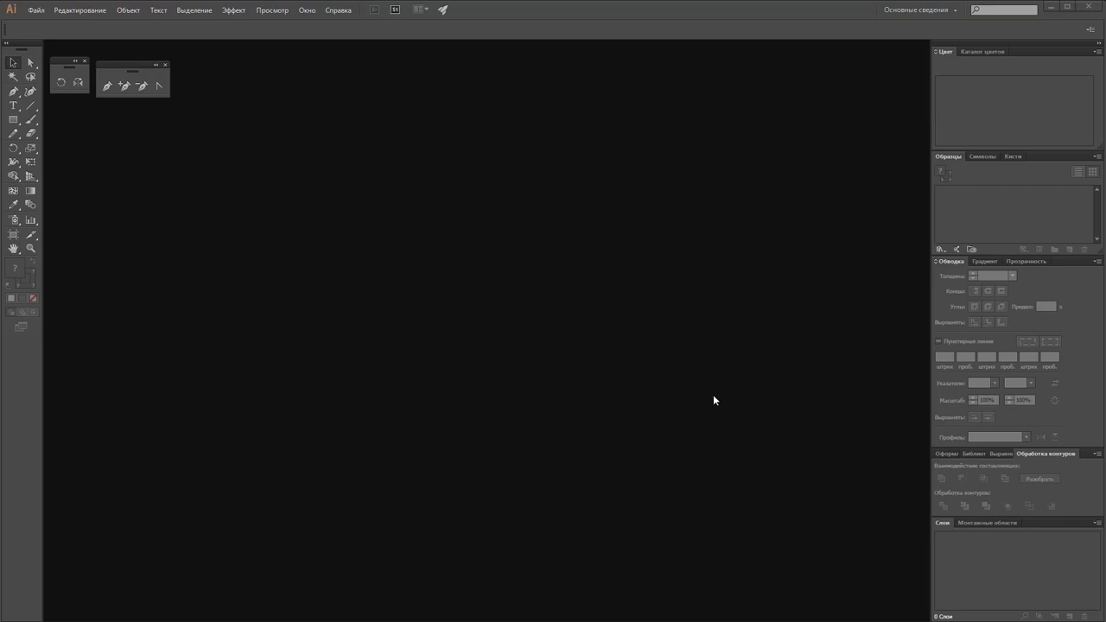
Create a new A4 print document, 210 × 297 mm in millimetres
left_click(39, 10)
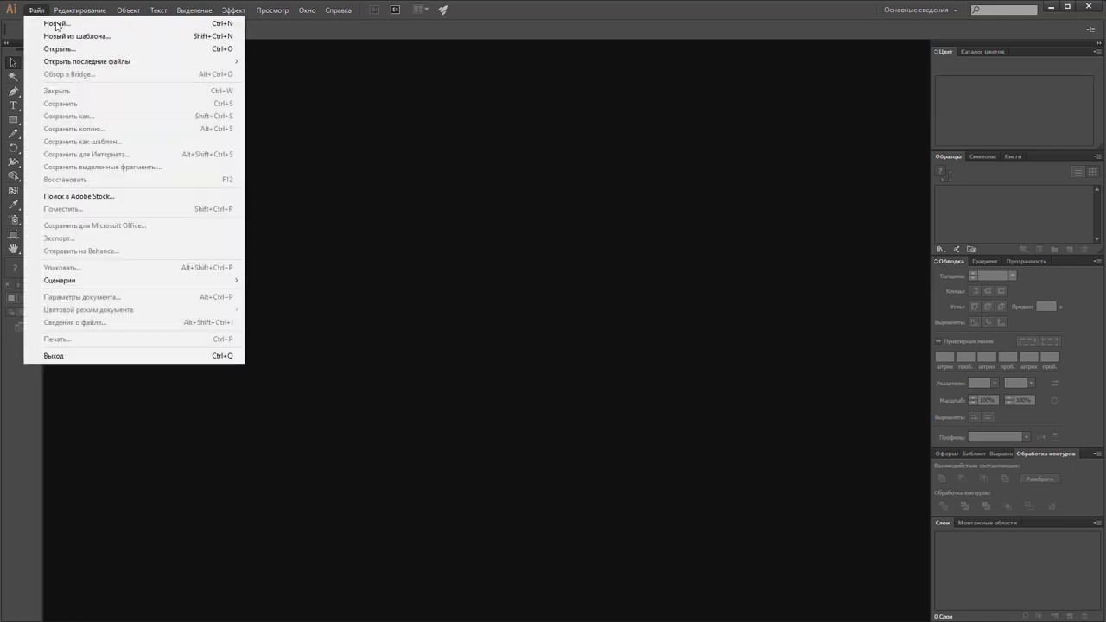
left_click(60, 26)
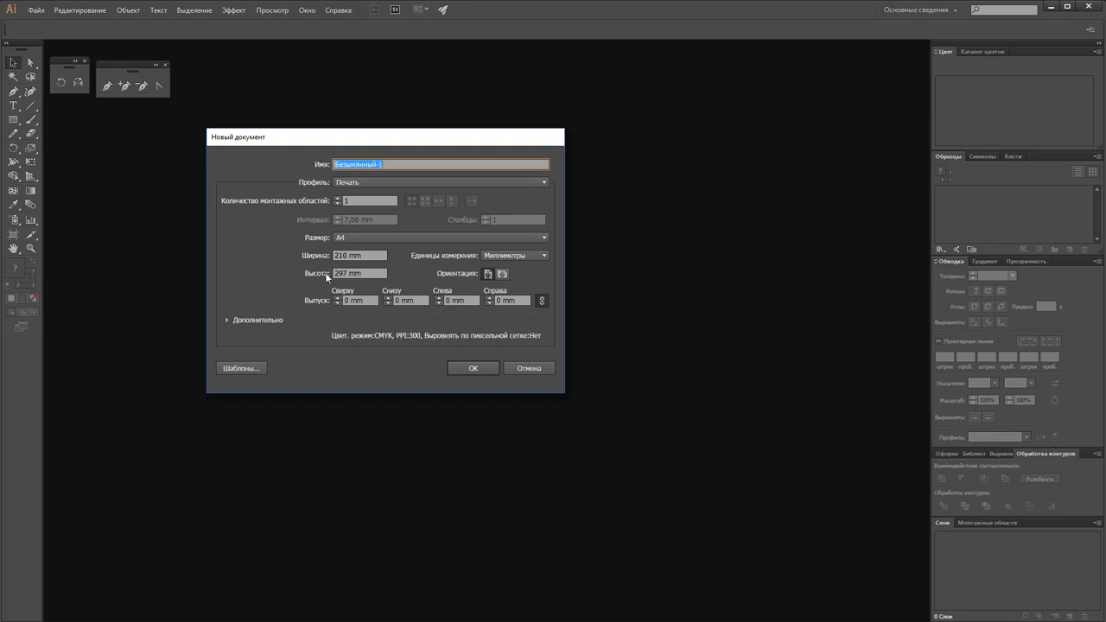
left_click(473, 368)
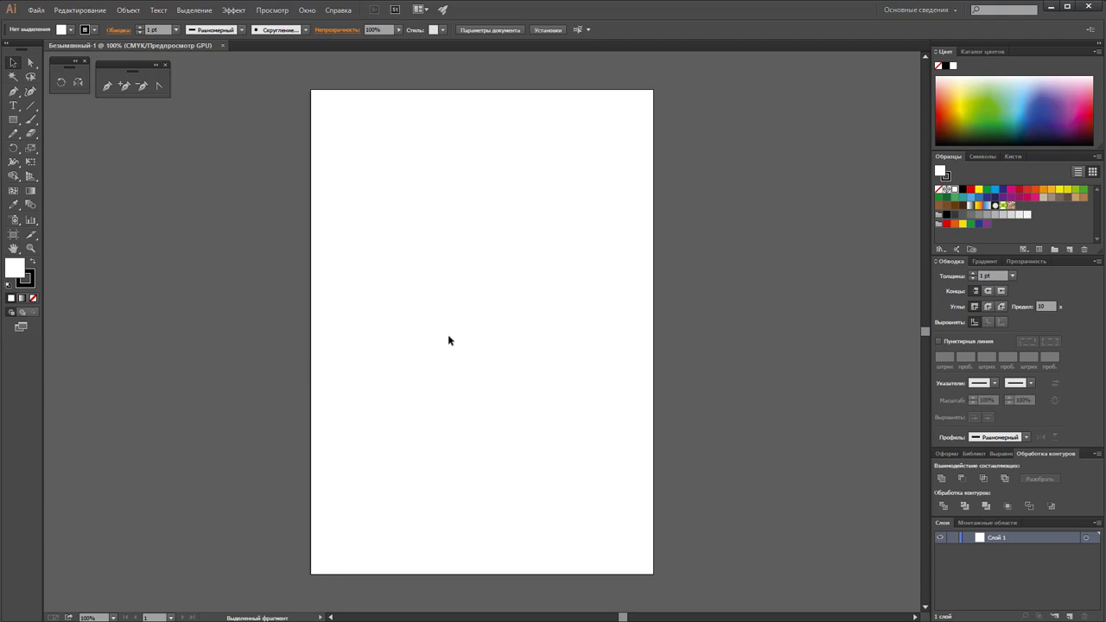
Open the dress photo IMG_7468.JPG
left_click(37, 16)
left_click(56, 50)
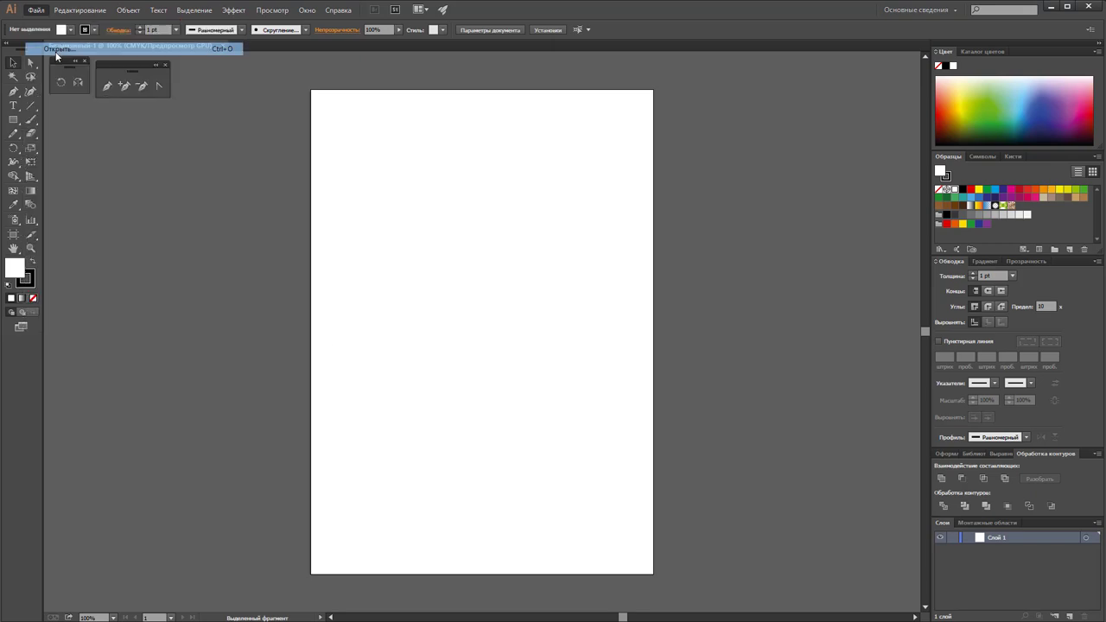
left_click(506, 272)
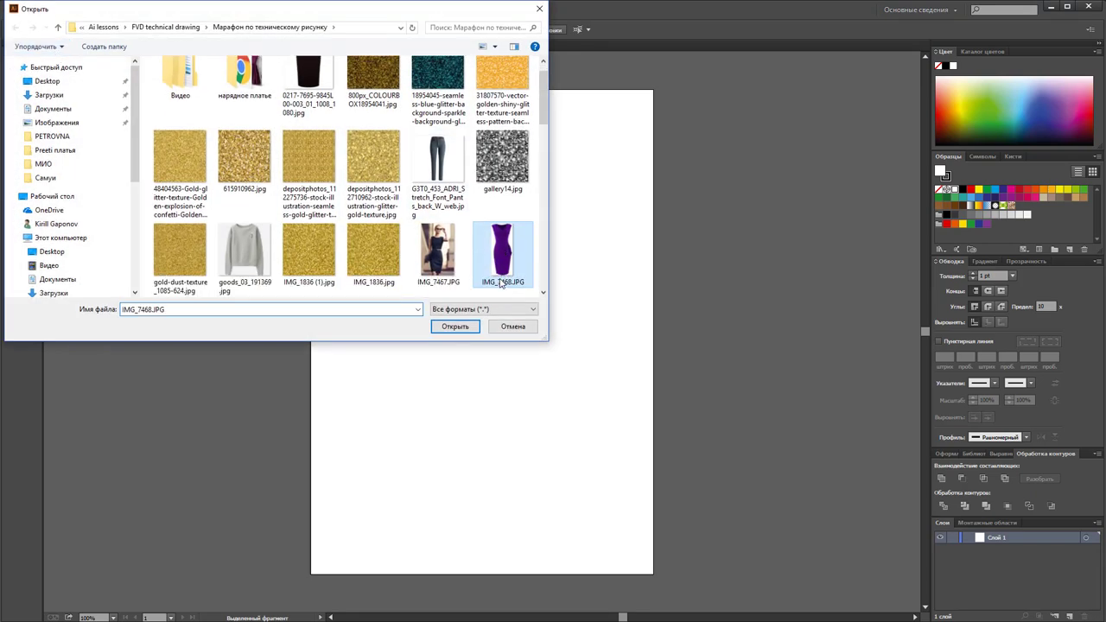
left_click(454, 327)
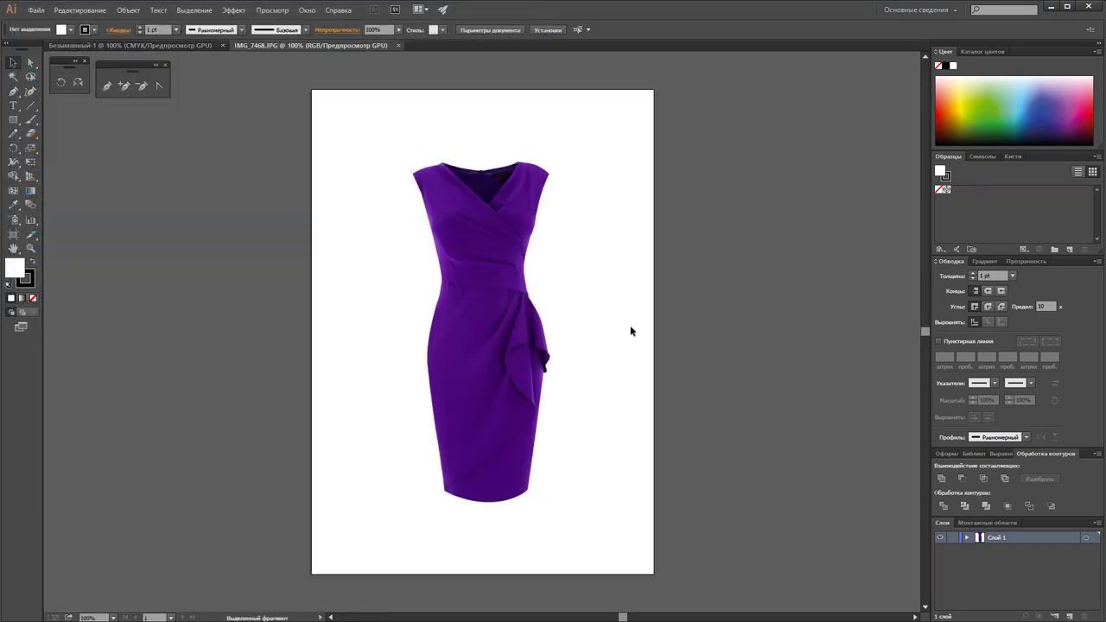
Select the dress photo and paste it into the untitled A4 document
left_click(522, 337)
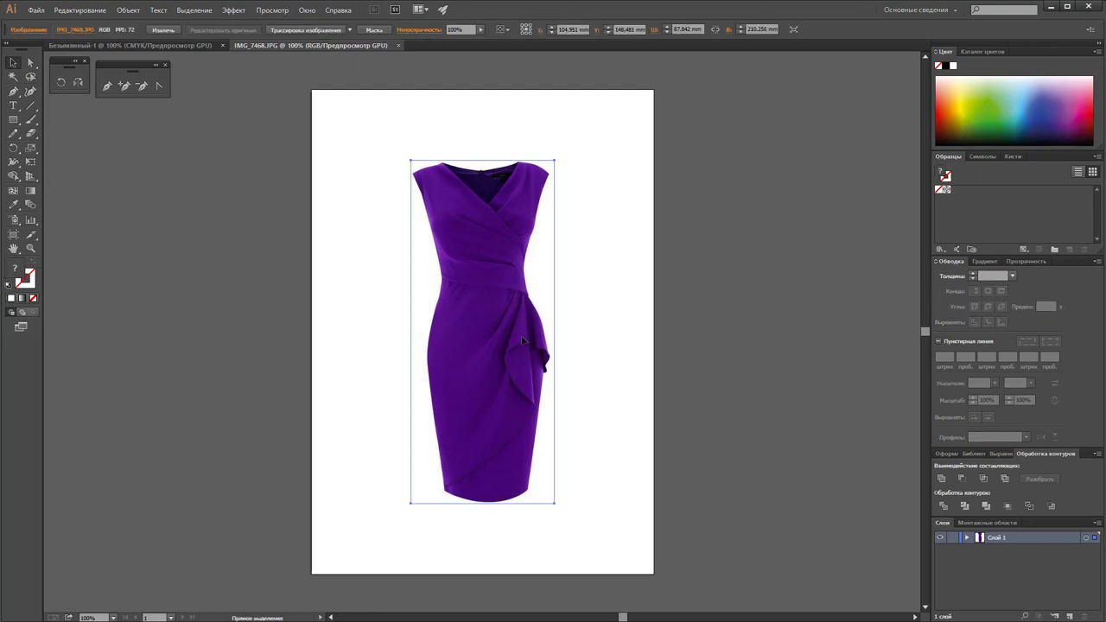
left_click(188, 45)
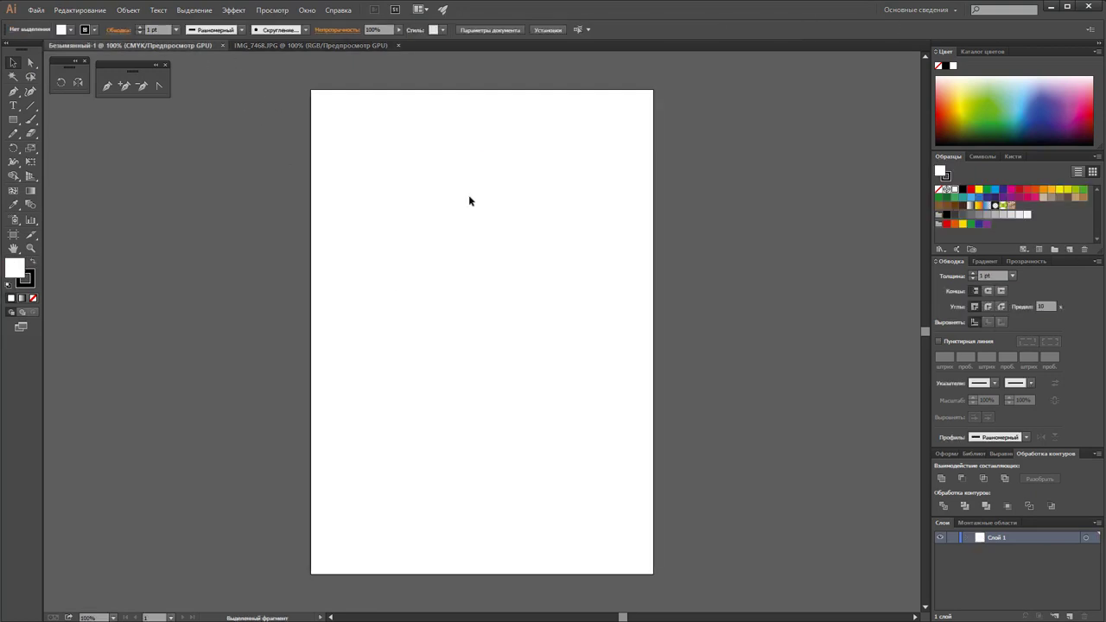
key("ctrl+v")
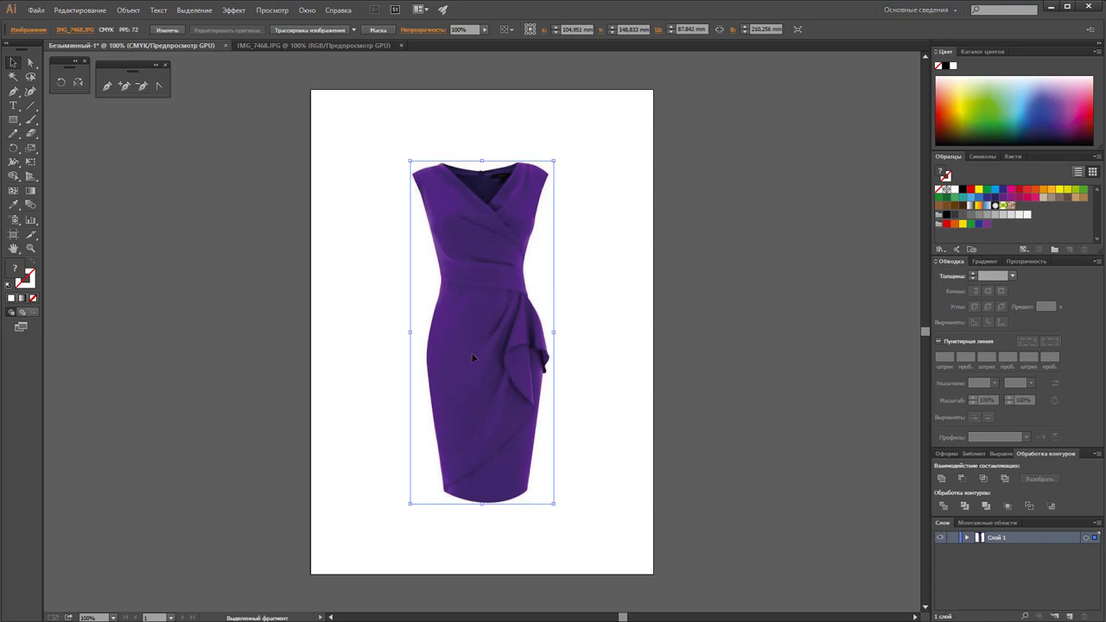
Close the IMG_7468.JPG tab and drag the dress photo toward the artboard centre
left_click(401, 45)
left_click(612, 277)
left_click_drag(493, 341, 435, 303)
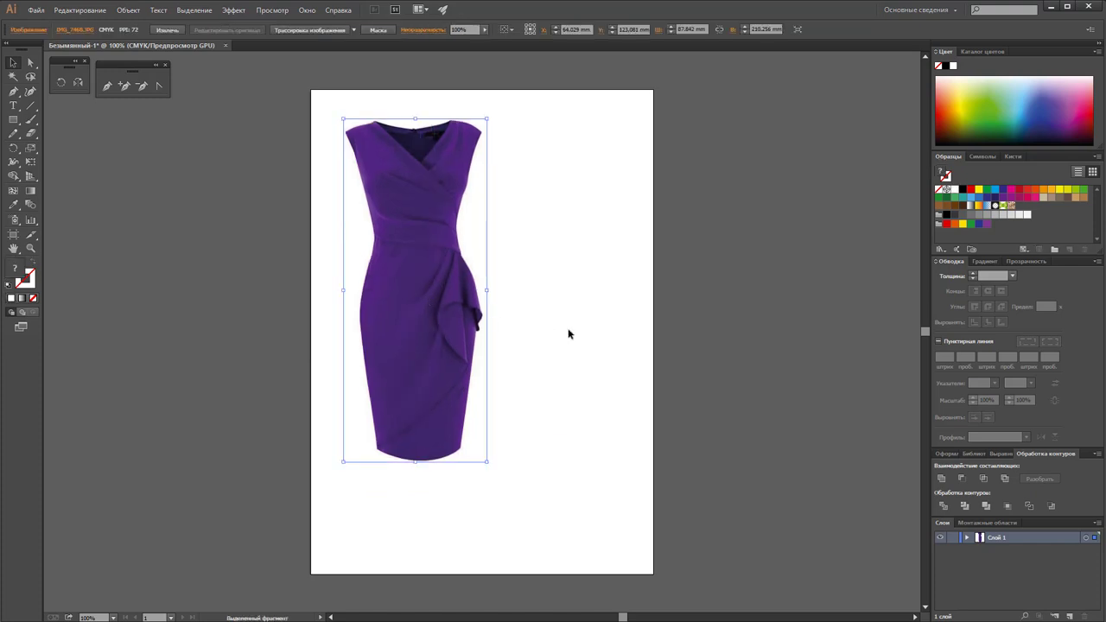
left_click(568, 331)
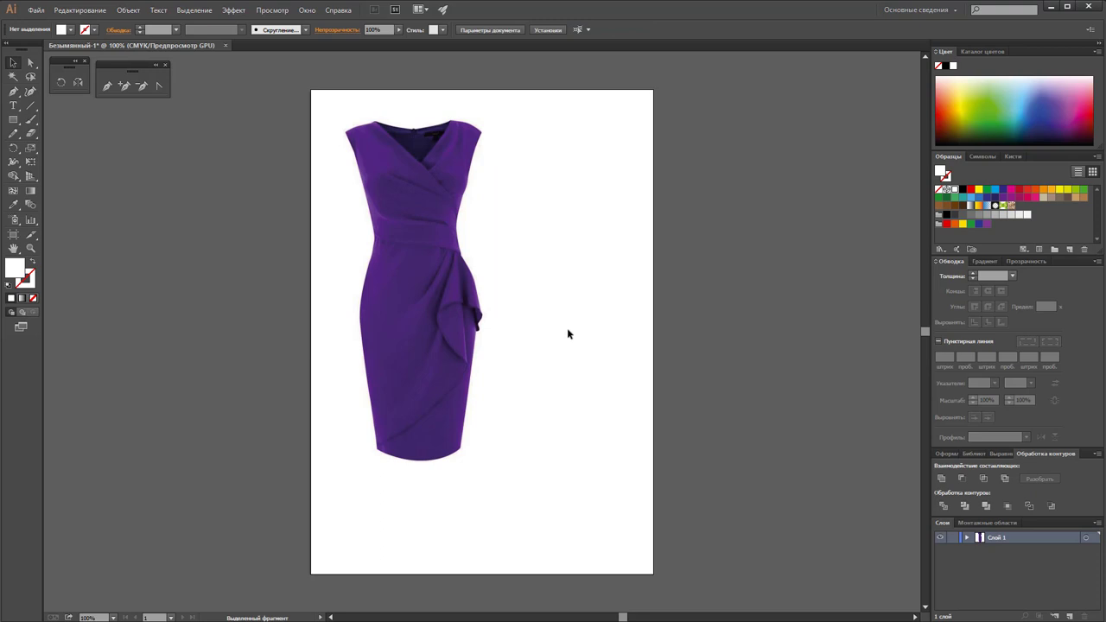
left_click(444, 295)
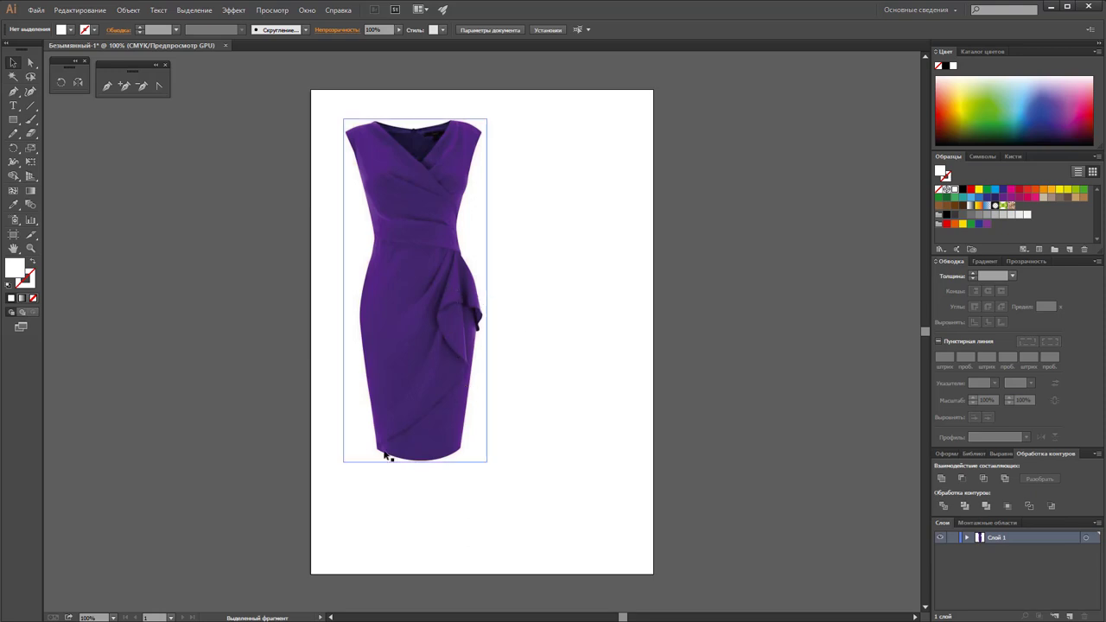
left_click(506, 437)
mouse_move(438, 339)
left_mouse_down()
mouse_move(471, 361)
mouse_move(490, 353)
left_mouse_up()
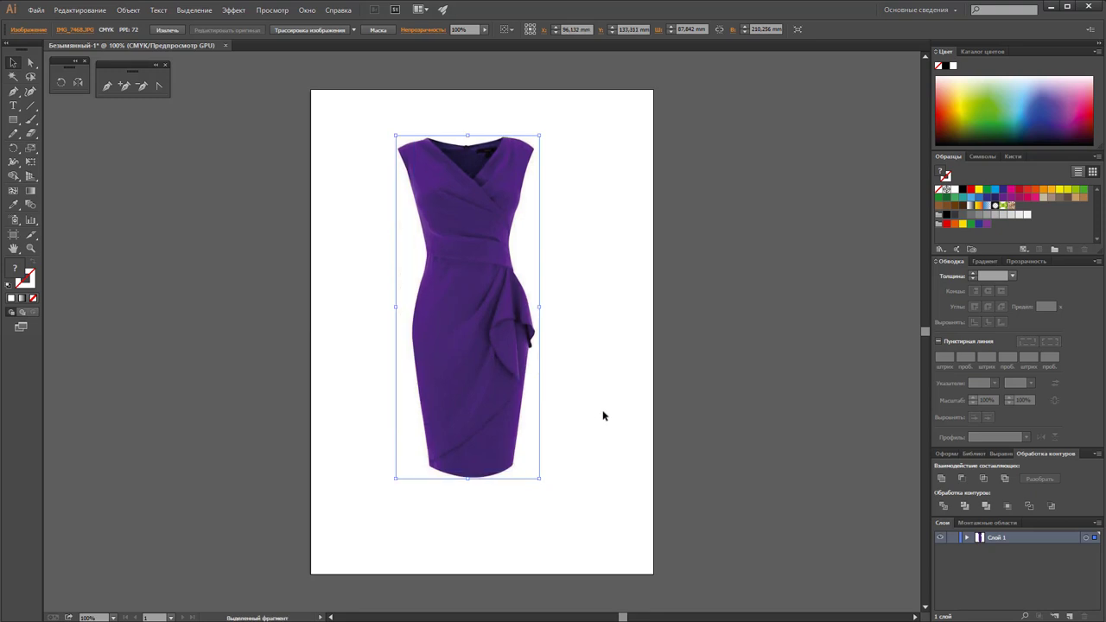
Lock the photo's layer, add a new layer above it, and zoom in on the bodice
left_click(953, 537)
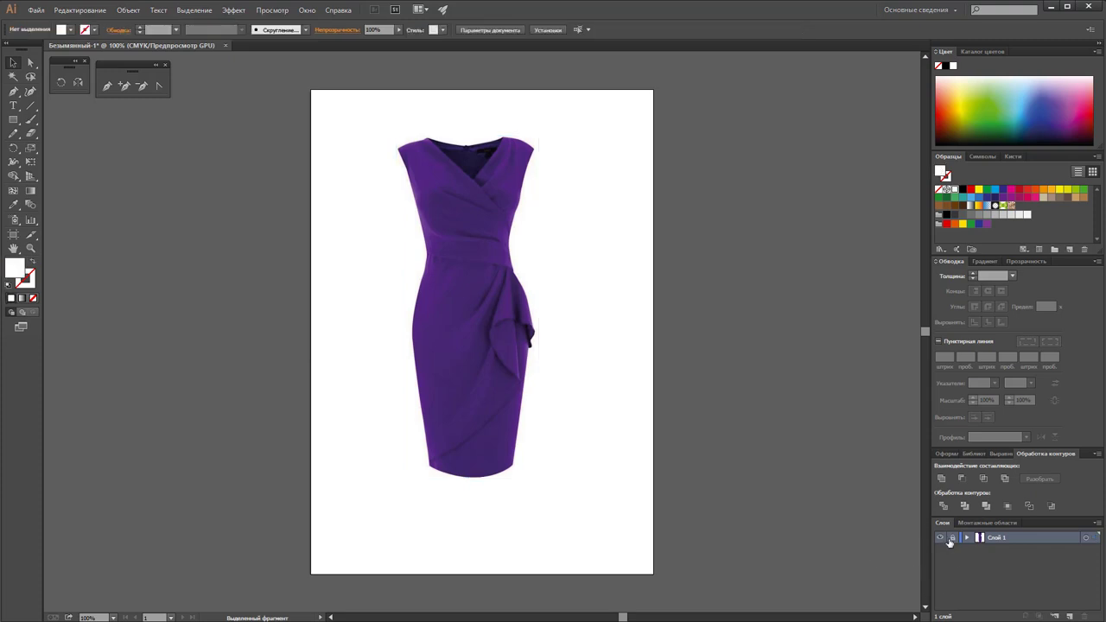
left_click(1069, 616)
left_click(30, 248)
left_click(482, 264)
scroll(514, 322, "down", 1)
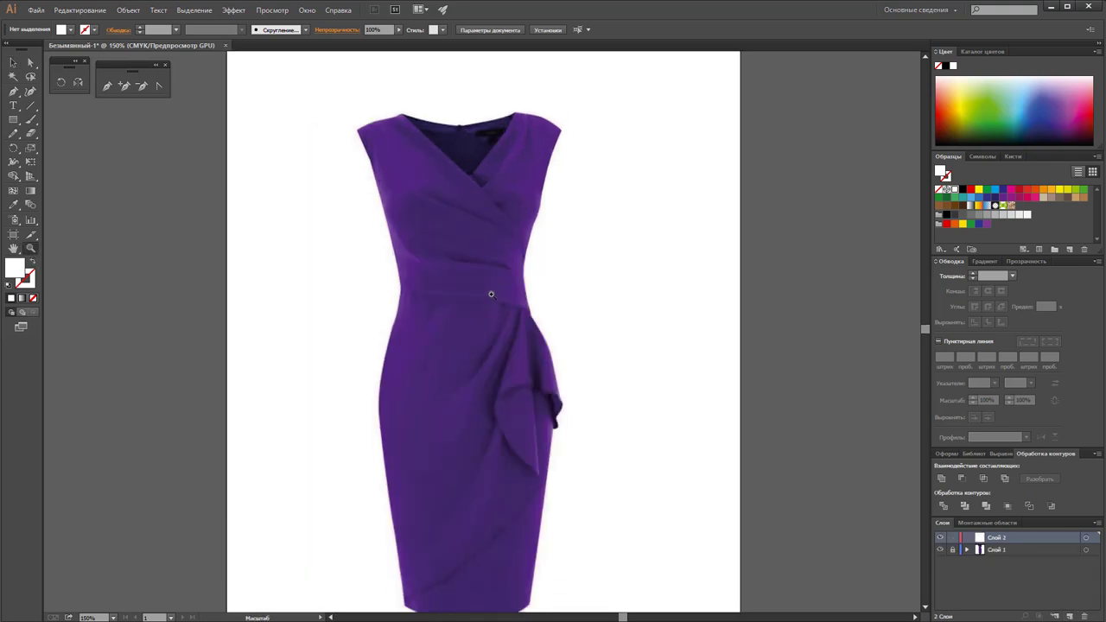
left_click(485, 257)
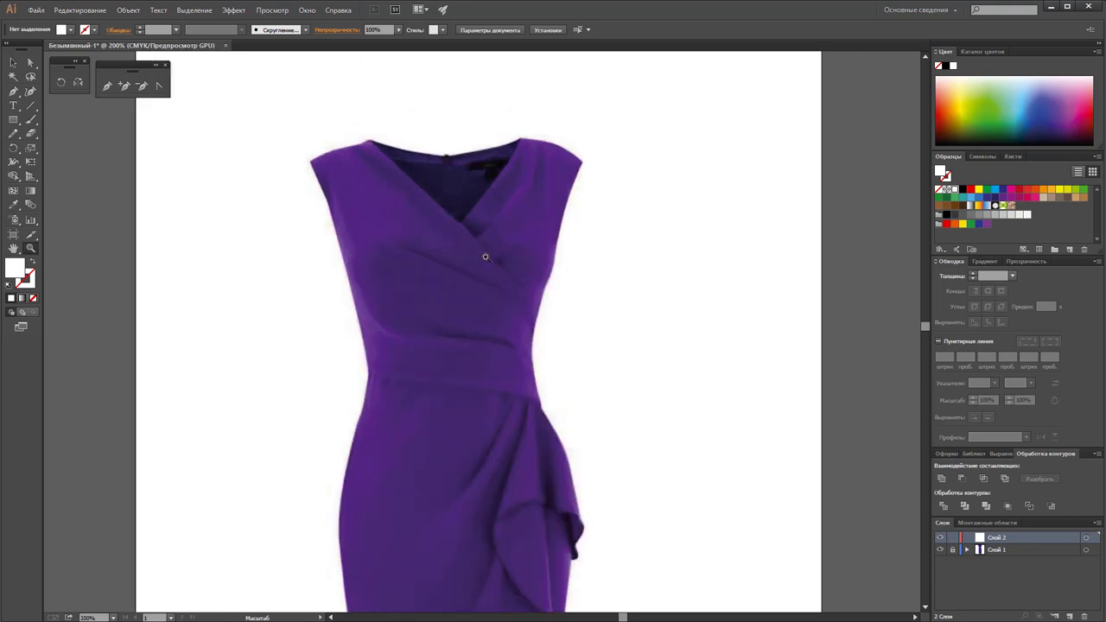
scroll(485, 257, "down", 1)
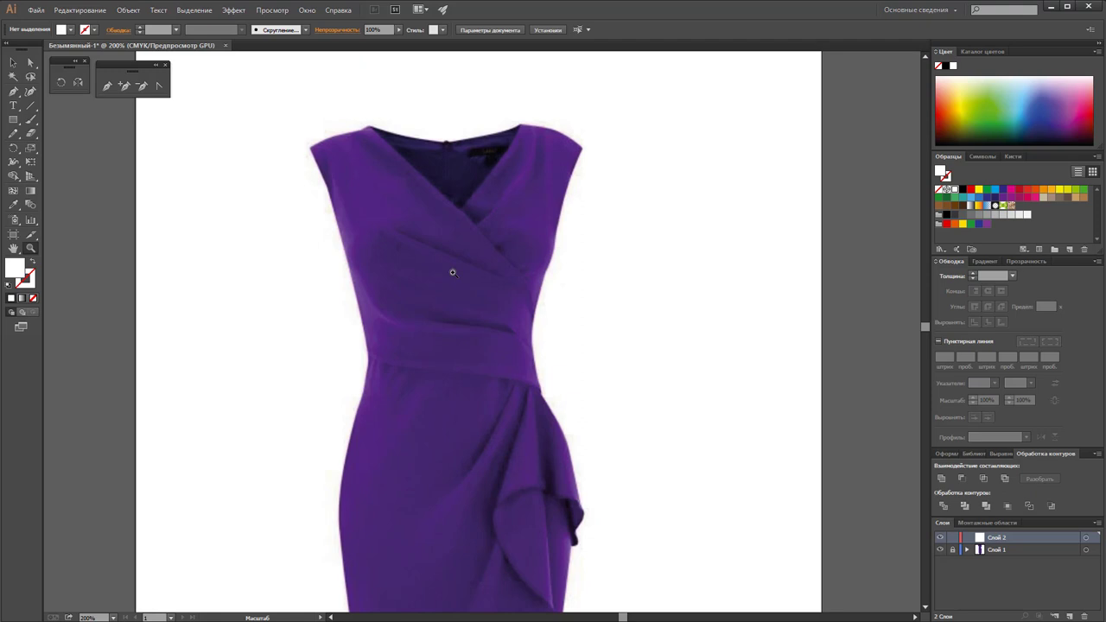
left_click(108, 88)
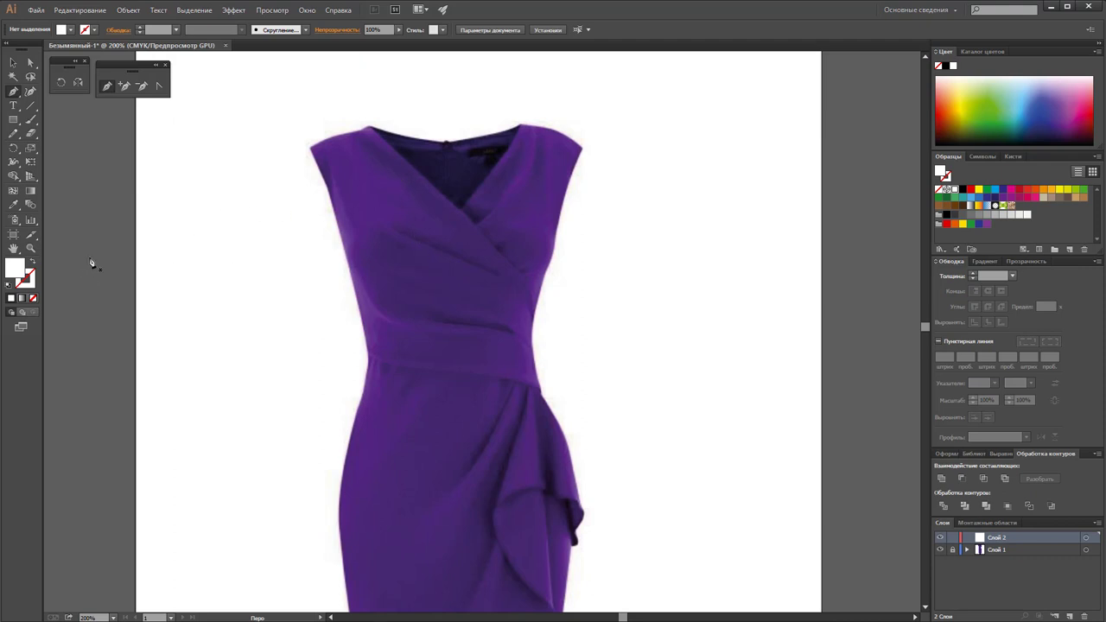
Set fill to None and stroke to the C=50 M=0 Y=100 K=0 yellow-green swatch
left_click(32, 263)
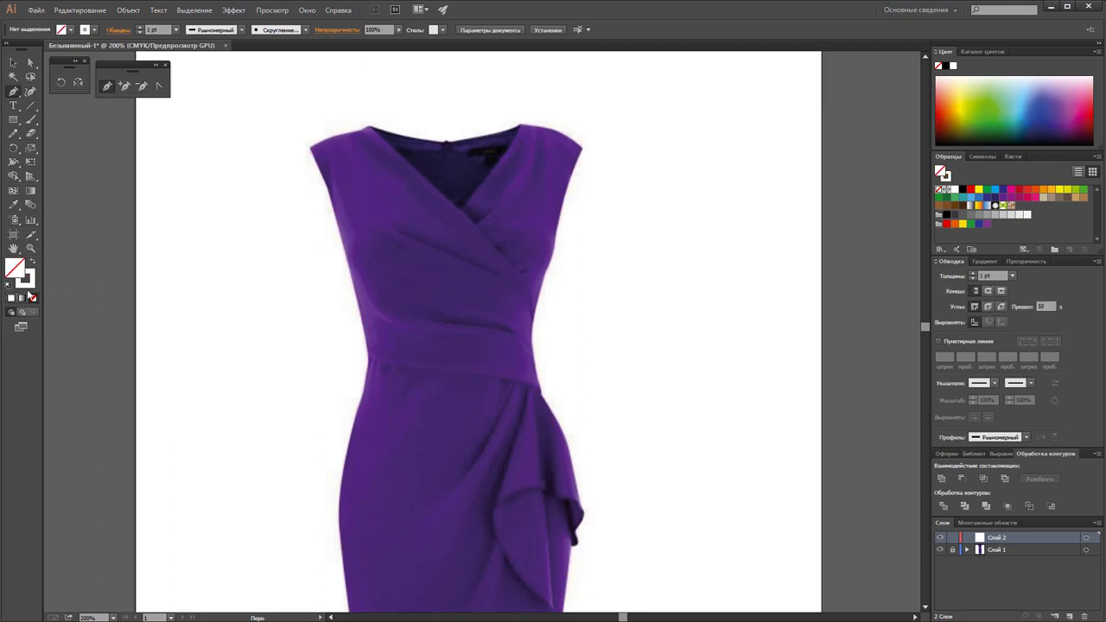
left_click(12, 297)
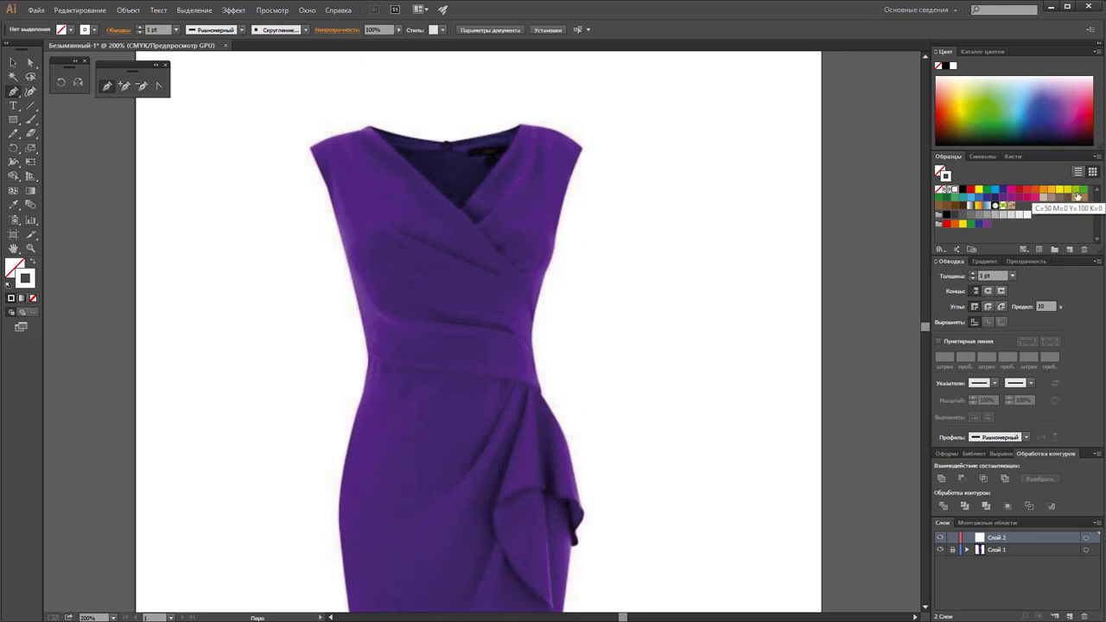
left_click(1073, 191)
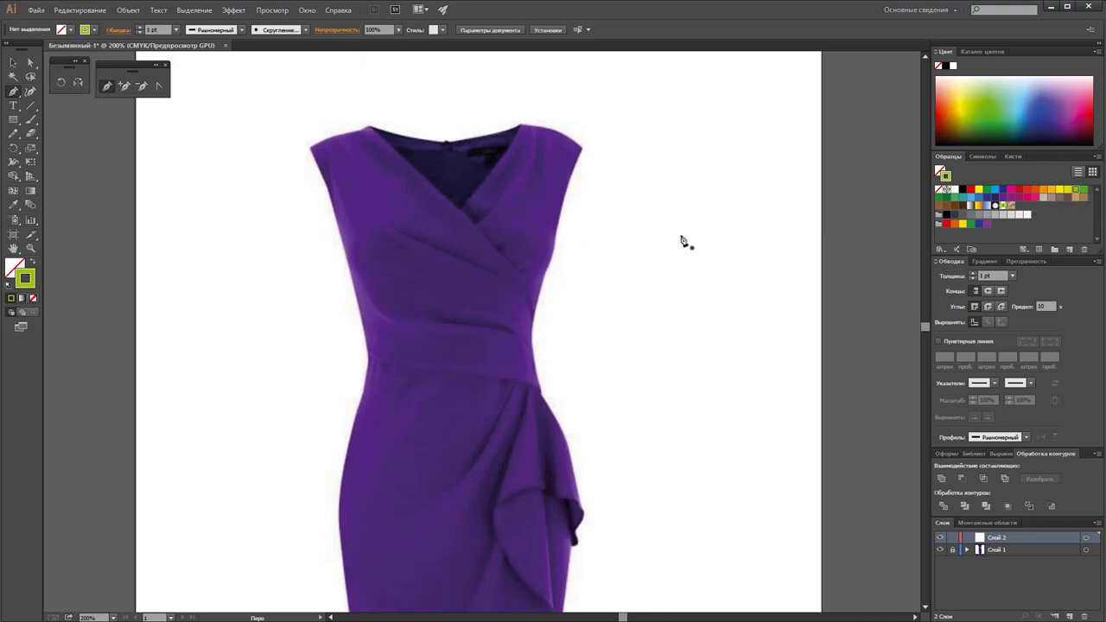
Scroll and zoom out to see the whole dress
scroll(681, 241, "down", 2)
scroll(678, 240, "down", 2)
scroll(674, 239, "down", 1)
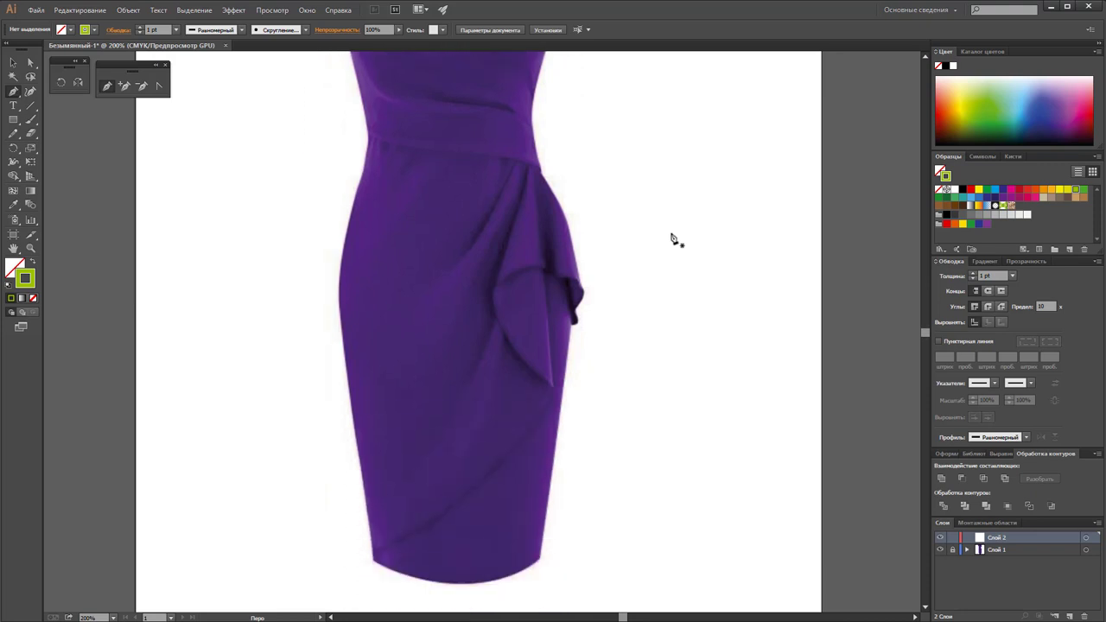
scroll(674, 240, "up", 2)
scroll(674, 239, "up", 2)
scroll(674, 240, "up", 1)
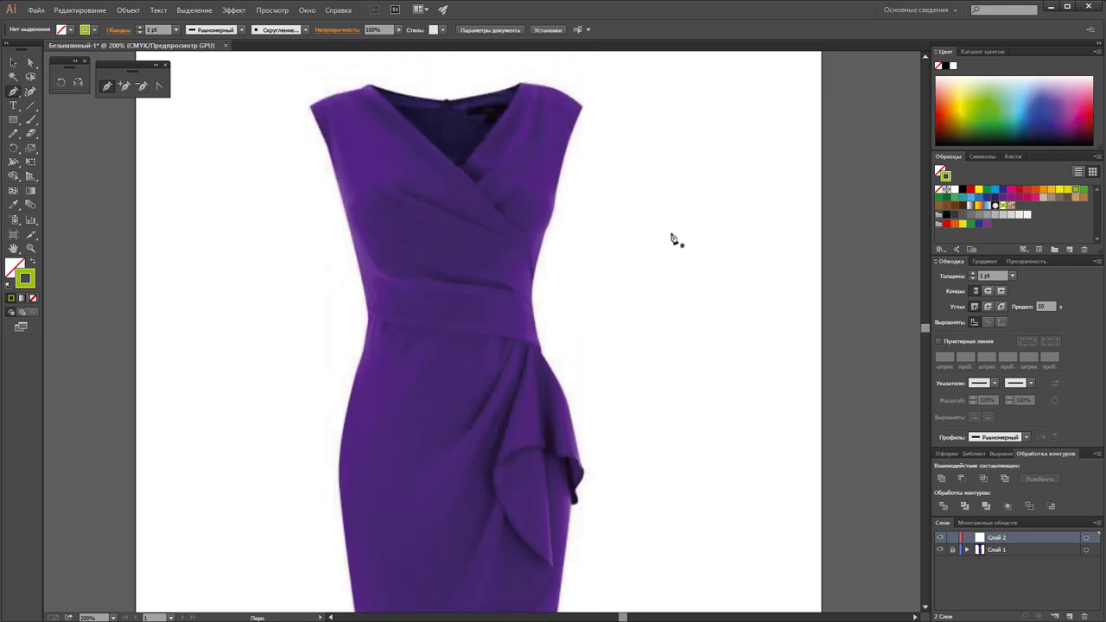
scroll(673, 240, "down", 1)
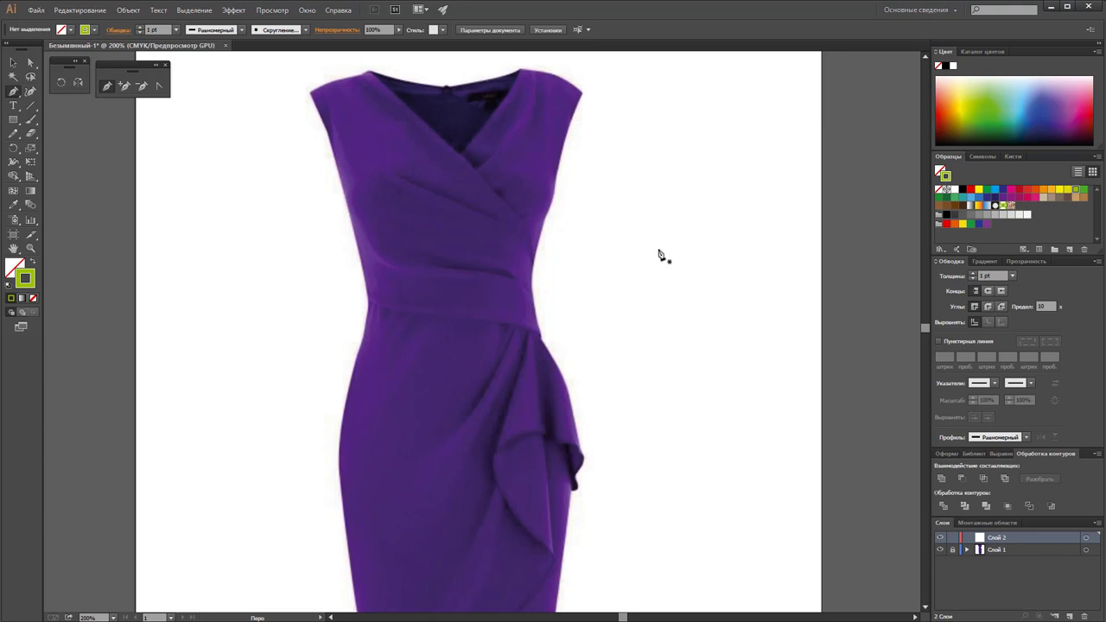
key("z")
left_click(506, 295, "alt")
scroll(506, 296, "down", 2)
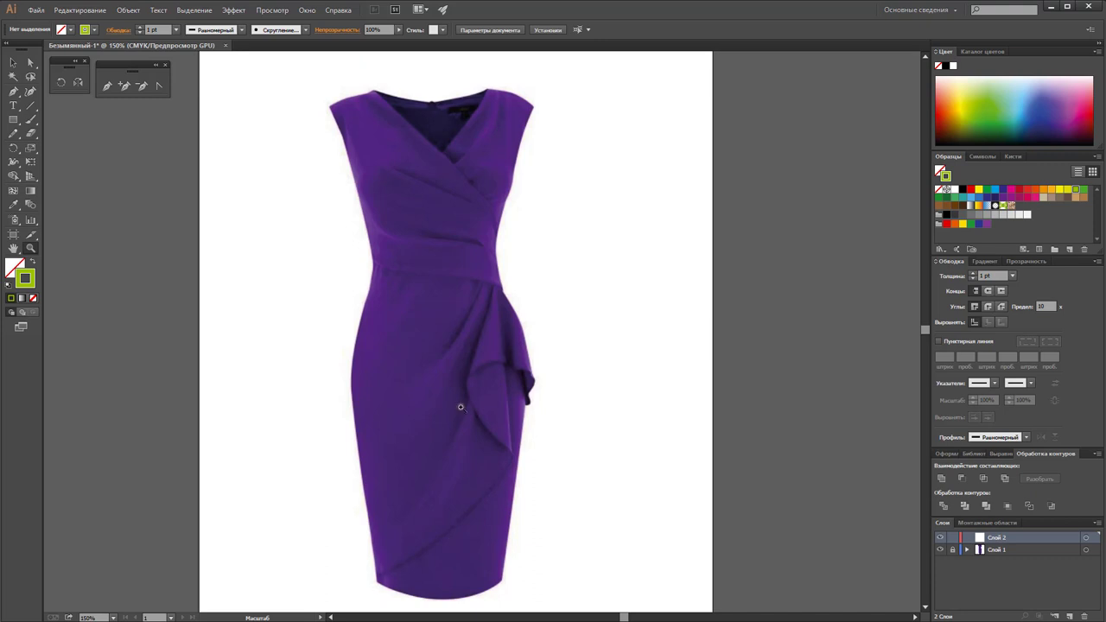
Zoom in on the neckline and trace the right shoulder line to the shoulder tip
left_click(464, 221)
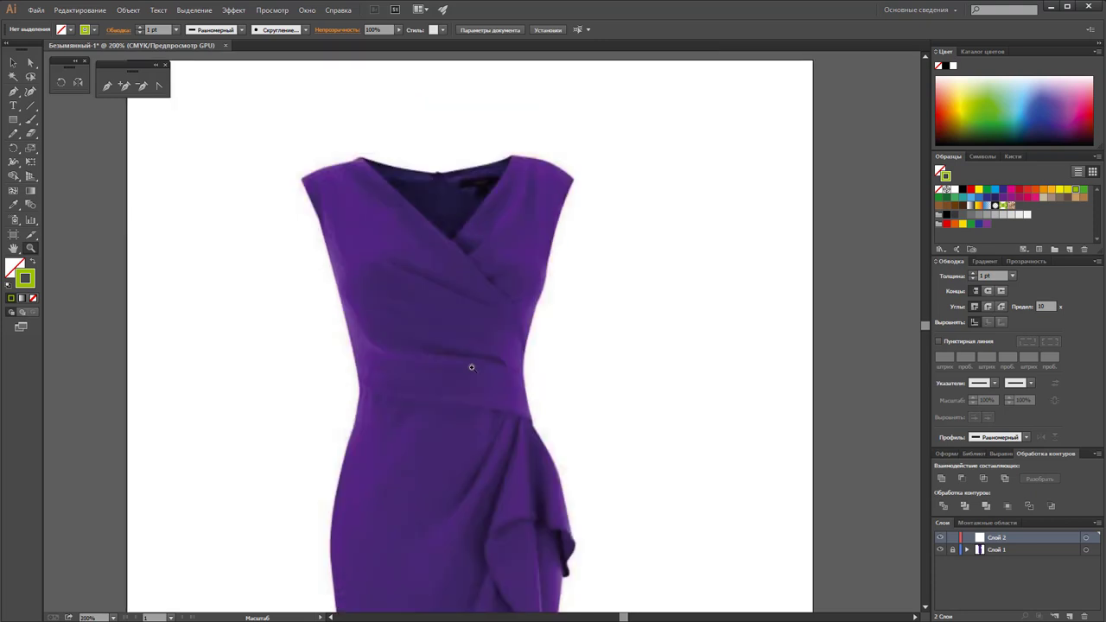
left_click(471, 332)
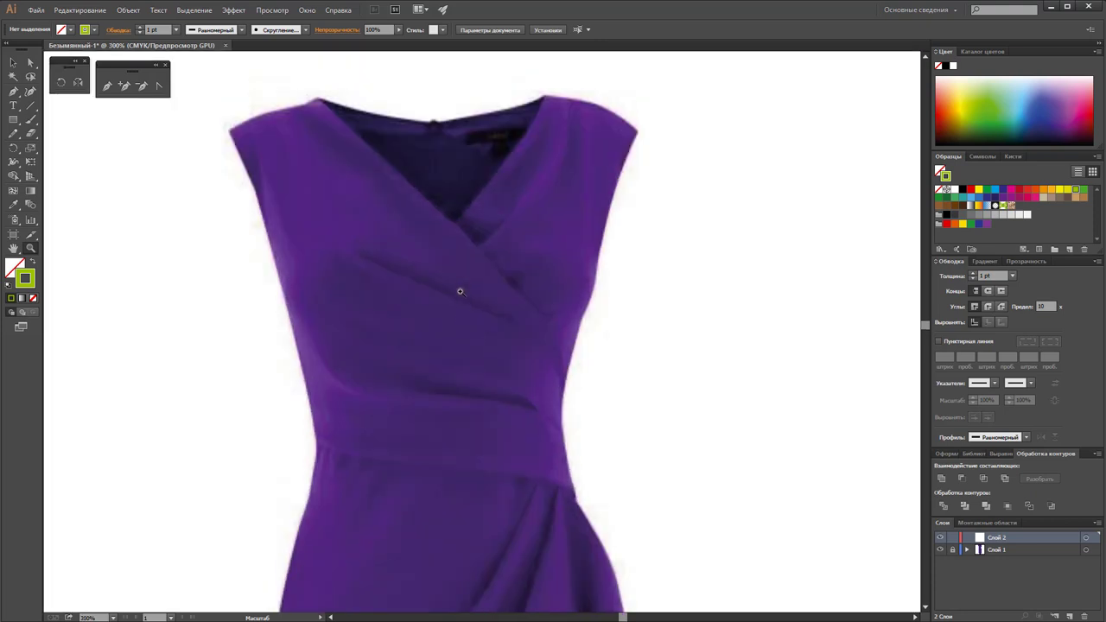
scroll(497, 347, "up", 1)
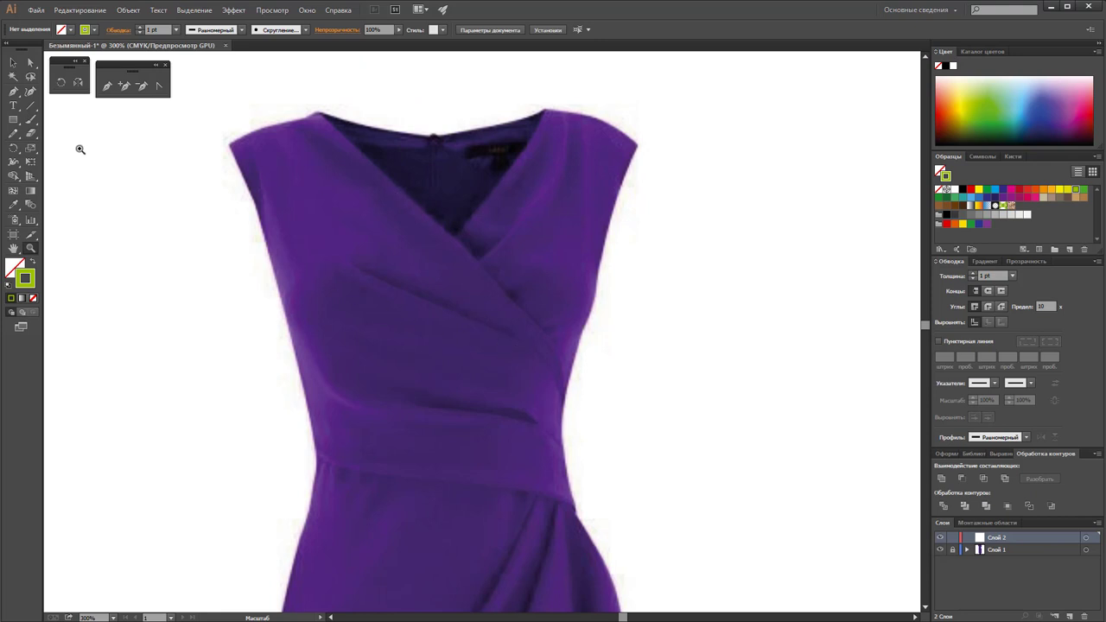
left_click(107, 85)
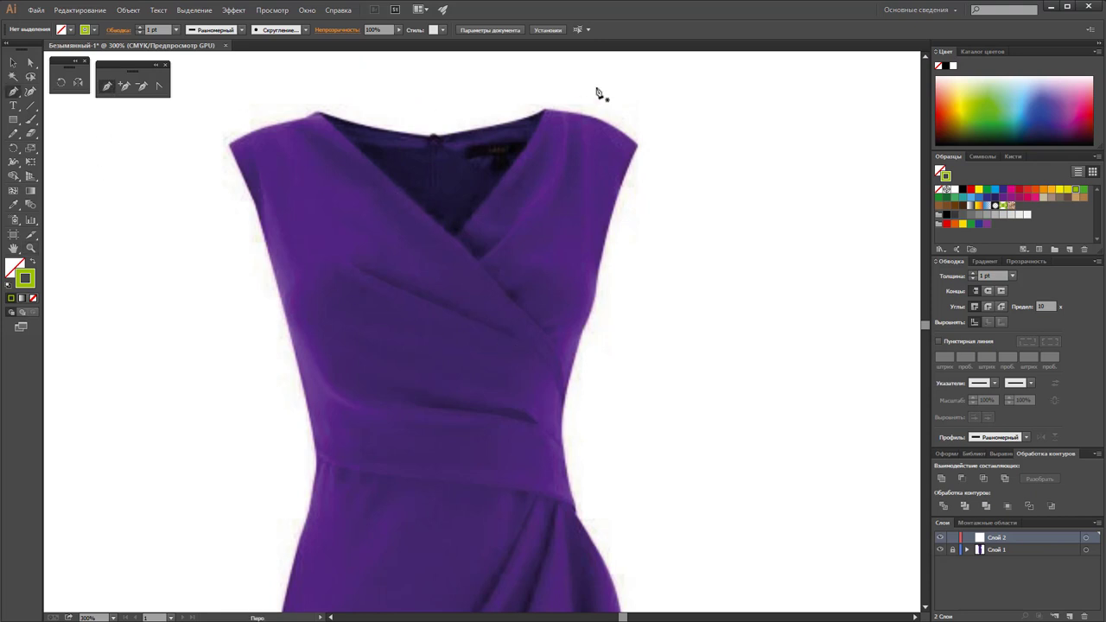
left_click(547, 113)
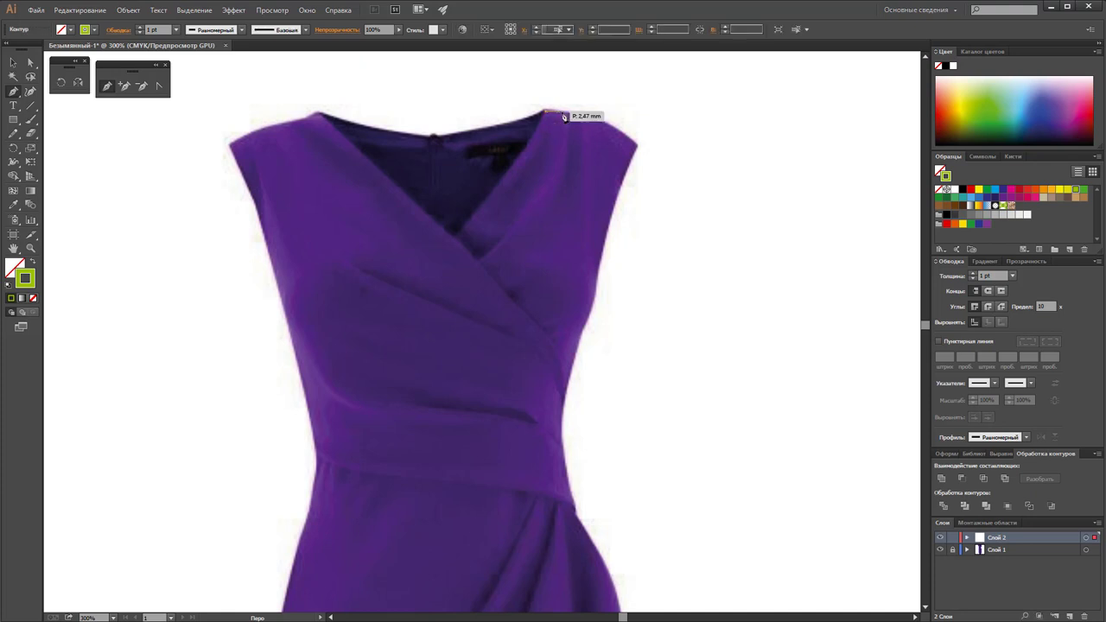
left_click_drag(572, 112, 599, 124)
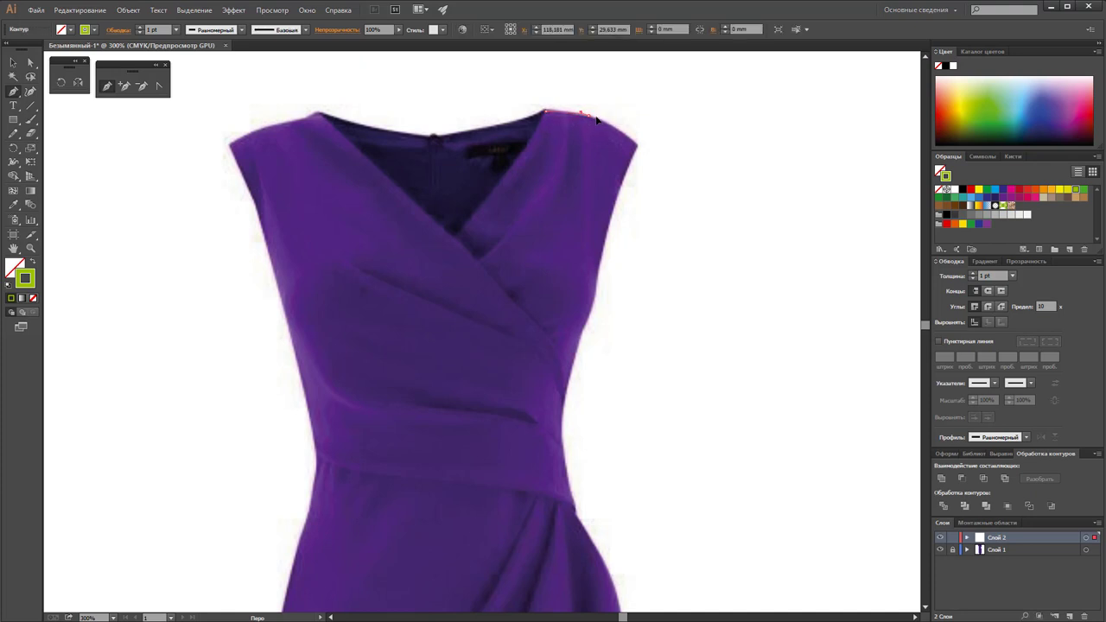
left_click(637, 143)
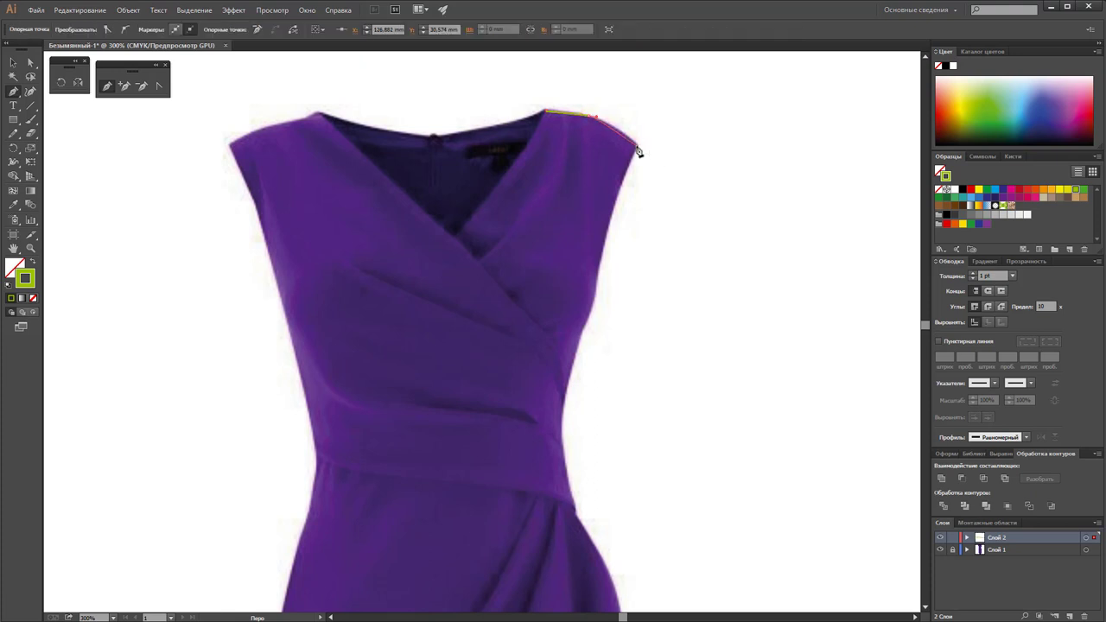
Curve the outline down the armhole, up the wrap edge, close it, and deselect
left_click_drag(616, 219, 613, 227)
left_click_drag(597, 303, 594, 305)
mouse_move(573, 354)
left_mouse_down()
mouse_move(569, 391)
mouse_move(536, 330)
left_mouse_up()
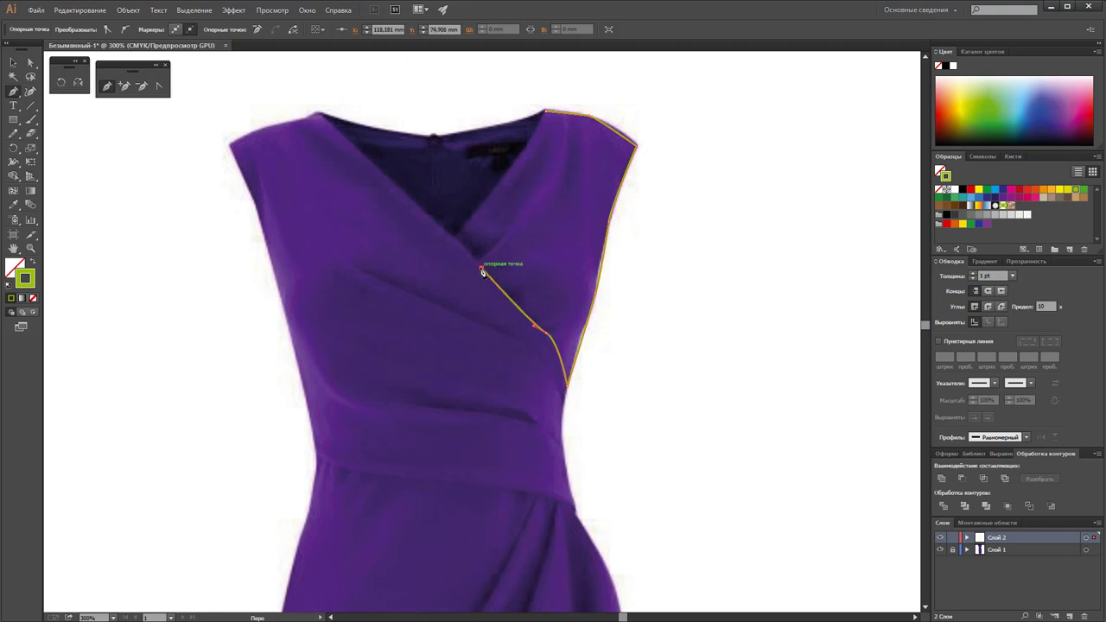
left_click_drag(481, 268, 456, 243)
left_click(454, 240)
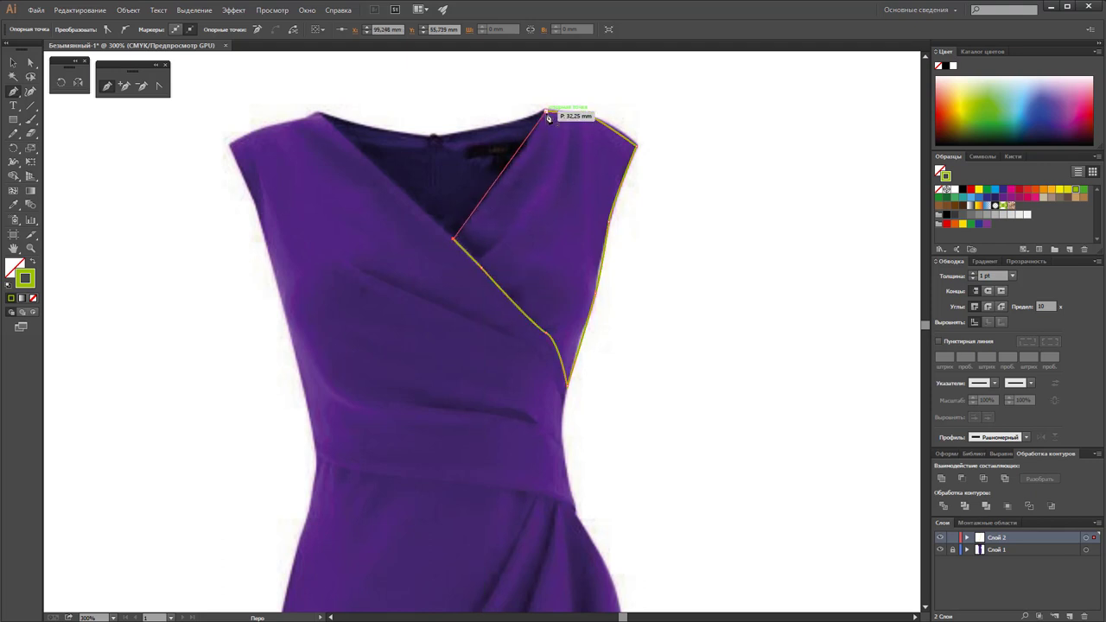
left_click_drag(545, 111, 563, 71)
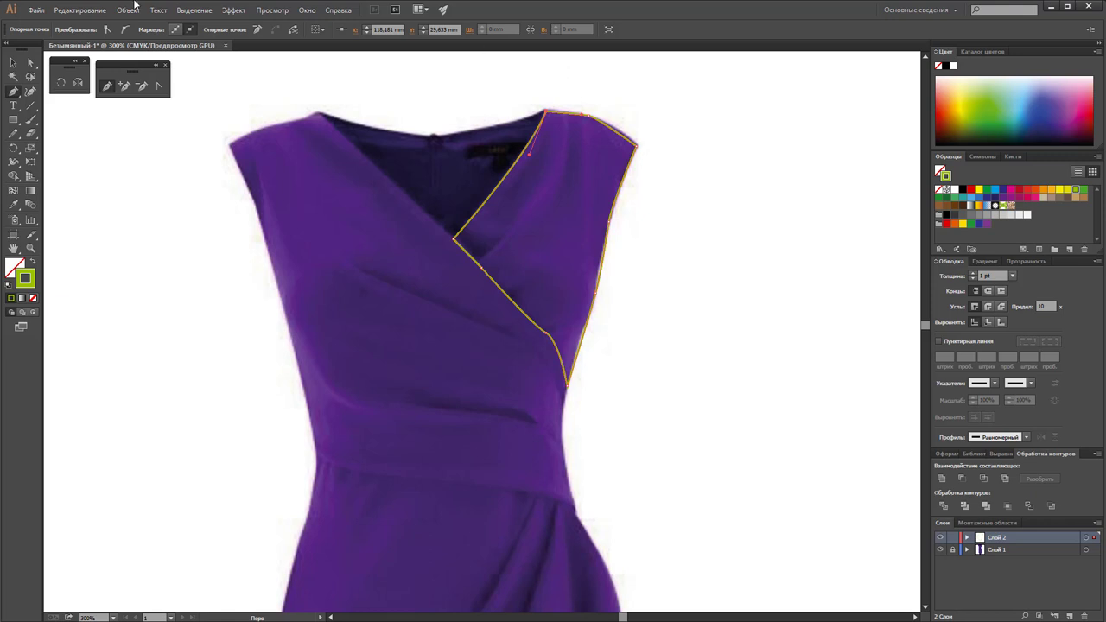
left_click(13, 62)
left_click(115, 245)
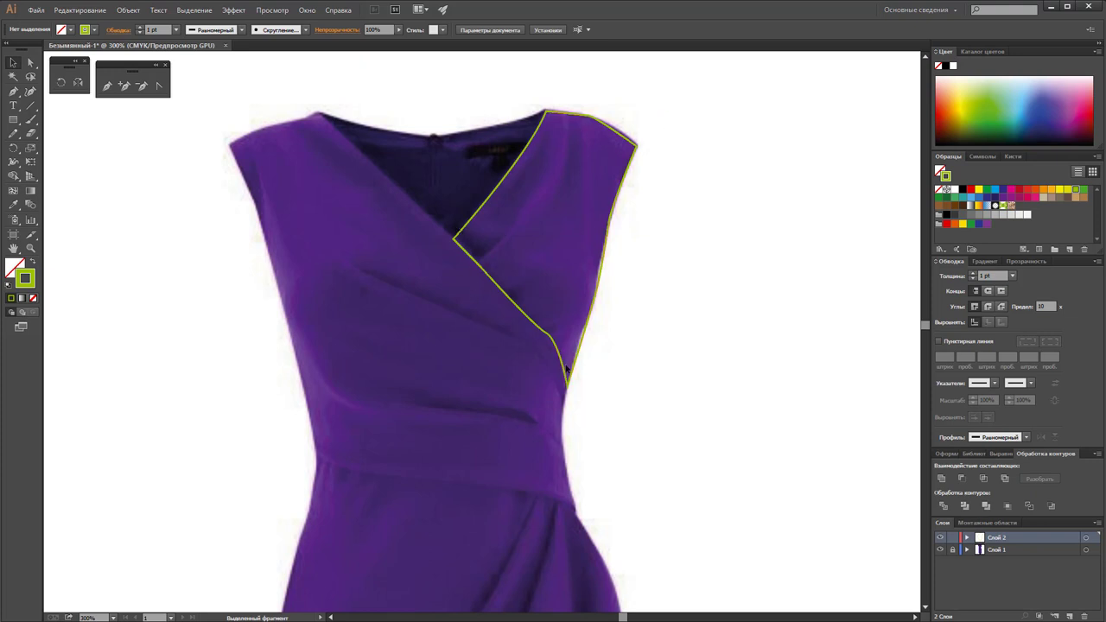
Trace from the left shoulder tip along the shoulder and down the neckline to the V
left_click(107, 87)
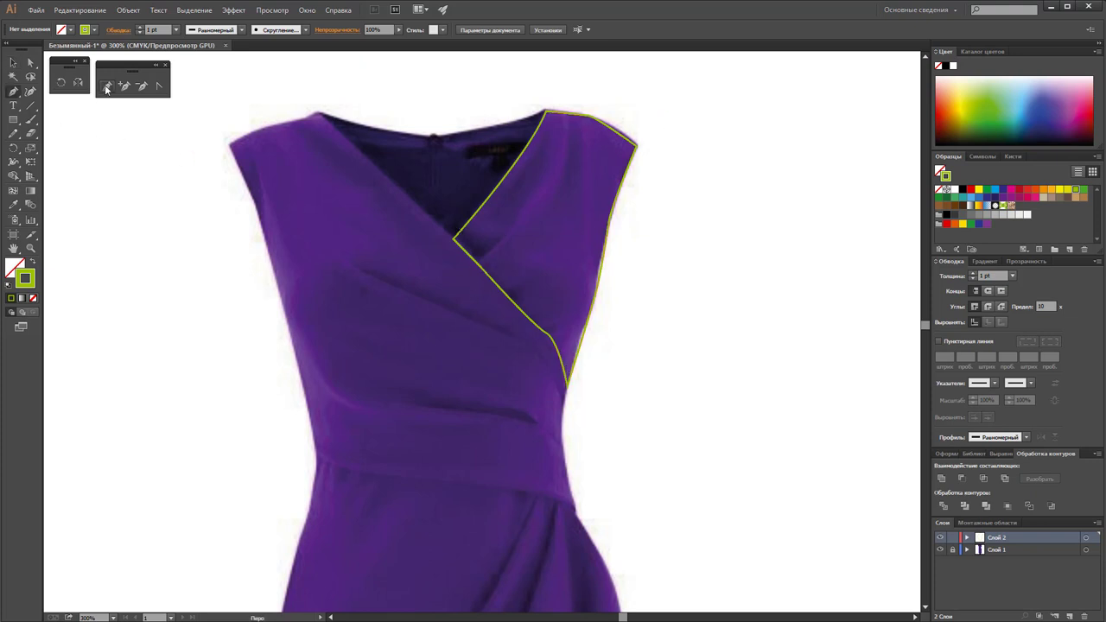
left_click(230, 149)
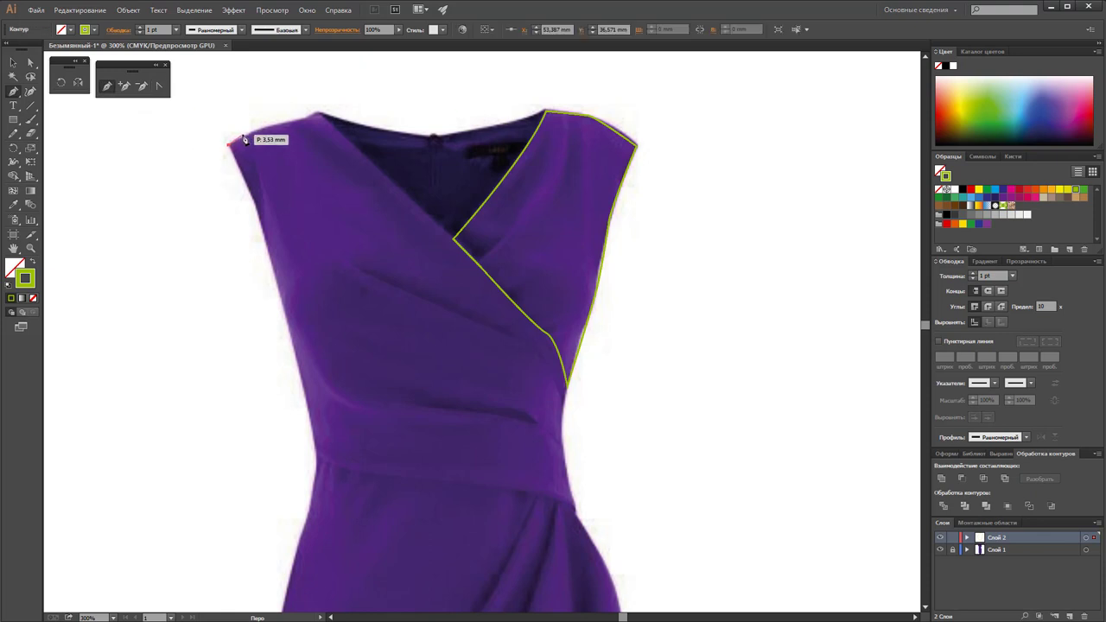
left_click(279, 129)
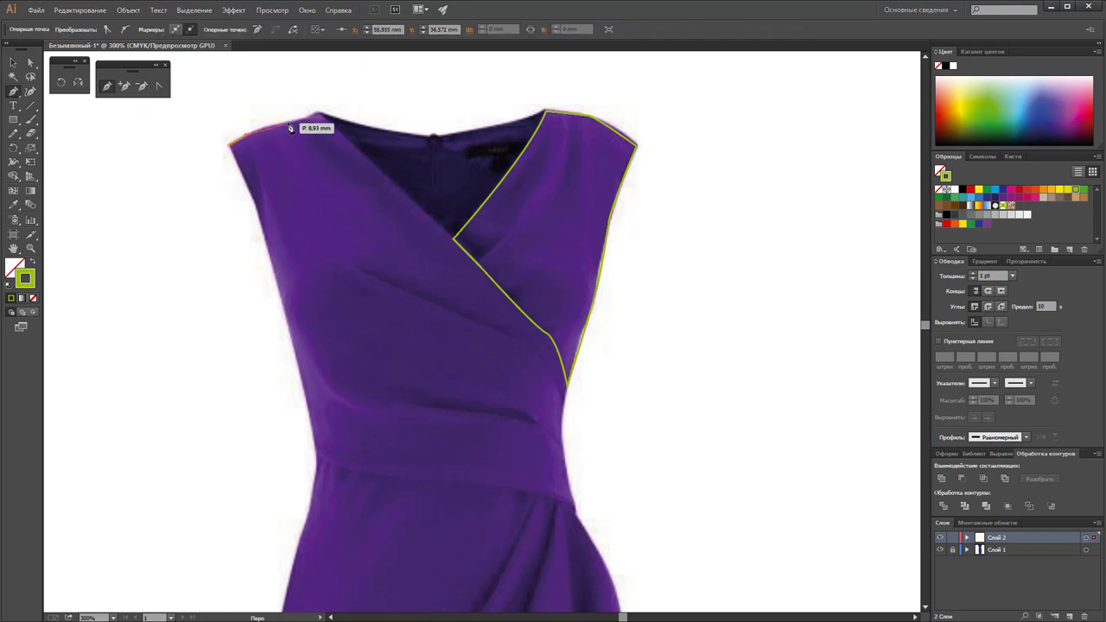
left_click(320, 113)
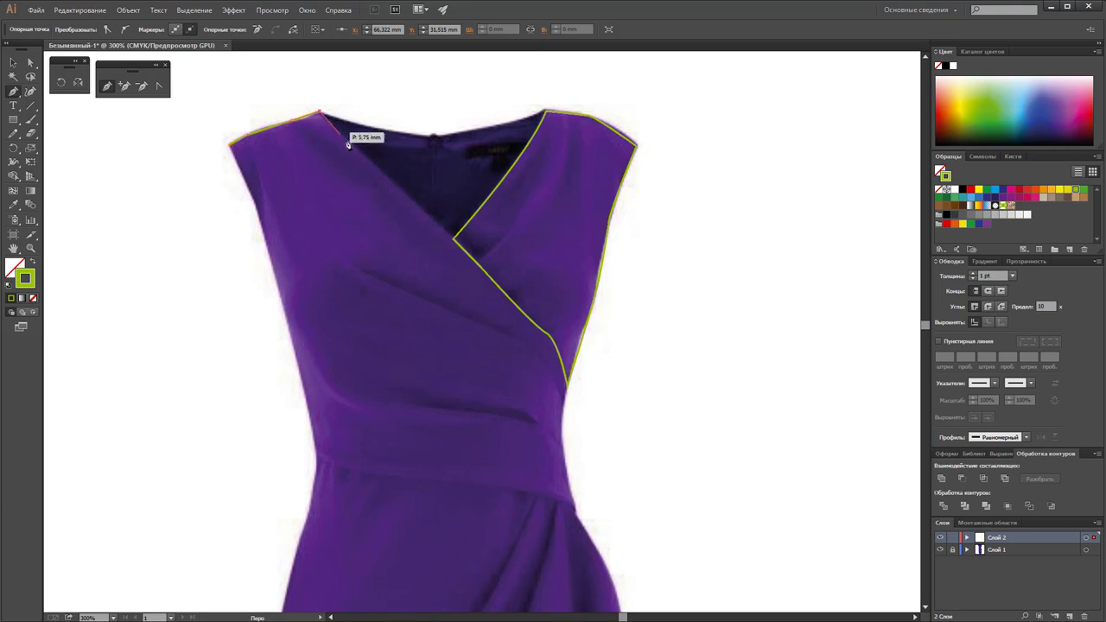
left_click(381, 173)
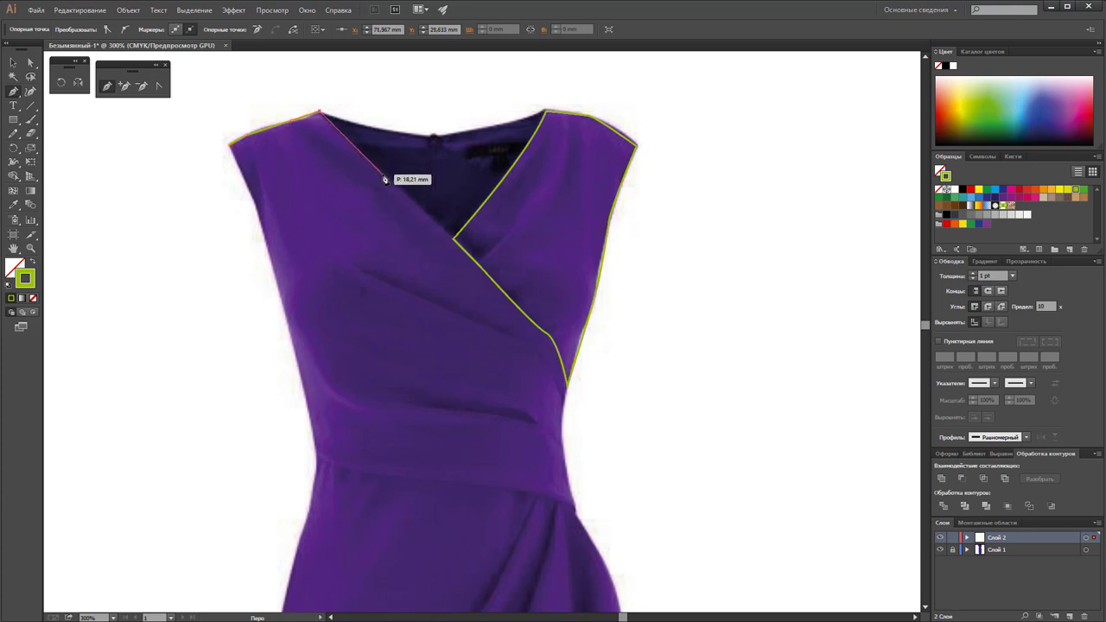
left_click(455, 238)
Continue down the wrap edge and right side, across the waist seam, up the left side to close
left_click(526, 319)
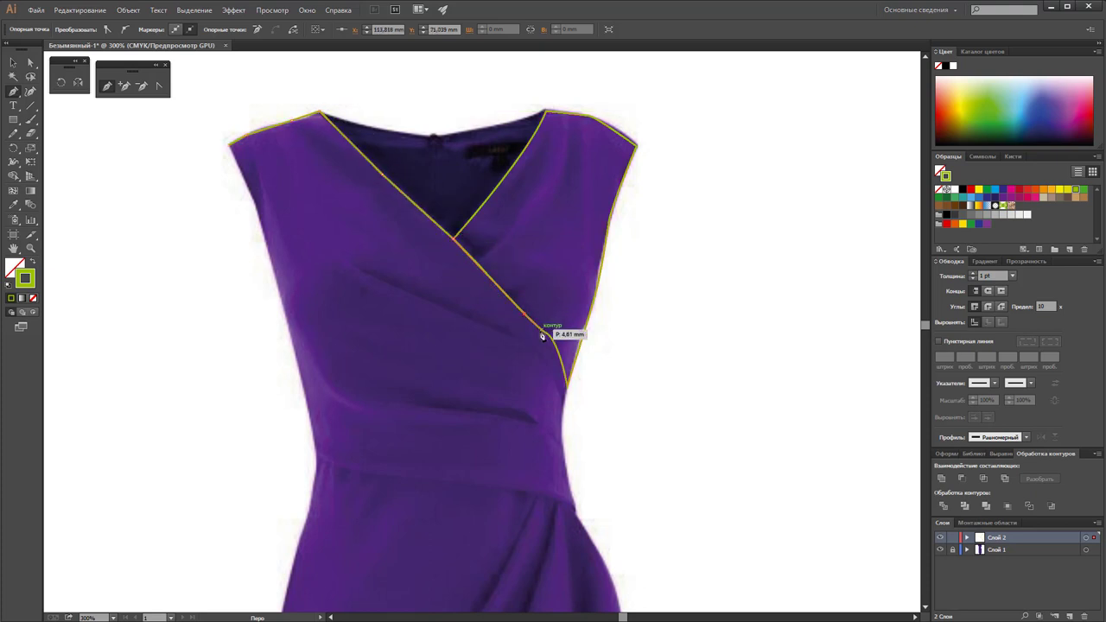
left_click(545, 330)
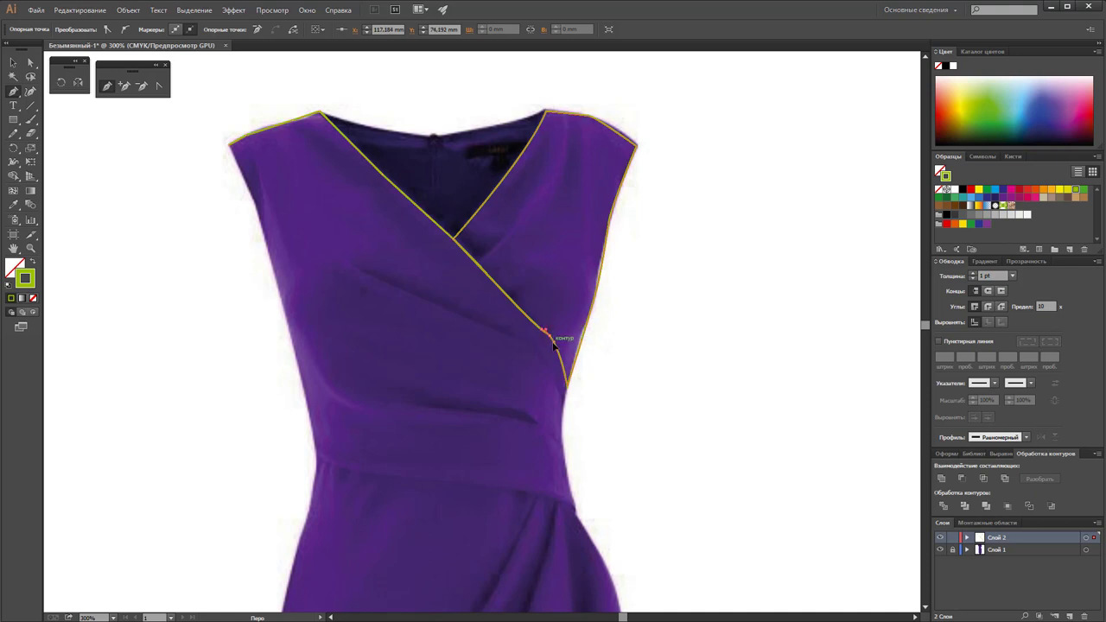
left_click_drag(567, 385, 560, 420)
left_click(575, 509)
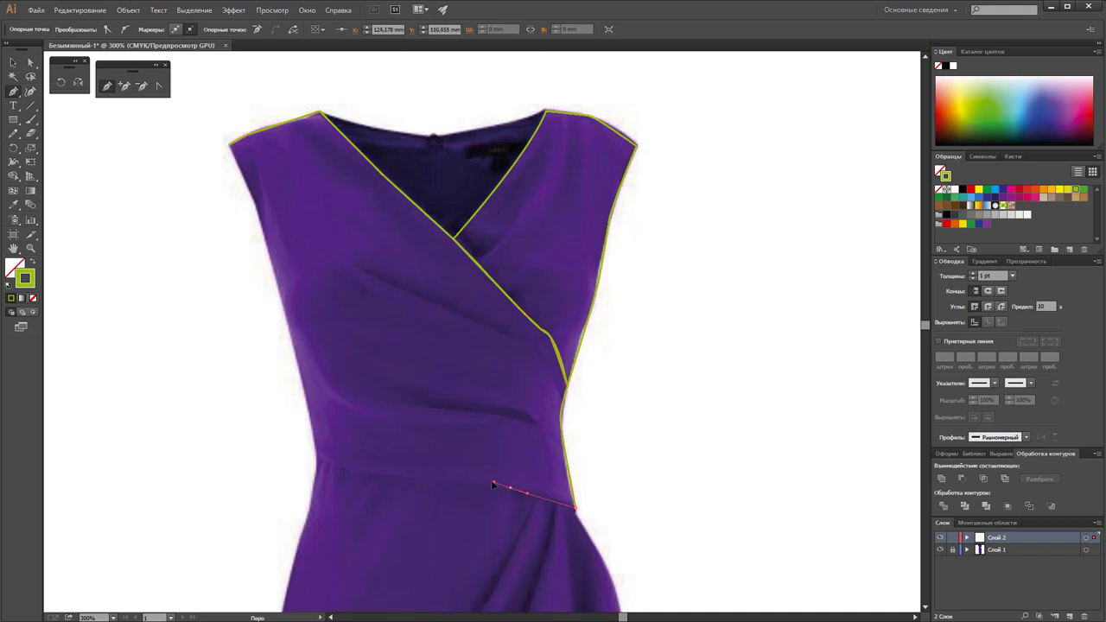
left_click(337, 467)
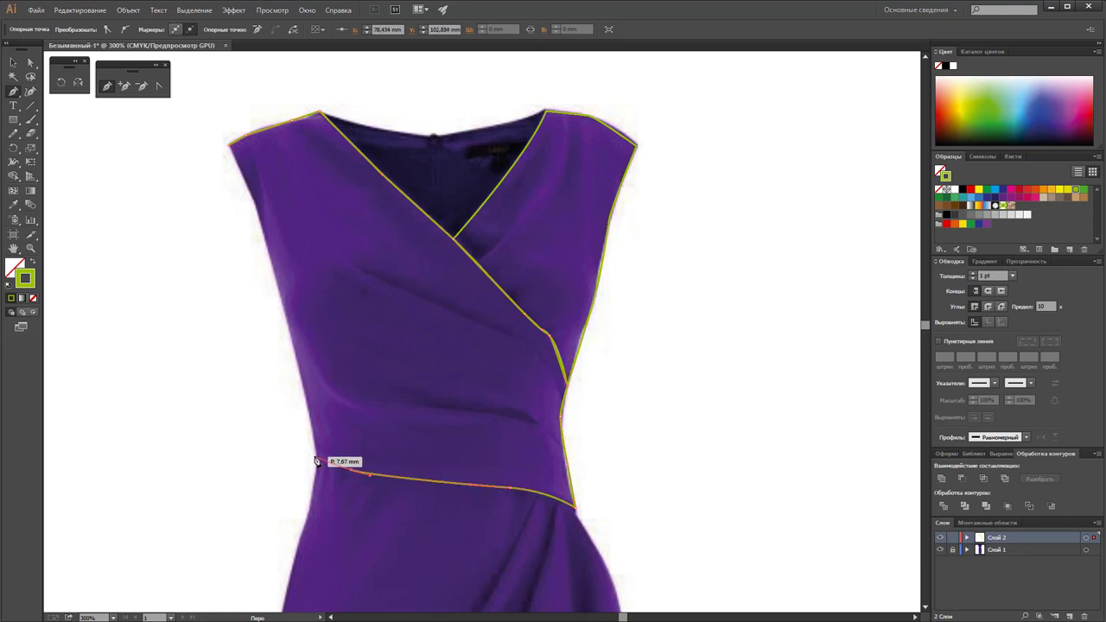
left_click(316, 460)
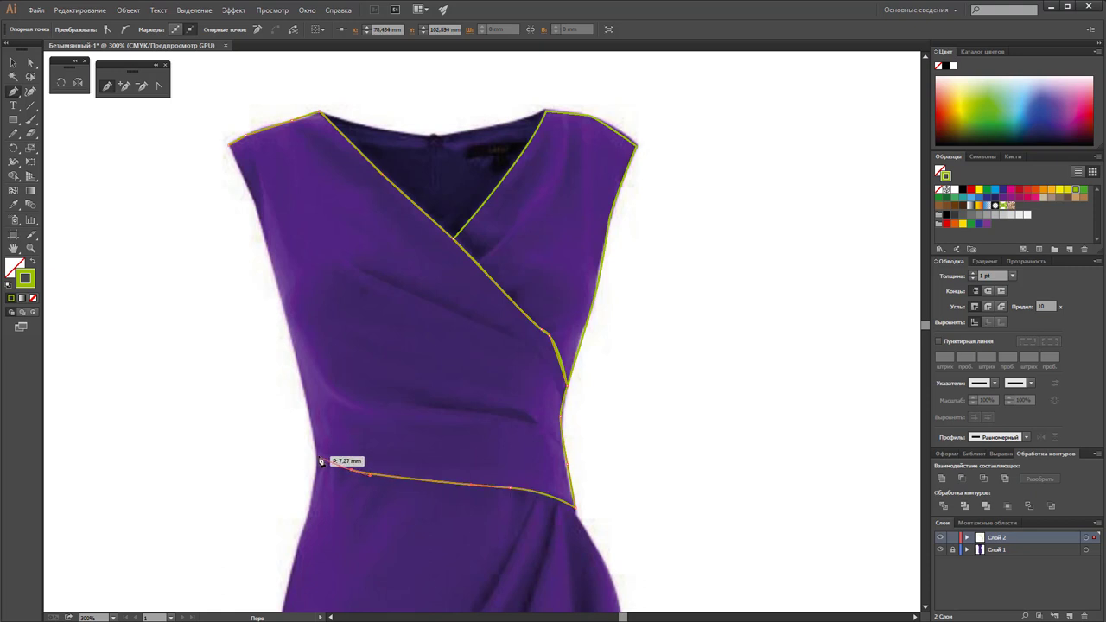
left_click(274, 260)
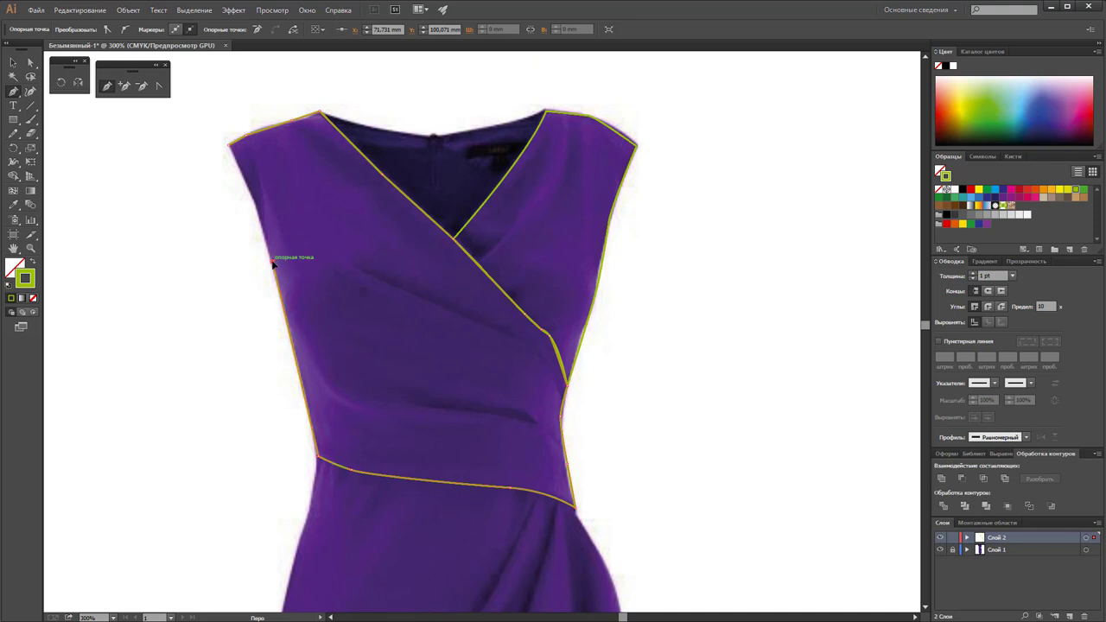
left_click(230, 150)
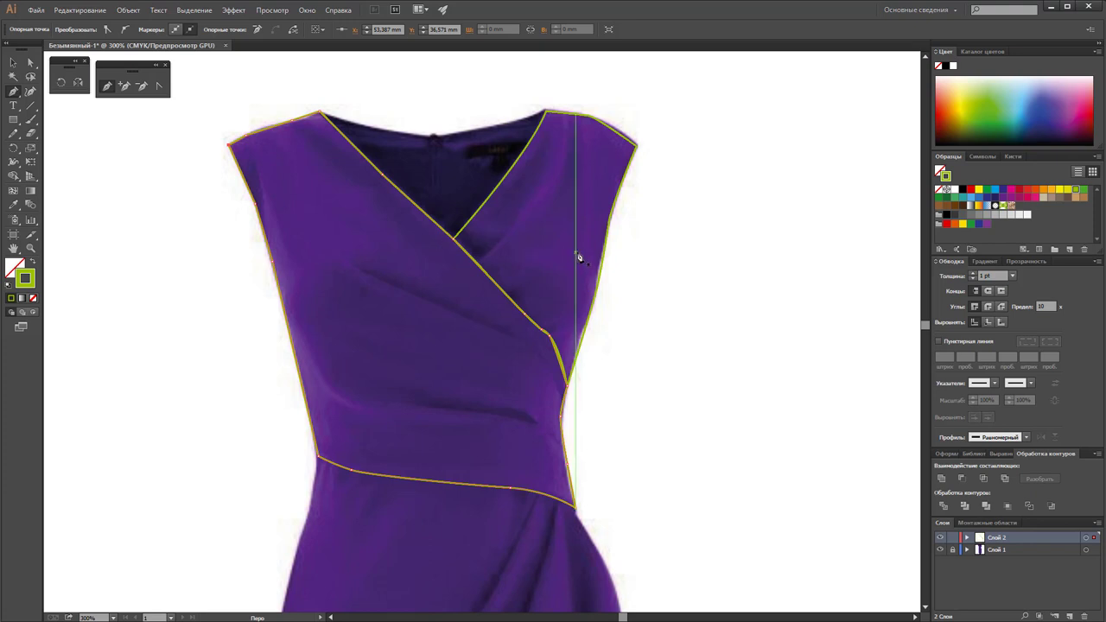
left_click(432, 137)
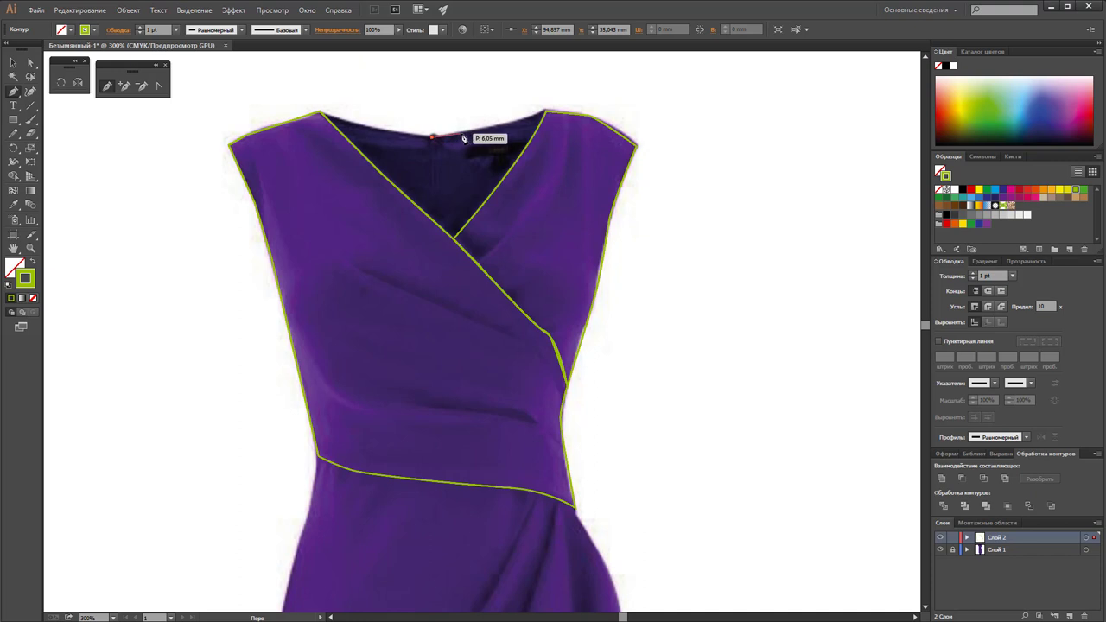
Draw the back neckline line from the right corner via the V to the left corner, then deselect
left_click(544, 111)
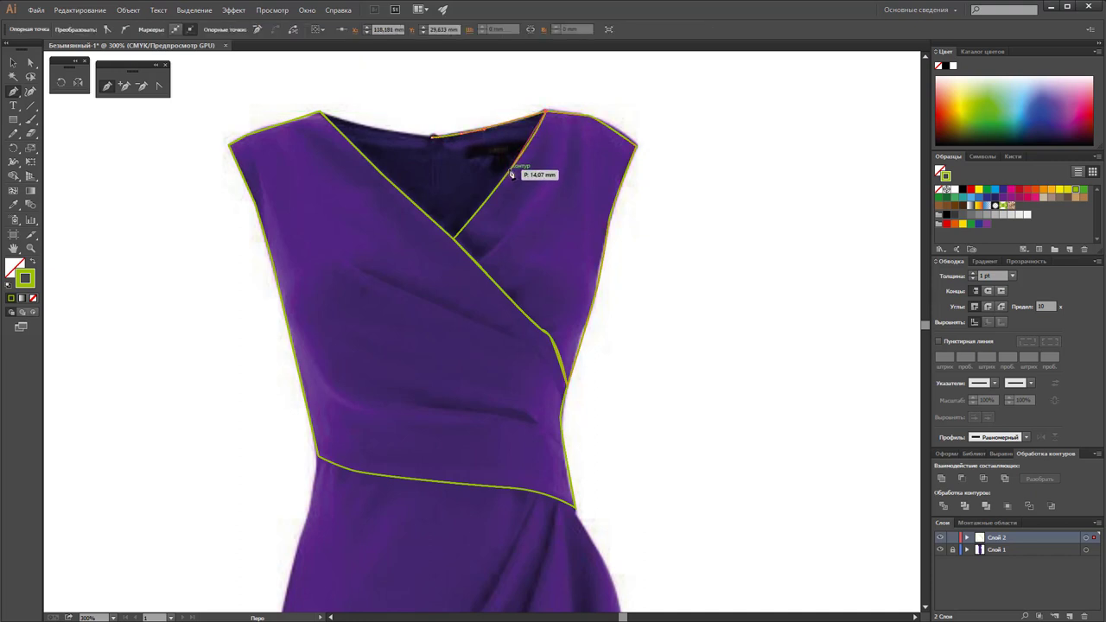
left_click_drag(510, 173, 498, 182)
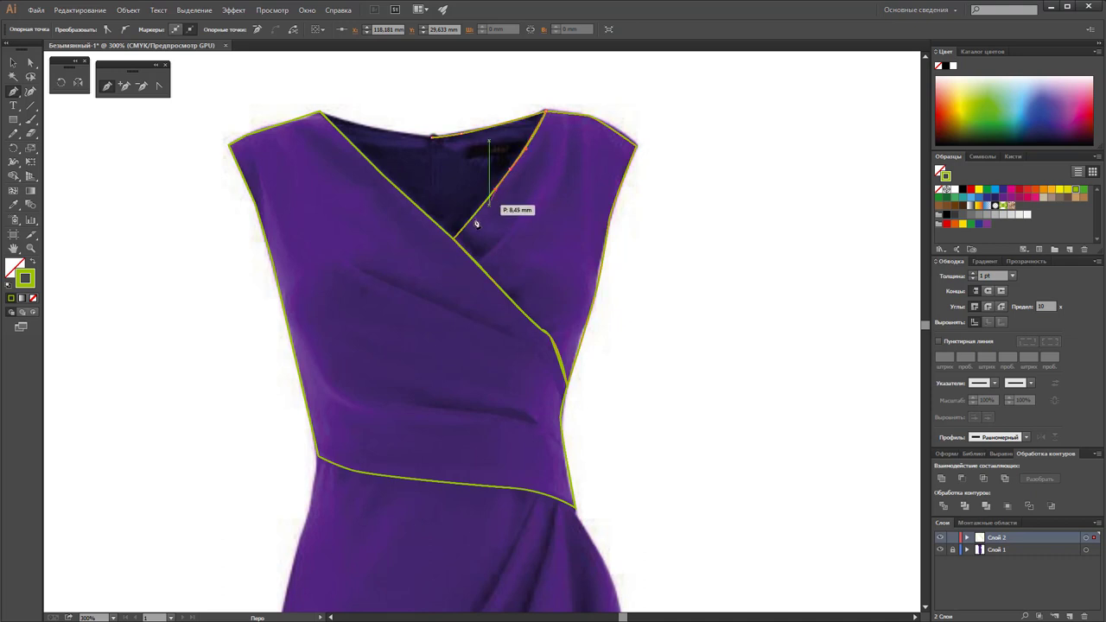
left_click(454, 238)
left_click(454, 239)
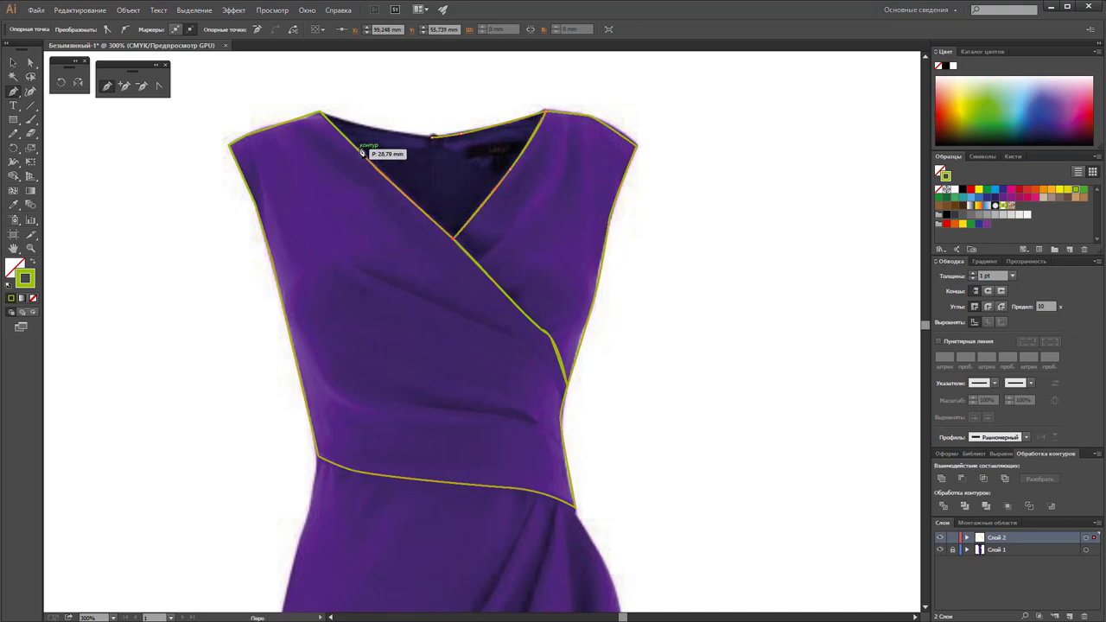
left_click(321, 111)
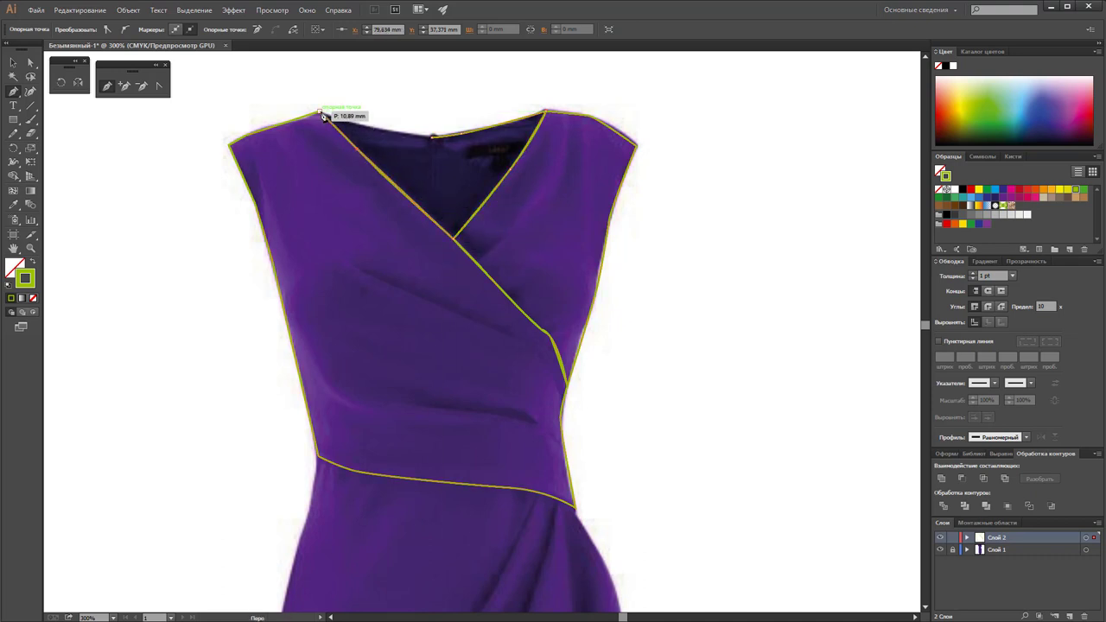
left_click_drag(433, 136, 464, 141)
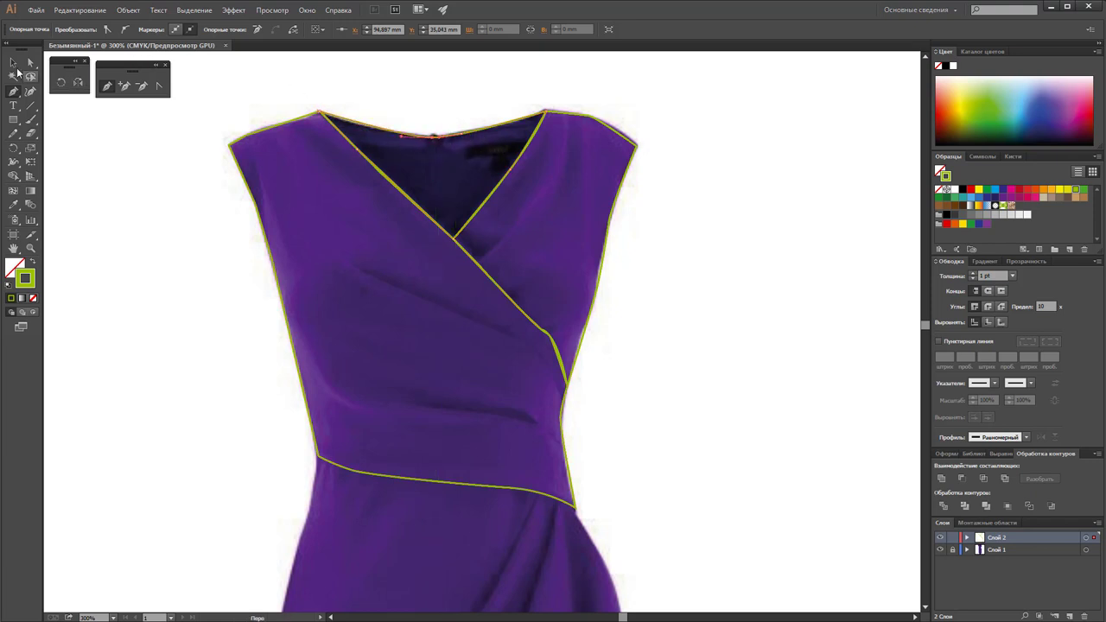
left_click(13, 62)
left_click(190, 190)
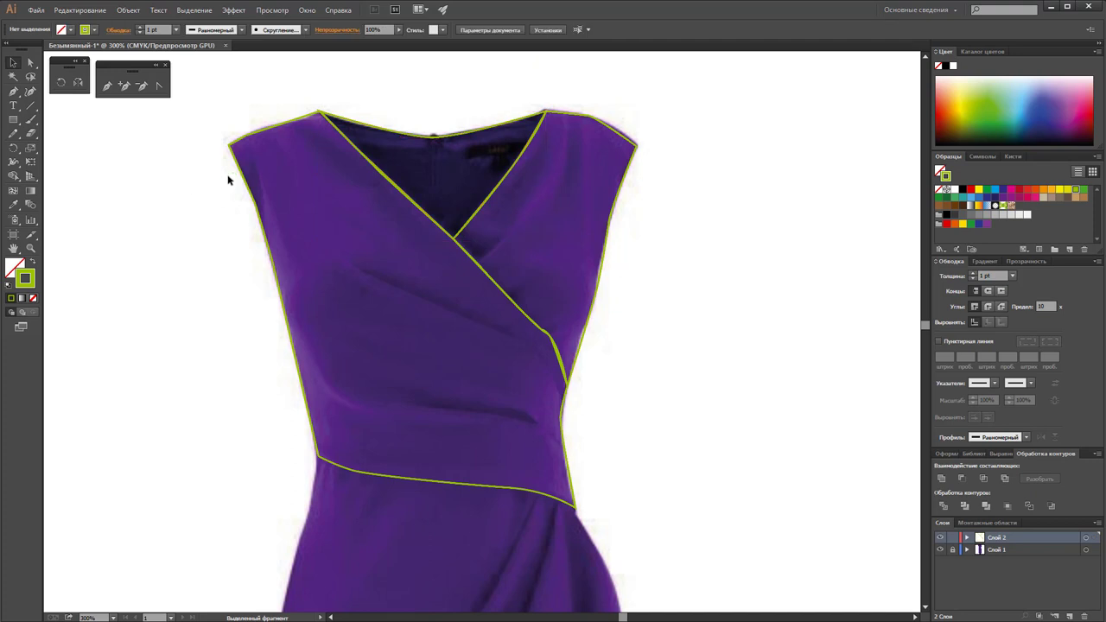
Draw a zigzag practice path beside the dress, then select and delete it
left_click(107, 86)
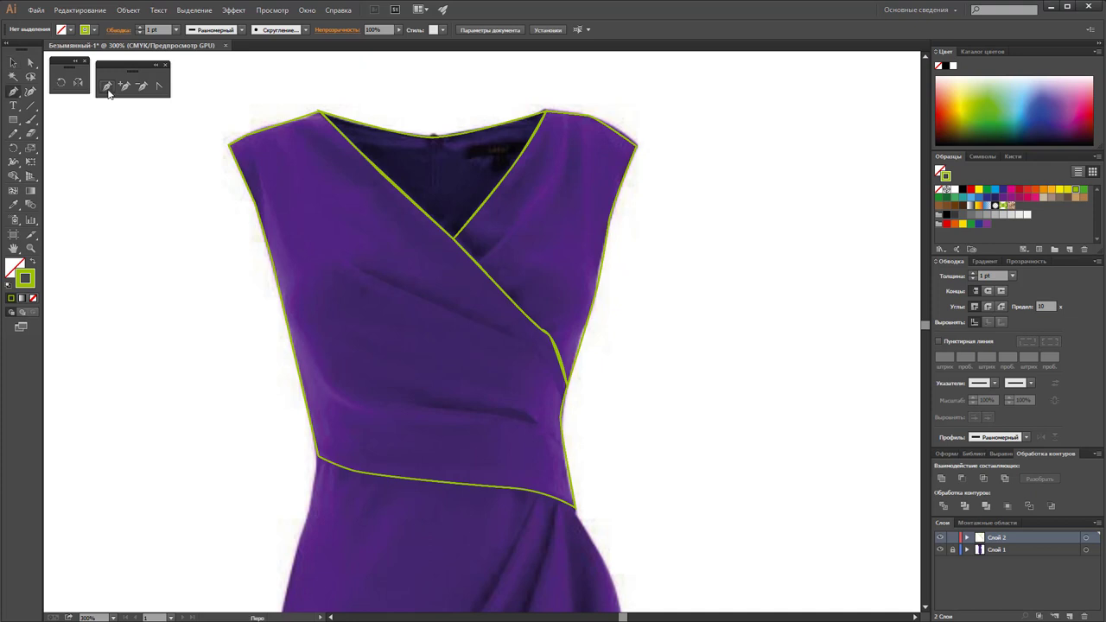
left_click(138, 227)
left_click(184, 252)
left_click(111, 309)
left_click(160, 445)
left_click(201, 382)
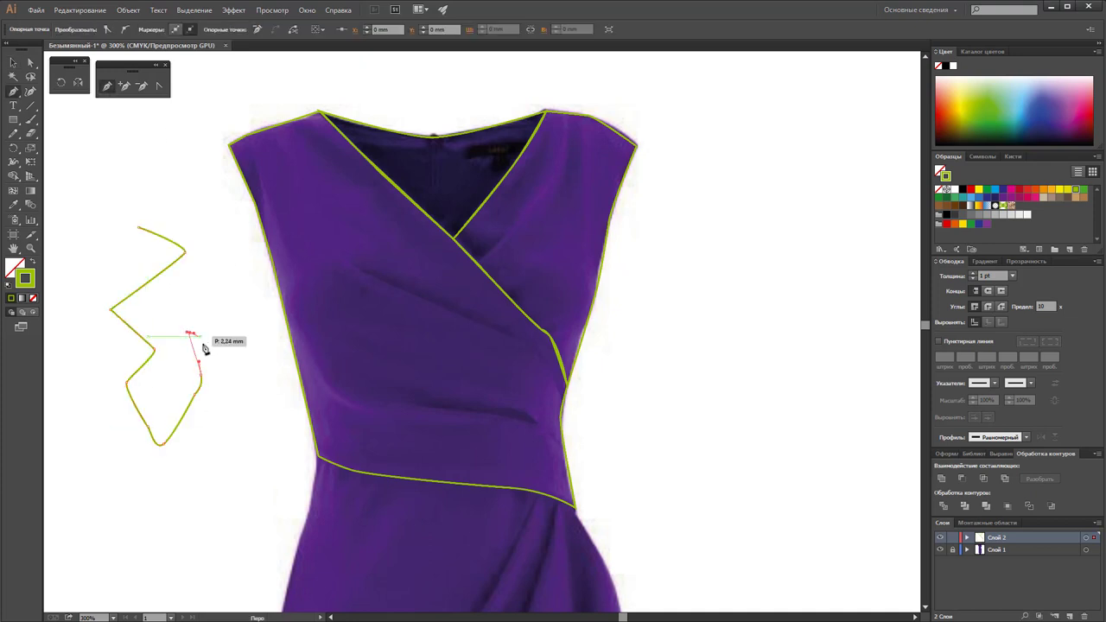
left_click(206, 340)
left_click(153, 337)
left_click(157, 383)
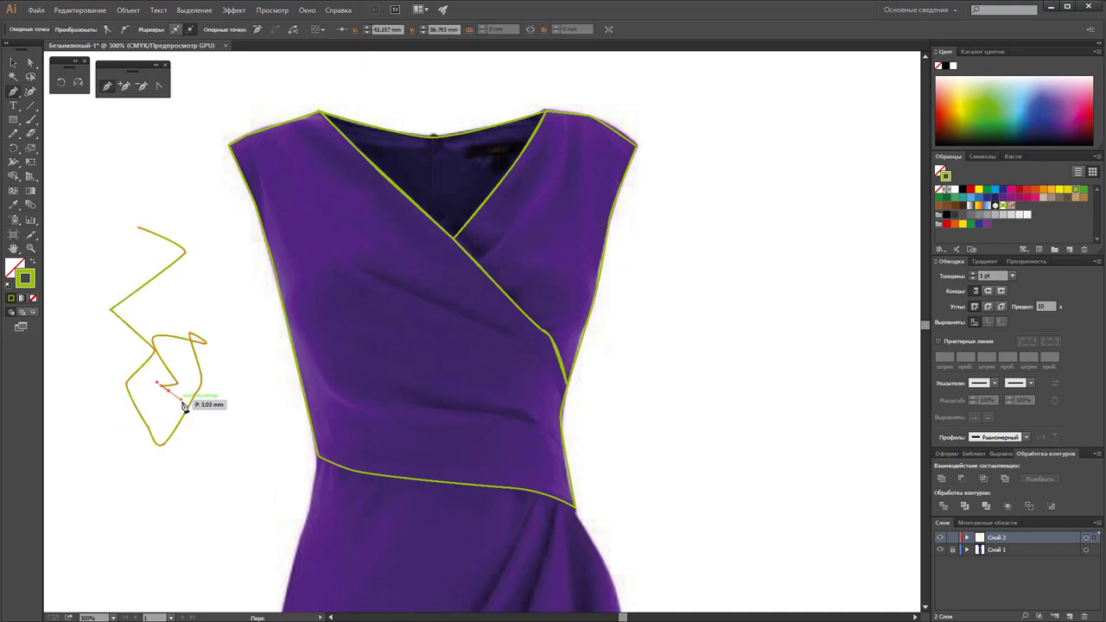
left_click(13, 62)
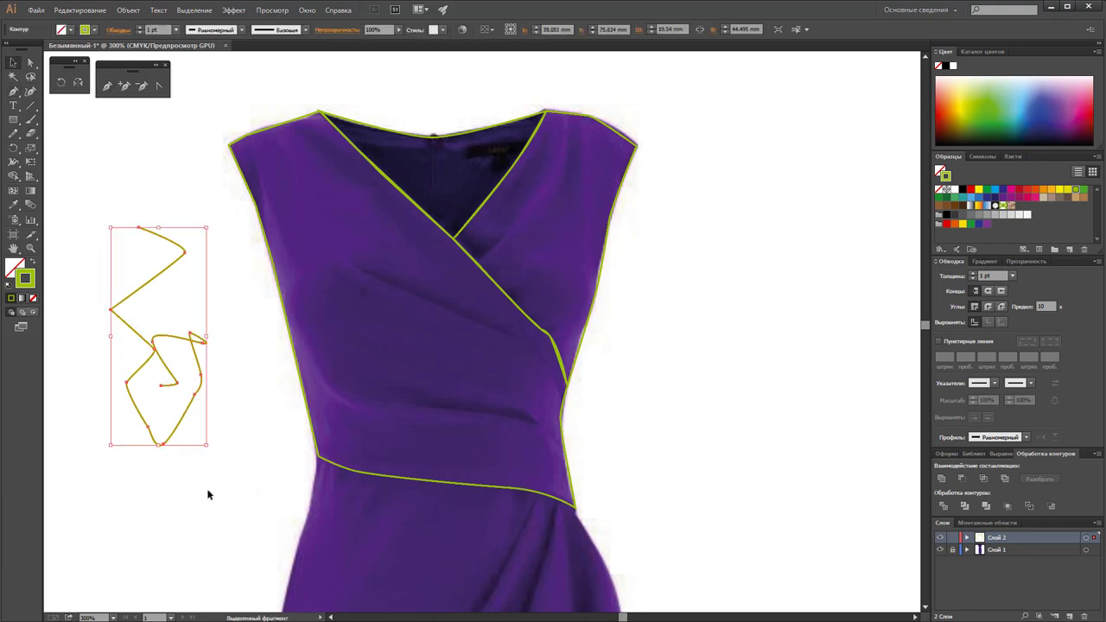
key("Delete")
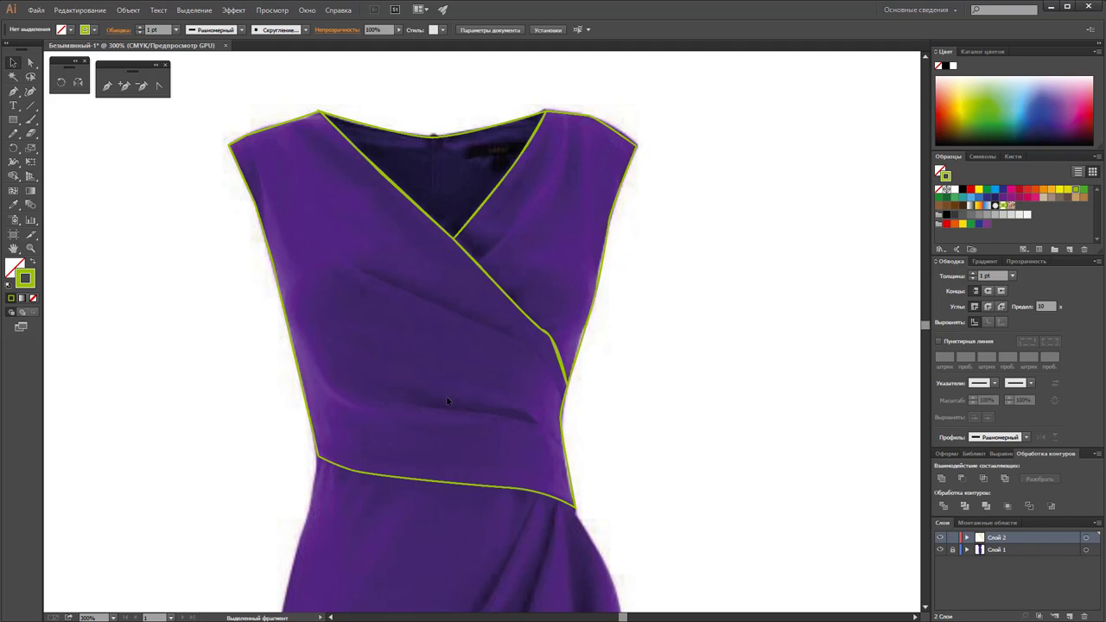
Zoom out over the skirt and trace from the waist corner down the right side to the hem
scroll(563, 332, "down", 1)
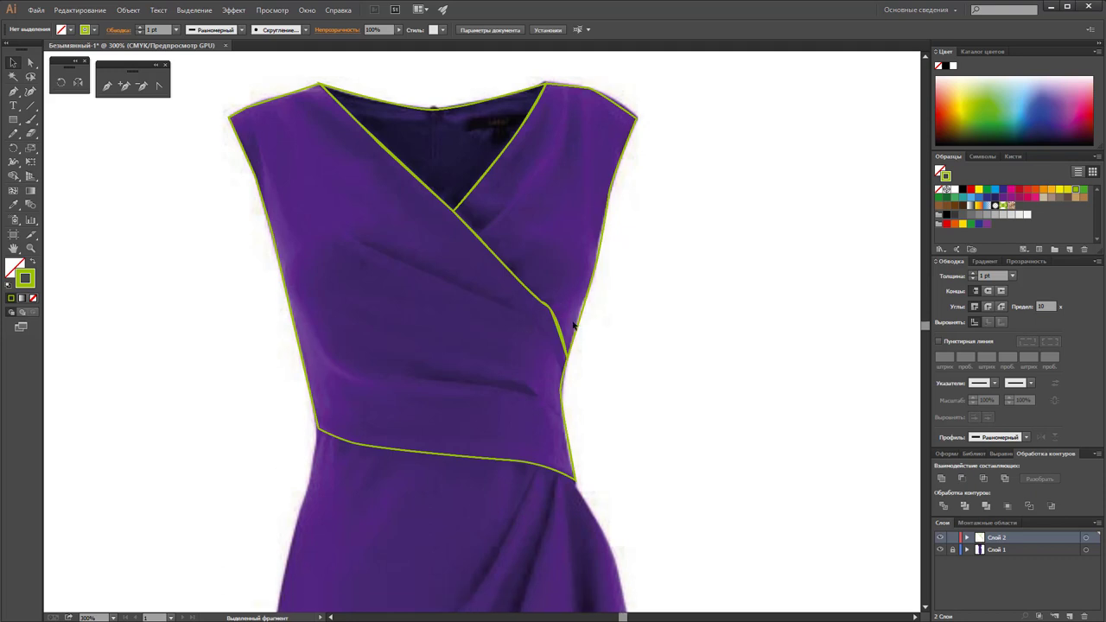
scroll(566, 326, "down", 3)
scroll(572, 319, "down", 3)
key("z")
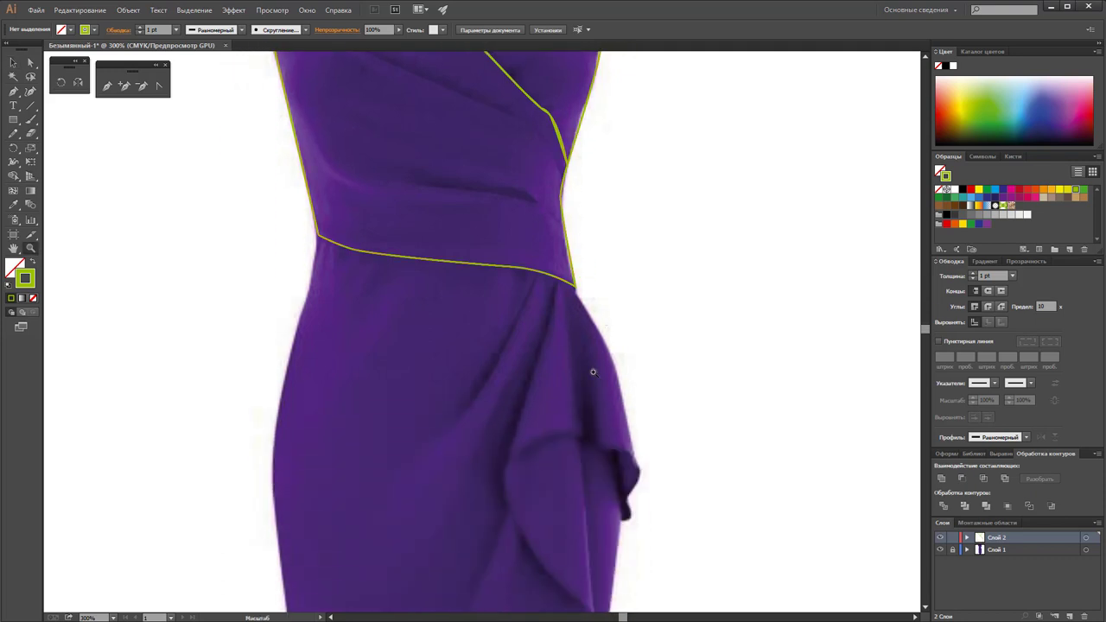
left_click(561, 413, "alt")
scroll(436, 377, "down", 2)
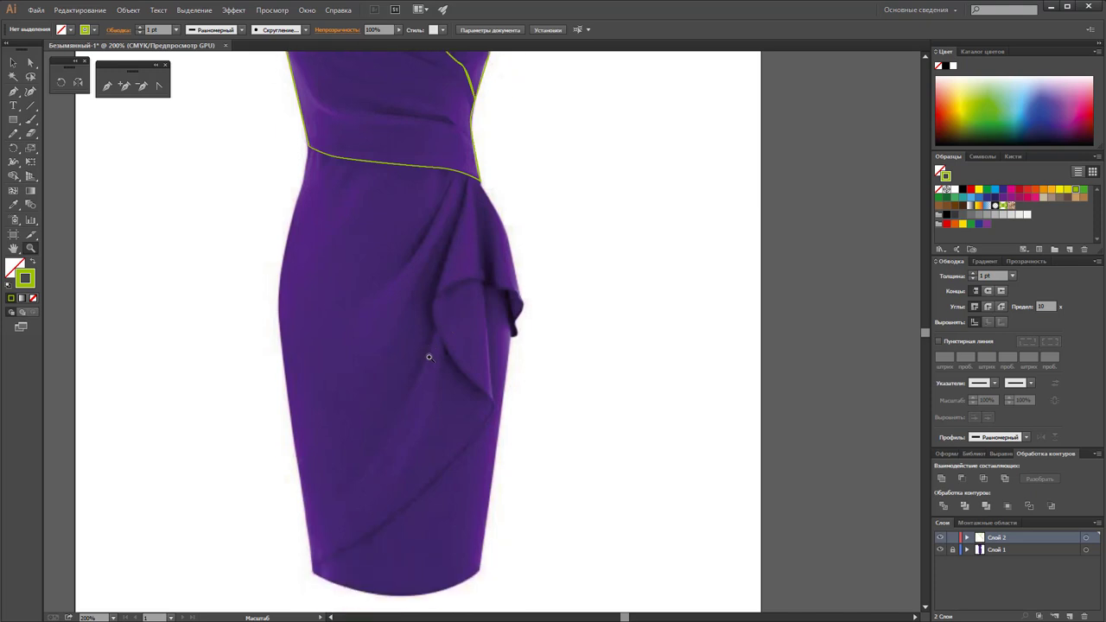
left_click(107, 86)
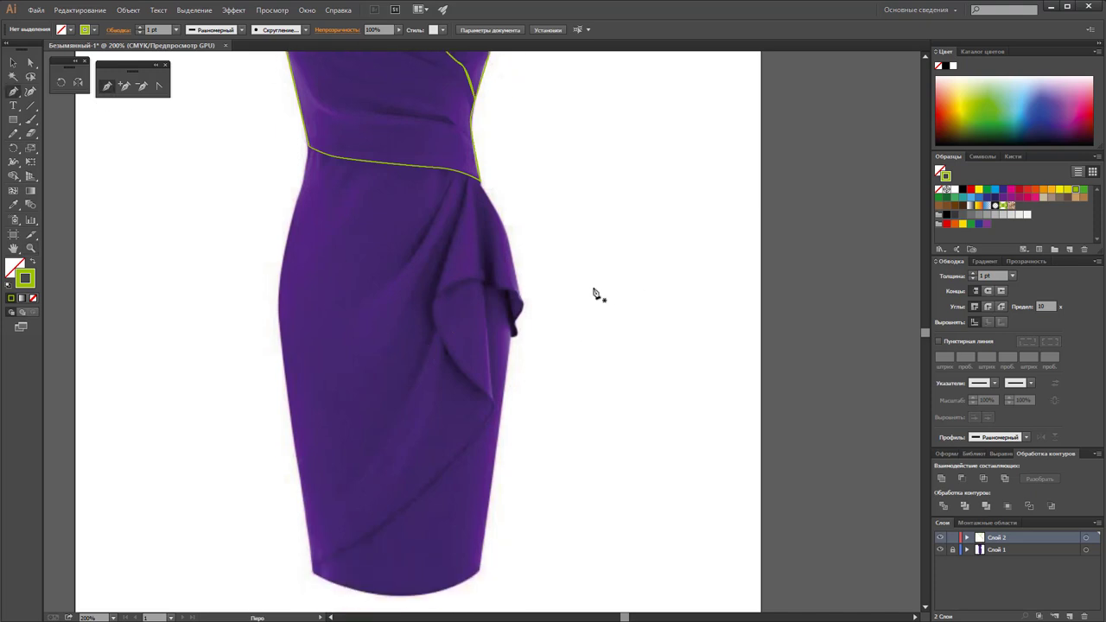
left_click(481, 182)
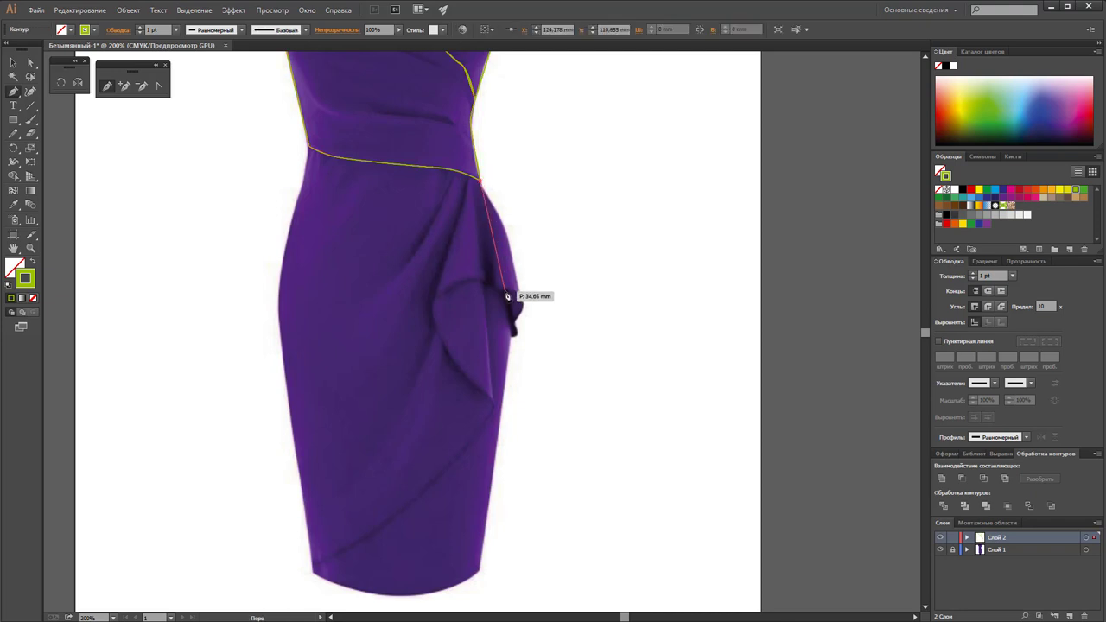
left_click_drag(506, 292, 509, 351)
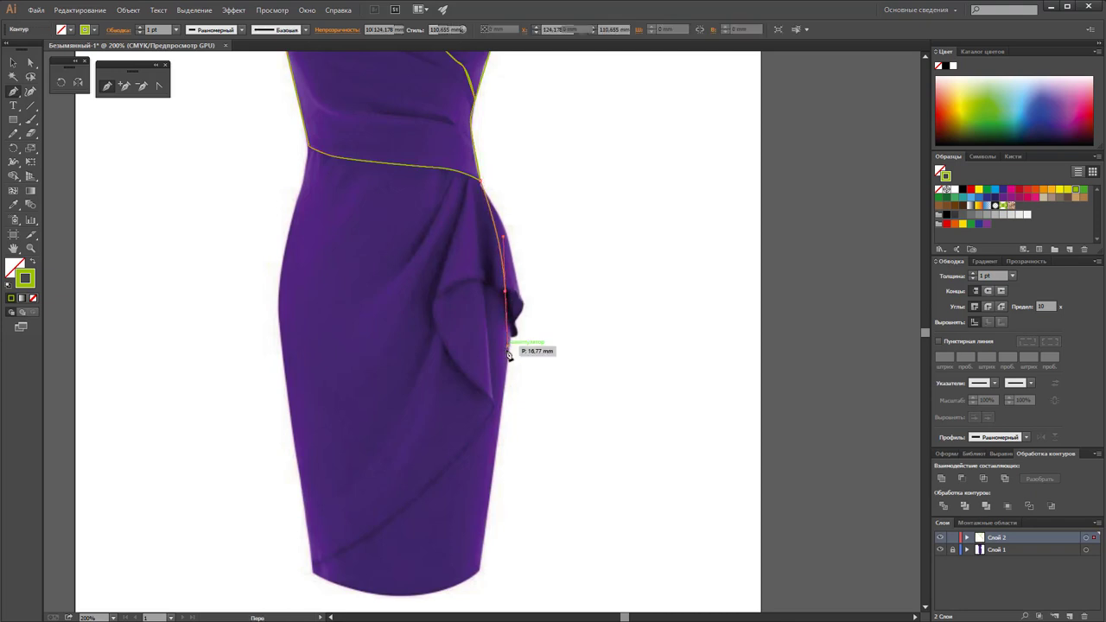
left_click(482, 575)
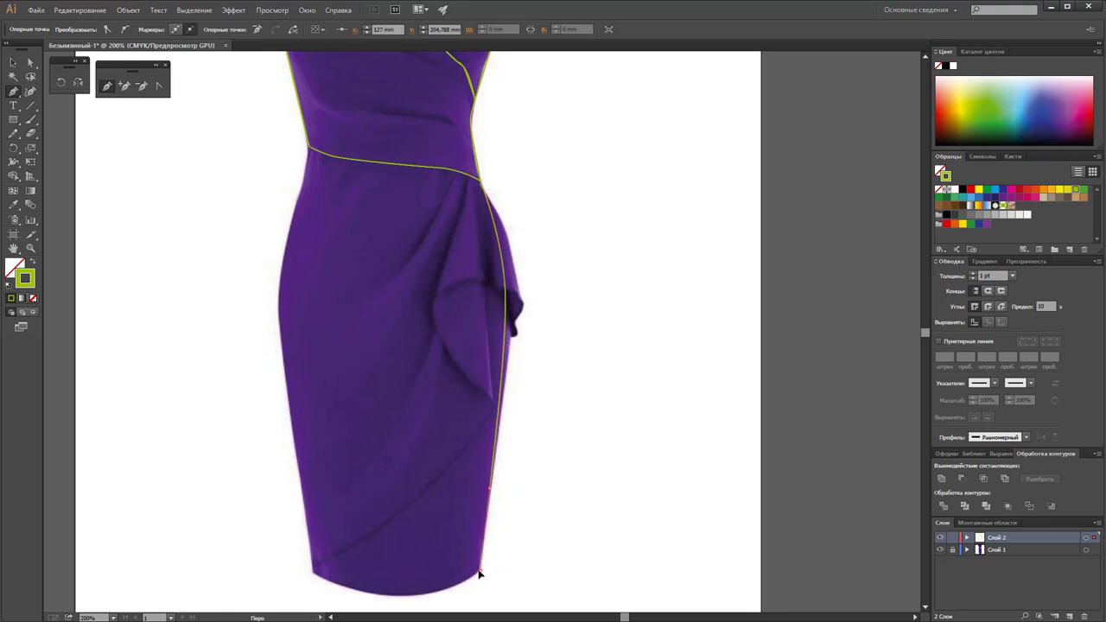
Curve around the hem, trace up the left side to the waist, join the path, and deselect
left_click_drag(407, 595, 369, 594)
left_click(313, 572)
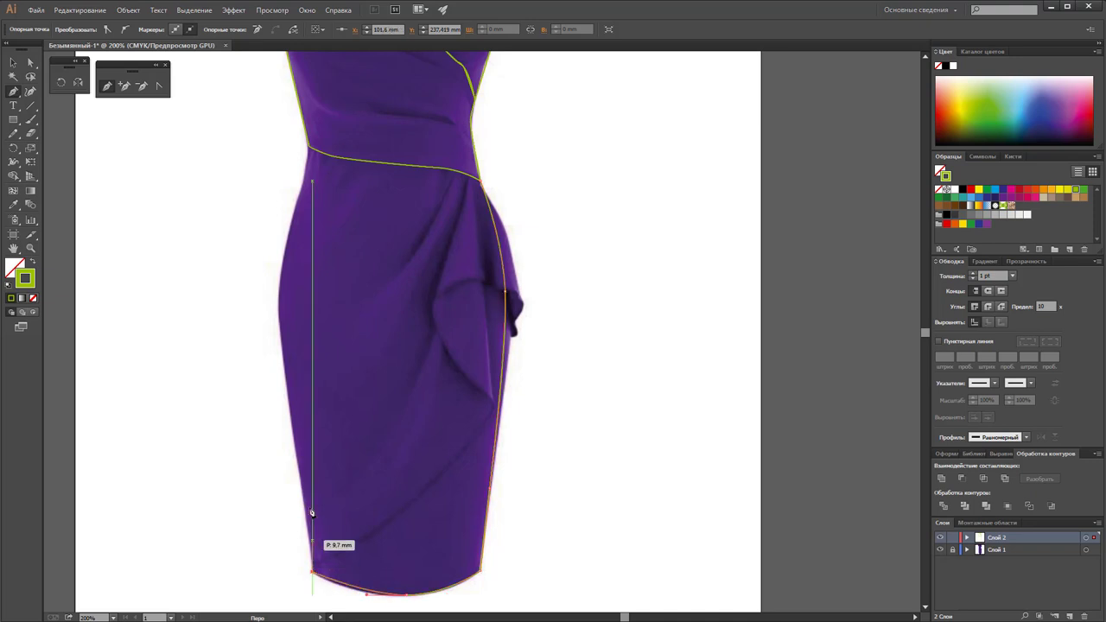
left_click(282, 352)
left_click_drag(286, 257, 300, 199)
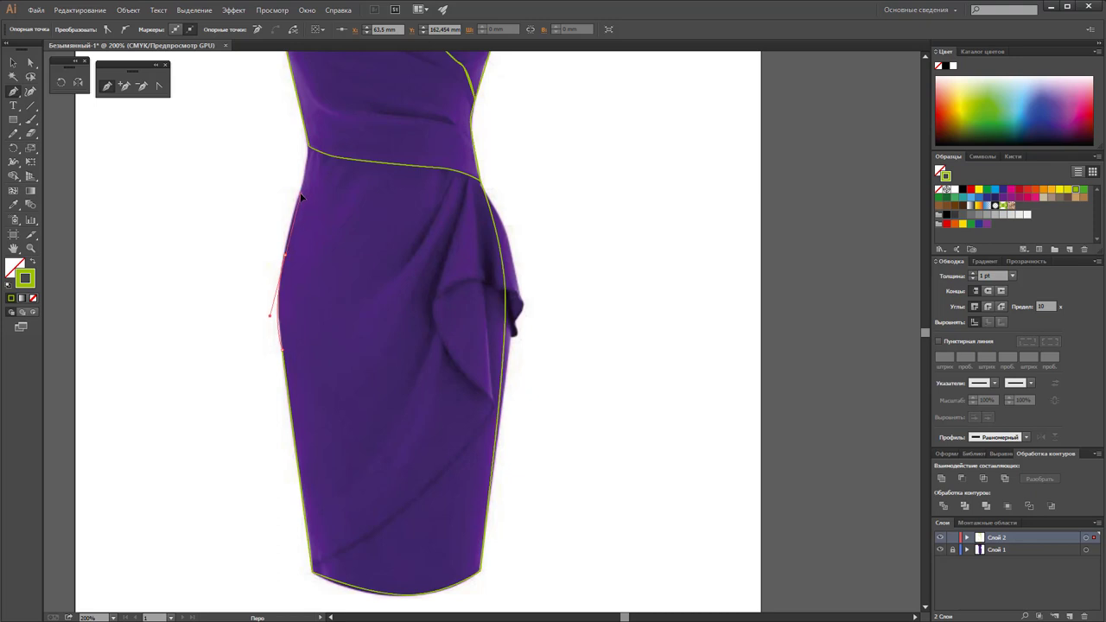
left_click(309, 149)
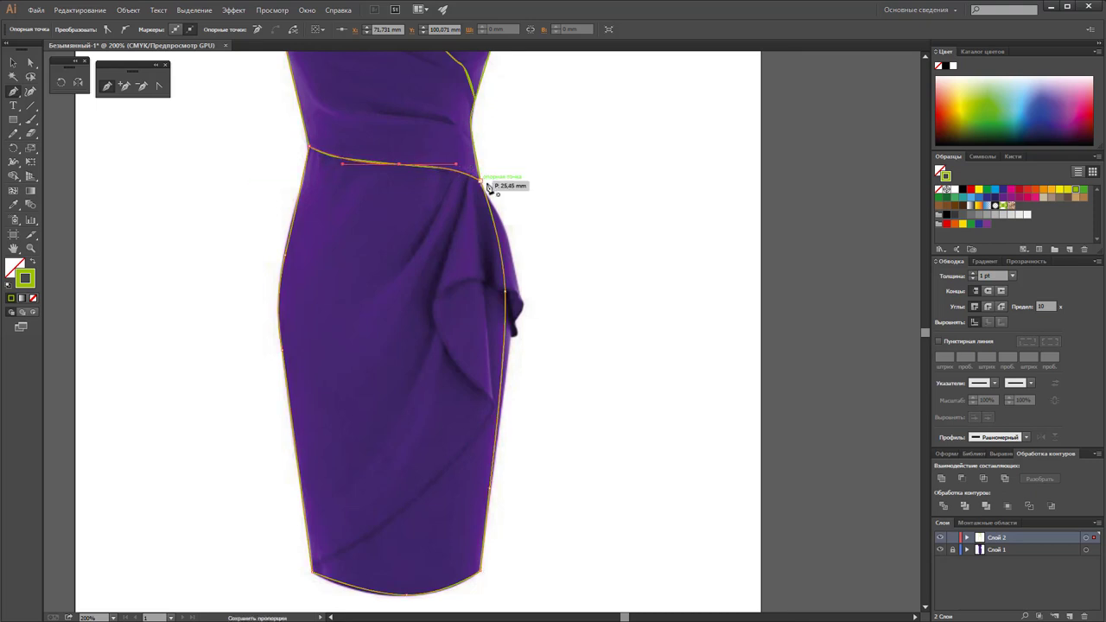
left_click(482, 182)
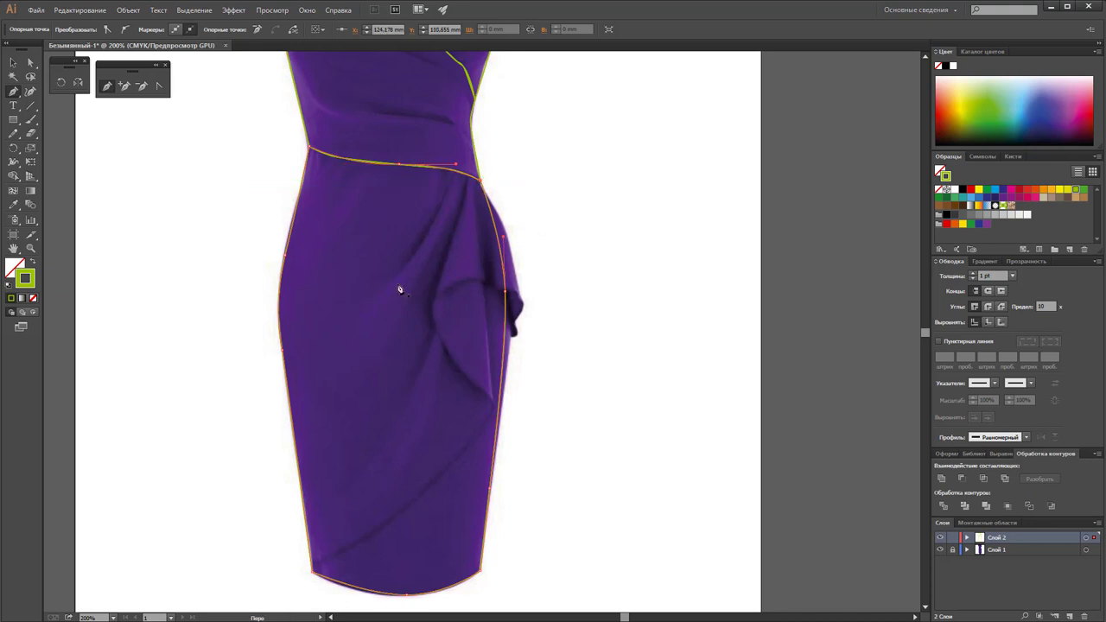
left_click(13, 62)
left_click(170, 303)
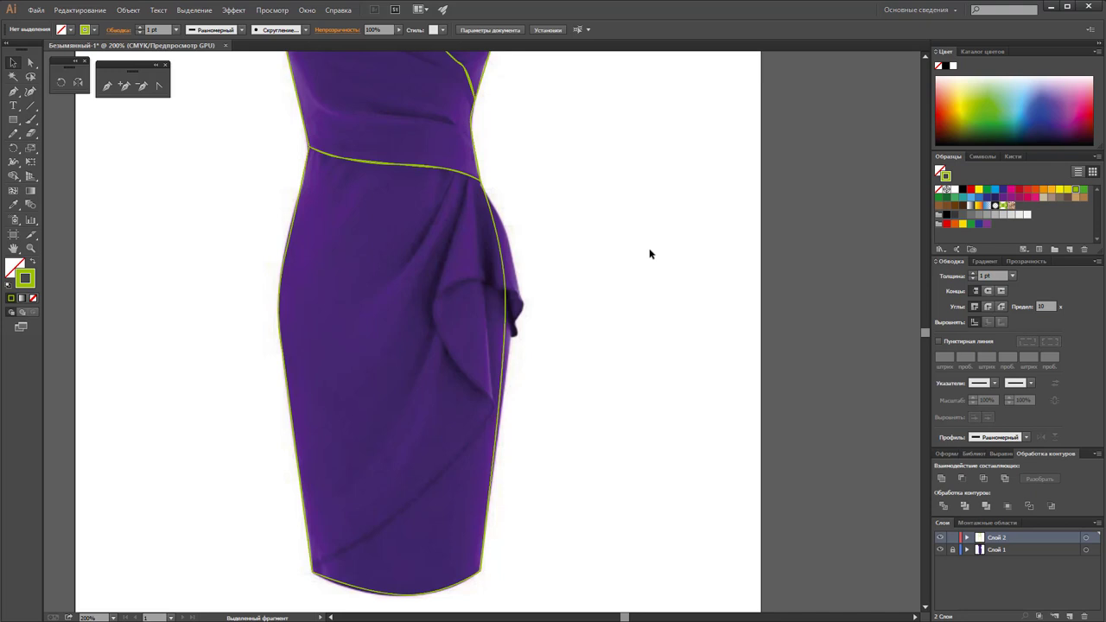
scroll(635, 251, "up", 2)
scroll(635, 251, "up", 2)
scroll(635, 251, "up", 1)
scroll(636, 251, "down", 3)
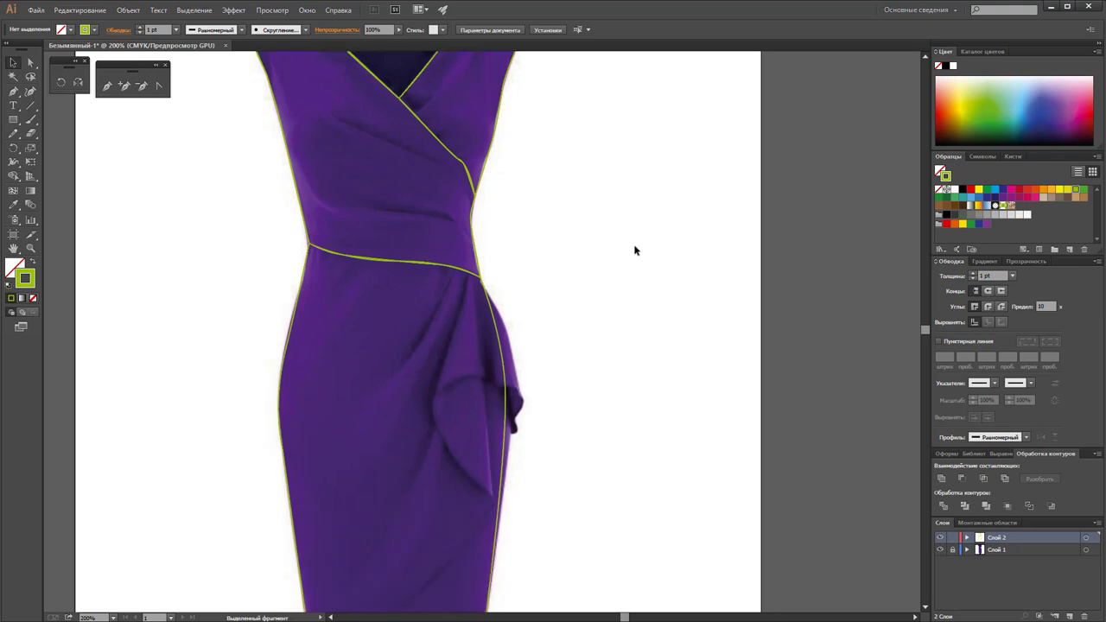
scroll(635, 251, "down", 2)
scroll(635, 251, "down", 1)
scroll(635, 250, "up", 1)
scroll(635, 251, "up", 1)
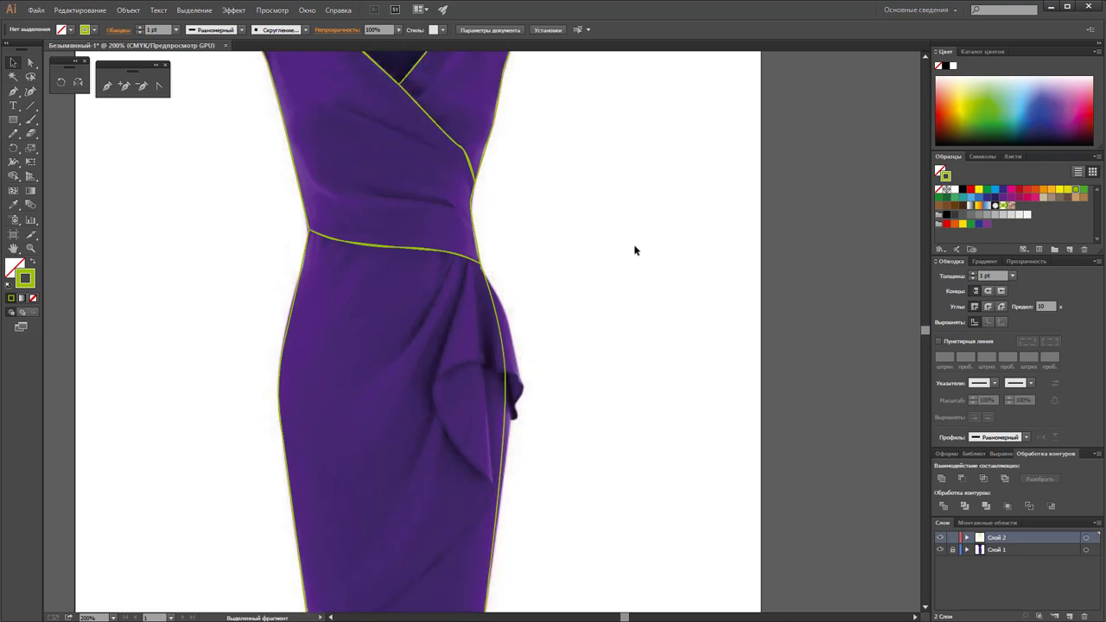
scroll(635, 251, "up", 3)
scroll(614, 267, "up", 1)
key("z")
left_click(461, 310, "alt")
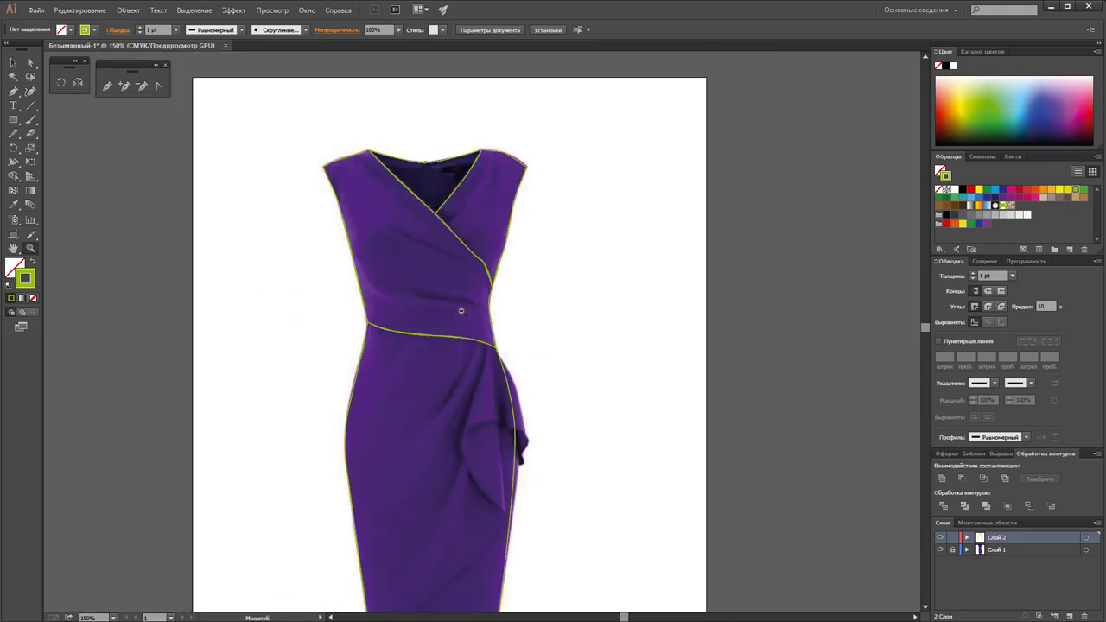
scroll(461, 310, "down", 2)
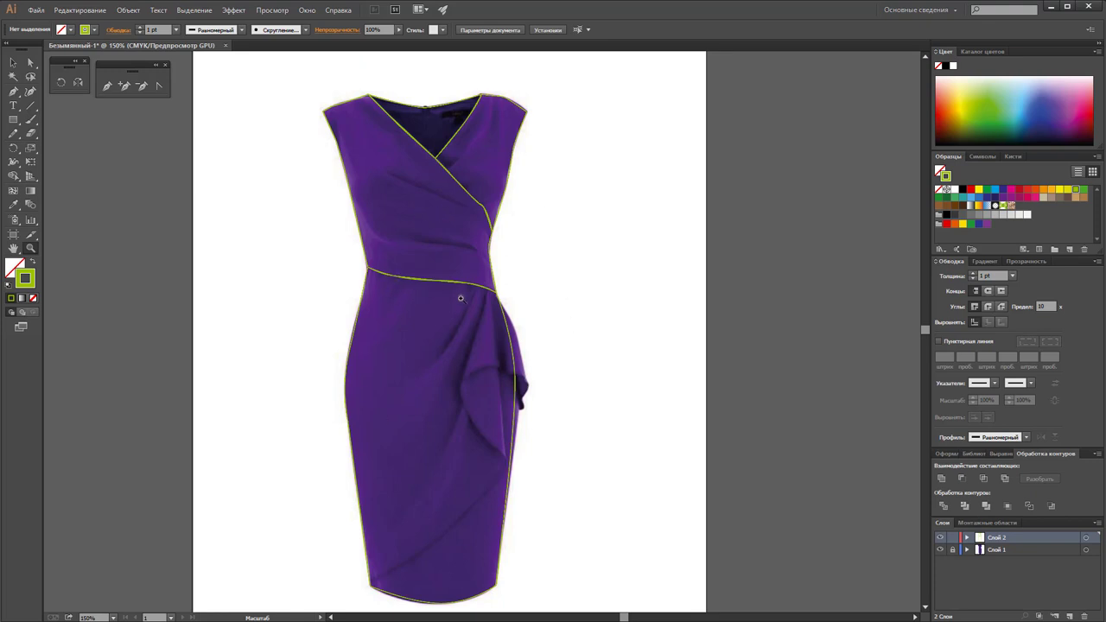
left_click(489, 383)
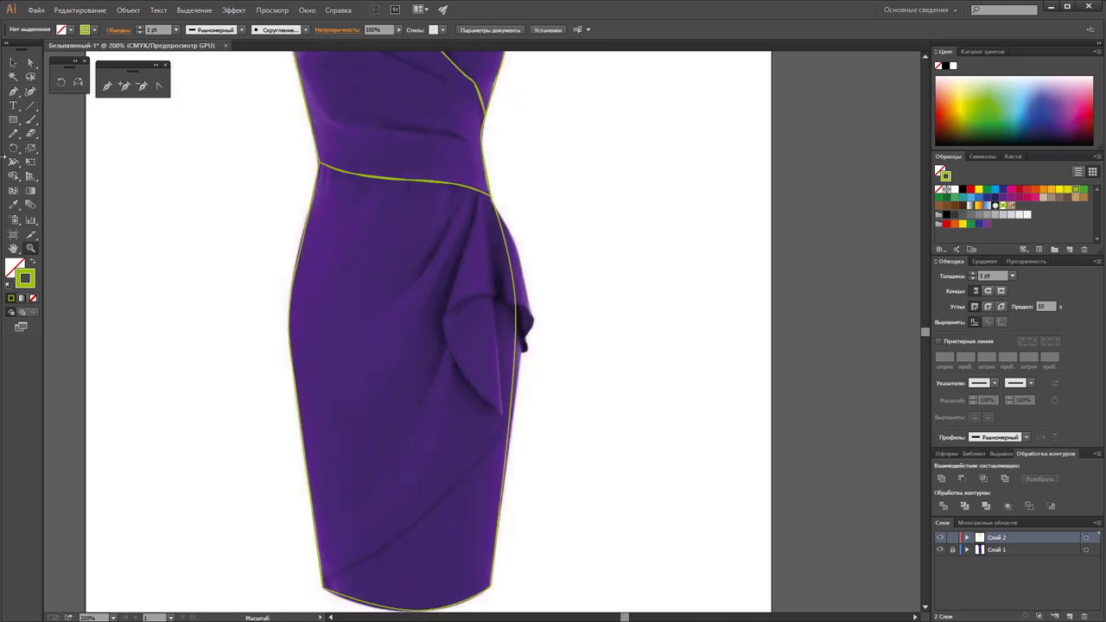
Trace the drape edge from its folded tip along the fold up to the waist seam
left_click(106, 86)
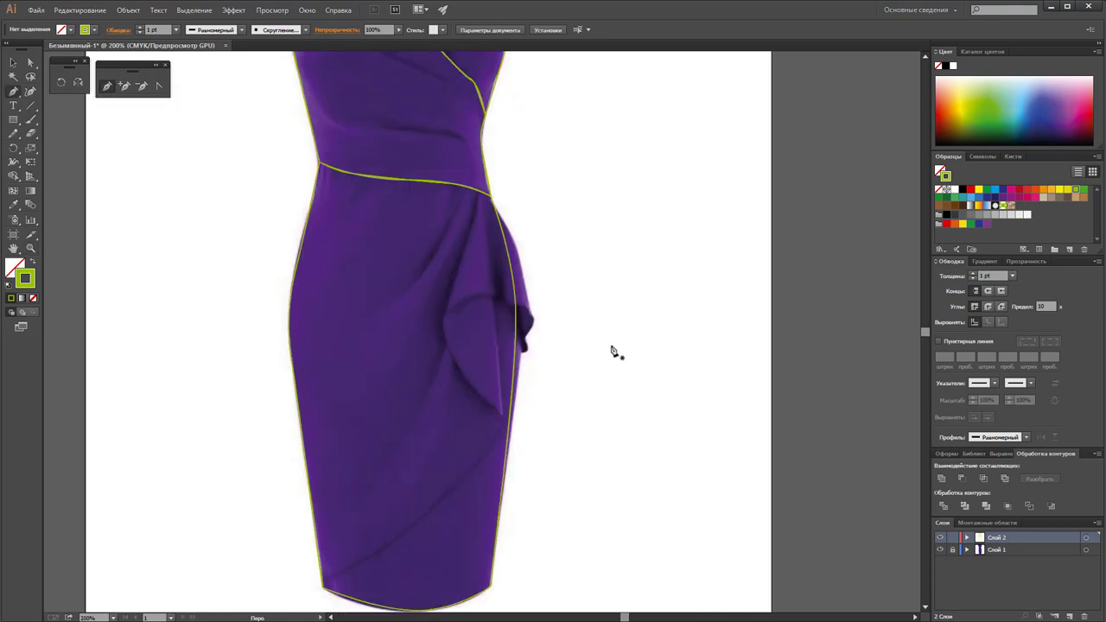
left_click(524, 349)
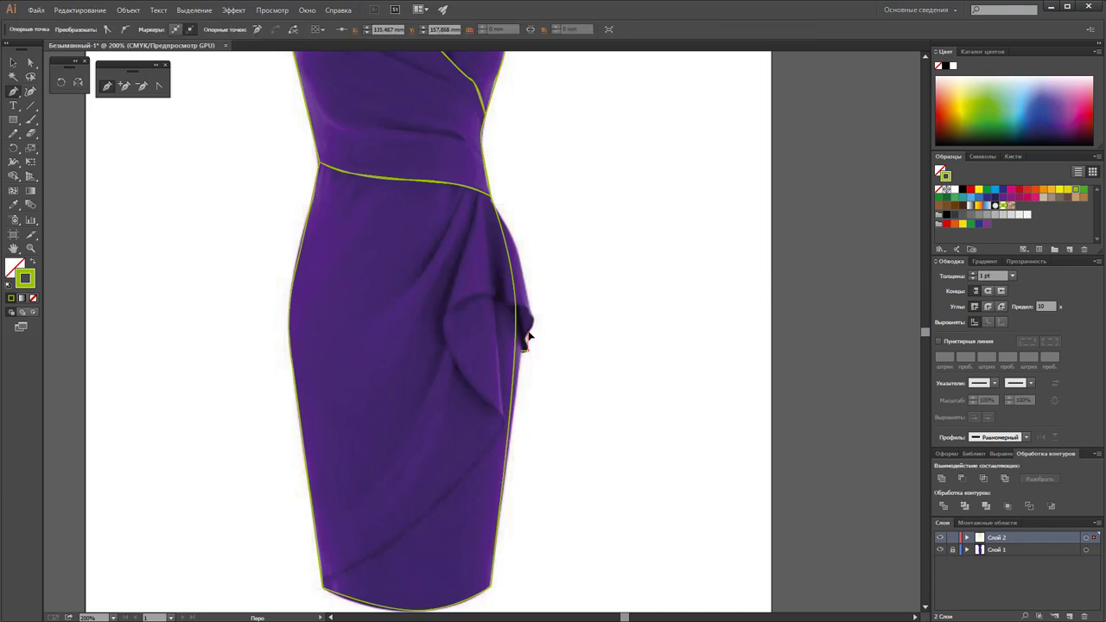
left_click(523, 310)
left_click_drag(509, 311, 509, 311)
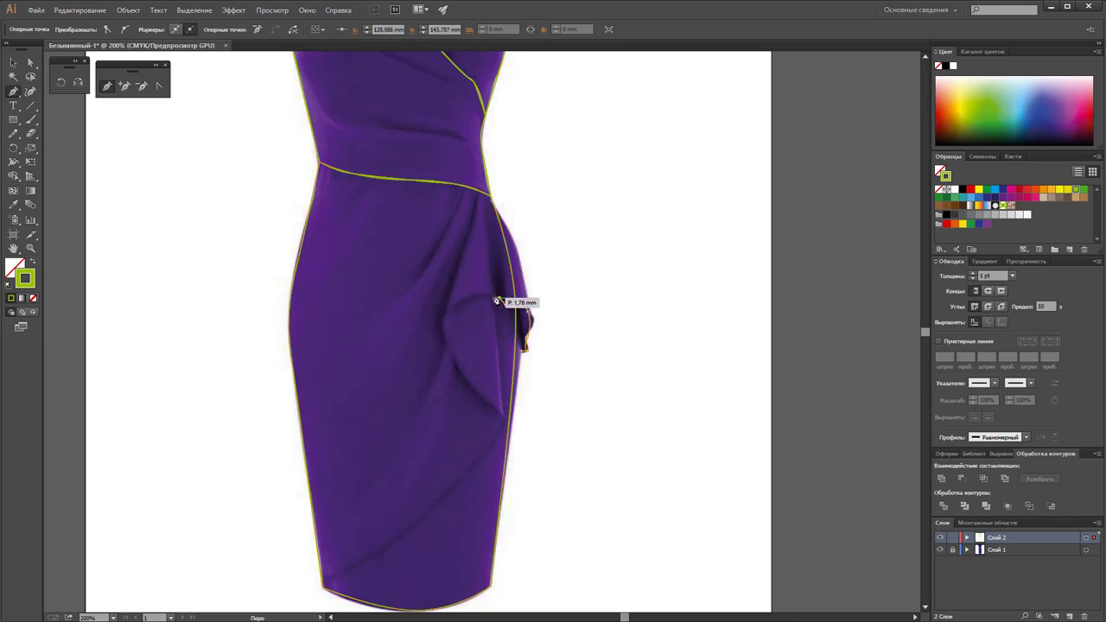
left_click(491, 295)
left_click(467, 302)
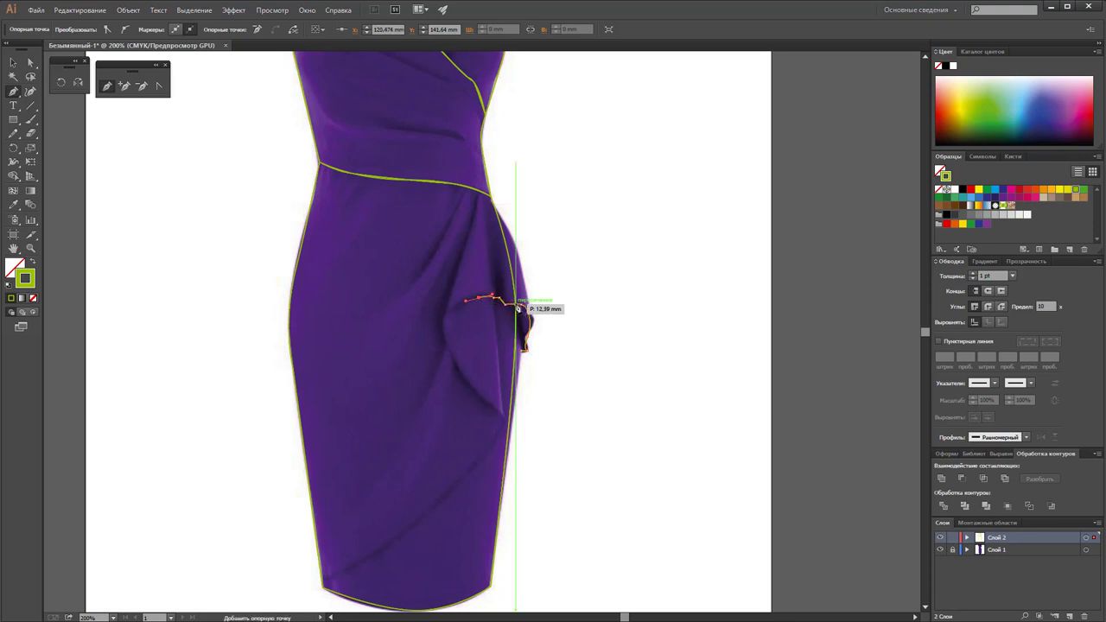
key("ctrl")
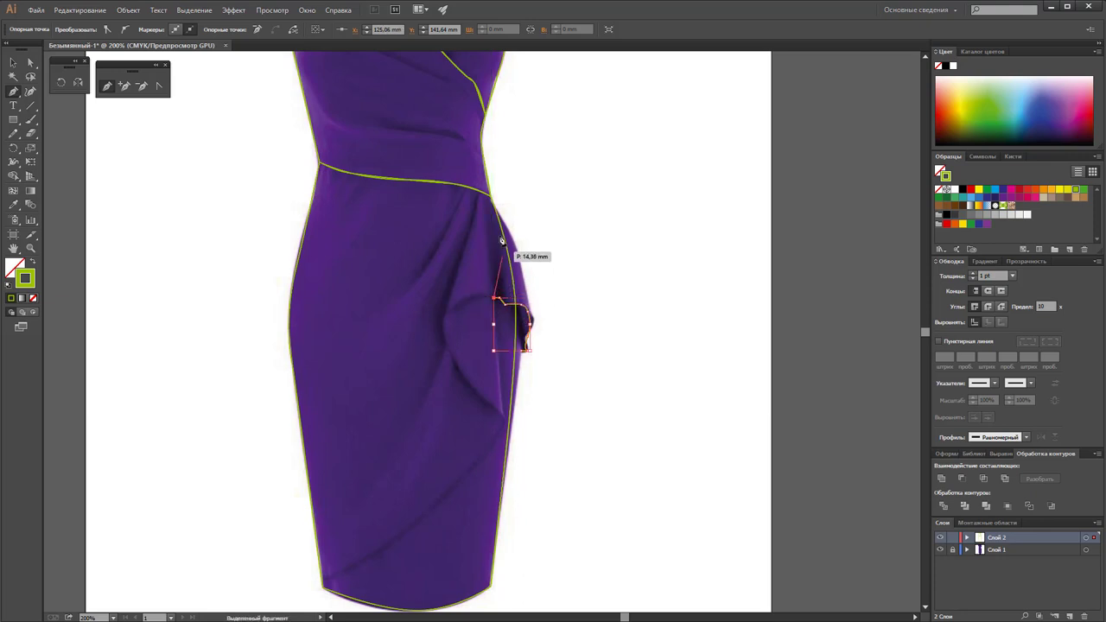
left_click(489, 200)
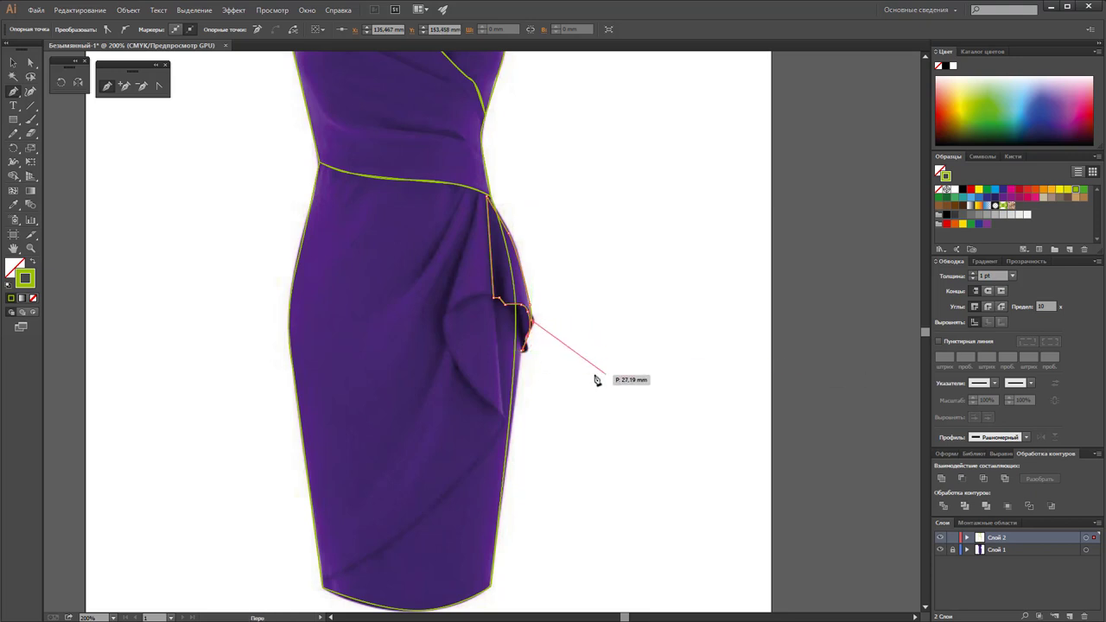
left_click(596, 375, "ctrl")
Select the drape outline and Join its open endpoints from the right-click menu
left_click(13, 62)
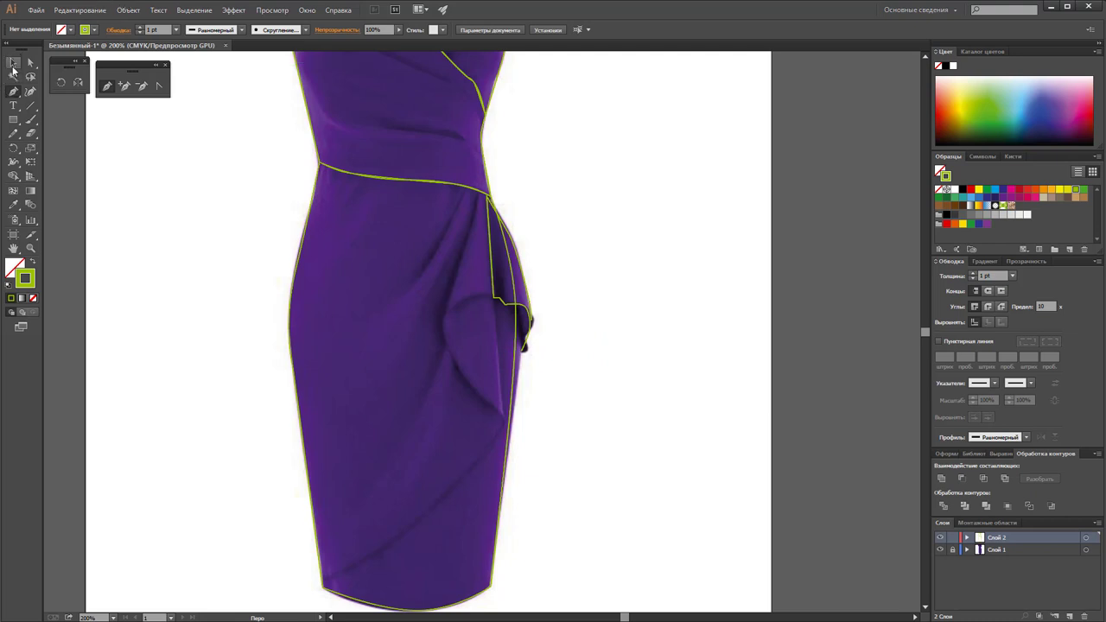
left_click(534, 318)
right_click(532, 318)
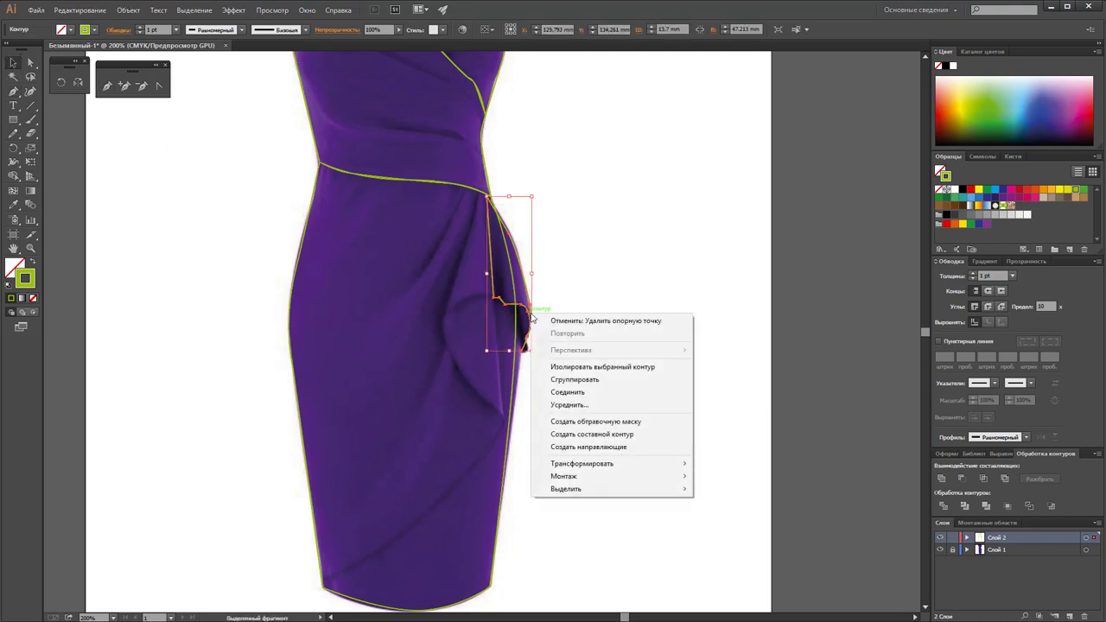
left_click(569, 393)
left_click(576, 357)
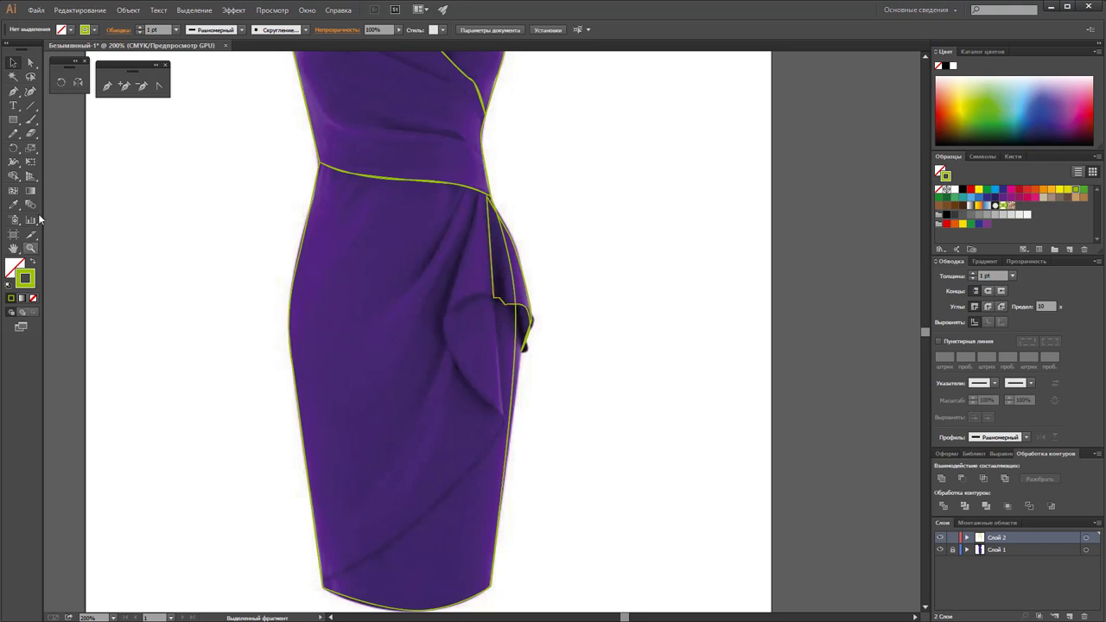
left_click(106, 86)
Trace a closed green fold shape from the waist seam down to the drape fold
left_click(482, 196)
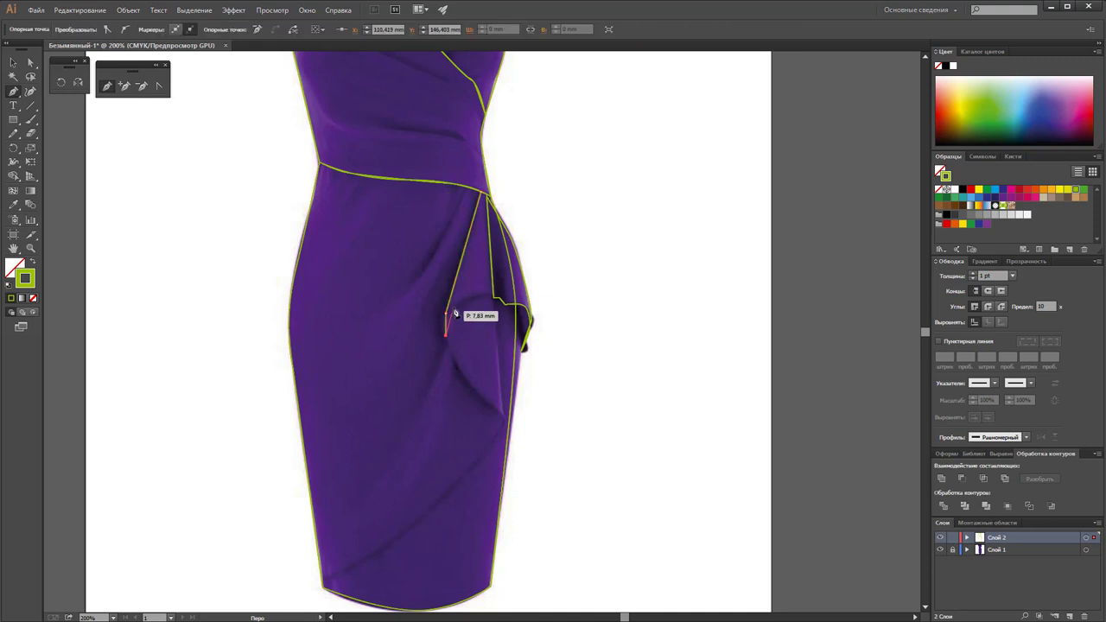
left_click_drag(454, 305, 469, 300)
left_click(494, 299)
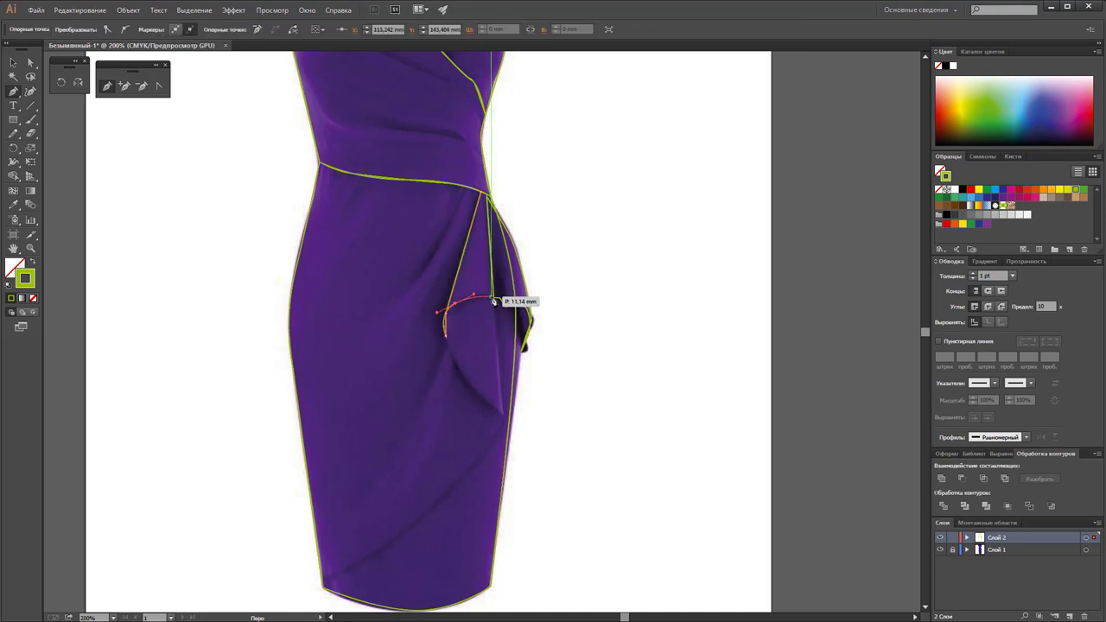
left_click(484, 192)
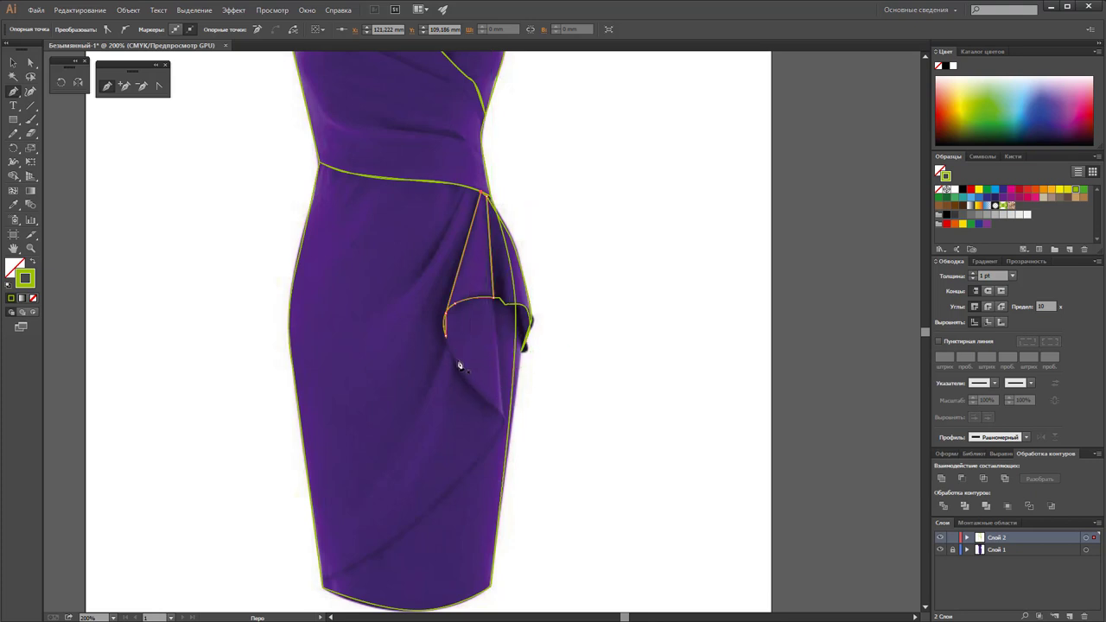
Trace the curved green drape line along the pocket edge, then shift the dress outline left
left_click_drag(448, 350, 507, 420)
left_click(493, 304)
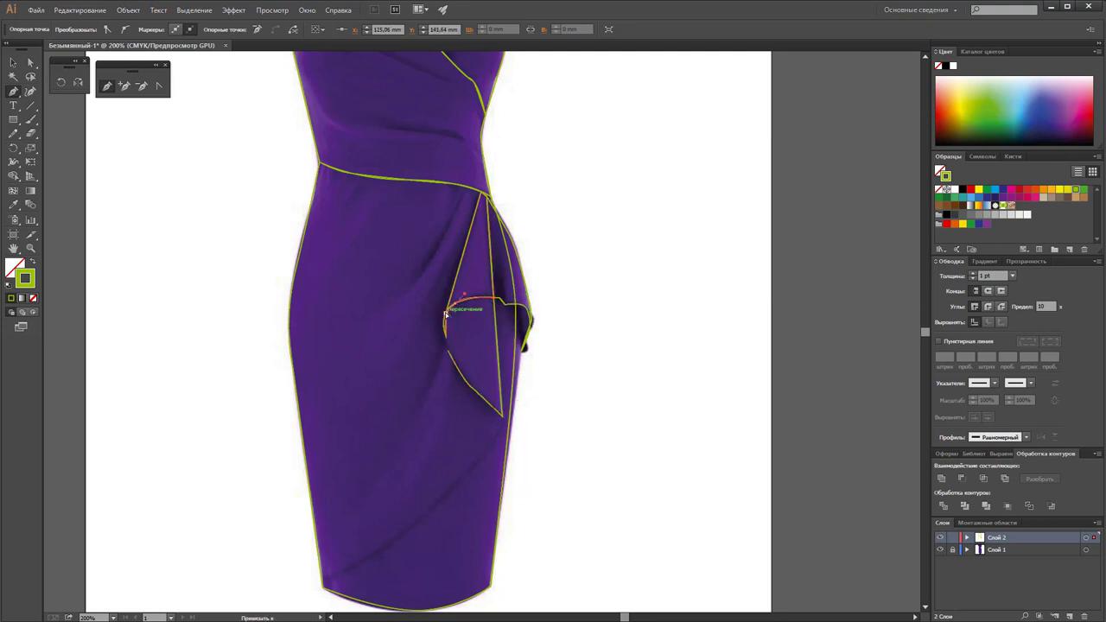
left_click_drag(446, 312, 451, 361)
left_click(13, 63)
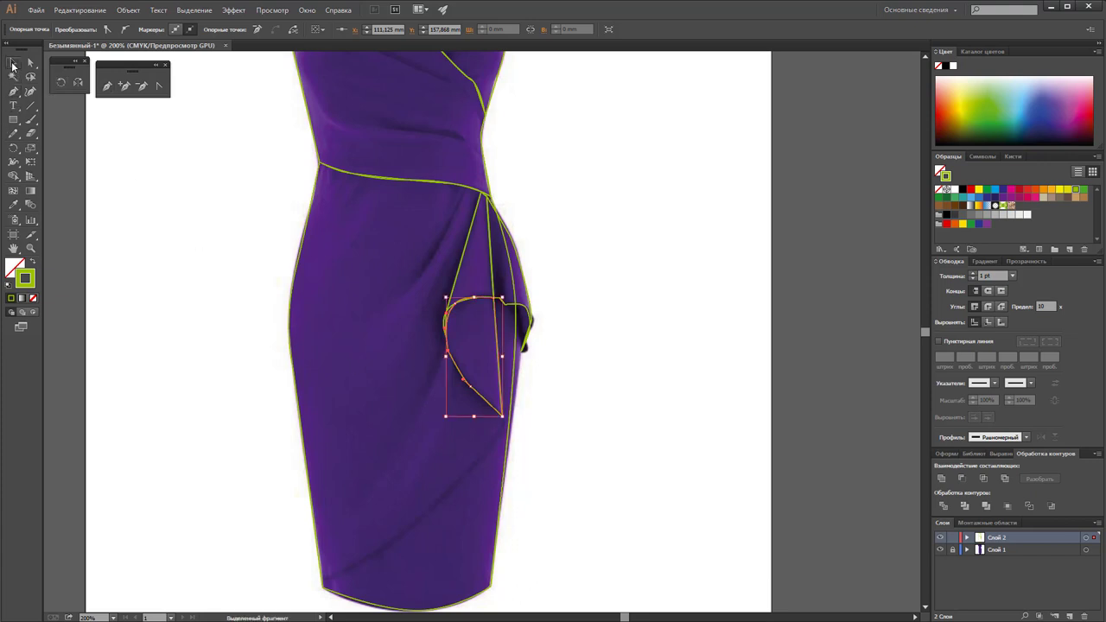
left_click(187, 310)
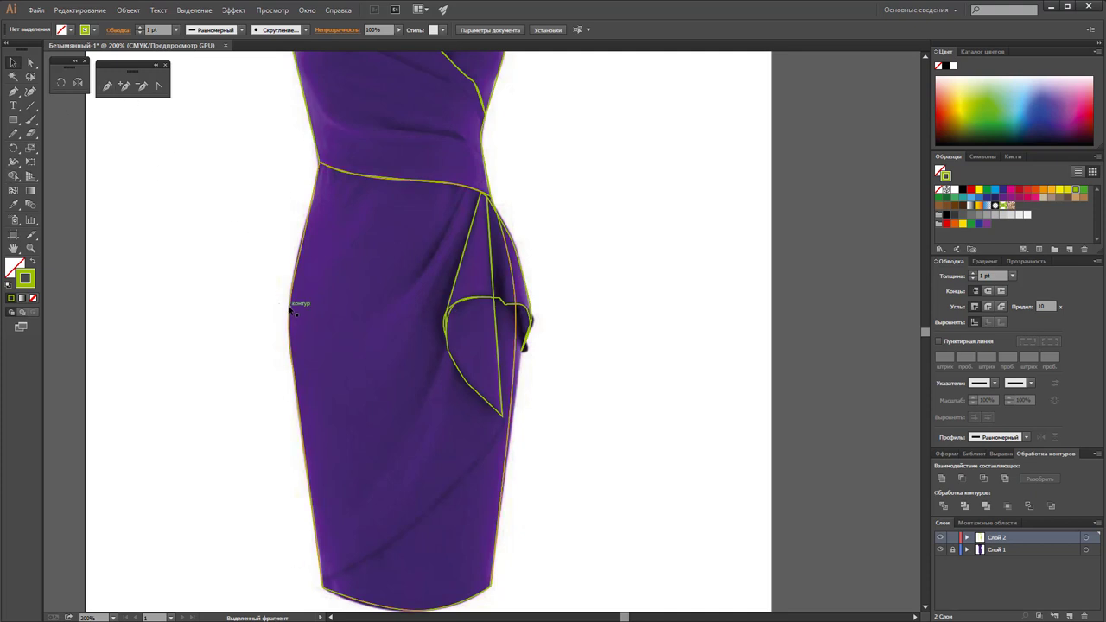
left_click_drag(291, 310, 151, 299)
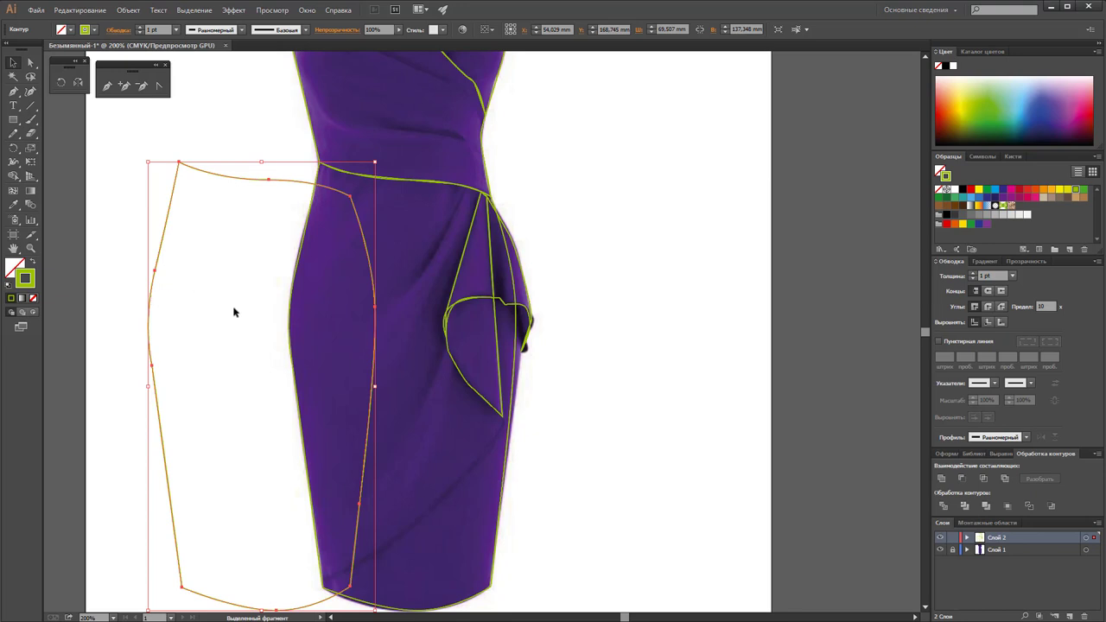
Delete the misplaced outline and place a copy of the dress silhouette just left of the dress
key("Delete")
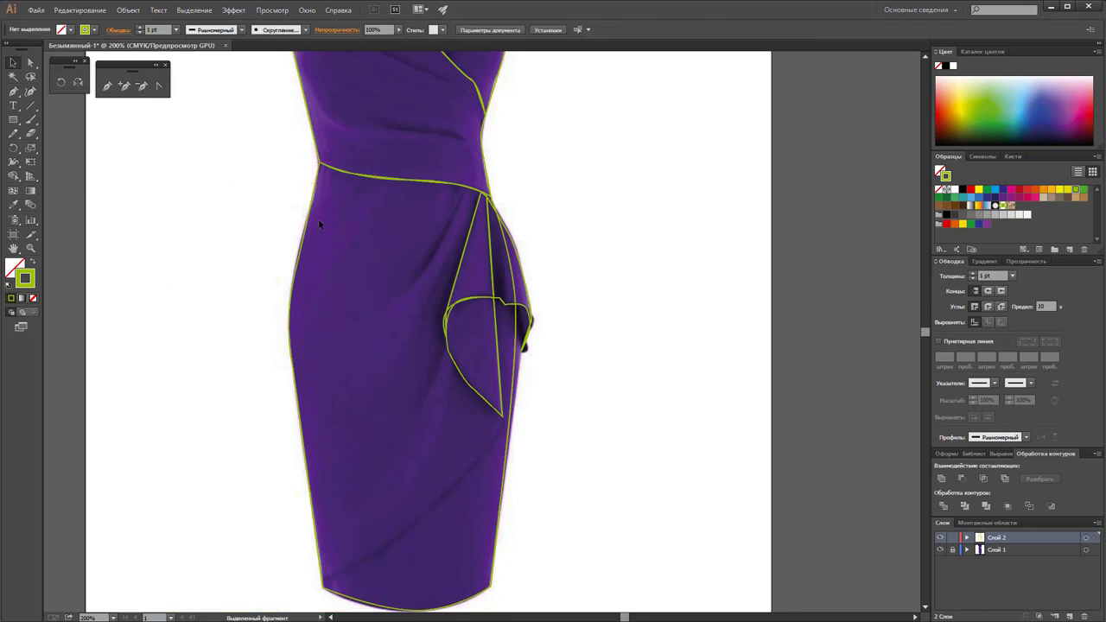
left_click(307, 231)
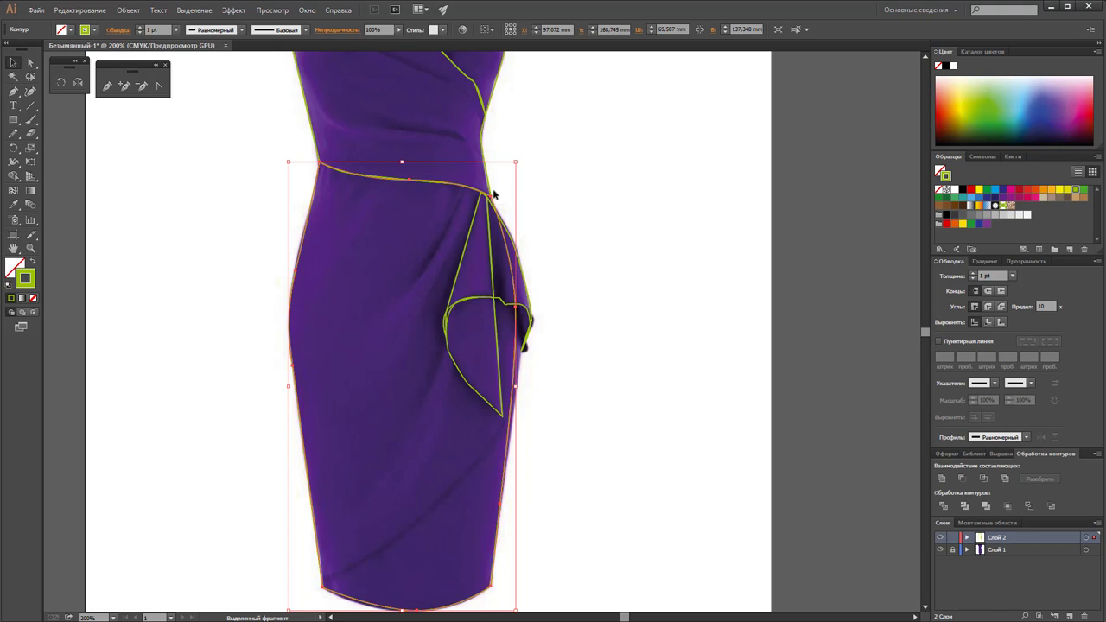
left_click_drag(466, 188, 326, 187)
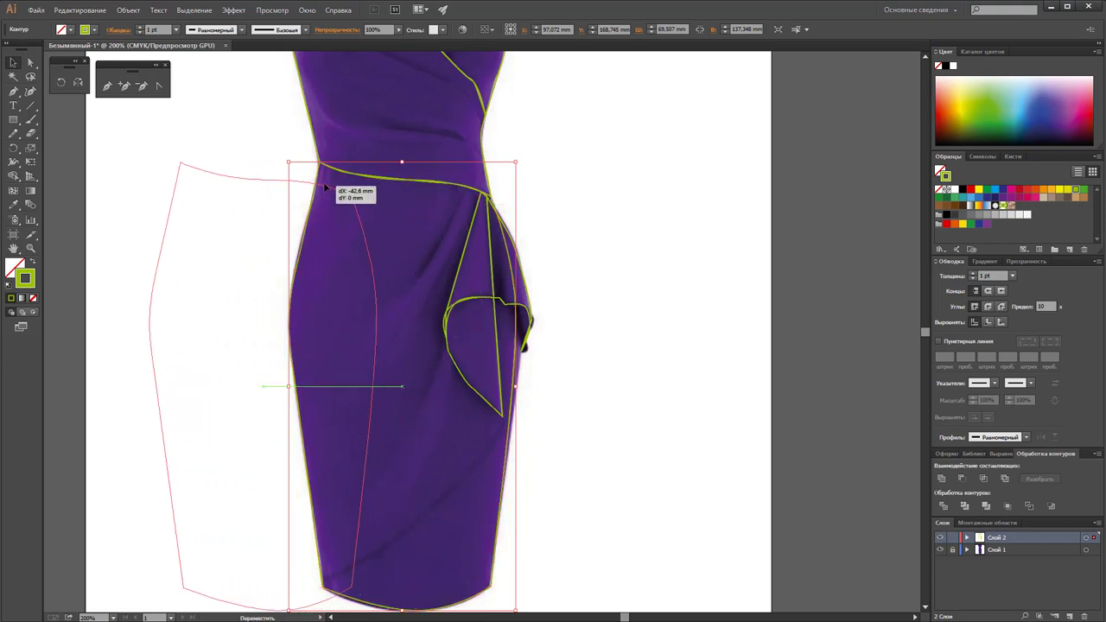
mouse_move(326, 188)
left_mouse_down()
mouse_move(749, 140)
mouse_move(300, 182)
left_mouse_up()
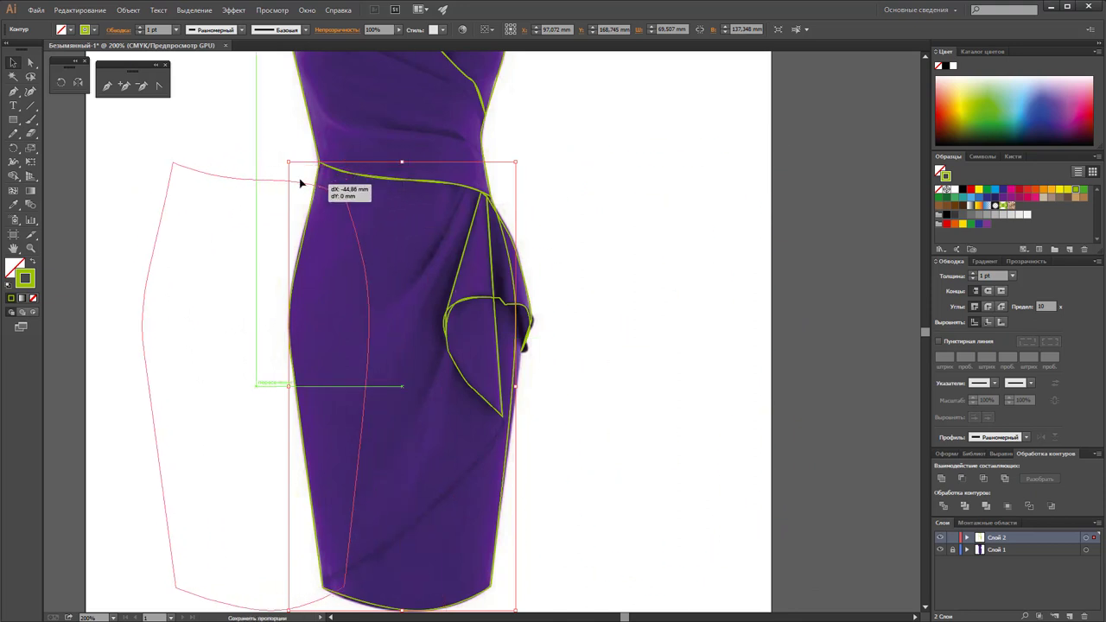
left_click_drag(299, 182, 322, 184)
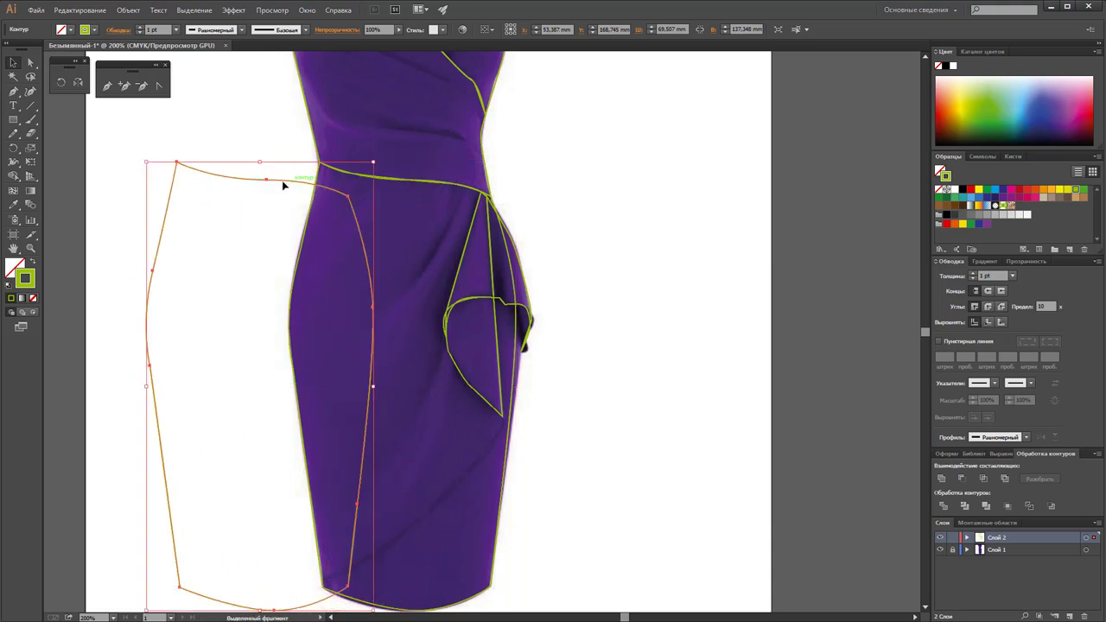
Move the outline copy back over the dress and isolate it for editing
left_click(470, 191)
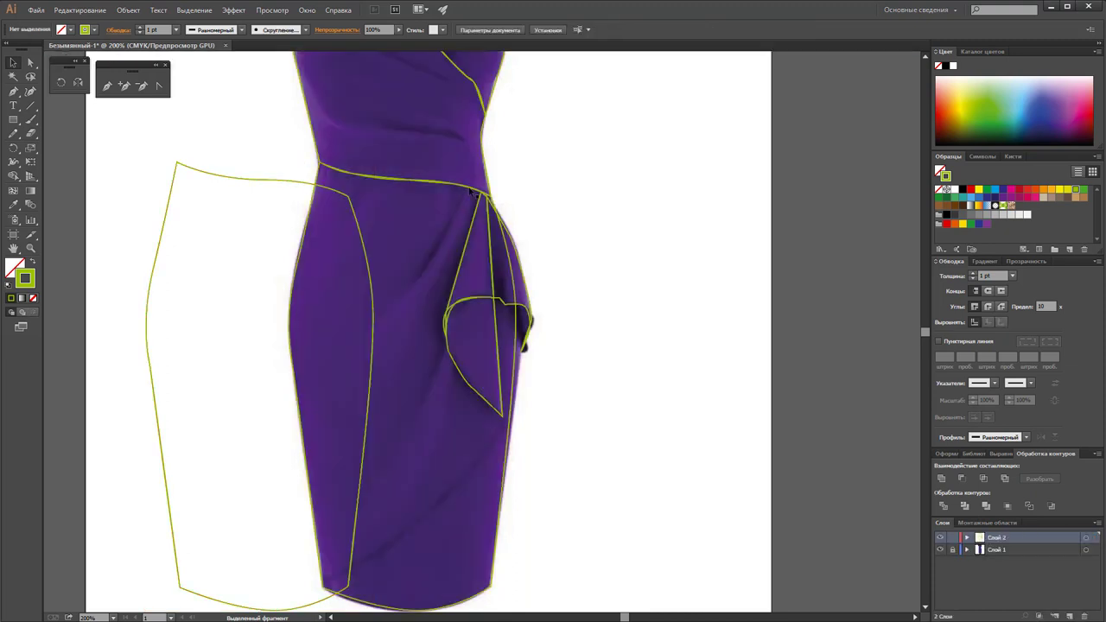
left_click_drag(297, 187, 439, 179)
double_click(440, 179)
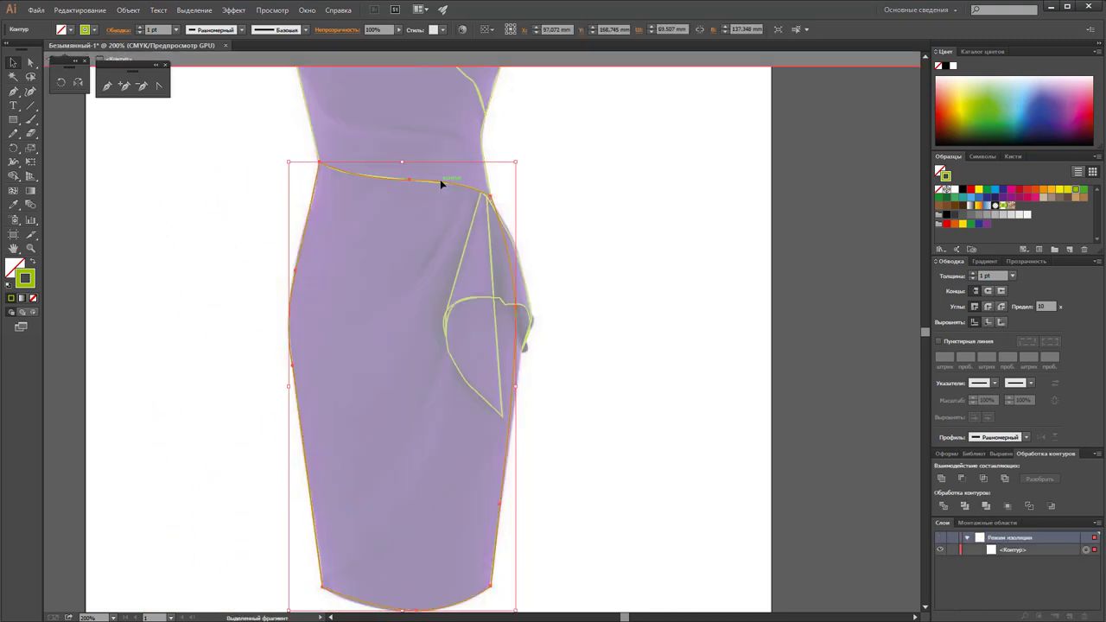
scroll(663, 279, "down", 1)
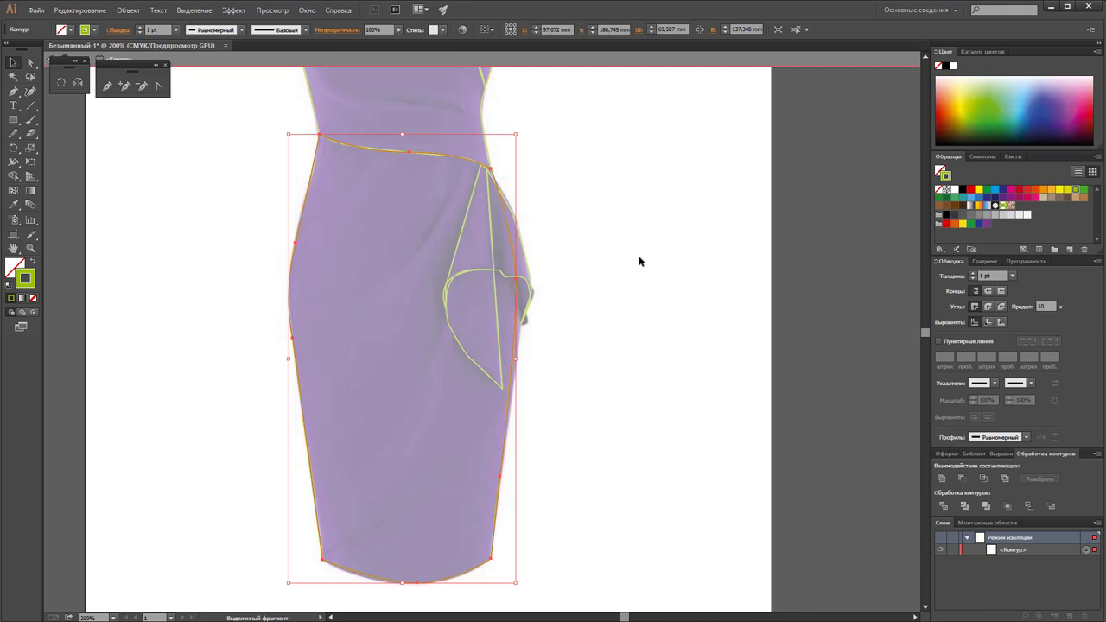
Pen-draw a closed wrap shape from the hip curving down to the left hem, around the skirt's right side
left_click(106, 84)
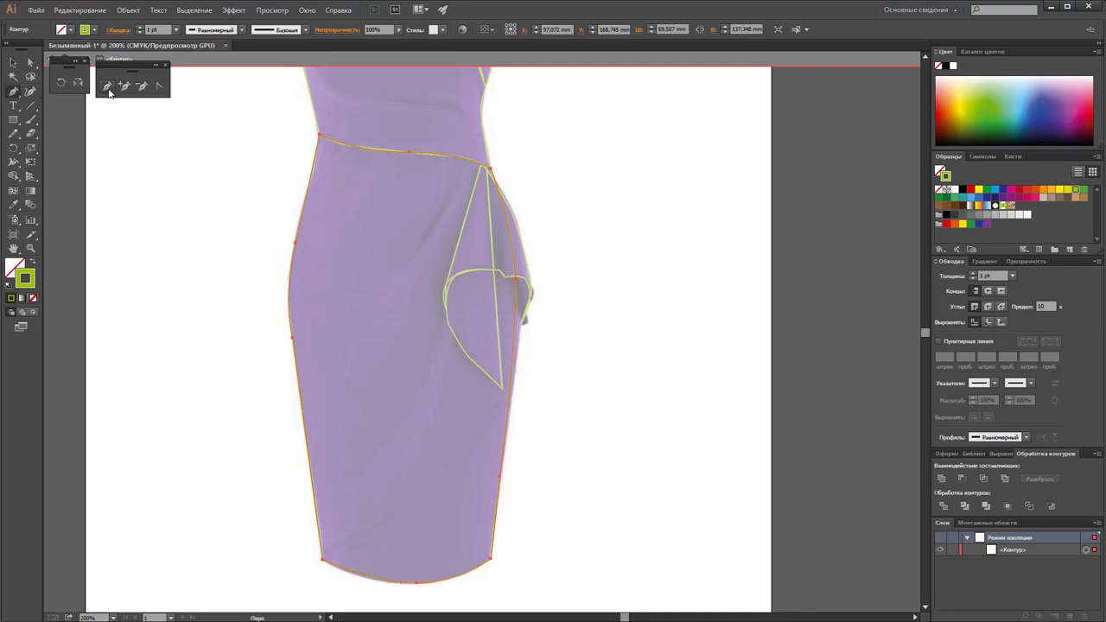
left_click(523, 365)
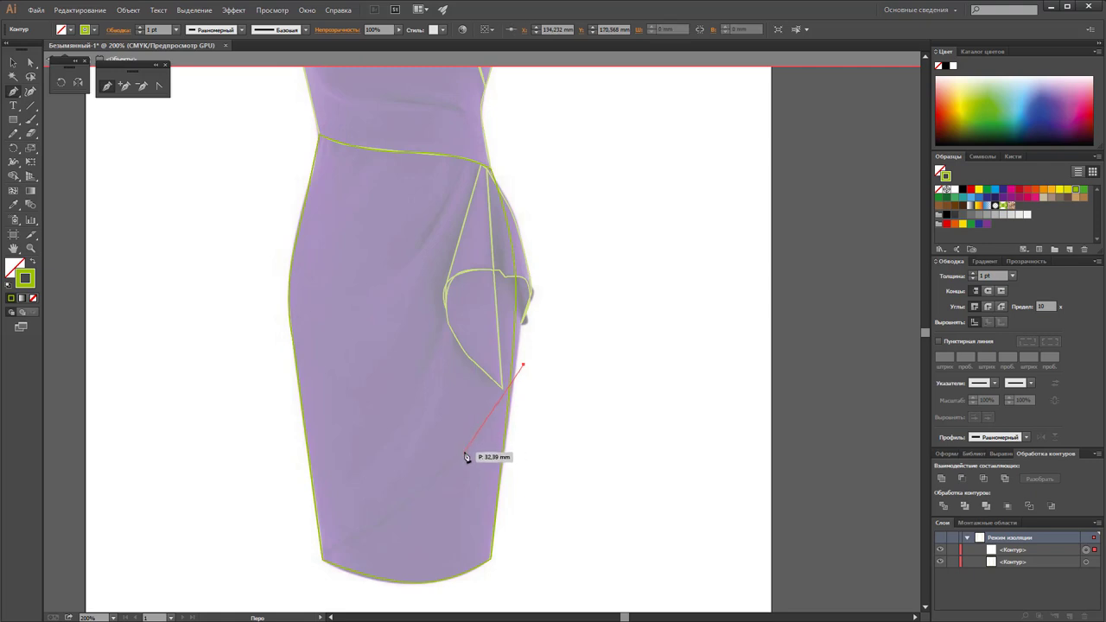
left_click(503, 389)
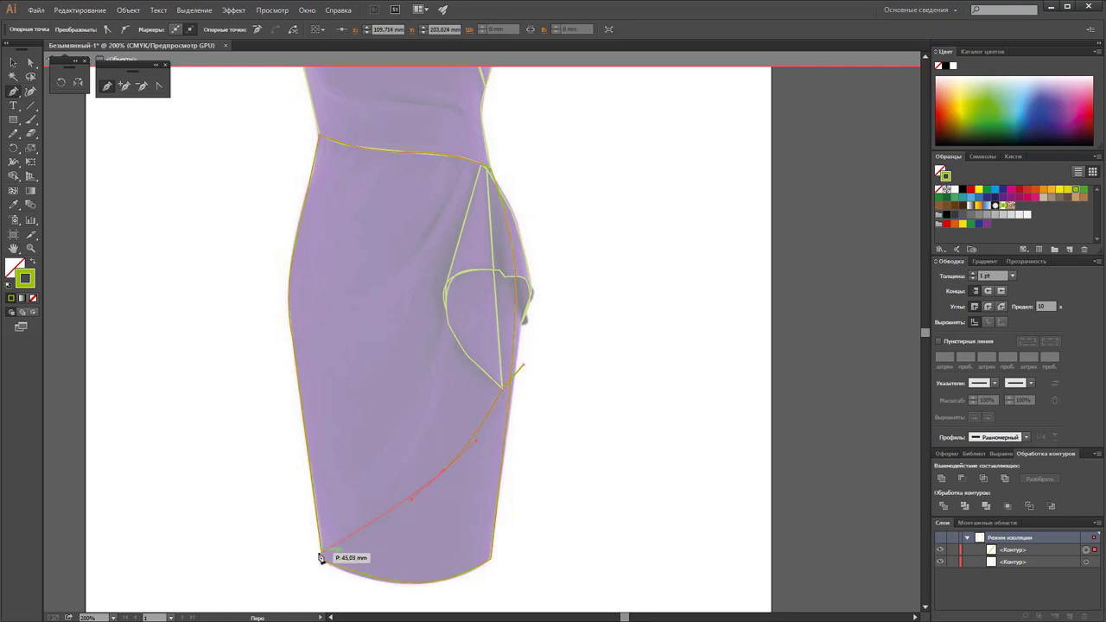
left_click_drag(313, 554, 313, 572)
left_click(413, 596)
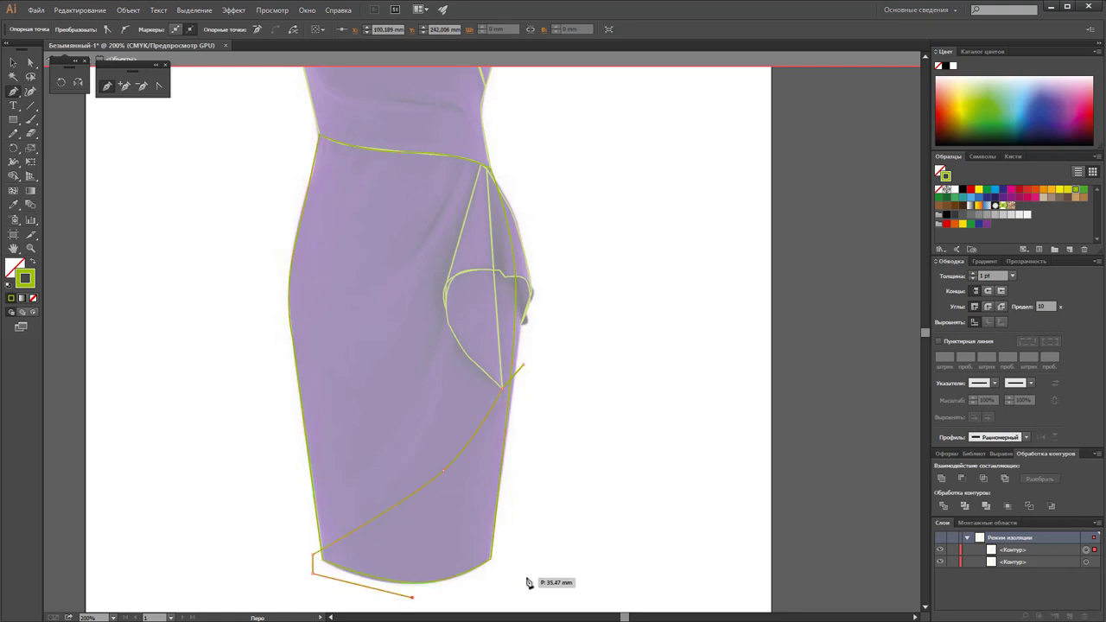
left_click(527, 576)
left_click(562, 471)
left_click(524, 366)
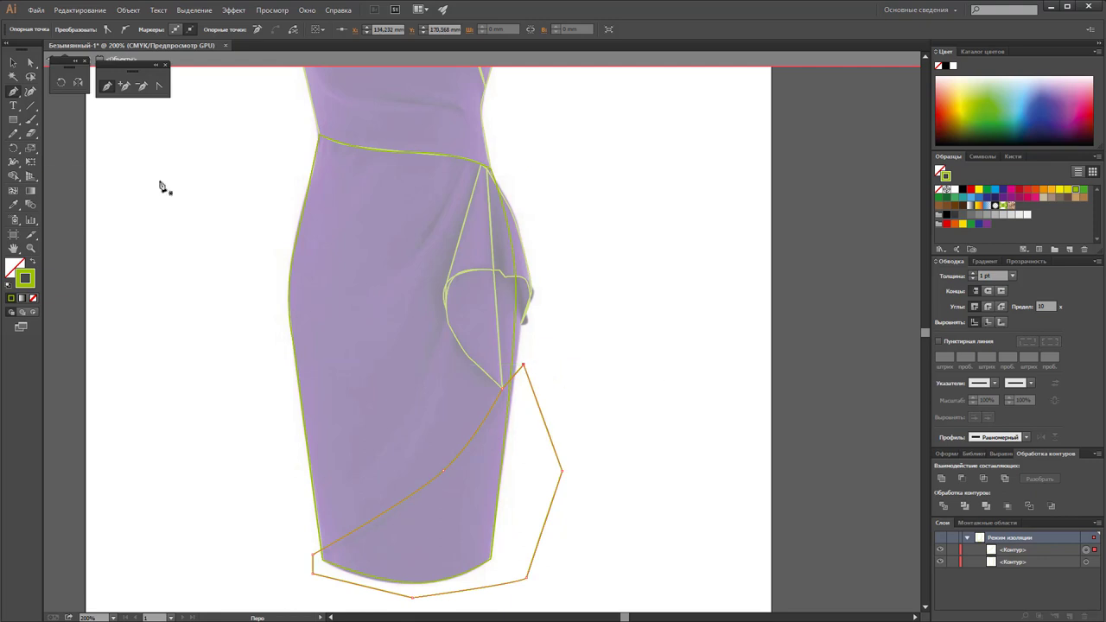
Give both the skirt outline and the wrap shape a magenta stroke
left_click(15, 64)
mouse_move(222, 315)
left_mouse_down()
mouse_move(439, 558)
mouse_move(481, 535)
left_mouse_up()
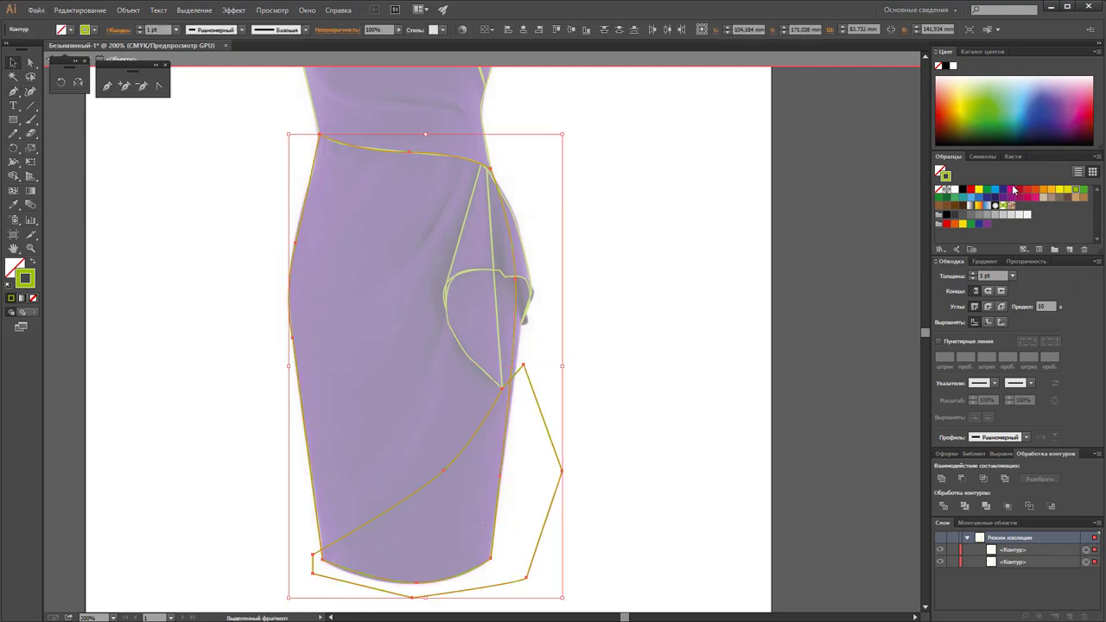
left_click(1011, 189)
left_click(686, 253)
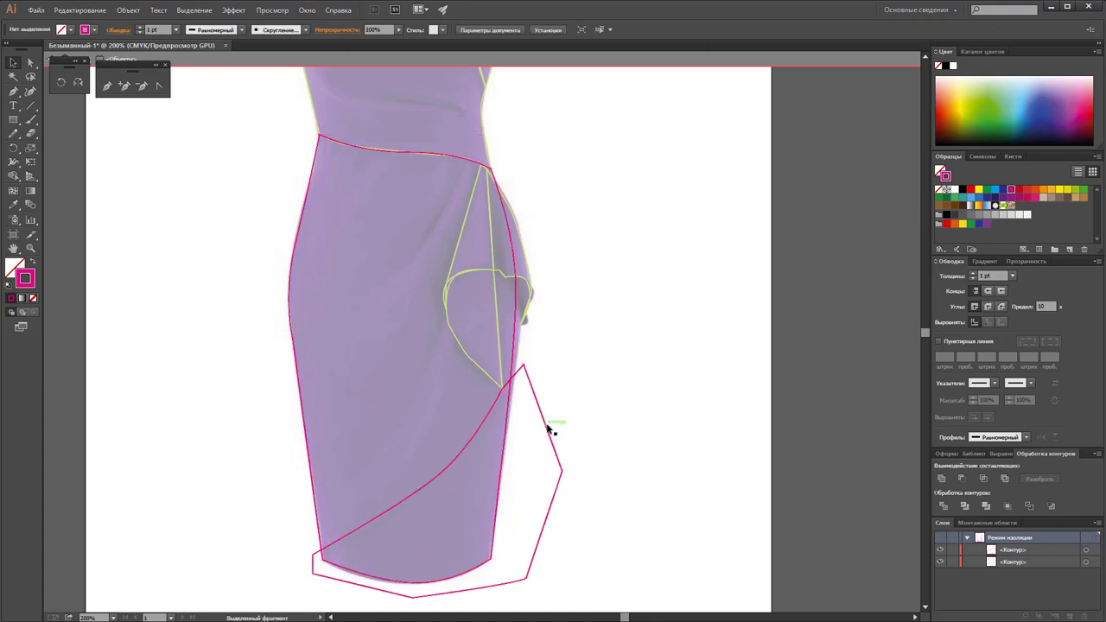
Divide the overlapping paths with Pathfinder, ungroup, and delete the lower-right and below-hem pieces
left_click_drag(511, 395, 594, 457)
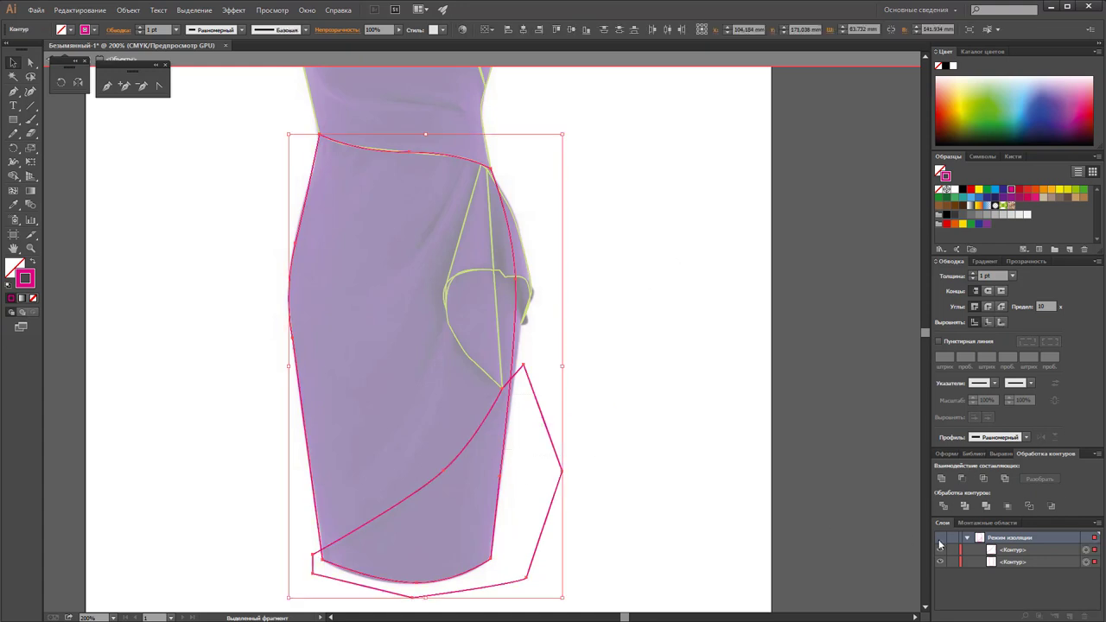
left_click(942, 507)
right_click(427, 400)
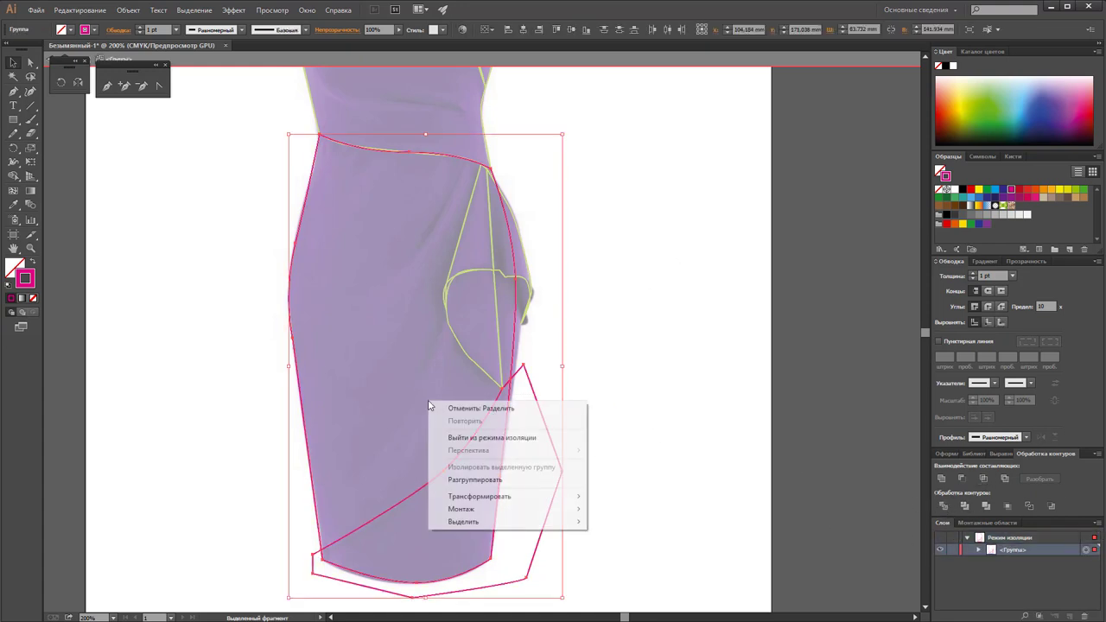
left_click(511, 481)
left_click(557, 467)
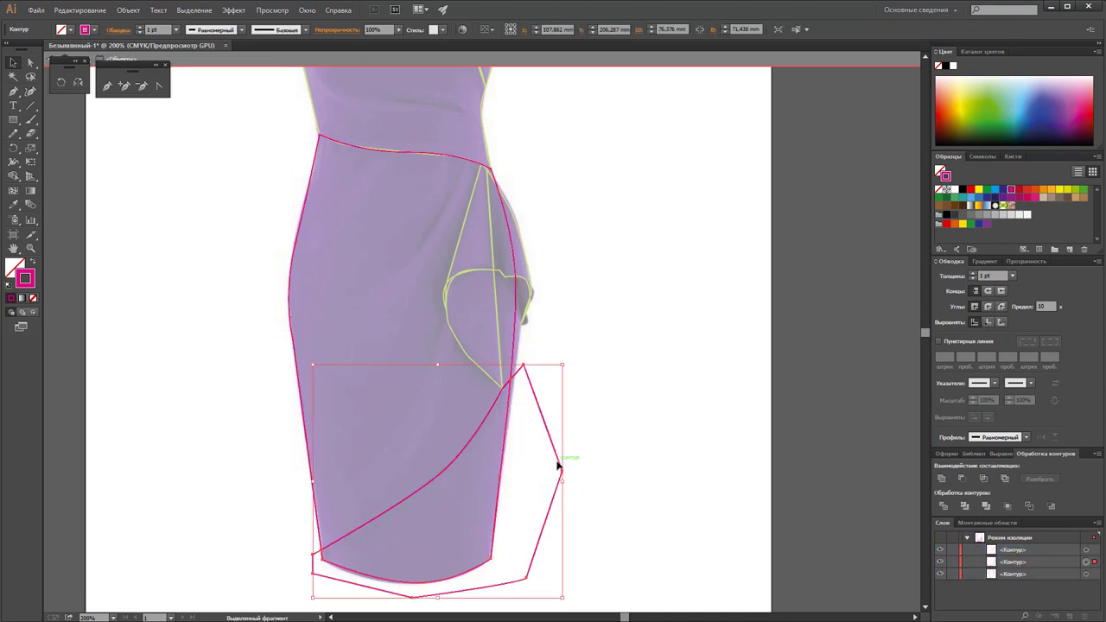
key("Delete")
left_click_drag(554, 446, 492, 487)
key("Delete")
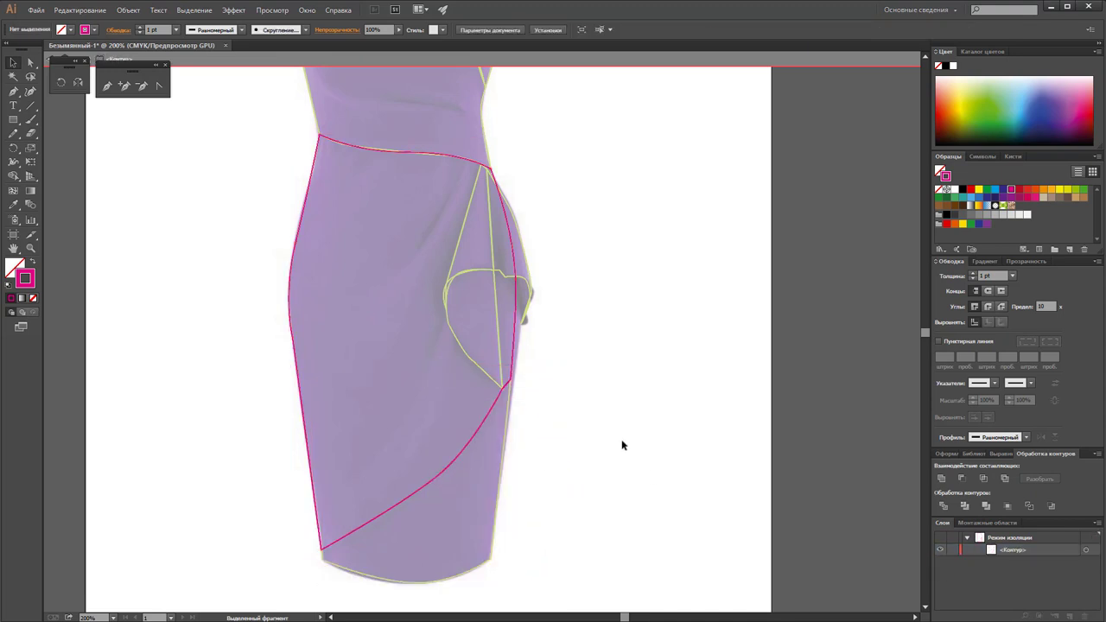
Change the wrap panel outline's magenta stroke to the sketch's green, leaving isolation mode afterwards
double_click(567, 336)
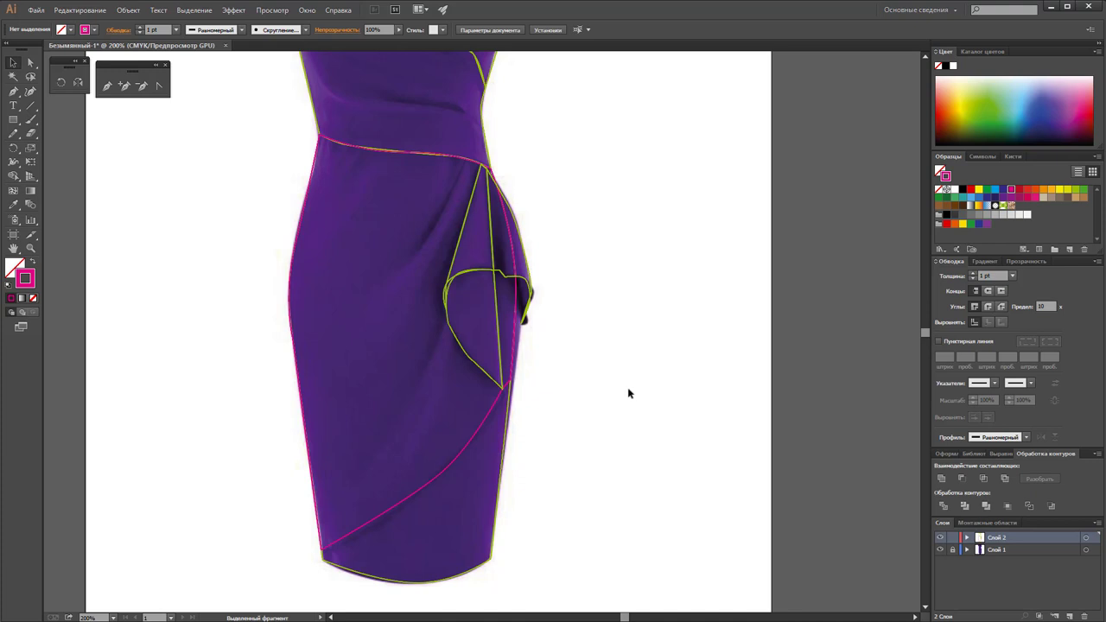
double_click(467, 445)
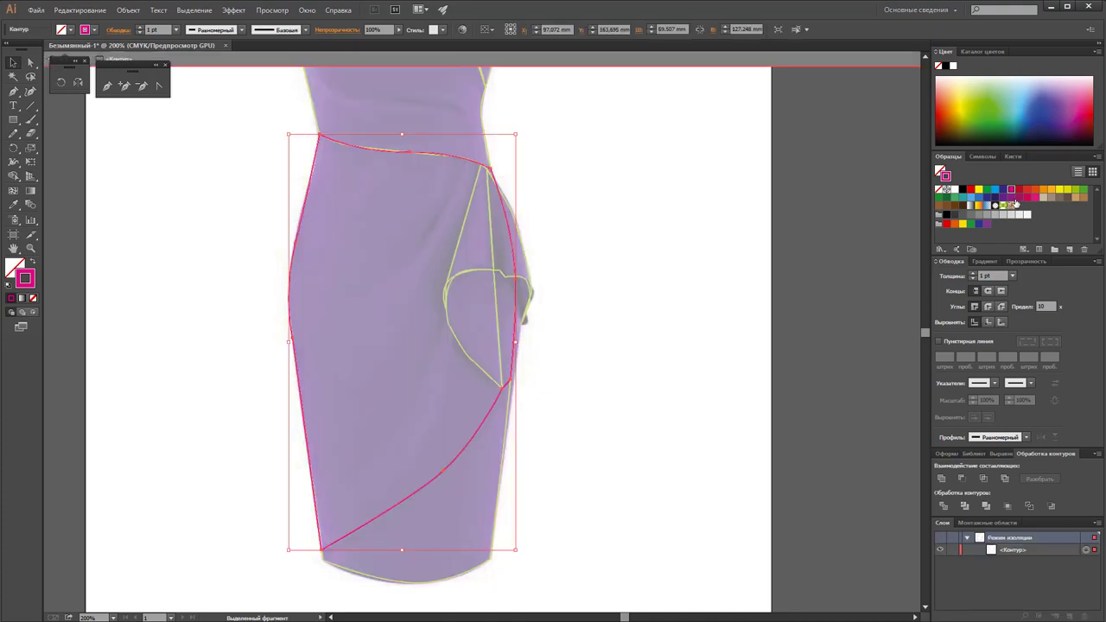
left_click(1076, 193)
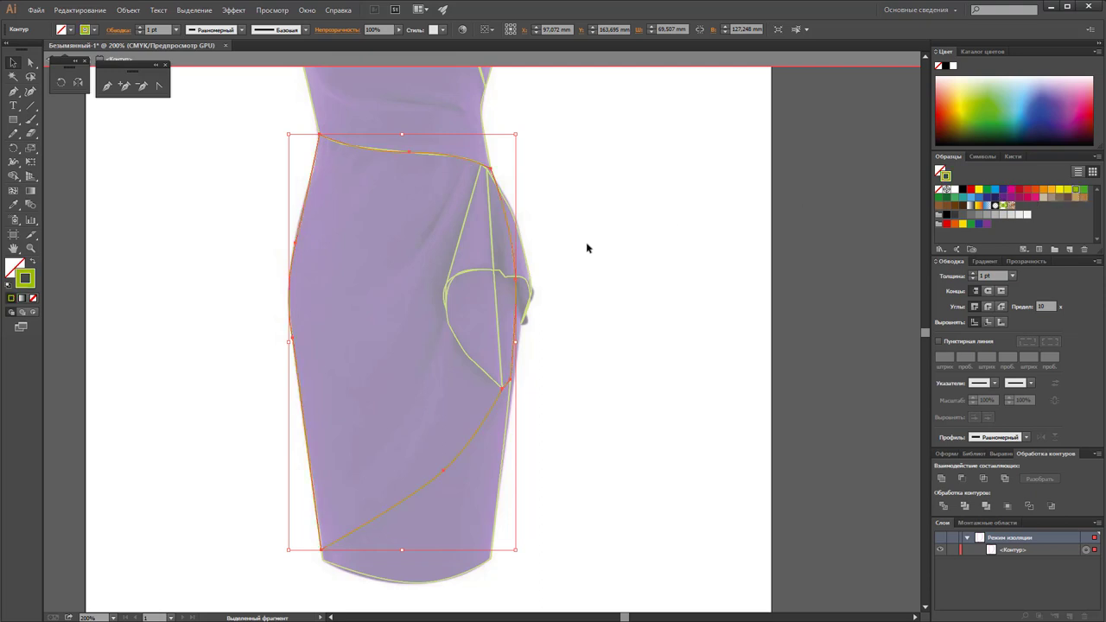
double_click(617, 261)
scroll(617, 262, "up", 1)
scroll(617, 261, "down", 1)
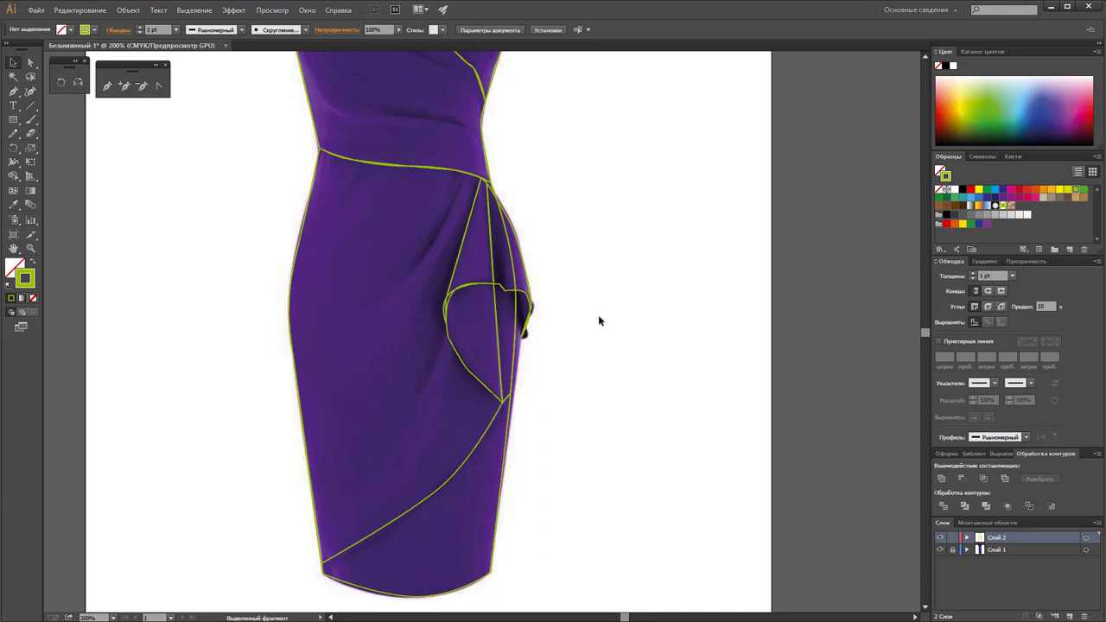
left_click(30, 248)
Zoom in on the pocket tip and extend its green path with a curved segment down the flap's right edge
left_click(521, 309)
left_click(478, 346)
left_click(491, 361)
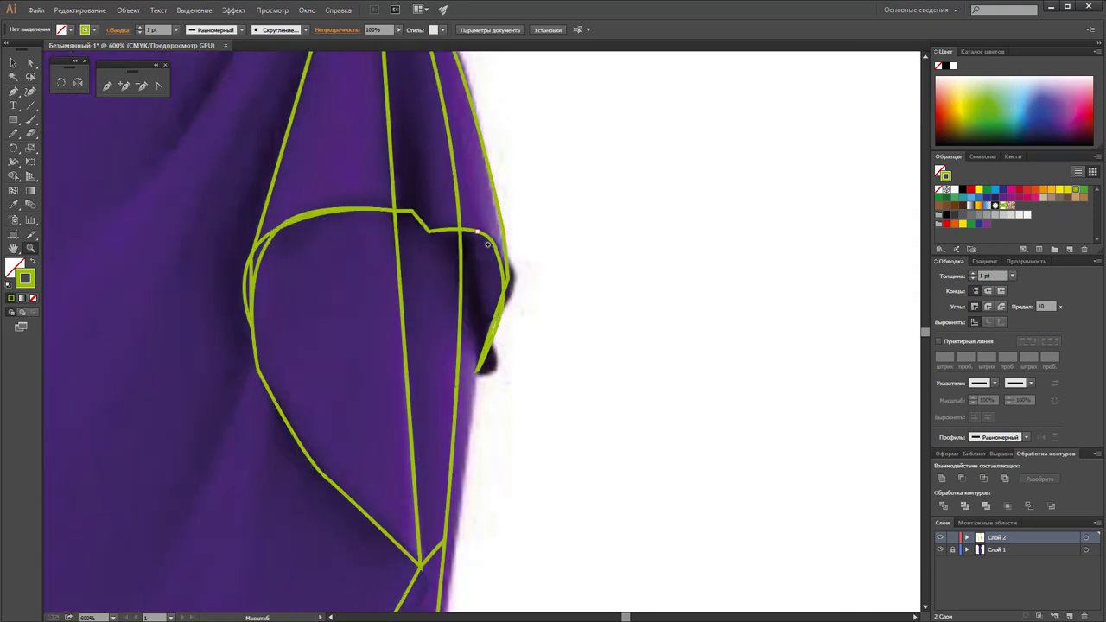
left_click(107, 86)
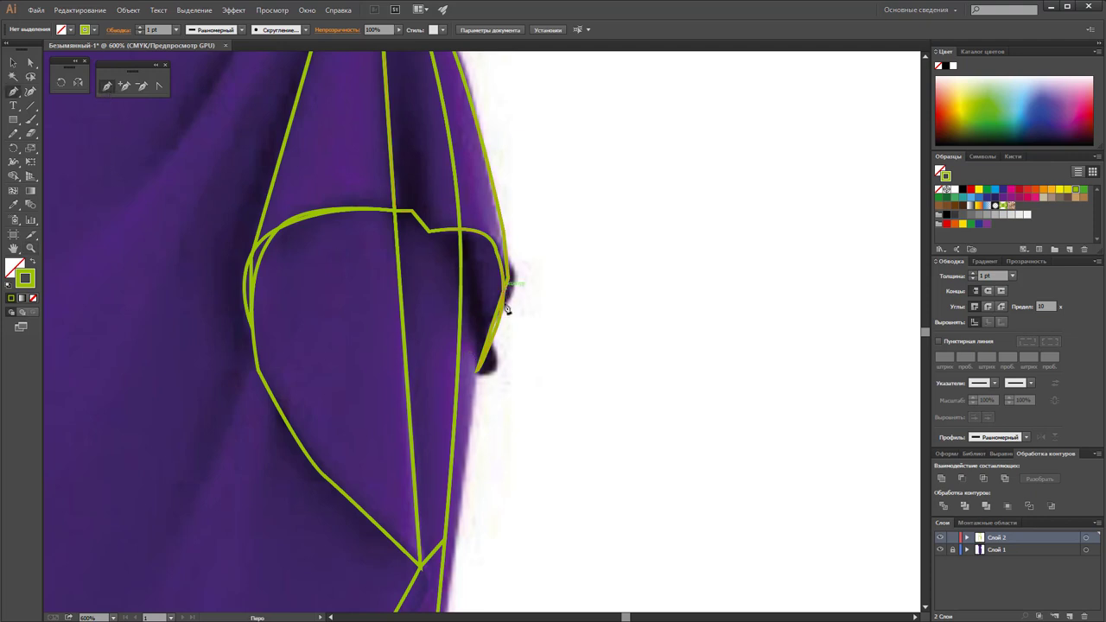
left_click(476, 374)
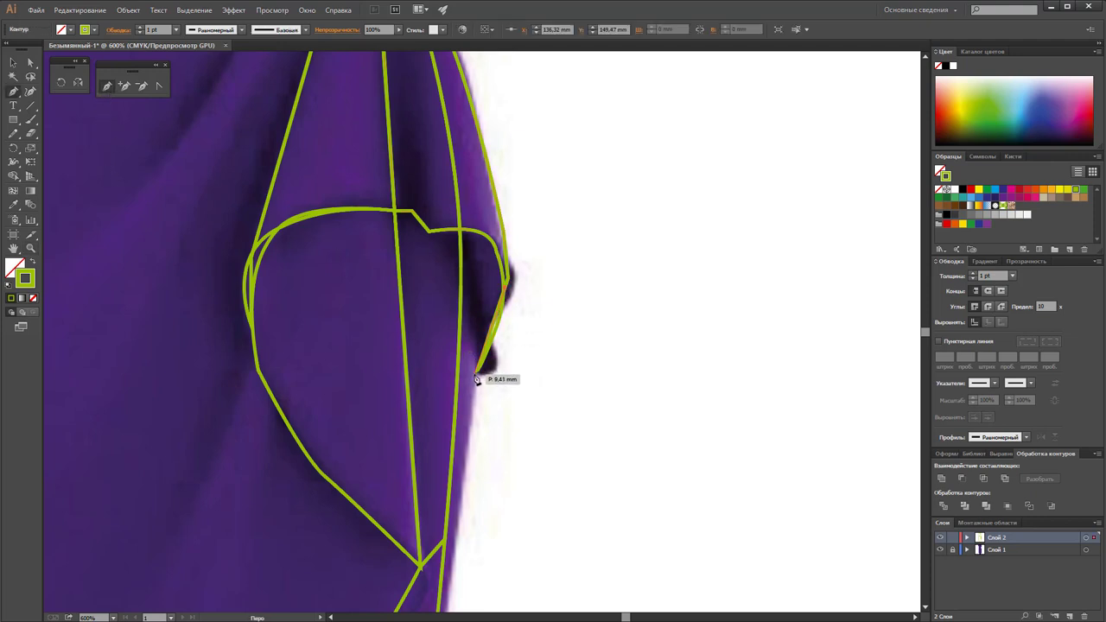
left_click(460, 316)
left_click_drag(468, 236, 498, 252)
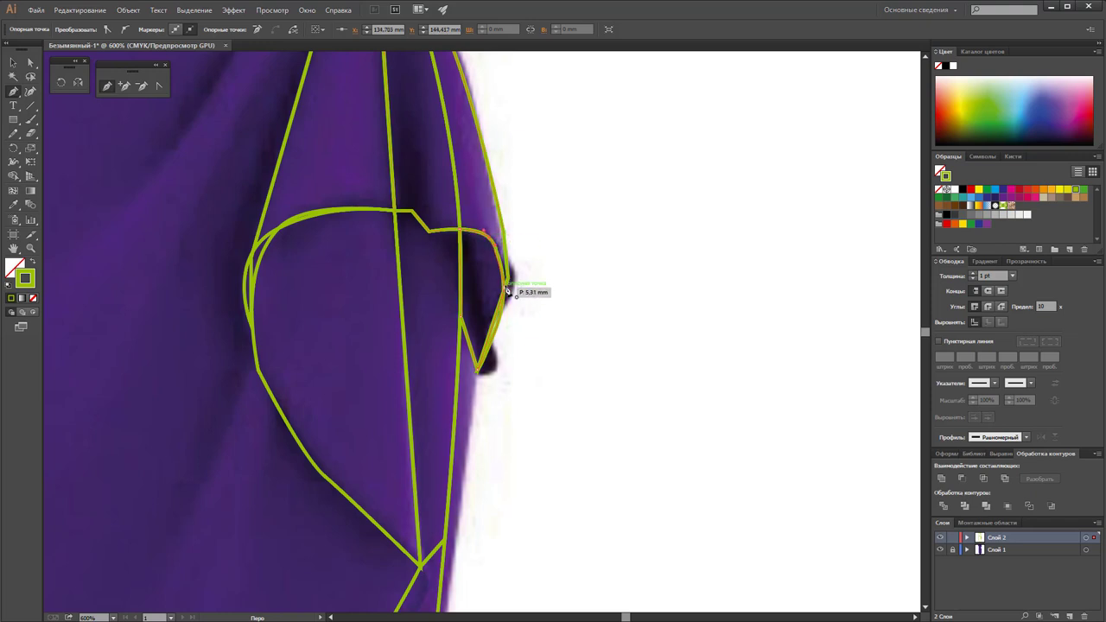
left_click(506, 287)
left_click(13, 63)
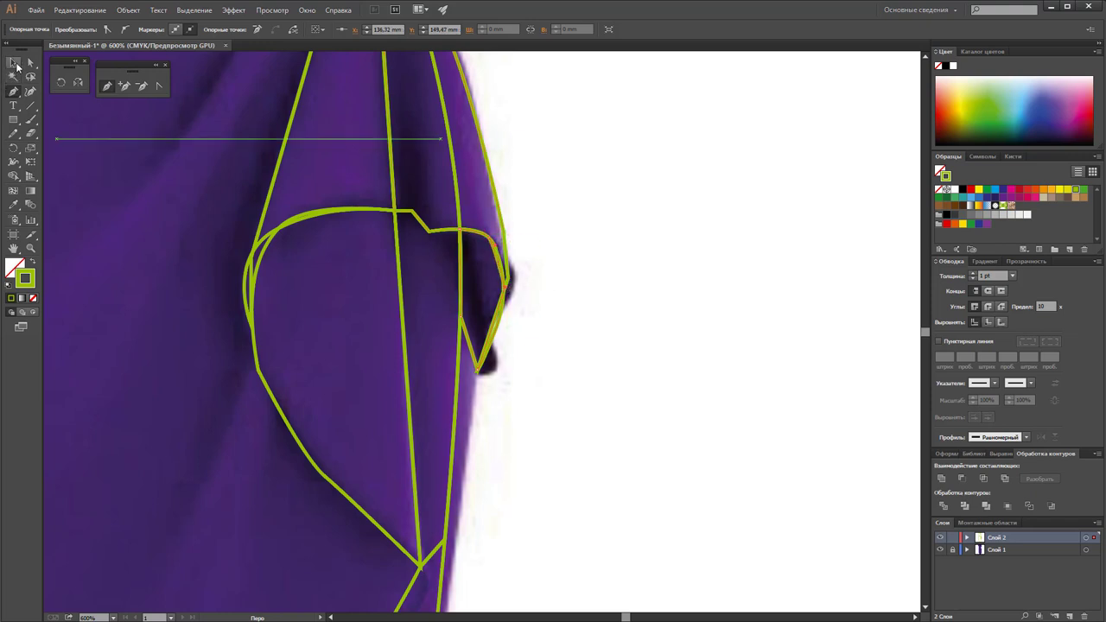
left_click(607, 291)
Zoom out to check the whole green-outlined dress, then return to the pocket area
scroll(583, 280, "up", 2)
scroll(581, 280, "up", 2)
scroll(581, 281, "up", 1)
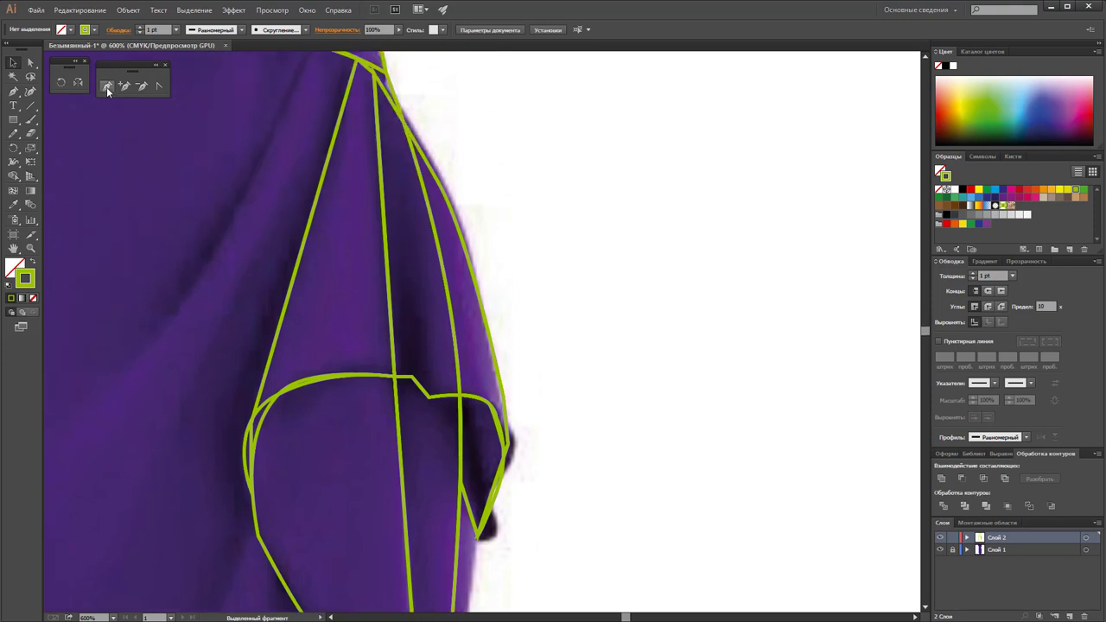
key("z")
left_click(375, 279, "alt")
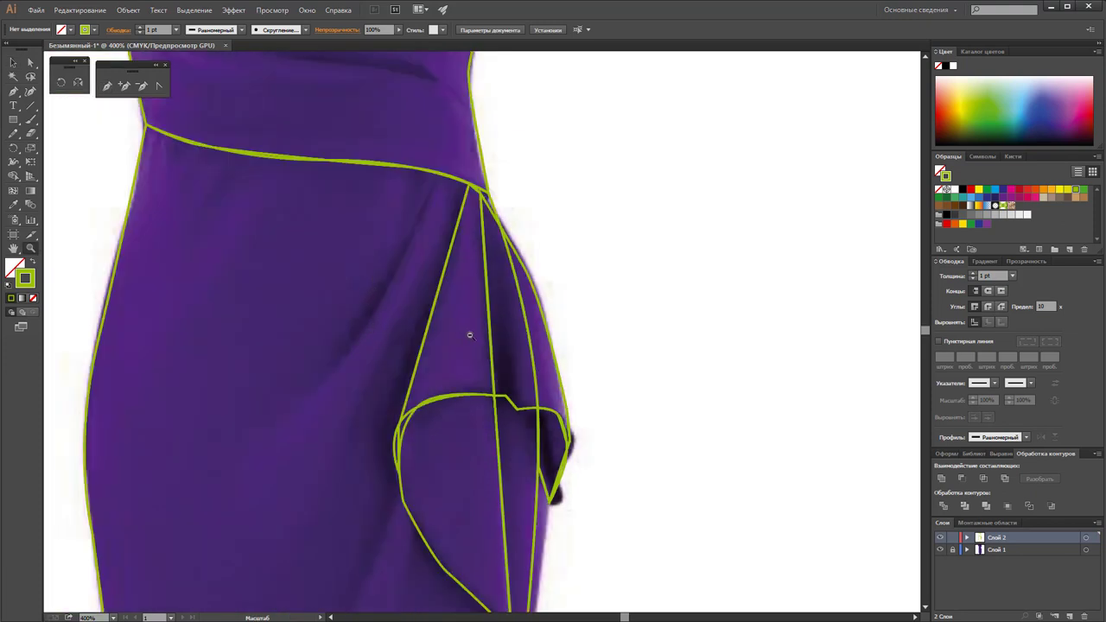
left_click(469, 331, "alt")
scroll(444, 289, "down", 2)
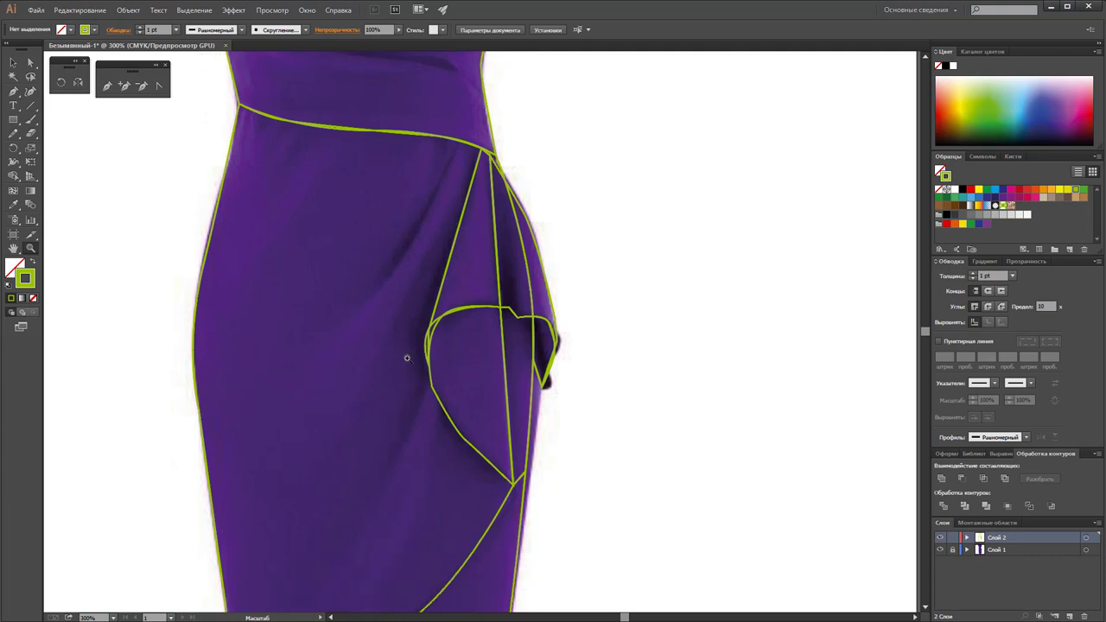
scroll(380, 346, "down", 3)
left_click(424, 294, "alt")
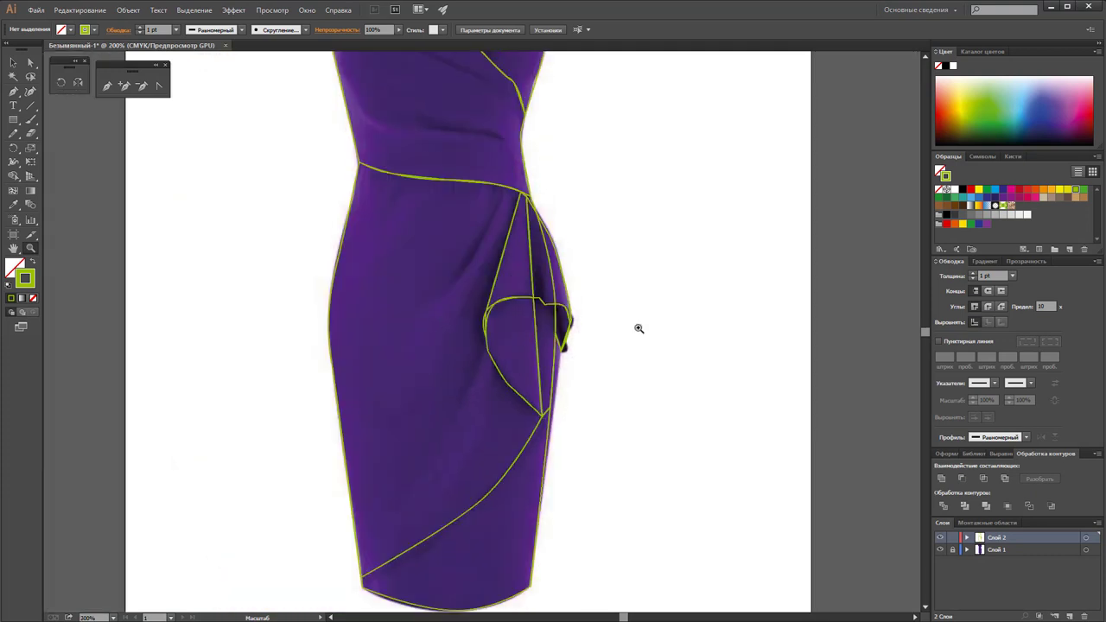
left_click(533, 286)
scroll(390, 306, "up", 1)
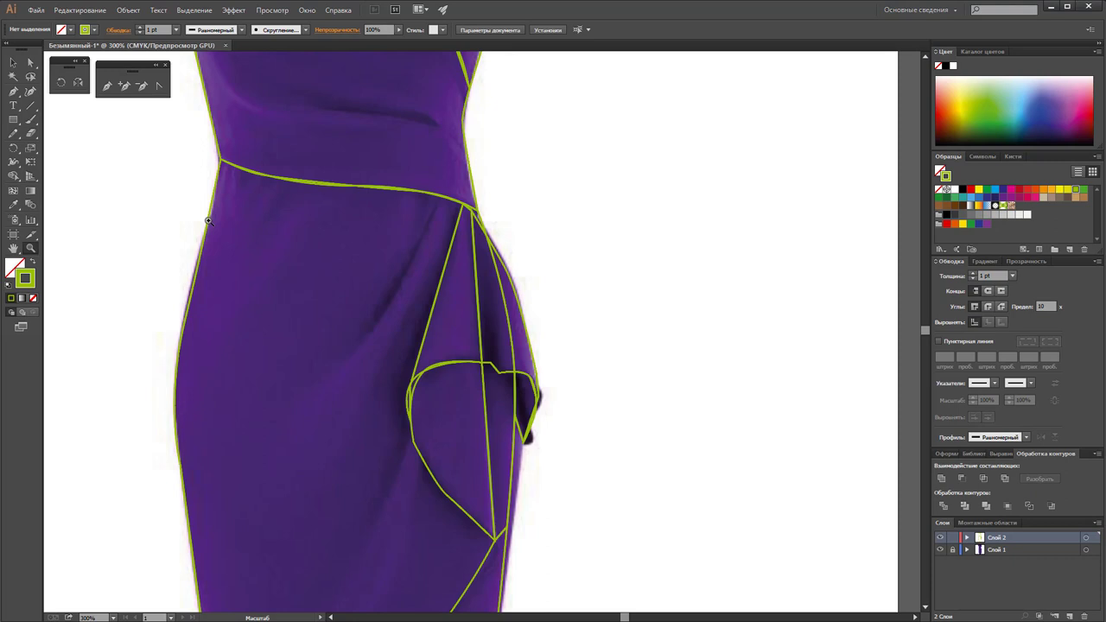
Pen-draw two fold lines from the waist seam down beside the pocket: a short curved one and a long diagonal
left_click(108, 88)
left_click(440, 197)
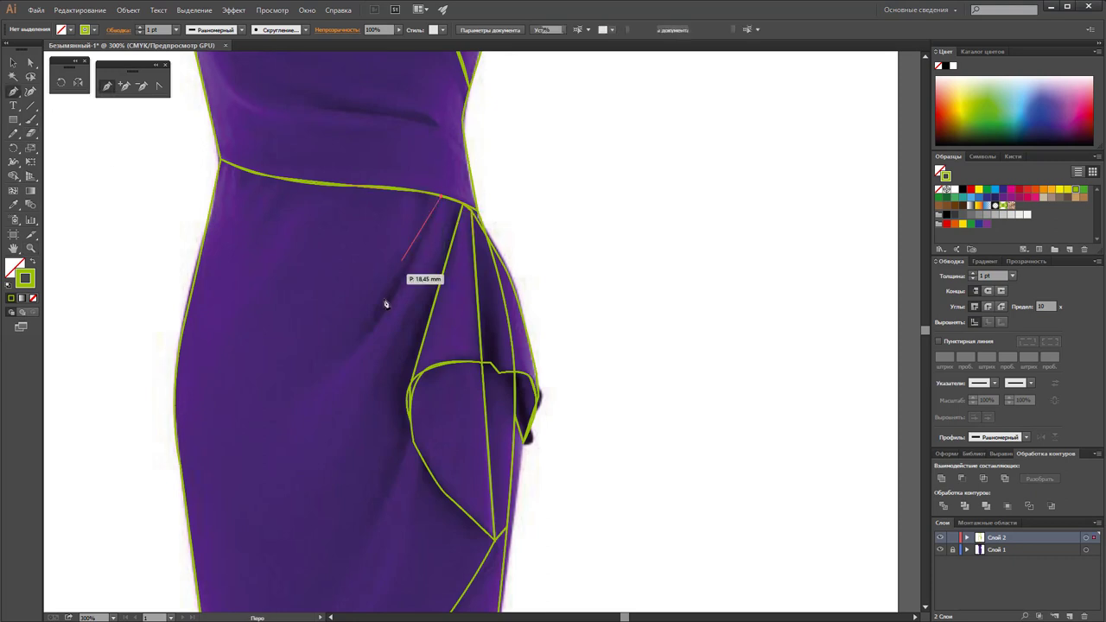
left_click(370, 334)
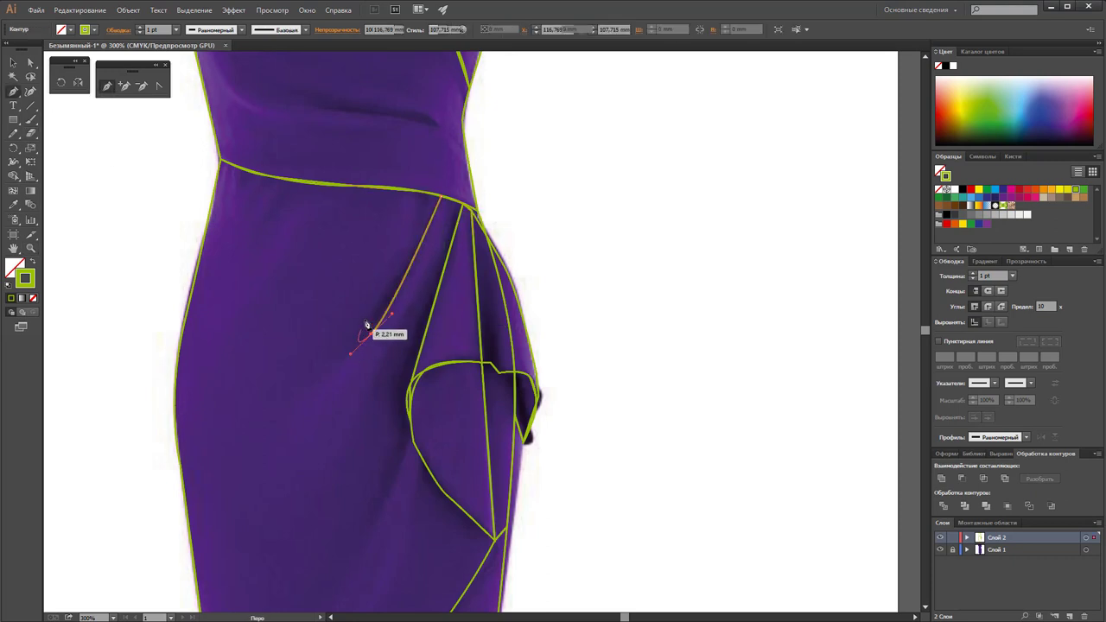
left_click(383, 304)
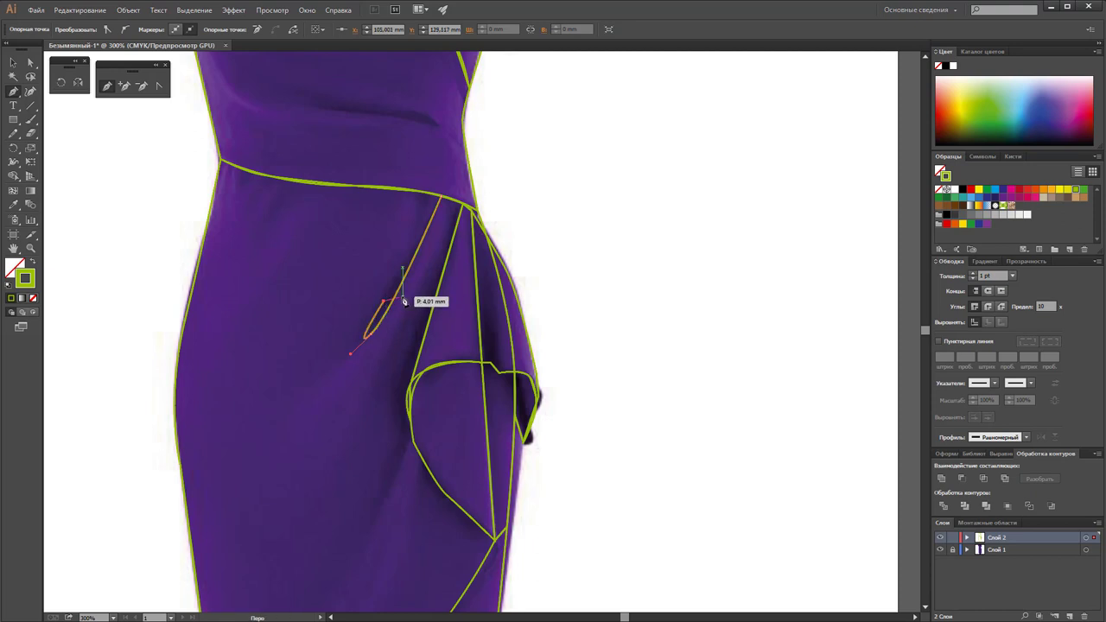
left_click(402, 299, "ctrl")
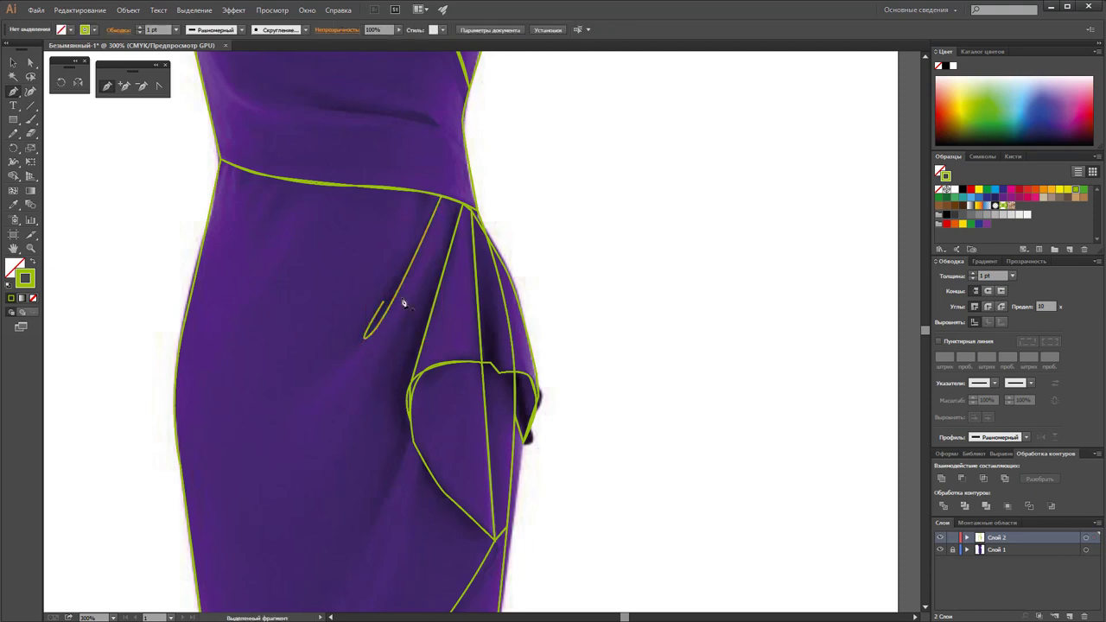
left_click(461, 211)
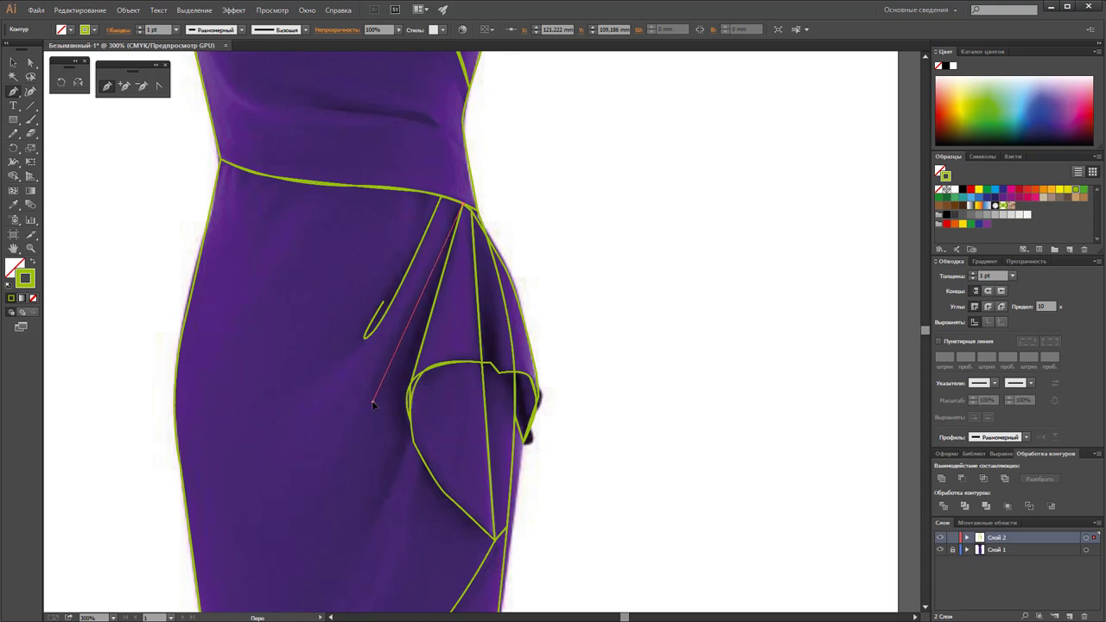
left_click(371, 401)
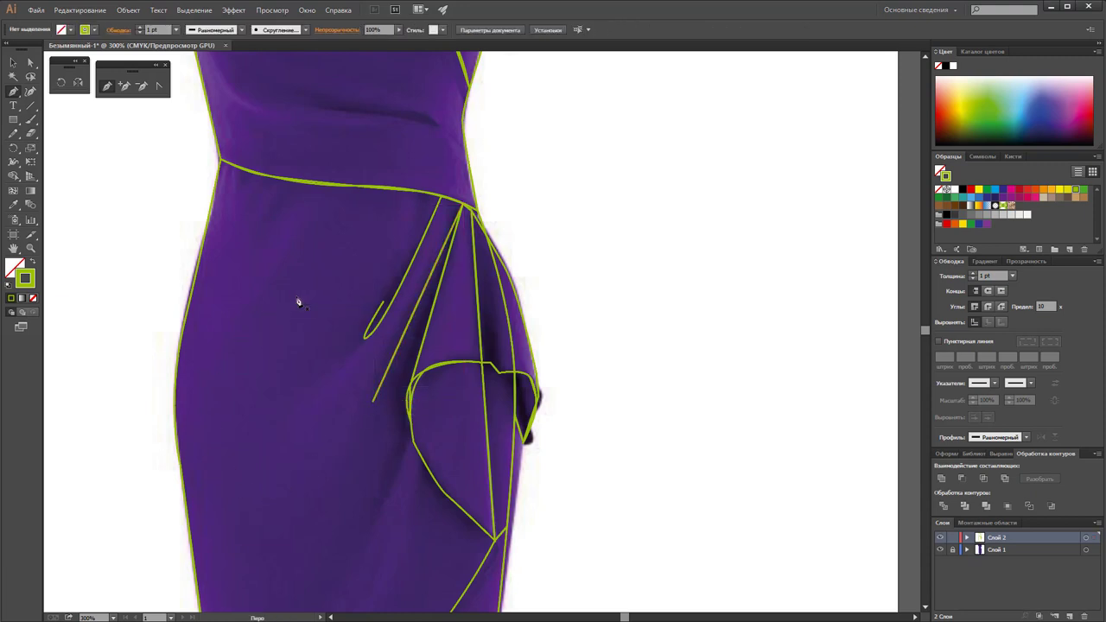
Set both new fold lines to a 0.5 pt stroke weight
scroll(298, 301, "down", 2)
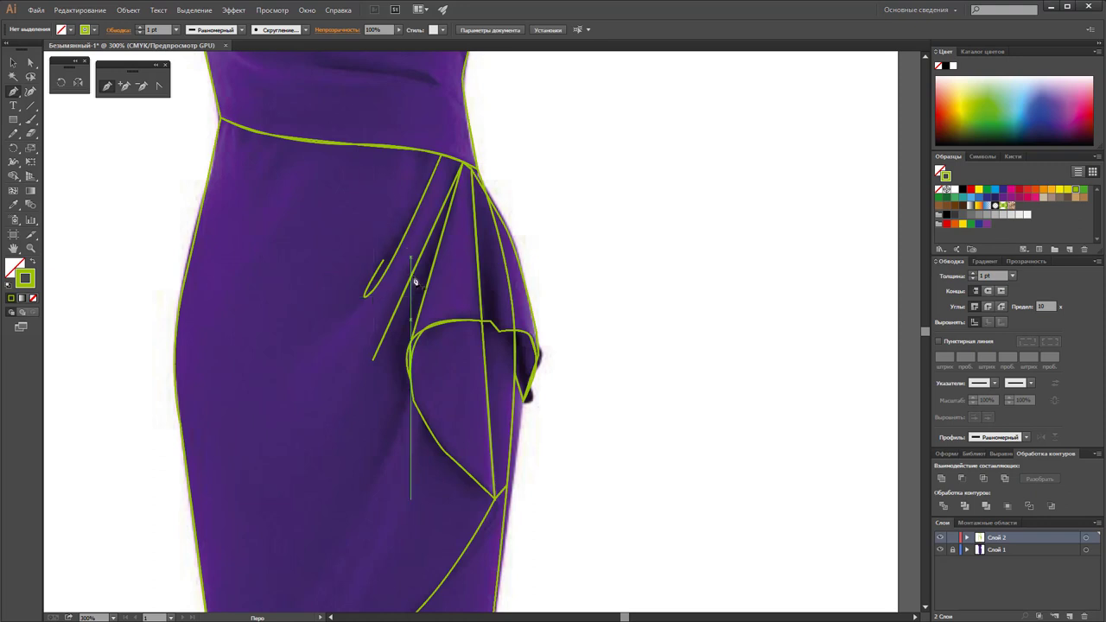
key("v")
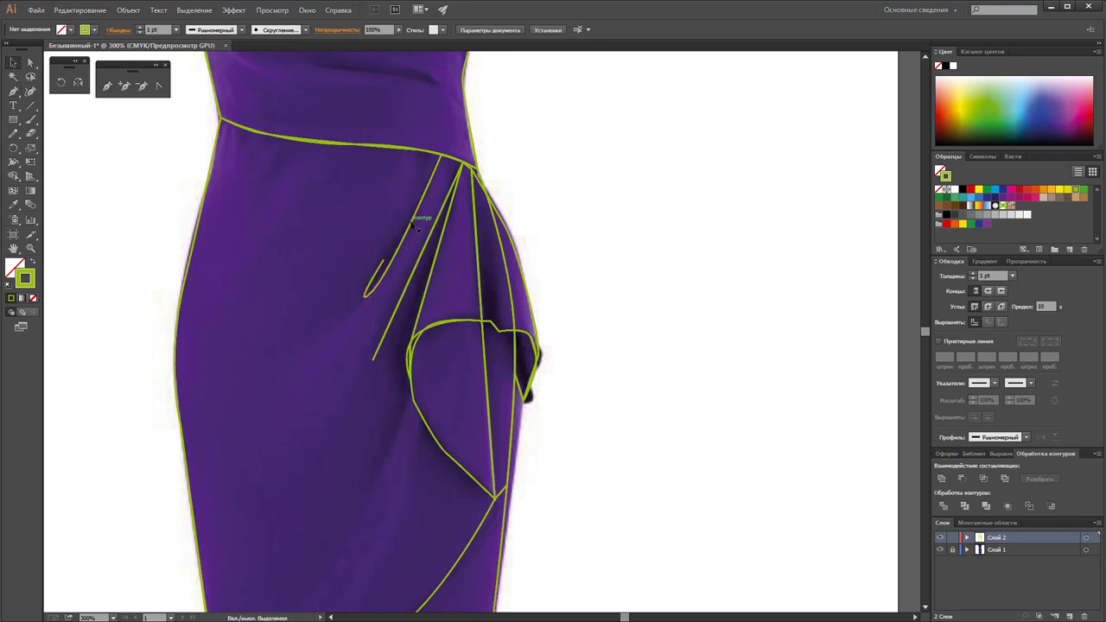
left_click(412, 222)
left_click(418, 270, "shift")
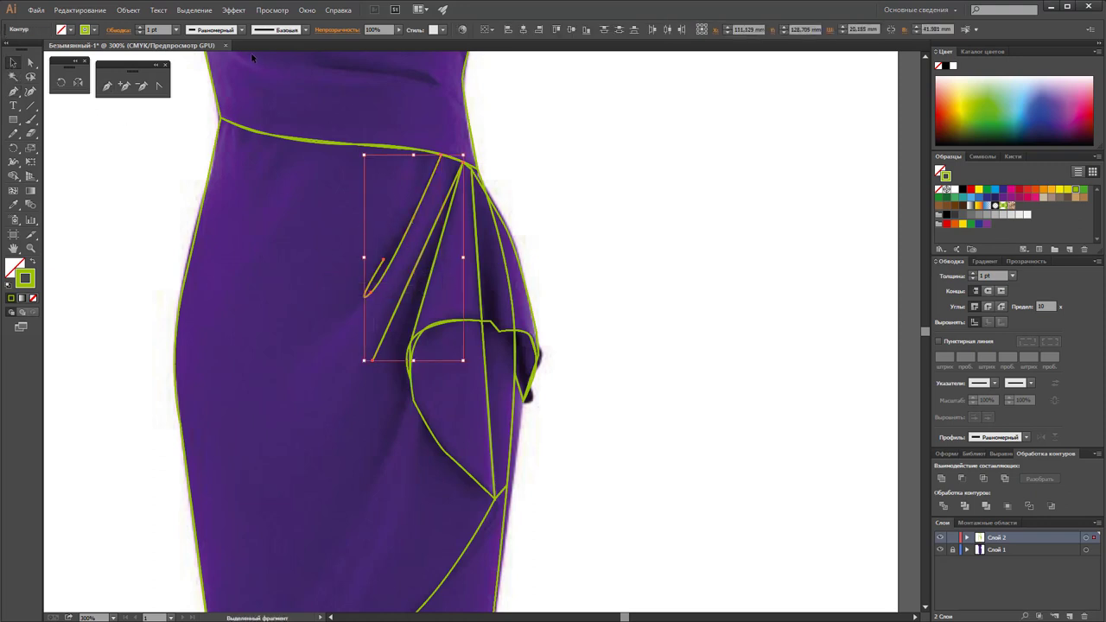
left_click(175, 33)
left_click(183, 55)
left_click(572, 188)
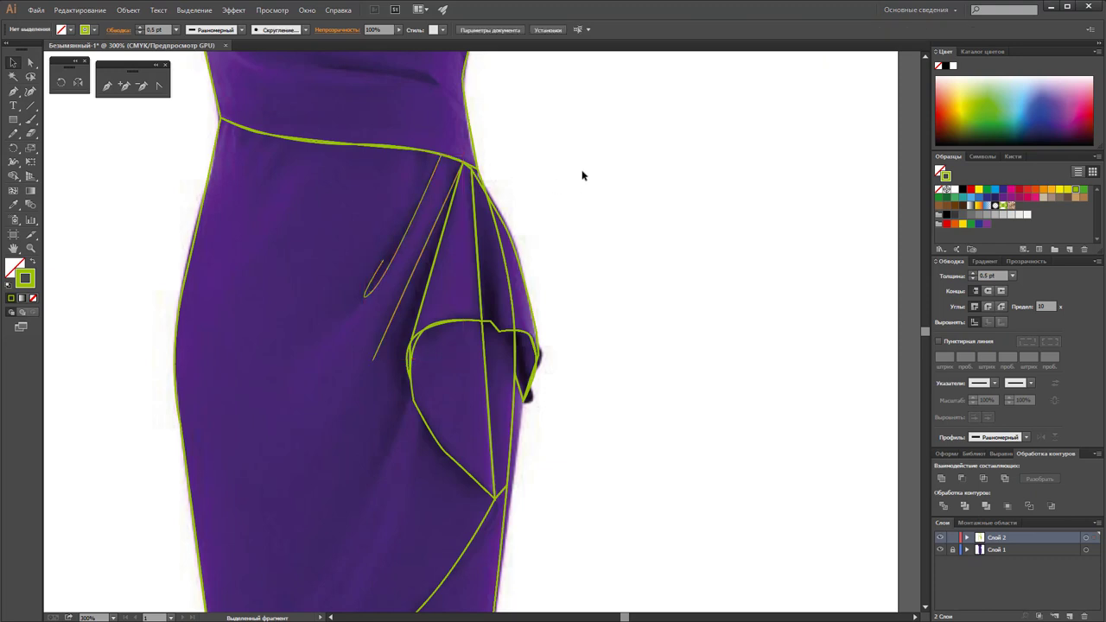
scroll(542, 148, "down", 1)
scroll(543, 148, "down", 1)
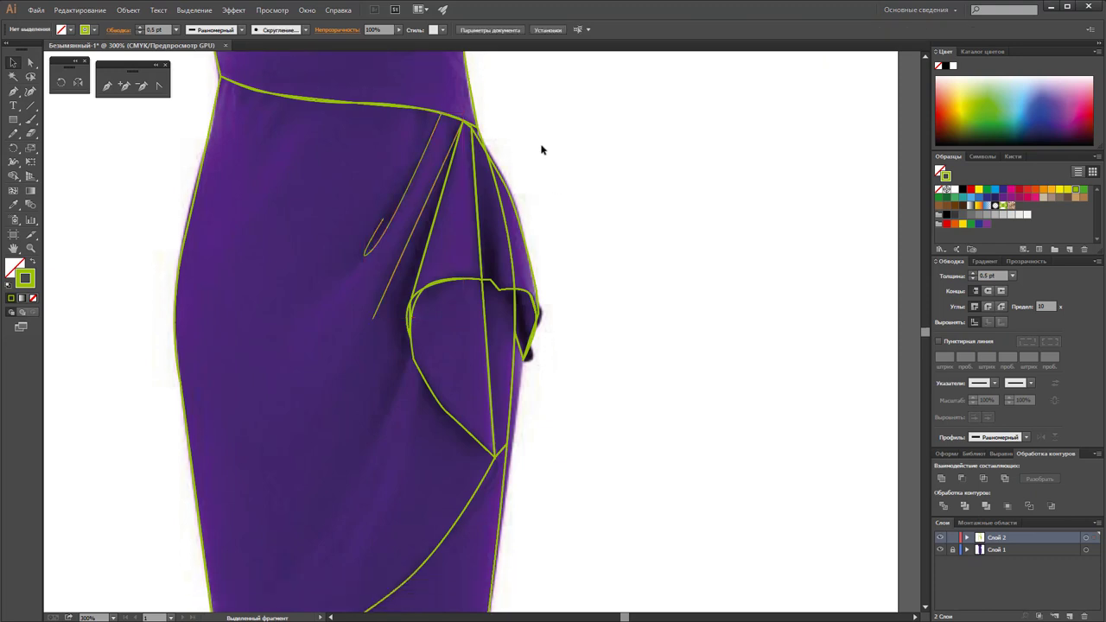
scroll(536, 142, "down", 1)
scroll(530, 143, "down", 1)
scroll(530, 144, "down", 2)
scroll(529, 142, "down", 1)
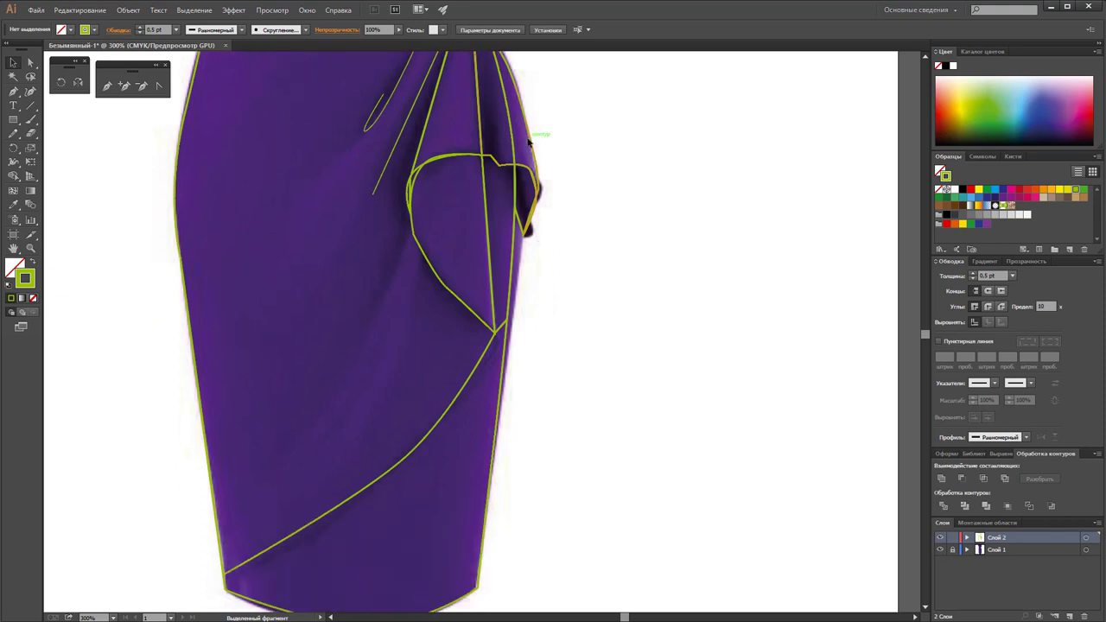
scroll(529, 141, "down", 1)
scroll(529, 138, "down", 1)
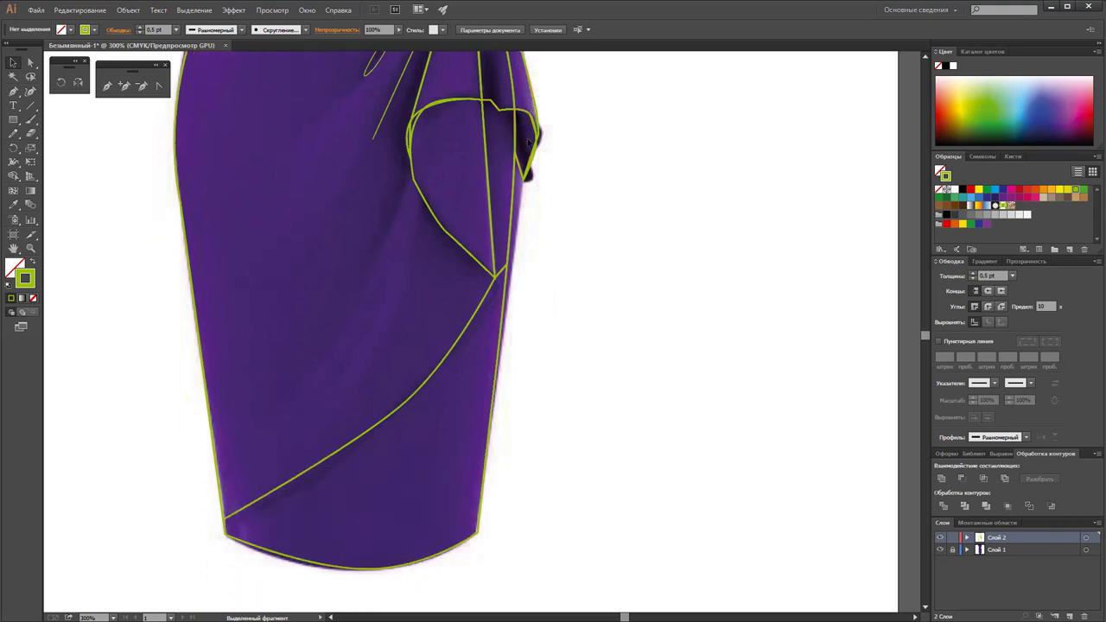
scroll(527, 141, "up", 4)
scroll(528, 143, "up", 1)
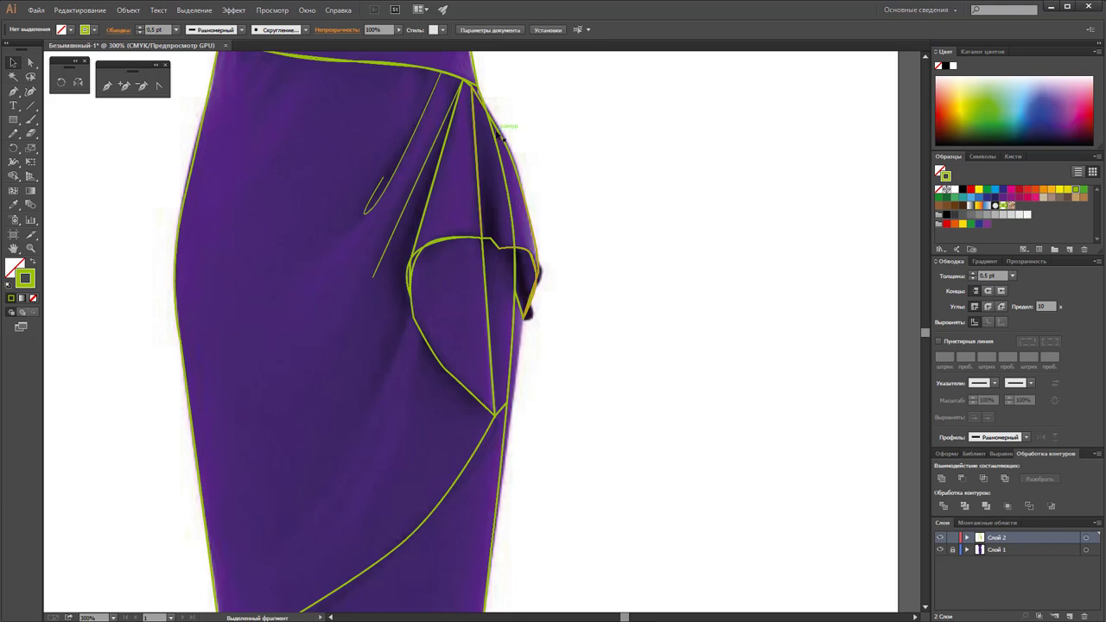
scroll(500, 137, "down", 1)
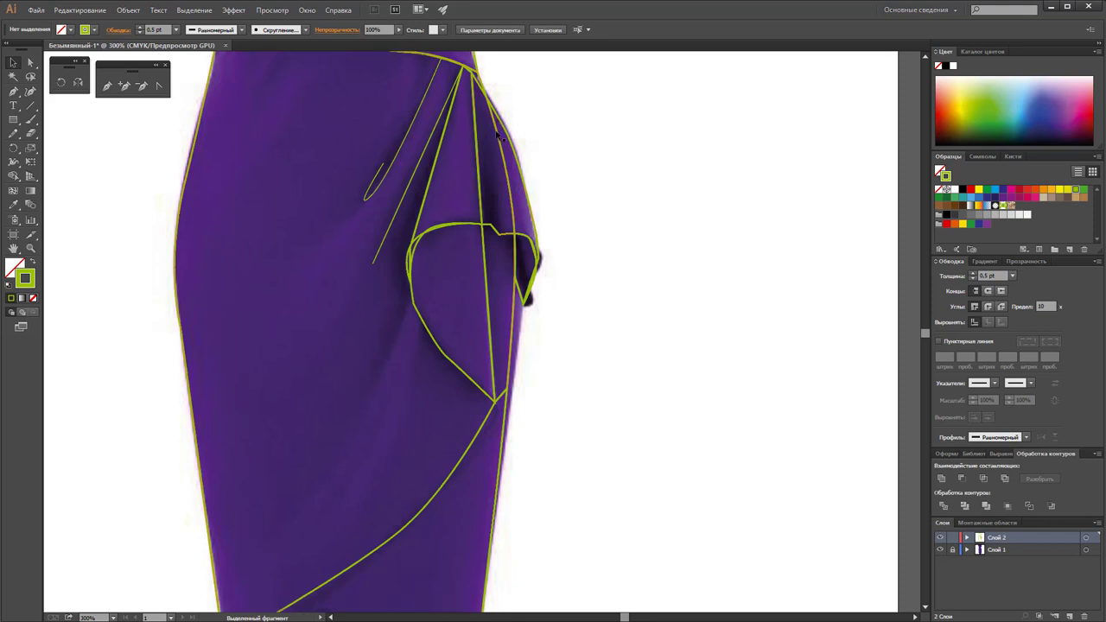
With a magenta stroke, trace a closed drape shape down the hip fold from its top
left_click(108, 87)
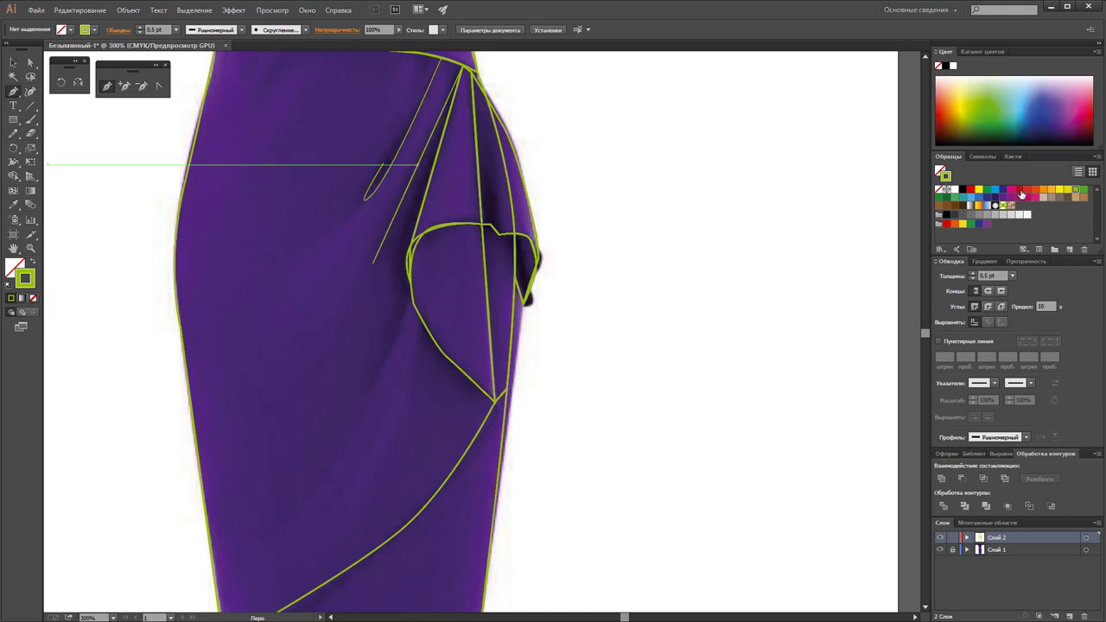
left_click(1014, 191)
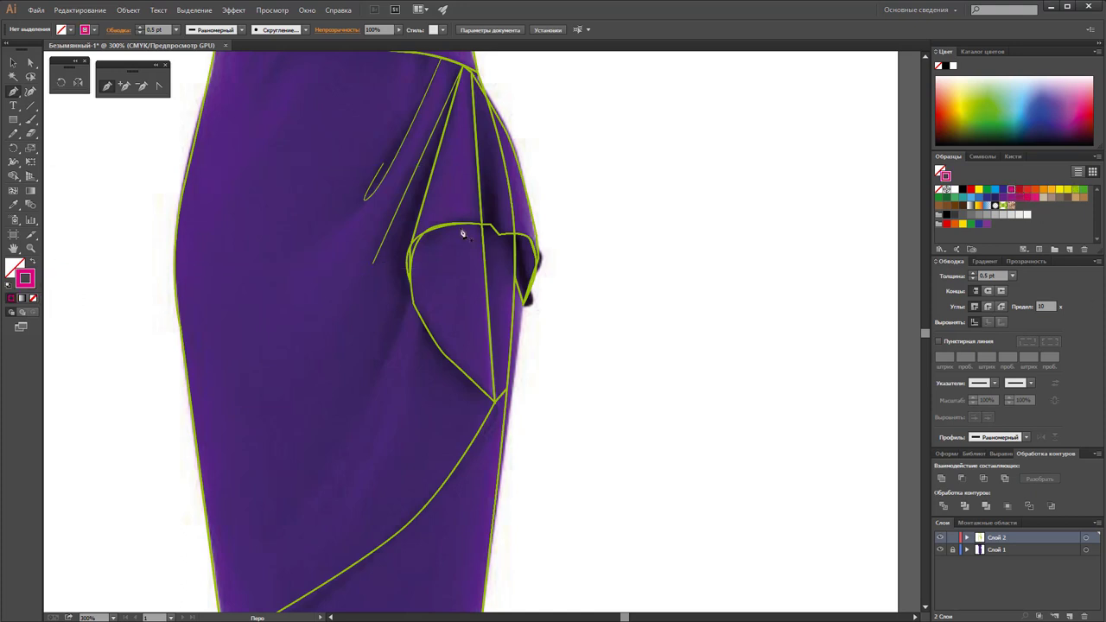
left_click(474, 75)
left_click(495, 161)
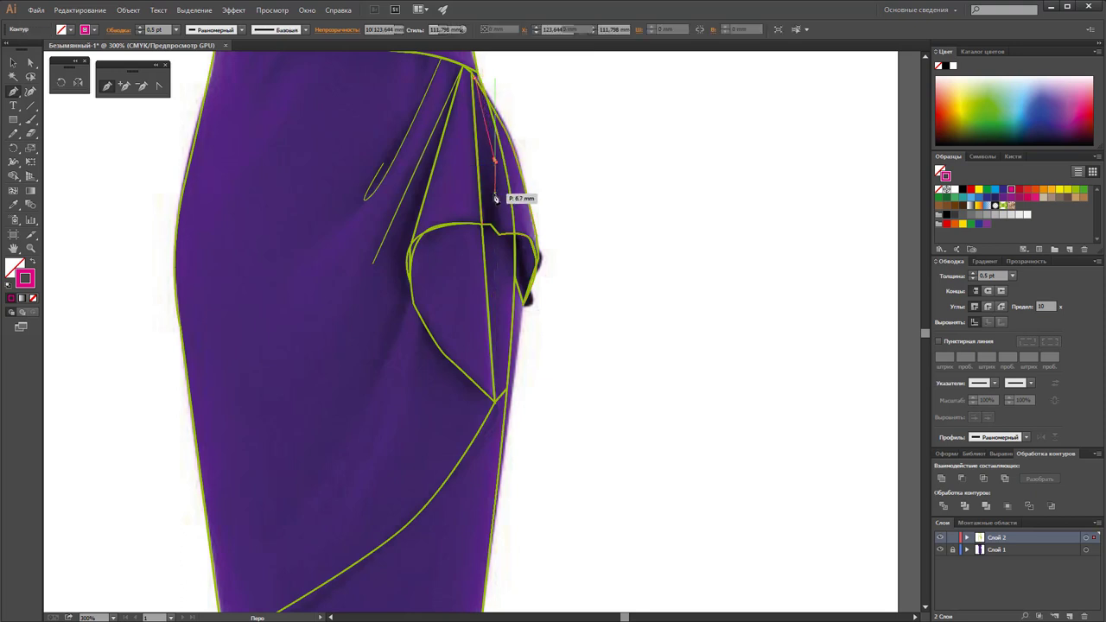
left_click(498, 192)
left_click(514, 233)
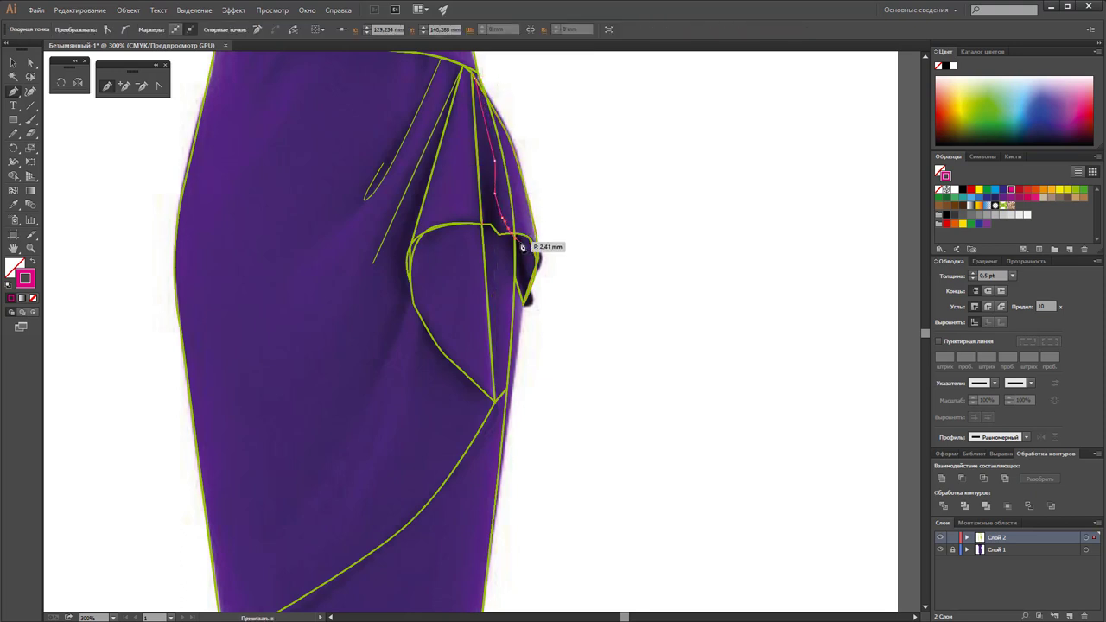
left_click(527, 299)
left_click(521, 274)
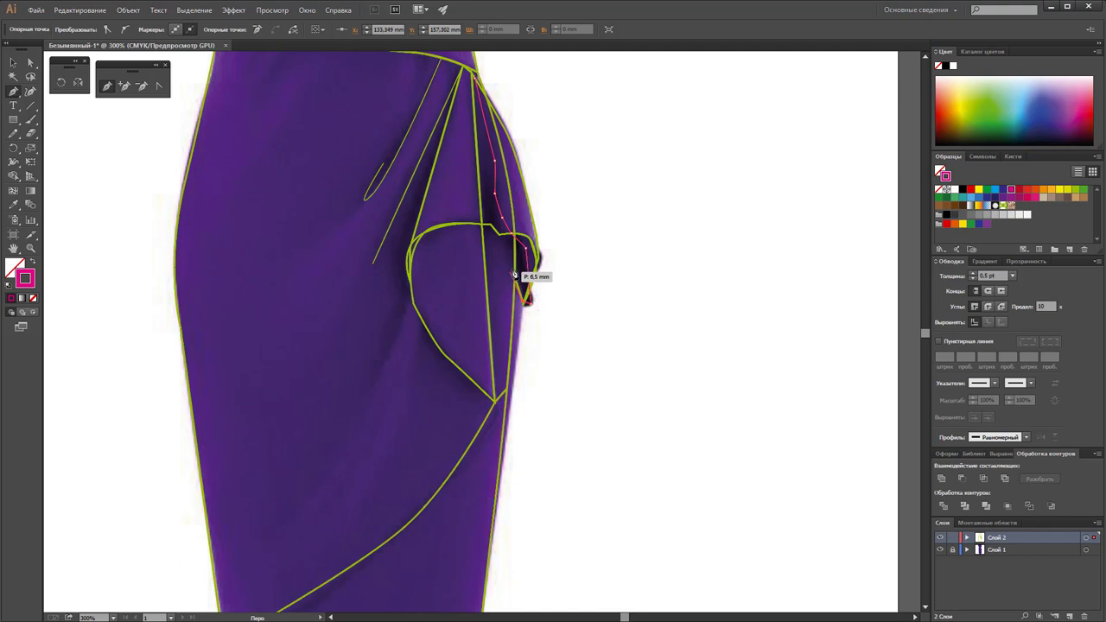
left_click(499, 243)
left_click(484, 227)
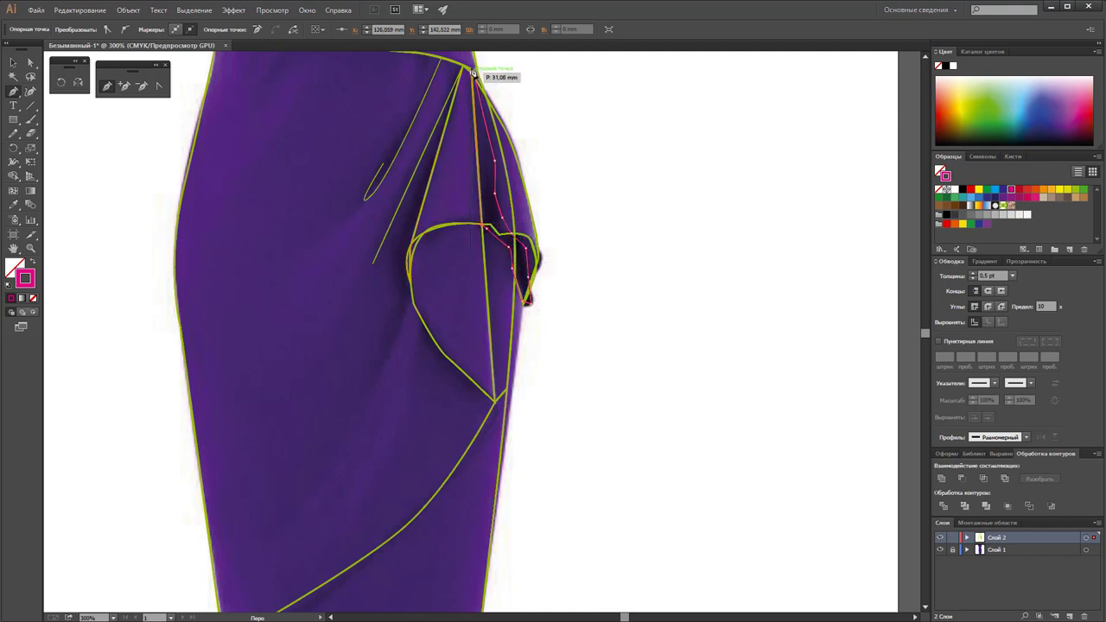
left_click(474, 77)
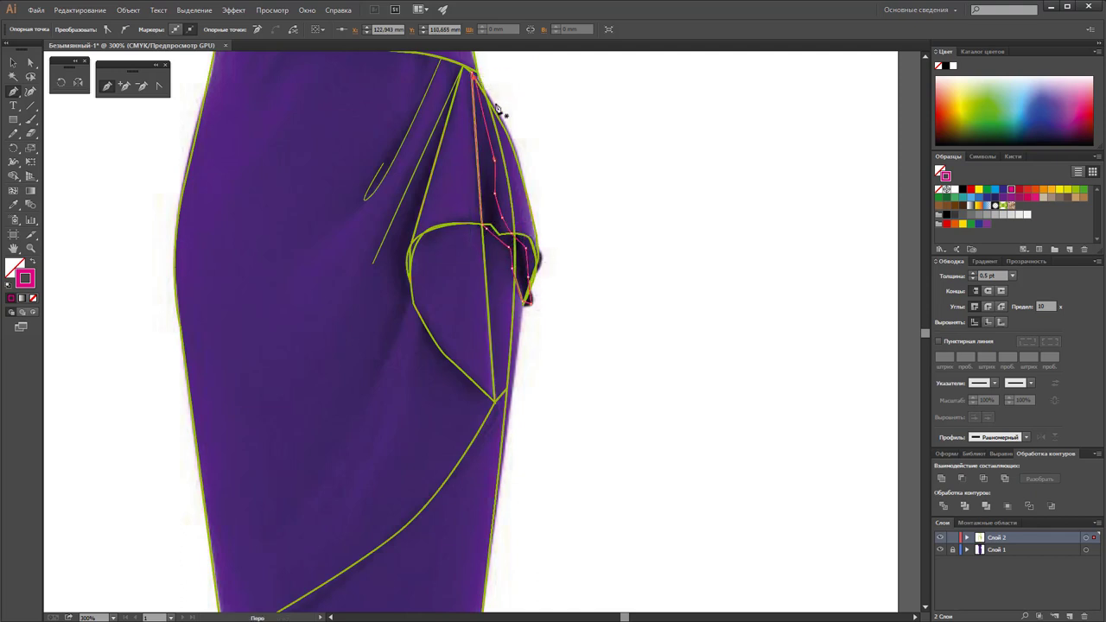
Trace the narrow fold below the waist as a second closed drape shape
left_click(427, 67)
left_click(410, 113)
left_click(393, 143)
left_click(381, 164)
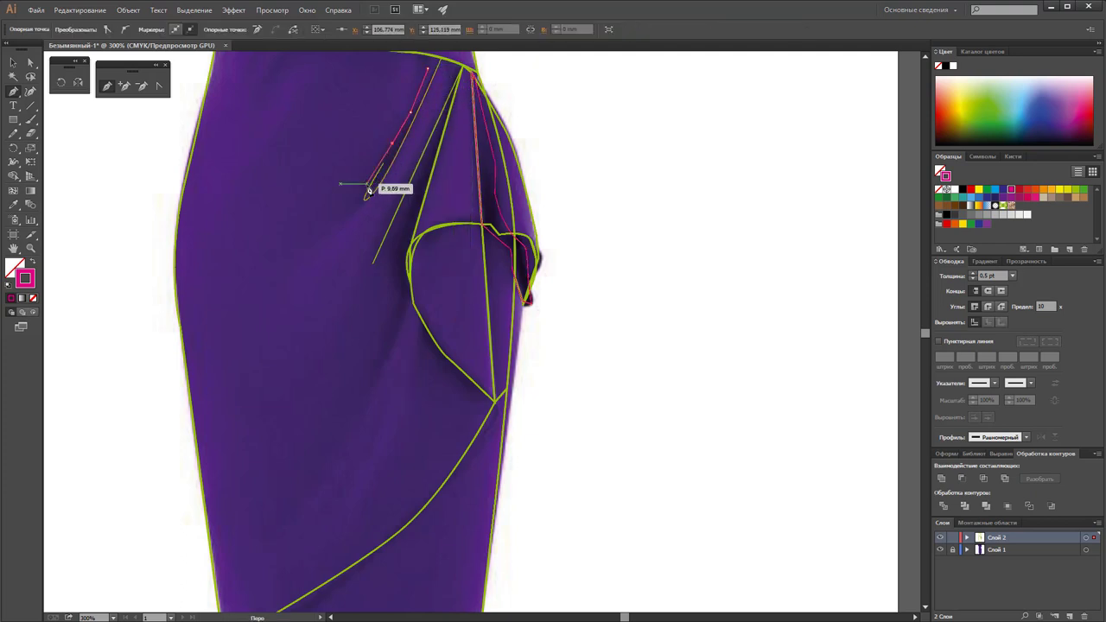
left_click_drag(369, 190, 367, 200)
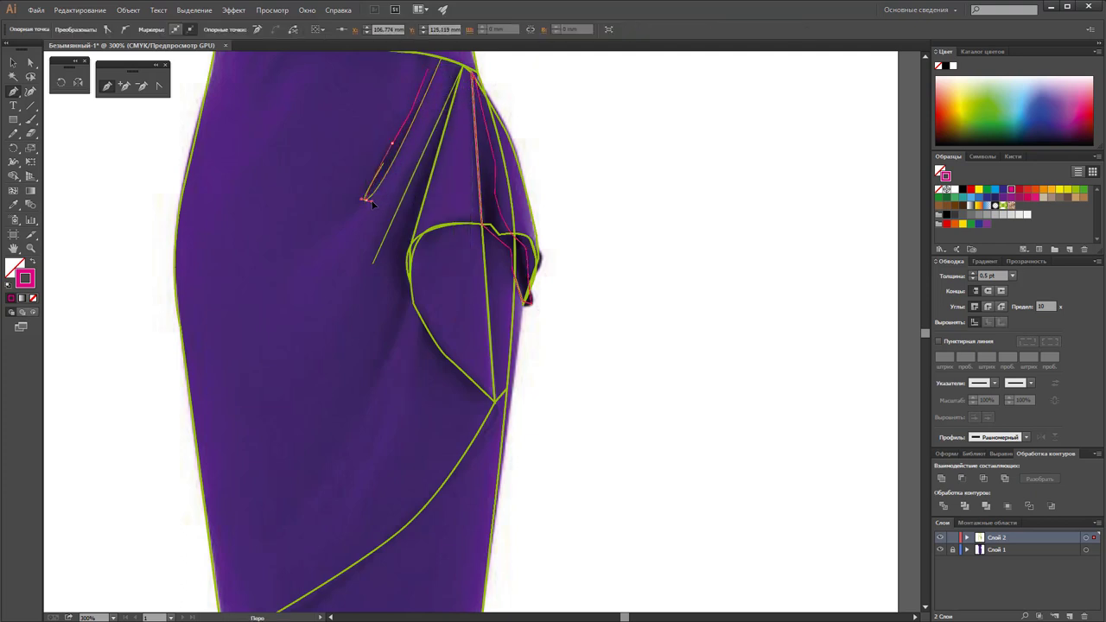
left_click(431, 75)
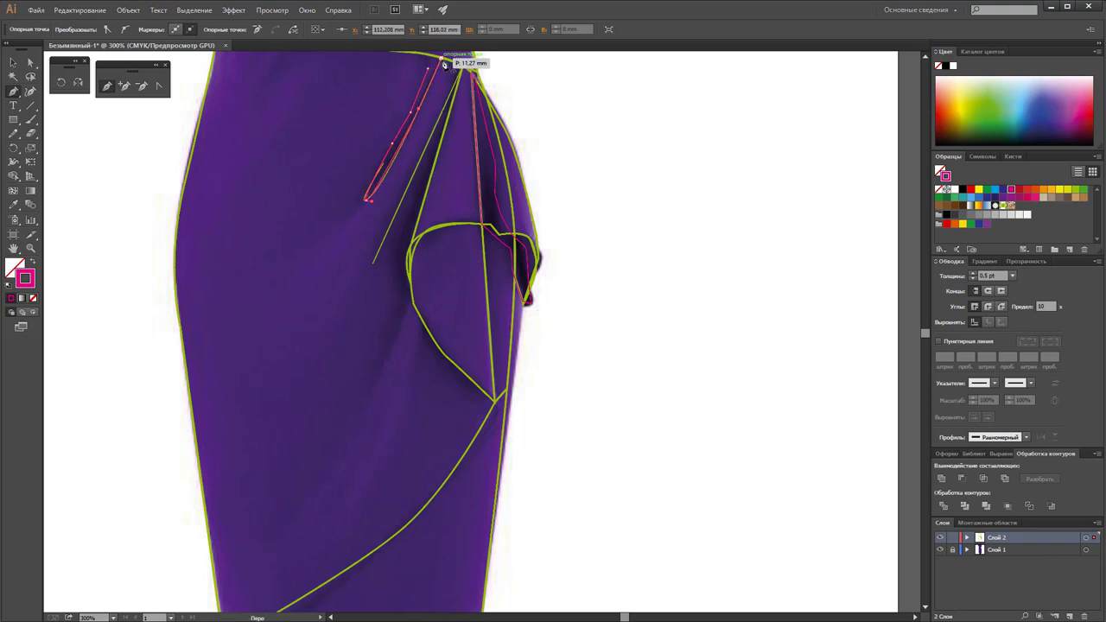
left_click(443, 117, "ctrl")
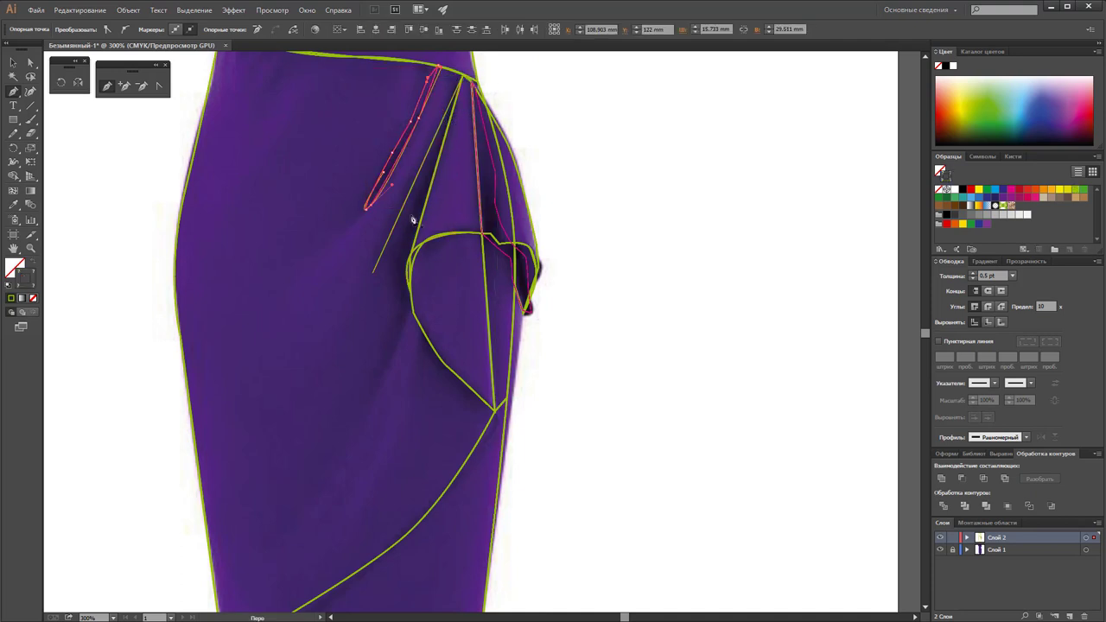
Draw a long pink drape shape from below the folds down the skirt and up to the waist
left_click(385, 270)
left_click_drag(398, 304, 403, 321)
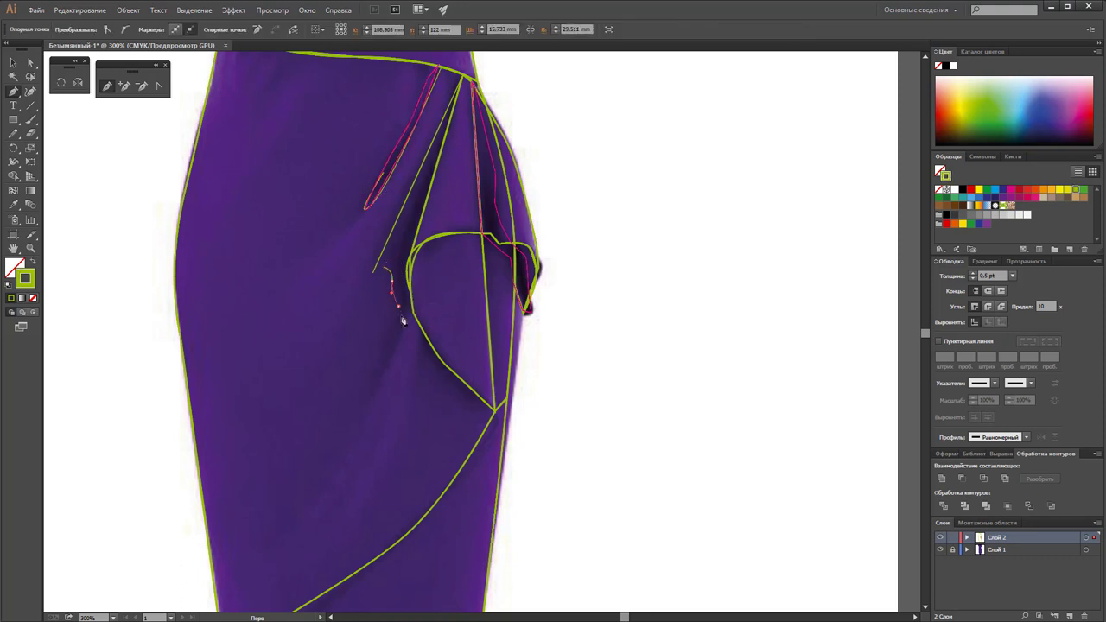
left_click(324, 464)
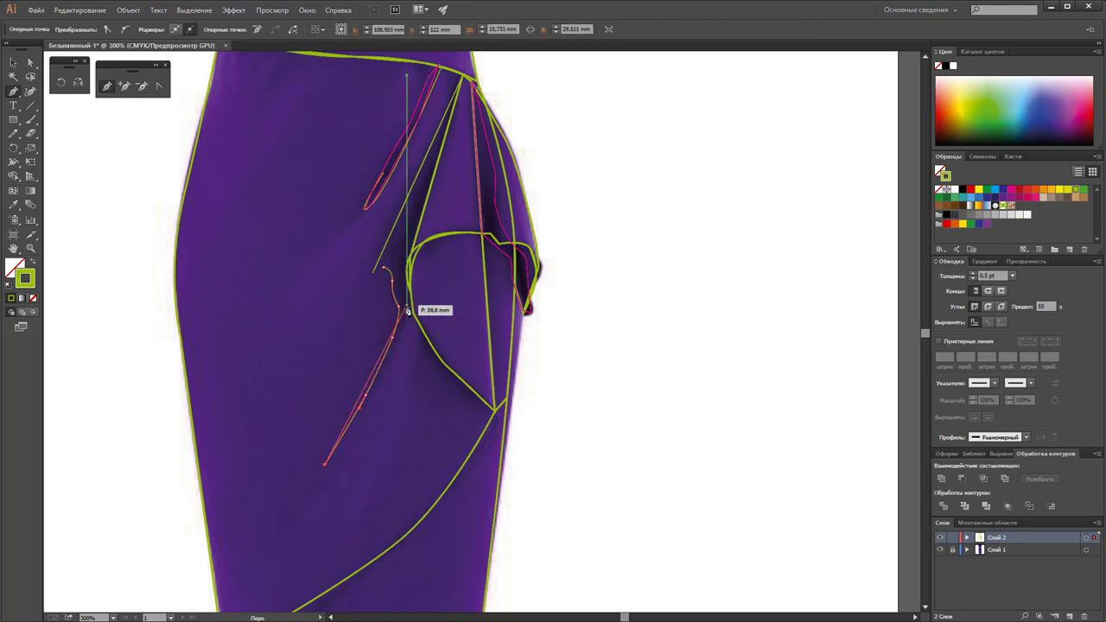
left_click(408, 311)
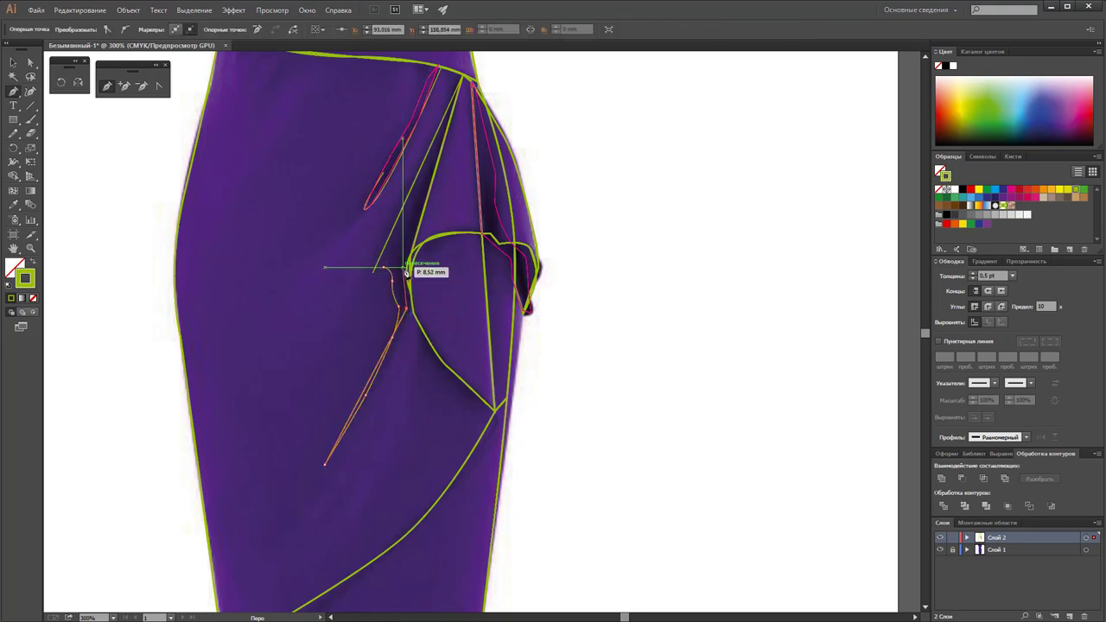
left_click(461, 90)
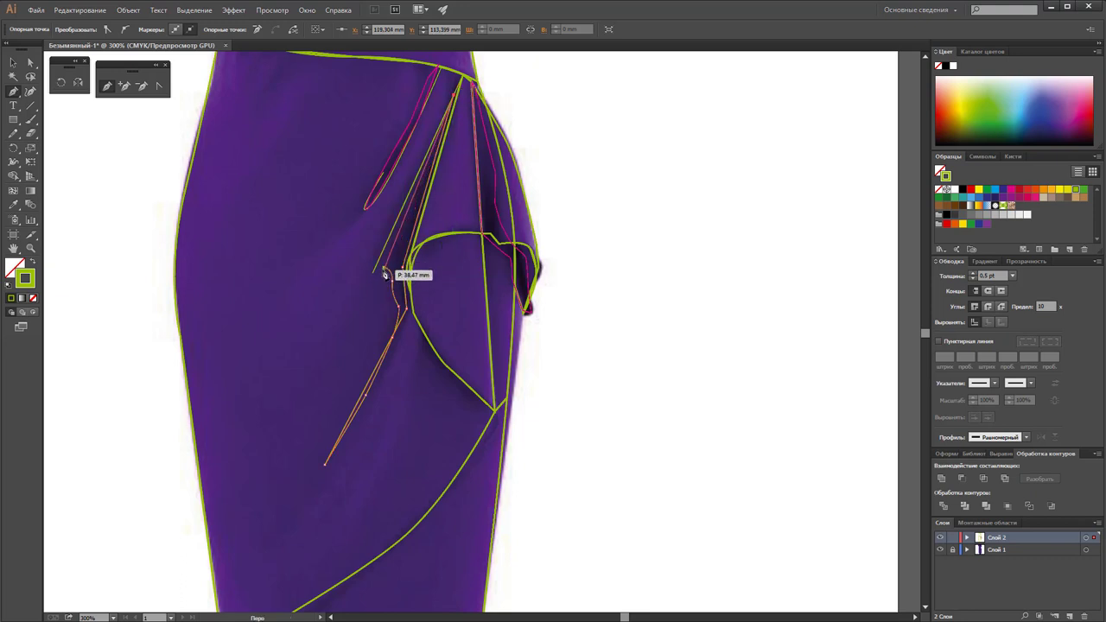
left_click(385, 271)
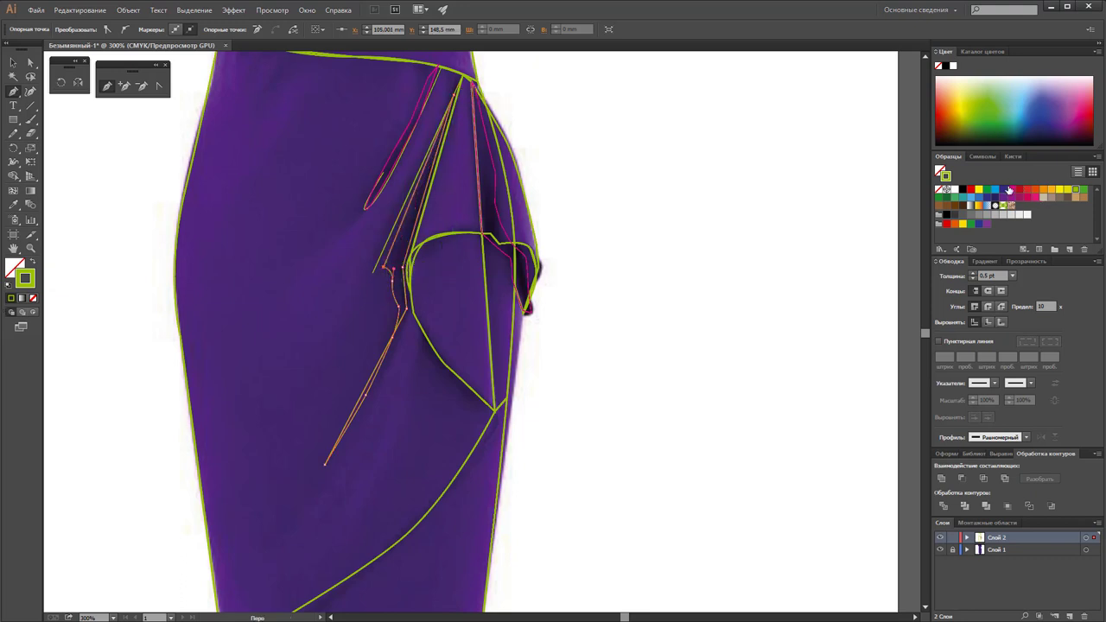
left_click(1011, 191)
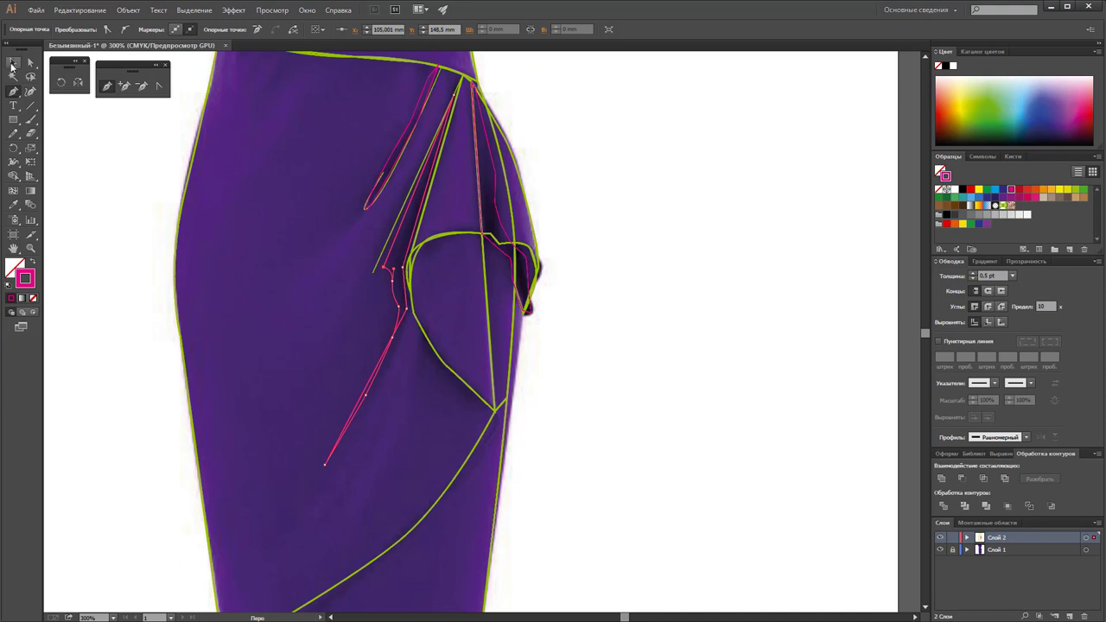
left_click(11, 65)
left_click(647, 274)
scroll(647, 273, "down", 1)
Pen-trace a magenta crease from the bottom-left hem corner up the diagonal wrap edge and back
scroll(644, 266, "down", 2)
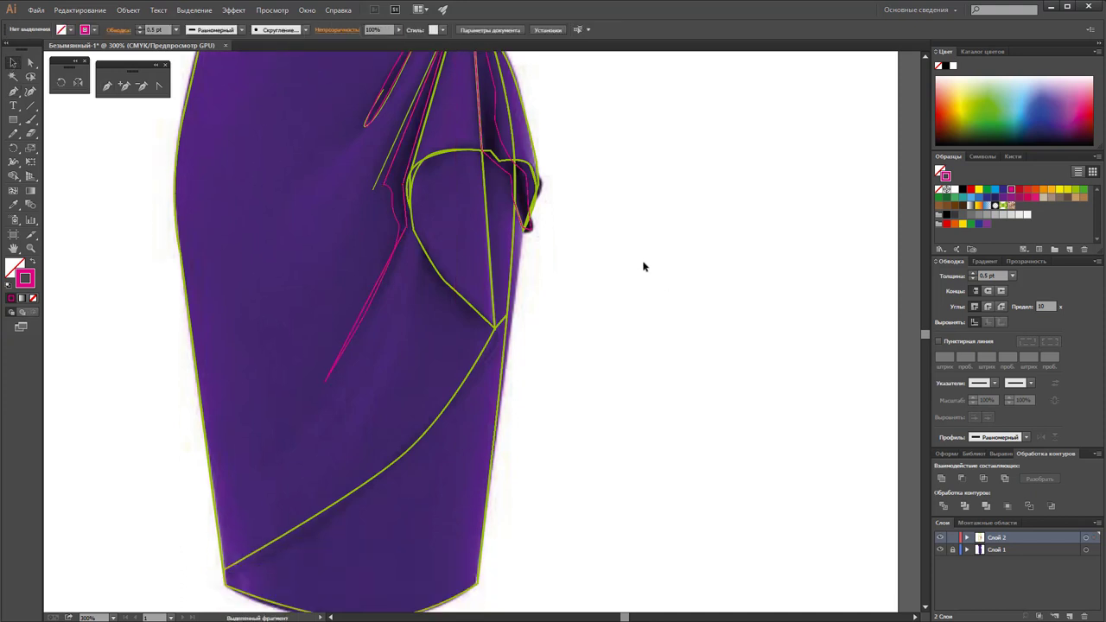
scroll(643, 266, "down", 1)
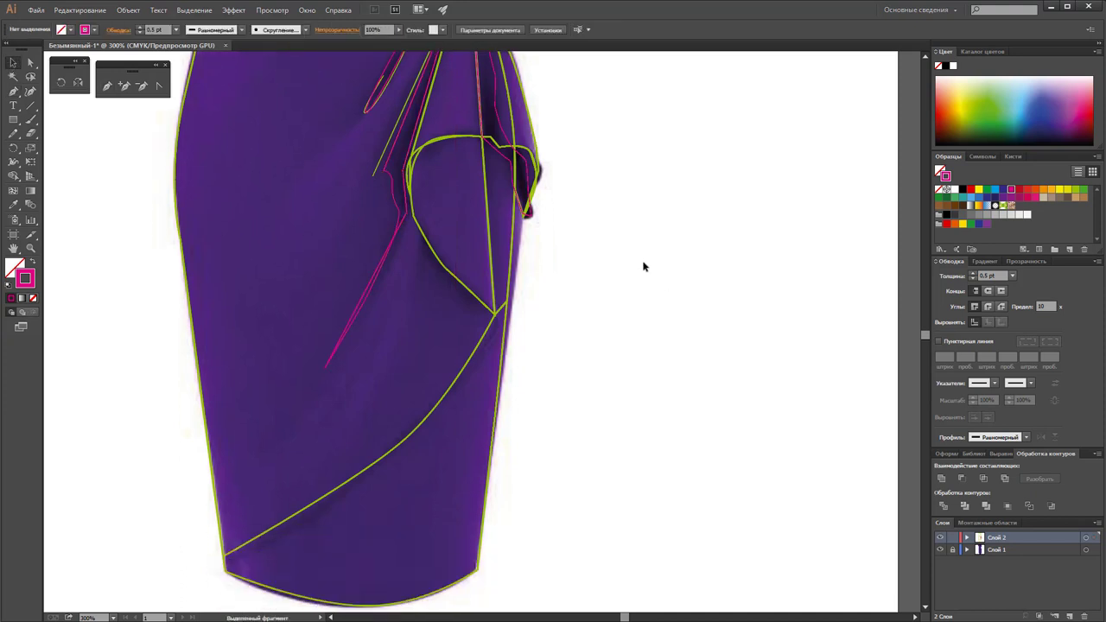
left_click(107, 85)
left_click(227, 560)
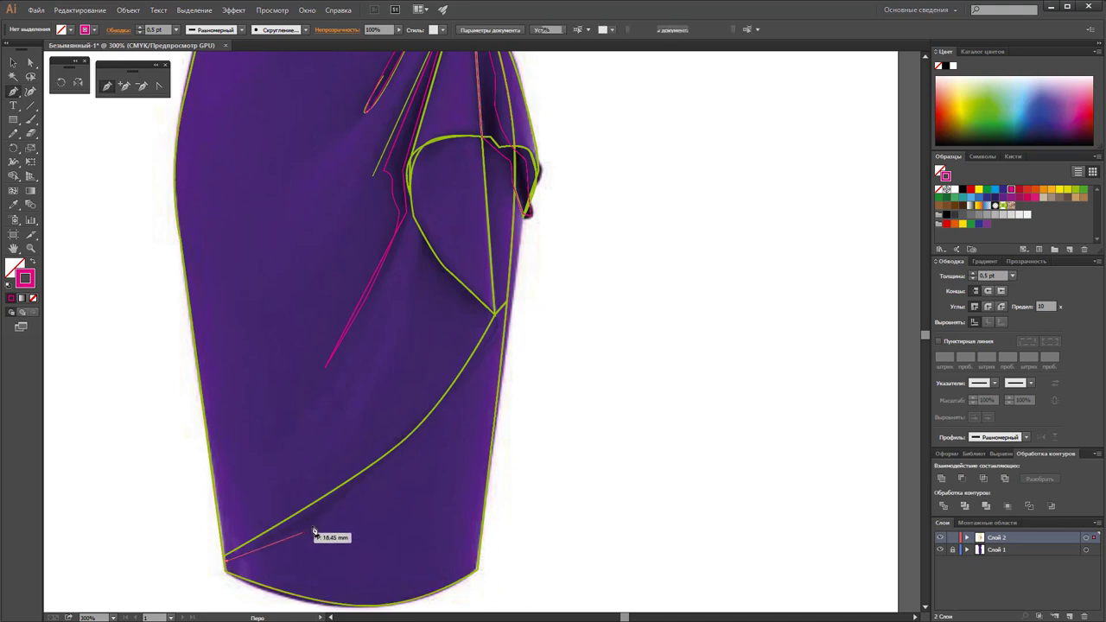
left_click(320, 516)
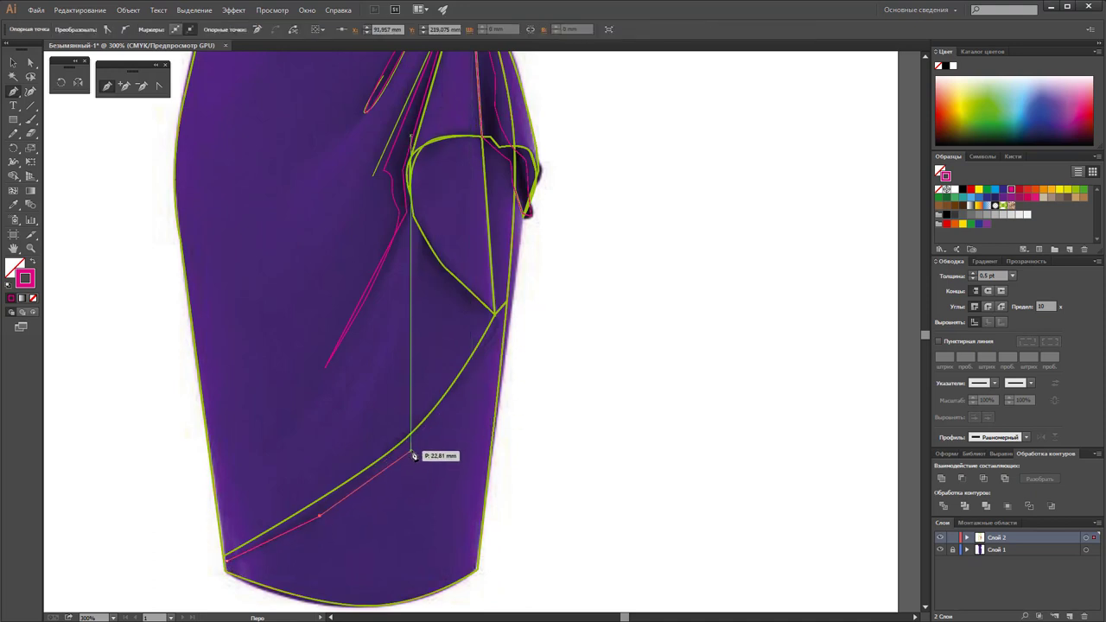
left_click_drag(411, 450, 425, 443)
mouse_move(500, 325)
left_mouse_down()
mouse_move(513, 313)
mouse_move(497, 318)
left_mouse_up()
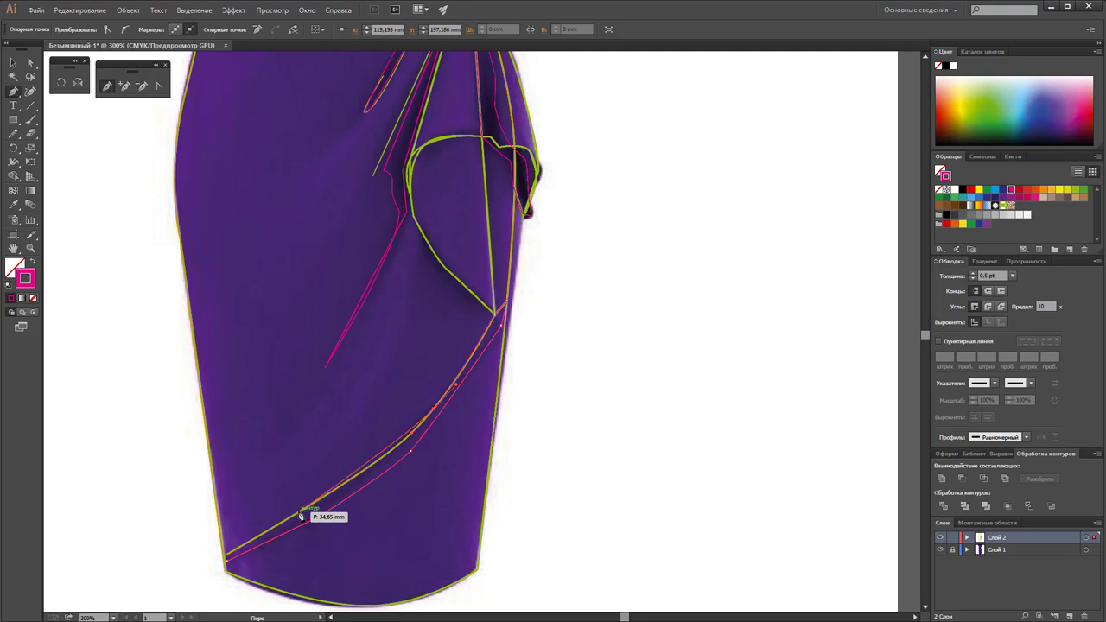
left_click(228, 554)
left_click_drag(227, 554, 226, 563)
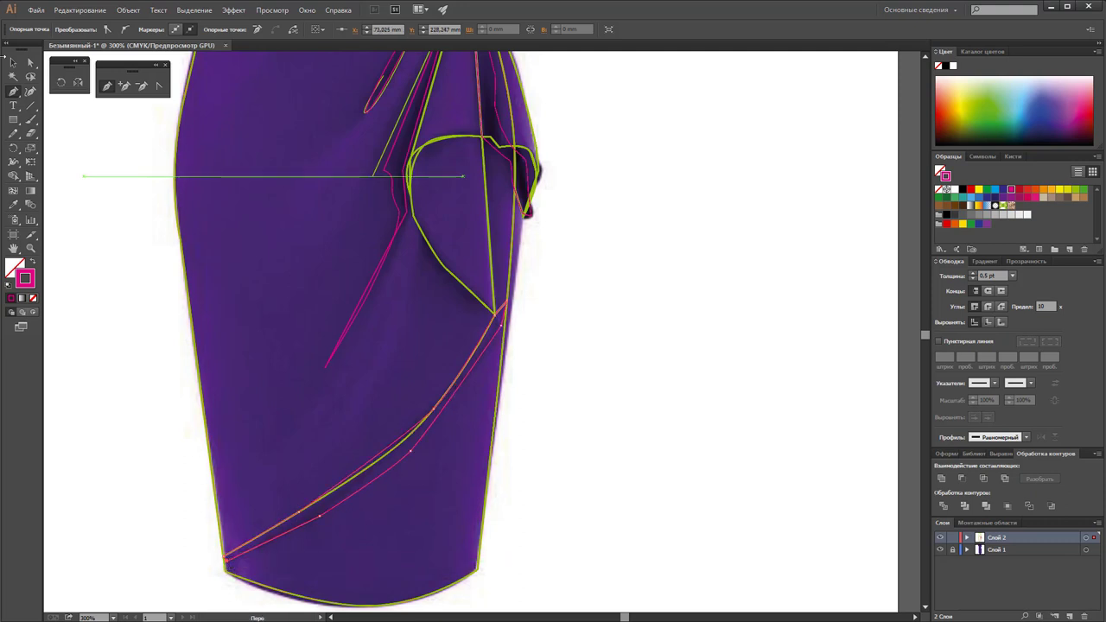
Deselect the wrap-edge crease and zoom out to review the skirt
left_click(12, 63)
left_click(123, 338)
scroll(585, 334, "up", 2)
scroll(585, 334, "up", 2)
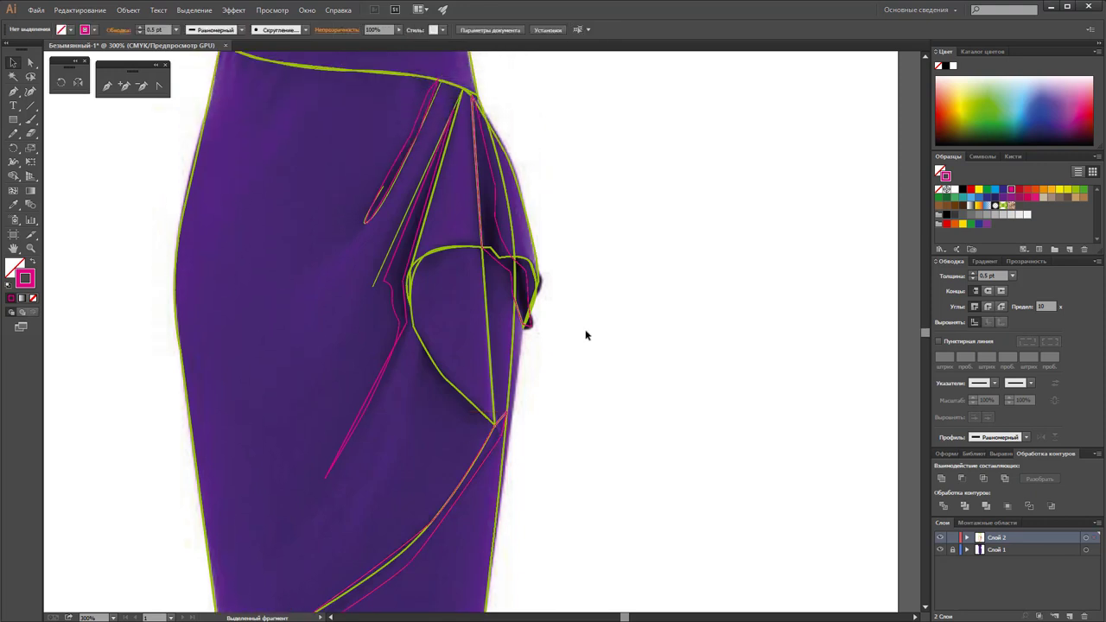
scroll(585, 334, "up", 1)
scroll(585, 334, "down", 1)
Zoom the view to 400% on the bodice and crossover neckline
key("z")
left_click(551, 391, "alt")
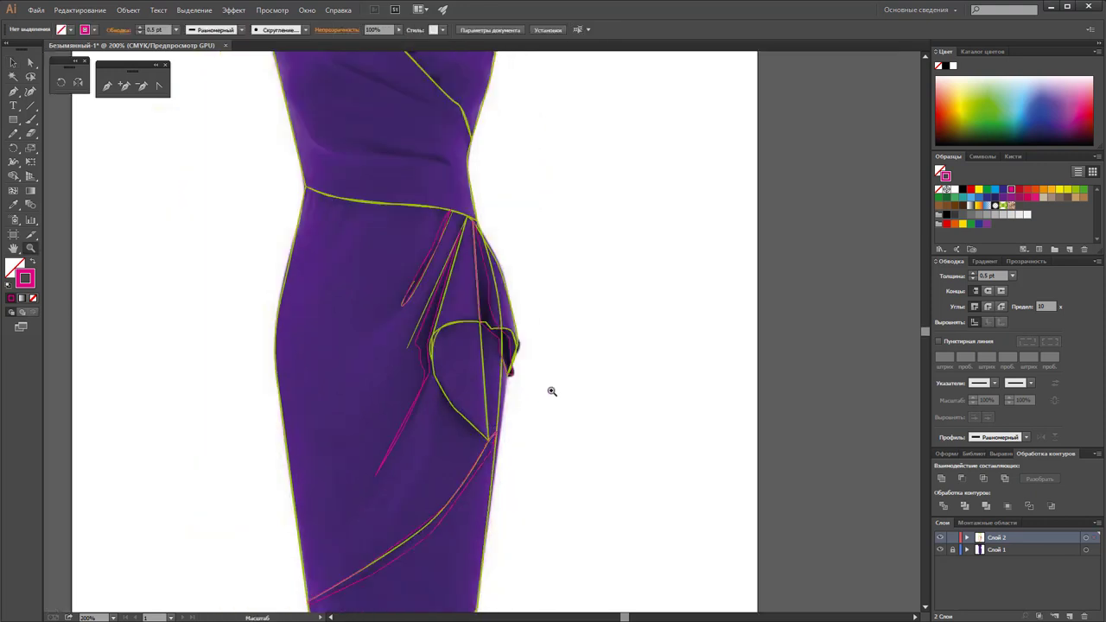
scroll(549, 376, "up", 2)
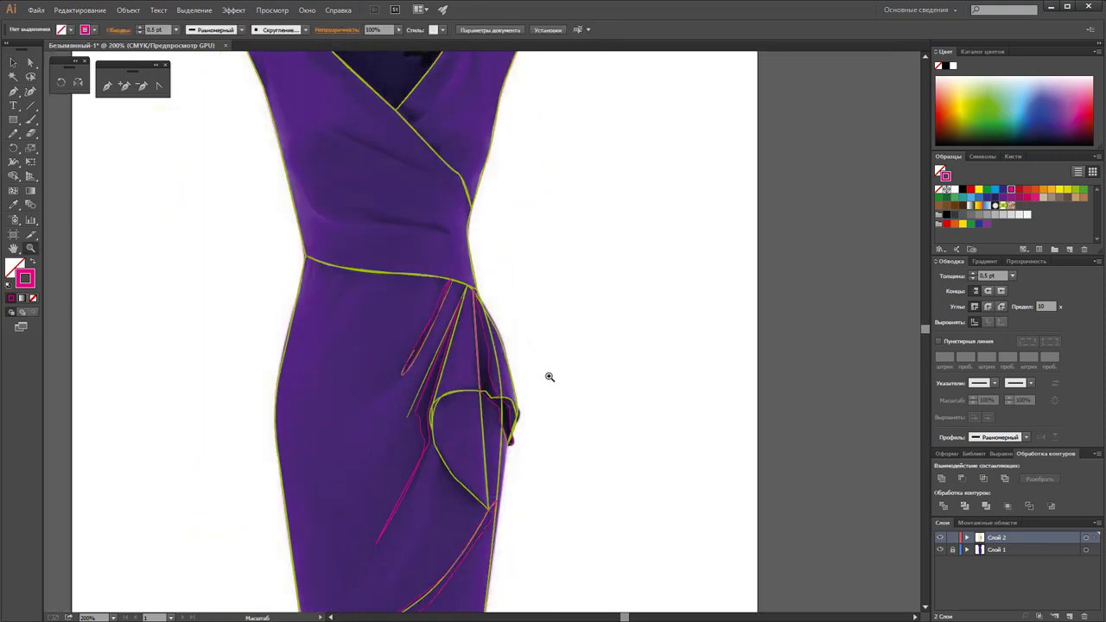
scroll(550, 372, "up", 2)
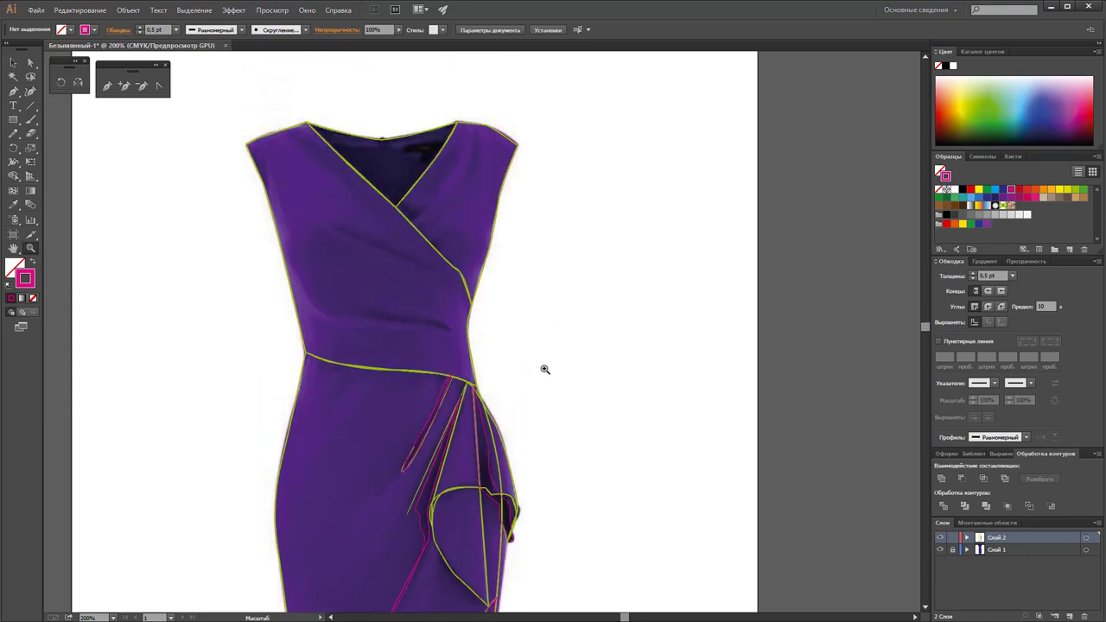
left_click(437, 306)
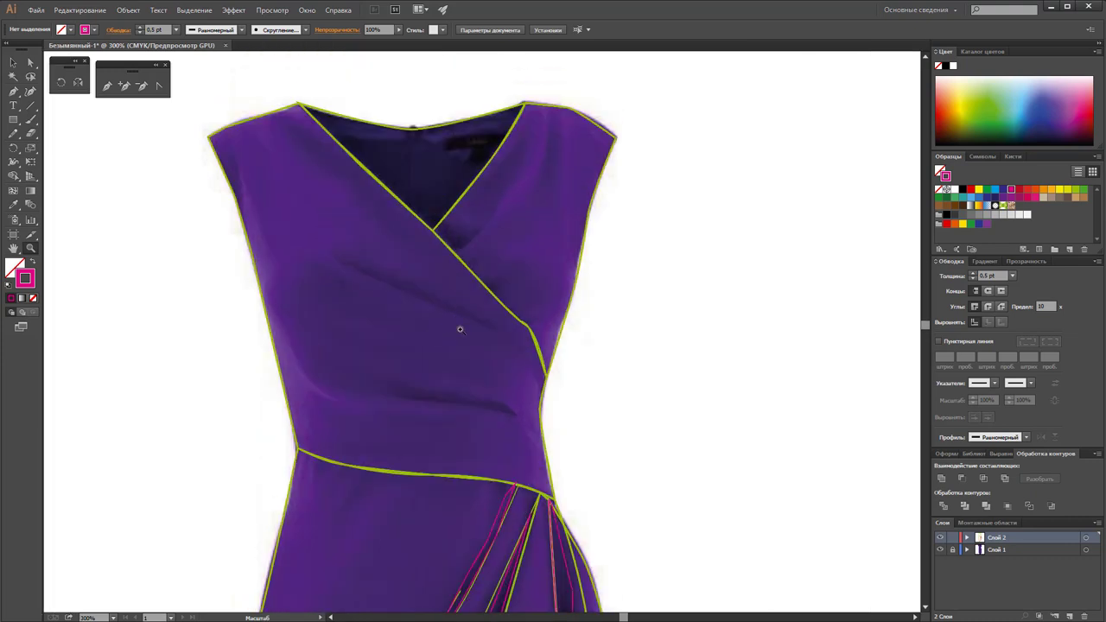
left_click(459, 329)
scroll(519, 340, "up", 1)
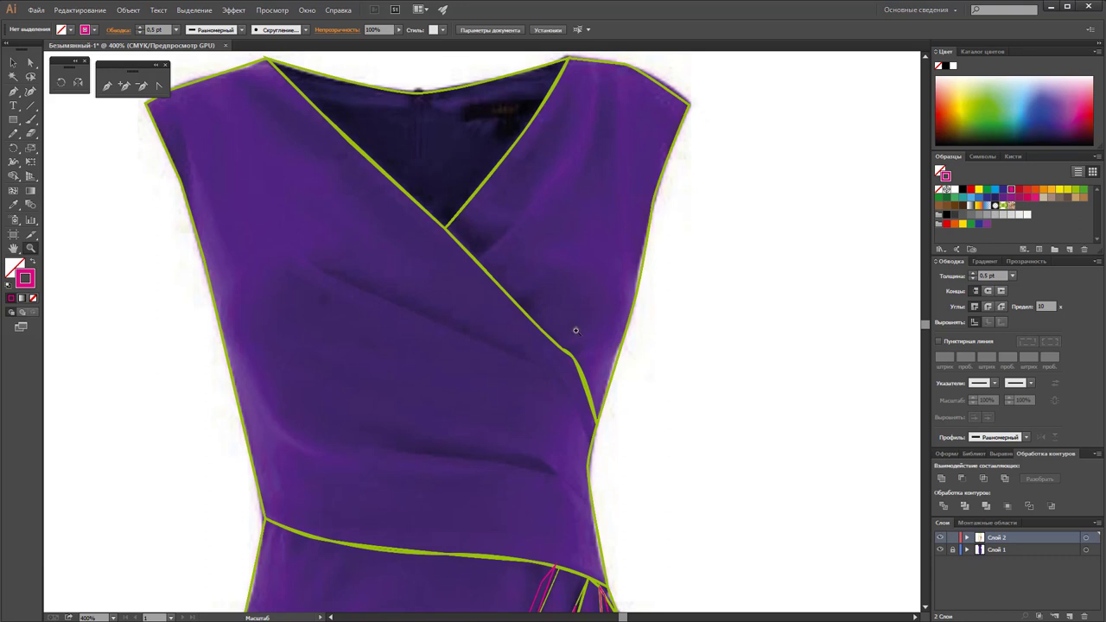
left_click(107, 86)
Switch the stroke to green and draw a curved fold from the neckline crossover toward the shoulder
left_click(1077, 192)
left_click(476, 259)
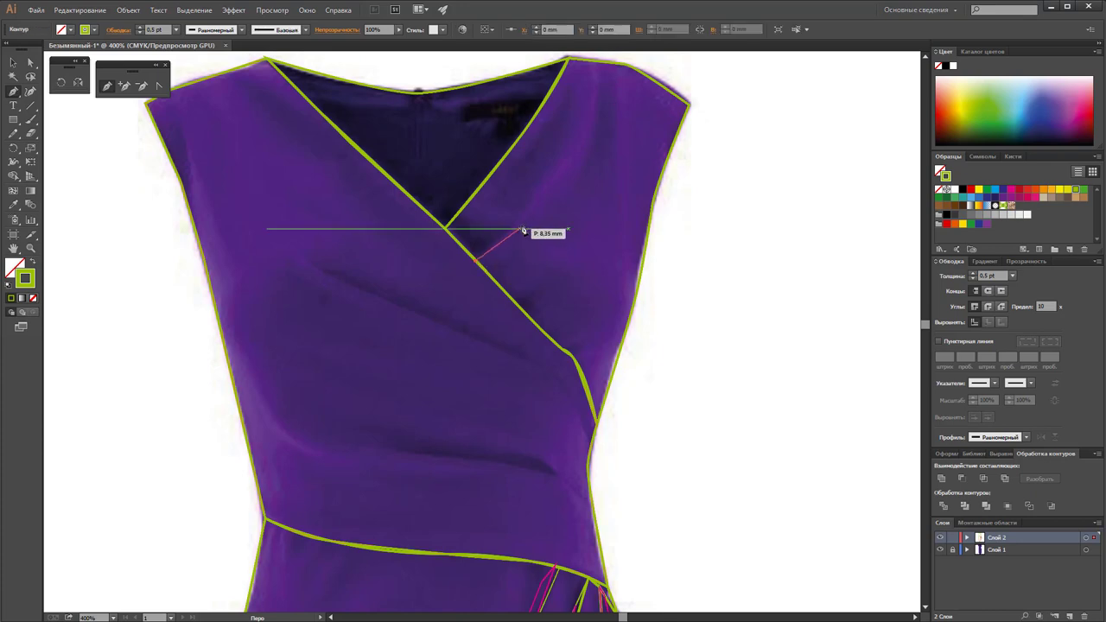
left_click_drag(522, 223, 535, 213)
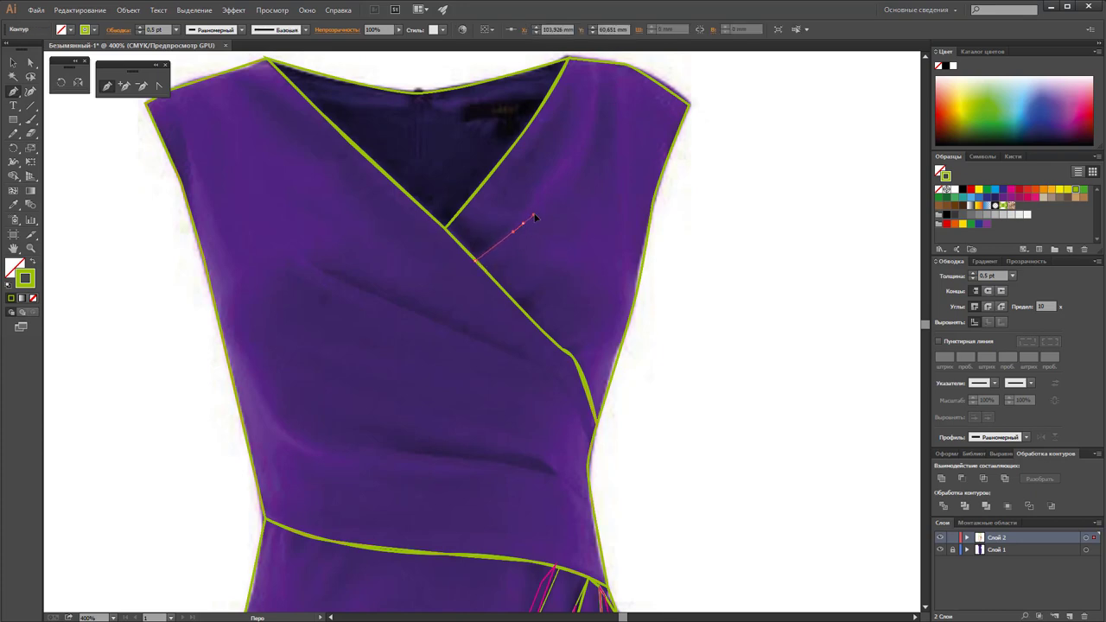
left_click(577, 149)
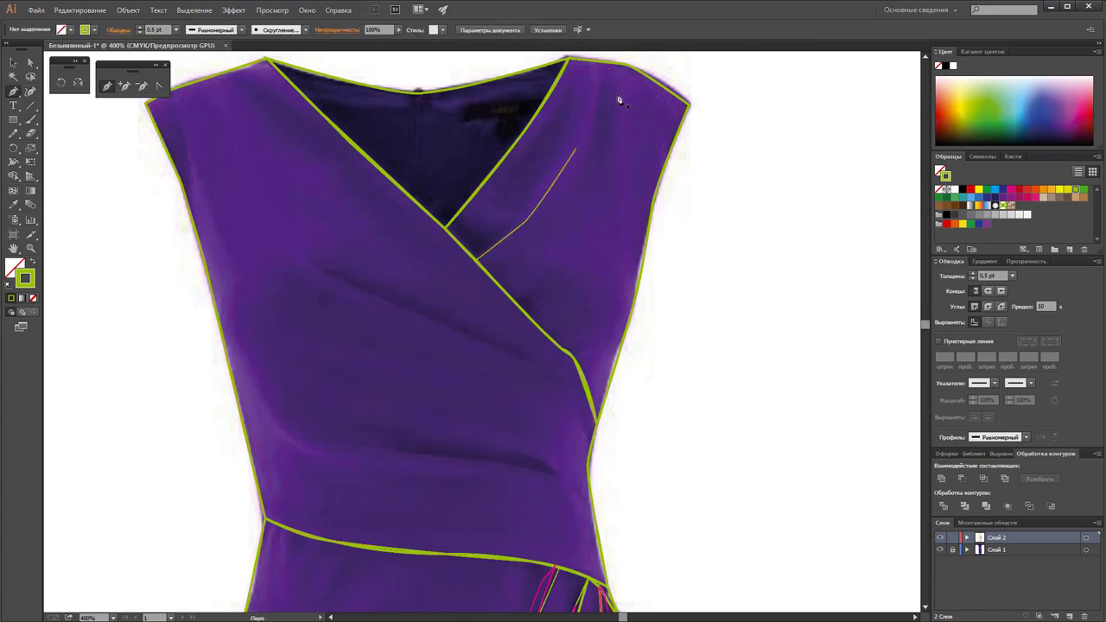
Draw a fold line on the right bodice running up to the shoulder seam
left_click(582, 191)
left_click(600, 125)
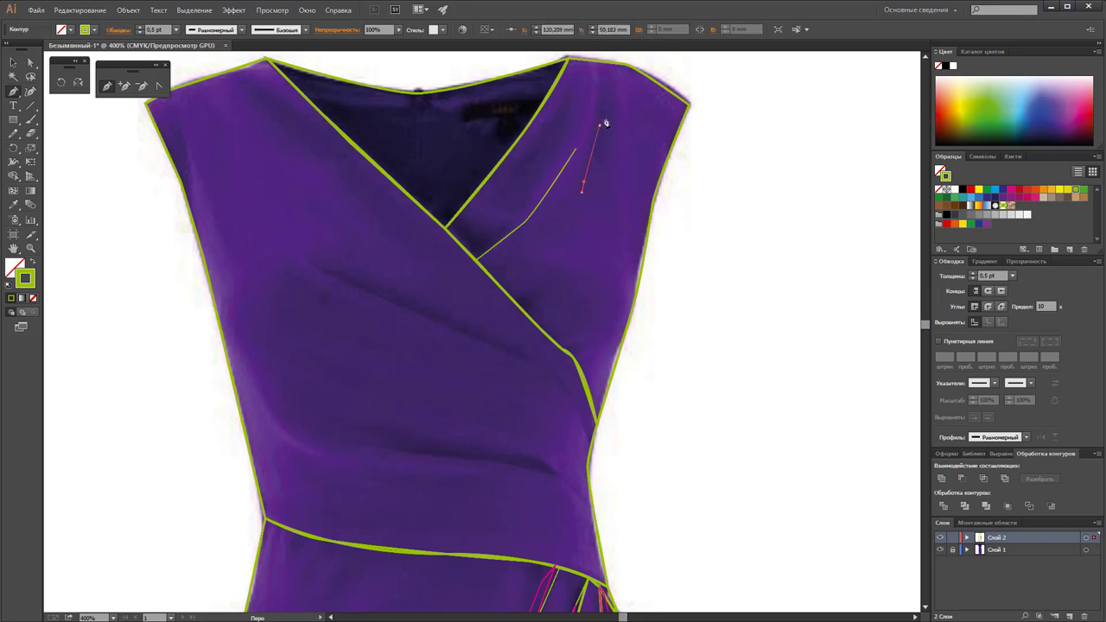
left_click(605, 74)
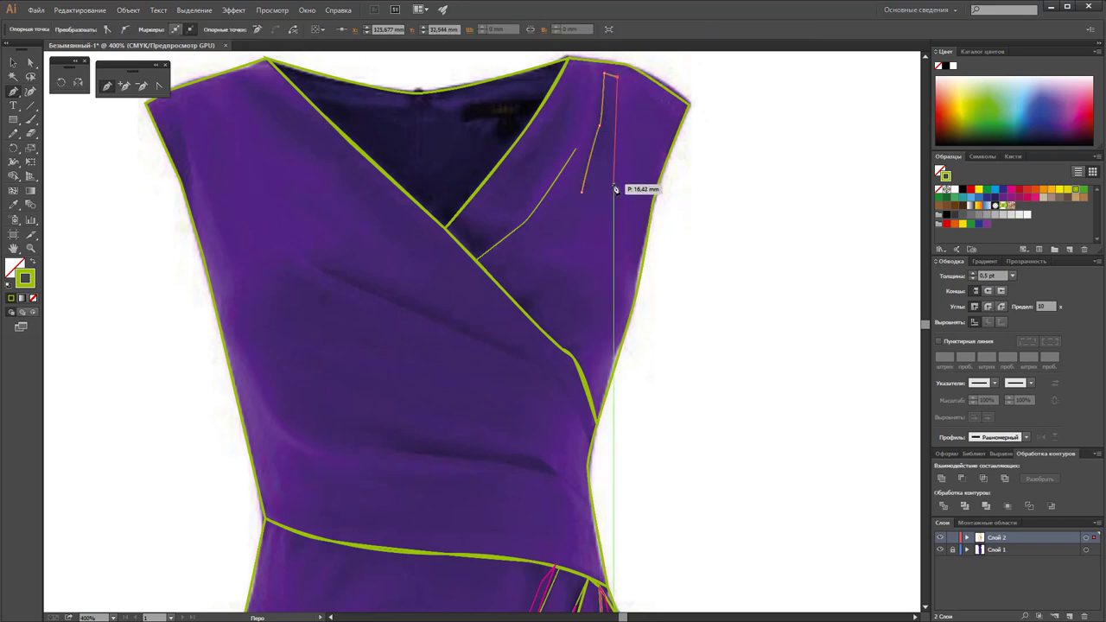
left_click(615, 184)
left_click(616, 238, "ctrl")
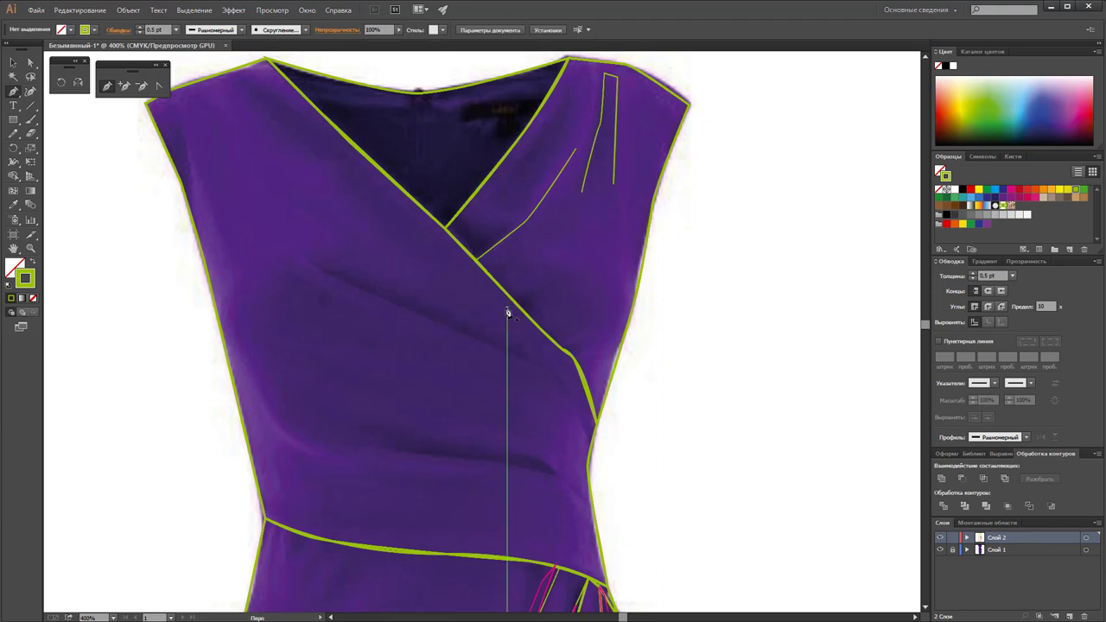
Draw the long chest fold from the left chest down the wrap edge to the side waist
left_click(305, 256)
left_click(348, 288)
left_click(370, 296)
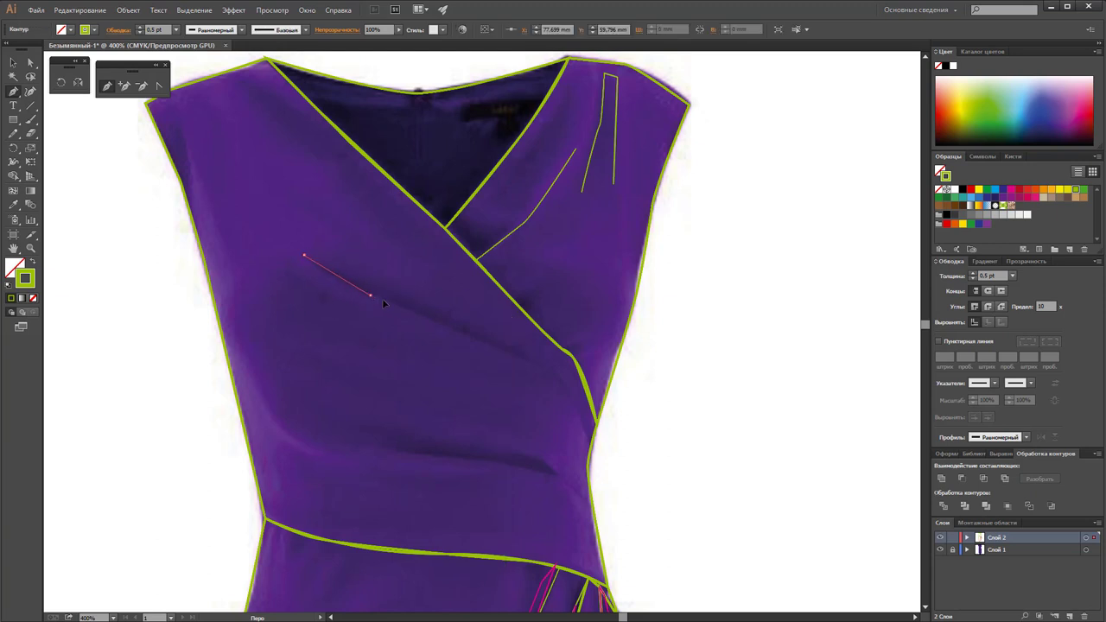
left_click(467, 333)
left_click(544, 369)
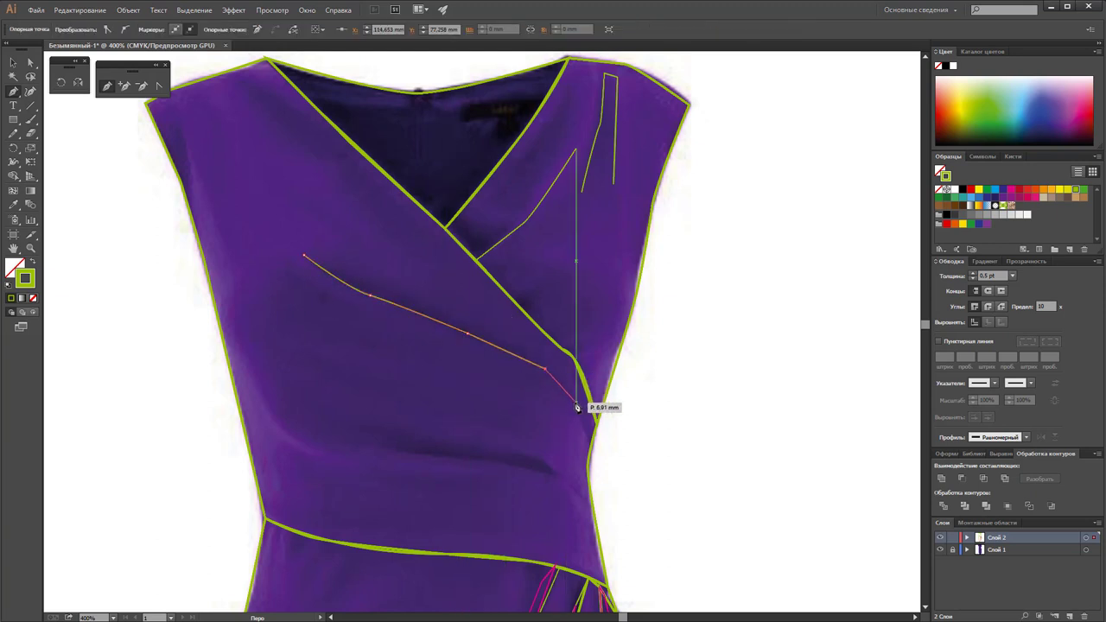
left_click(569, 389)
left_click(582, 416)
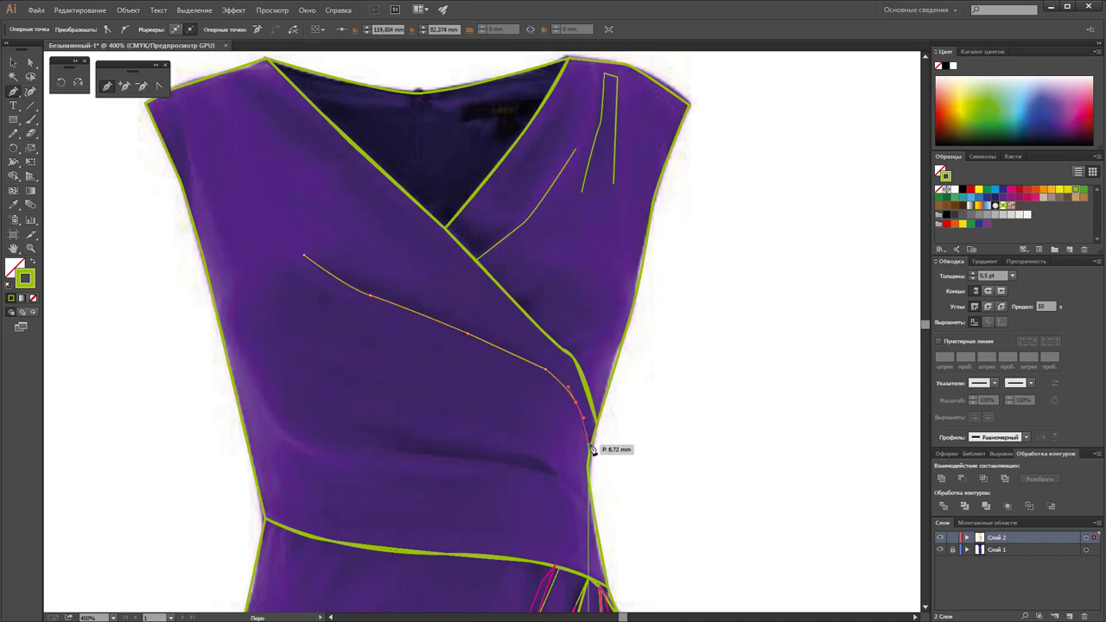
left_click(593, 442)
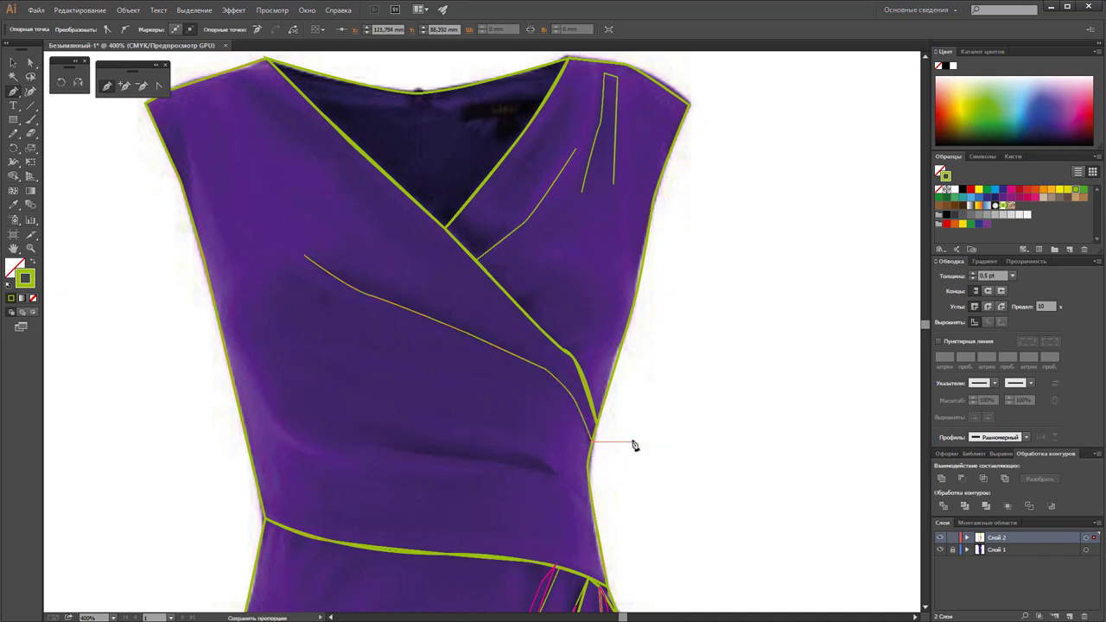
left_click(632, 442)
Undo the stray anchor and draw a green fold across the lower bodice to the side edge
key("ctrl+z")
left_click(331, 438)
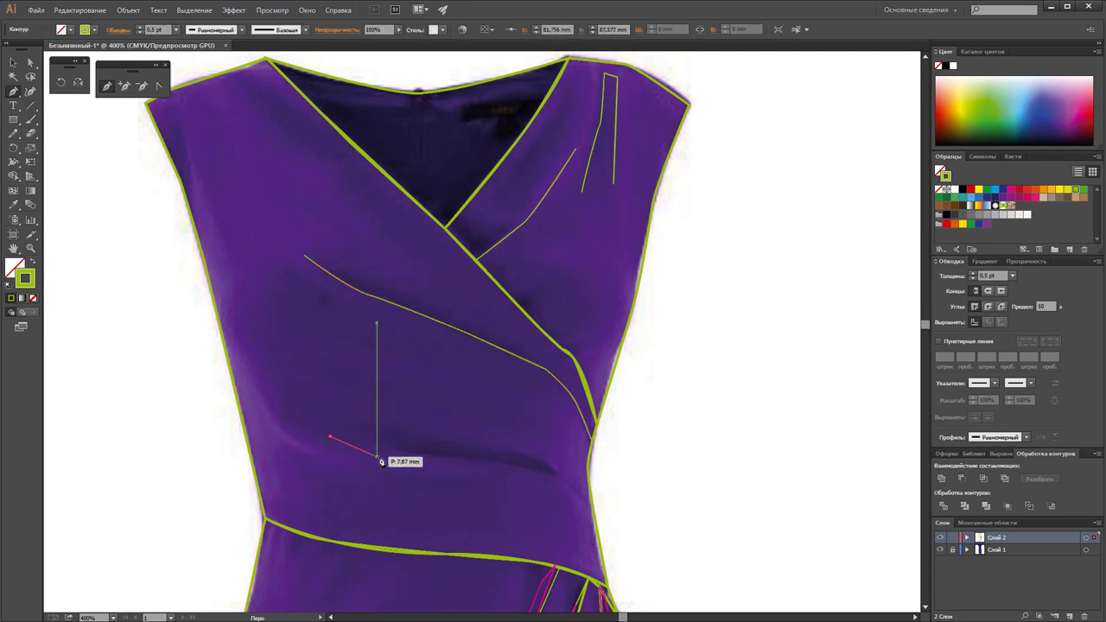
left_click(380, 456)
left_click(453, 458)
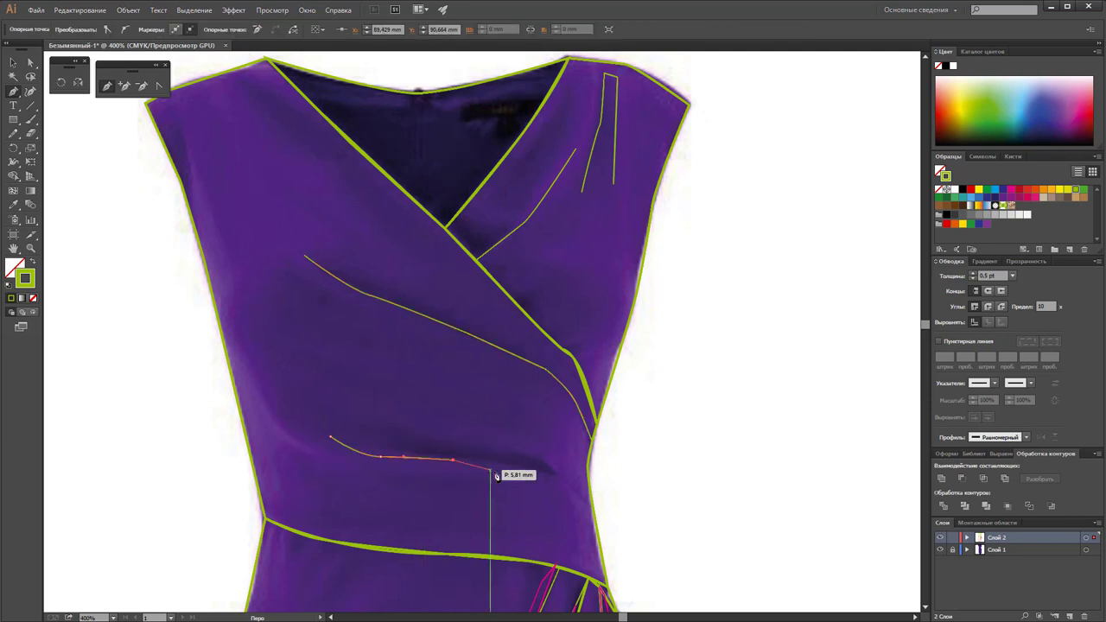
left_click(542, 473)
left_click(578, 493)
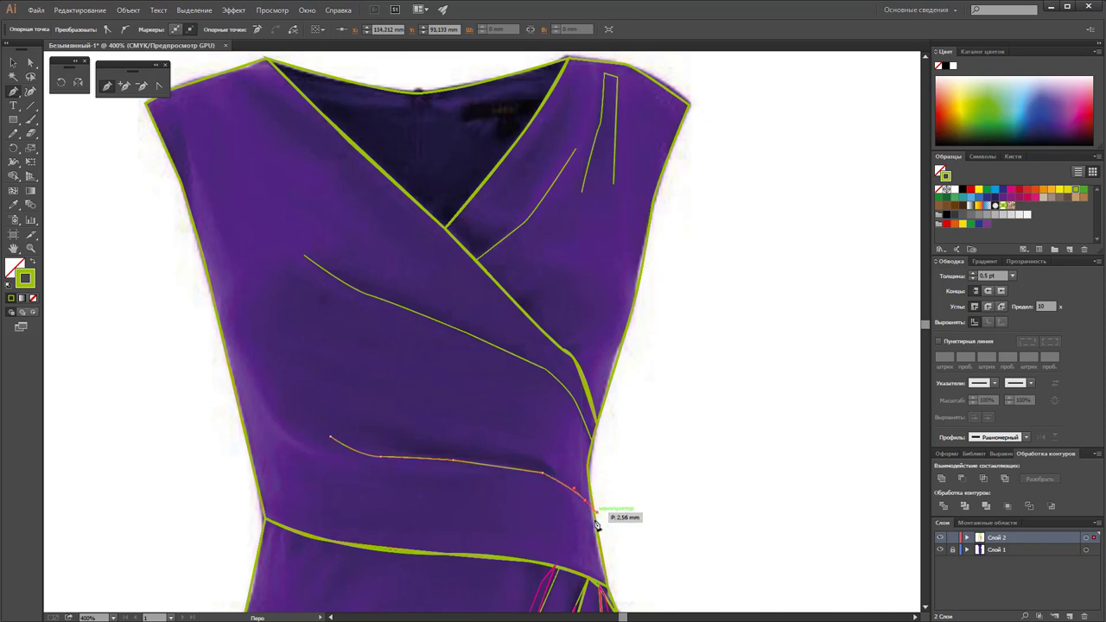
left_click(653, 507, "ctrl")
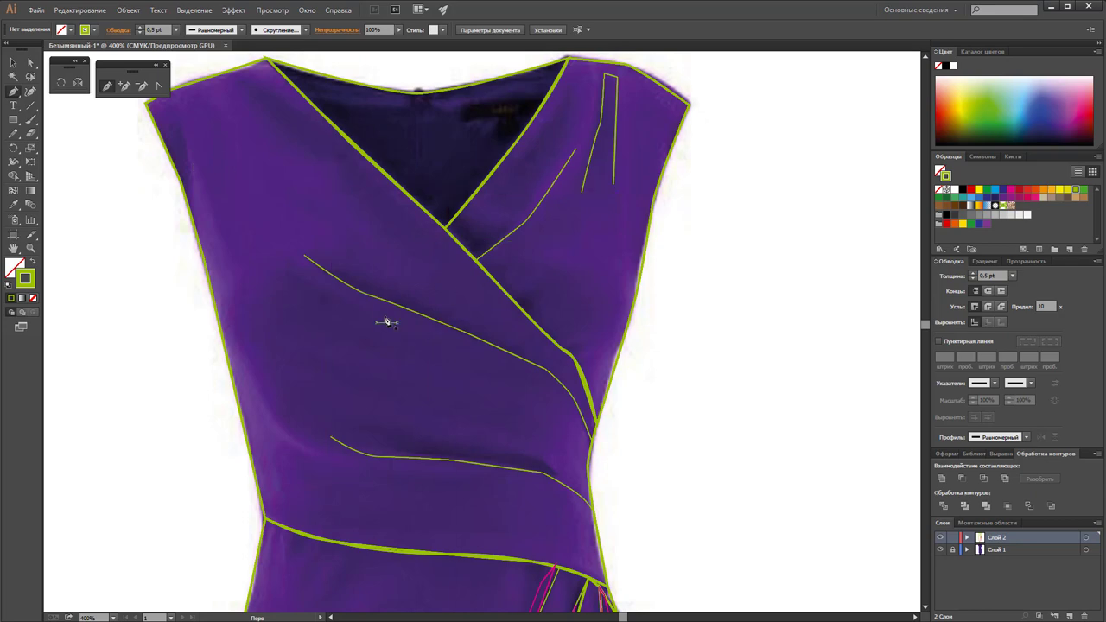
Draw a short green fold line at the wrap edge
left_click(512, 297)
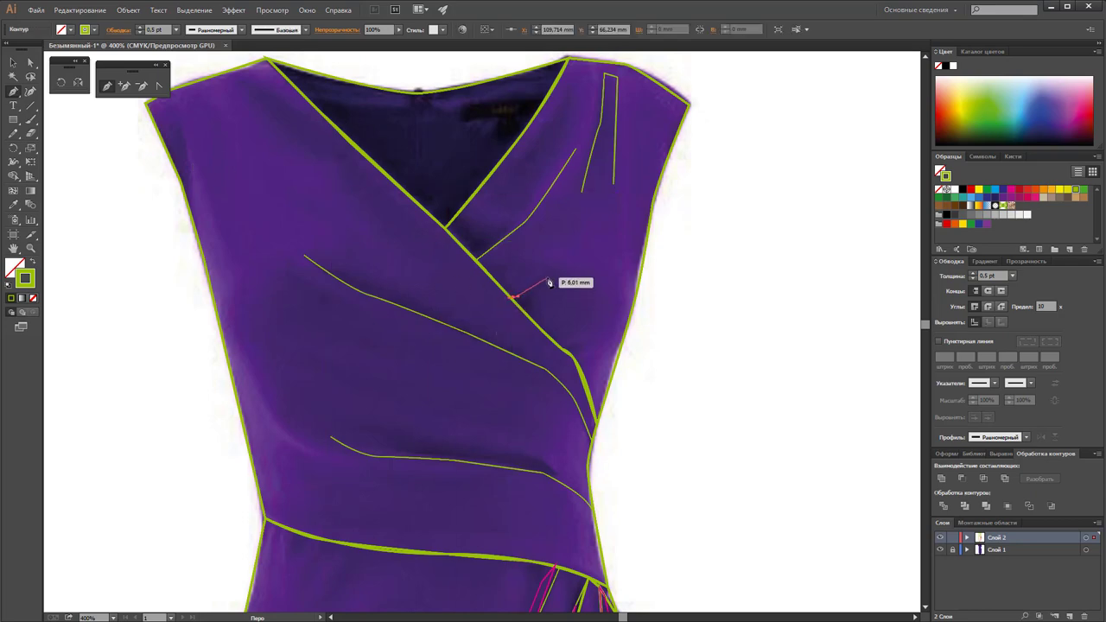
left_click(546, 278)
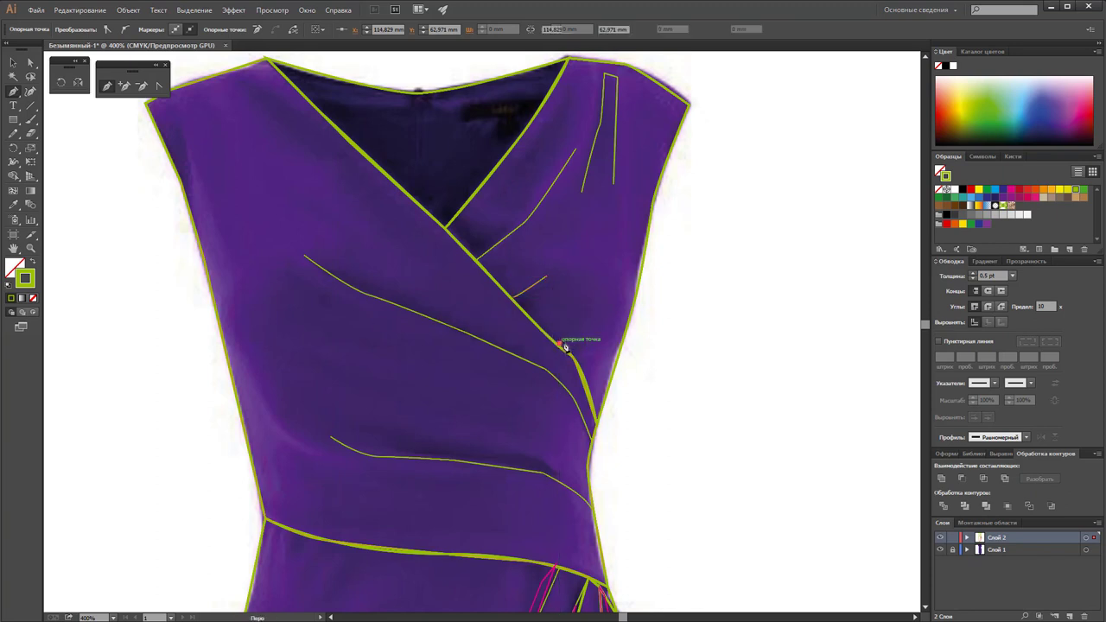
left_click(575, 345, "ctrl")
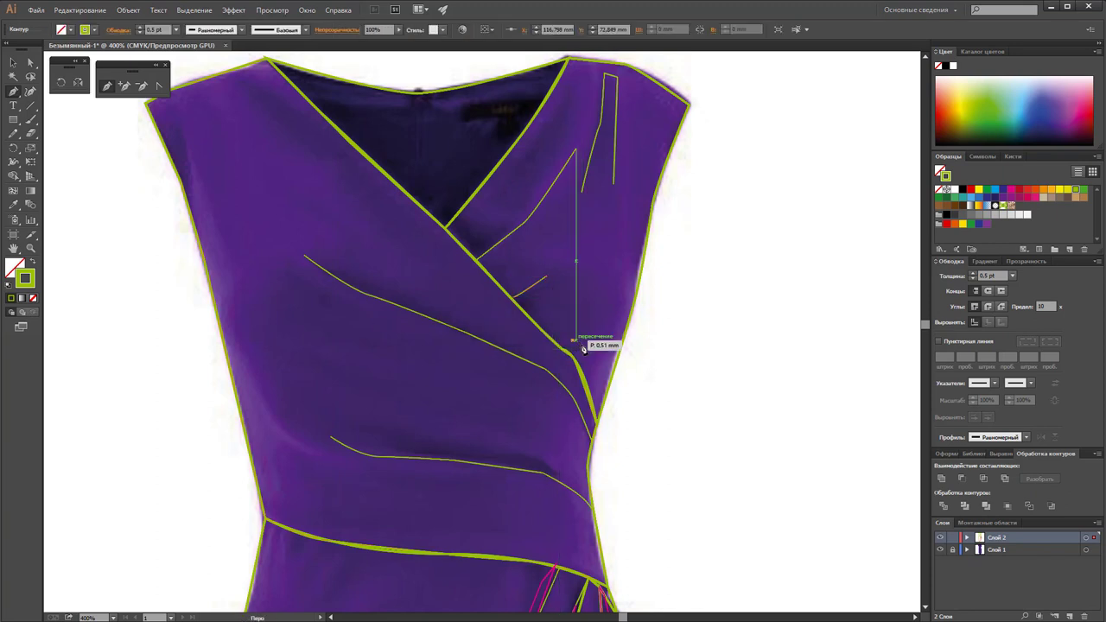
left_click(569, 345)
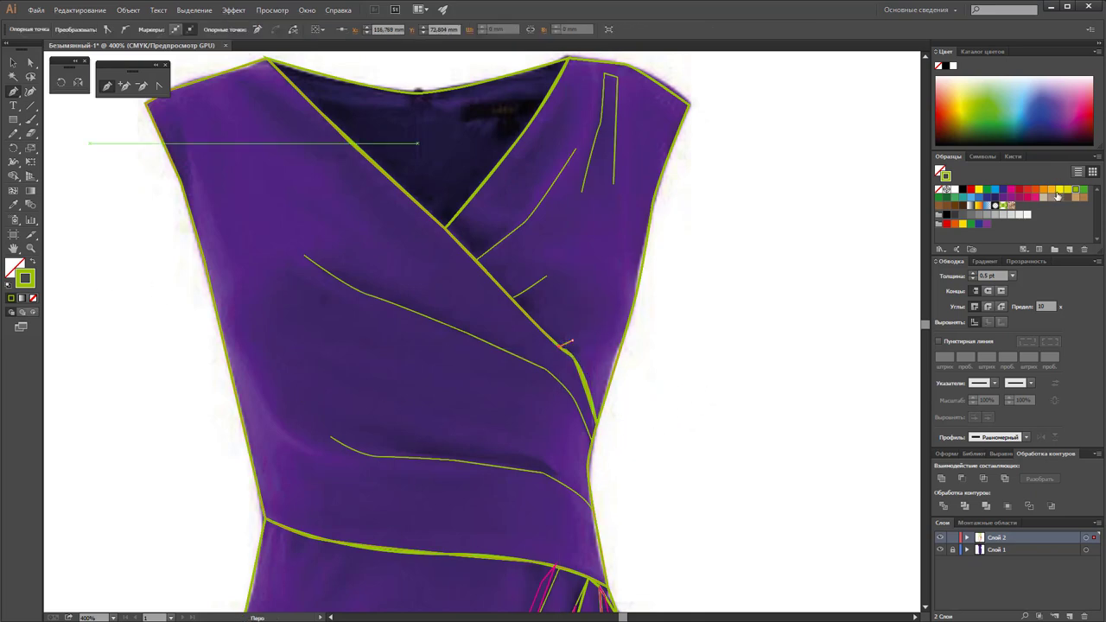
Switch the stroke to pink and trace a shadow along the lower fold to the side edge
left_click(1011, 190)
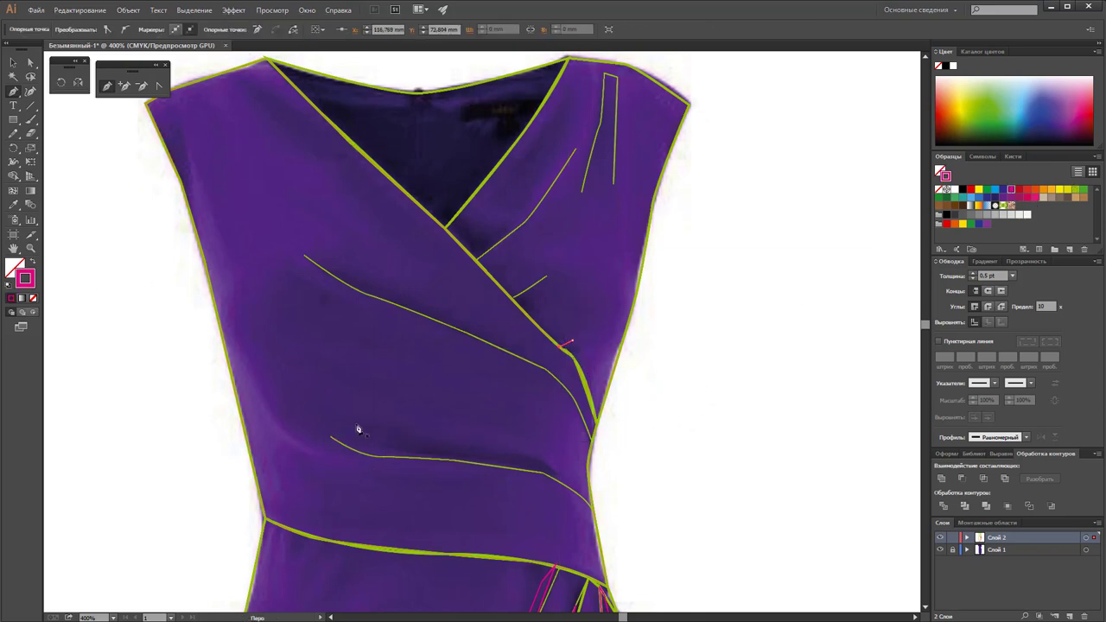
left_click(381, 437)
left_click(435, 446)
left_click(494, 453)
left_click(553, 466)
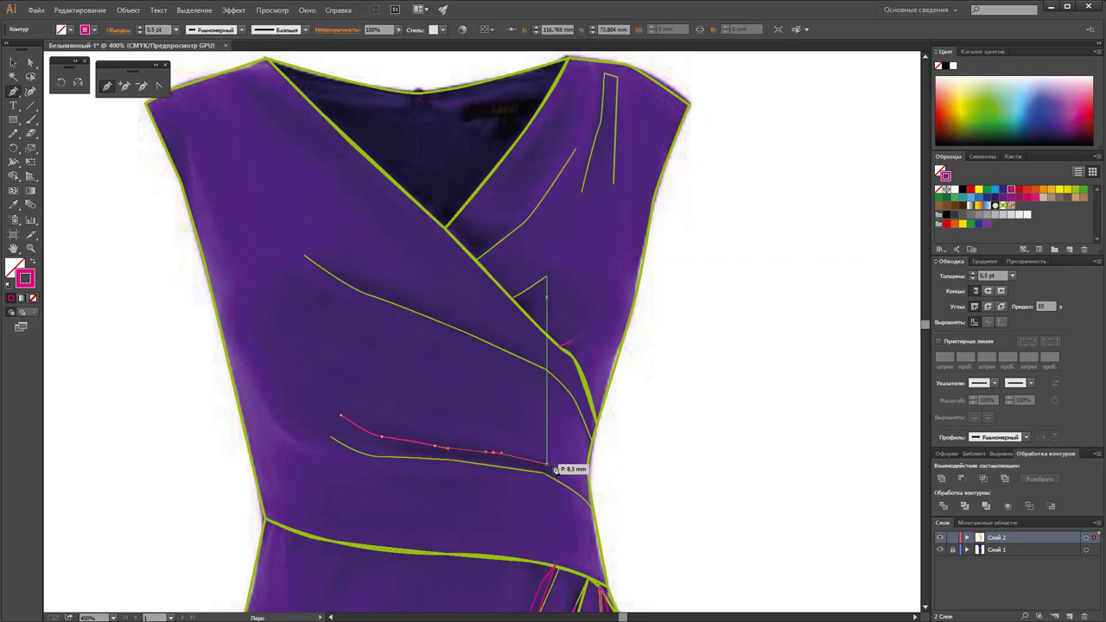
left_click(576, 492)
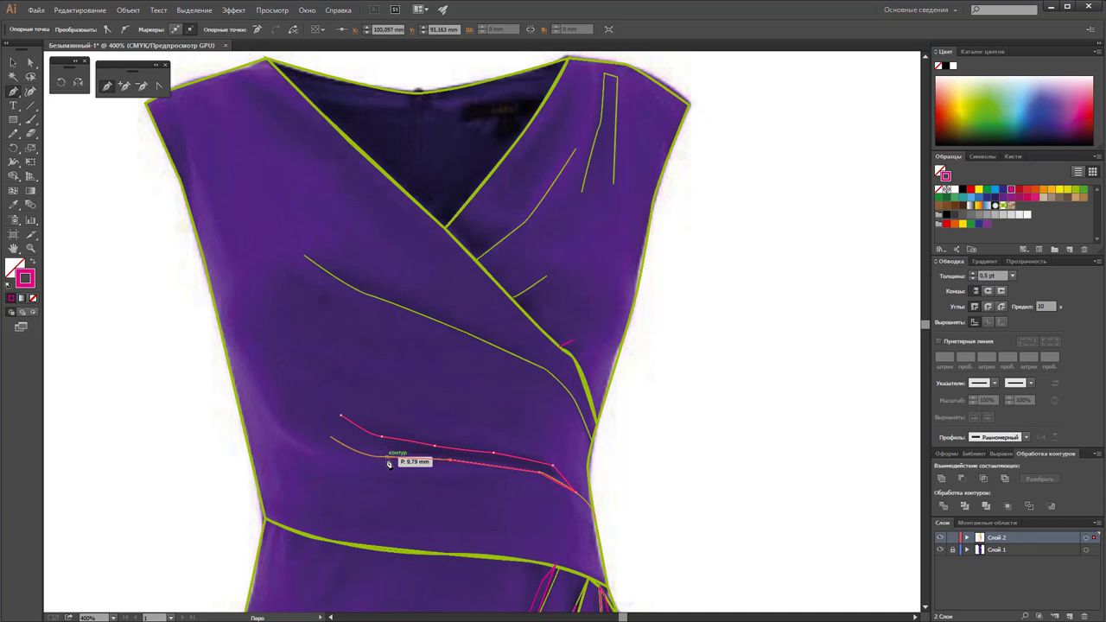
Extend the lower pink shadow up-left into a shape that rejoins the fold
left_click(350, 451, "ctrl")
left_click(351, 451)
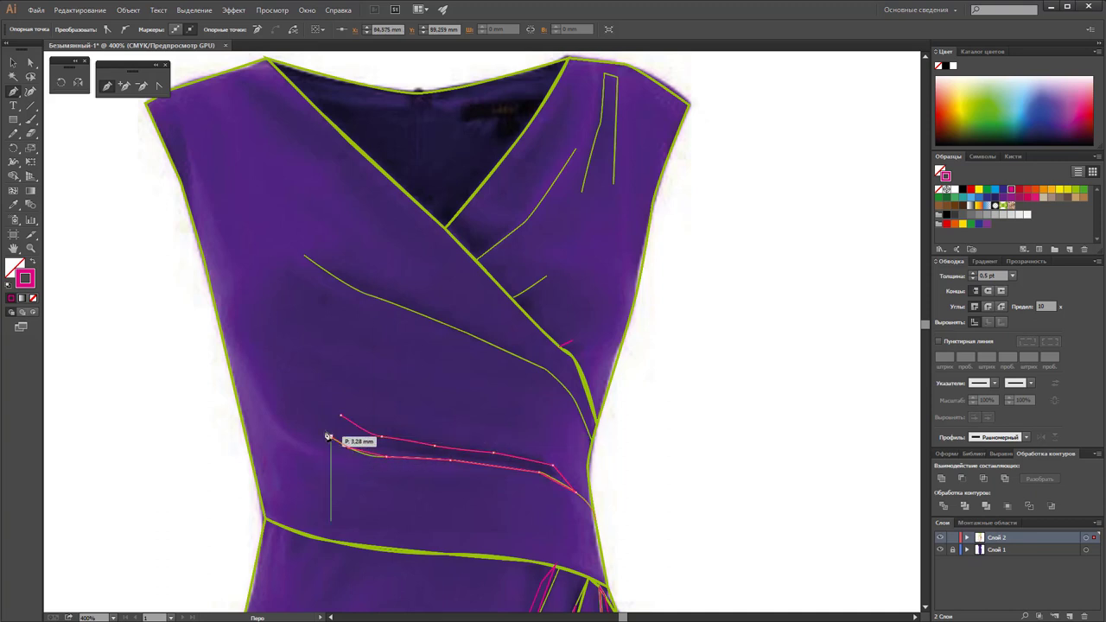
left_click(316, 424)
left_click(301, 379)
left_click(339, 413)
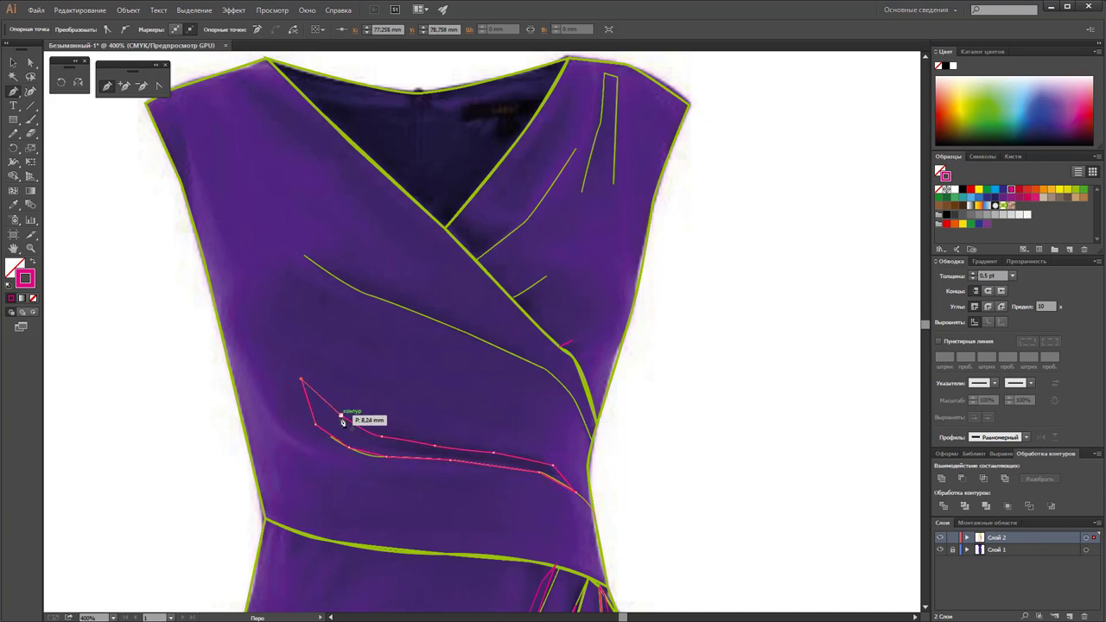
left_click(369, 435)
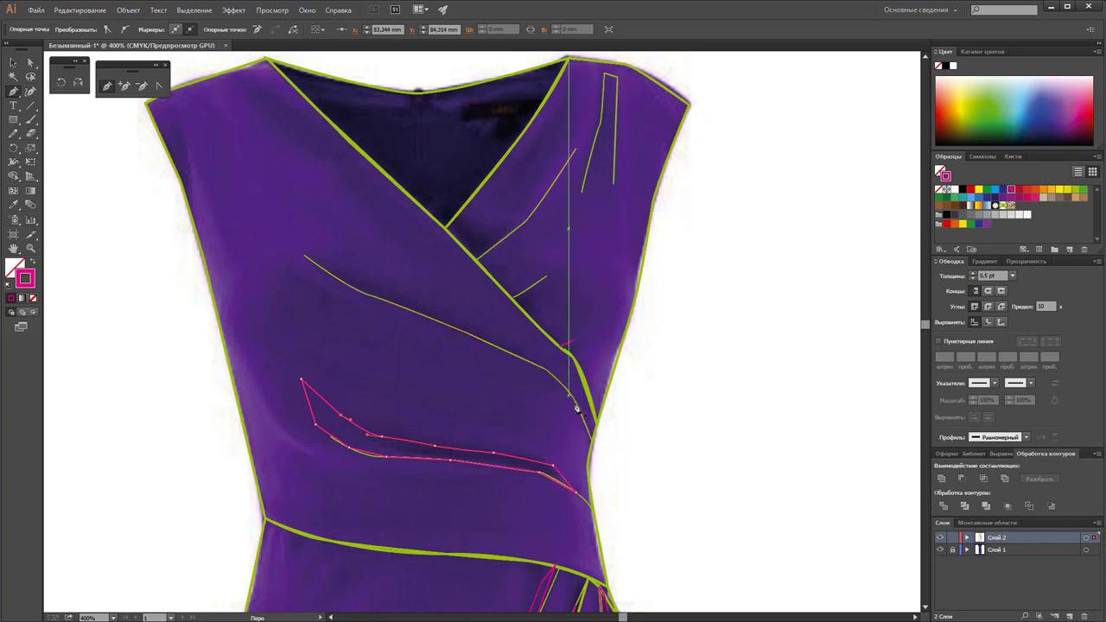
key("Escape")
Draw a pointed pink shadow along the upper fold from the chest to the wrap edge
left_click(540, 357)
left_click(493, 331)
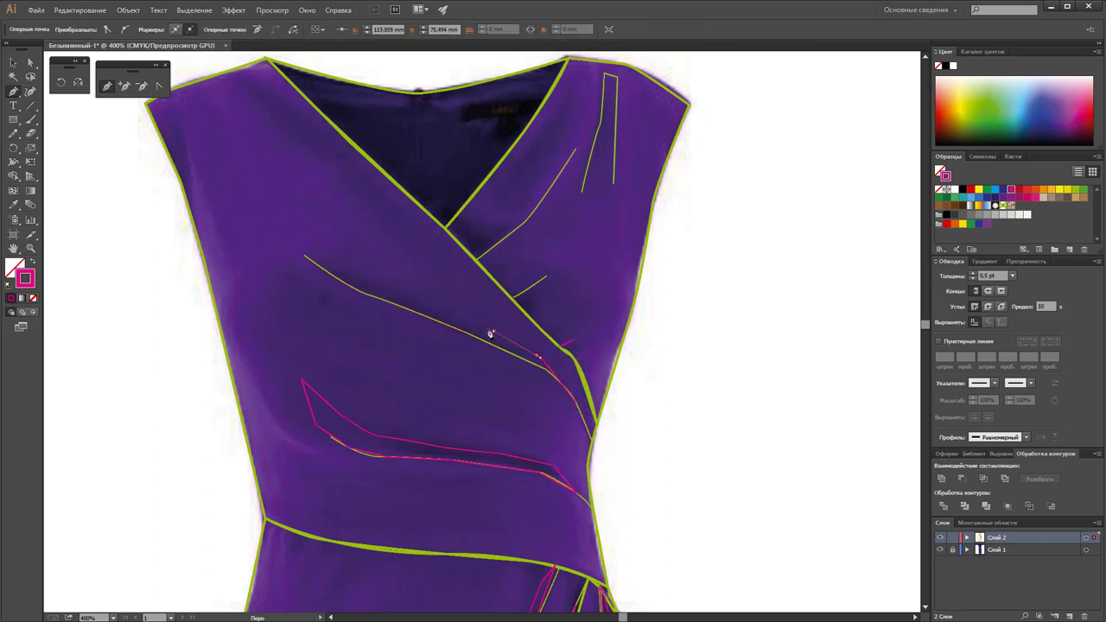
left_click(397, 289)
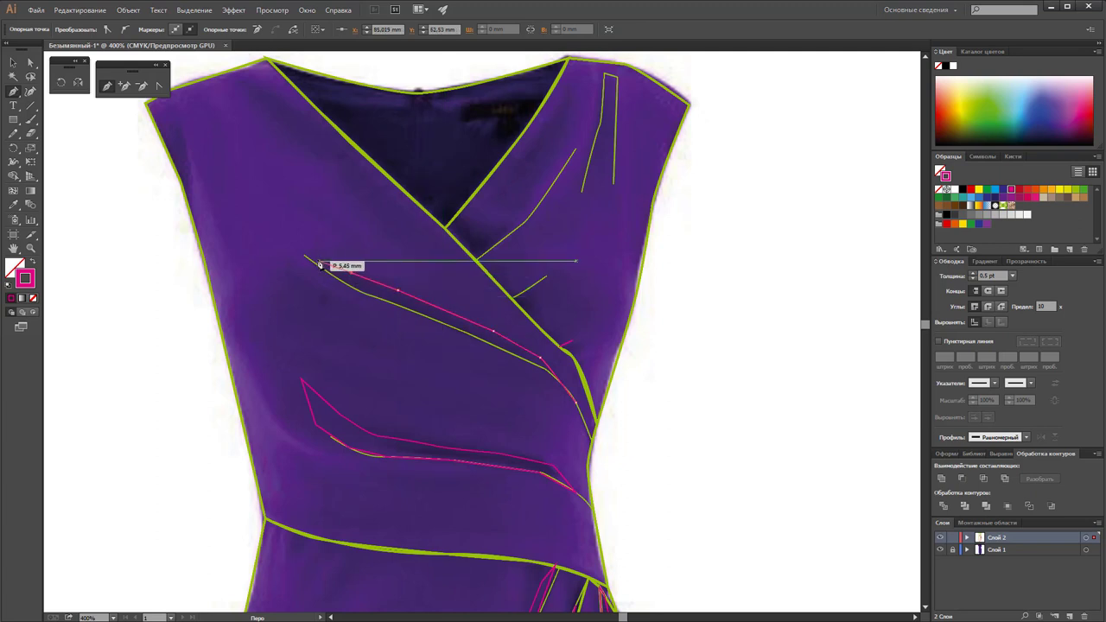
left_click(316, 262)
left_click(361, 292)
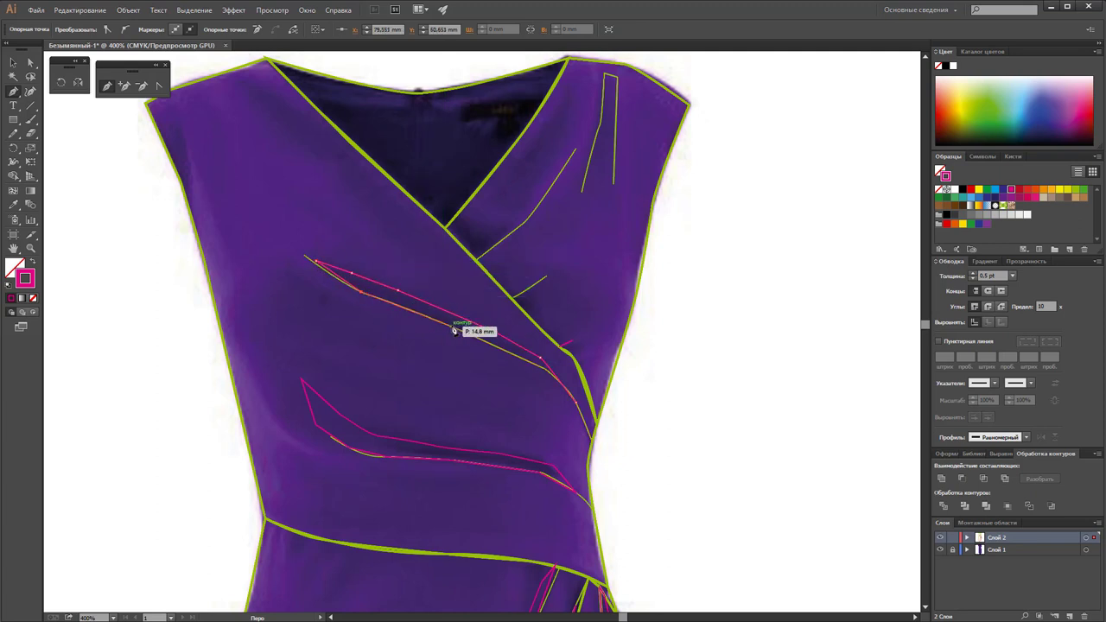
left_click(546, 369)
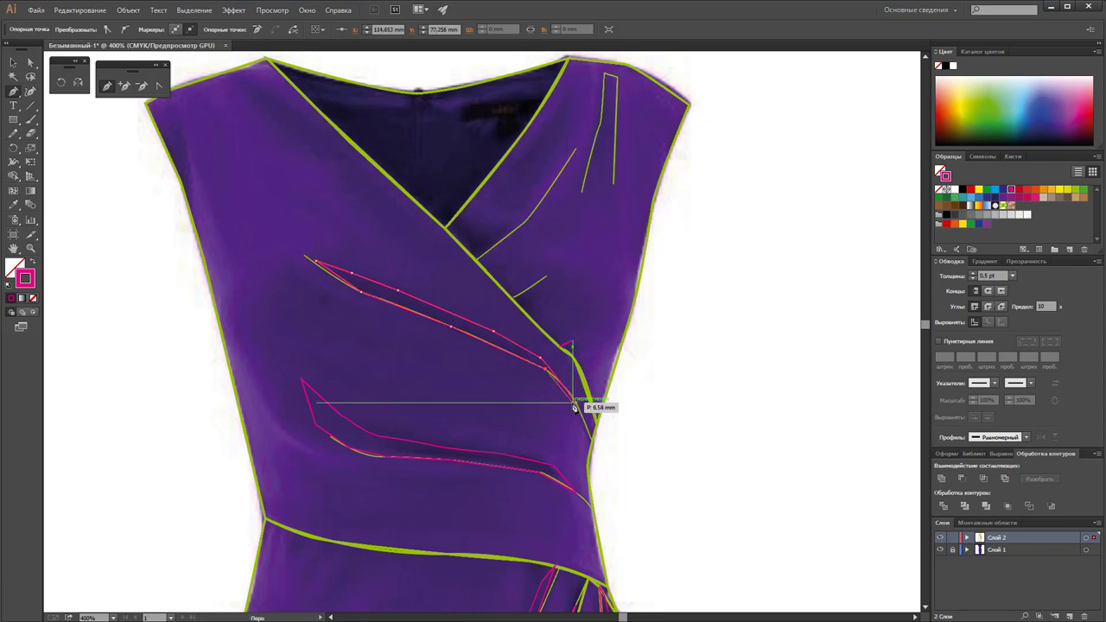
left_click(576, 403)
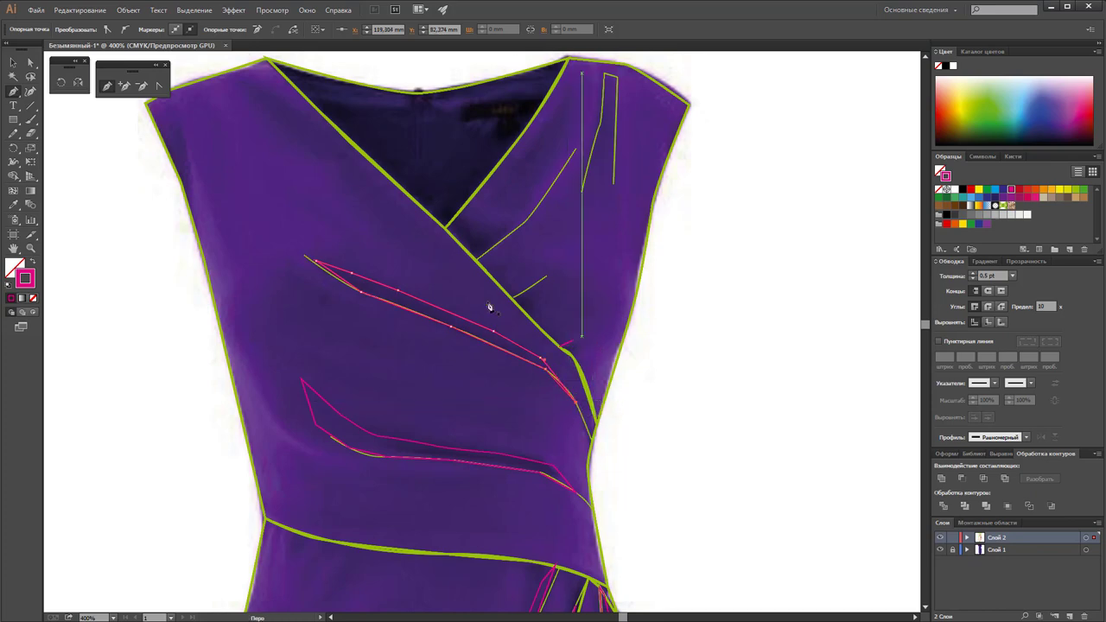
Draw a pink shadow inside the neckline up toward the shoulder, undoing the last segment
left_click(465, 213)
left_click(485, 231)
left_click(502, 228)
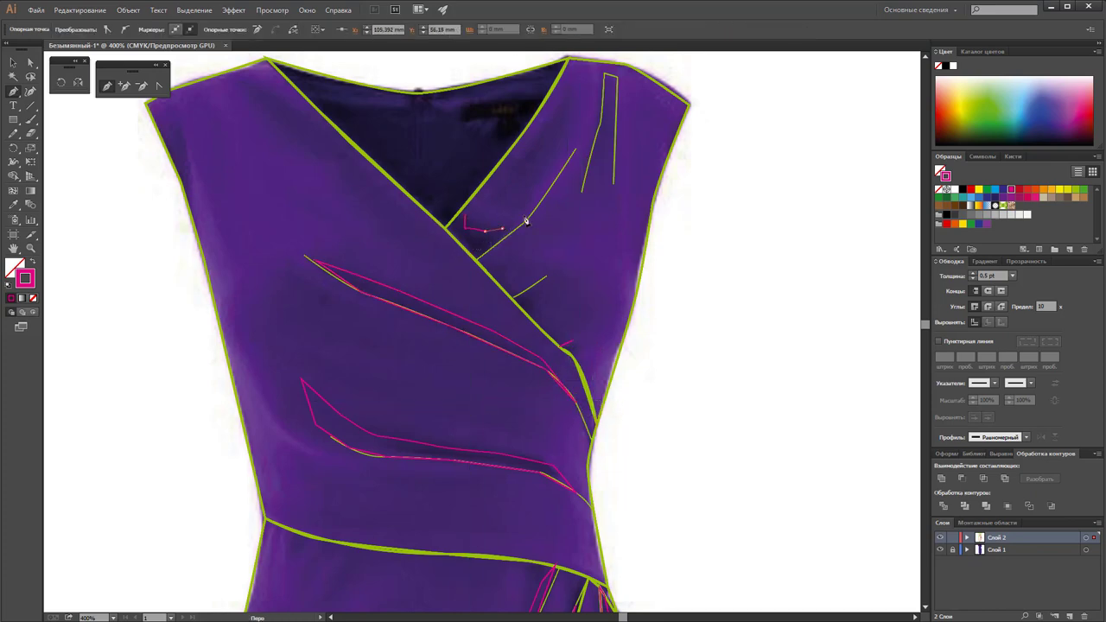
left_click(564, 169)
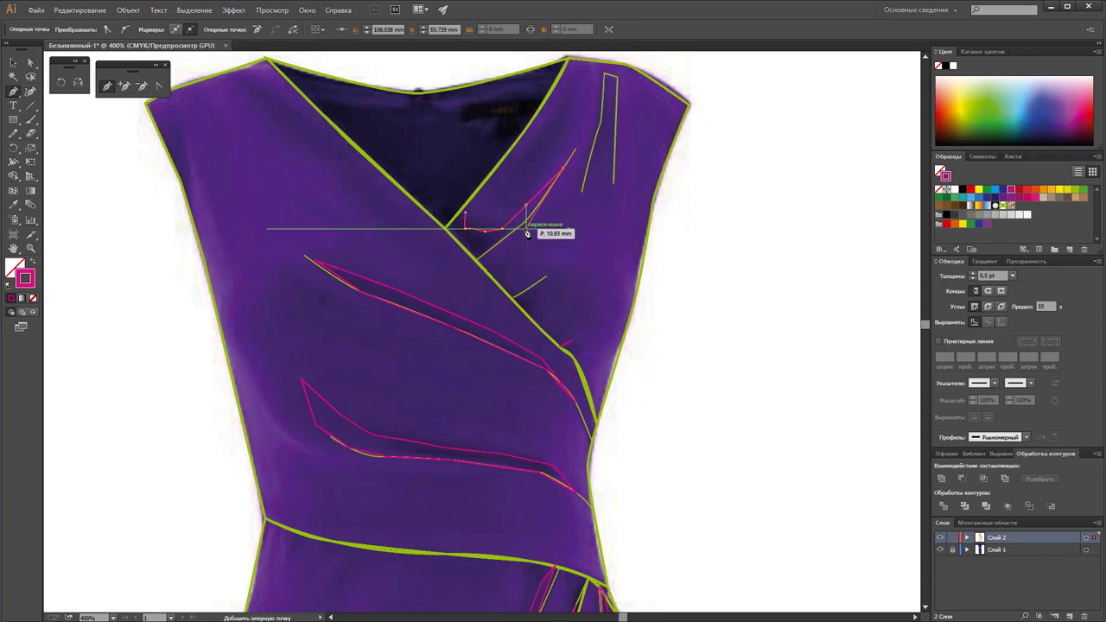
left_click(467, 255, "ctrl")
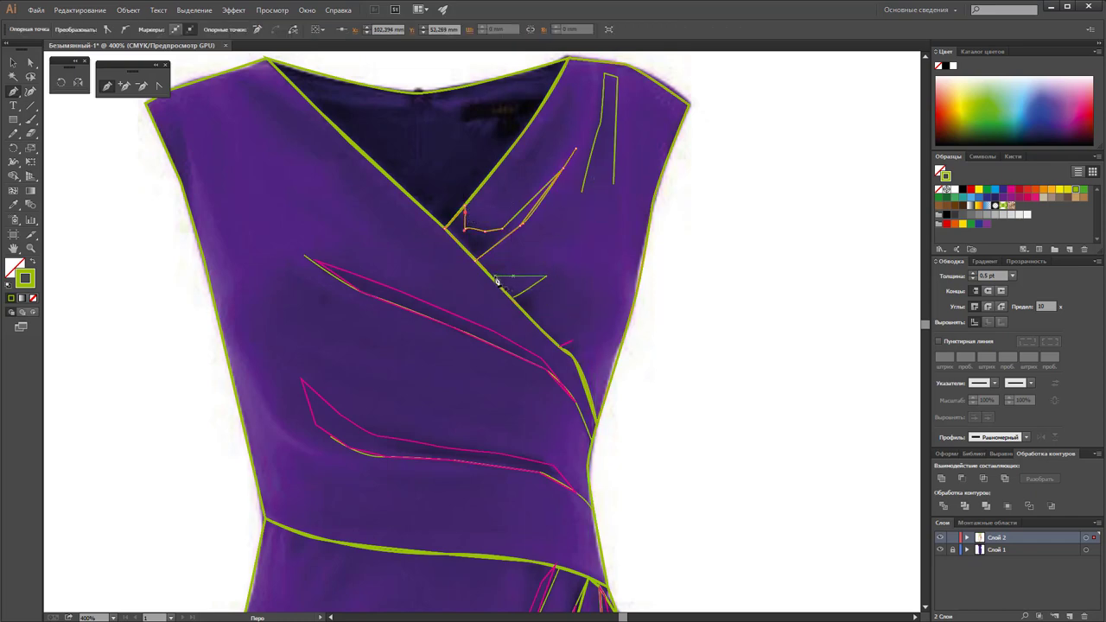
key("ctrl+z")
Add a jagged pink shadow down the wrap edge, then deselect it
left_click(524, 275)
left_click(539, 295)
left_click(558, 333)
left_click(561, 349)
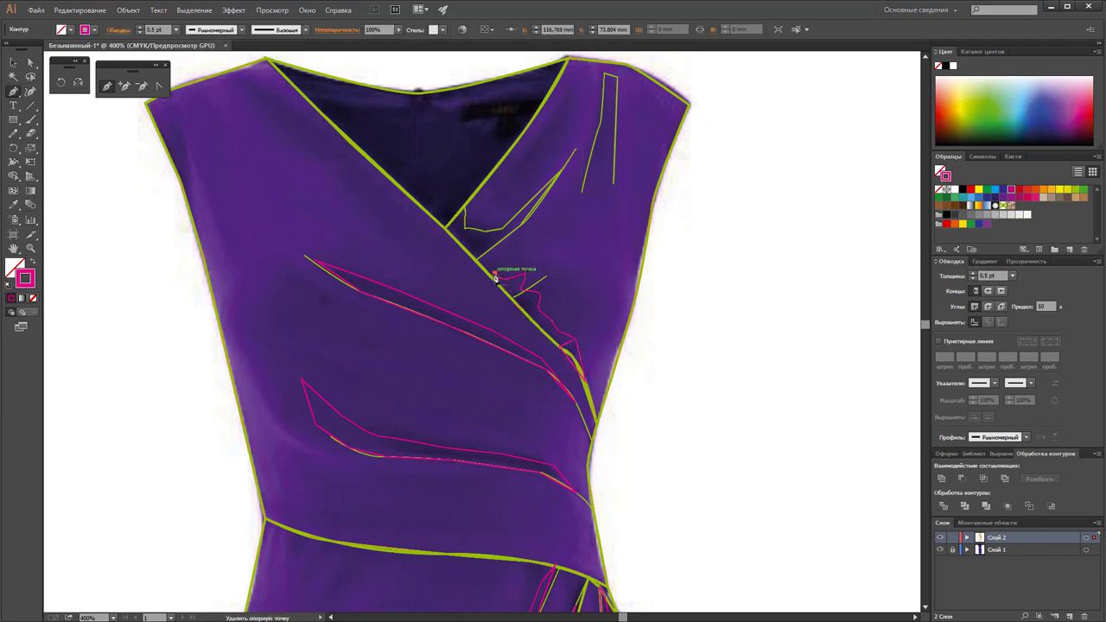
left_click(495, 274)
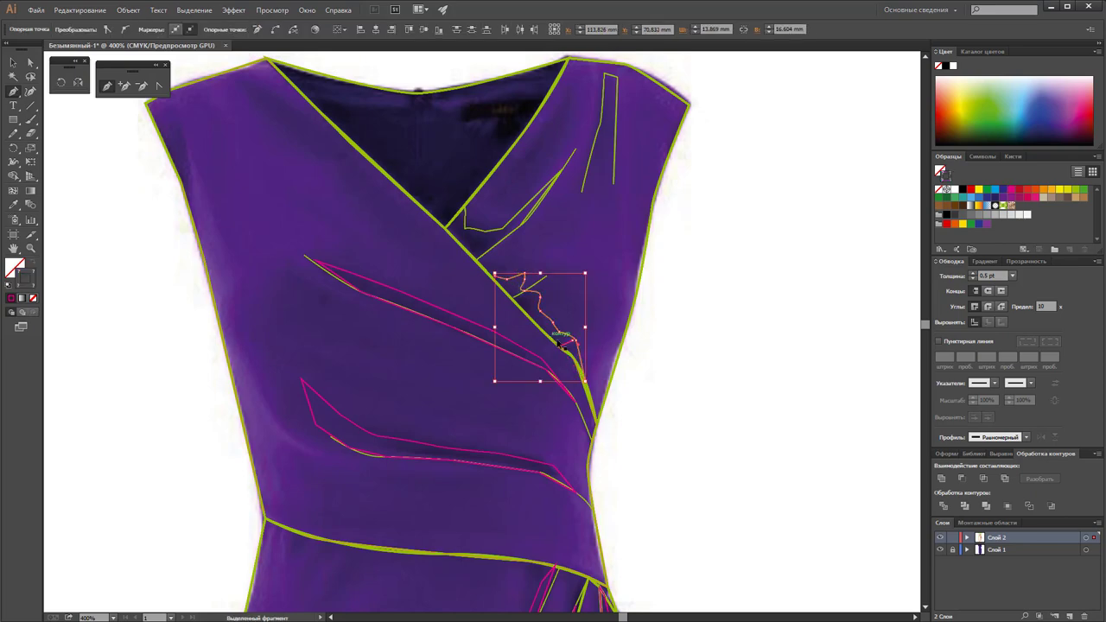
key("ctrl+shift+a")
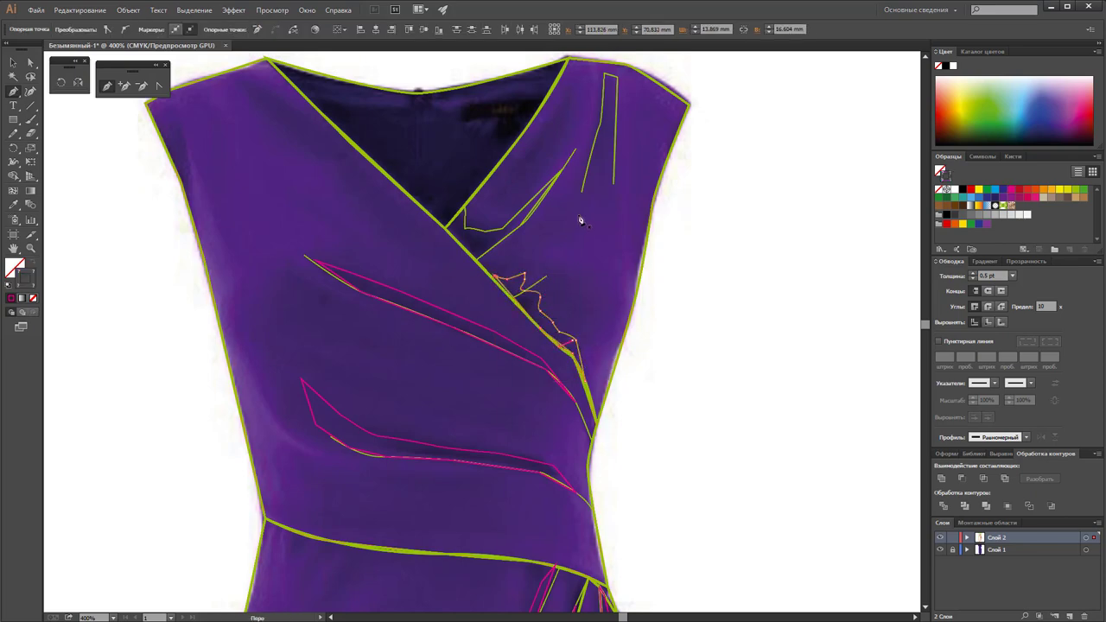
Draw a closed pink drape shape at the right shoulder
left_click(603, 63)
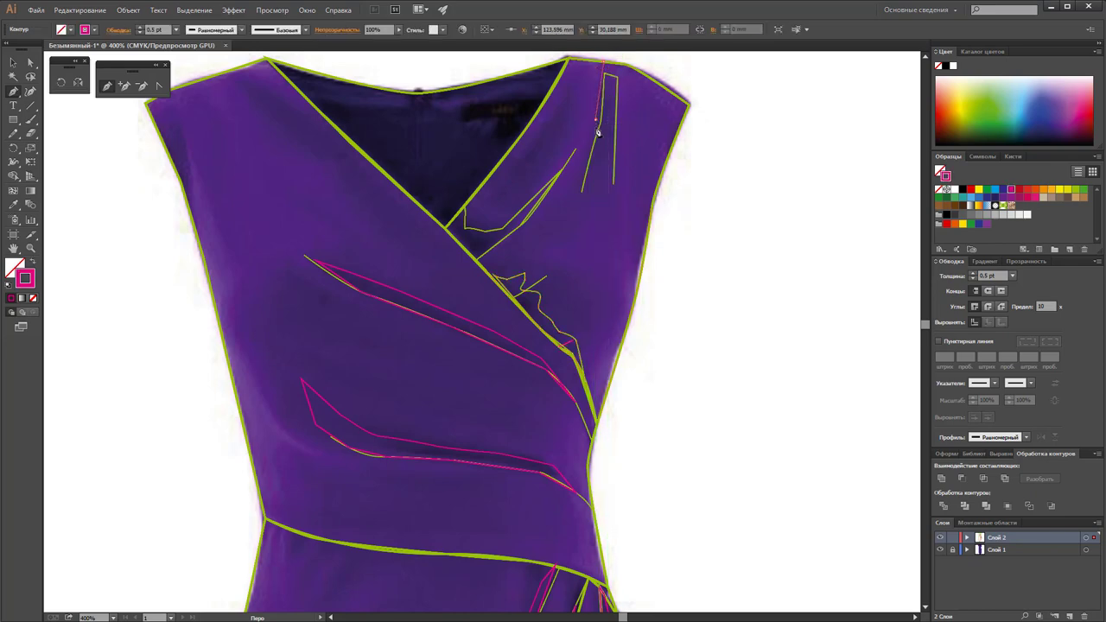
left_click(573, 231)
left_click(596, 201)
left_click(603, 221)
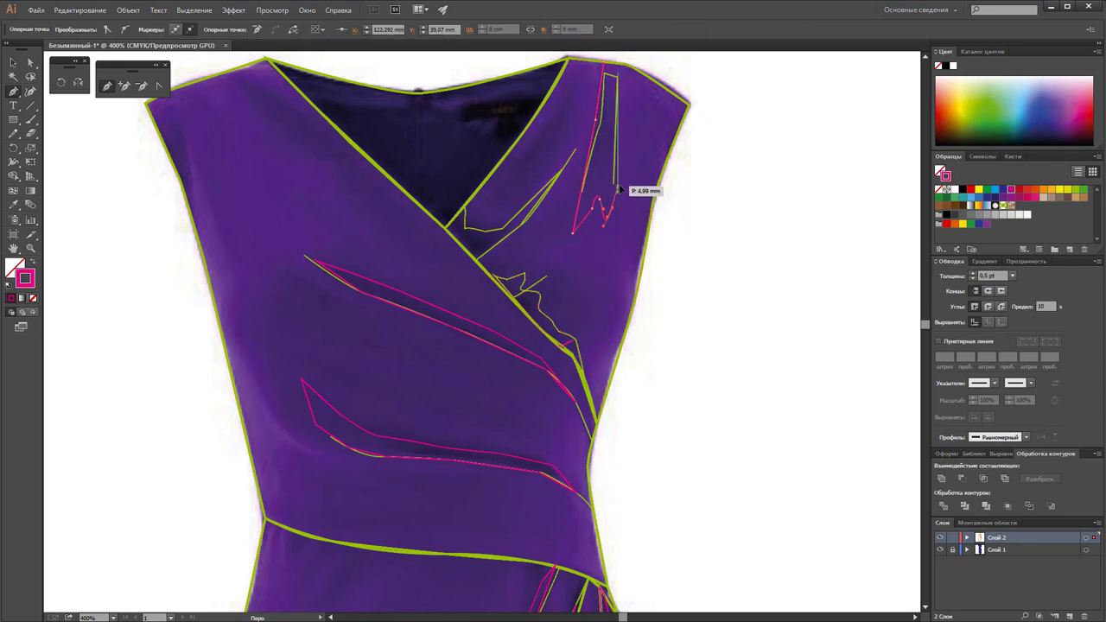
left_click(617, 185)
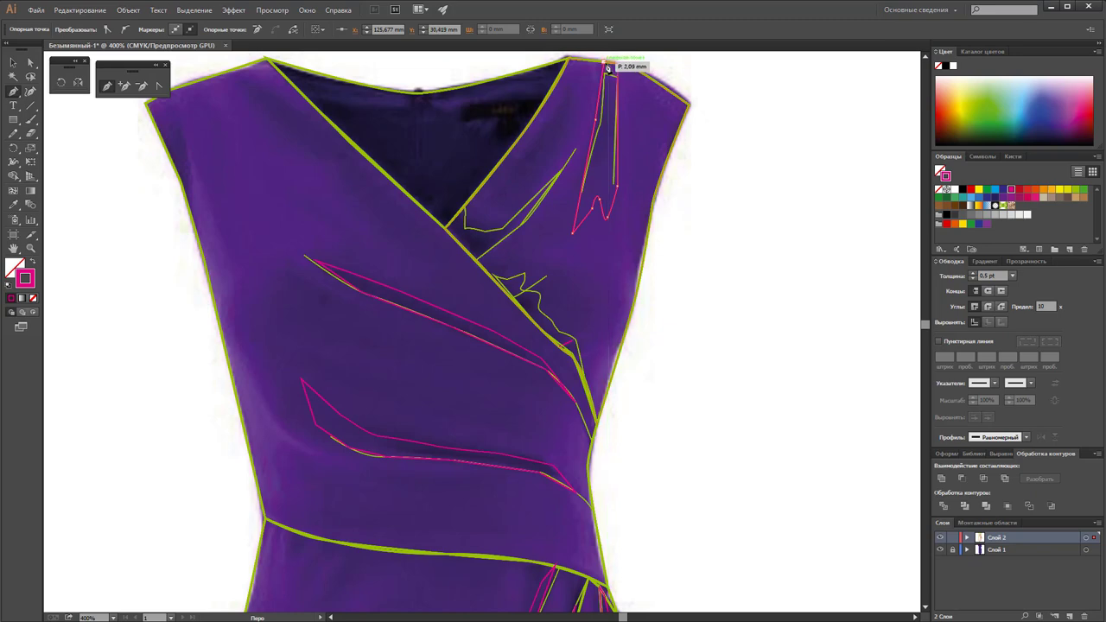
left_click(608, 68)
Draw a second closed pink drape beside the neckline, running down toward it
left_click(576, 87)
left_click(567, 125)
left_click(560, 137)
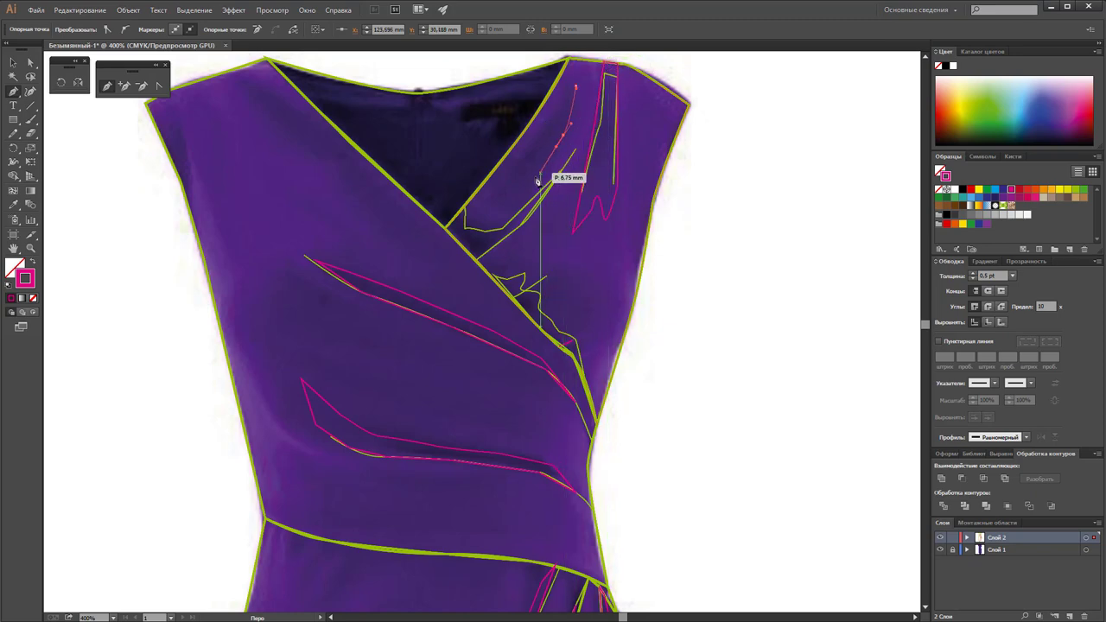
left_click(534, 179)
left_click(488, 213)
left_click(529, 160)
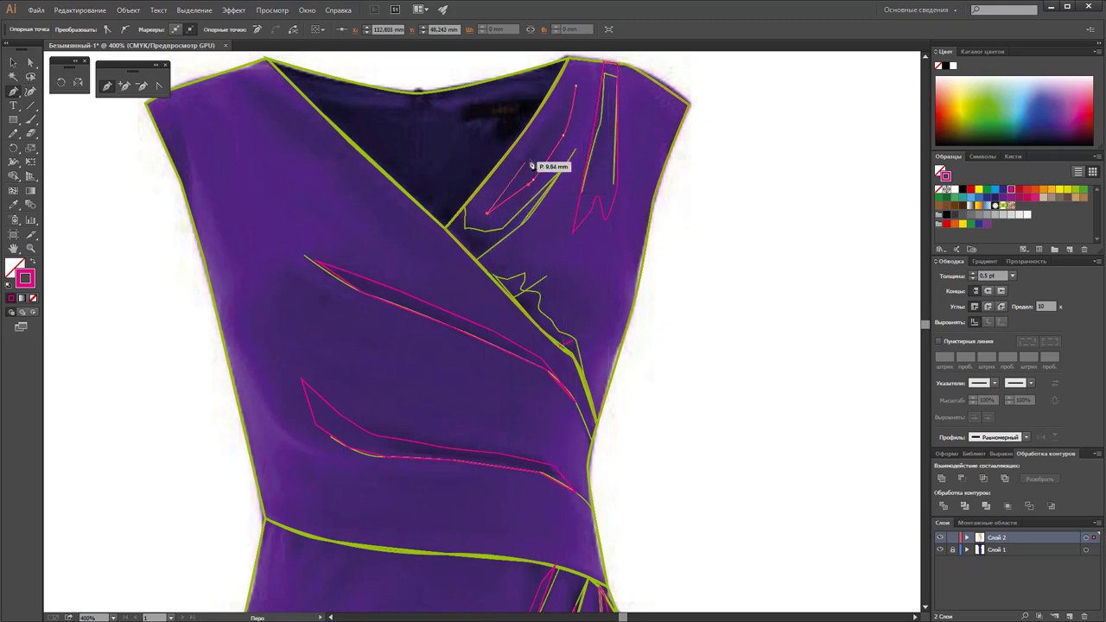
left_click(576, 88)
Draw a closed pink drape along the left neckline down to the wrap crossing
left_click(305, 128)
left_click(377, 196)
left_click(431, 251)
left_click(490, 293)
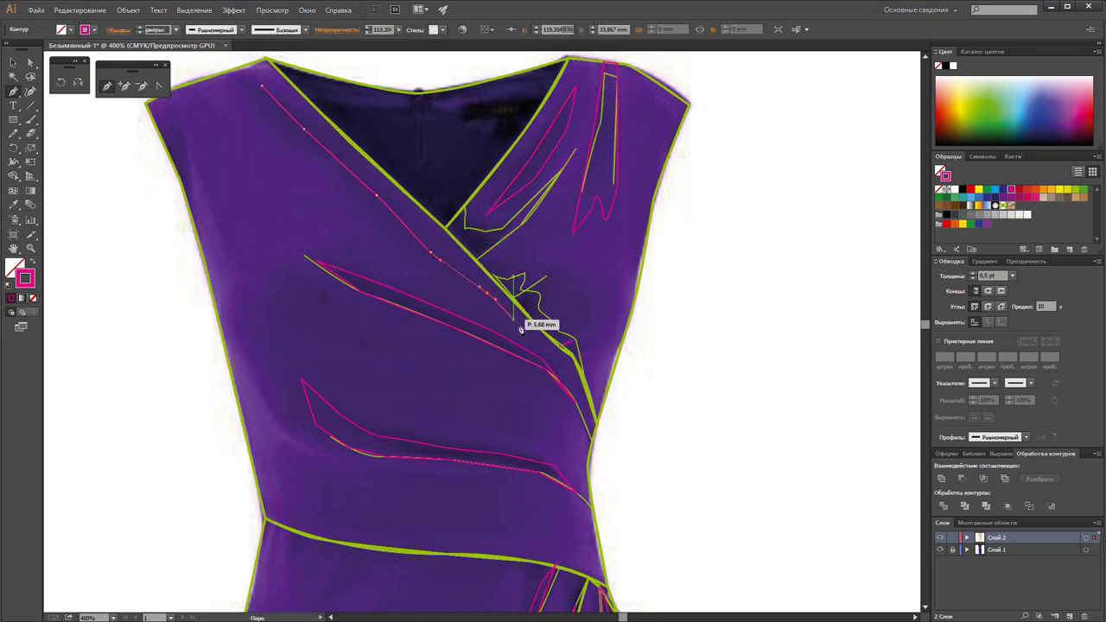
left_click(523, 330)
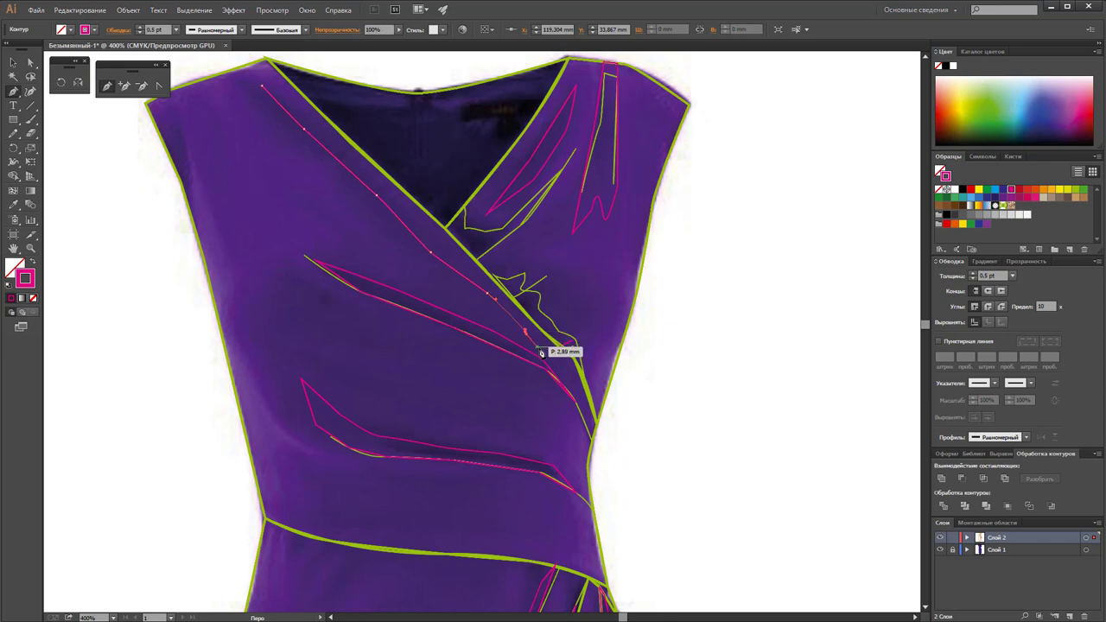
left_click(374, 241)
left_click(349, 202)
left_click(261, 85)
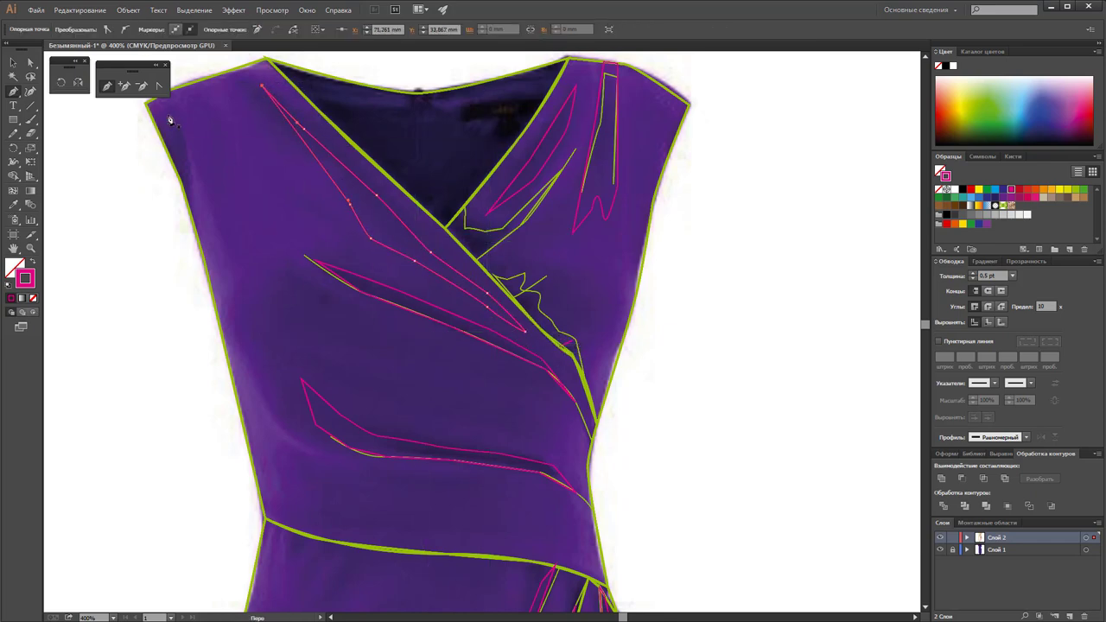
Draw a closed pink shadow shape along the left armhole
left_click(176, 104)
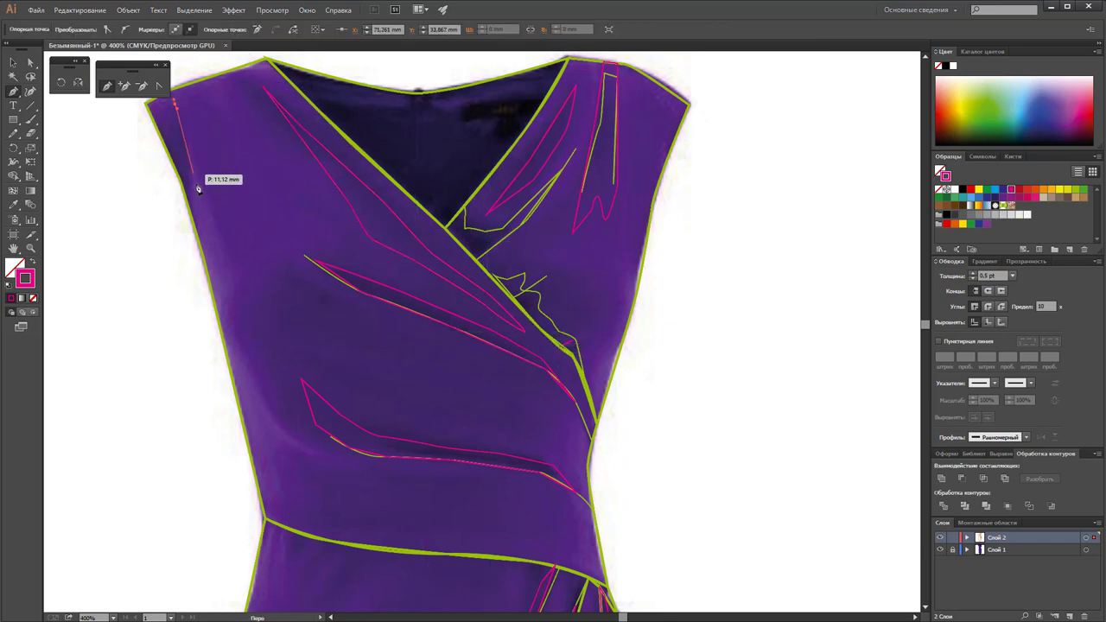
left_click(201, 242)
left_click(199, 197)
left_click(183, 162)
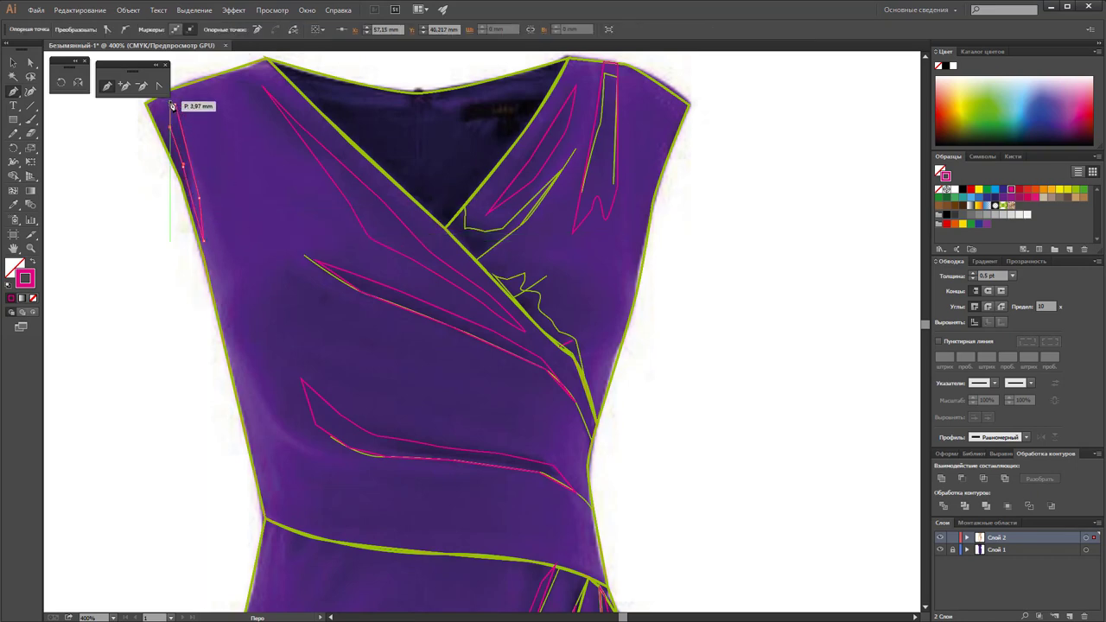
left_click(176, 108)
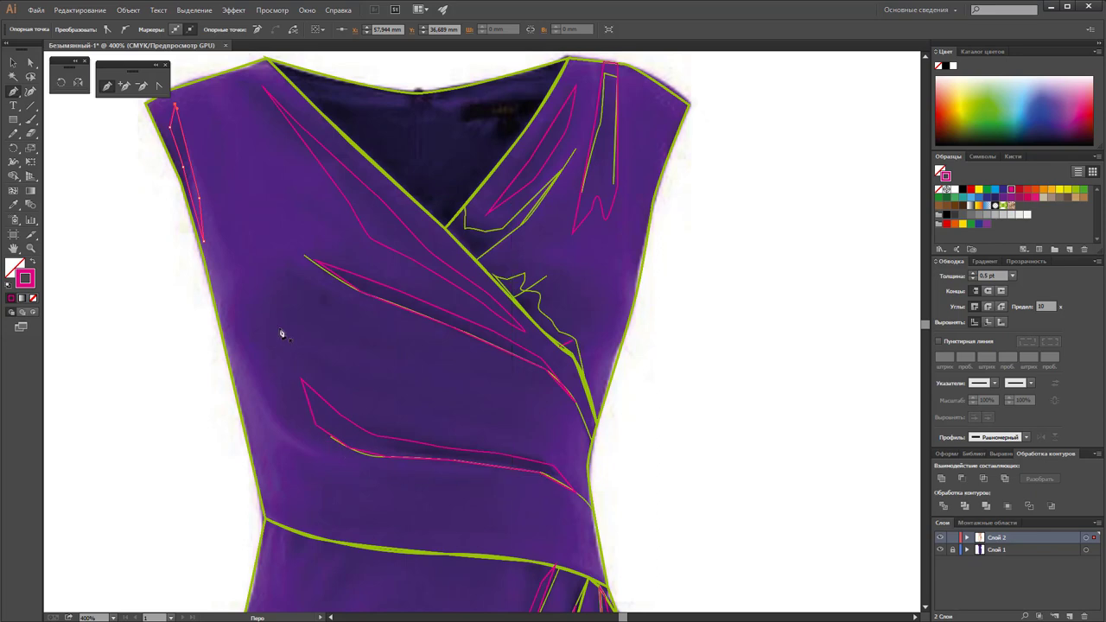
Trace the lower bodice pink drape down the left side and along the waist
left_click(262, 283)
left_click(243, 305)
left_click(258, 380)
left_click(273, 418)
left_click(297, 437)
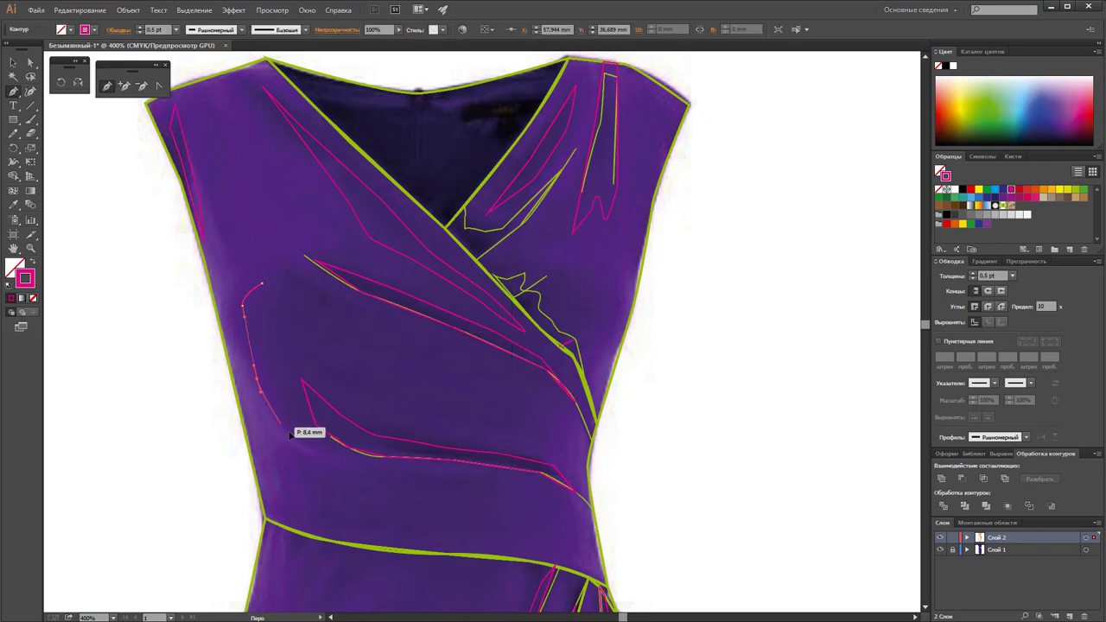
left_click(355, 462)
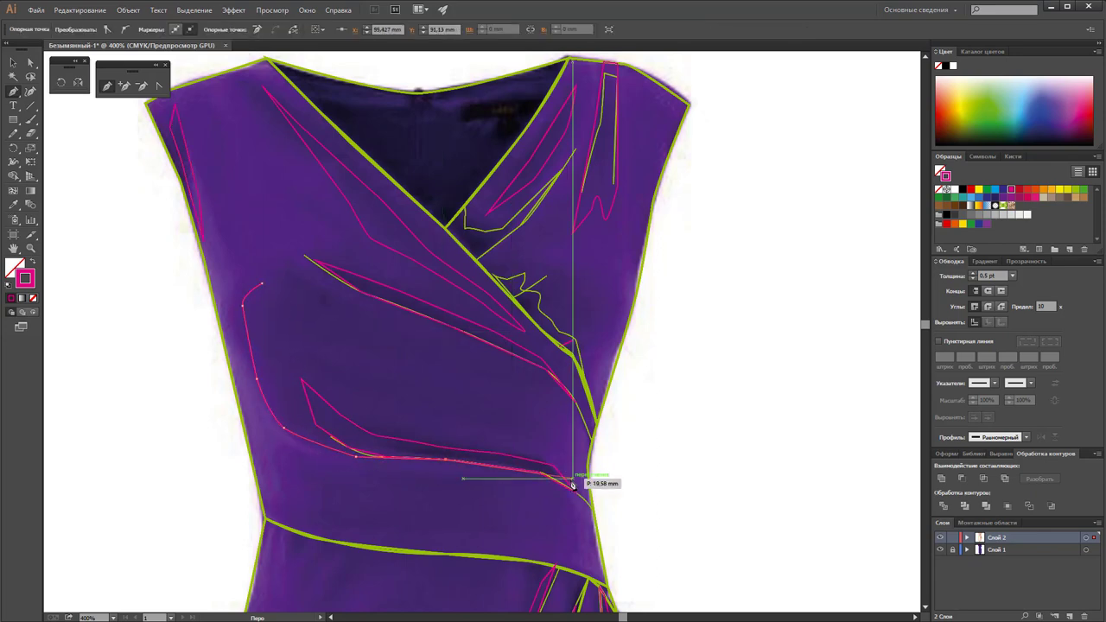
Close the lower bodice drape up the right side, then deselect it
left_click(540, 439)
left_click(499, 411)
left_click(519, 393)
left_click(533, 365)
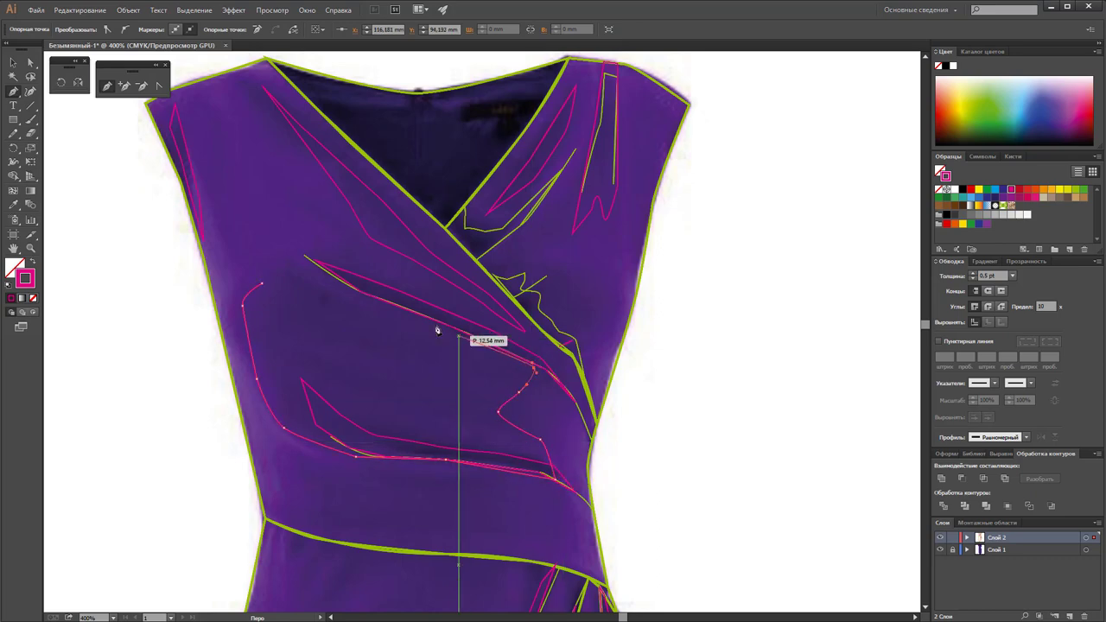
left_click(304, 259)
left_click(262, 283)
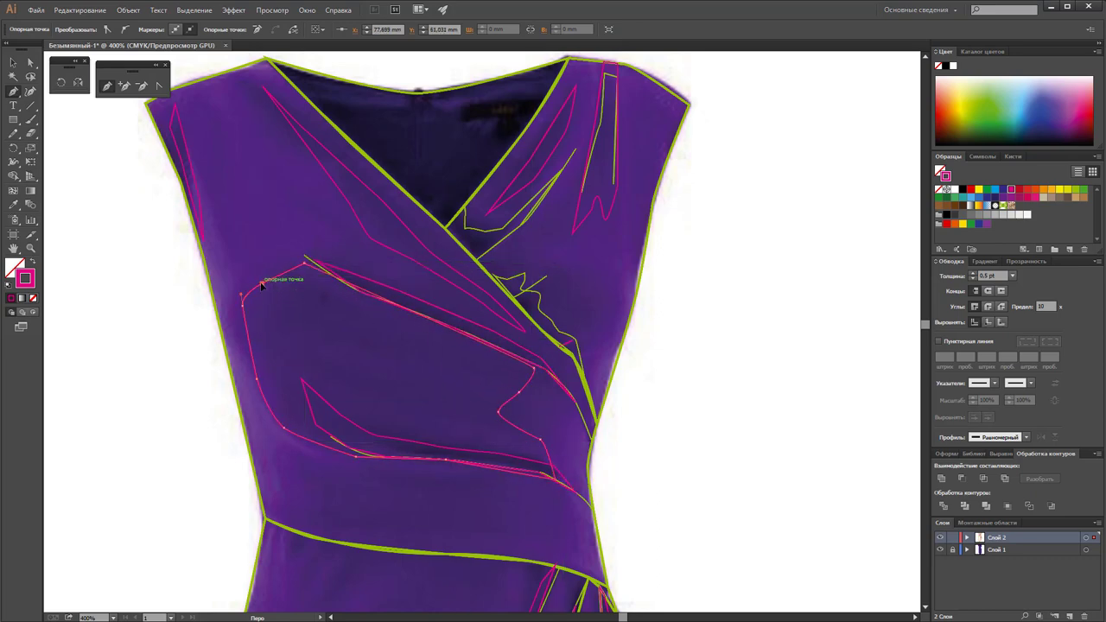
left_click(13, 63)
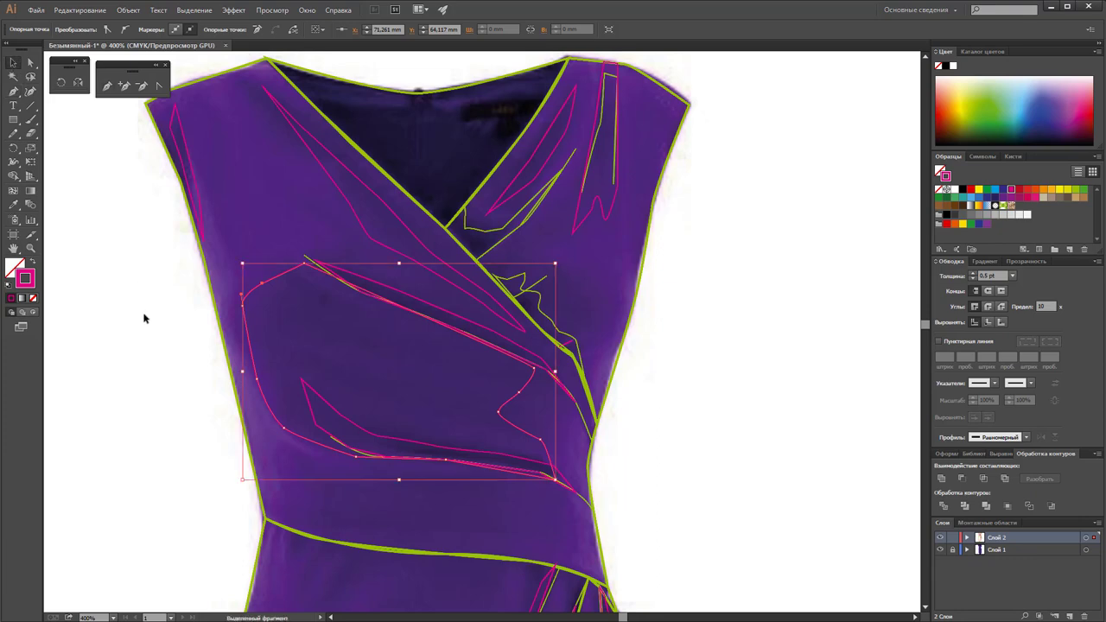
left_click(143, 316)
Draw a closed pink drape shape over the left hip just below the waist seam
scroll(456, 352, "down", 2)
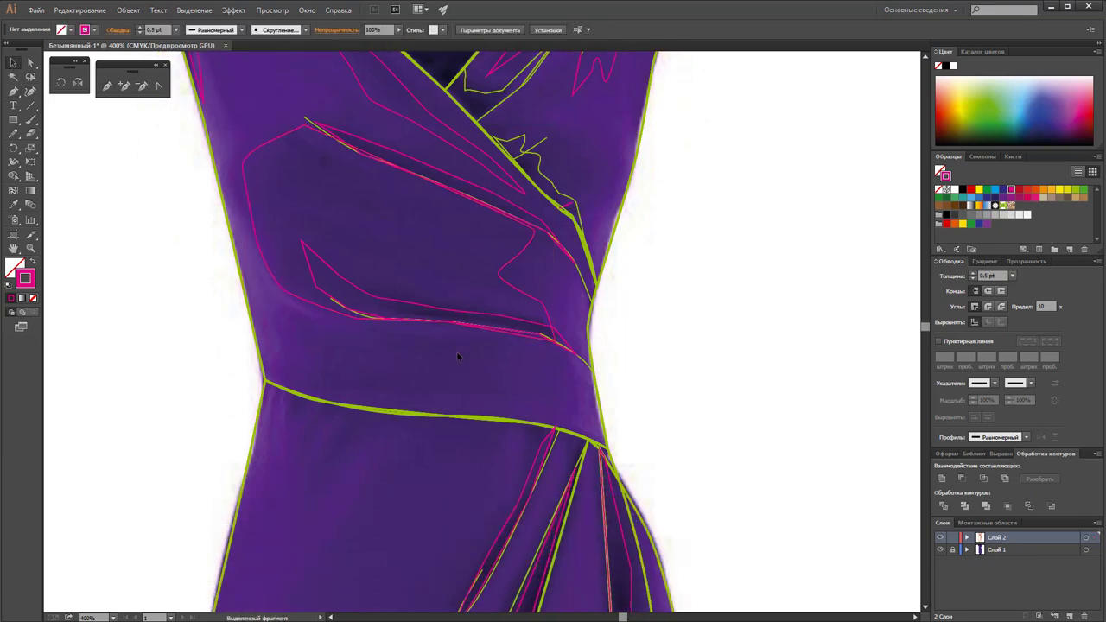
scroll(464, 307, "down", 4)
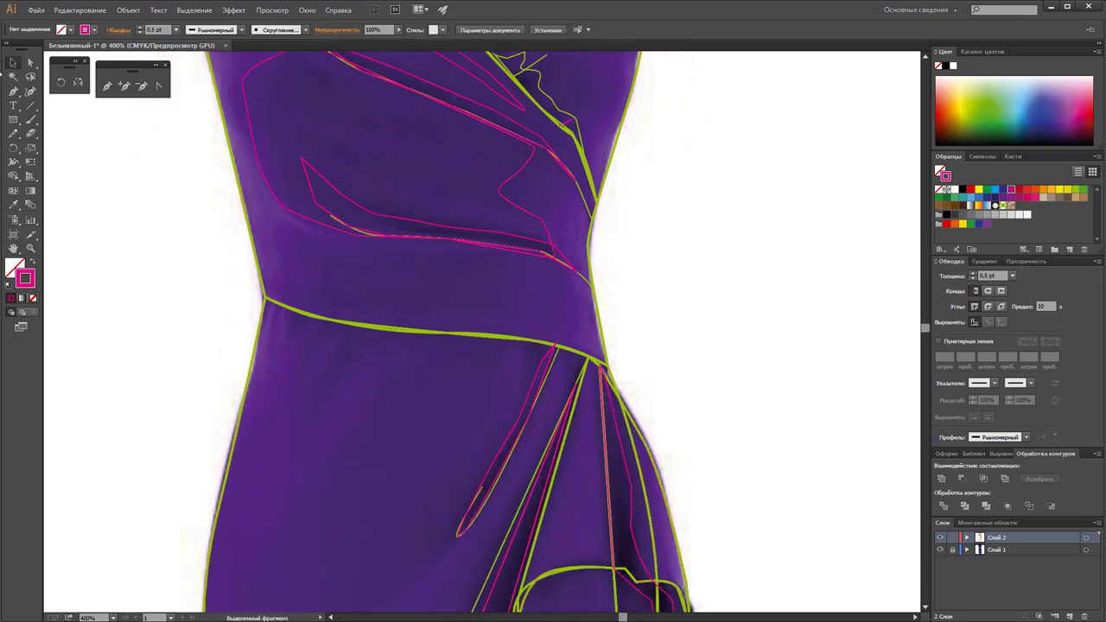
left_click(106, 90)
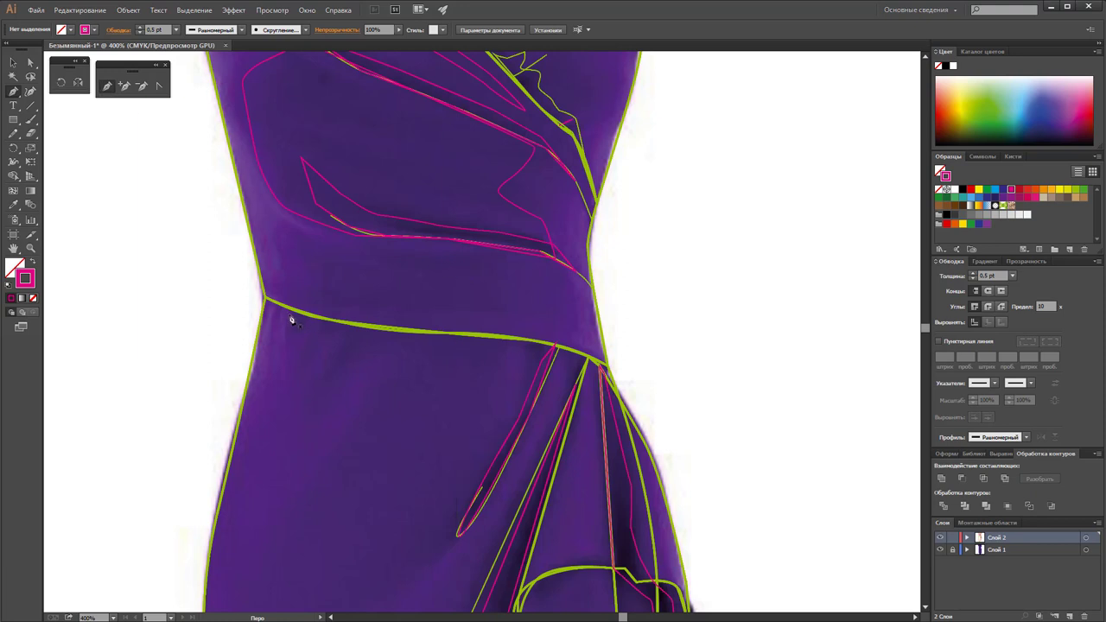
left_click(321, 333)
left_click(421, 352)
left_click(378, 415)
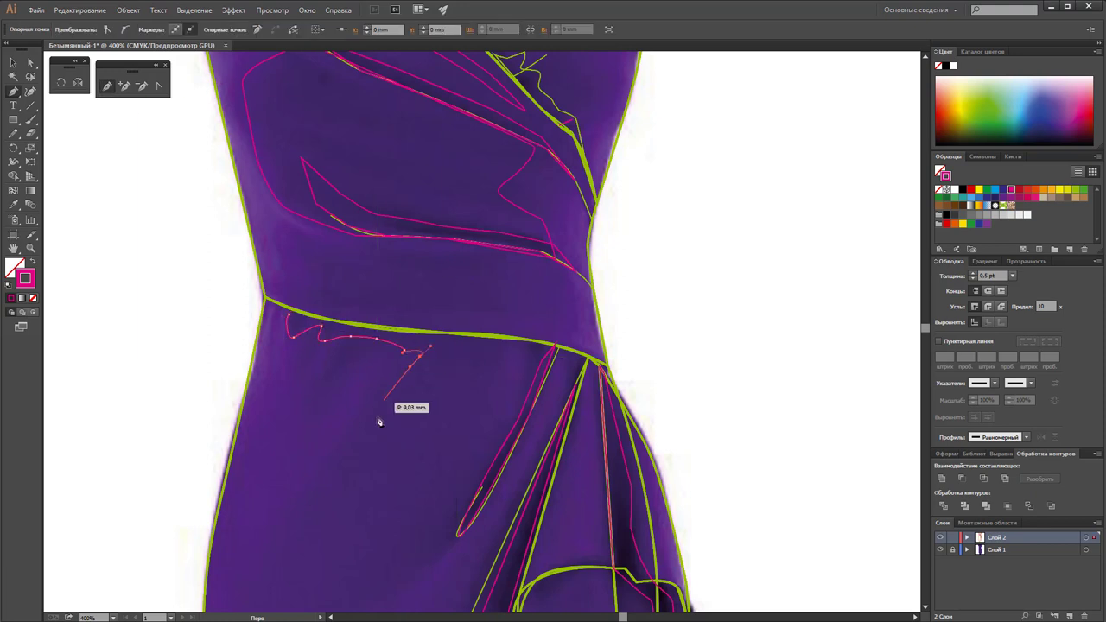
left_click_drag(438, 537, 320, 537)
left_click(507, 391)
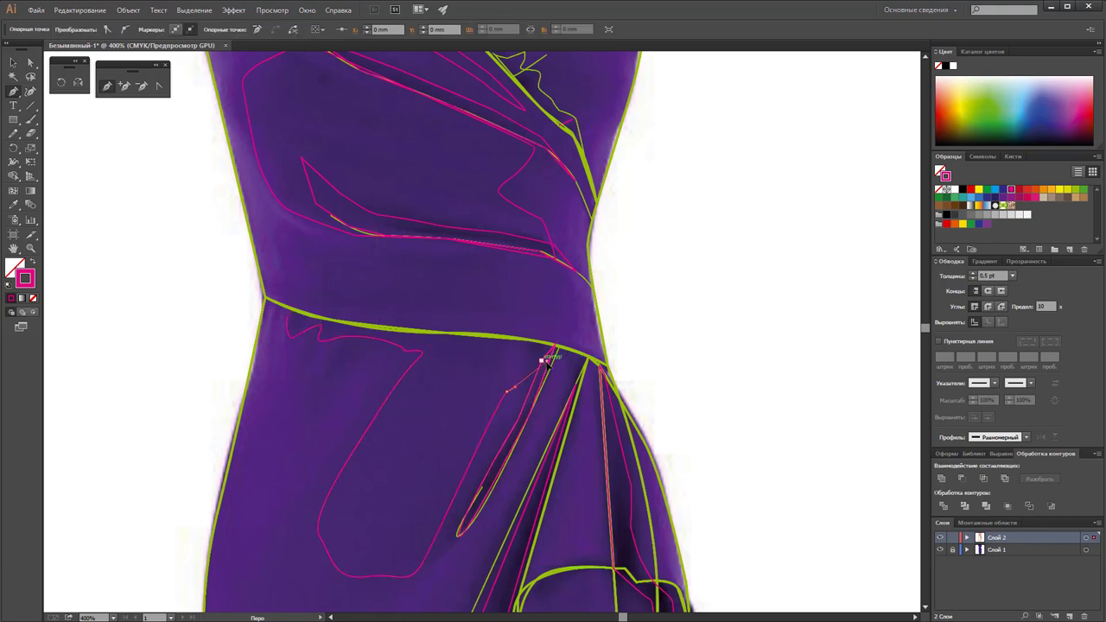
left_click(566, 381)
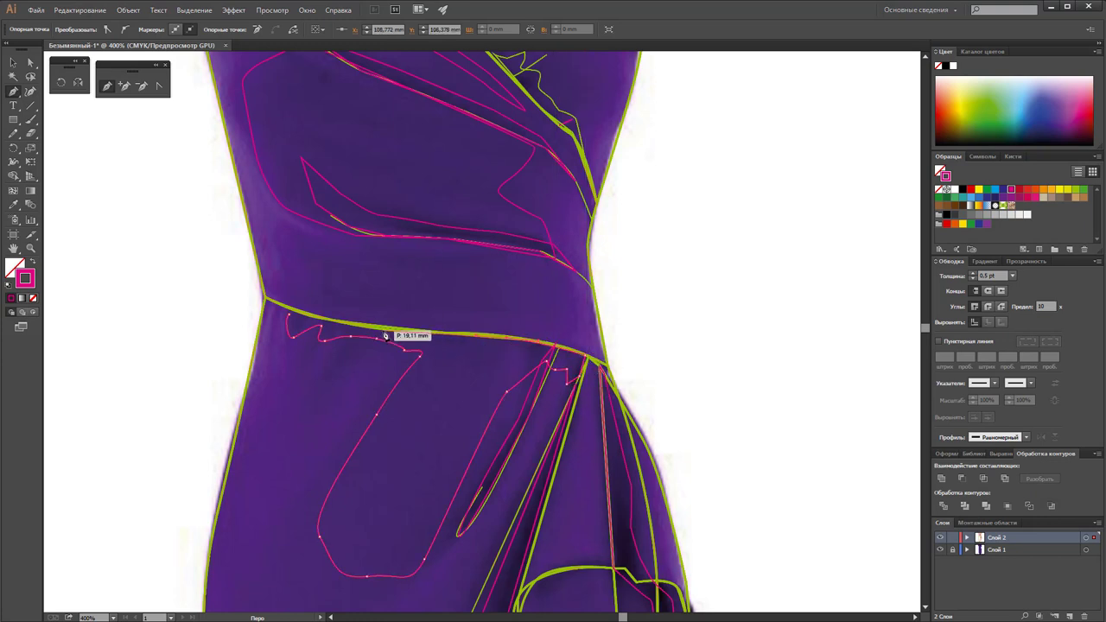
left_click(288, 316)
left_click(141, 289, "ctrl")
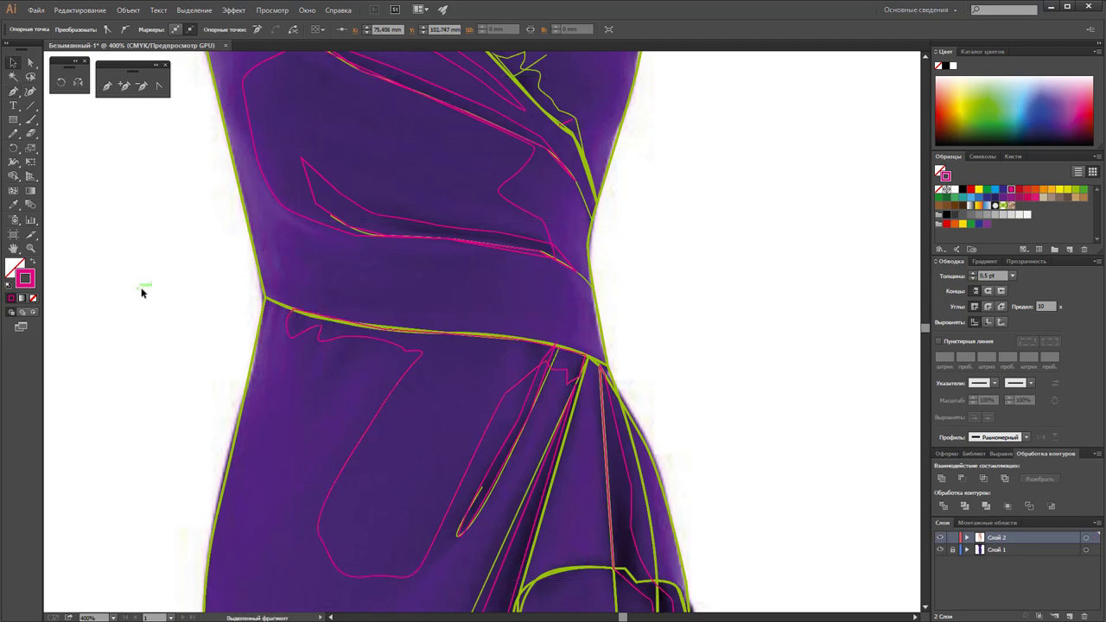
Hide the dress photo layer and view the traced sketch at 150% zoom
key("z")
left_click(510, 289, "alt")
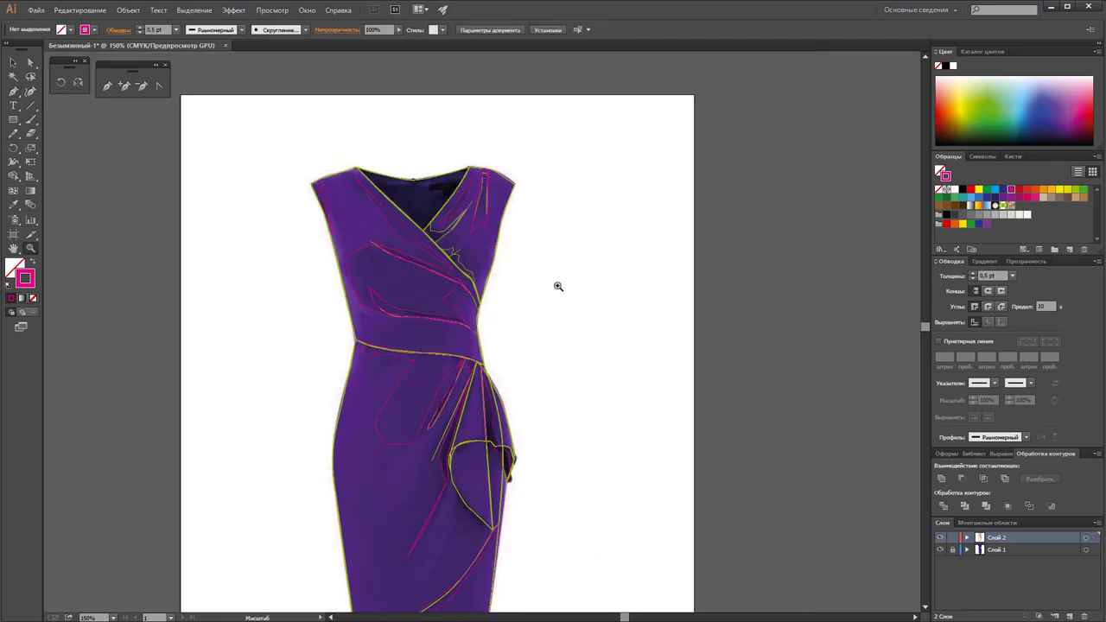
scroll(559, 286, "down", 2)
left_click(555, 304, "alt")
scroll(465, 252, "down", 1)
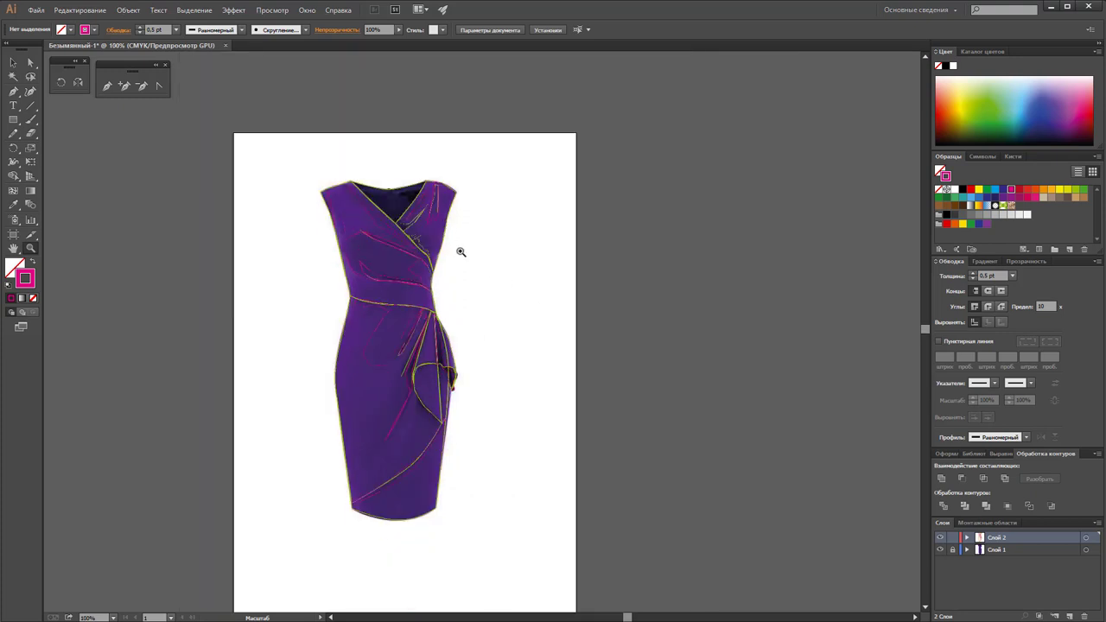
left_click(12, 62)
left_click(940, 552)
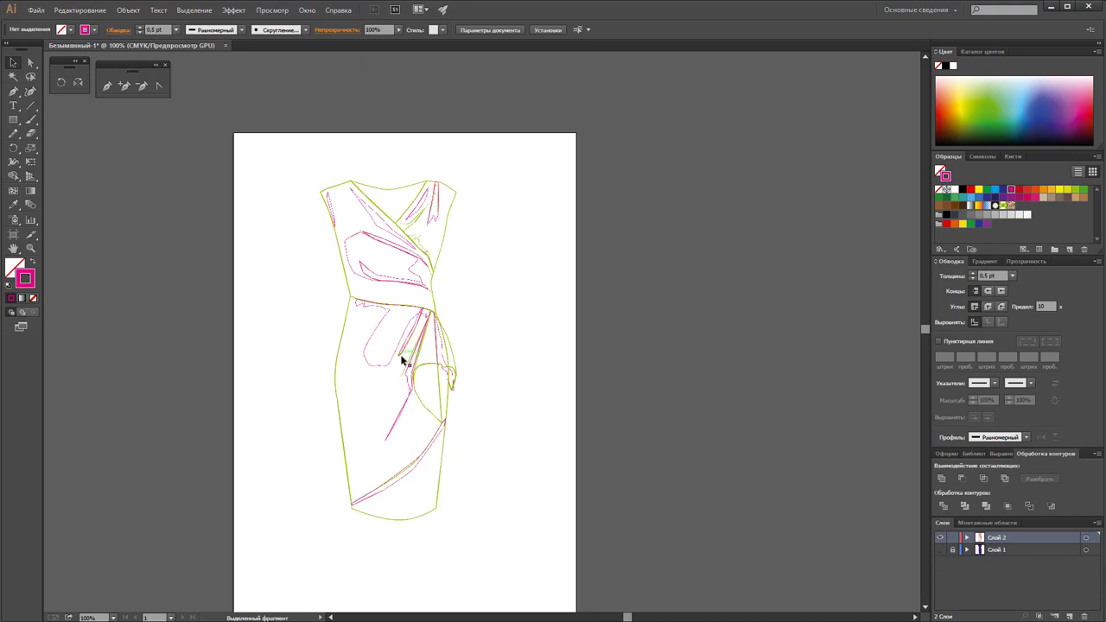
left_click(31, 248)
left_click(436, 350)
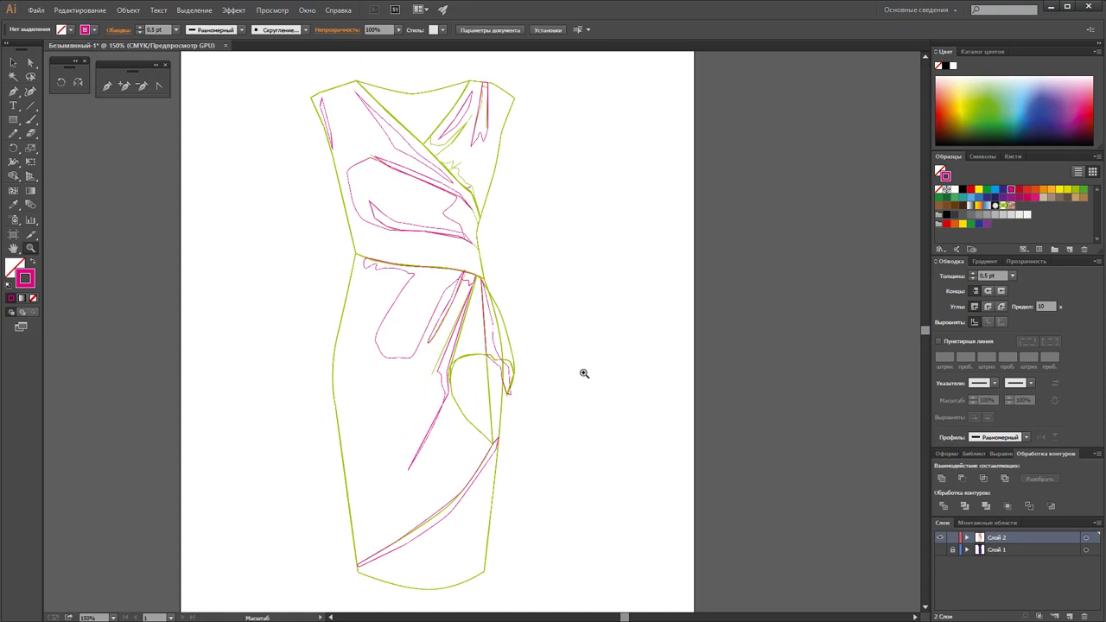
Show the purple dress photo and move the dress outline paths to its right
left_click(940, 550)
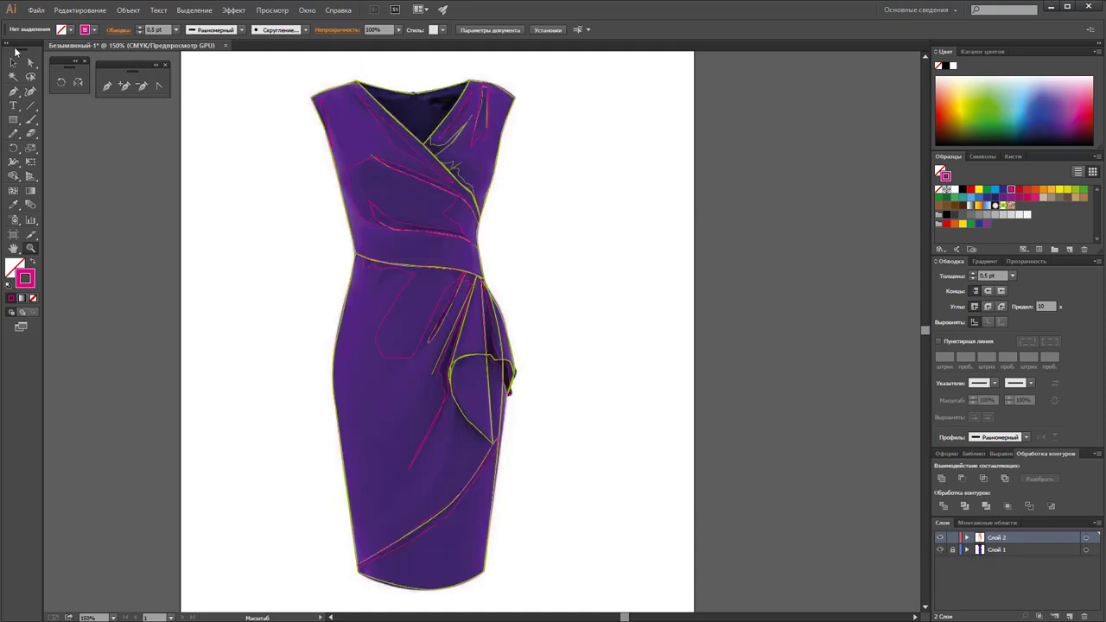
left_click(16, 62)
left_click_drag(287, 73, 588, 599)
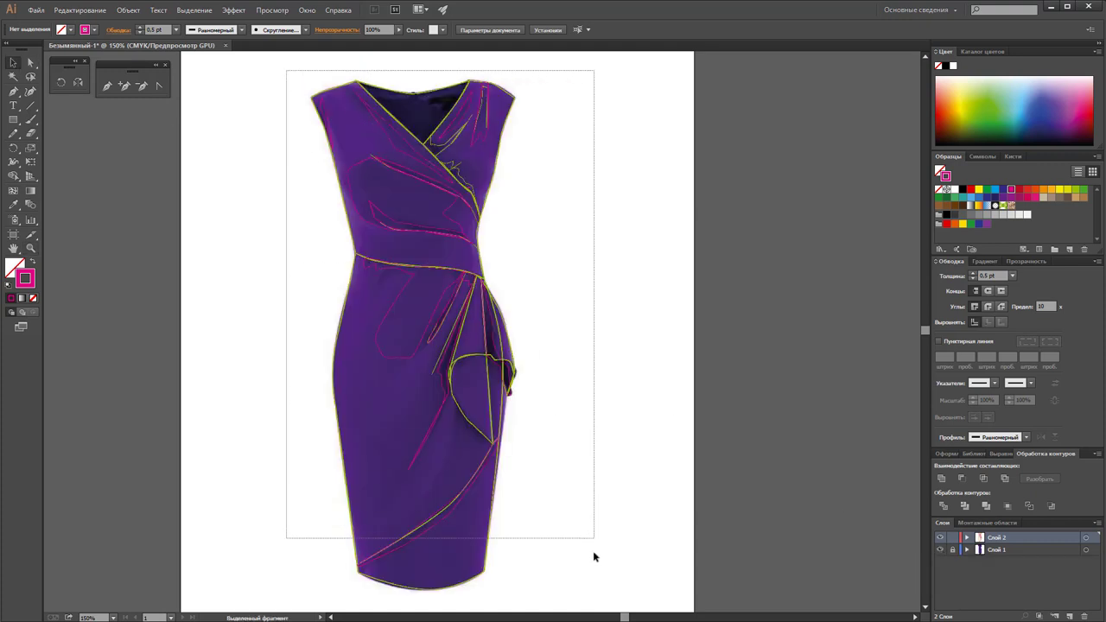
left_click_drag(387, 294, 628, 312)
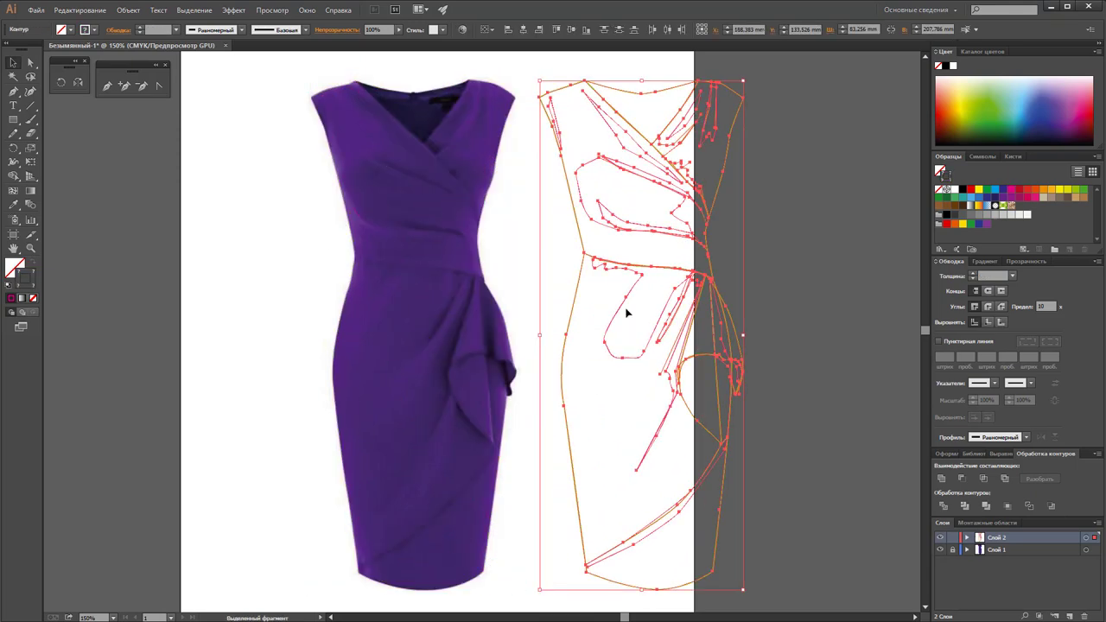
Widen the artboard so it holds both the photo and the outline, then deselect
left_click(15, 234)
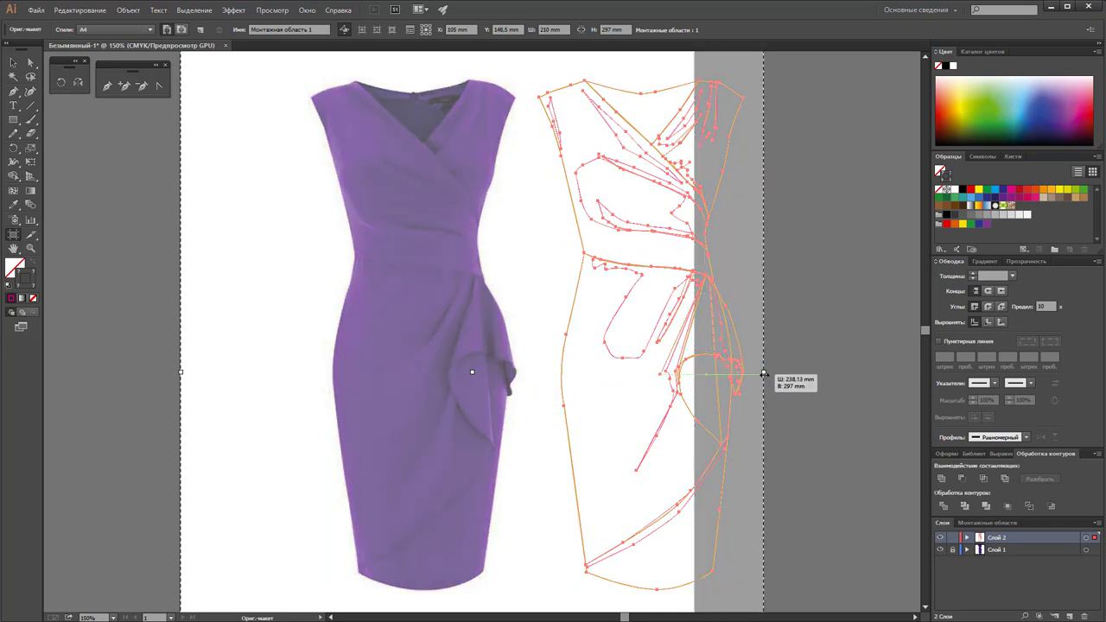
left_click_drag(696, 372, 767, 372)
left_click(13, 62)
left_click(239, 275)
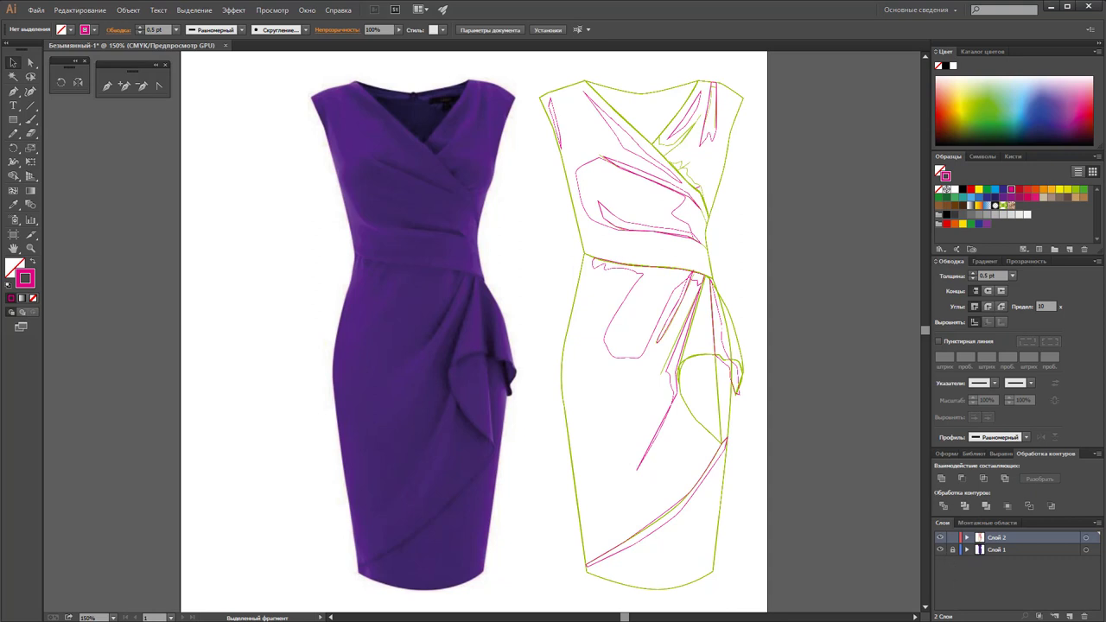
left_click(915, 617)
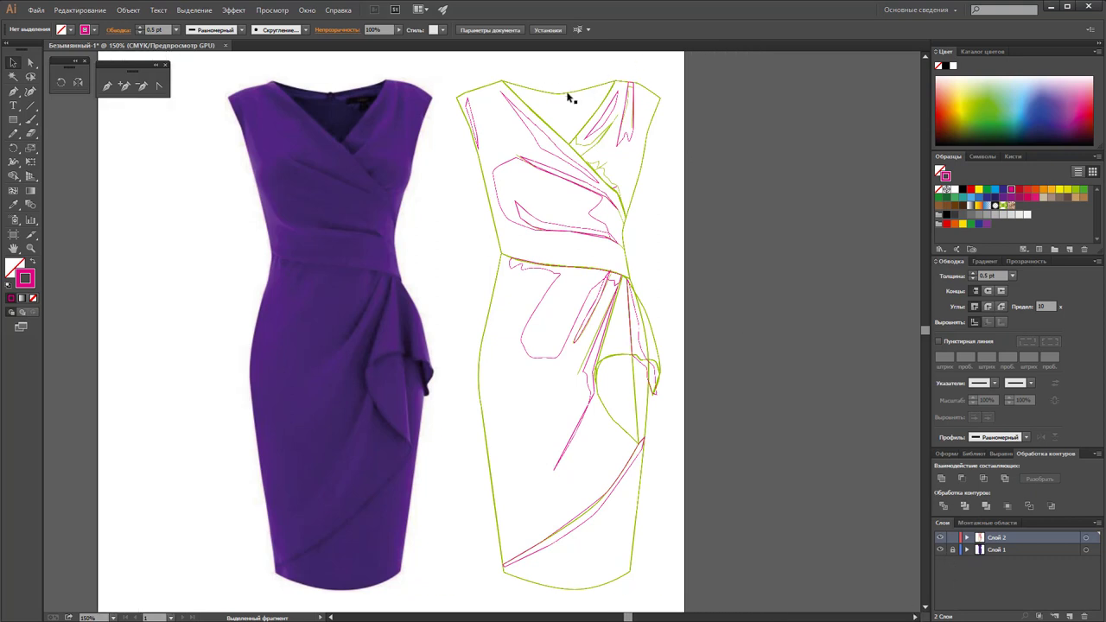
Clear the selection and select the shoulder and neckline fold lines
left_click(569, 93)
left_click(694, 90)
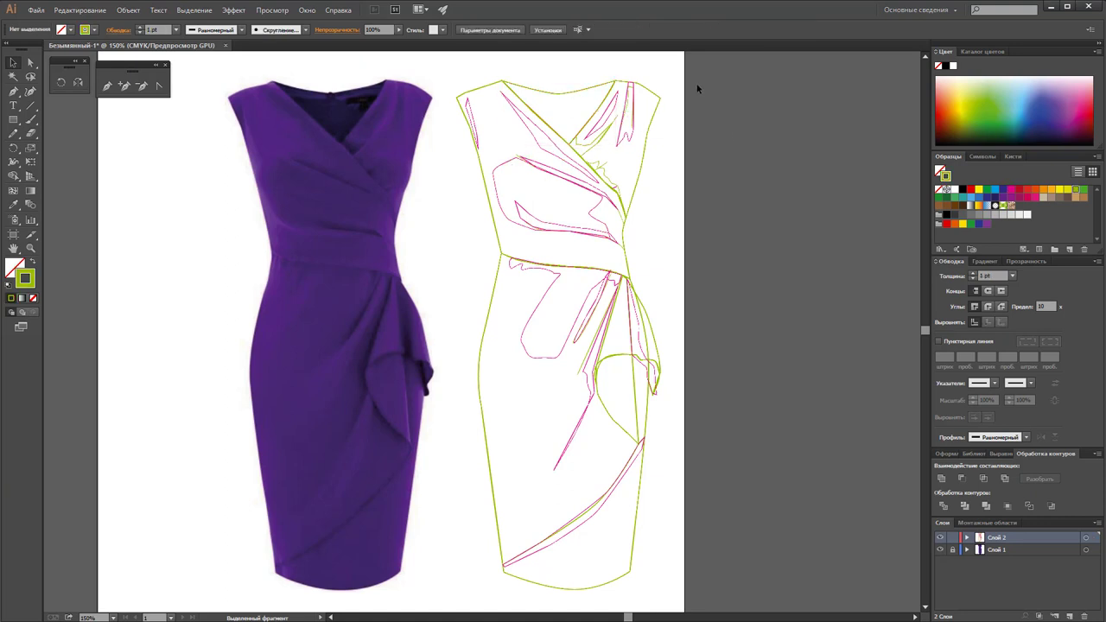
left_click_drag(695, 74, 754, 99)
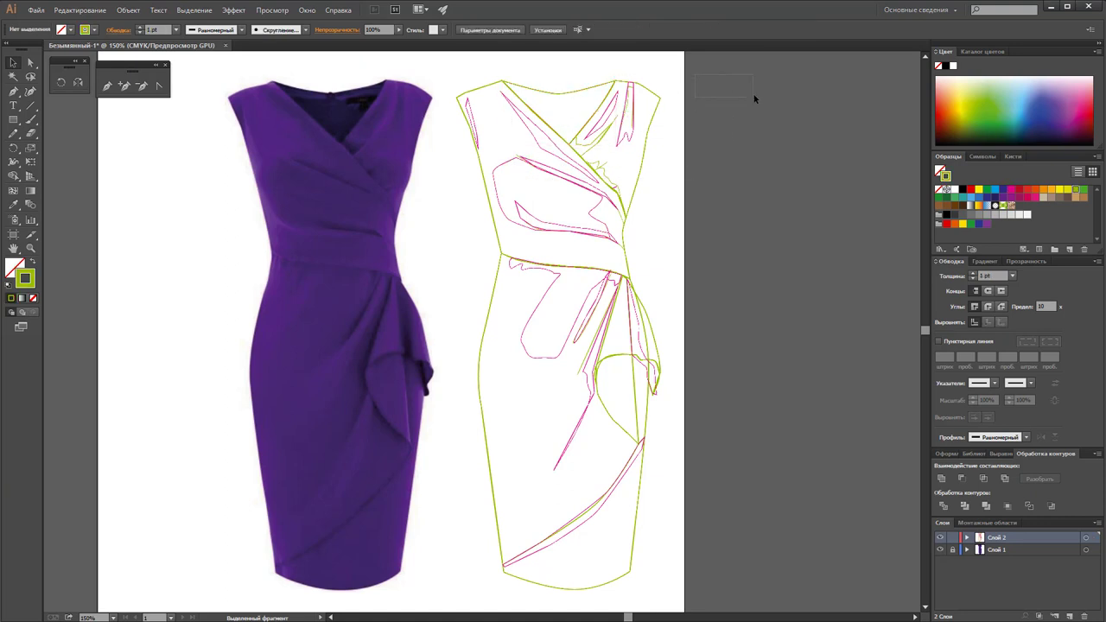
left_click(621, 123)
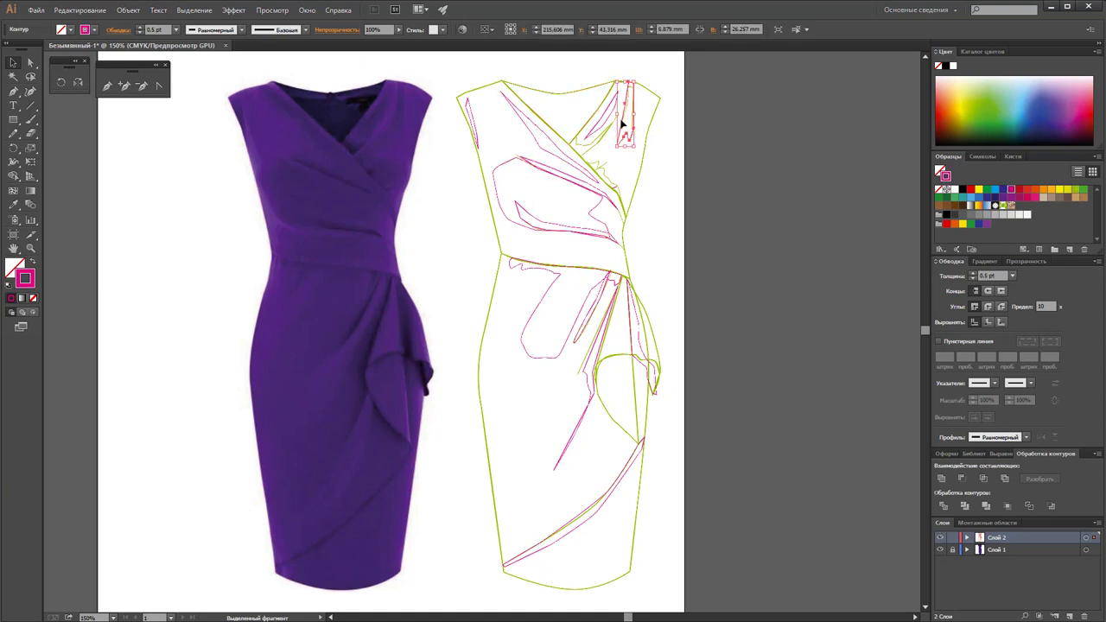
left_click(551, 155, "shift")
left_click(471, 117, "shift")
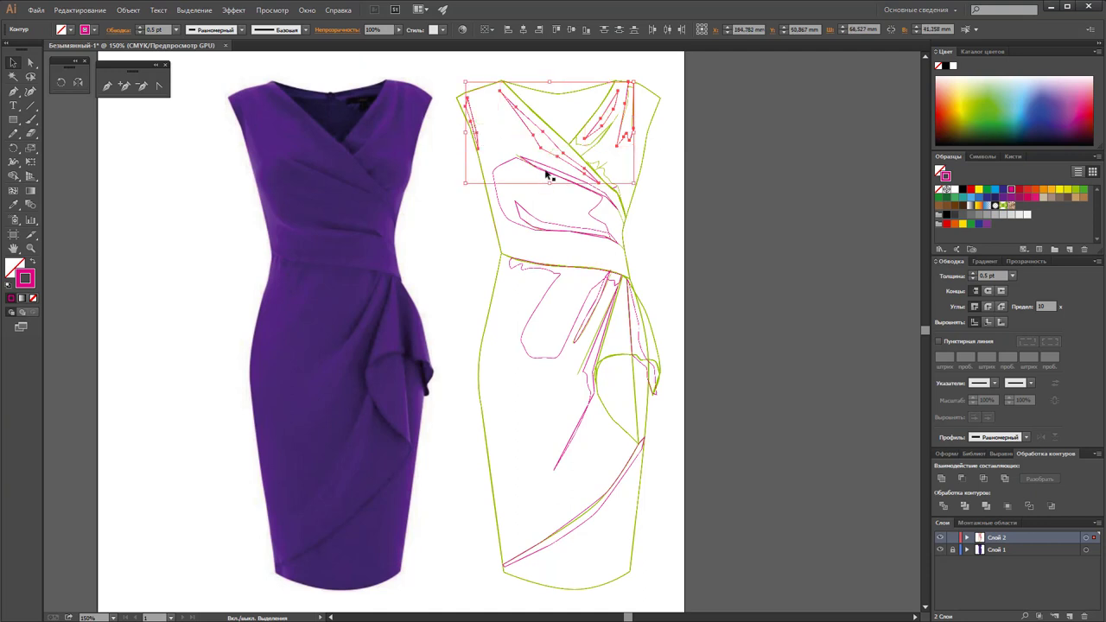
Add the chest, waist, skirt drape and lower skirt fold lines to the selection
left_click(544, 167, "shift")
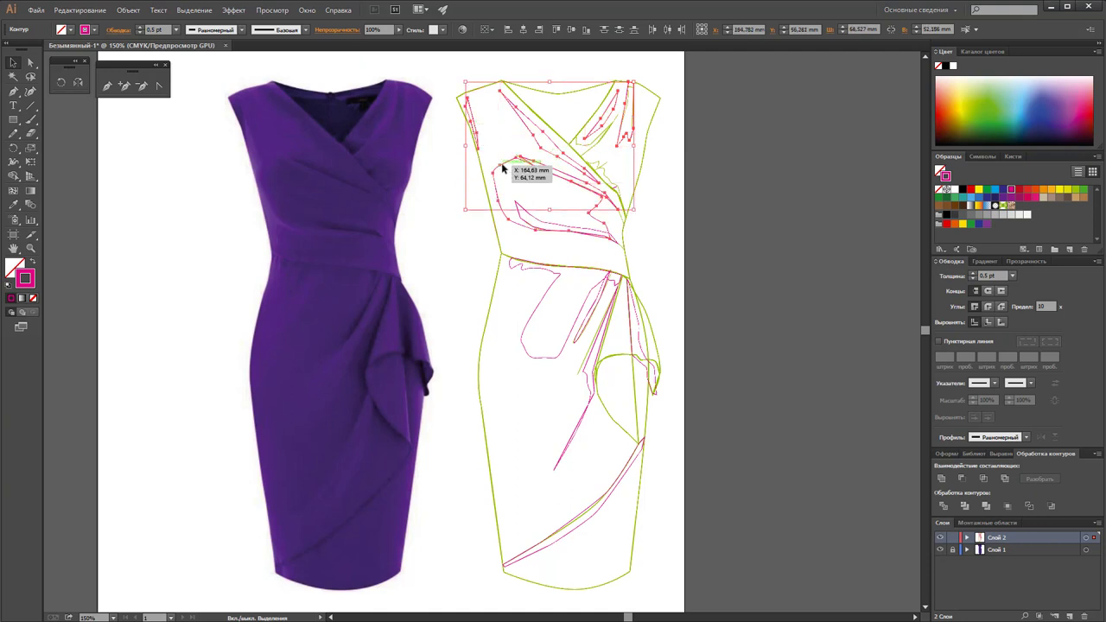
left_click(521, 211, "shift")
left_click(529, 223, "shift")
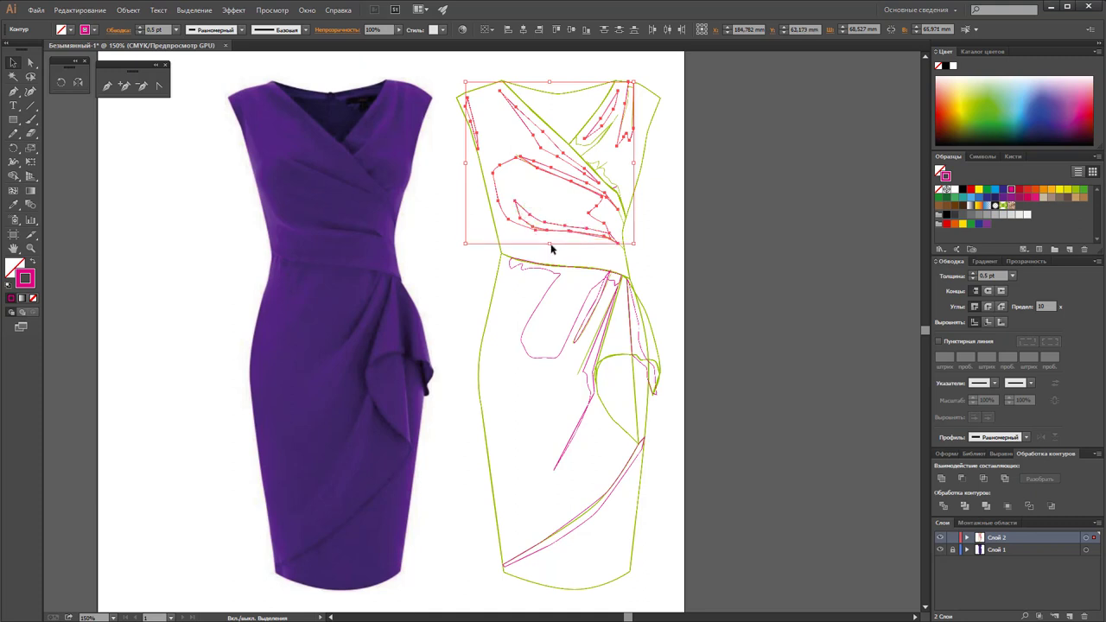
left_click(547, 295, "shift")
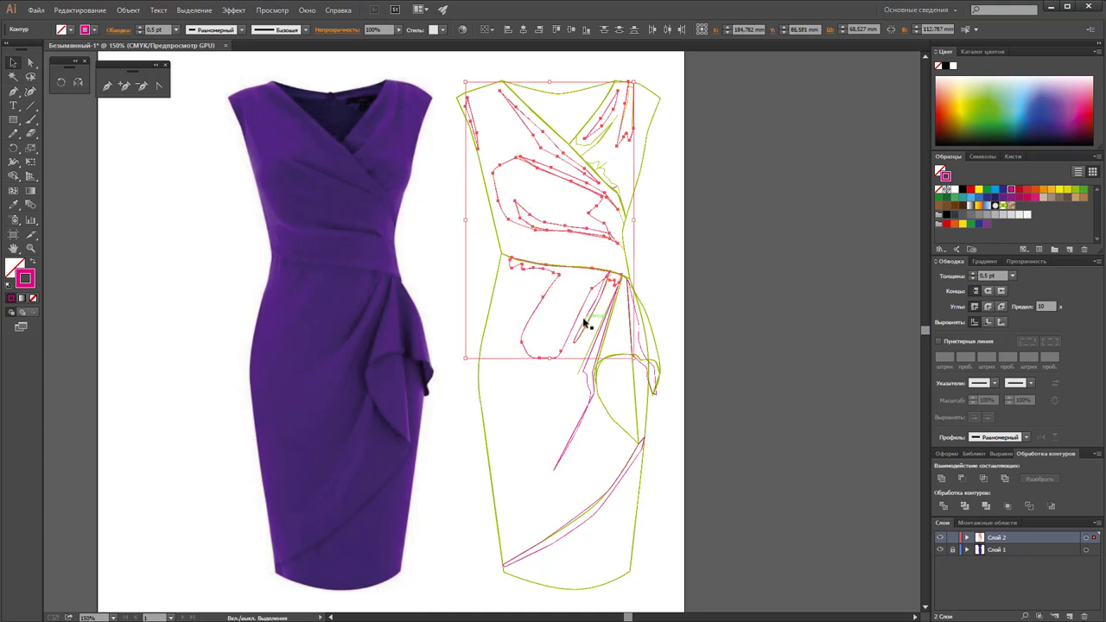
left_click(589, 380, "shift")
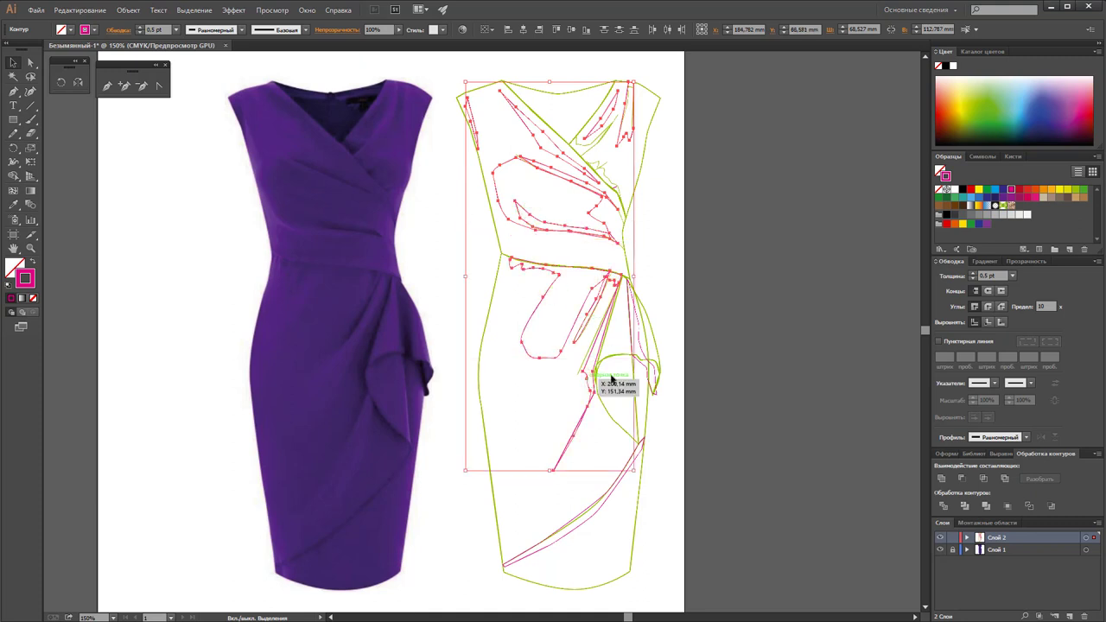
left_click(640, 348, "shift")
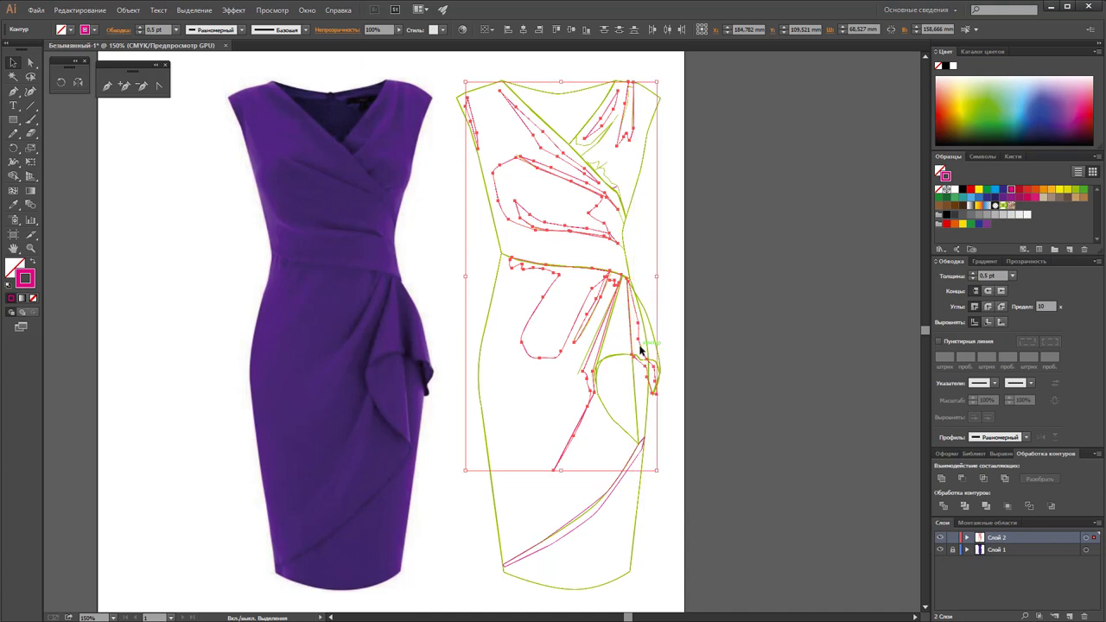
left_click(599, 511, "shift")
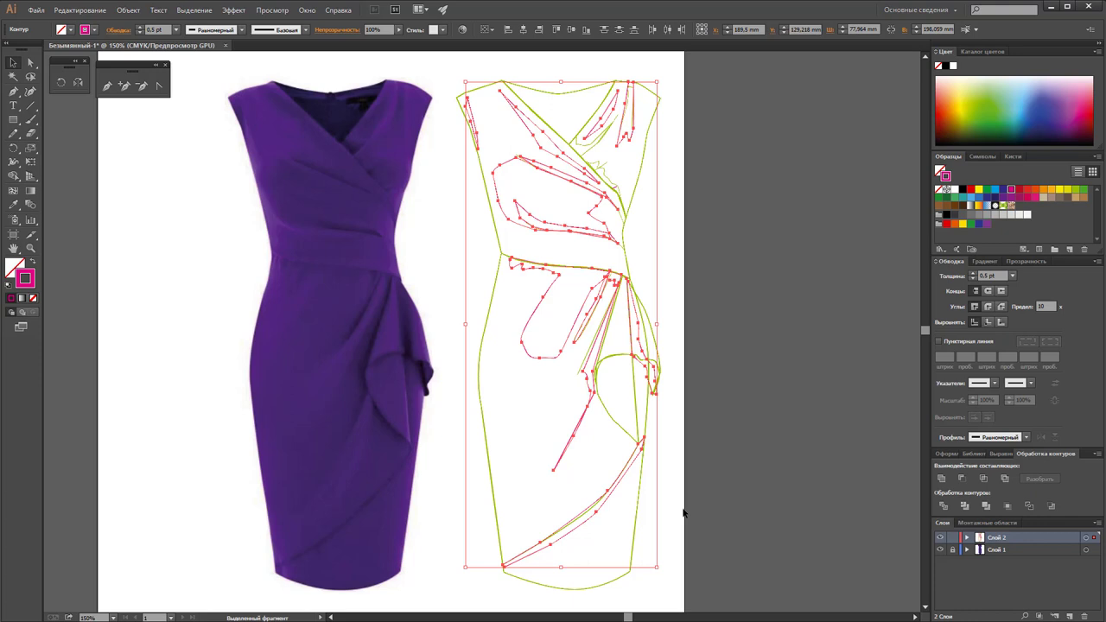
Give the fold shapes no stroke, a black fill and 18% opacity, then deselect
left_click(32, 299)
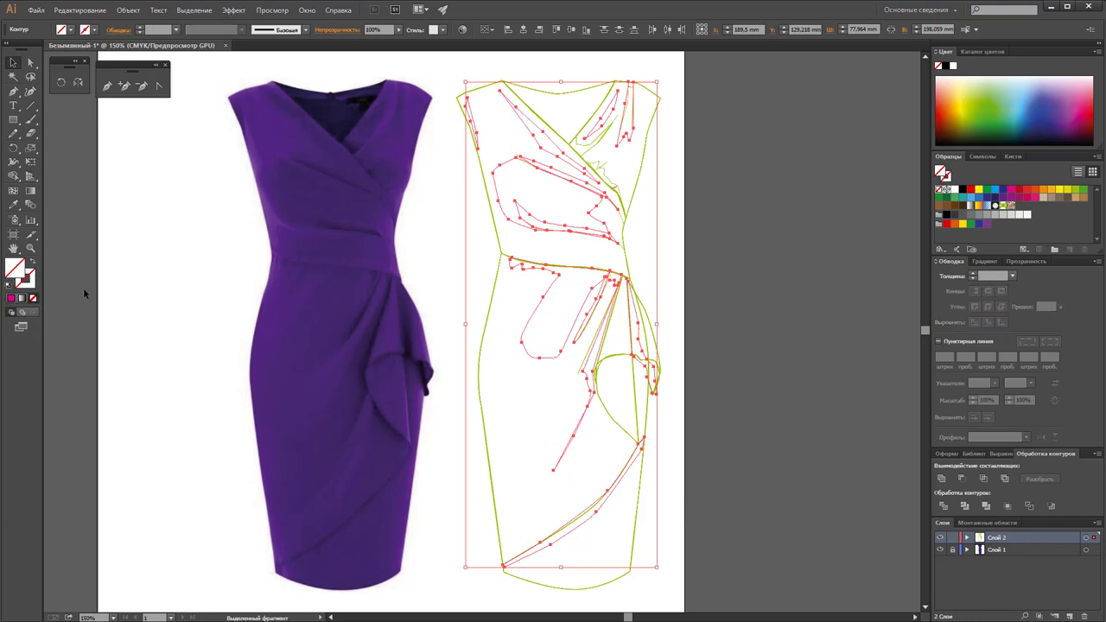
left_click(962, 190)
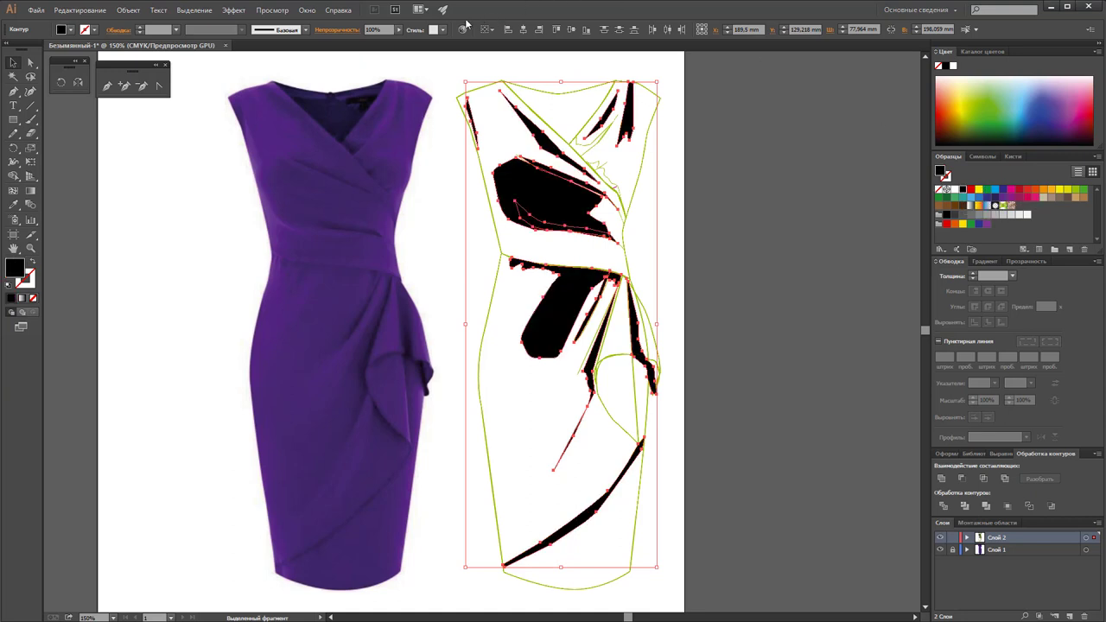
left_click(399, 32)
left_click(364, 46)
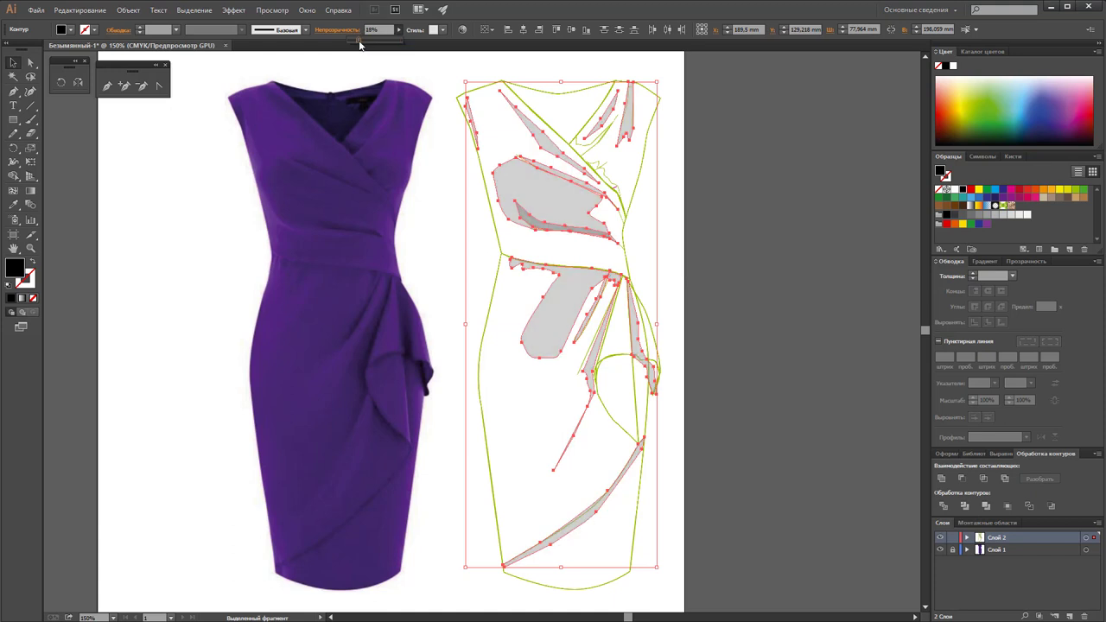
left_click(718, 226)
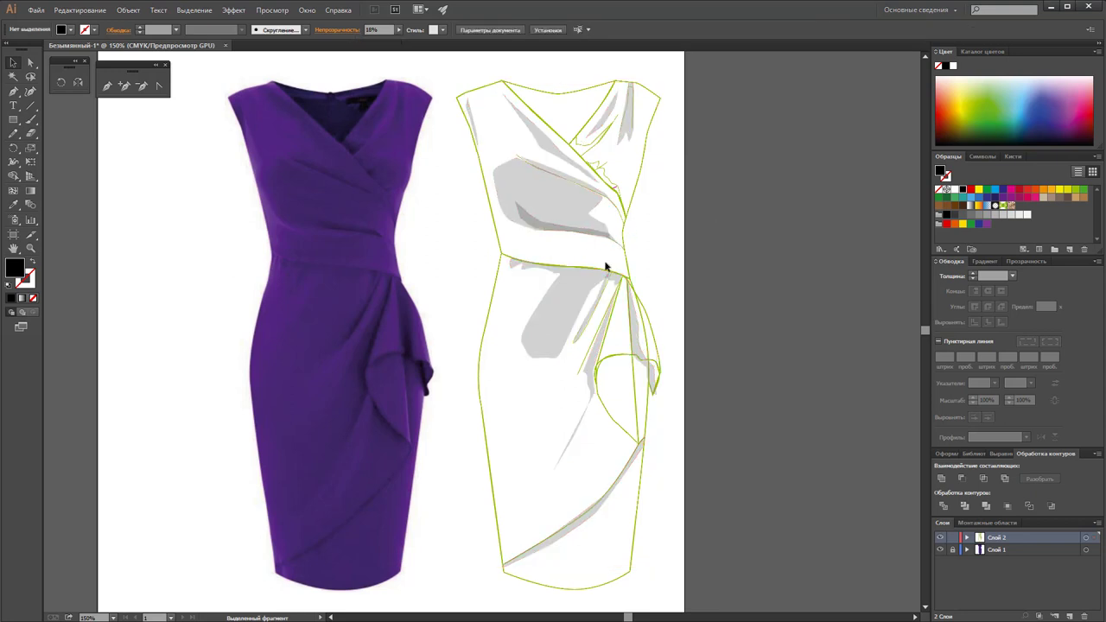
Select the waist, drape, bodice and neckline shadows and sample grey onto them with the Eyedropper
left_click(595, 307)
left_click(595, 363, "shift")
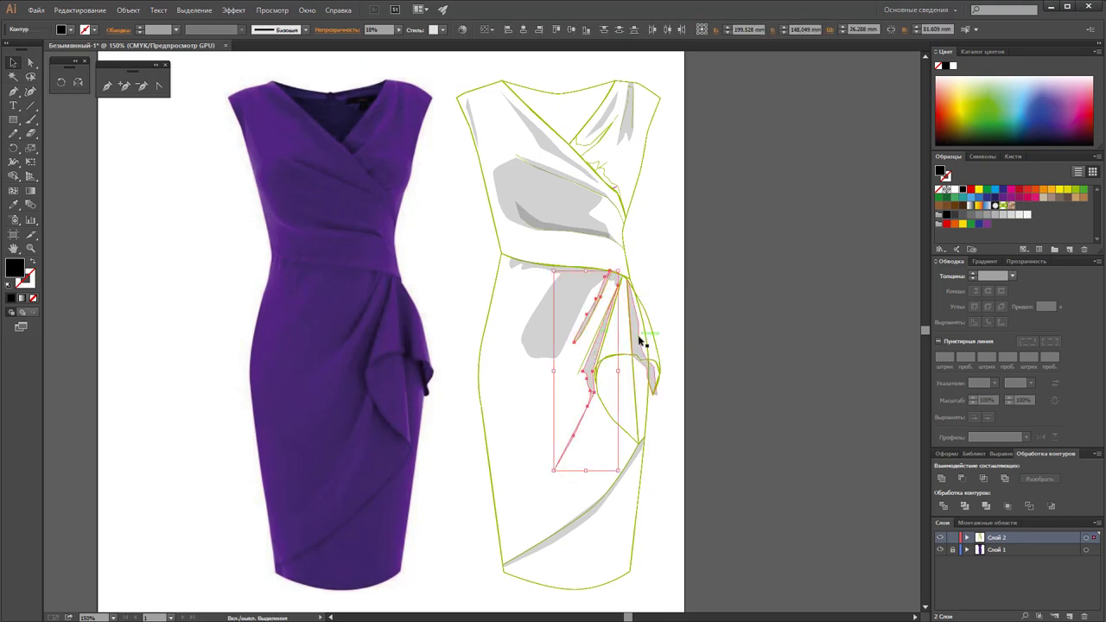
left_click(640, 339, "shift")
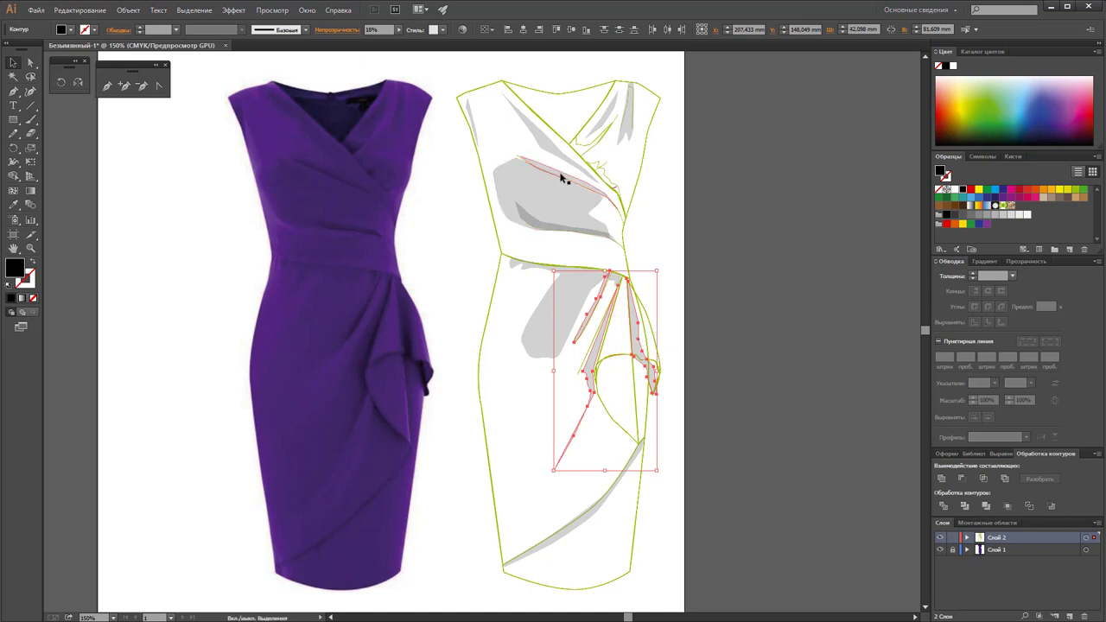
left_click(562, 183, "shift")
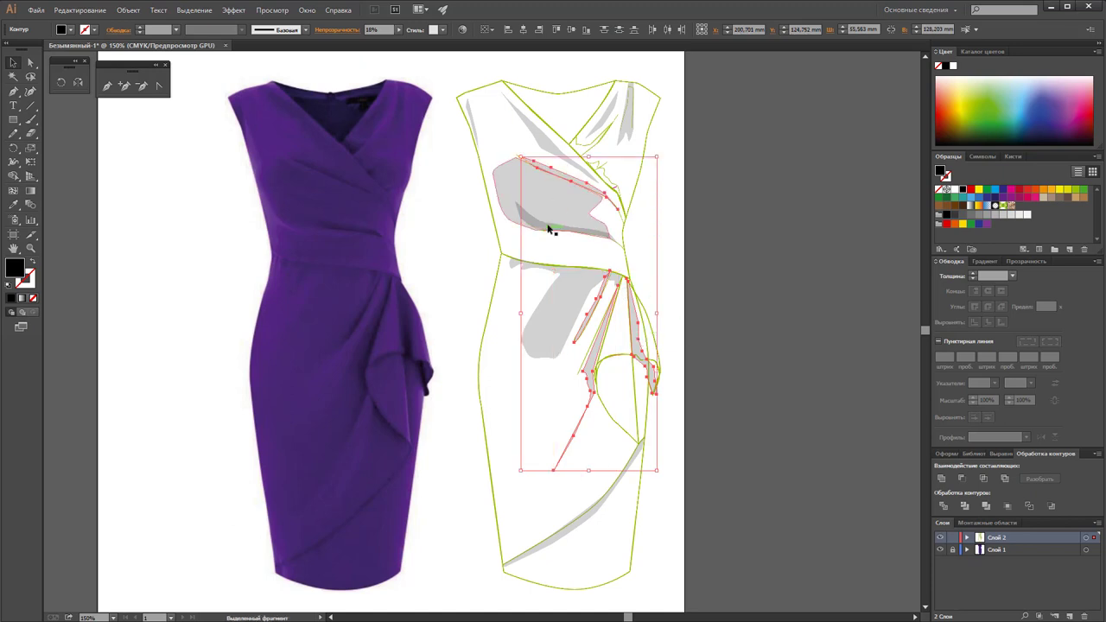
left_click(594, 150, "shift")
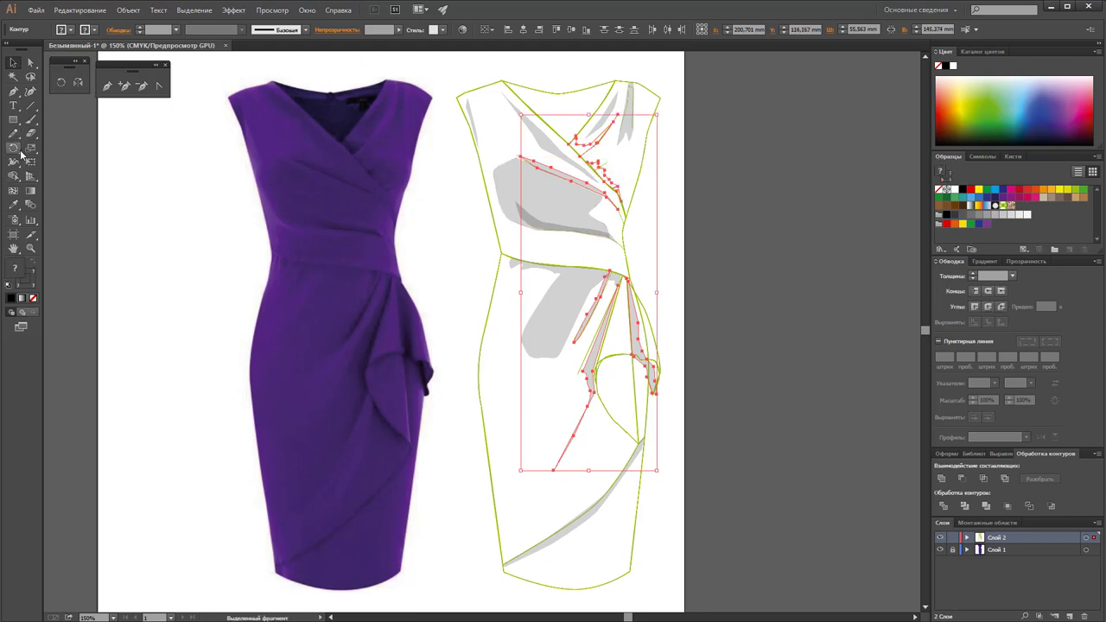
left_click(19, 207)
left_click(619, 182)
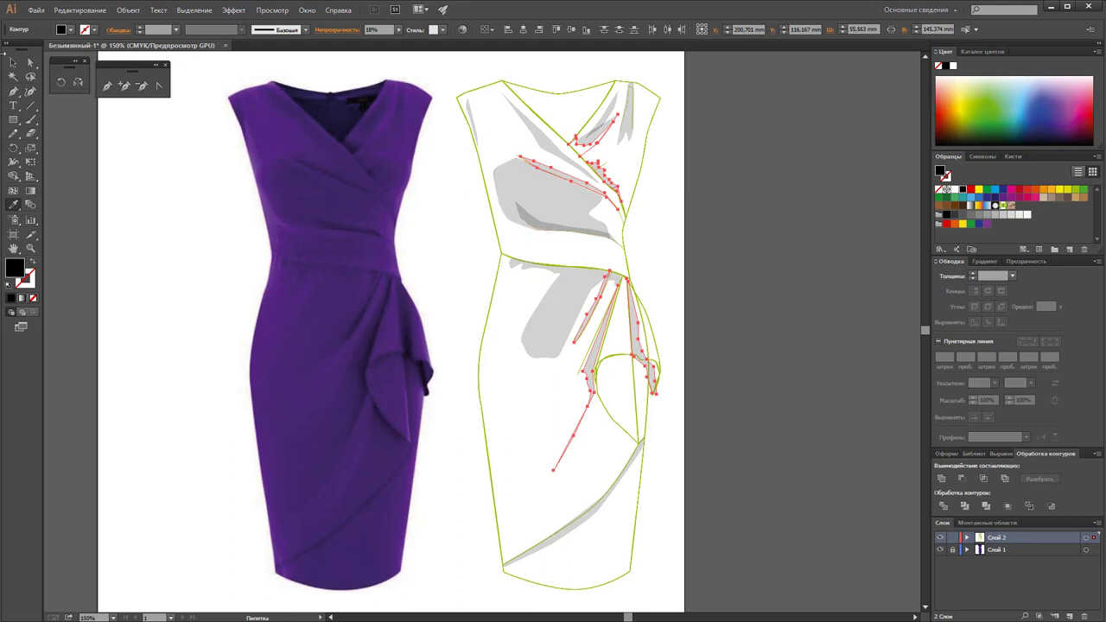
Bring the selected shadows to the front and raise their opacity to 37%
left_click(13, 63)
right_click(581, 143)
mouse_move(614, 293)
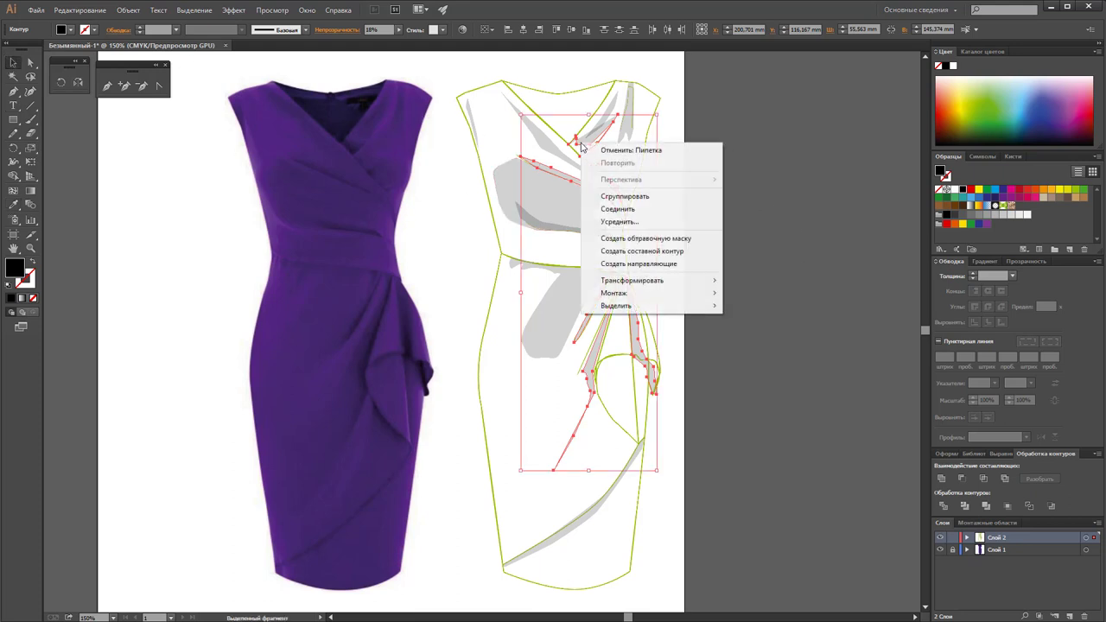
left_click(777, 292)
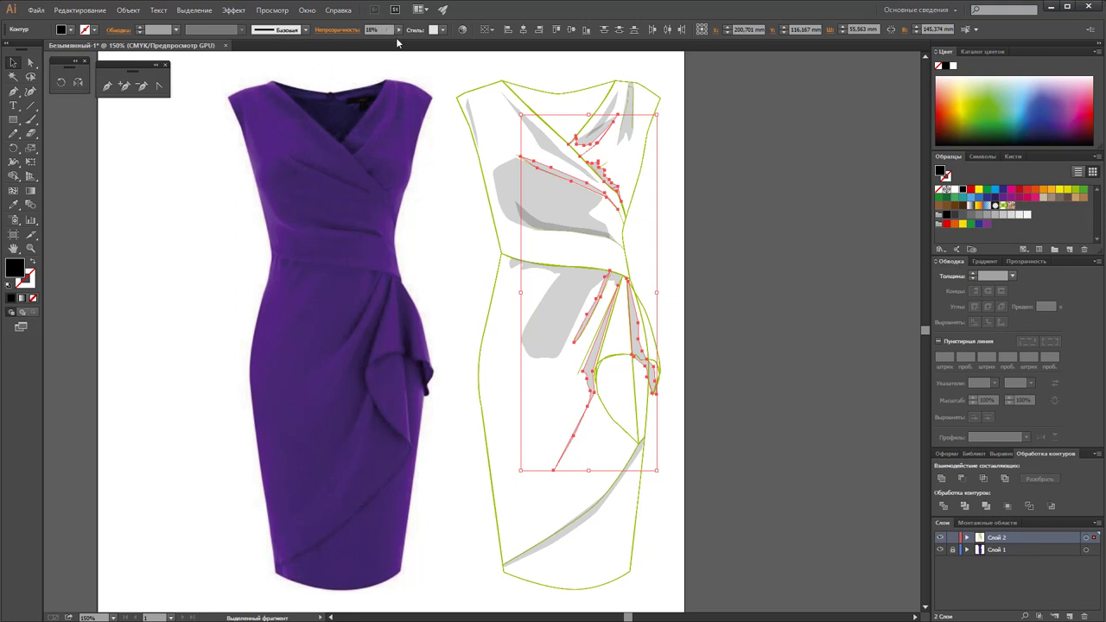
left_click_drag(362, 44, 369, 48)
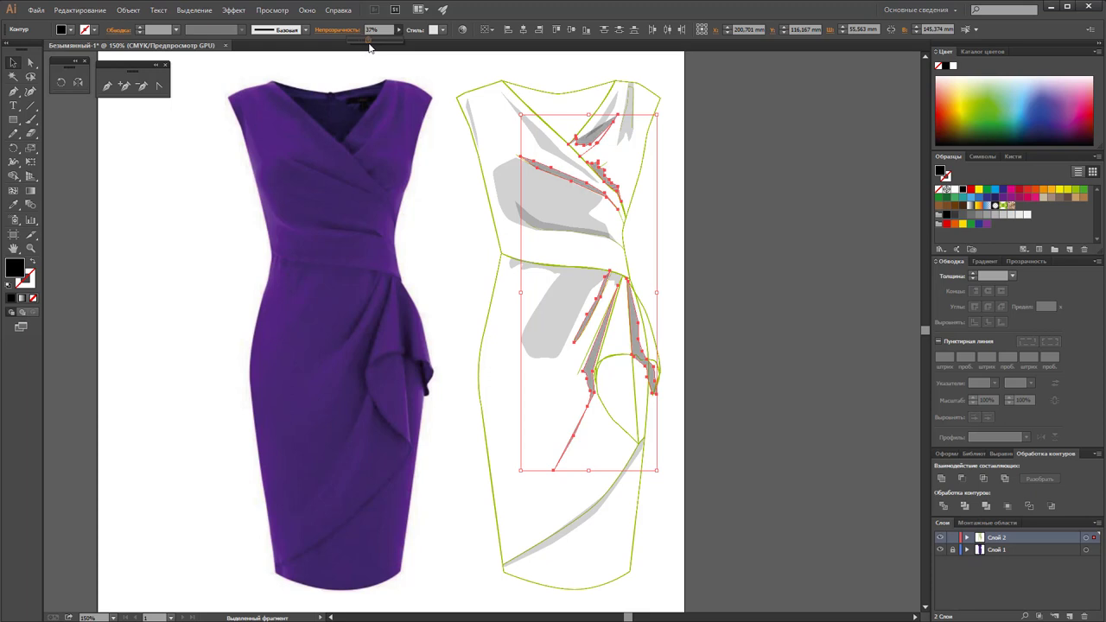
left_click(761, 246)
Select the small collar fold shadow and zoom in closely on it
left_click(594, 145)
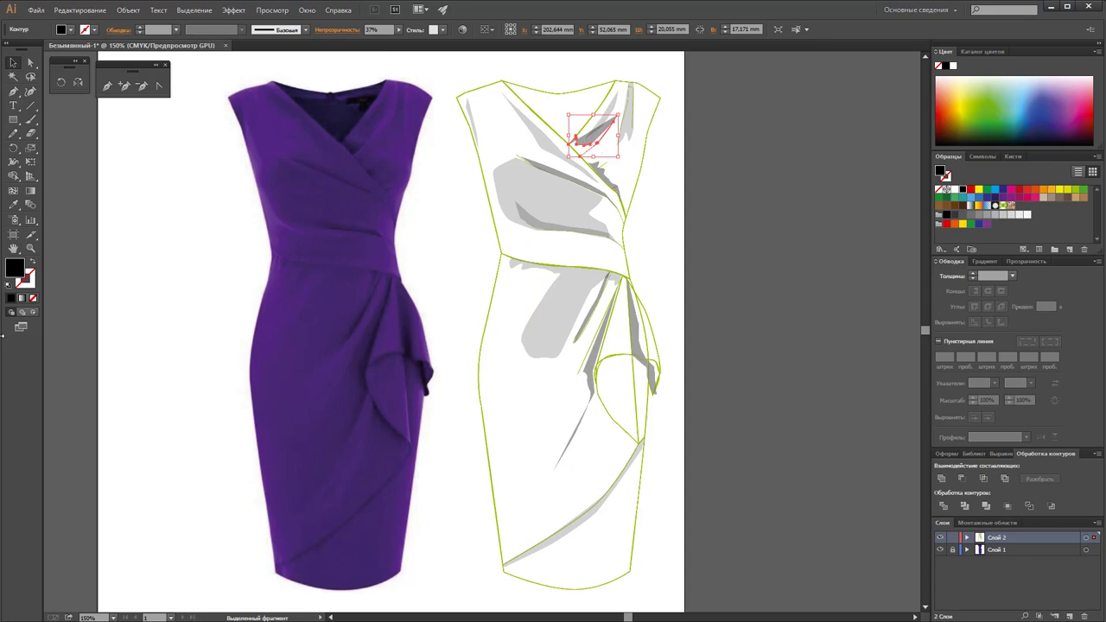
left_click(30, 248)
left_click(596, 159)
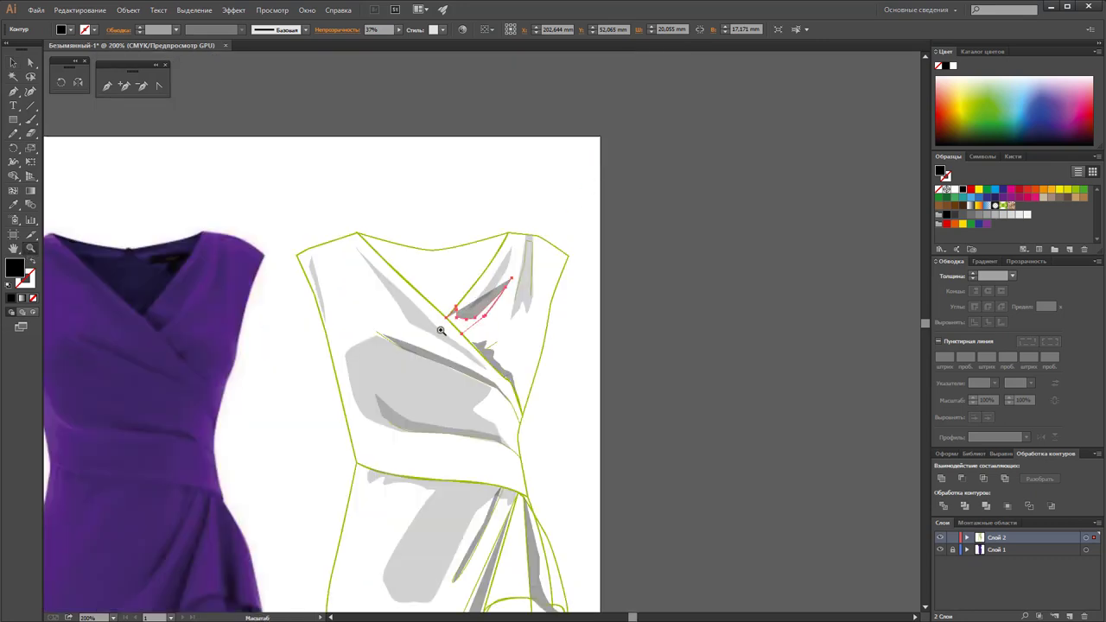
left_click(466, 328)
left_click(474, 339)
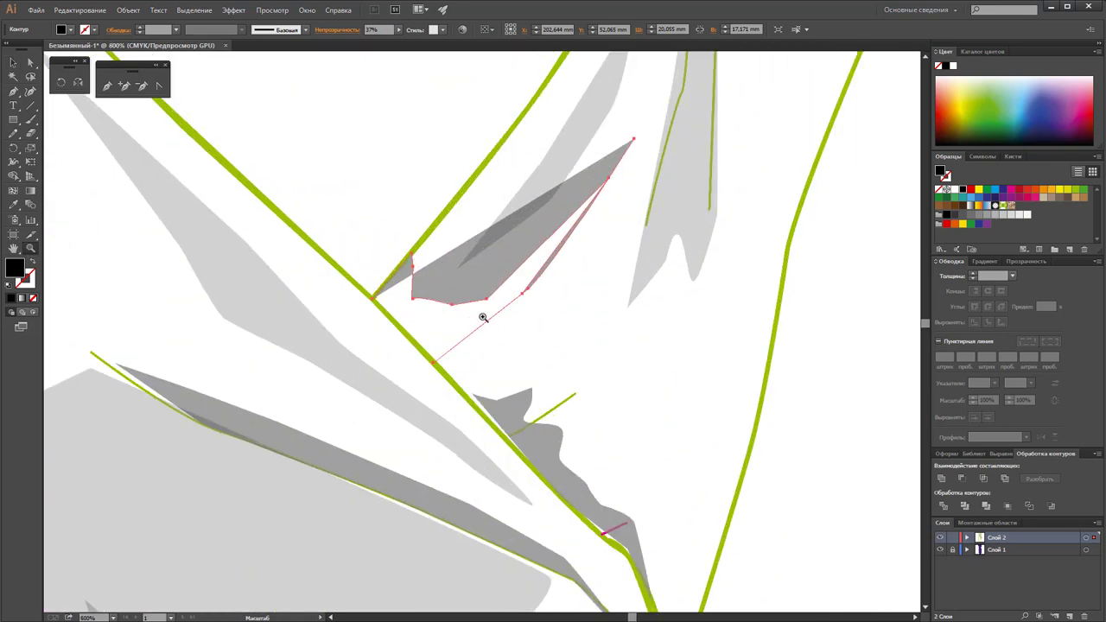
left_click(212, 301)
key("v")
left_click_drag(519, 279, 807, 390)
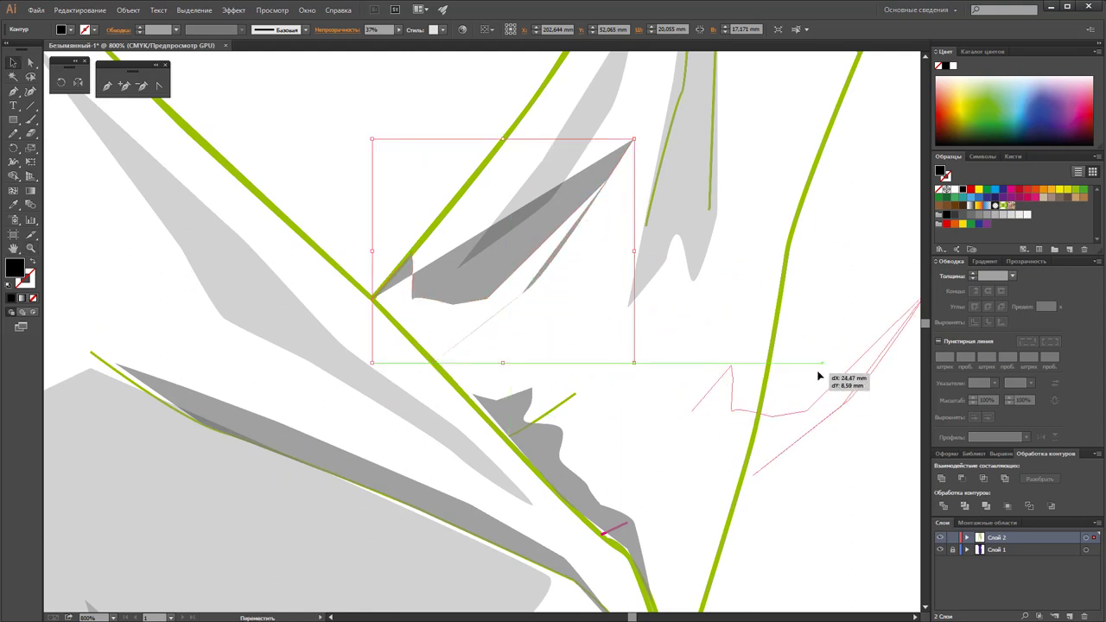
key("ctrl+z")
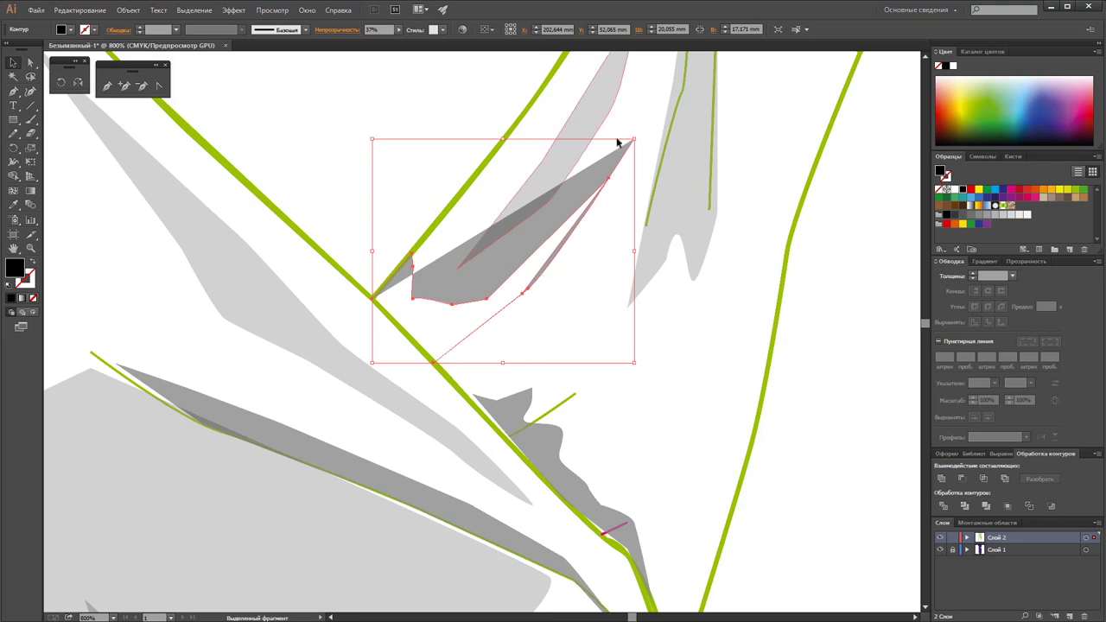
Join the shadow path's open ends, then cut it at its top corner with Scissors
right_click(549, 215)
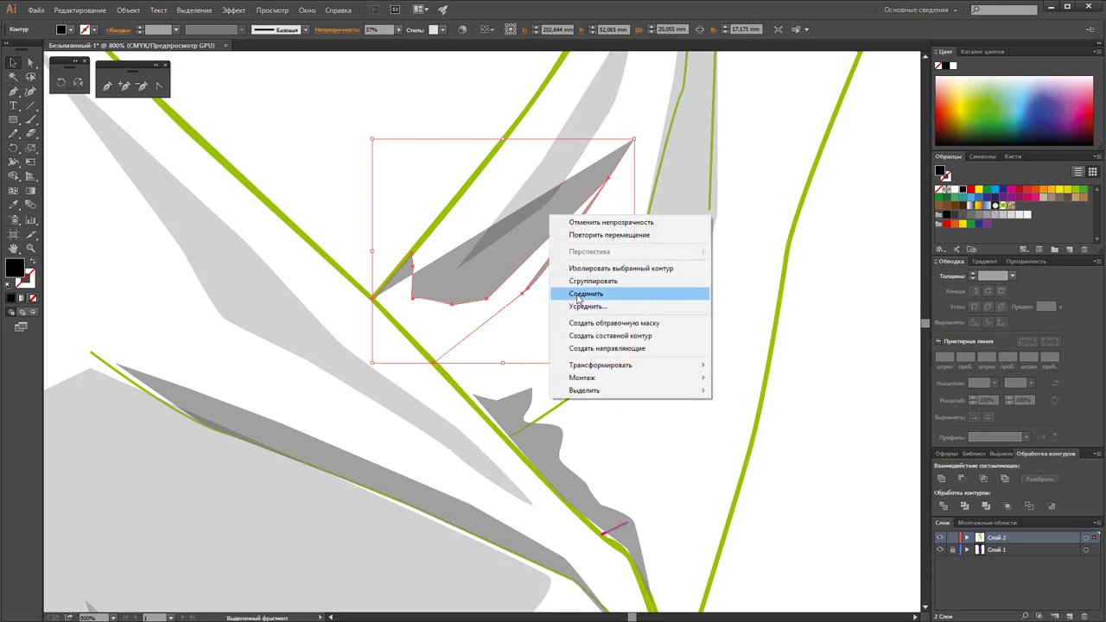
left_click(579, 294)
left_click(580, 340)
left_click(545, 212)
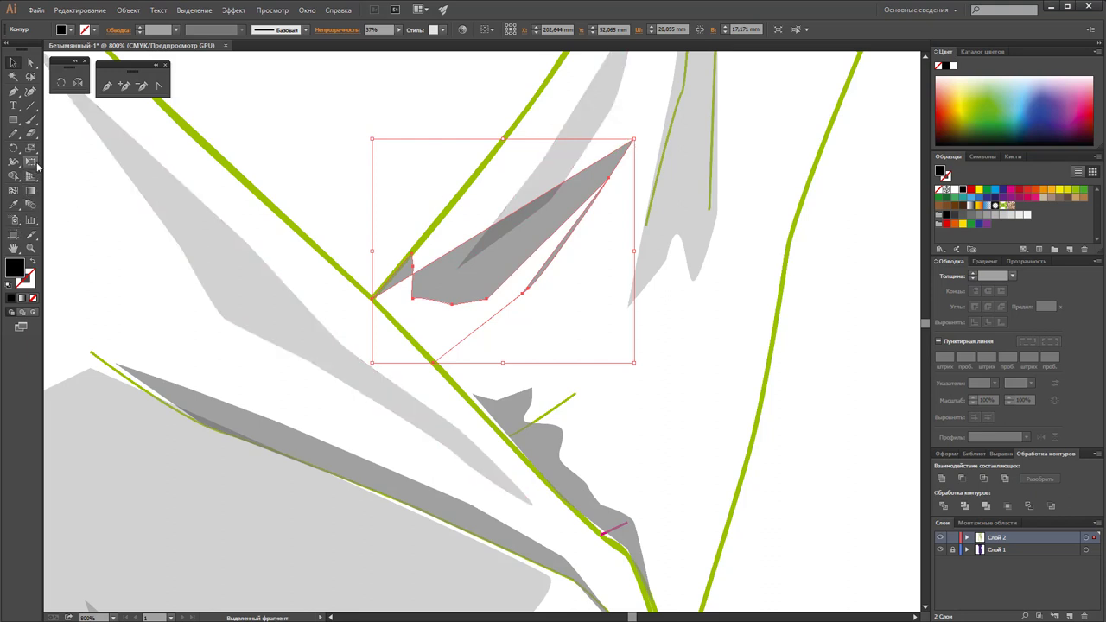
left_click_drag(35, 138, 74, 154)
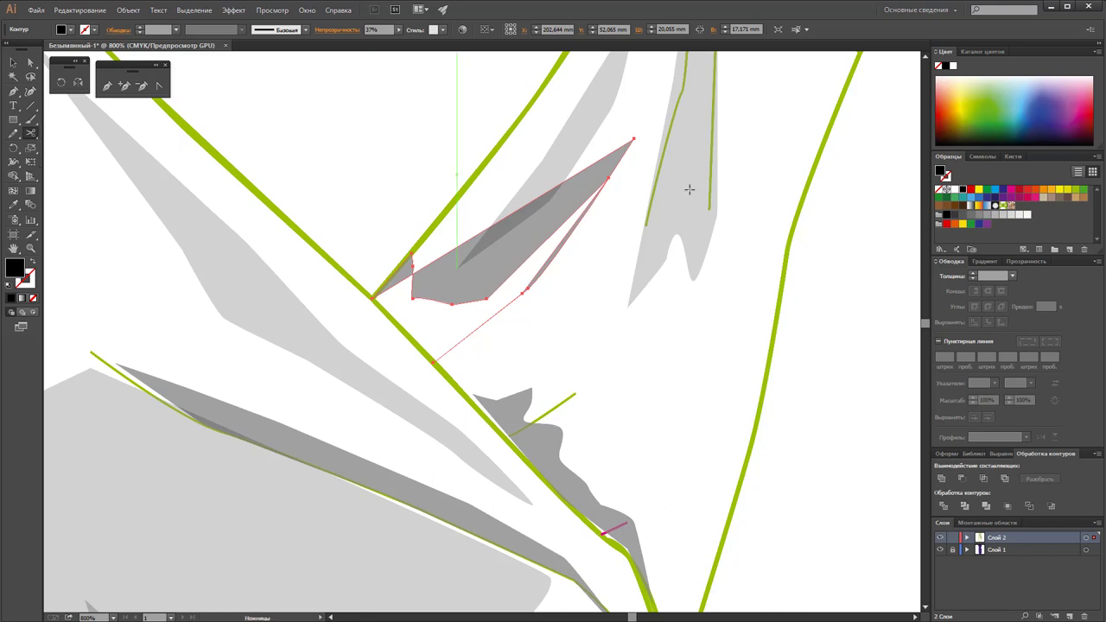
left_click(630, 141)
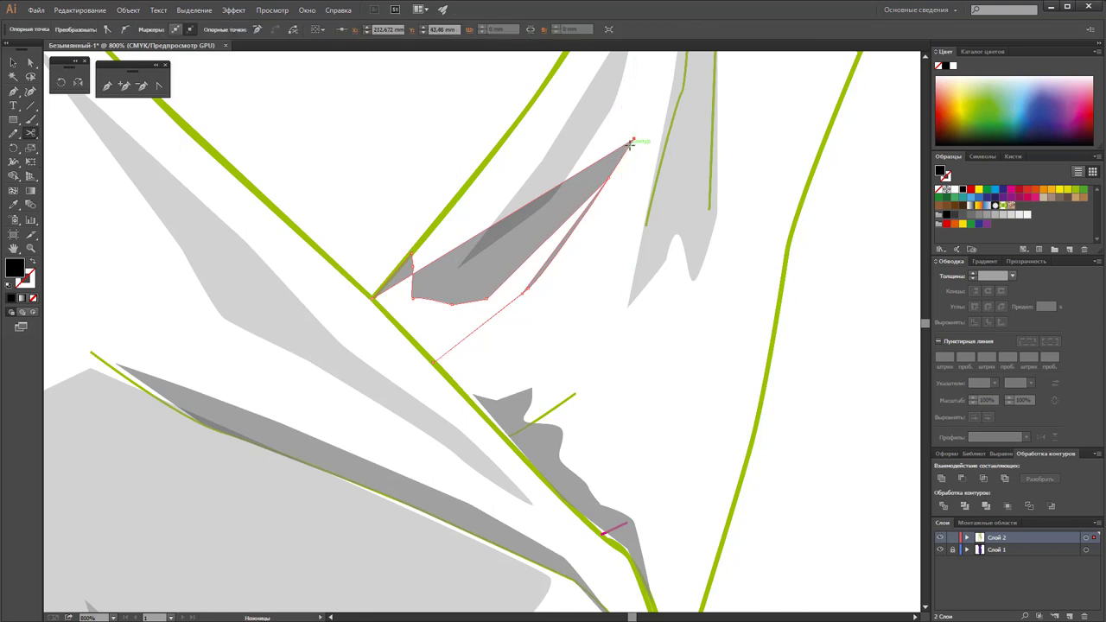
Reshape the grey sliver by moving its anchors and deleting one so it hugs the fold line
key("a")
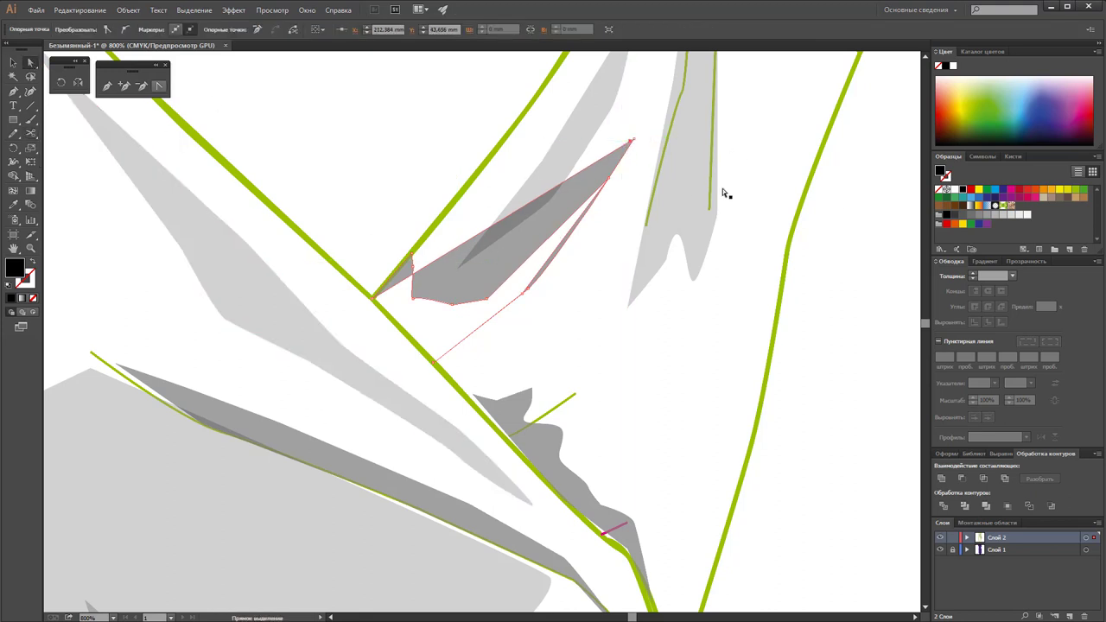
left_click_drag(630, 141, 433, 361)
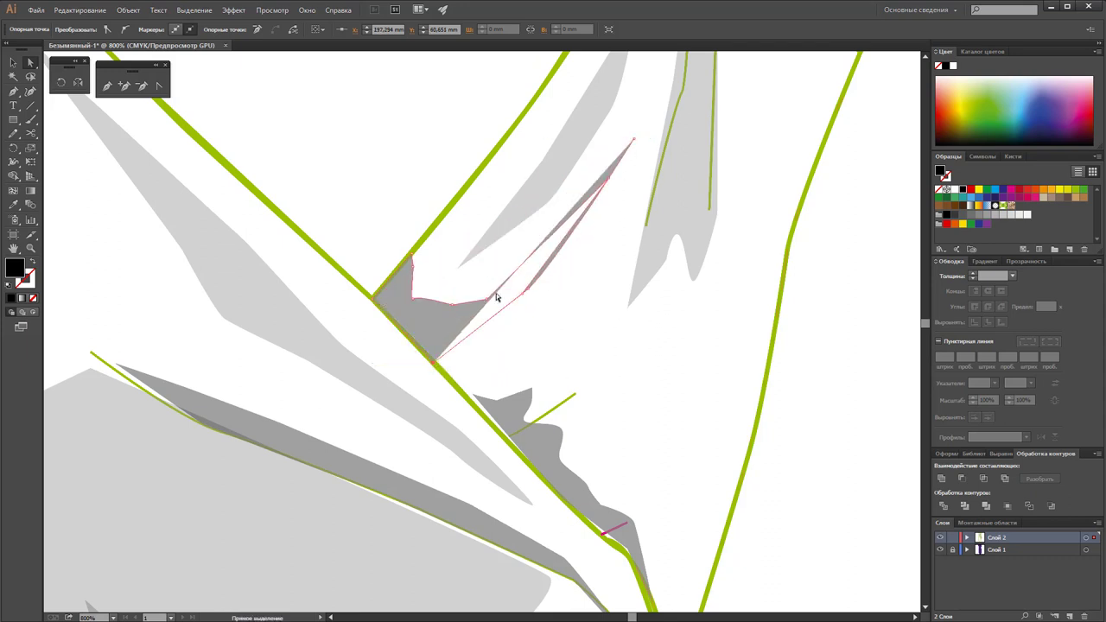
left_click_drag(634, 138, 588, 227)
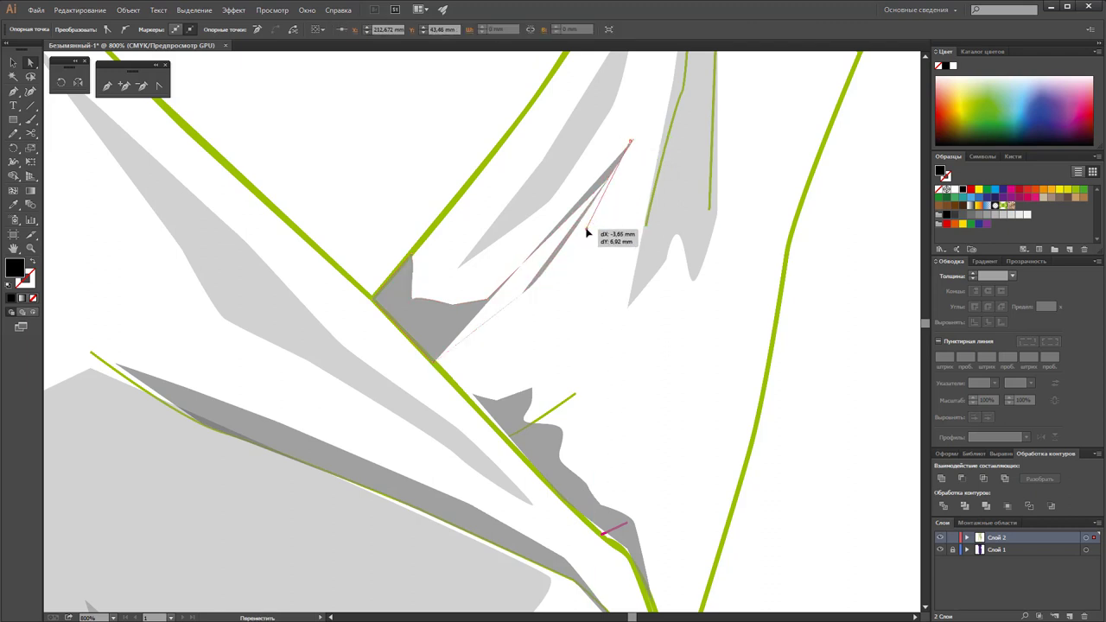
left_click_drag(605, 234, 549, 238)
left_click(549, 234)
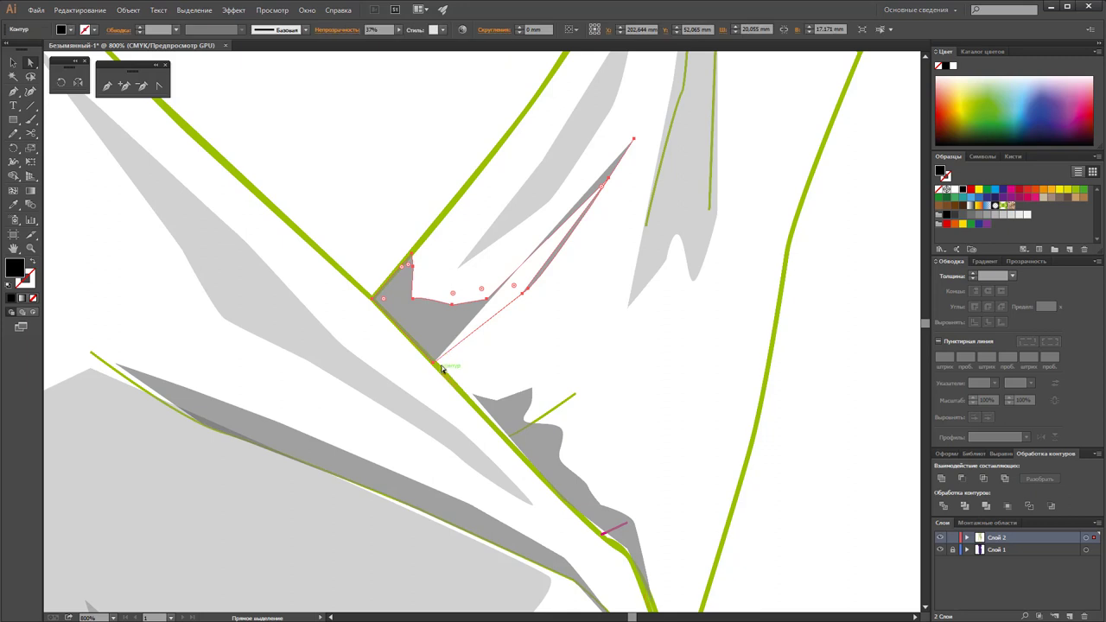
left_click_drag(437, 363, 471, 398)
left_click_drag(530, 292, 542, 331)
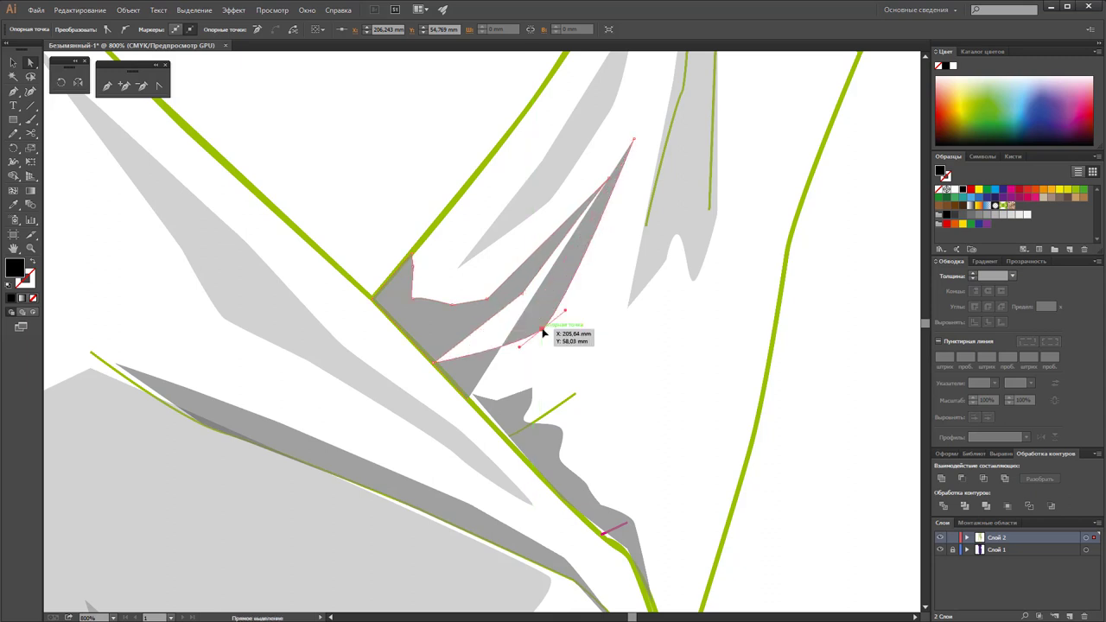
key("Delete")
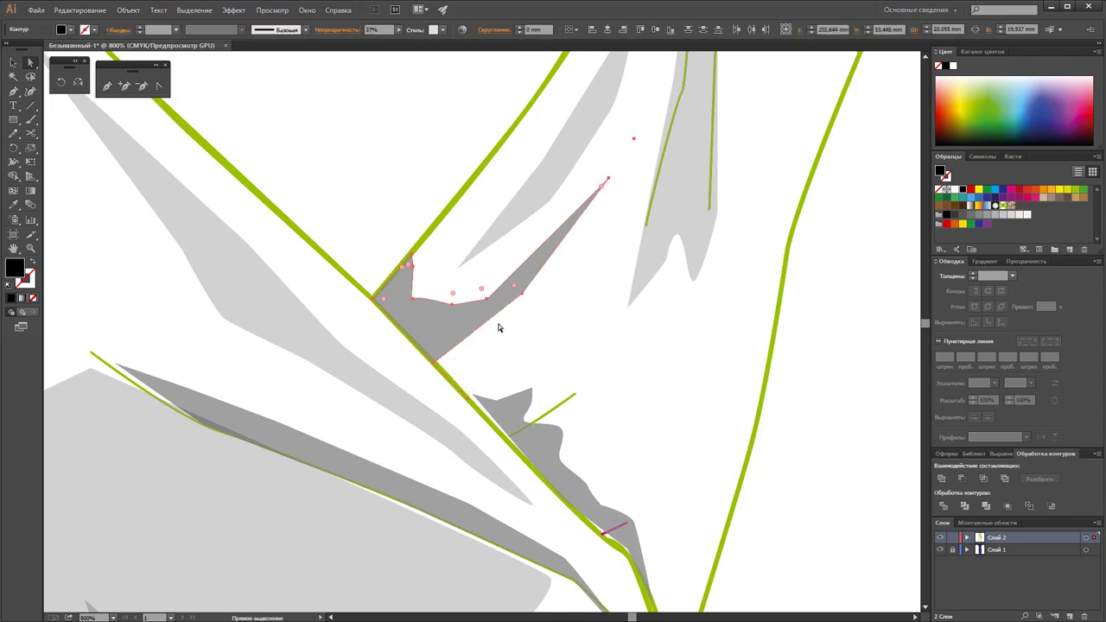
left_click_drag(433, 362, 467, 397)
Clear the selection and zoom back out to see the whole dress
key("v")
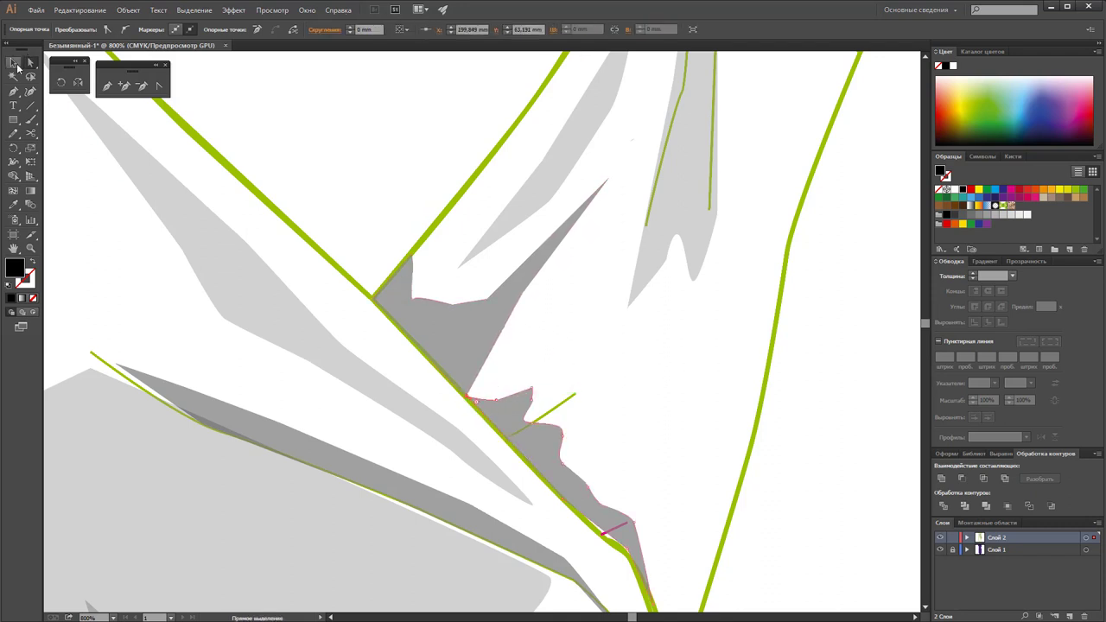
left_click(844, 428)
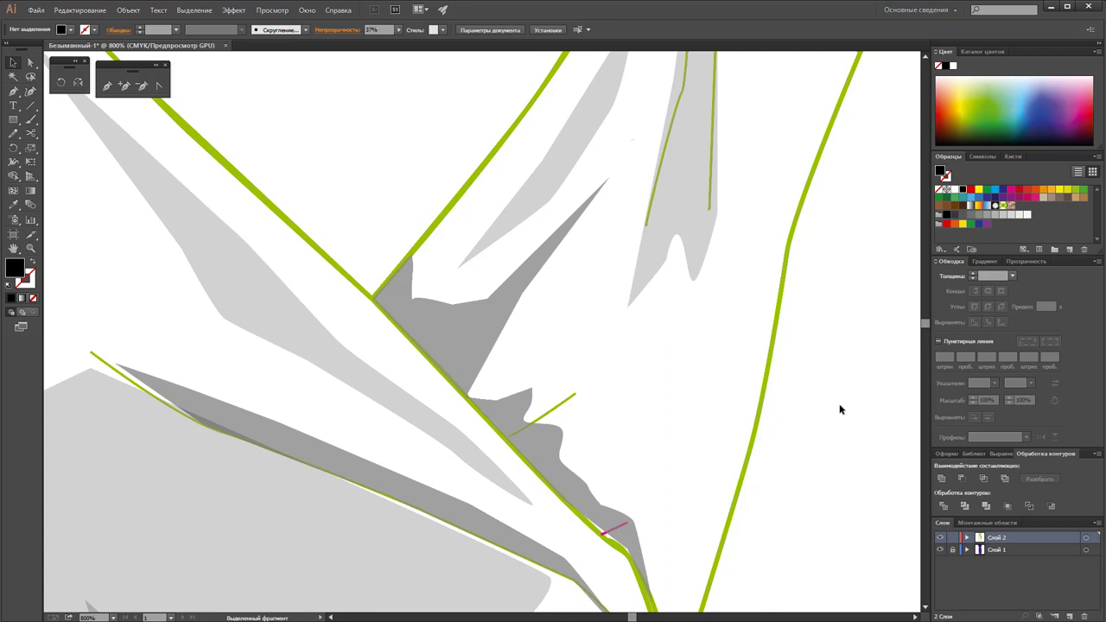
left_click(607, 530)
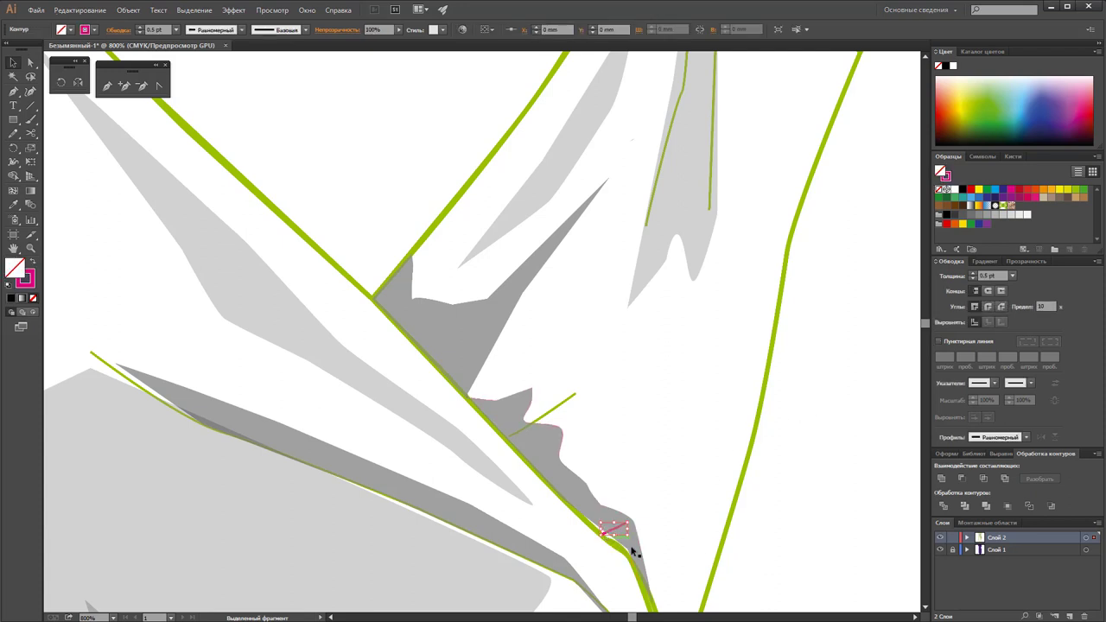
left_click(773, 551)
key("z")
left_click(484, 414, "alt")
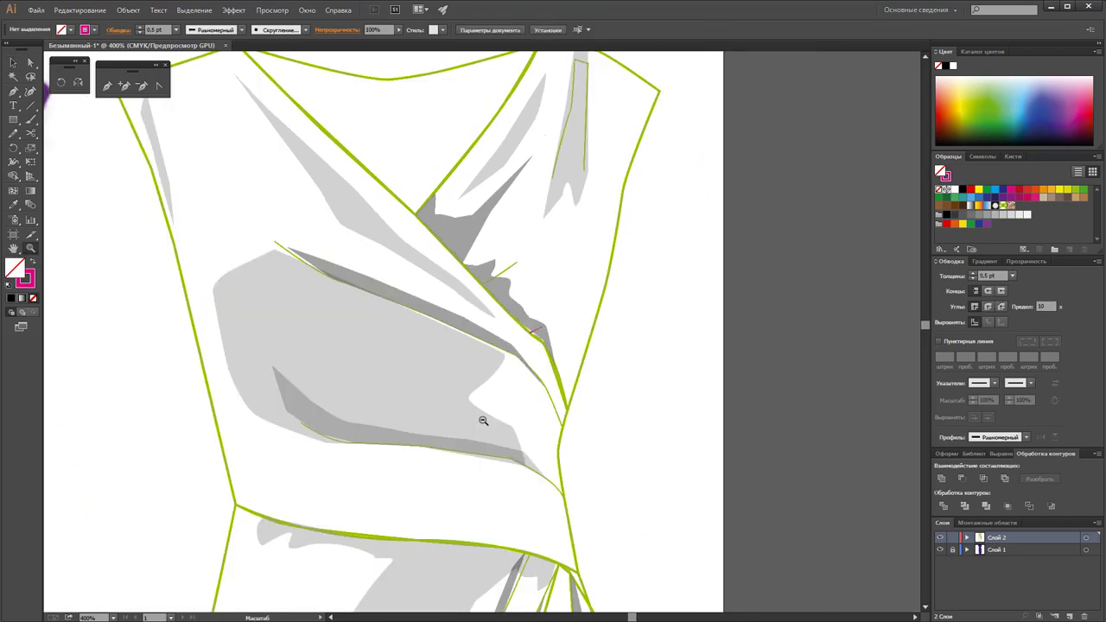
left_click(484, 415, "alt")
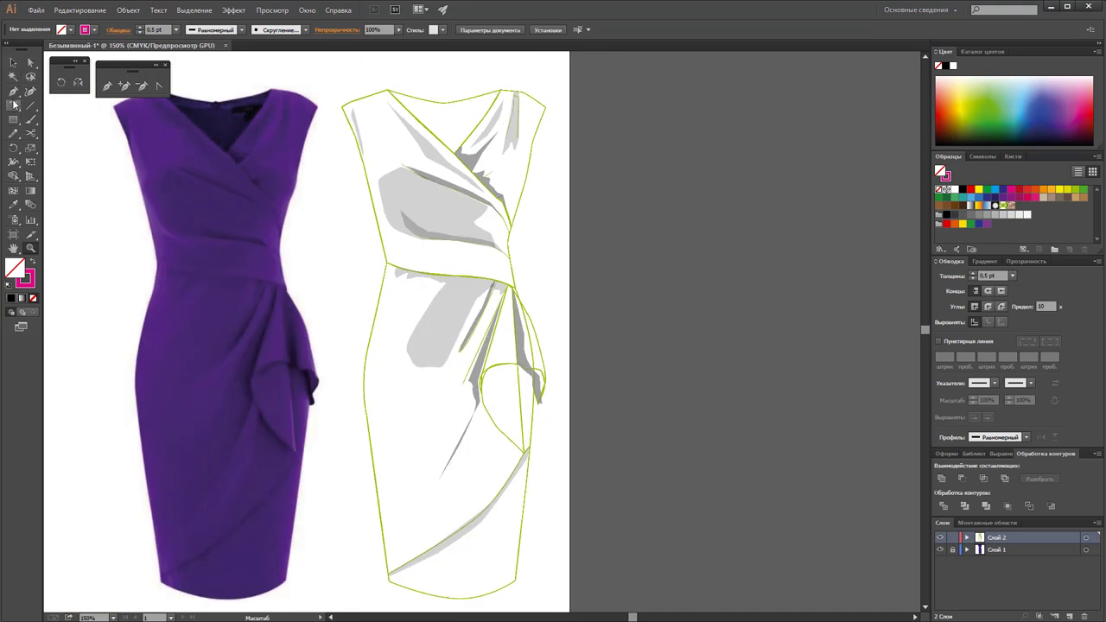
left_click(13, 77)
Select all grey shadow shapes with the Magic Wand and open its options at tolerance 20
left_click(413, 199)
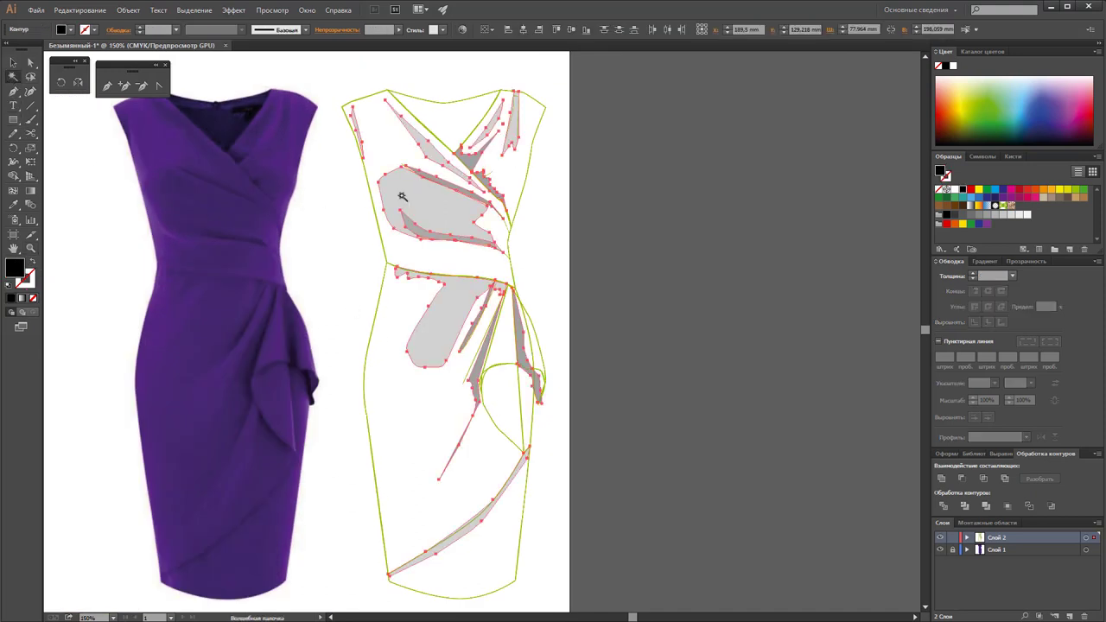
left_click(13, 62)
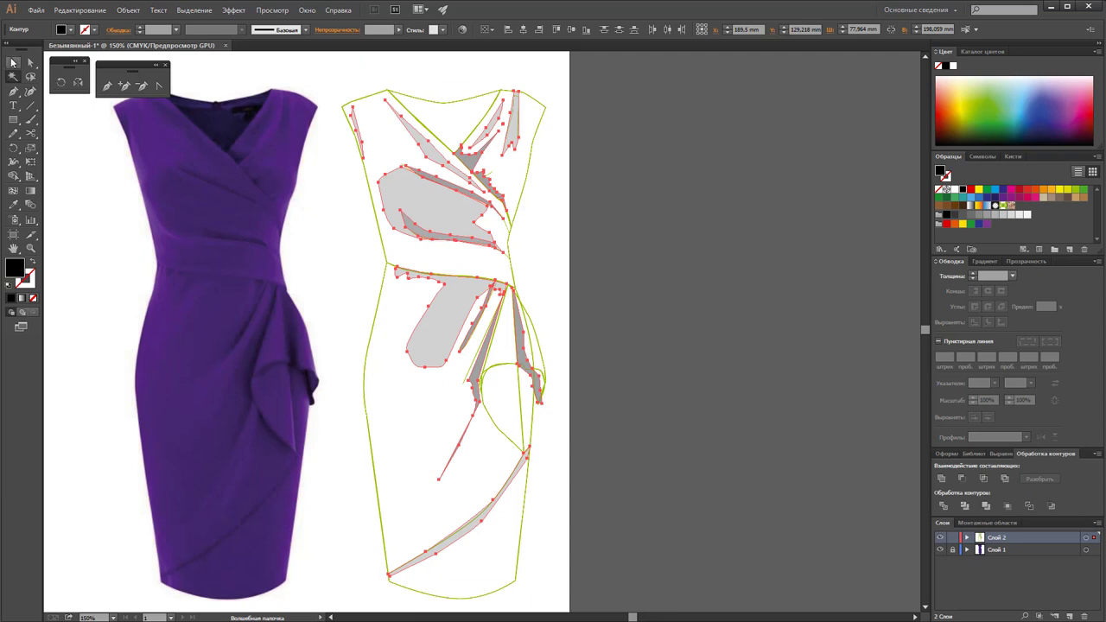
left_click(718, 173)
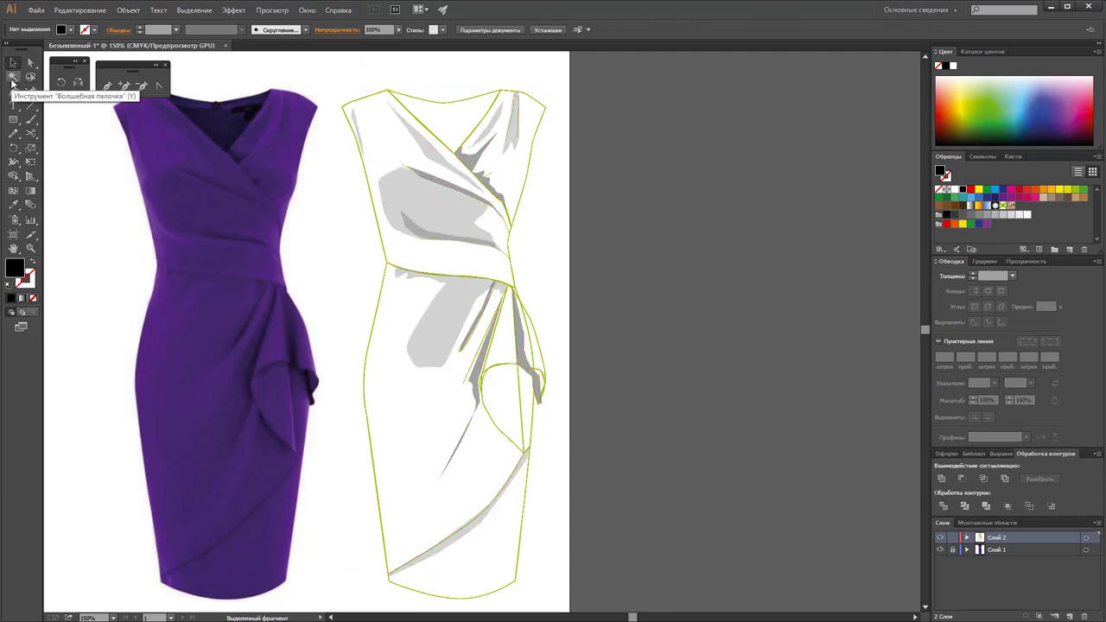
left_click(12, 78)
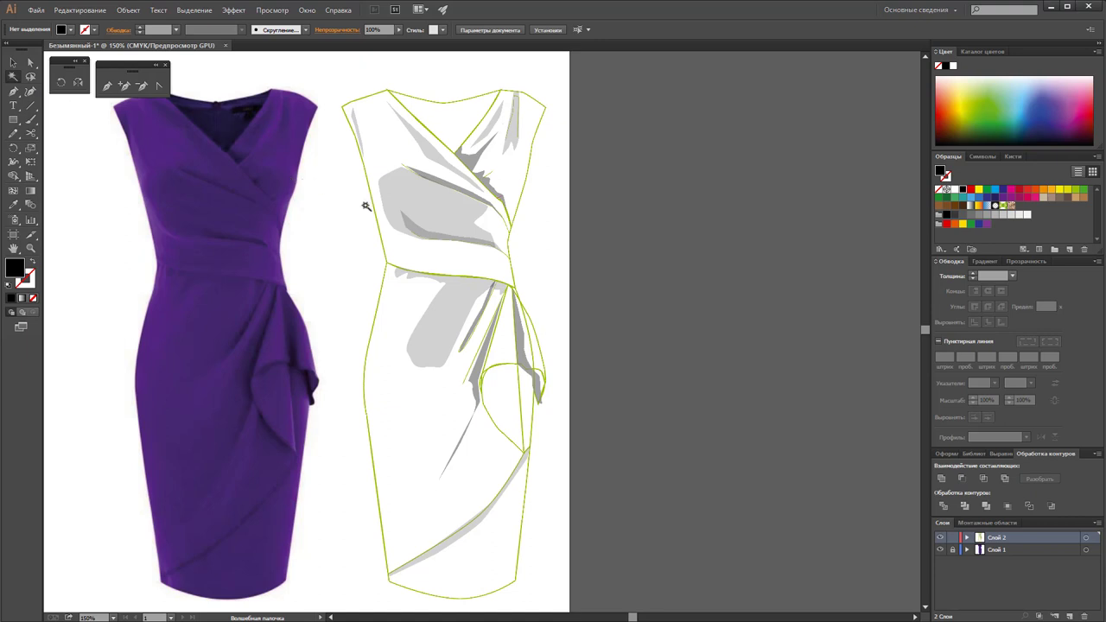
left_click(416, 214)
left_click(429, 214)
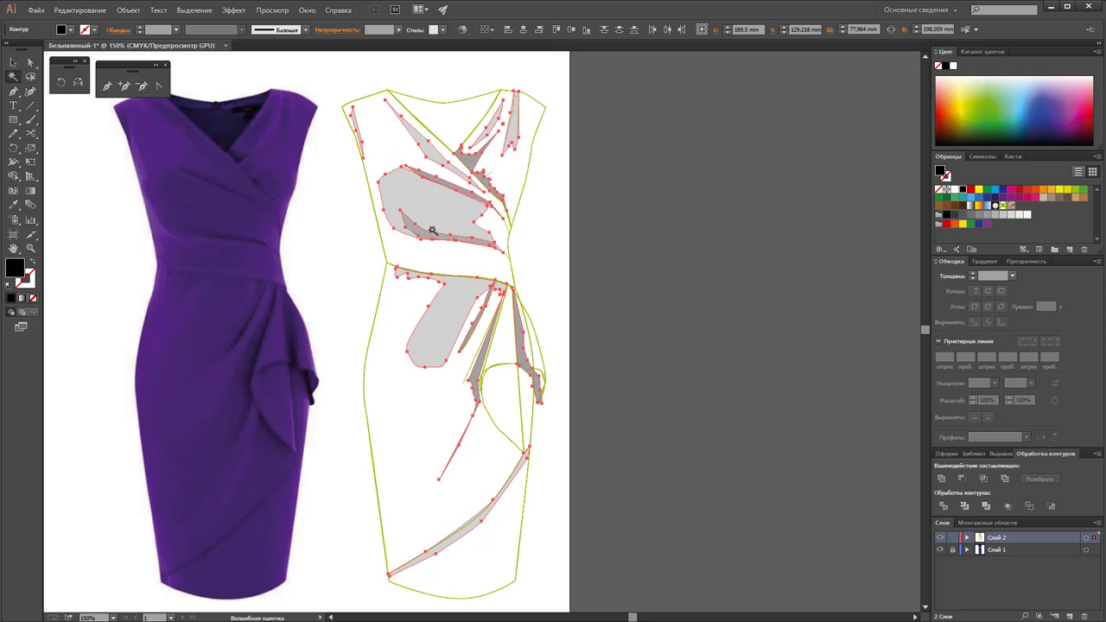
double_click(12, 77)
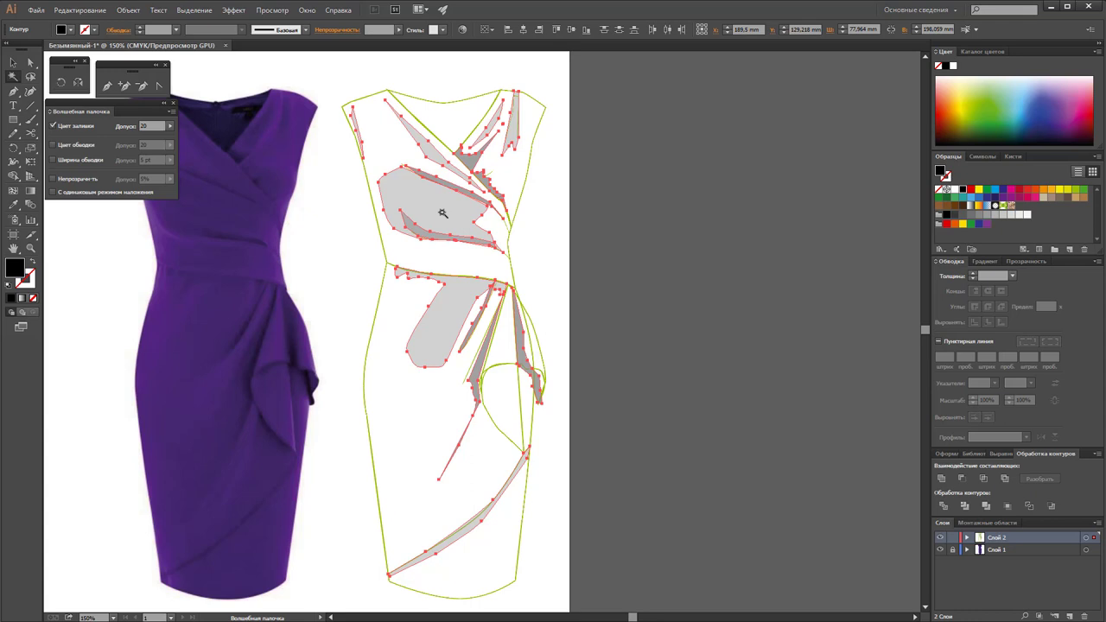
Group the grey shadow shapes and move the group 99.01 mm right of the sketch
right_click(442, 213)
left_click(467, 265)
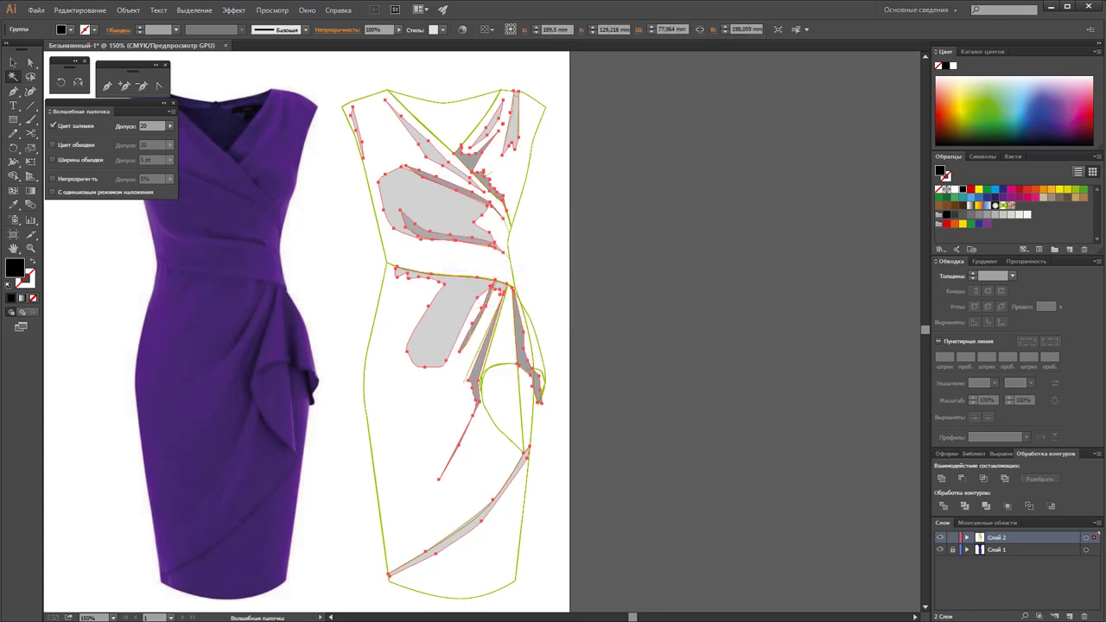
key("v")
mouse_move(524, 221)
left_mouse_down()
mouse_move(766, 255)
mouse_move(755, 250)
left_mouse_up()
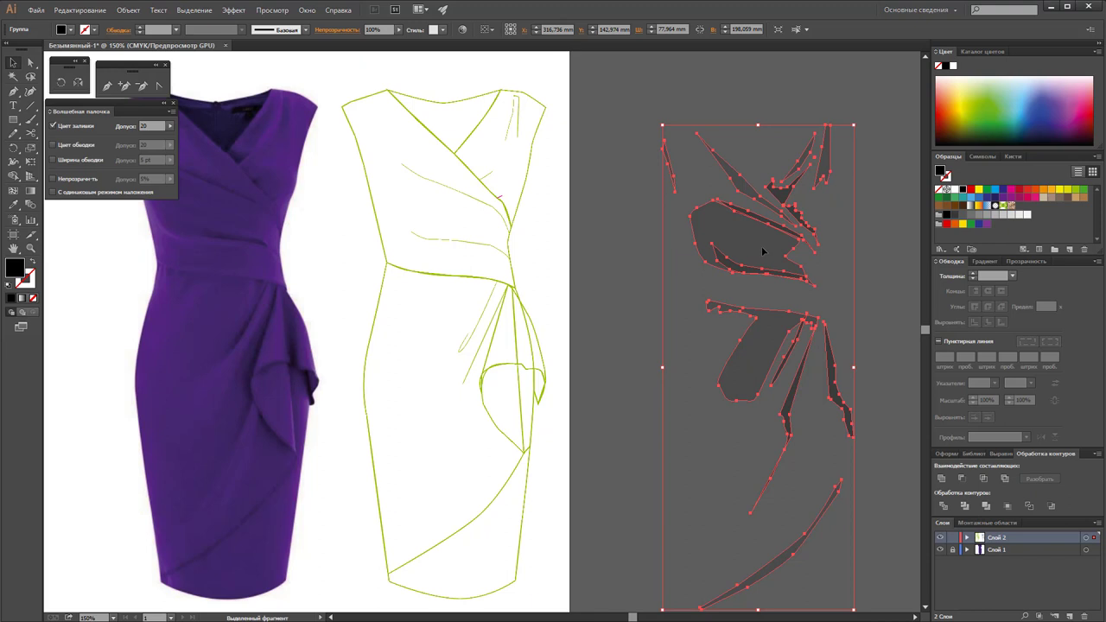
key("ctrl+z")
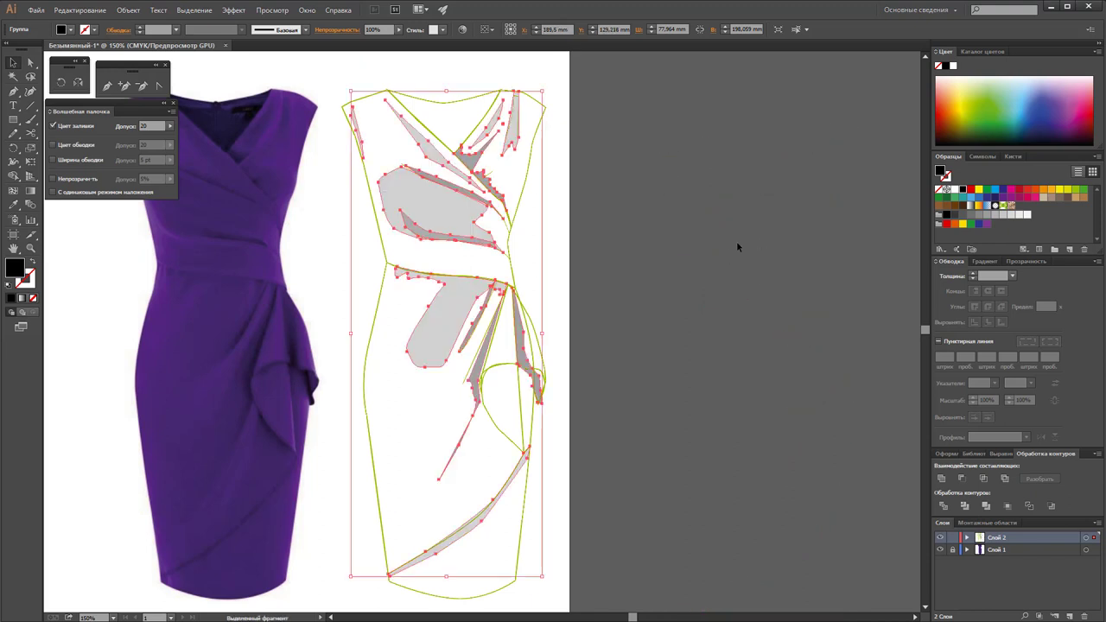
left_click(724, 201)
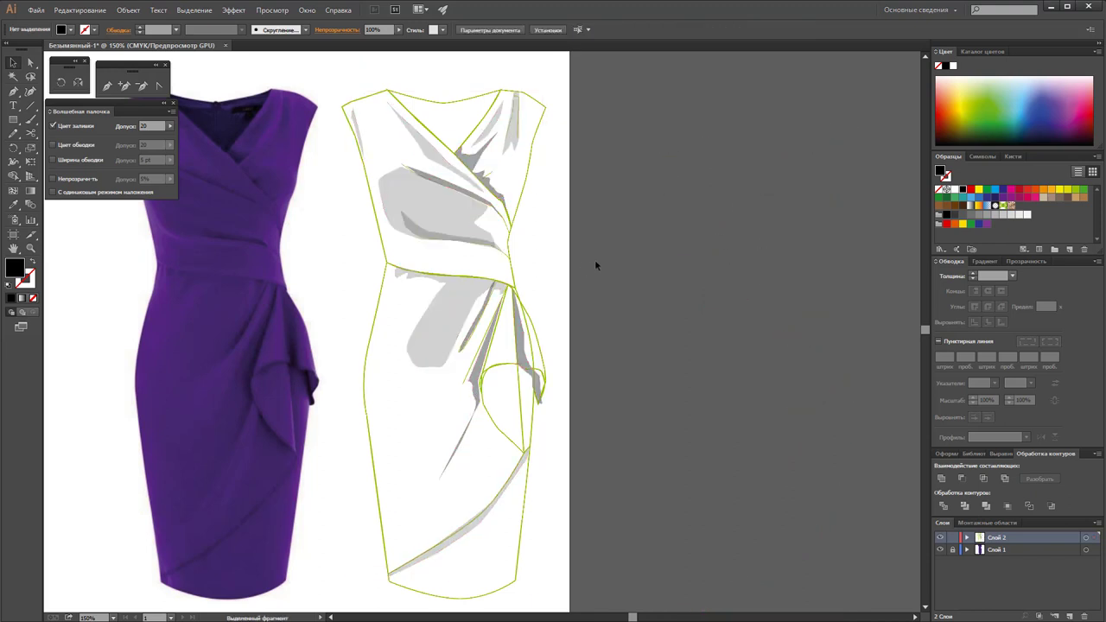
left_click_drag(430, 217, 668, 226)
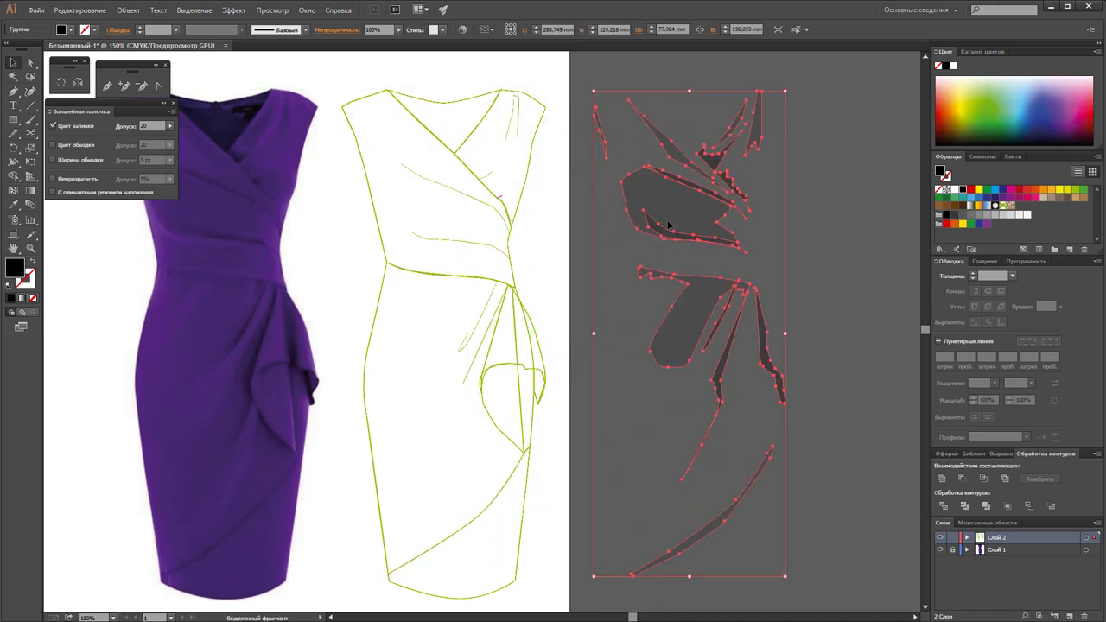
left_click(575, 239)
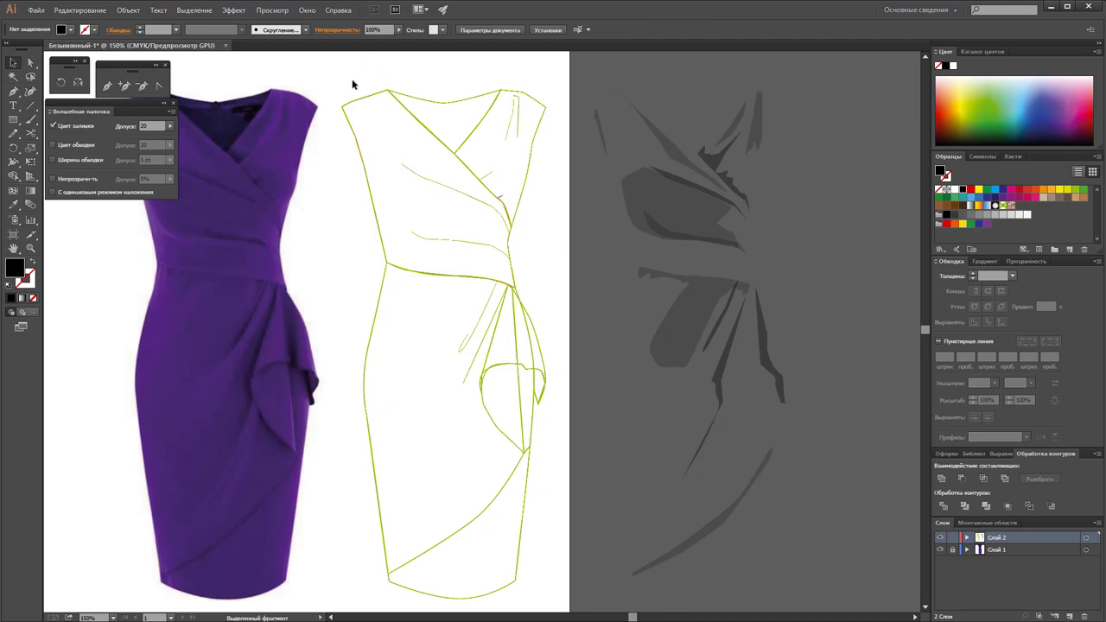
left_click_drag(339, 65, 557, 596)
Give all the sketch lines a black stroke
left_click(21, 291)
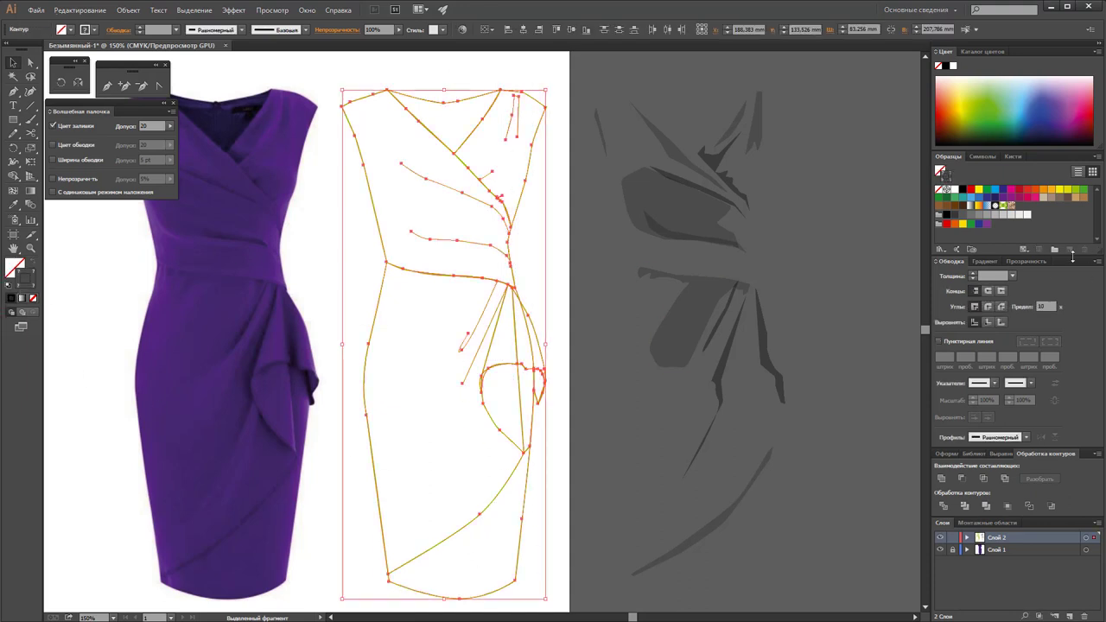
left_click(961, 190)
left_click(893, 180)
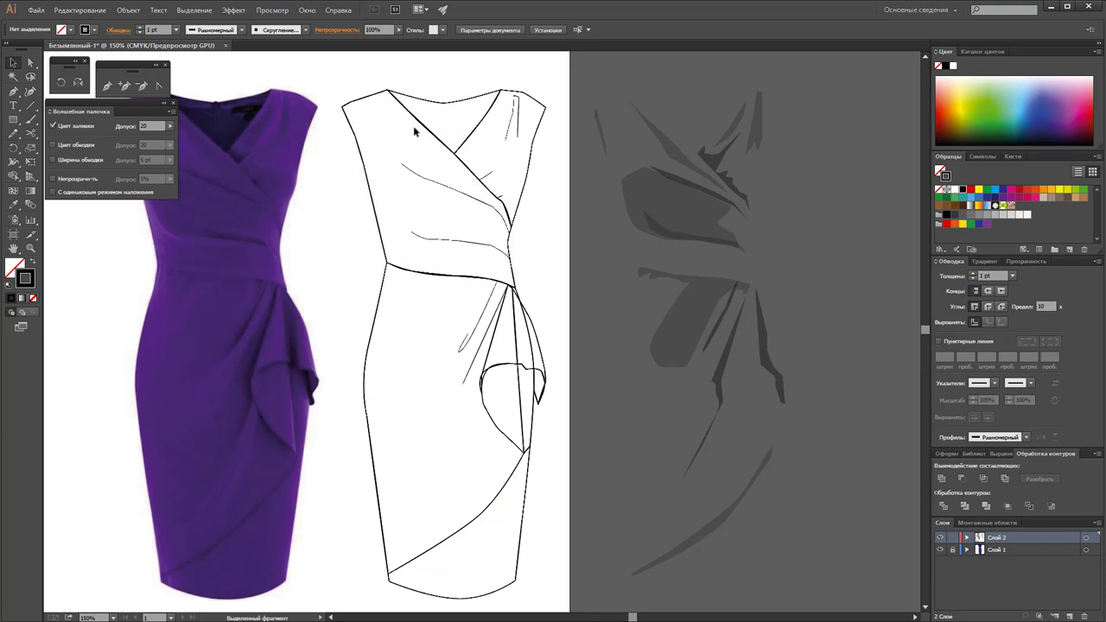
Select the full dress outline, from bodice to hem, and fill it with white
left_click_drag(391, 93, 536, 138)
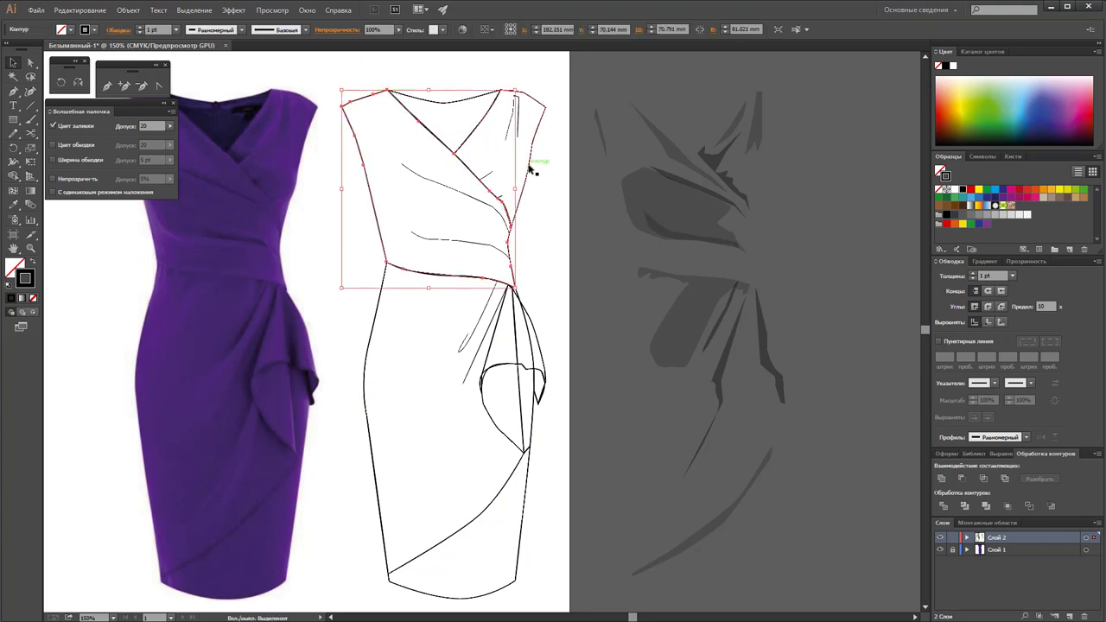
left_click(531, 170, "shift")
left_click(370, 354, "shift")
left_click(524, 519, "shift")
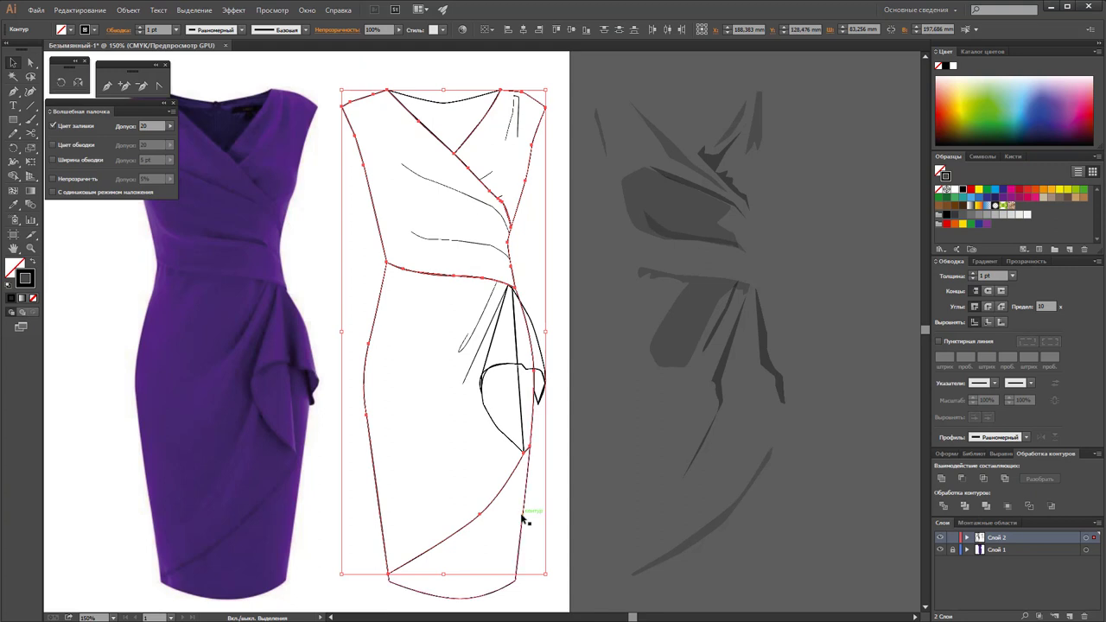
left_click(497, 591, "shift")
left_click(13, 264)
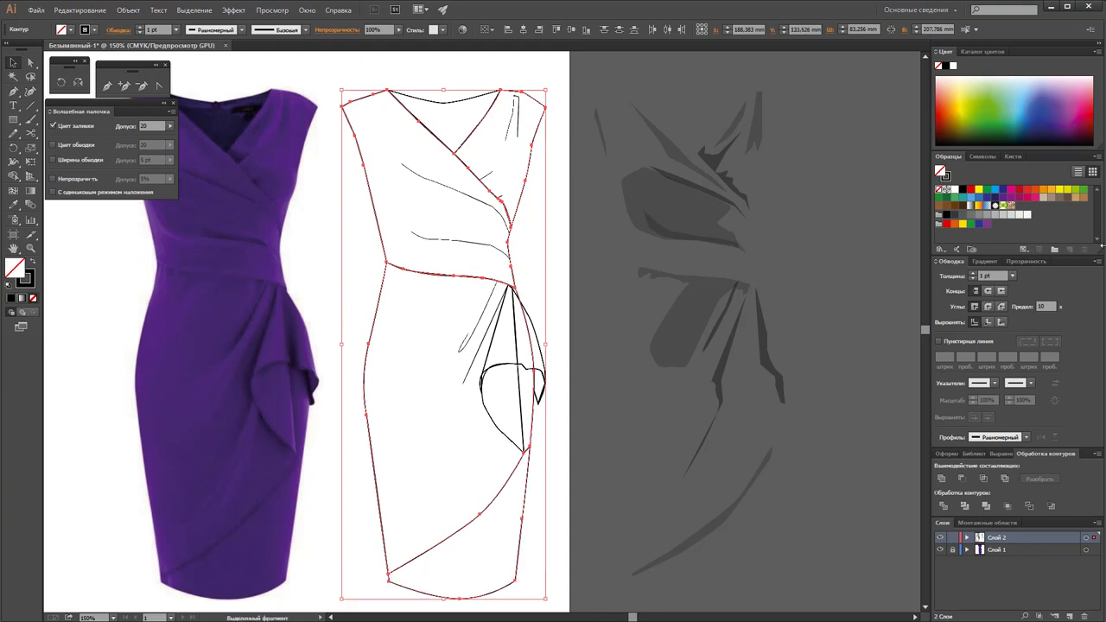
left_click(953, 189)
left_click(555, 298)
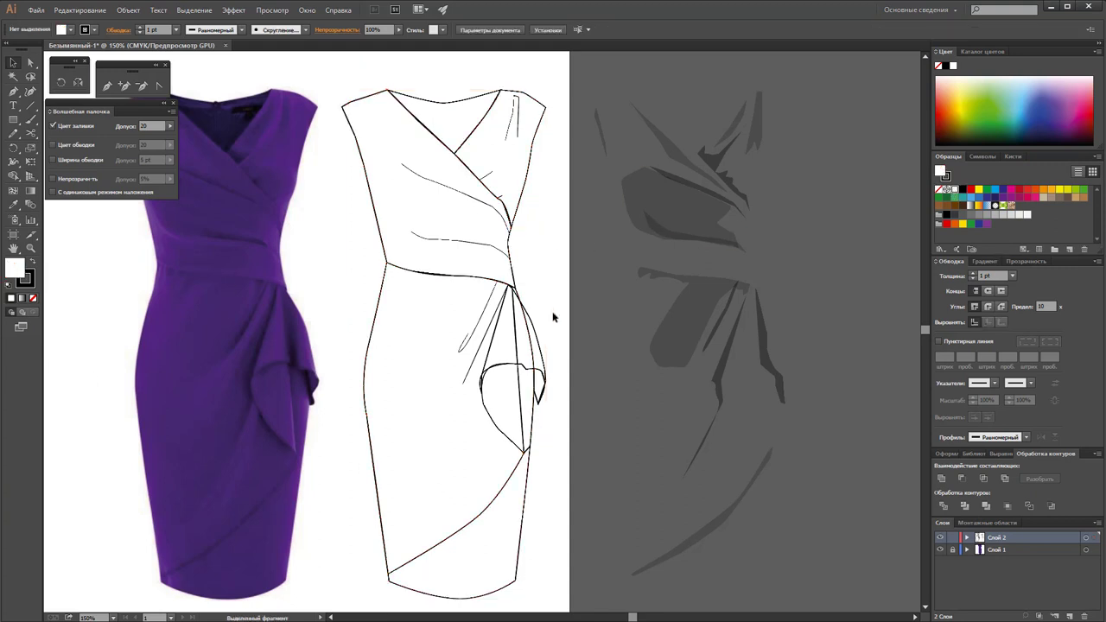
Fill the draped fold pieces with white and zoom in on the pocket area
left_click(542, 357)
left_click(494, 368, "shift")
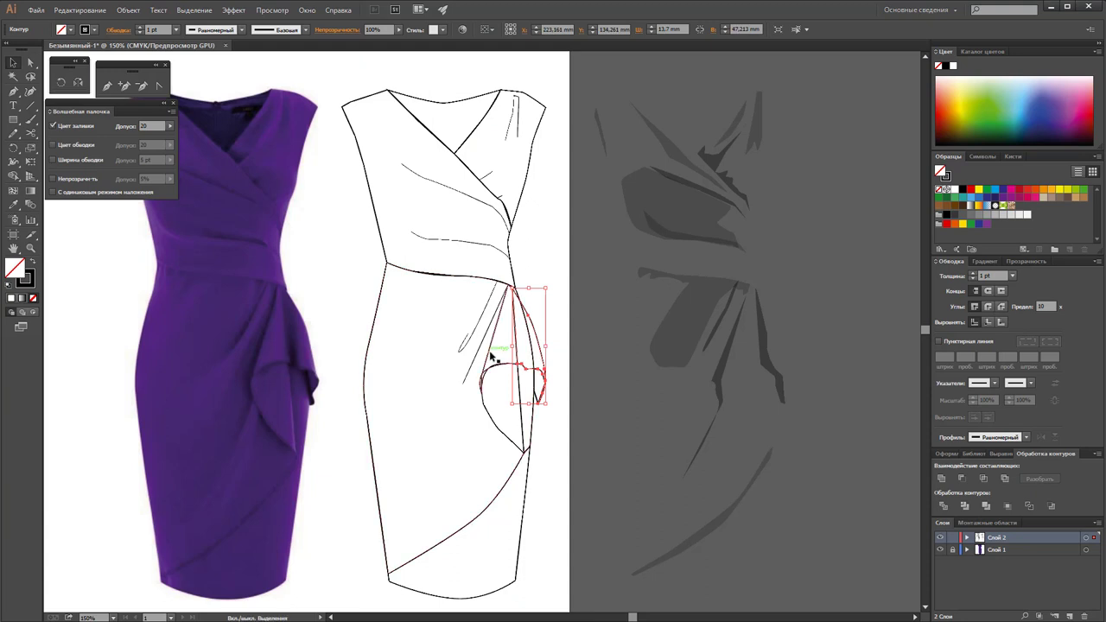
left_click(502, 419, "shift")
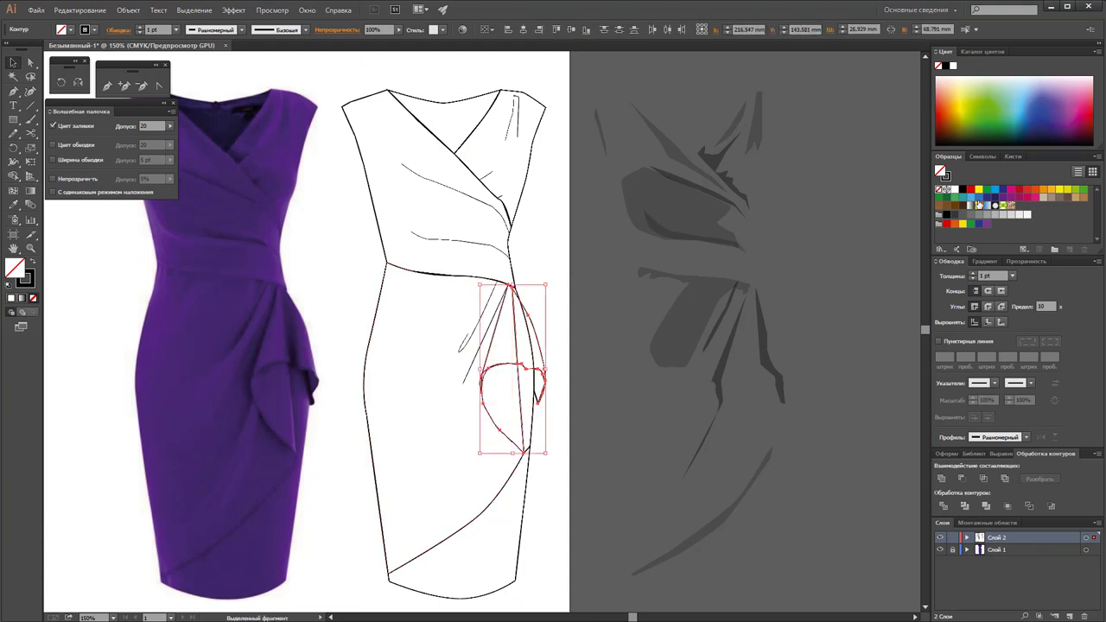
left_click(956, 189)
left_click(632, 438)
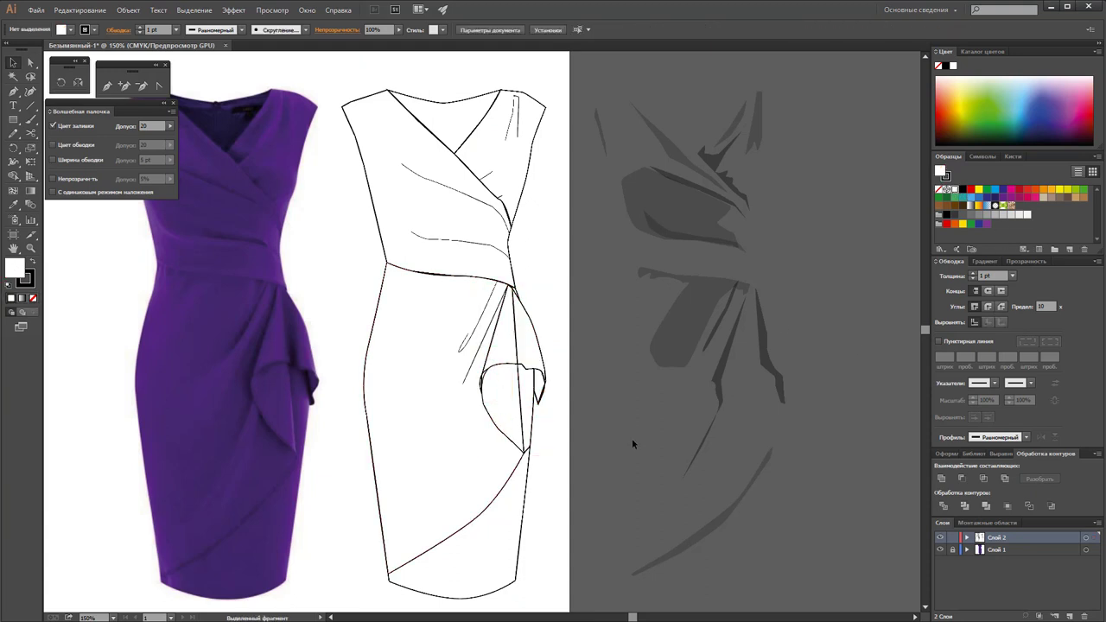
left_click(490, 378)
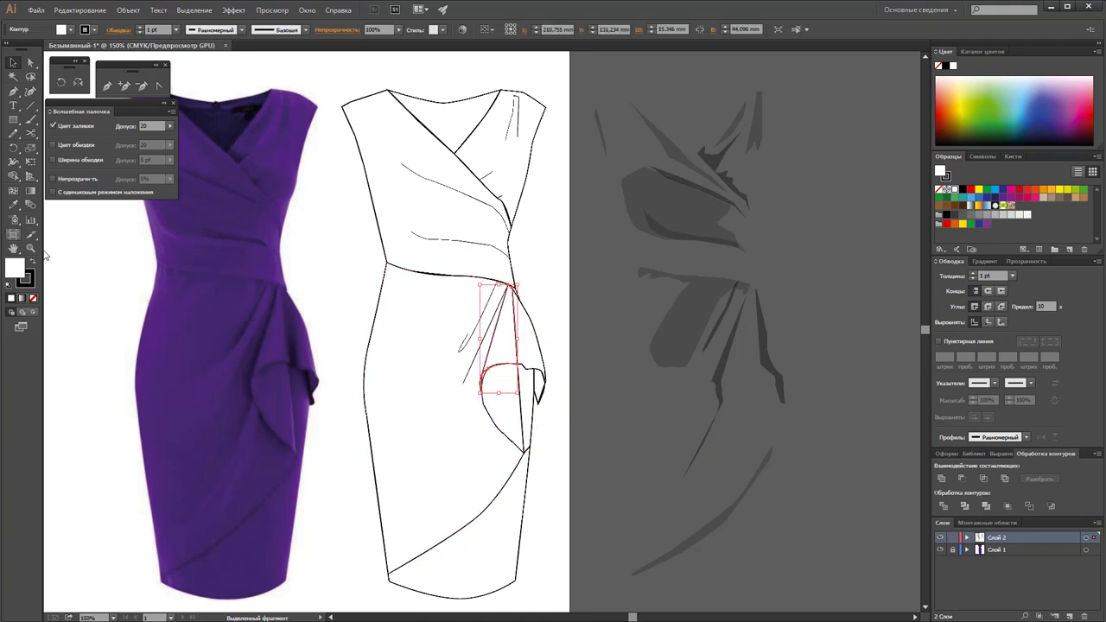
left_click(30, 248)
left_click(499, 378)
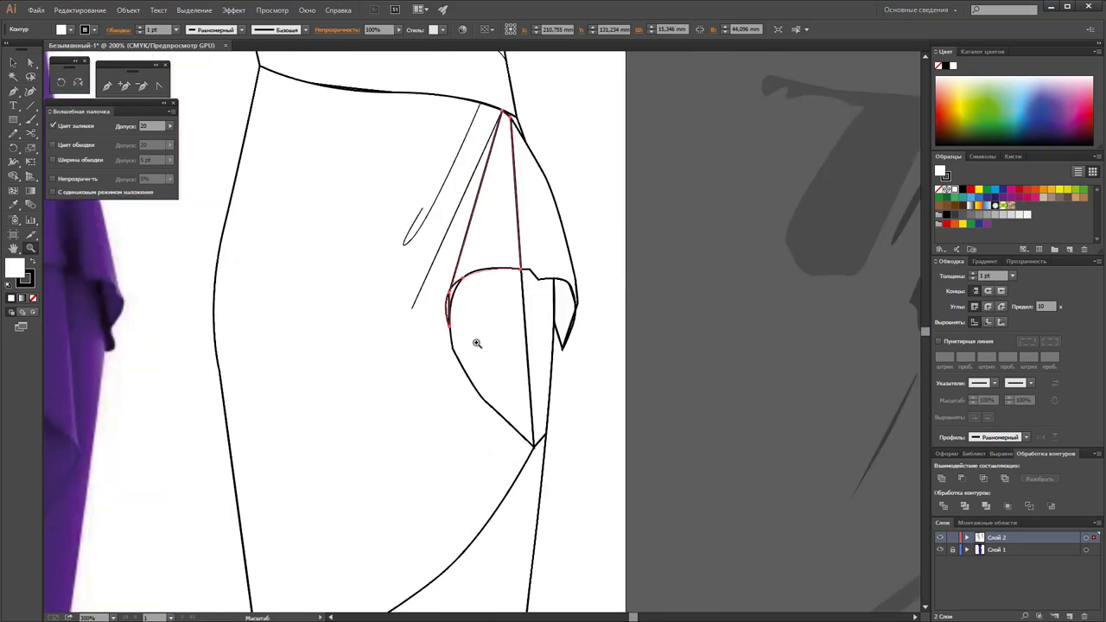
Zoom to 800% and move anchors on the pocket fold's curved upper-left edge
left_click(471, 321)
left_click(468, 303)
left_click(512, 334)
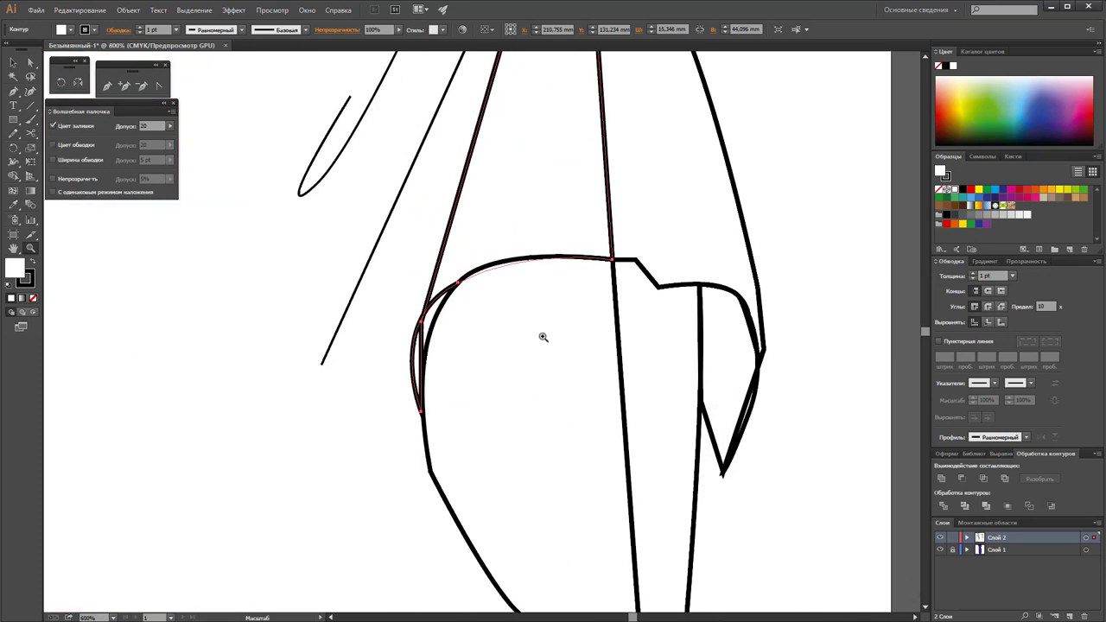
left_click(30, 62)
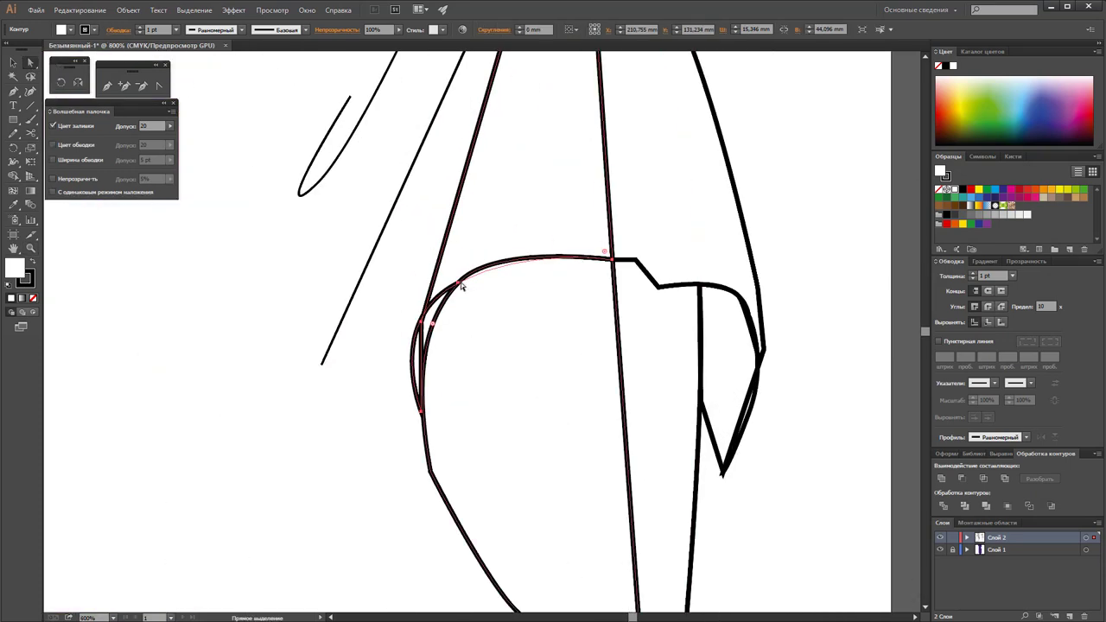
mouse_move(456, 291)
left_mouse_down()
mouse_move(496, 268)
mouse_move(478, 271)
left_mouse_up()
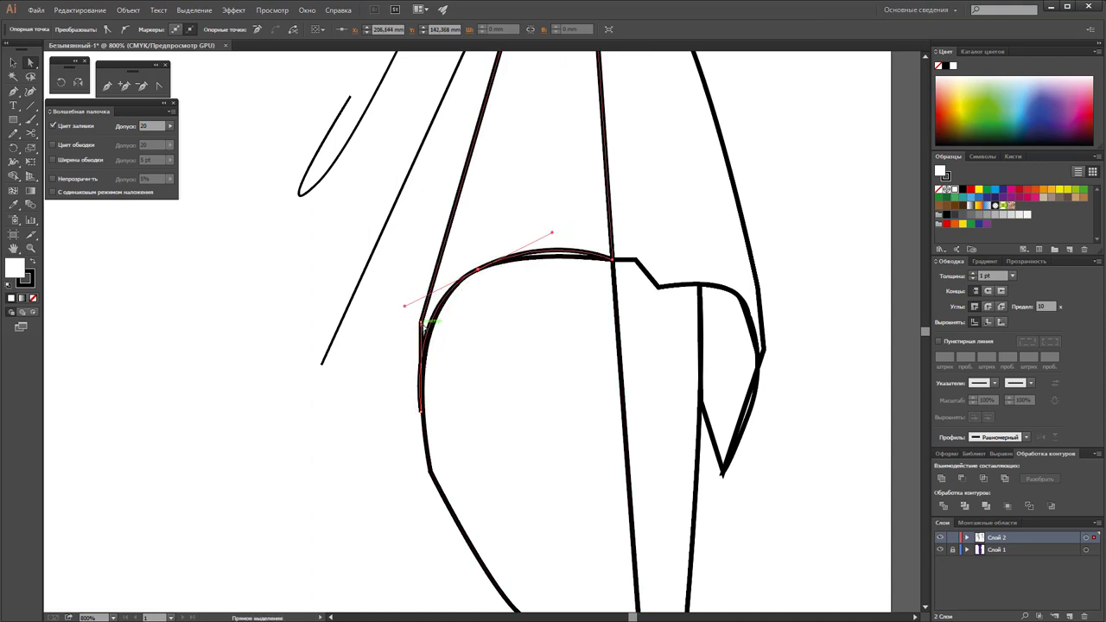
mouse_move(427, 323)
left_mouse_down()
mouse_move(413, 326)
mouse_move(404, 375)
left_mouse_up()
left_click(159, 86)
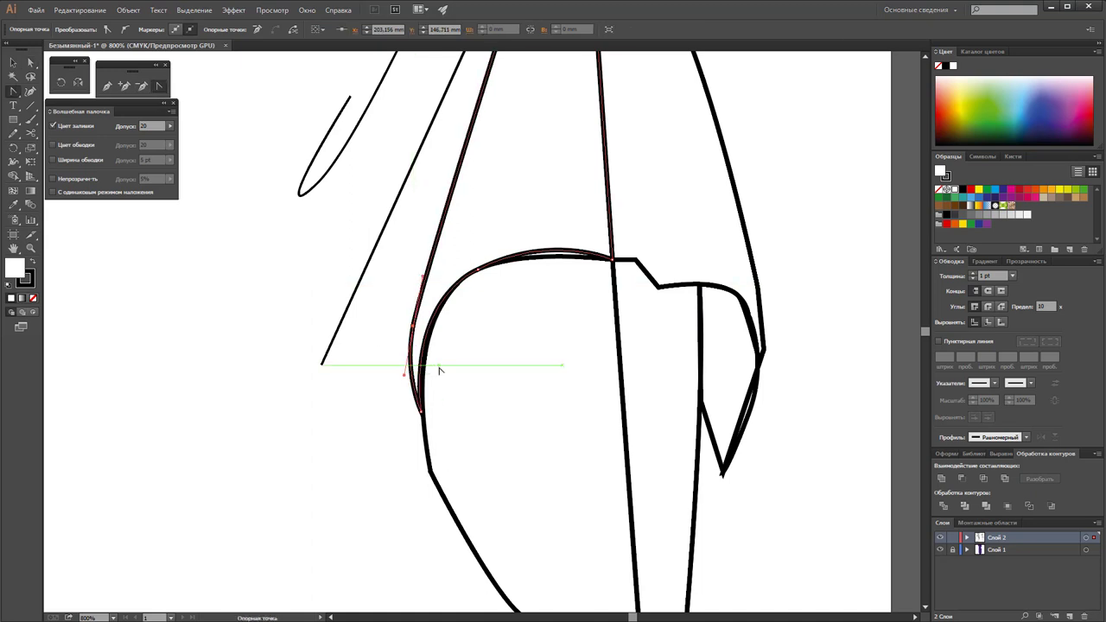
left_click(32, 61)
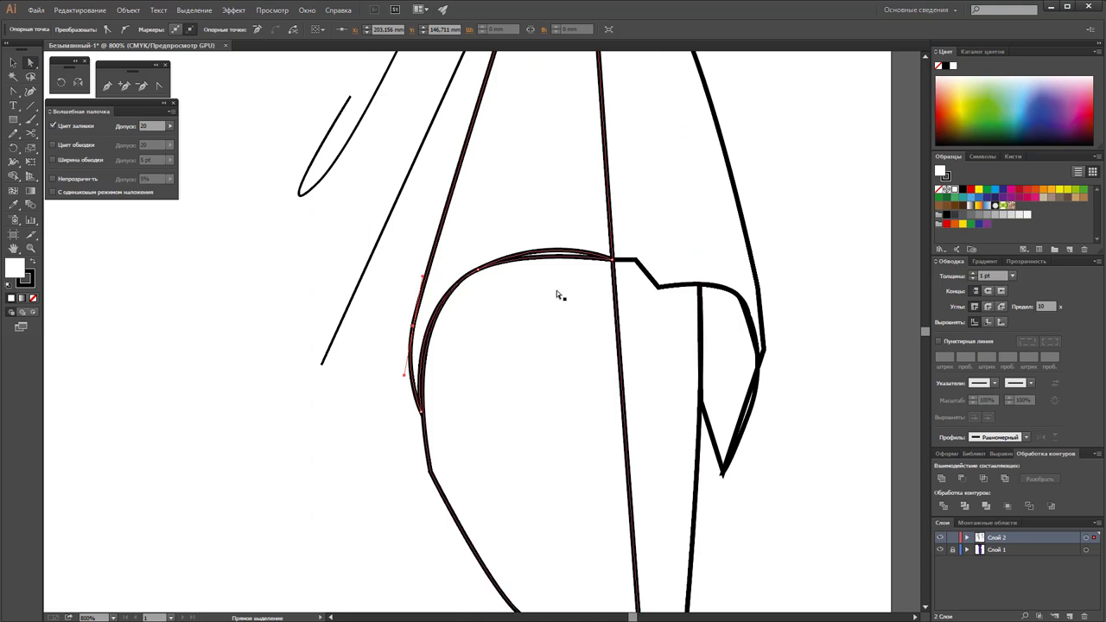
mouse_move(481, 274)
left_mouse_down()
mouse_move(476, 283)
mouse_move(473, 271)
left_mouse_up()
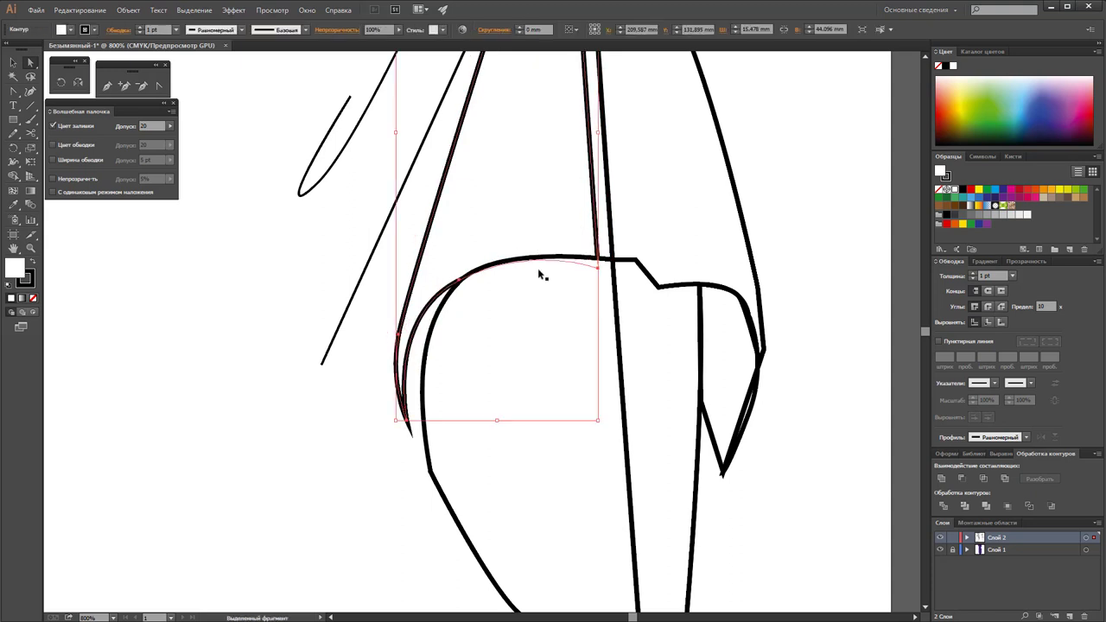
Adjust the curve handle and anchors so the pocket edge bends smoothly, then zoom out
left_click(481, 274)
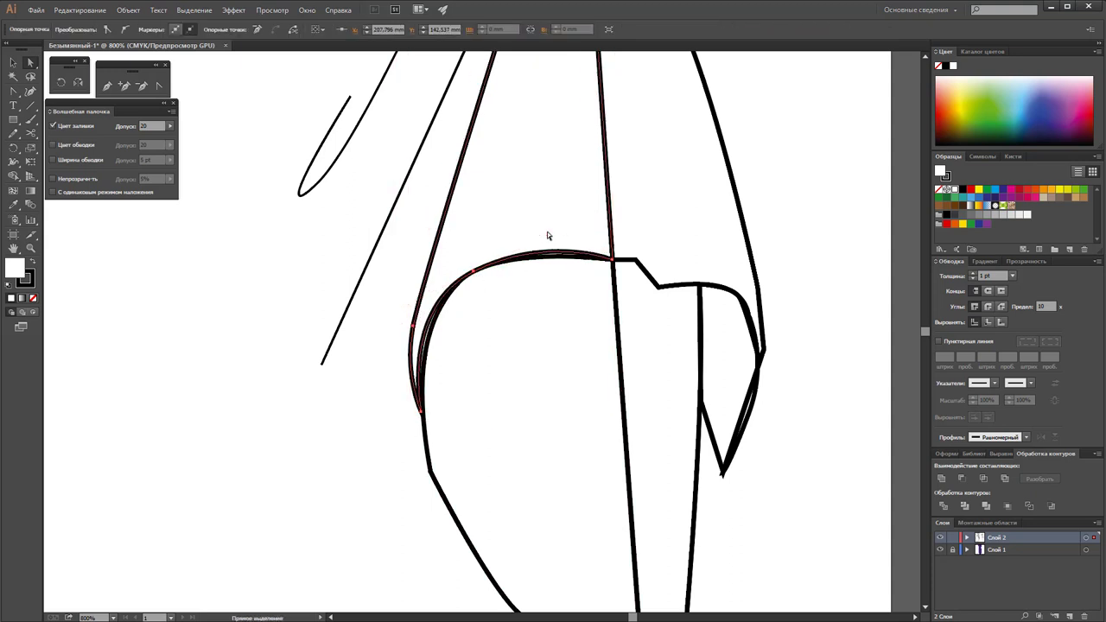
left_click(499, 275)
left_click(474, 273)
left_click_drag(548, 235, 517, 249)
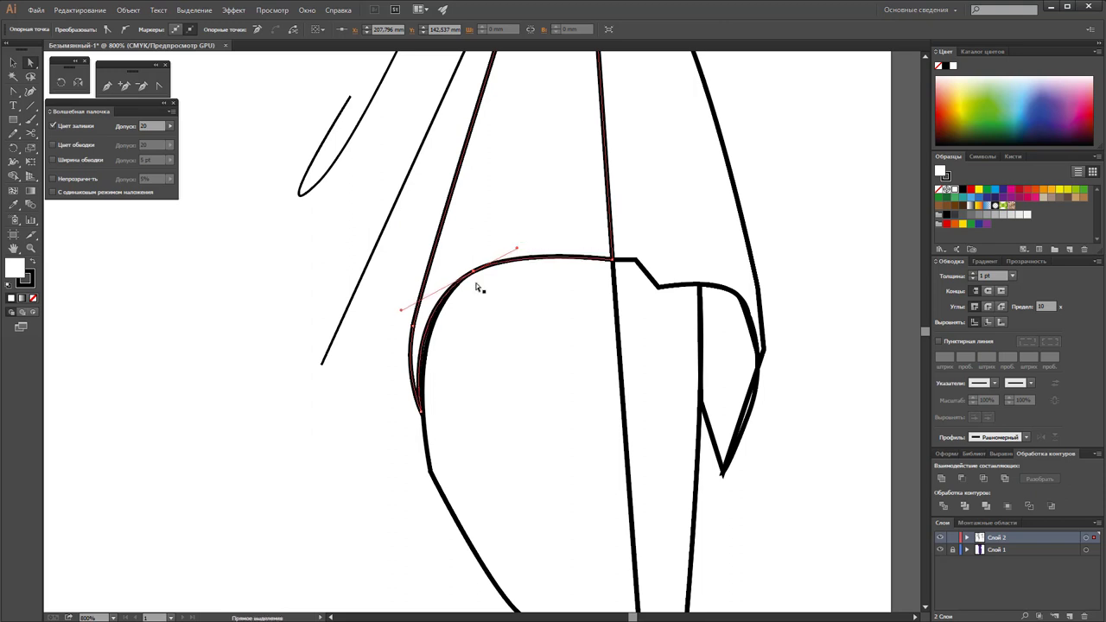
left_click(434, 313)
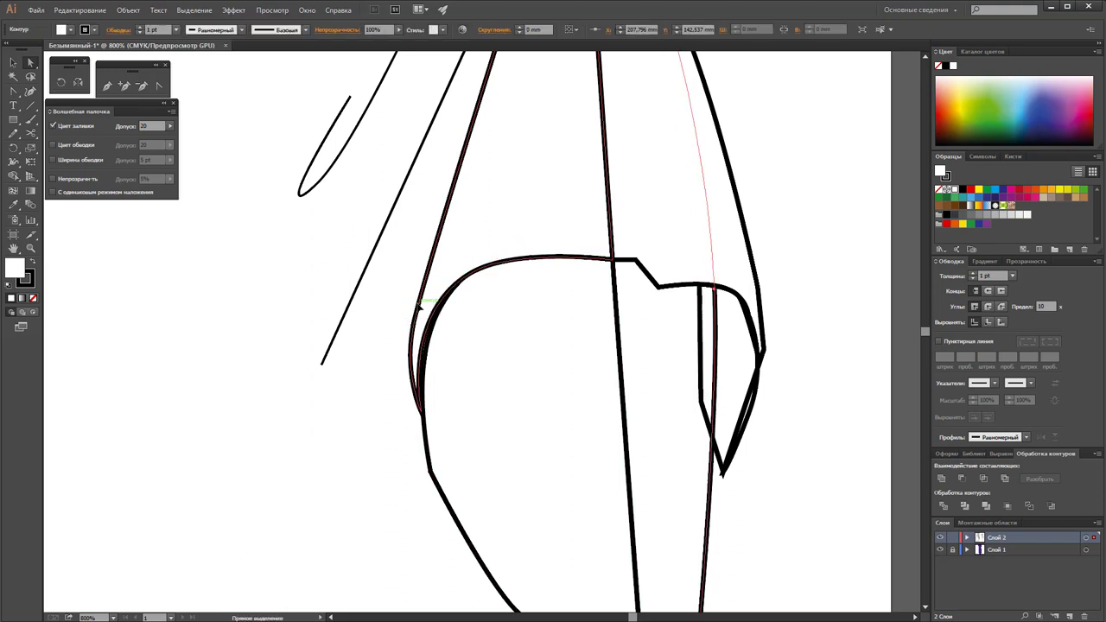
left_click(480, 271)
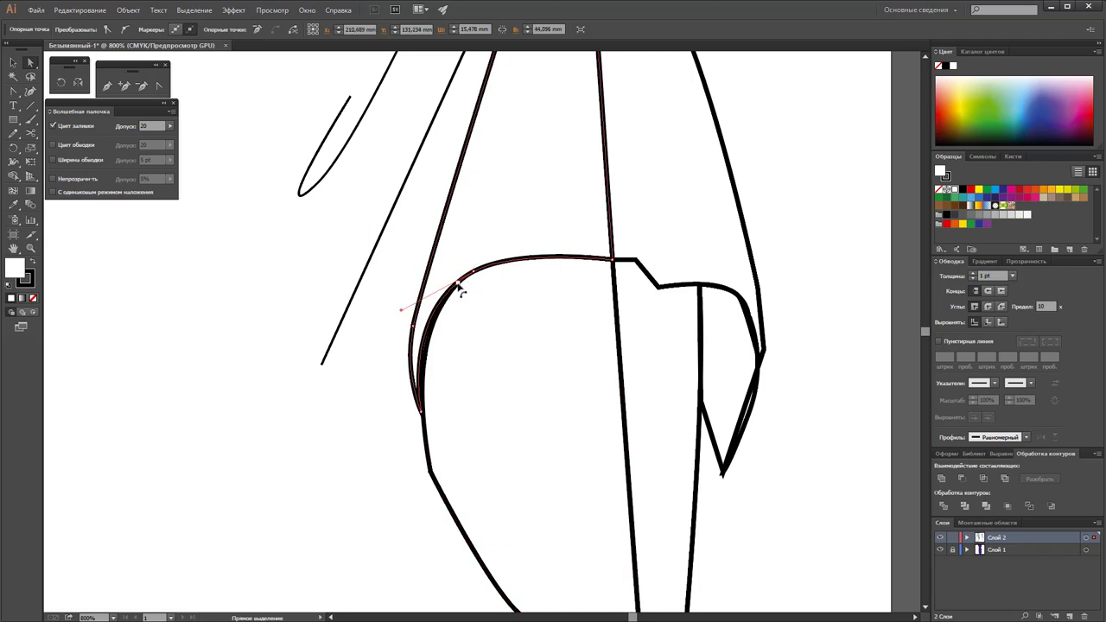
left_click_drag(457, 285, 474, 272)
left_click(159, 88)
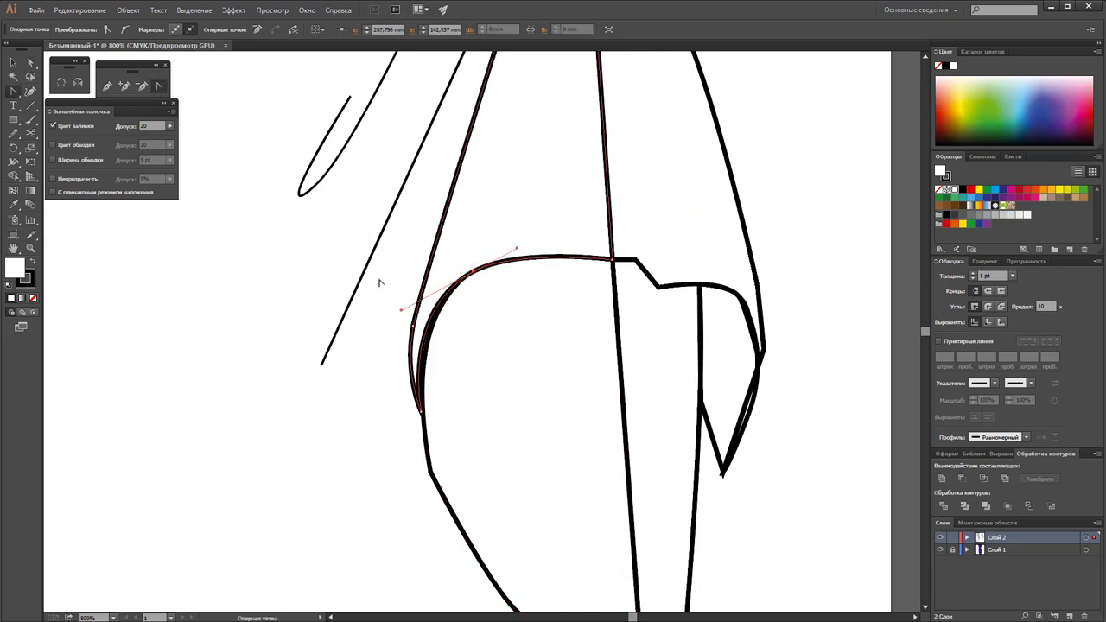
left_click_drag(407, 308, 423, 298)
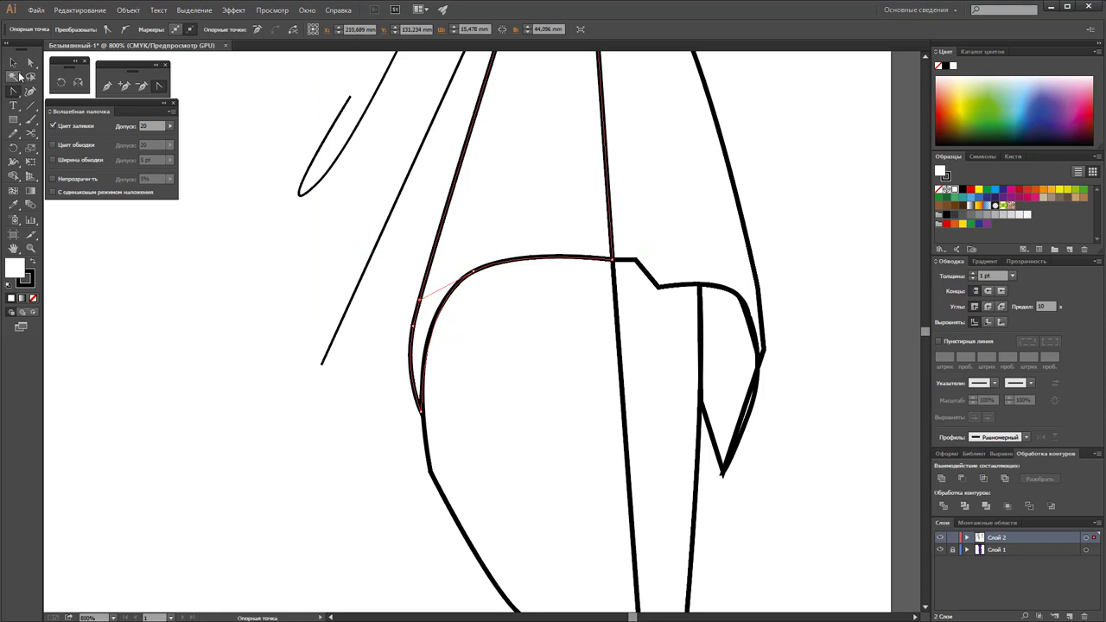
left_click(13, 62)
left_click(800, 398)
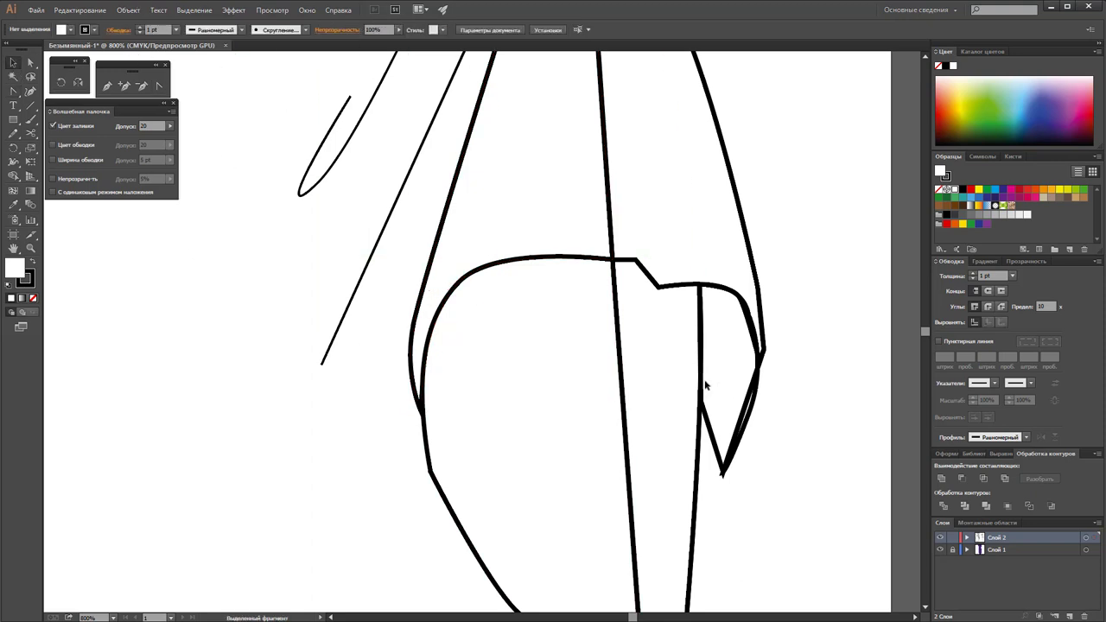
Zoom out to the whole dress and fill the small fold piece beside the pocket with light grey
key("z")
left_click(522, 319, "alt")
left_click(506, 303, "alt")
left_click(389, 367, "alt")
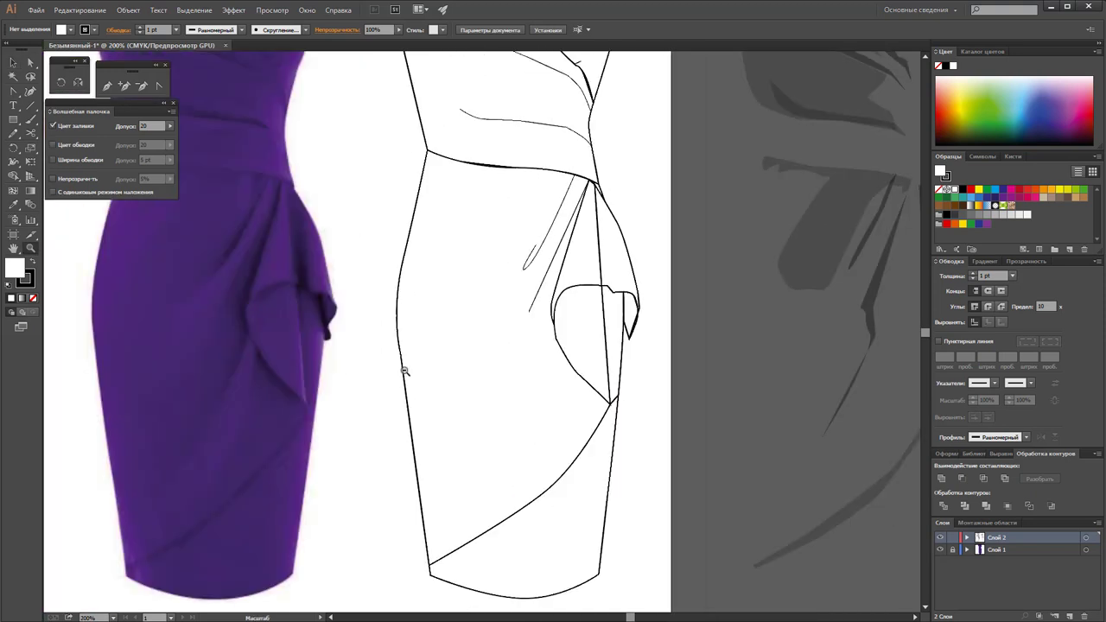
left_click(13, 62)
left_click(629, 327)
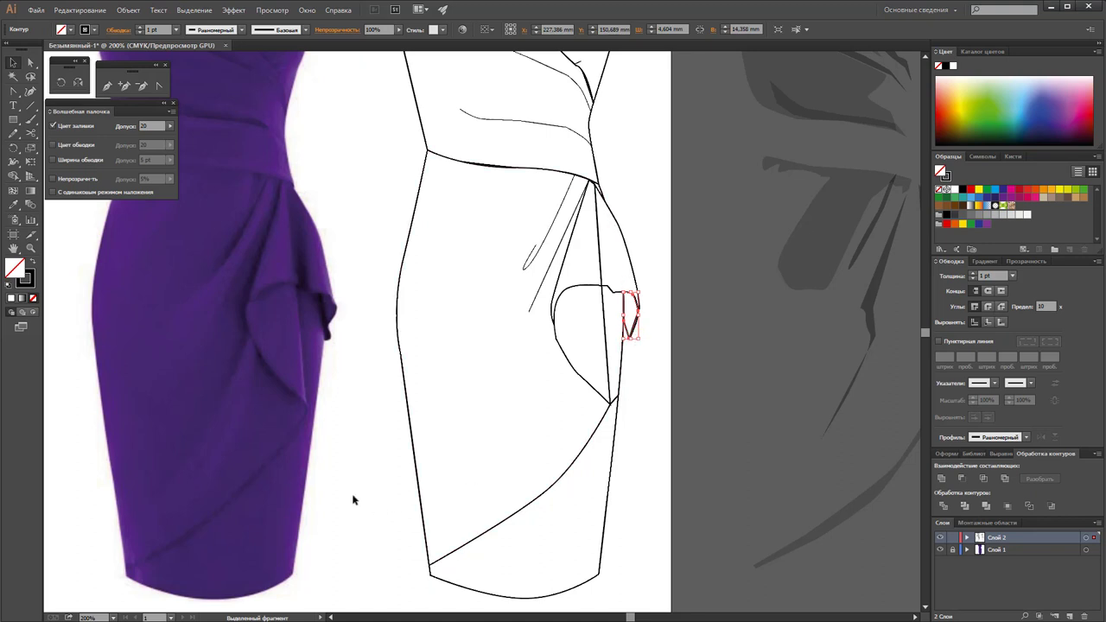
left_click(1012, 215)
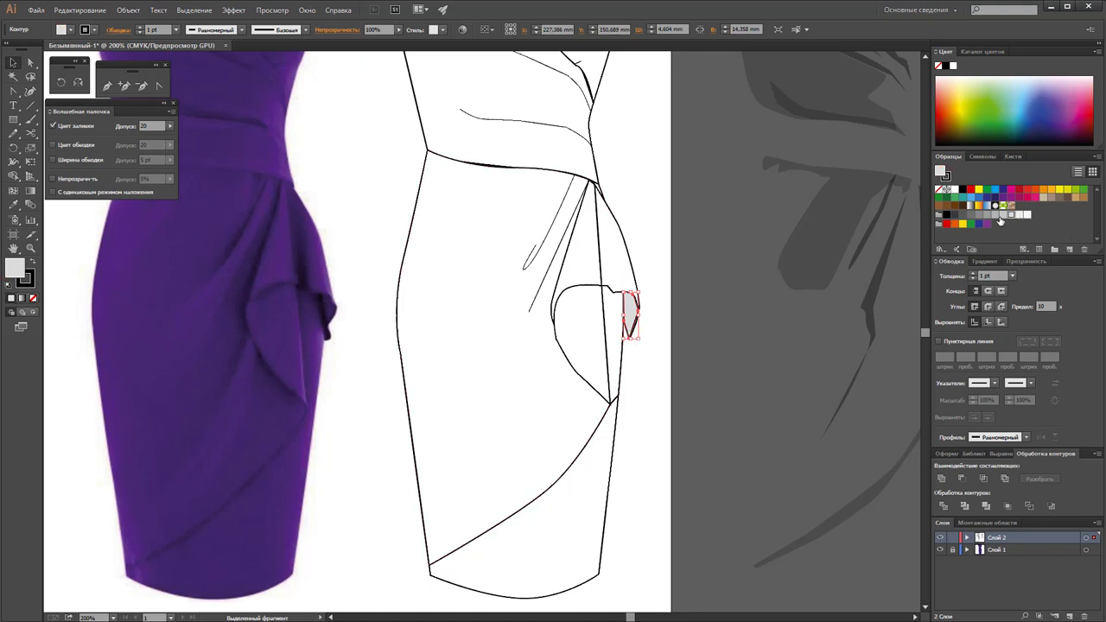
left_click(683, 367)
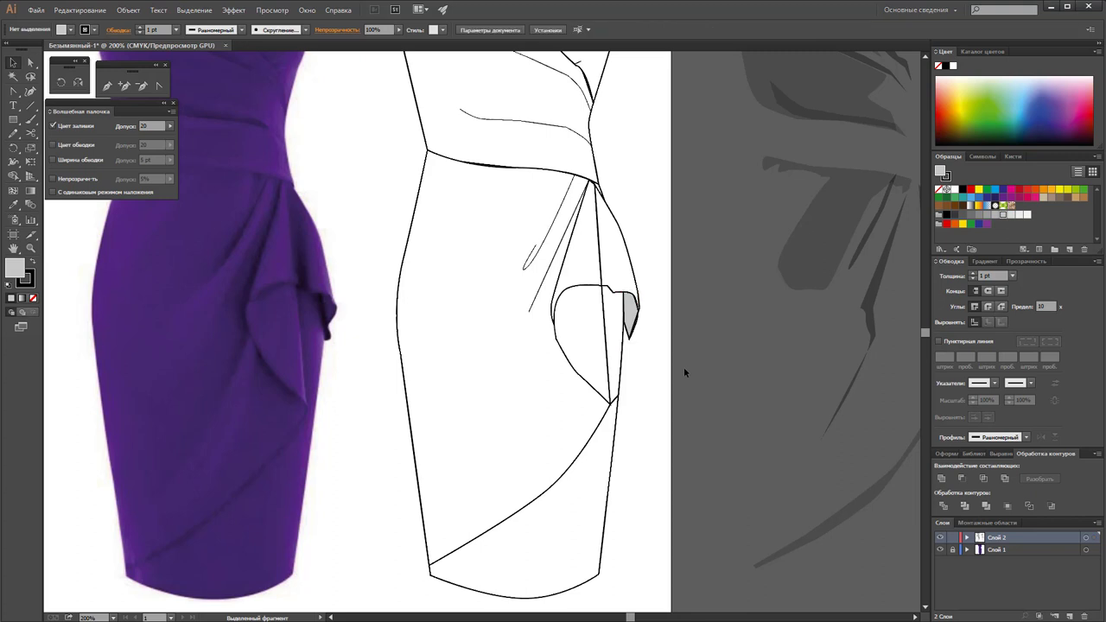
Scroll the view and select, then deselect, the dress skirt outline path
scroll(683, 366, "up", 2)
scroll(686, 367, "up", 1)
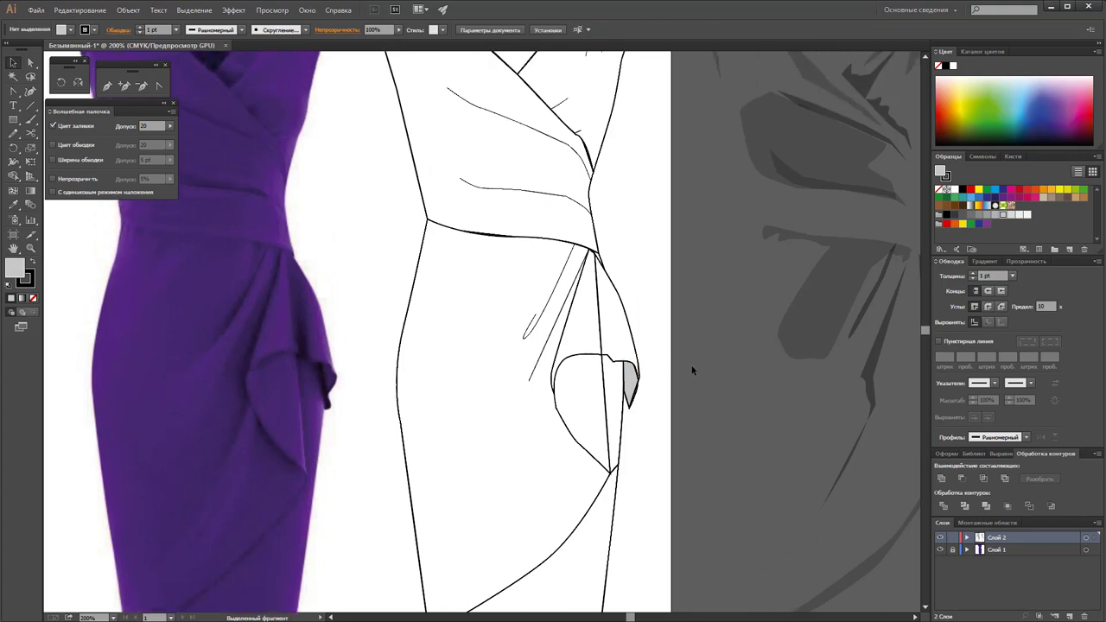
left_click(624, 410)
scroll(672, 421, "down", 3)
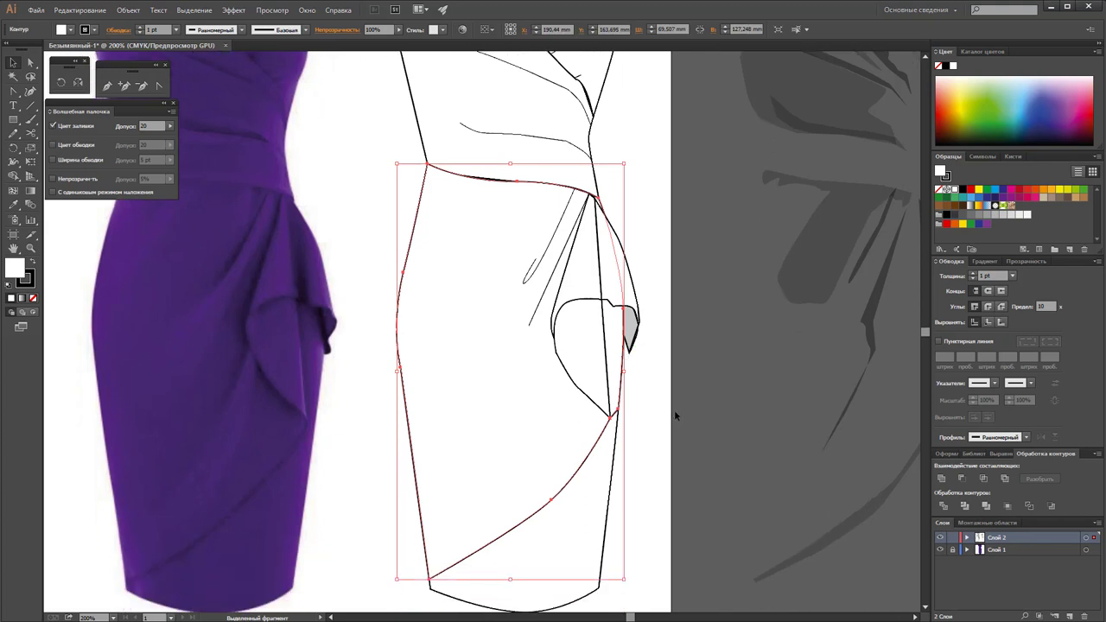
left_click(681, 418)
Fill the neckline V shape with the light grey swatch, then select the traced grey shadow group
scroll(673, 396, "up", 2)
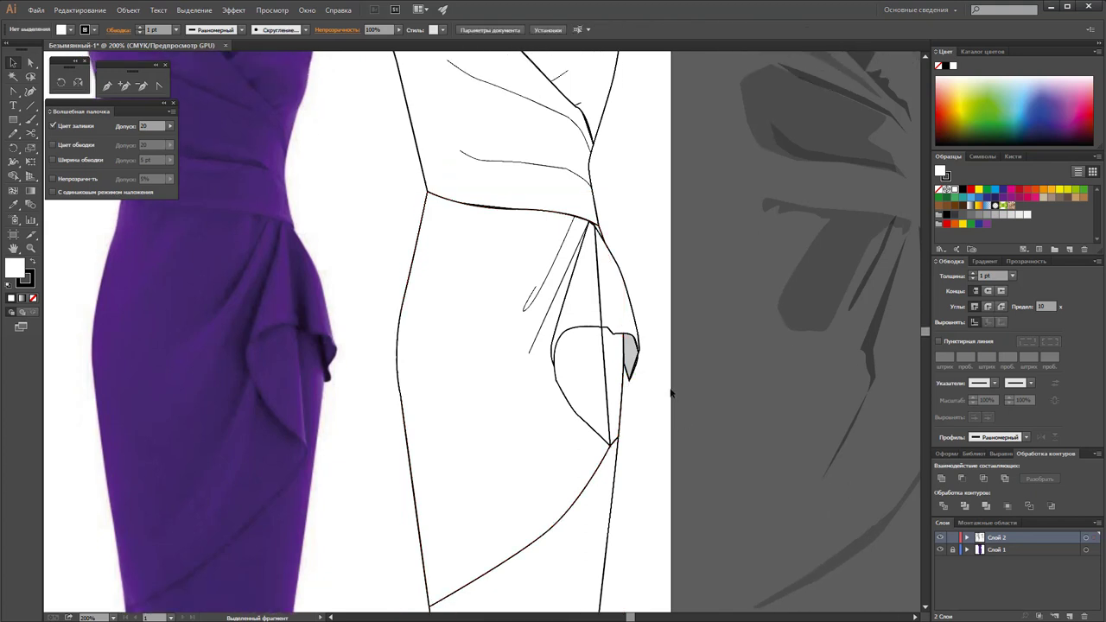
scroll(673, 396, "up", 2)
scroll(673, 396, "up", 4)
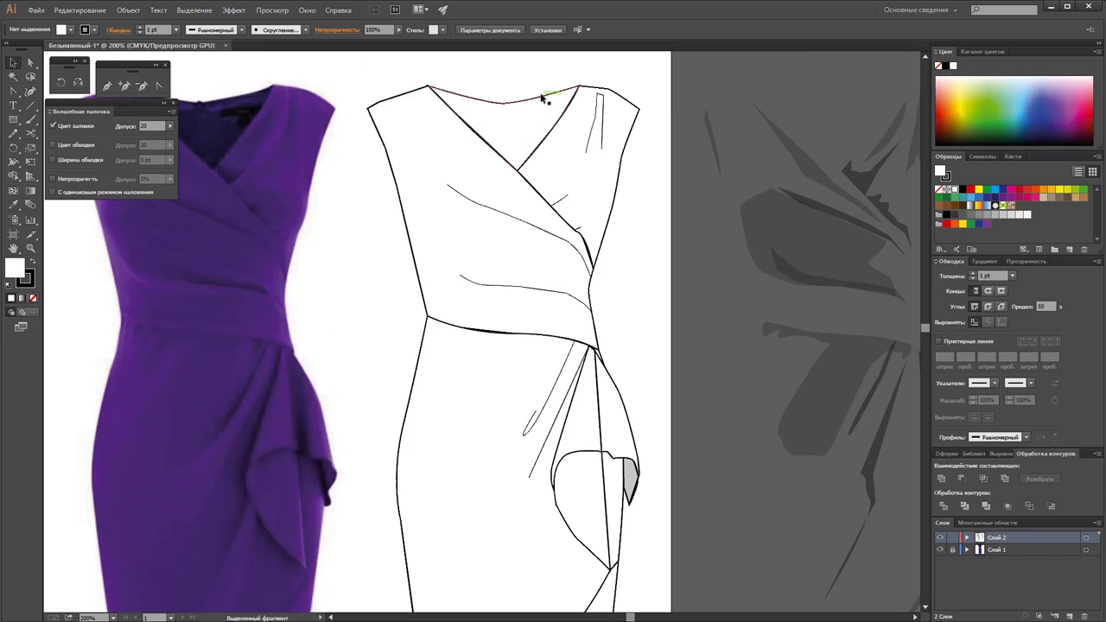
left_click(557, 107)
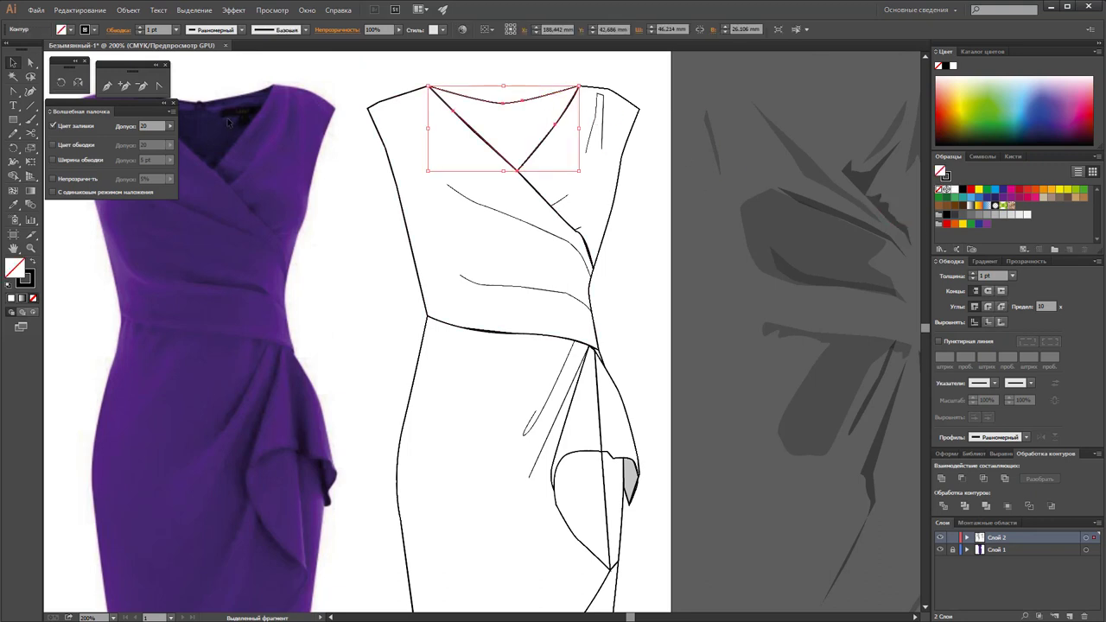
left_click(1002, 216)
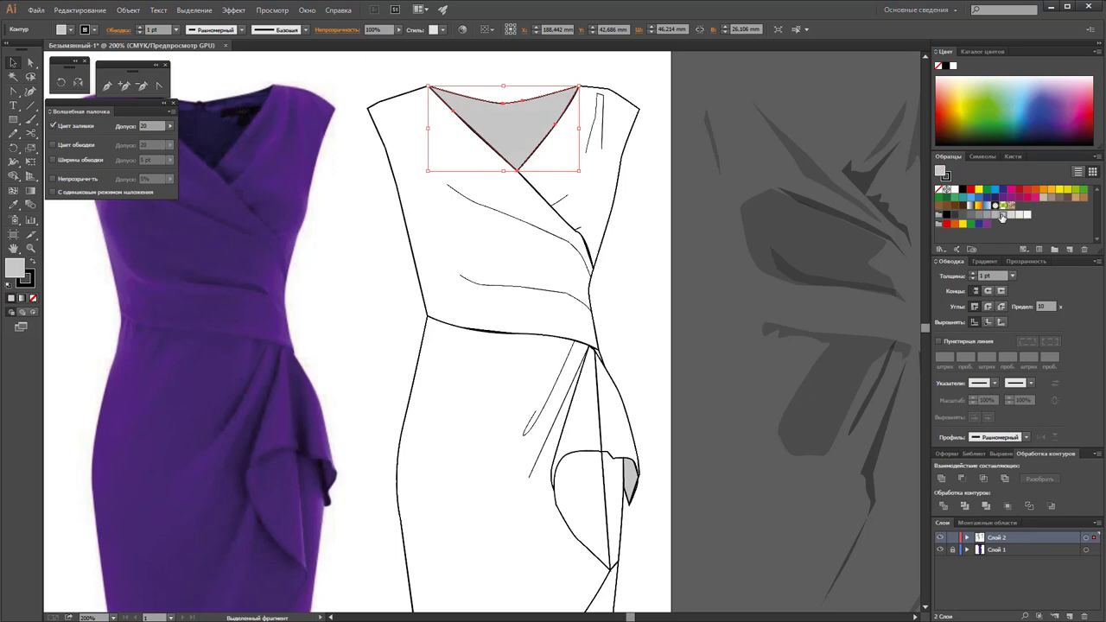
left_click(664, 295)
scroll(693, 290, "down", 2)
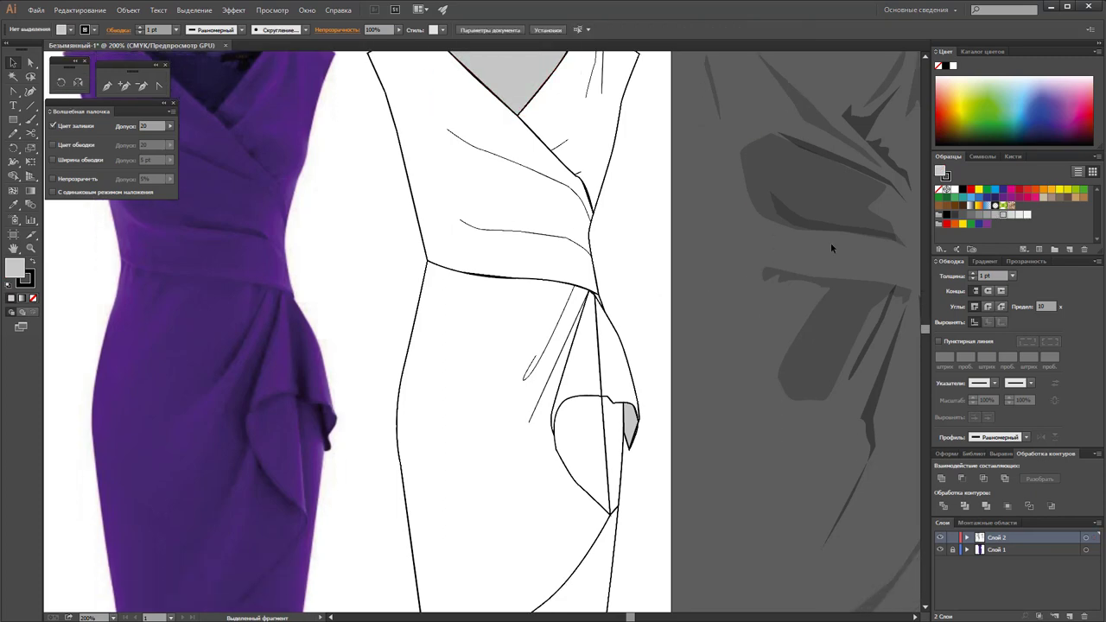
left_click(851, 212)
Drag the grey shadow group left onto the dress drawing and deselect it
left_click_drag(852, 200, 534, 223)
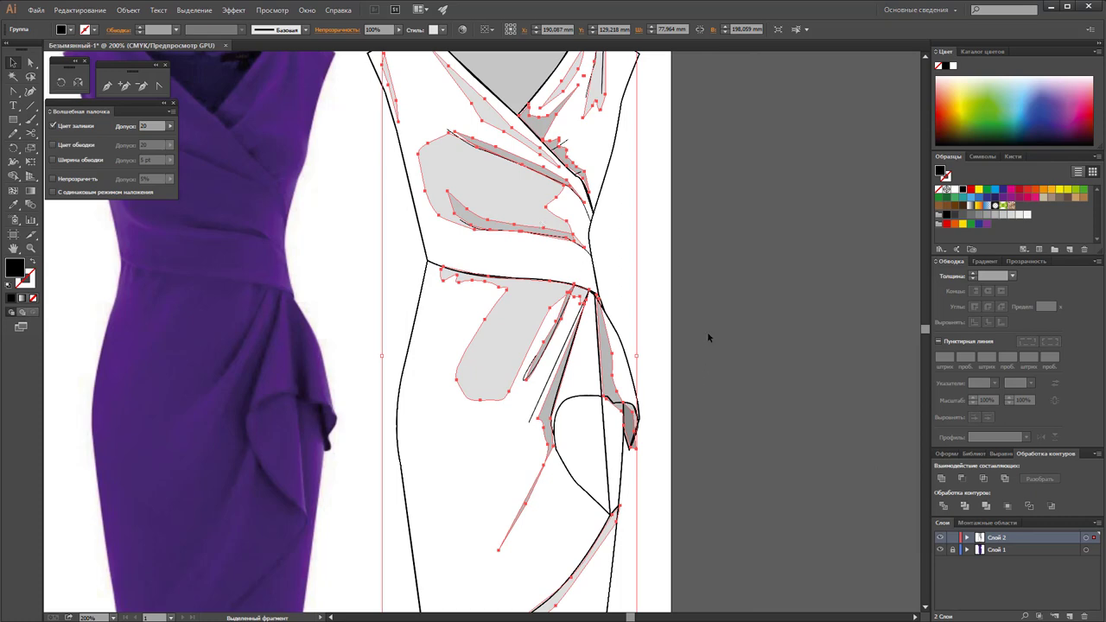
left_click(689, 288)
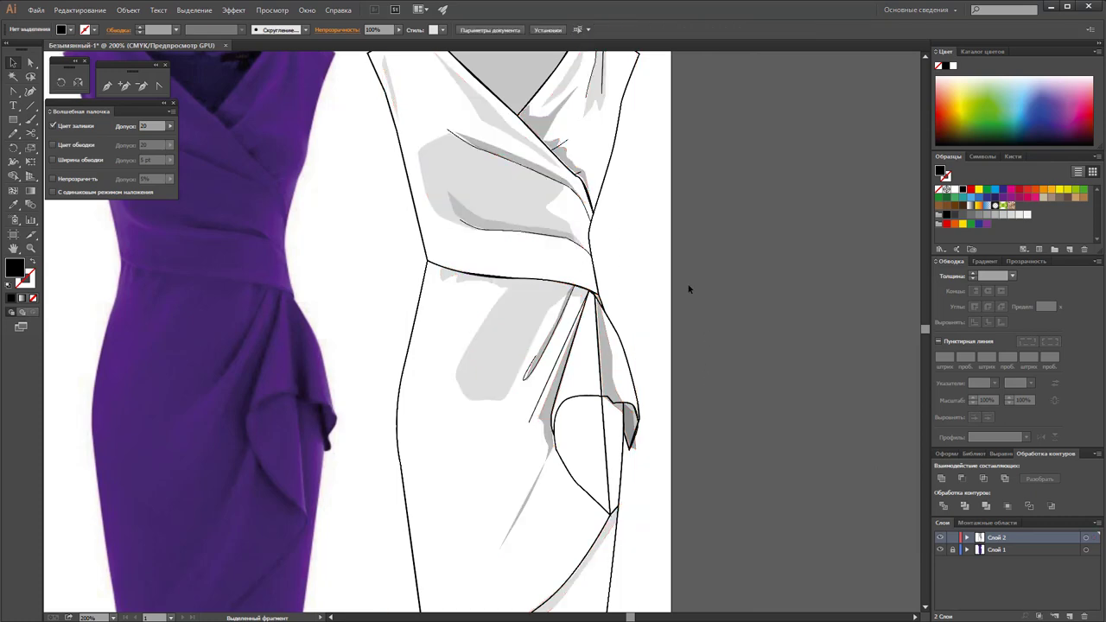
Select the curved flap outline and run the Smooth tool along its lower-left curve
left_click(605, 369)
left_click(692, 368)
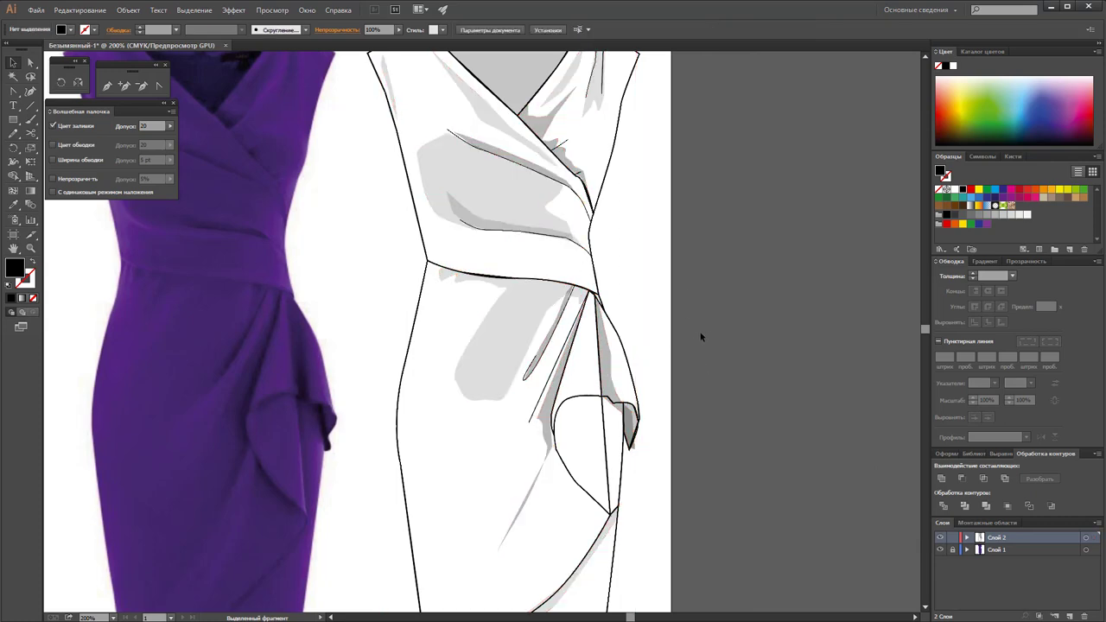
scroll(700, 327, "down", 2)
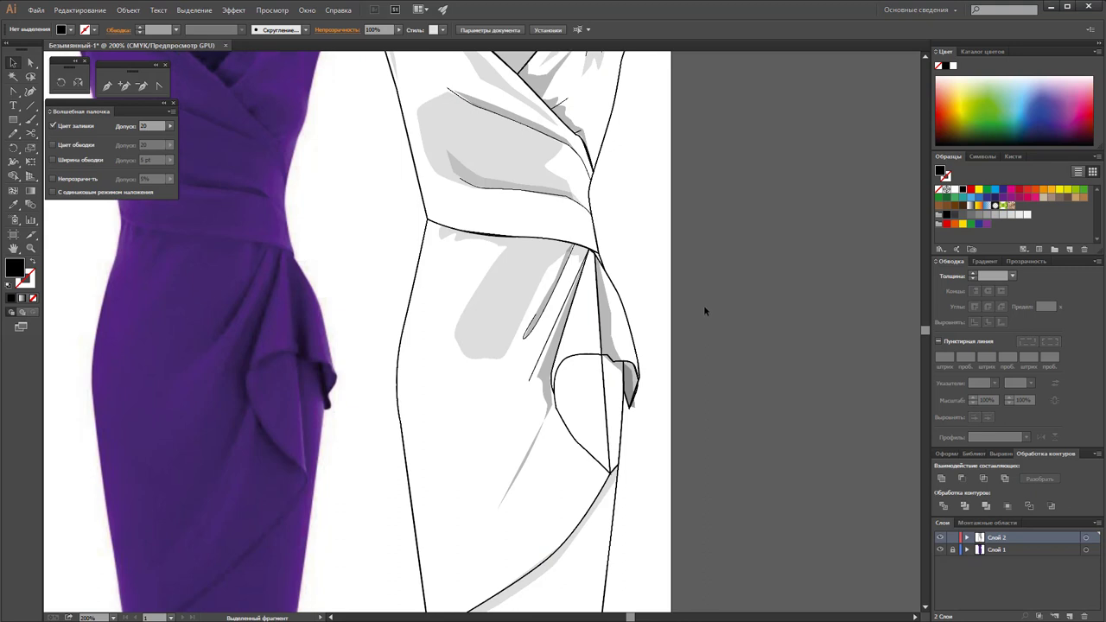
left_click(568, 420)
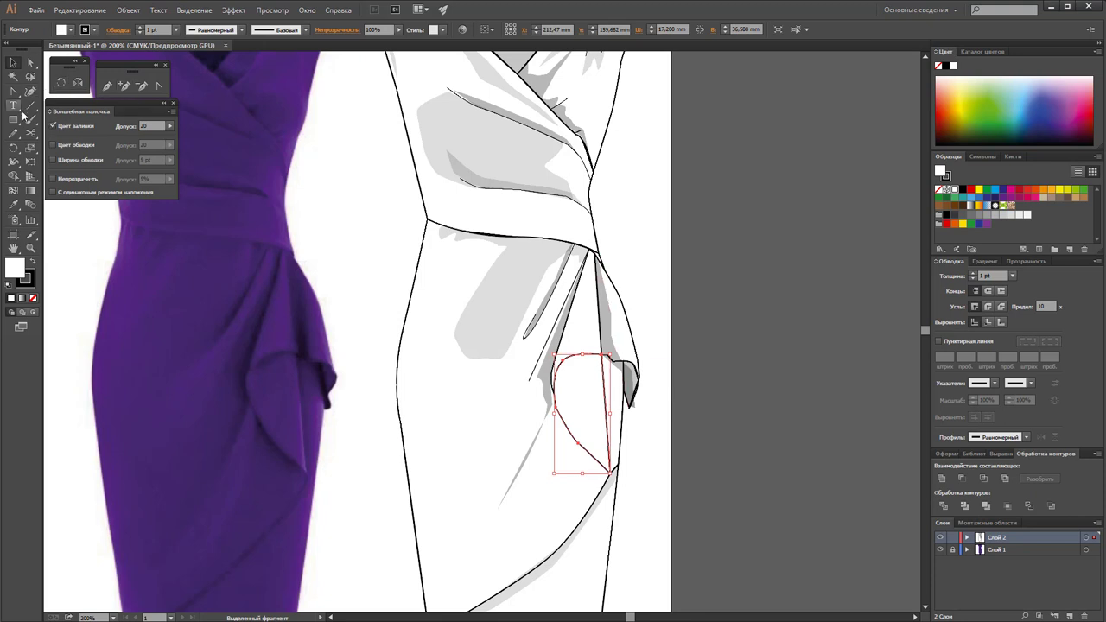
left_click(13, 133)
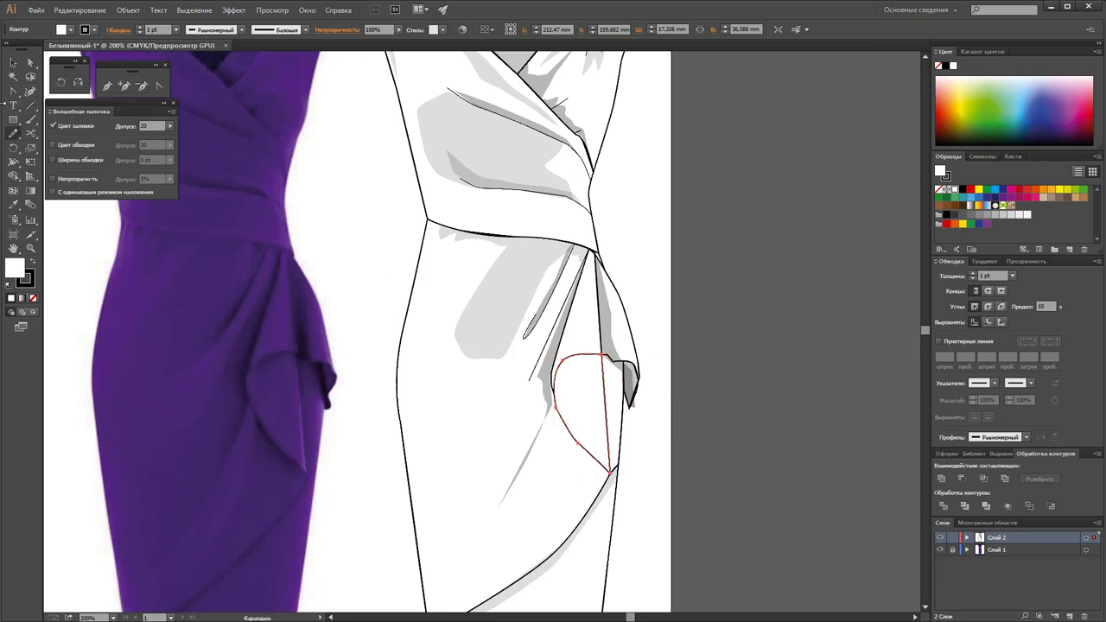
left_click_drag(13, 145, 96, 155)
left_click_drag(558, 412, 579, 451)
Swap tools in the Pencil flyout, return to the Selection tool and deselect the flap
left_click(13, 134)
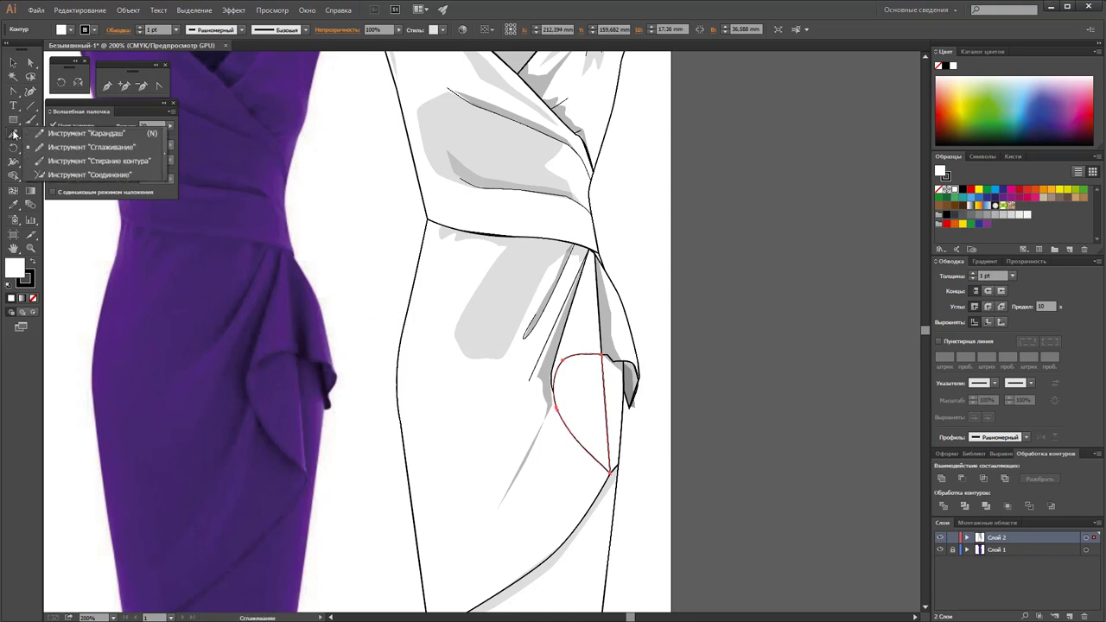
left_click(111, 149)
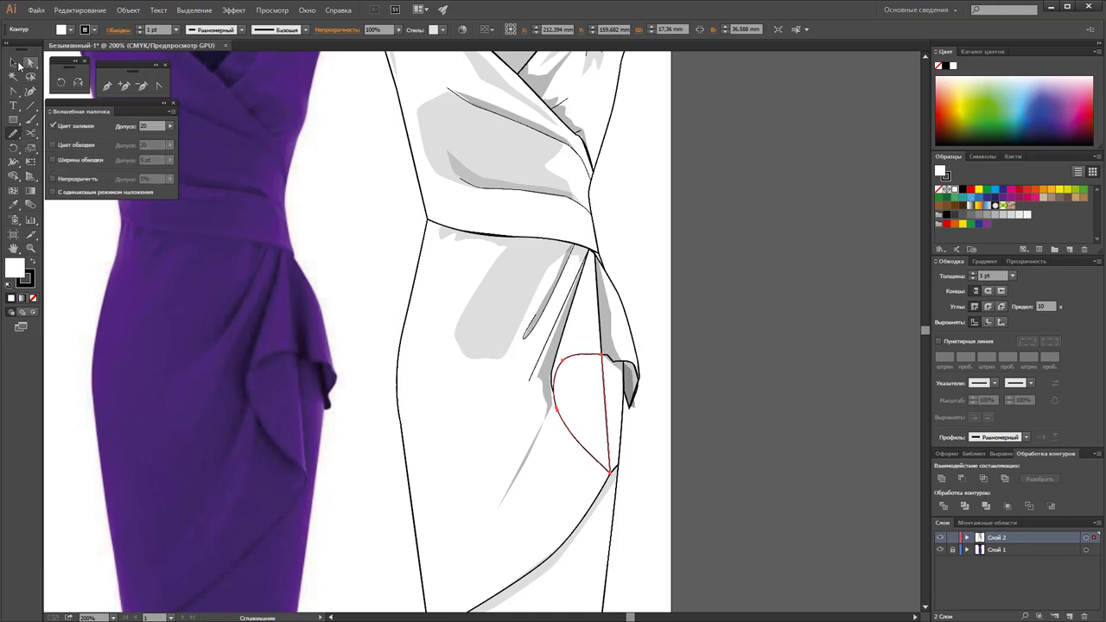
left_click(13, 63)
left_click(745, 401)
scroll(715, 350, "up", 3)
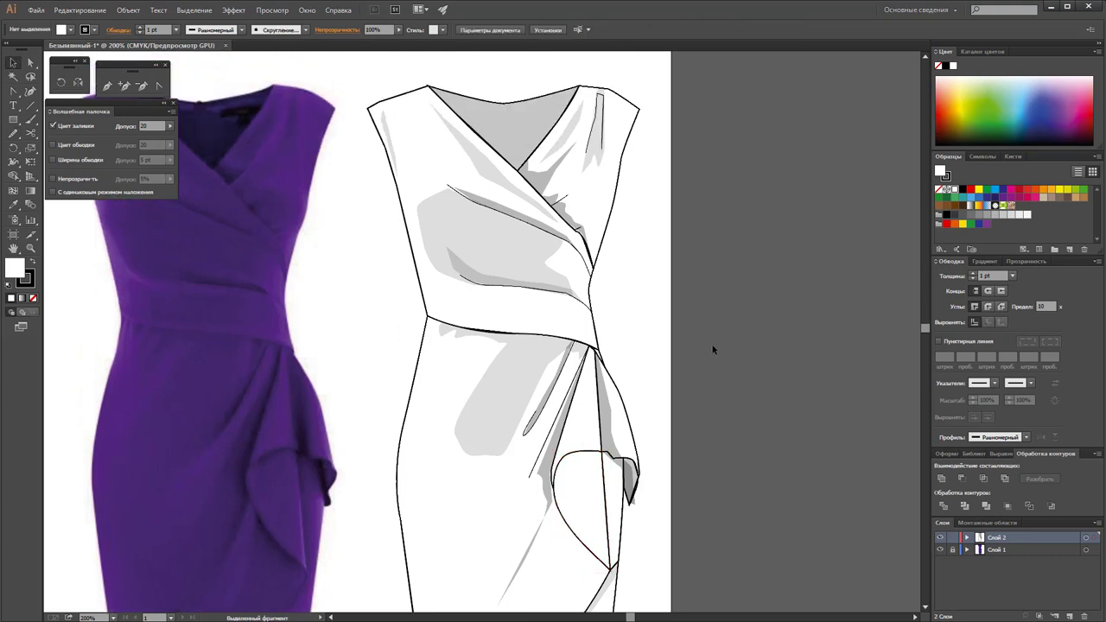
scroll(697, 331, "down", 1)
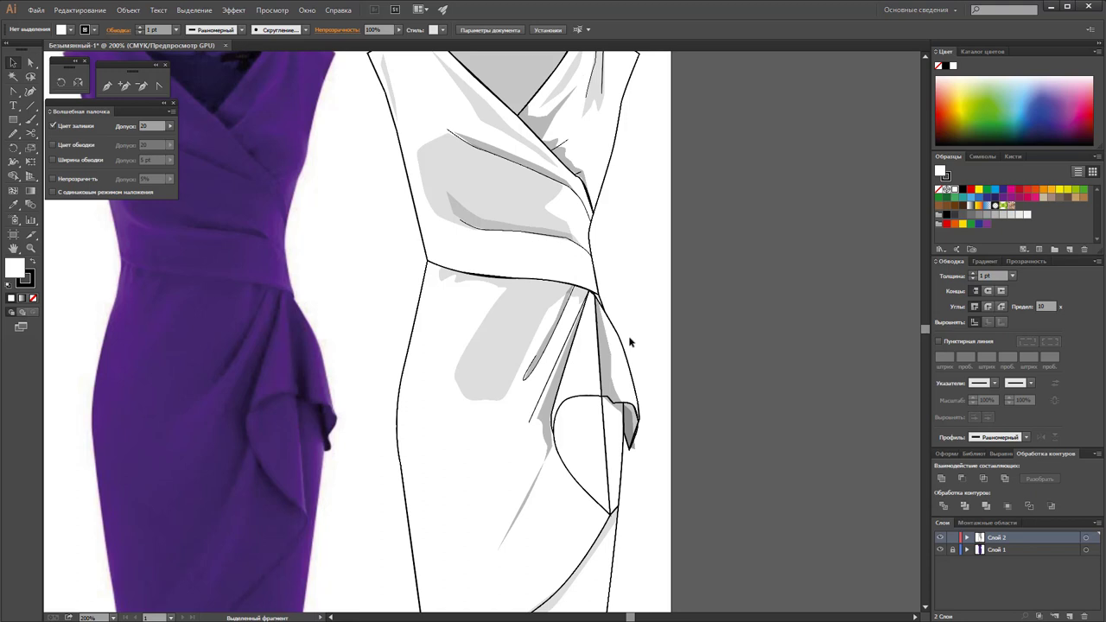
Use Direct Selection on the narrow grey shadow beside the flap and raise its opacity to 63%
left_click(605, 369)
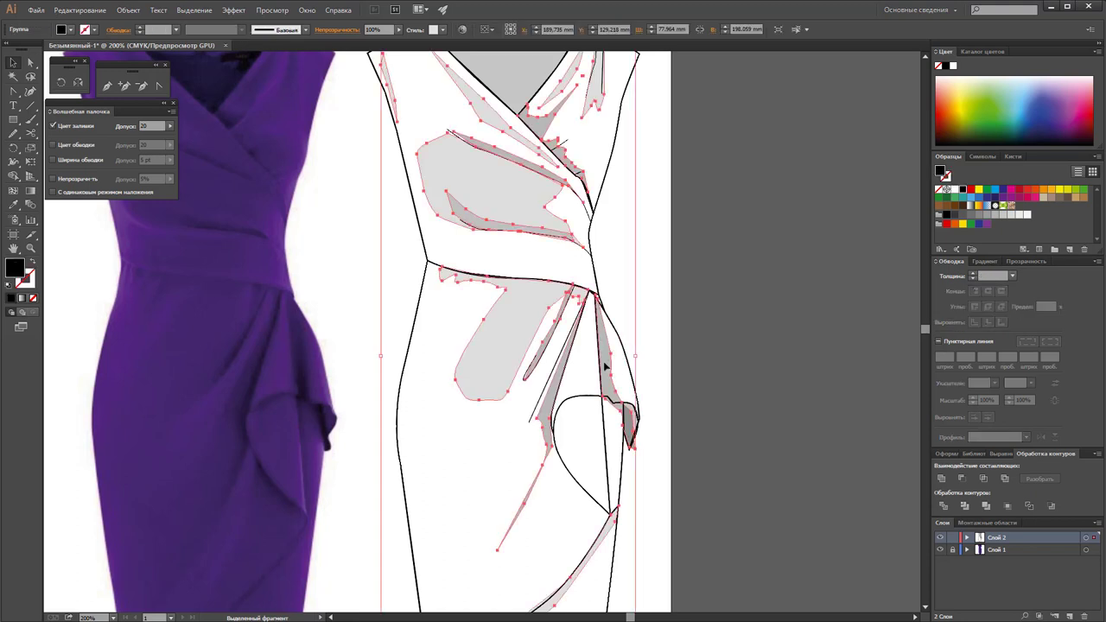
left_click(675, 334)
left_click(30, 62)
left_click(604, 370)
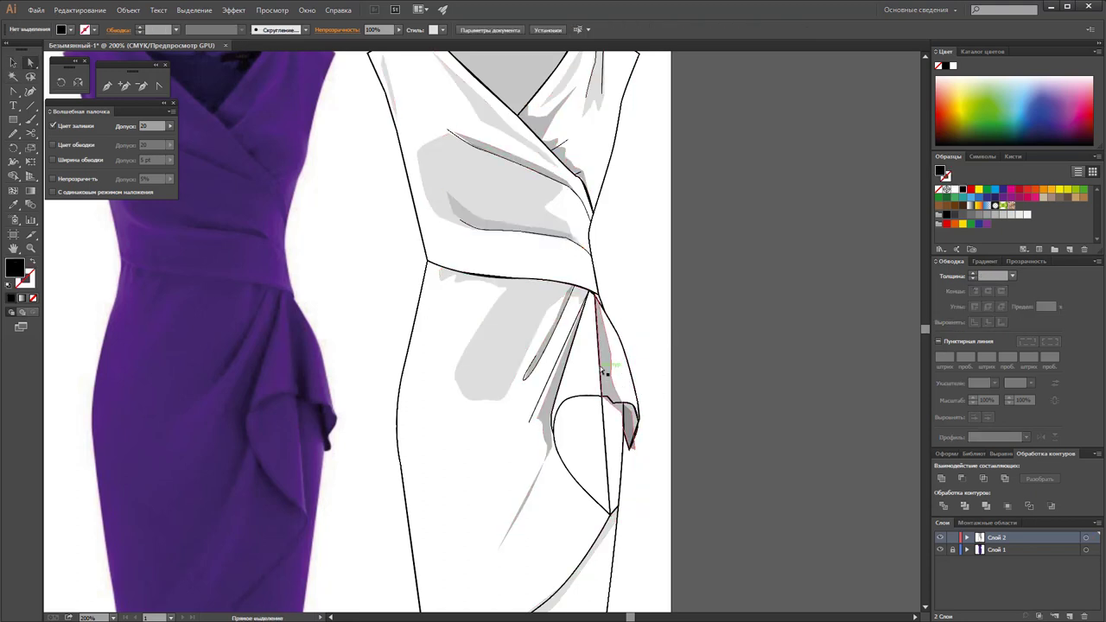
left_click(606, 361)
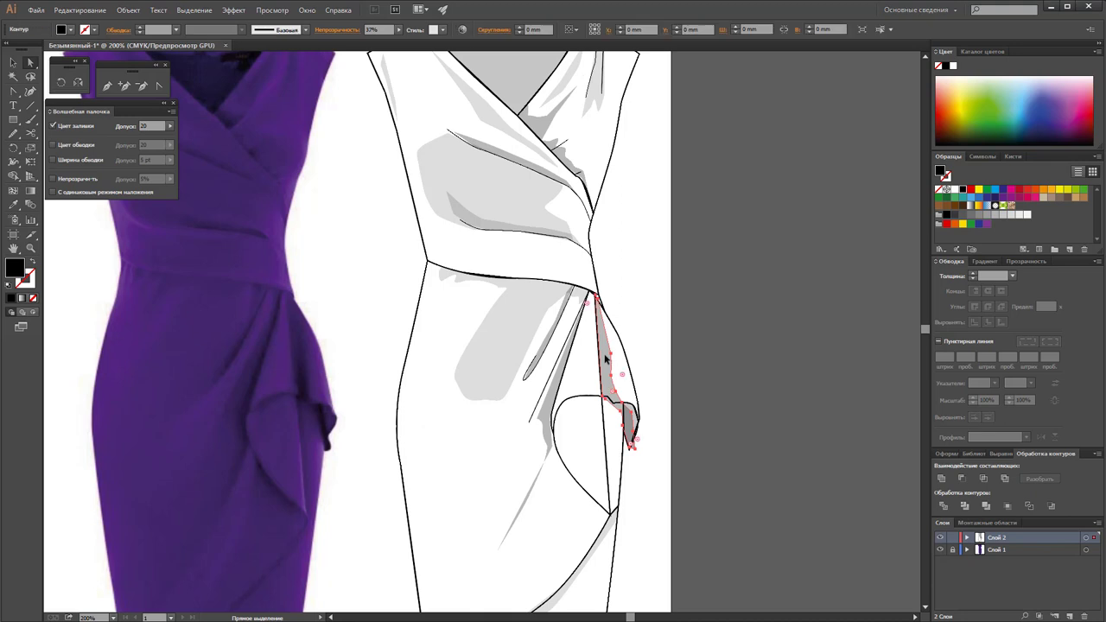
left_click(398, 30)
left_click_drag(369, 40, 383, 45)
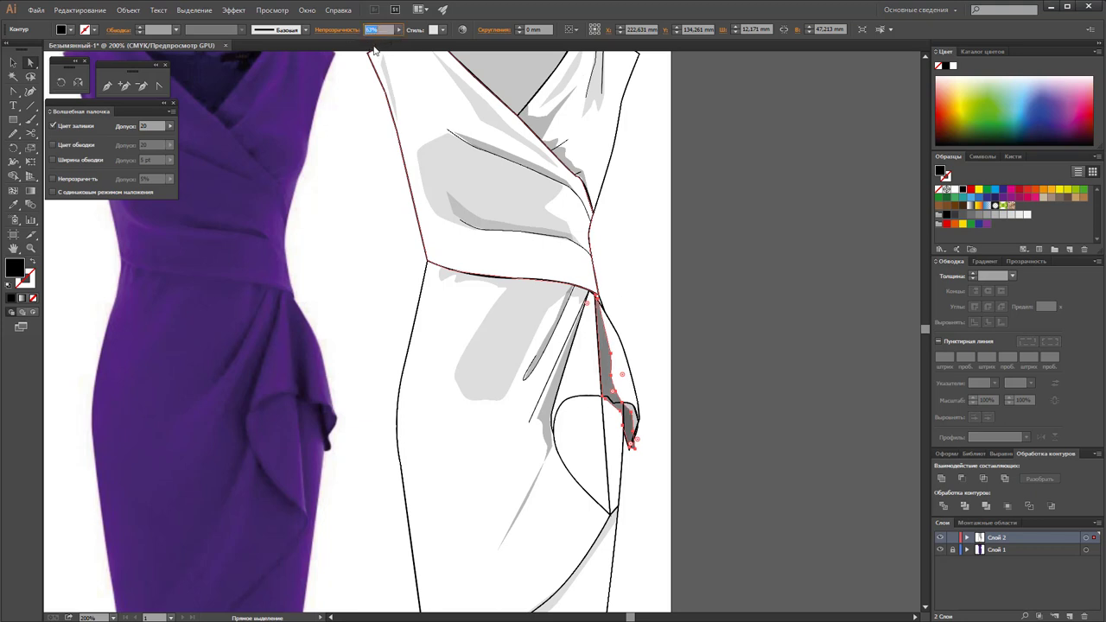
left_click(13, 62)
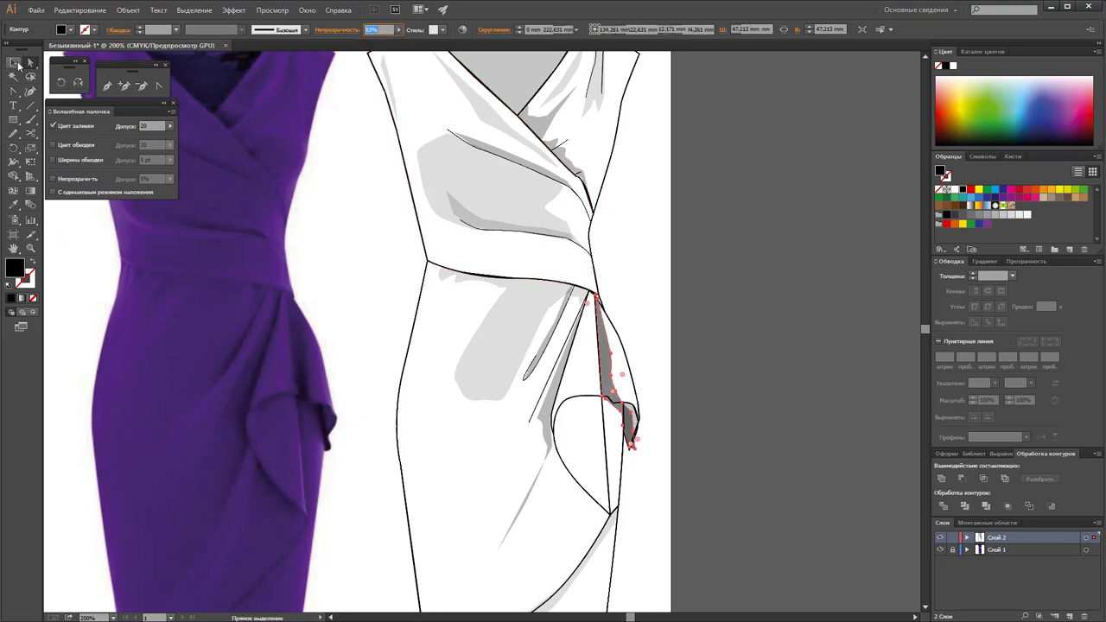
left_click(830, 445)
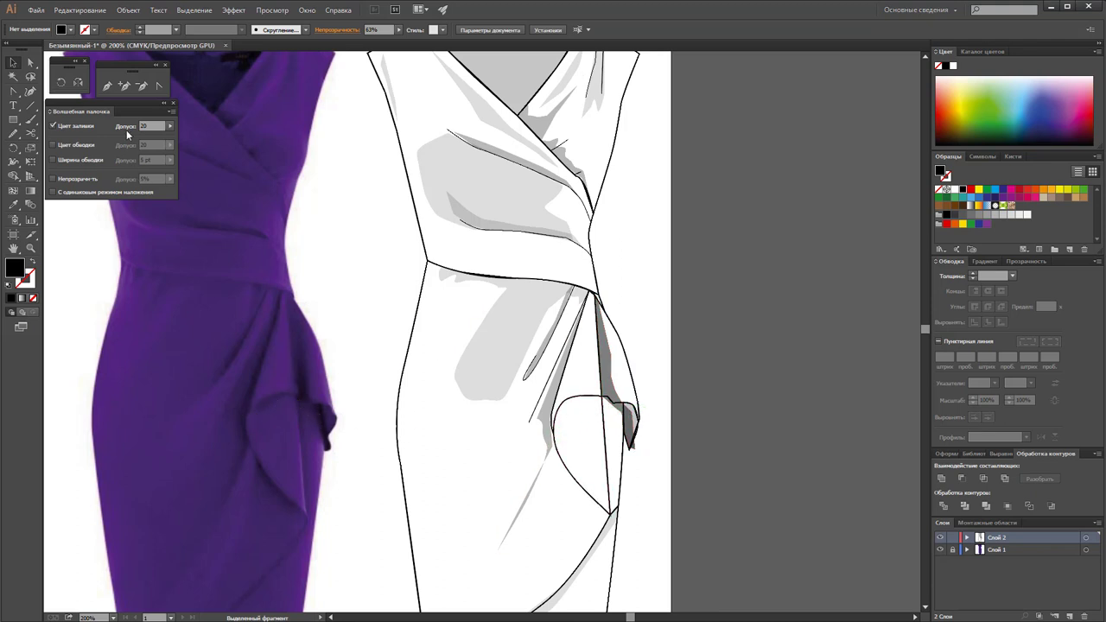
Draw a thin dark wedge with the Pen tool along the flap's inner curve
left_click(109, 86)
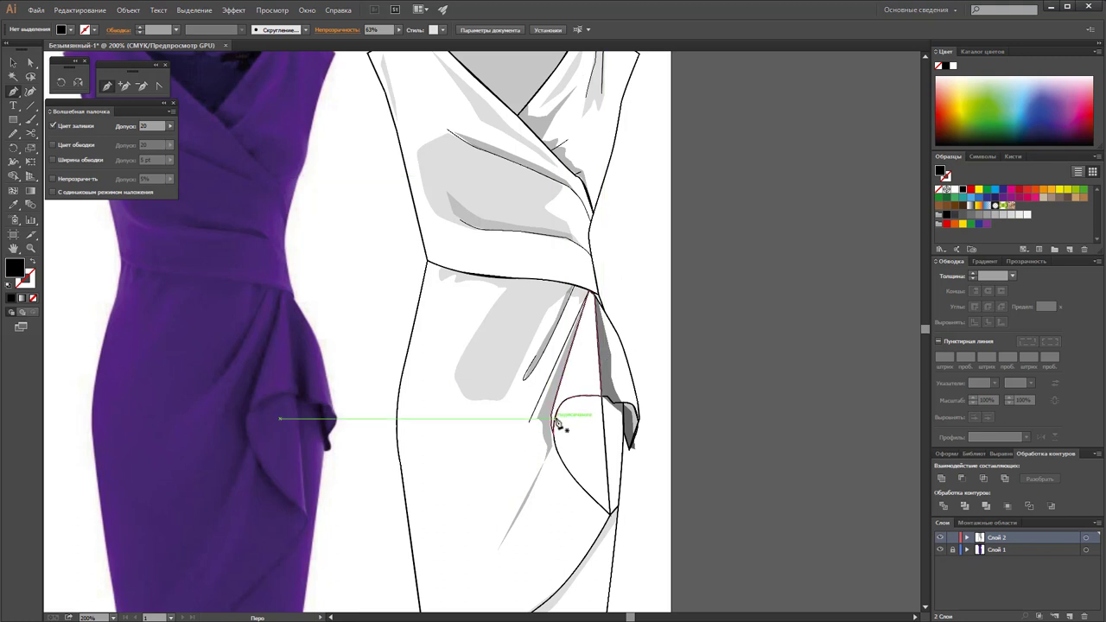
left_click(561, 405)
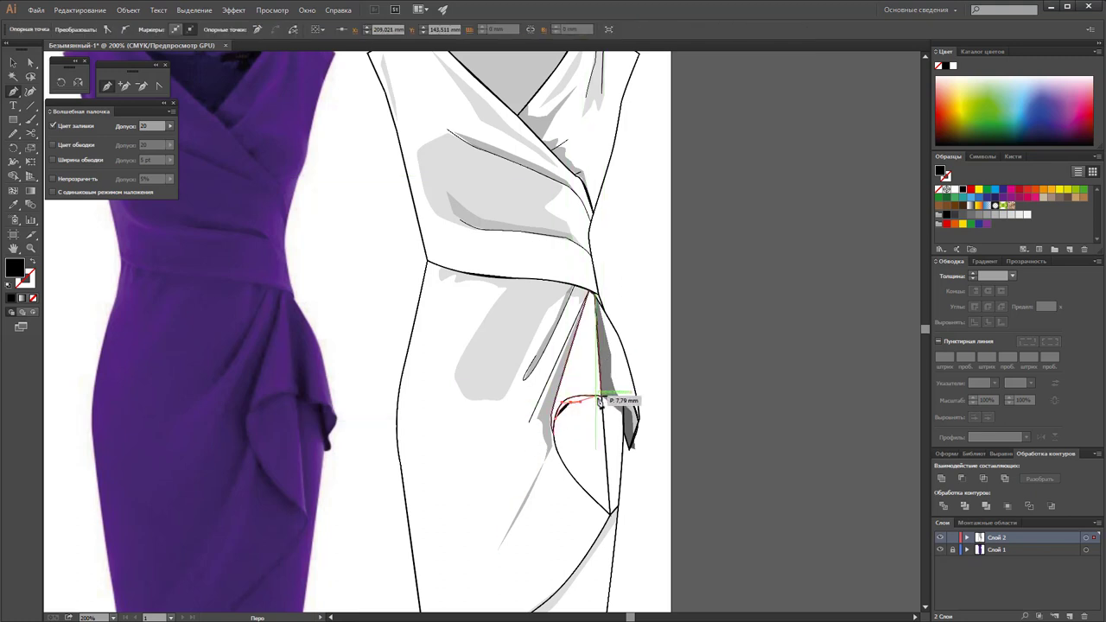
left_click(599, 403)
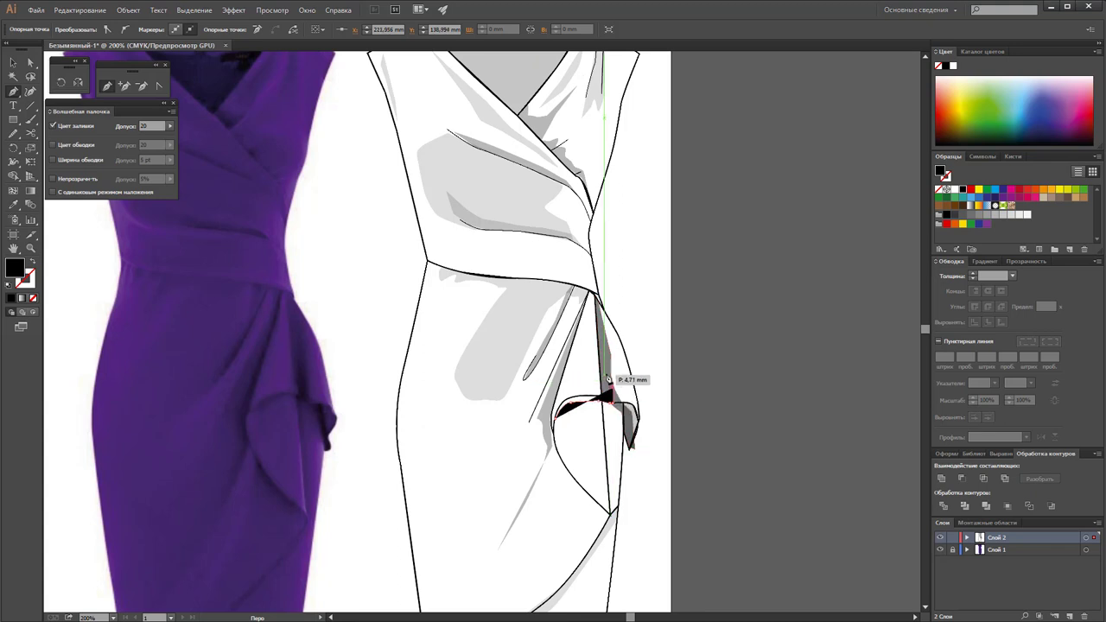
left_click(603, 374)
left_click(596, 295)
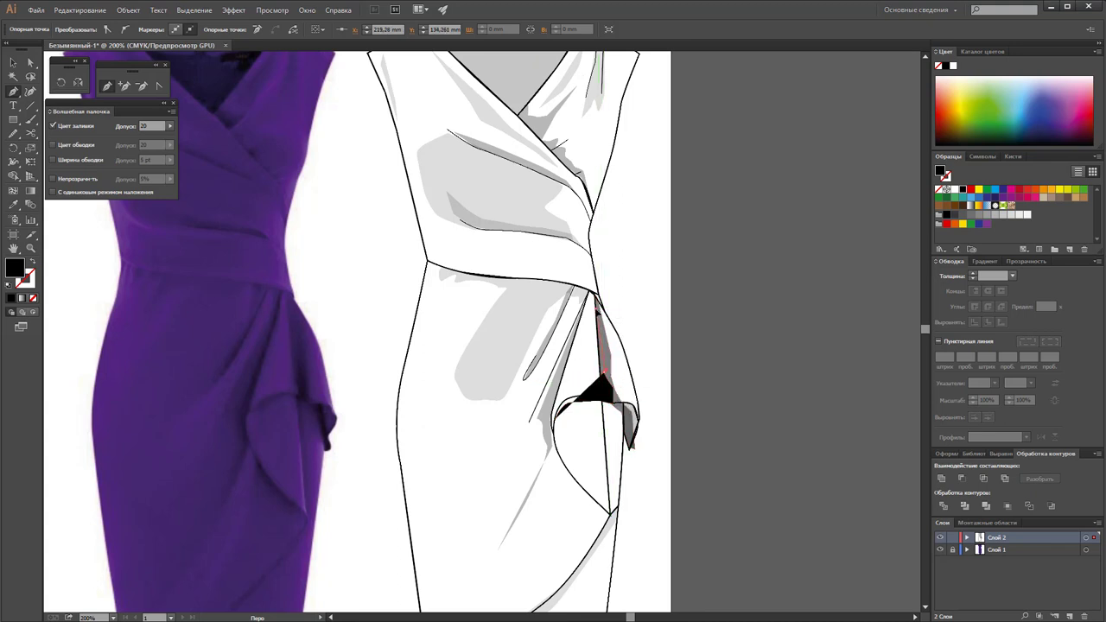
left_click(603, 395)
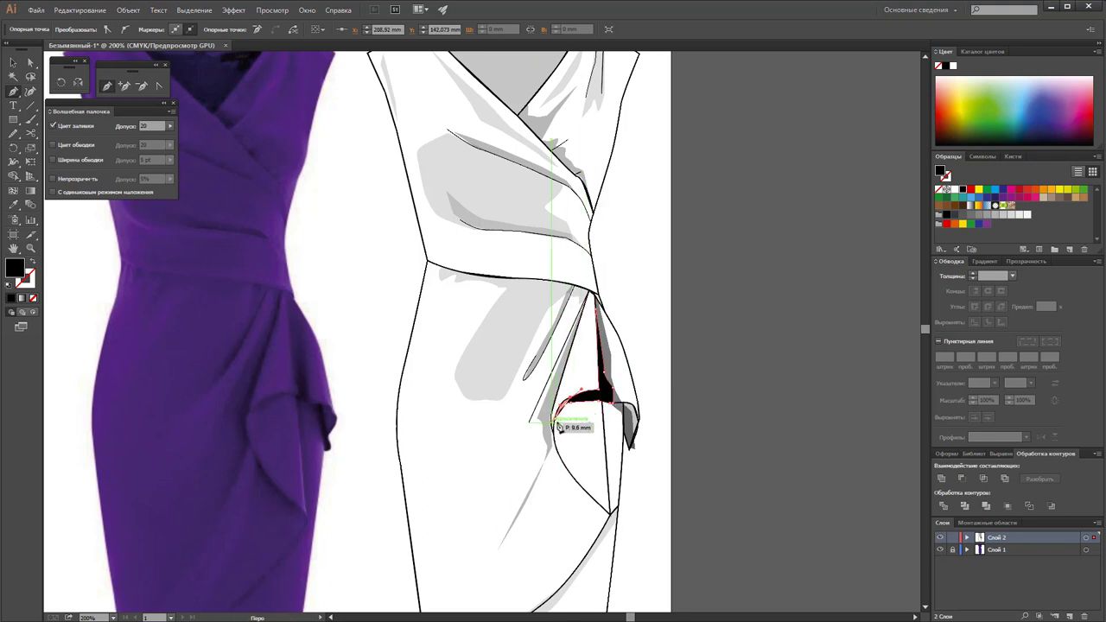
left_click_drag(558, 418, 556, 424)
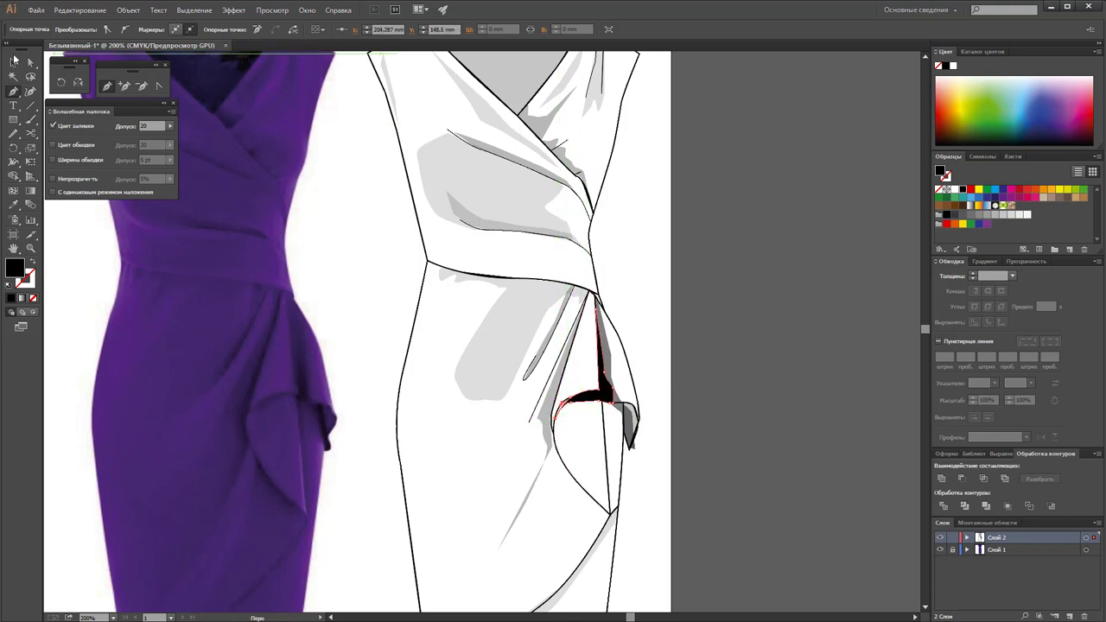
Reshape a corner of the black shadow shape and nudge it slightly right
left_click(29, 66)
left_click(599, 390)
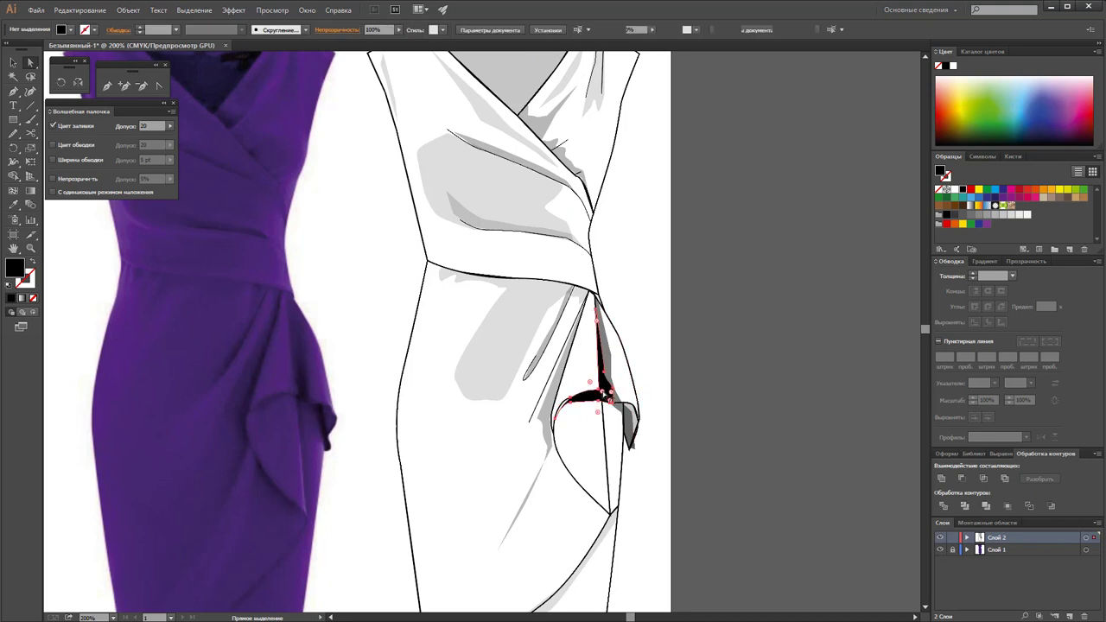
left_click_drag(599, 391, 637, 395)
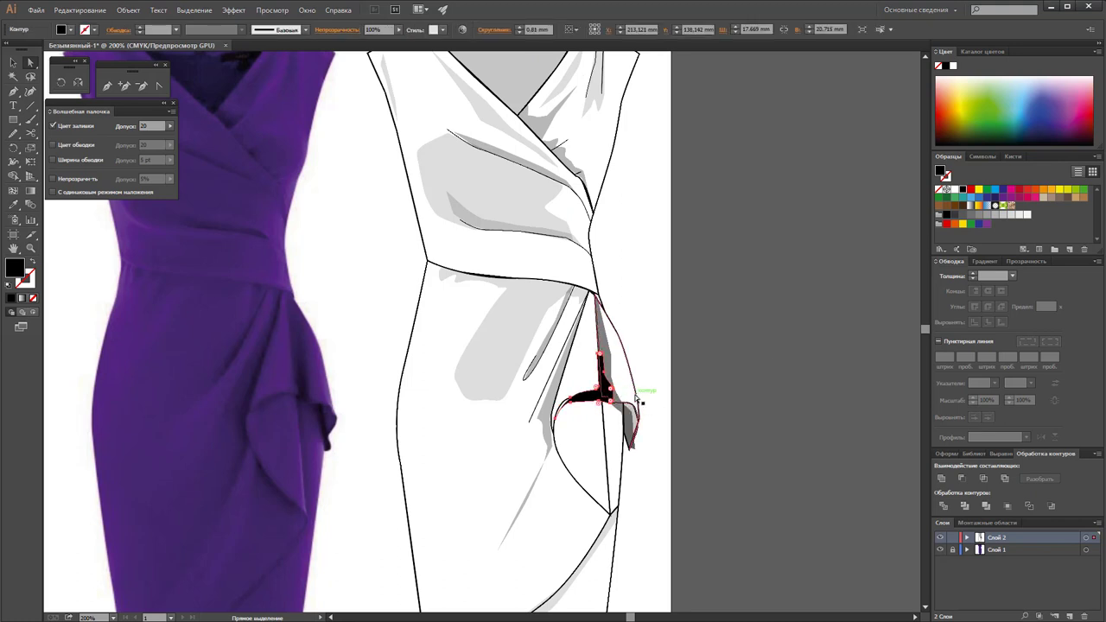
left_click(746, 377)
left_click(610, 400)
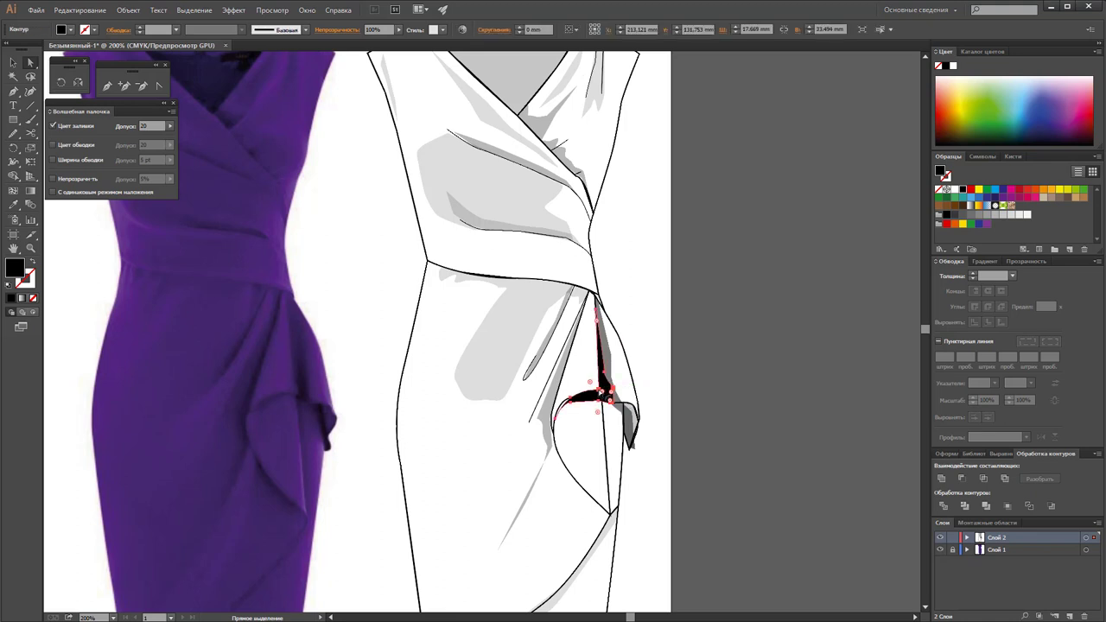
key("Right")
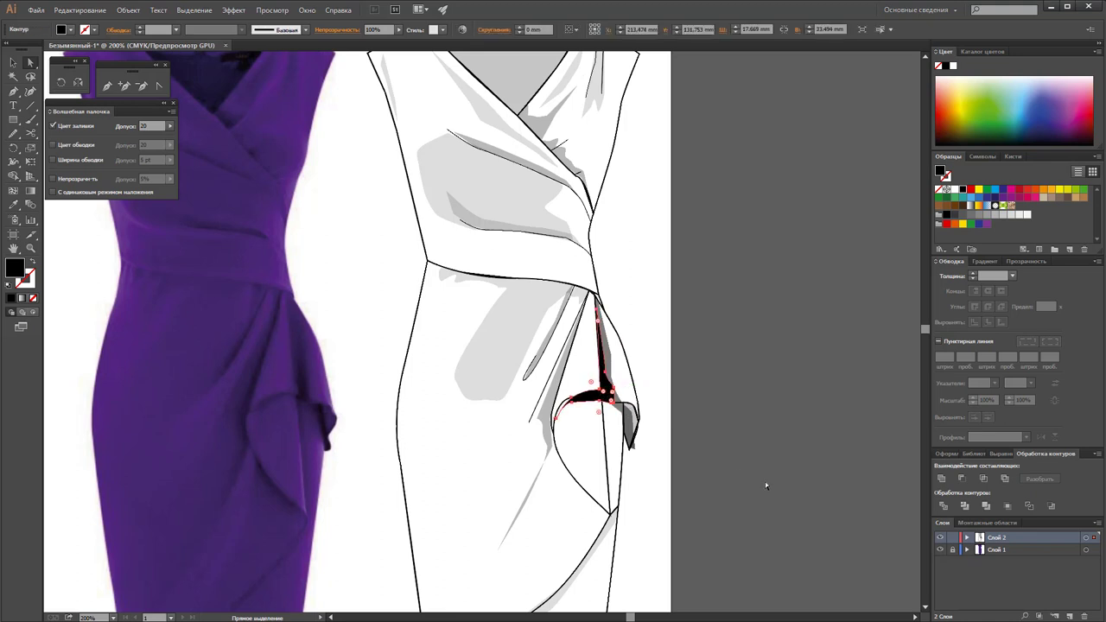
left_click(749, 433)
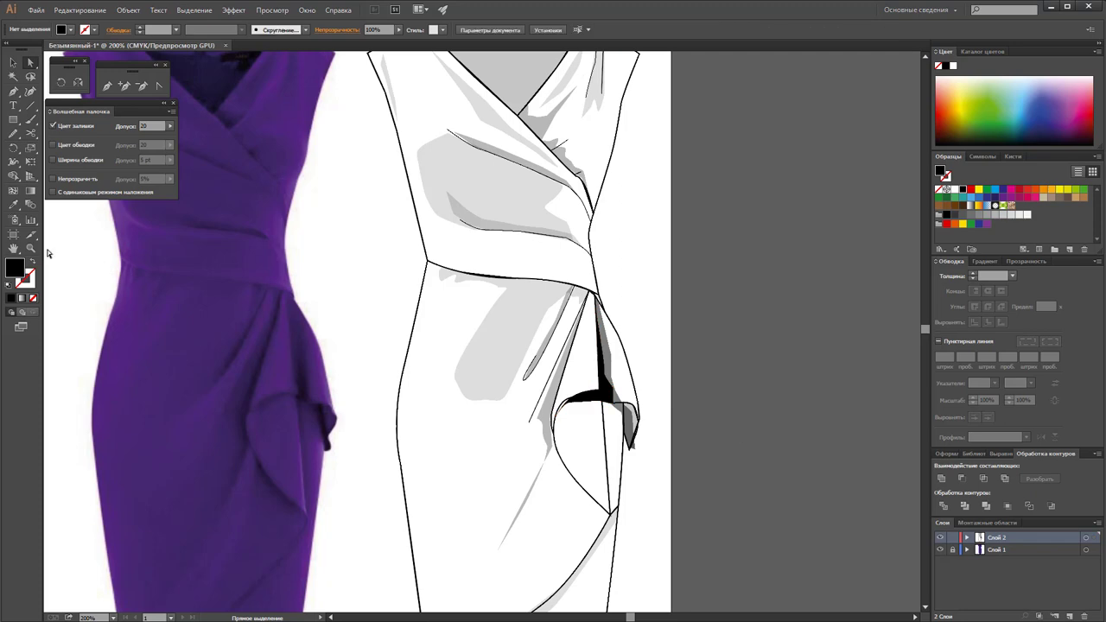
Zoom in on the skirt drape and drag the black shadow's anchors to thin it
key("z")
left_click(591, 379)
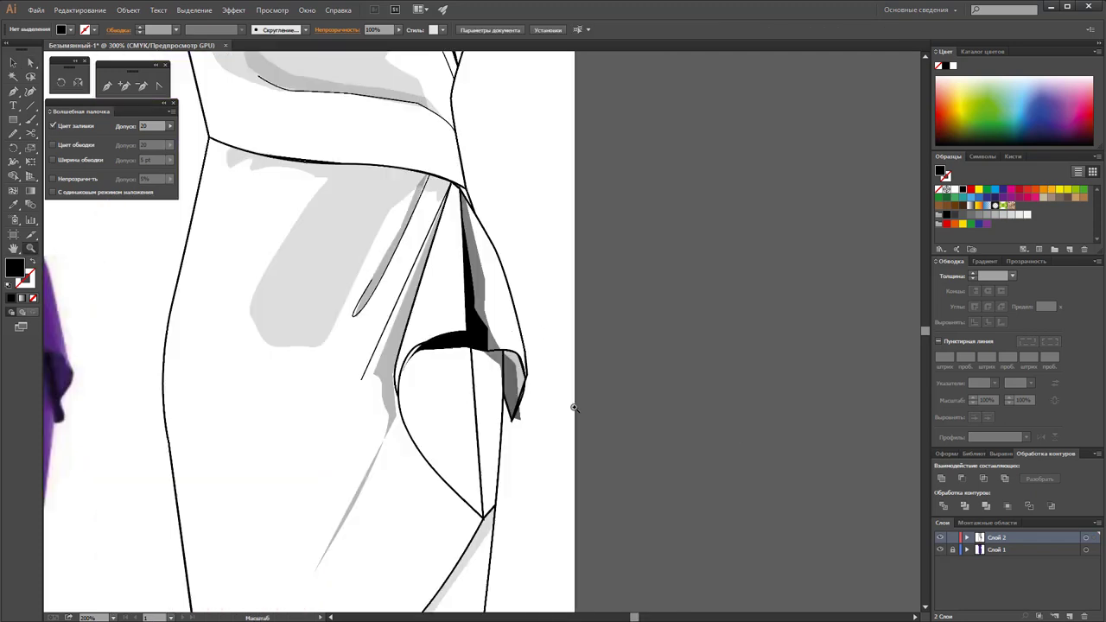
left_click(30, 63)
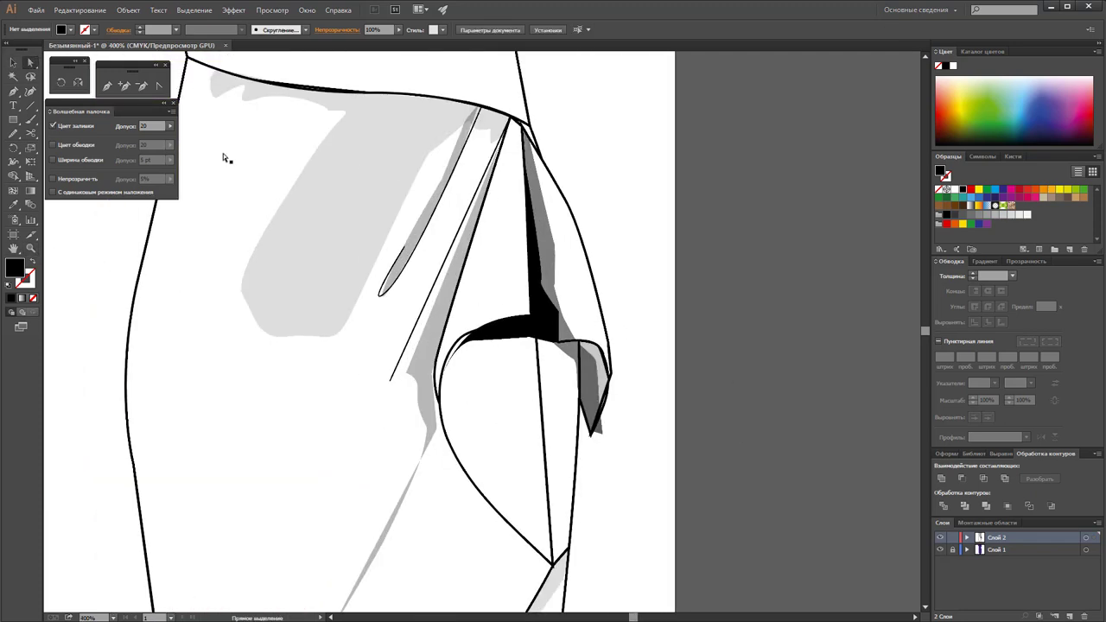
left_click(534, 320)
left_click_drag(536, 325, 539, 321)
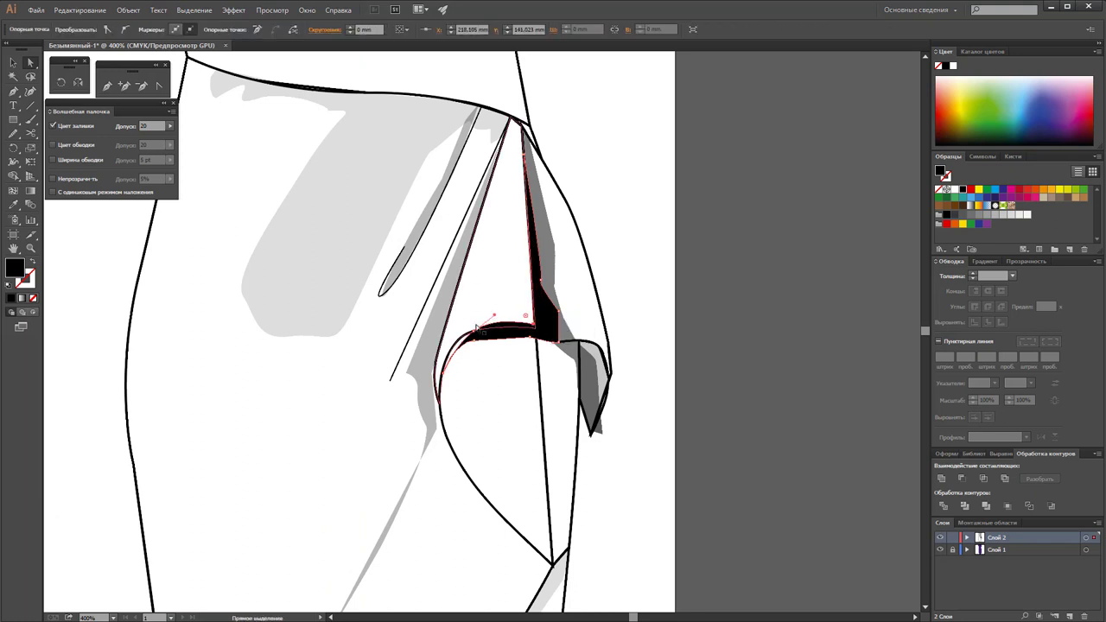
left_click_drag(473, 332, 465, 338)
left_click_drag(535, 329, 530, 334)
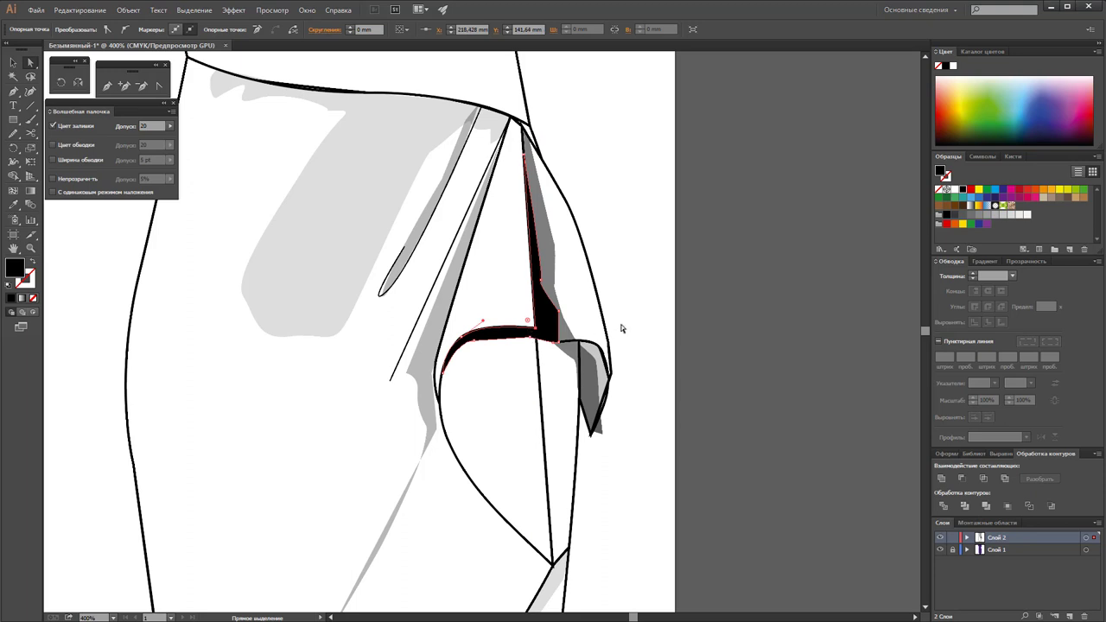
Set the black shadow's opacity to 70%, then zoom out to see the dress and photo
left_click(13, 68)
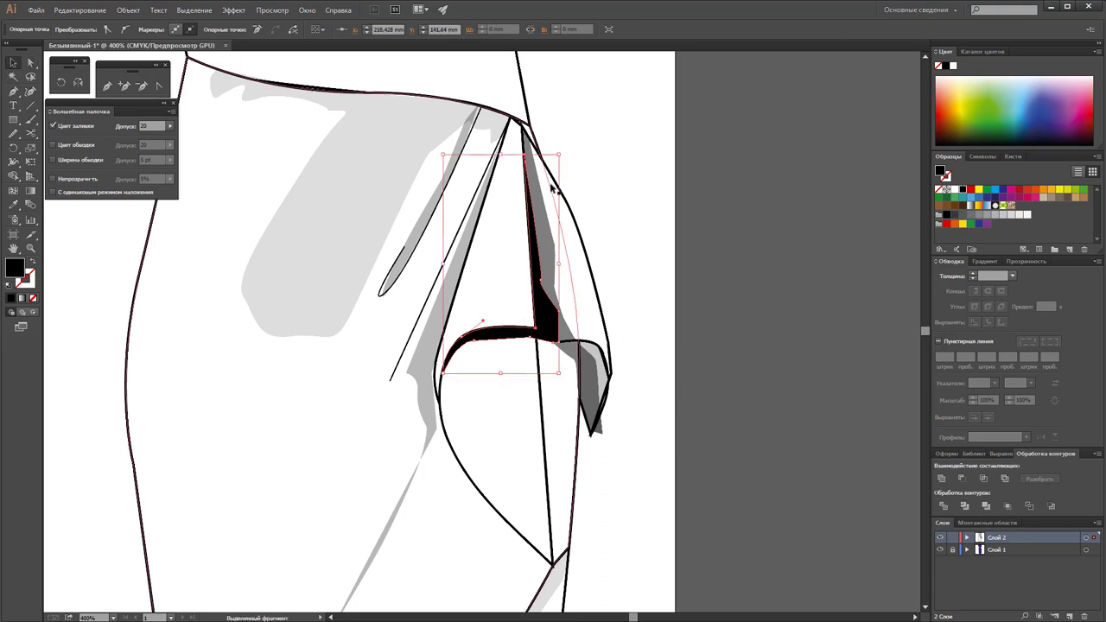
left_click(721, 217)
left_click(550, 322)
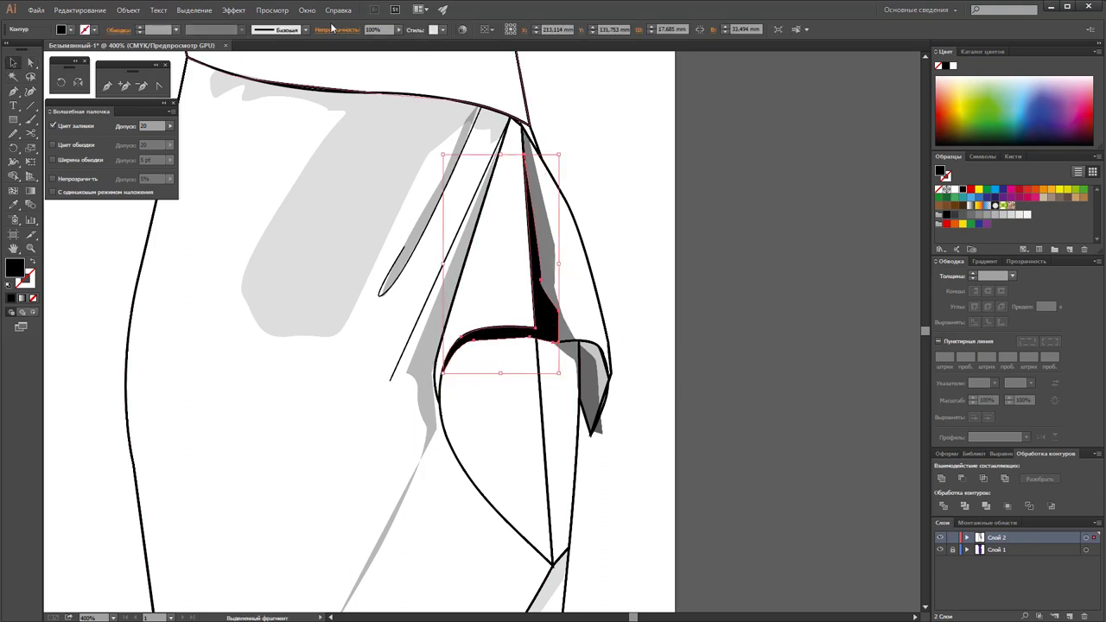
left_click_drag(399, 30, 385, 46)
left_click(697, 250)
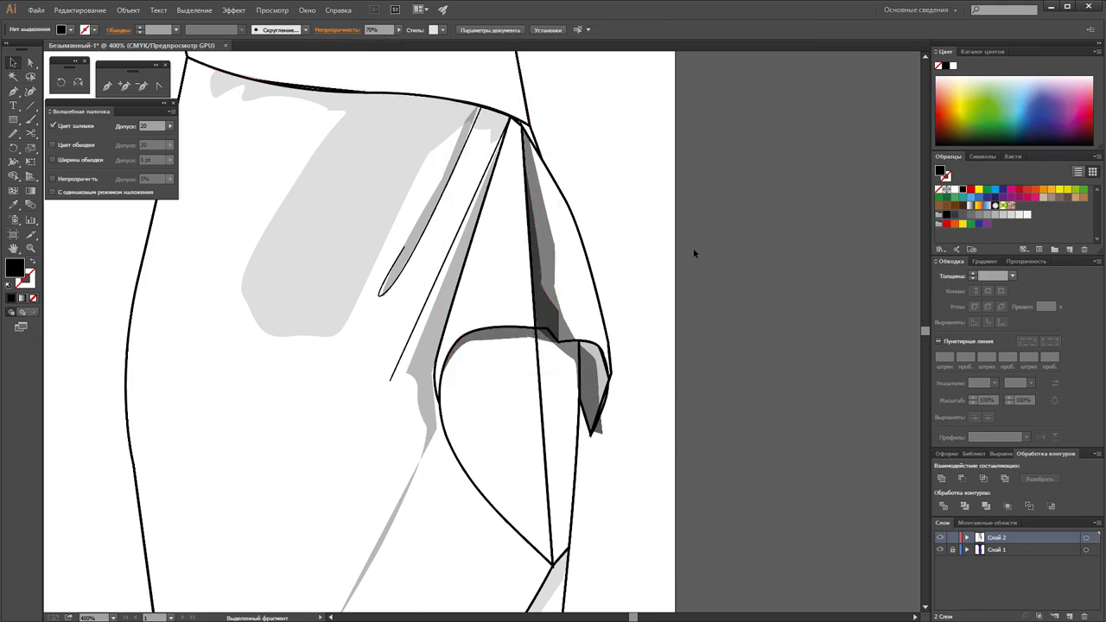
key("z")
left_click(532, 313, "alt")
left_click(470, 370, "alt")
left_click(487, 336, "alt")
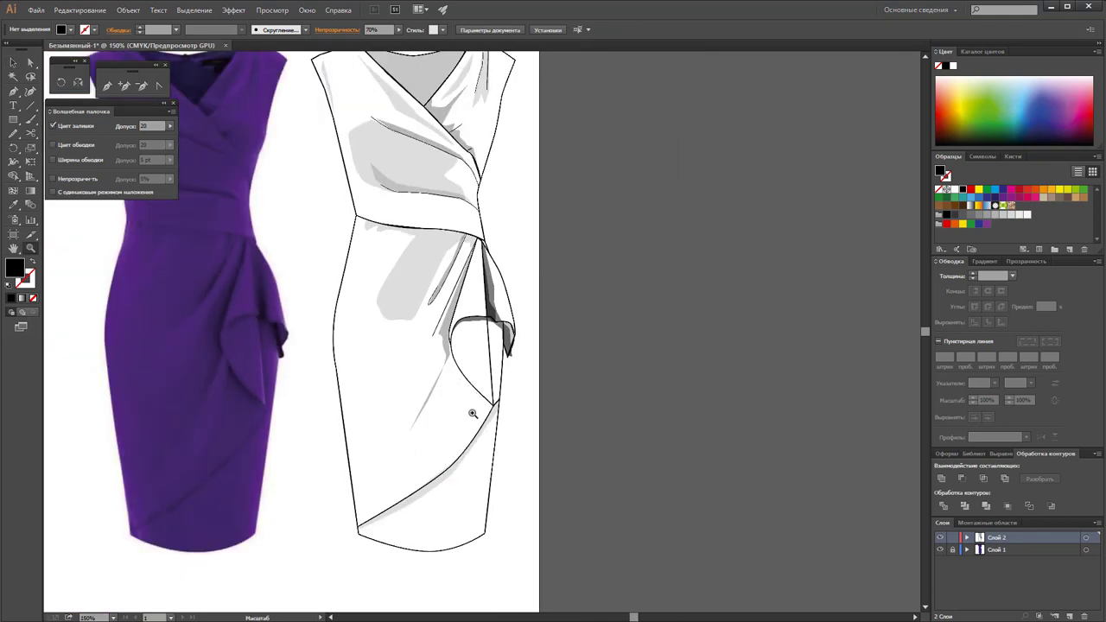
Zoom in on the lower skirt and extend the hem curve to the pocket corner
left_click(501, 428)
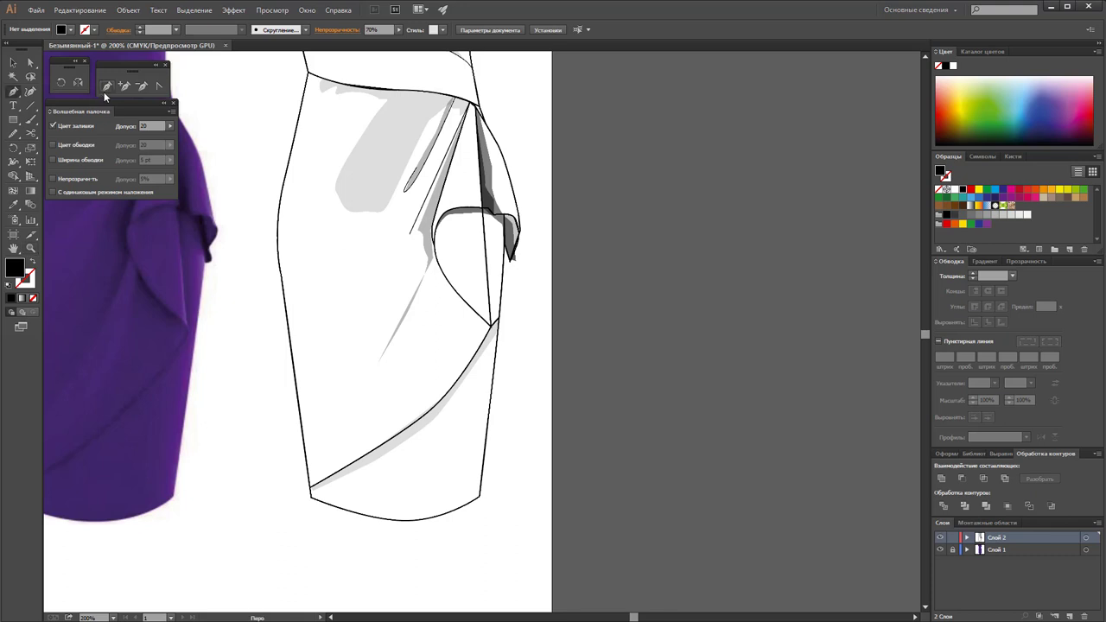
left_click(107, 85)
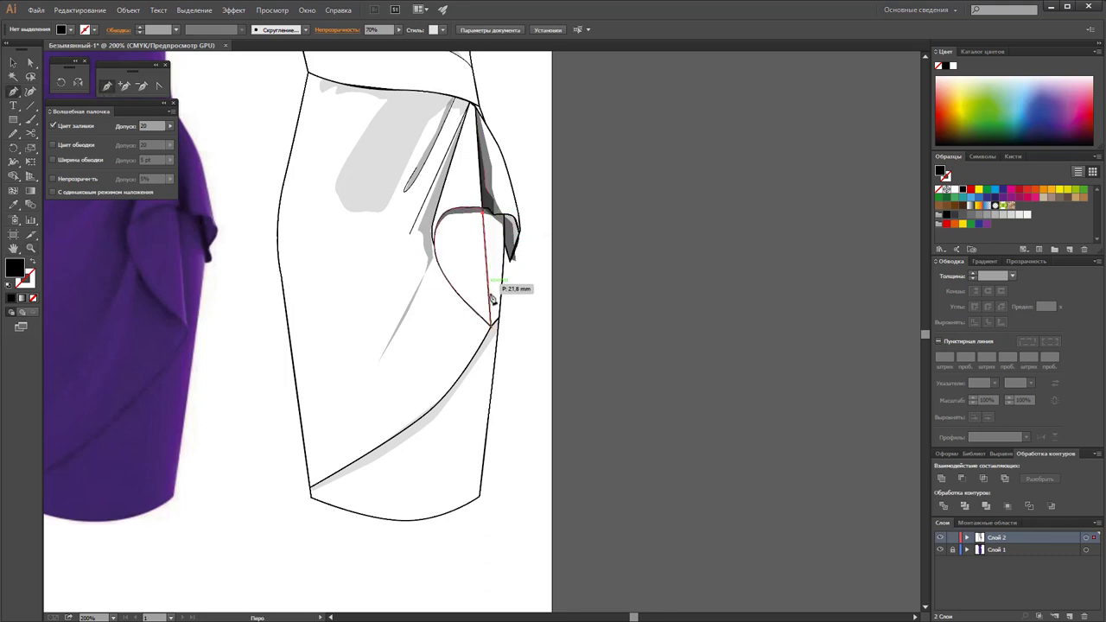
left_click(498, 326)
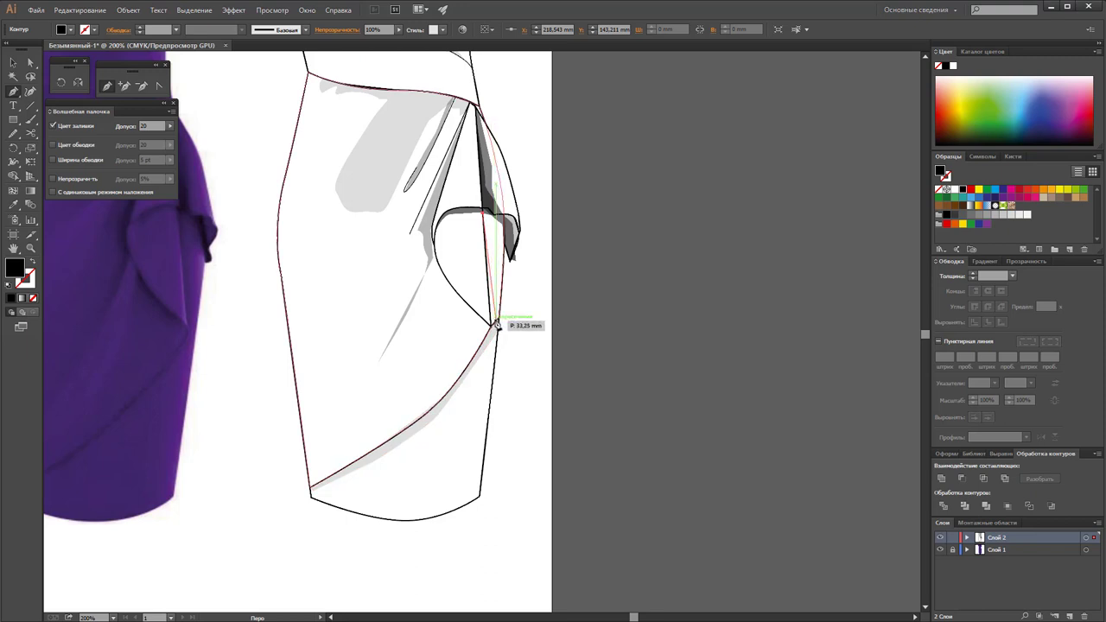
left_click(498, 326)
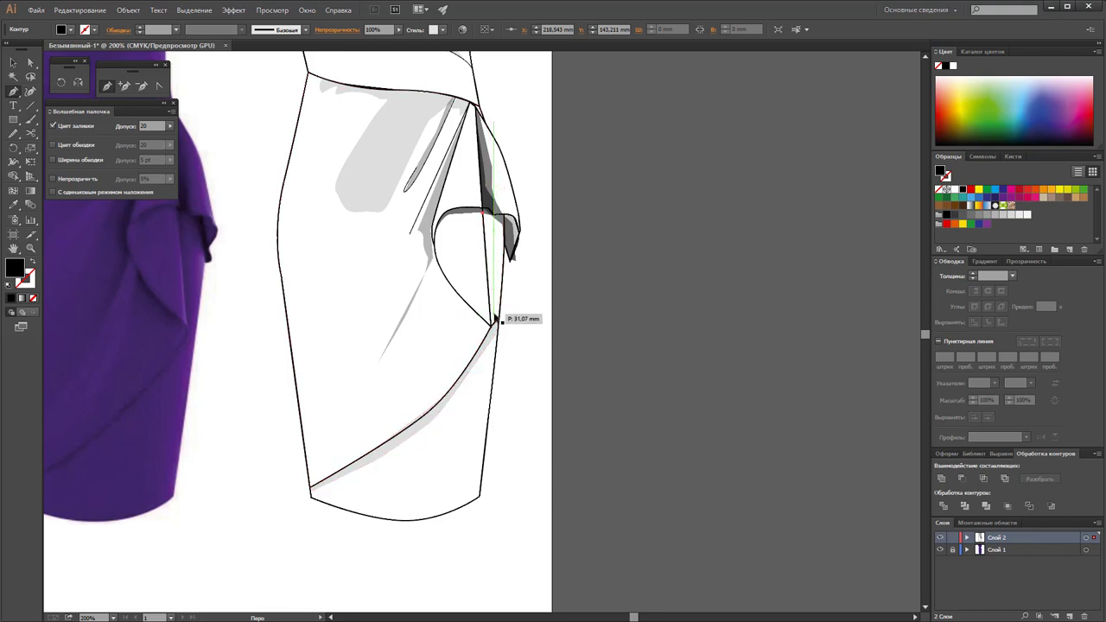
key("ctrl+shift+a")
Remove three extra anchors from the skirt outline and adjust the upper-right and shading-path anchors
left_click(30, 62)
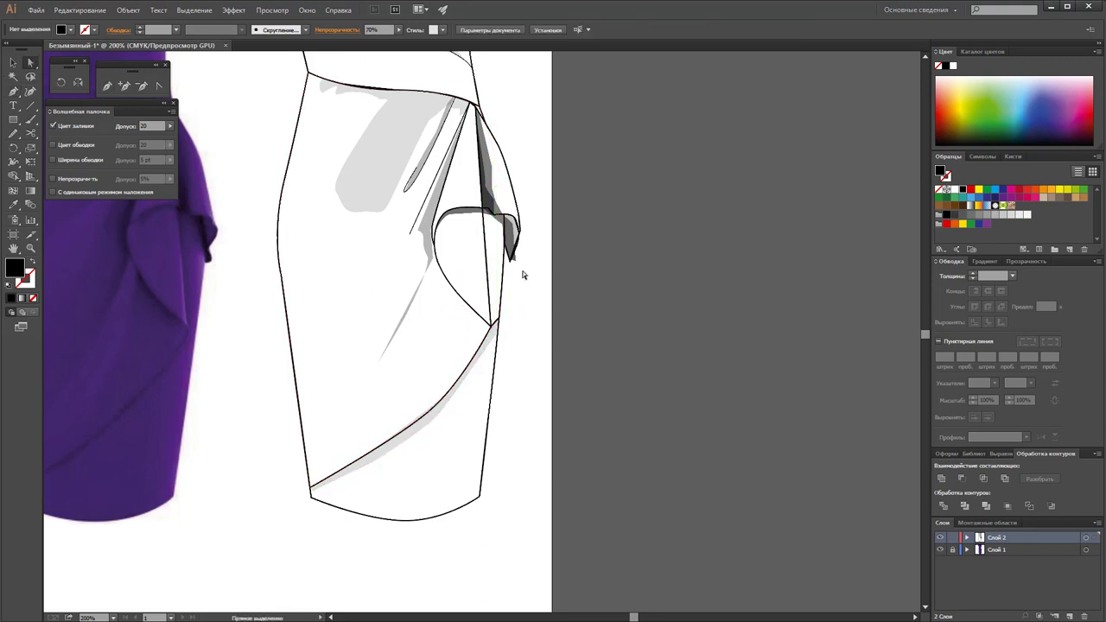
left_click(504, 274)
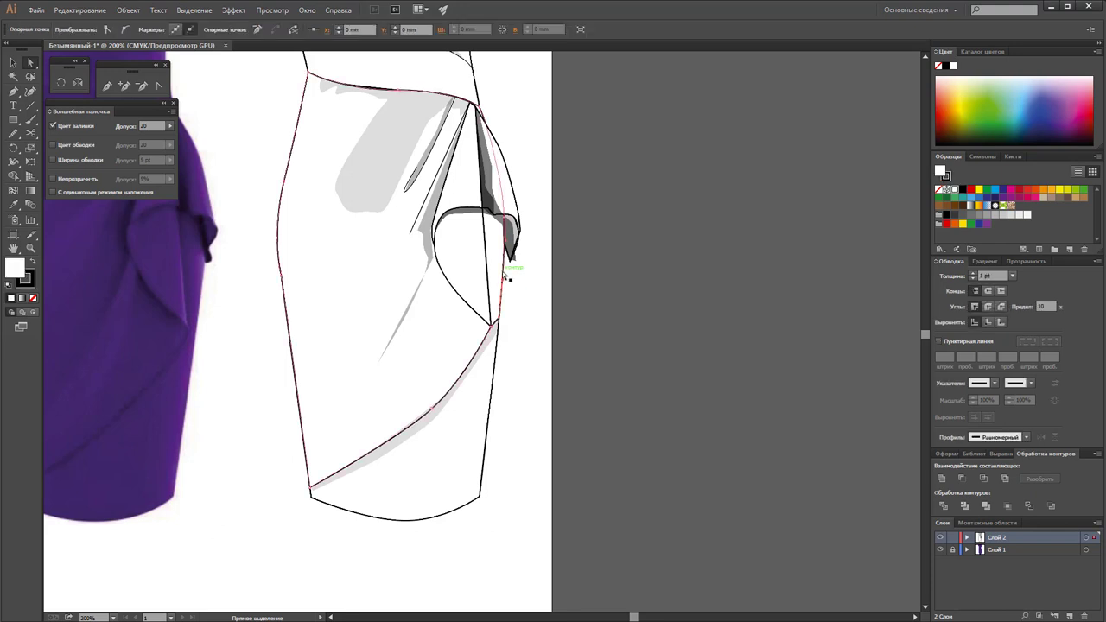
left_click(141, 86)
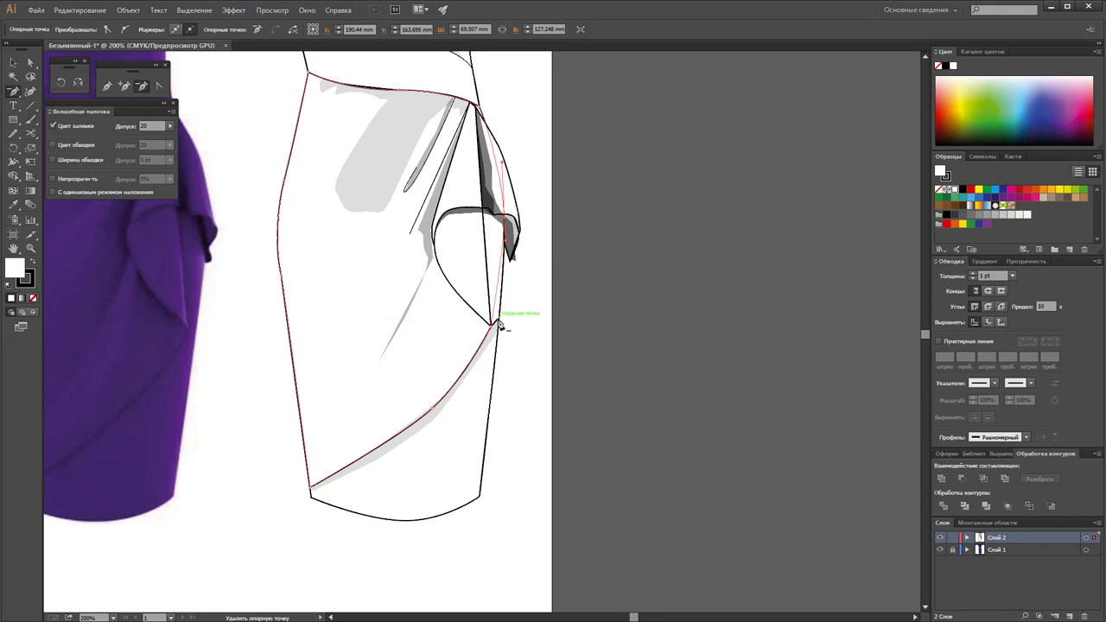
left_click(493, 318)
left_click(516, 226)
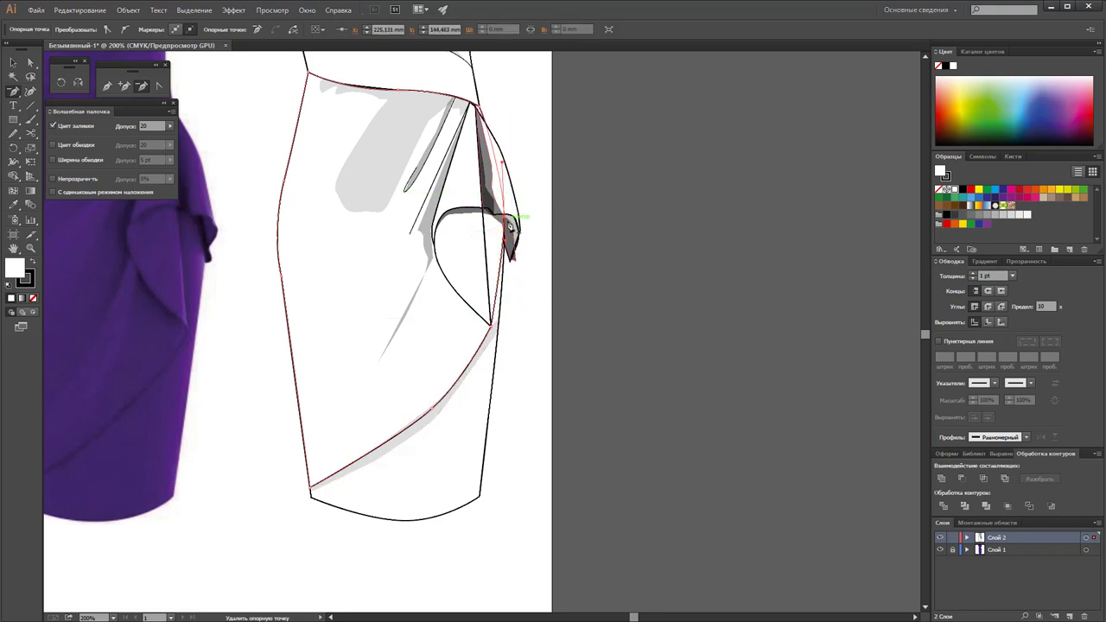
left_click(487, 125)
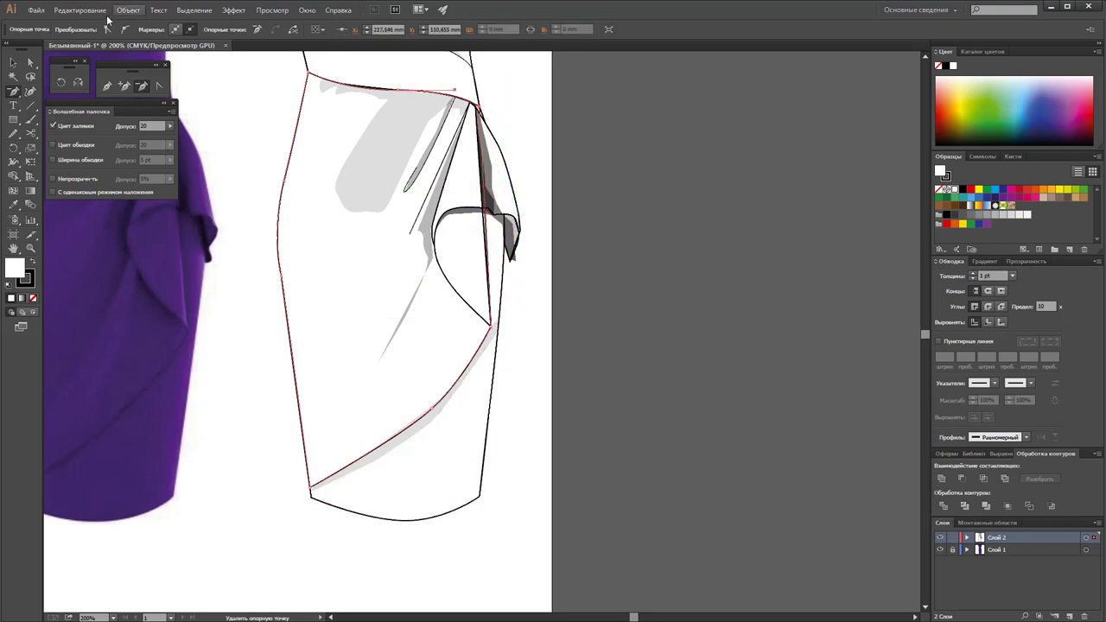
key("a")
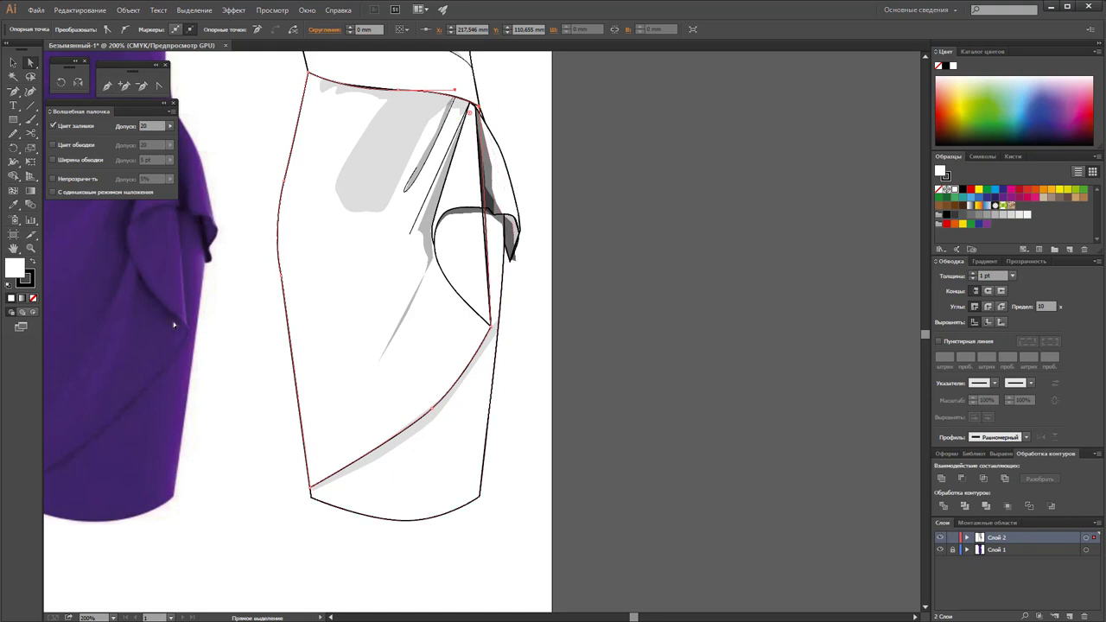
left_click_drag(476, 108, 467, 108)
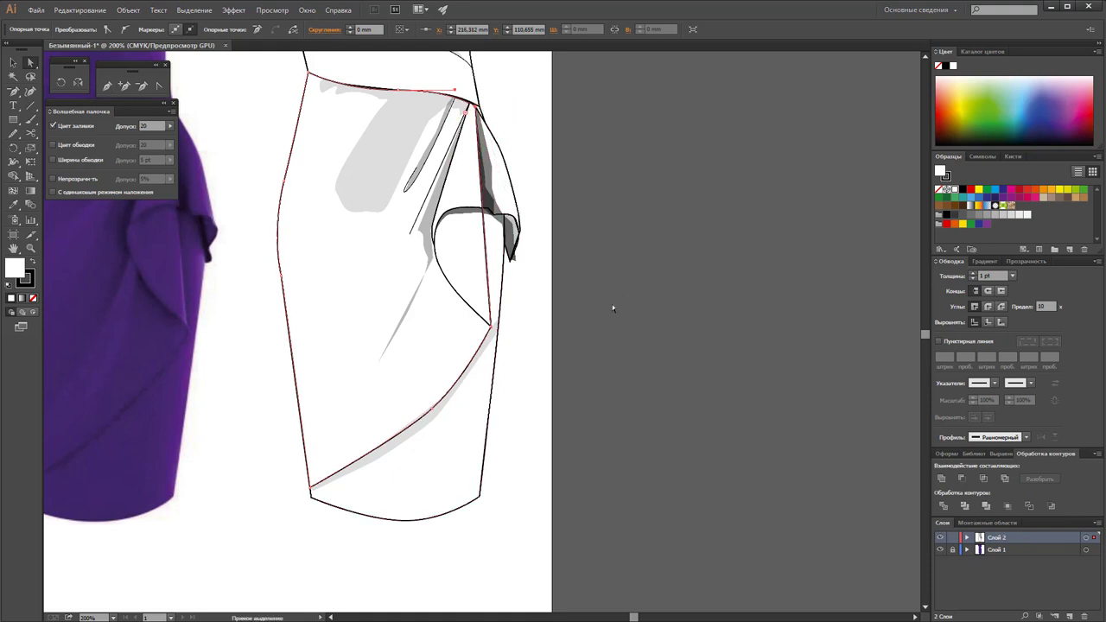
left_click(569, 305)
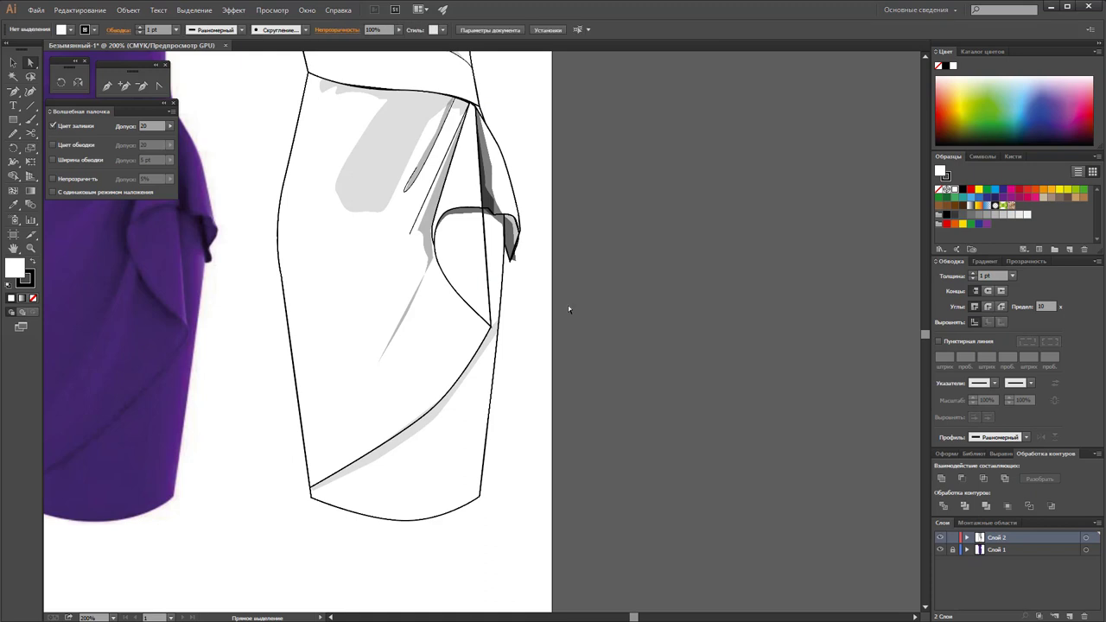
left_click(499, 319)
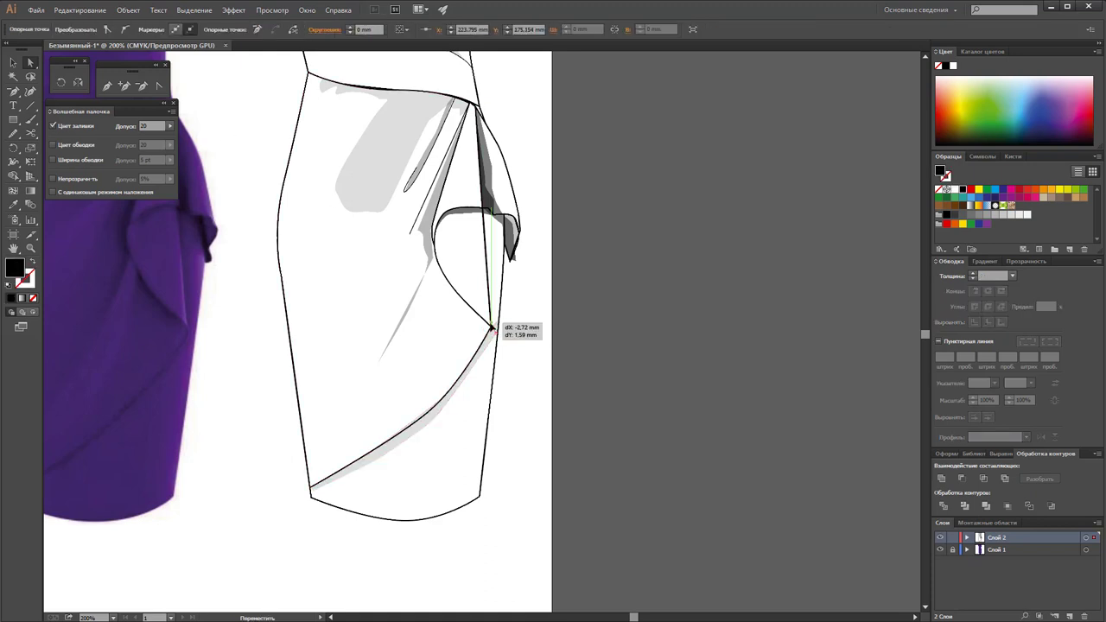
left_click_drag(499, 322, 499, 339)
left_click(537, 332)
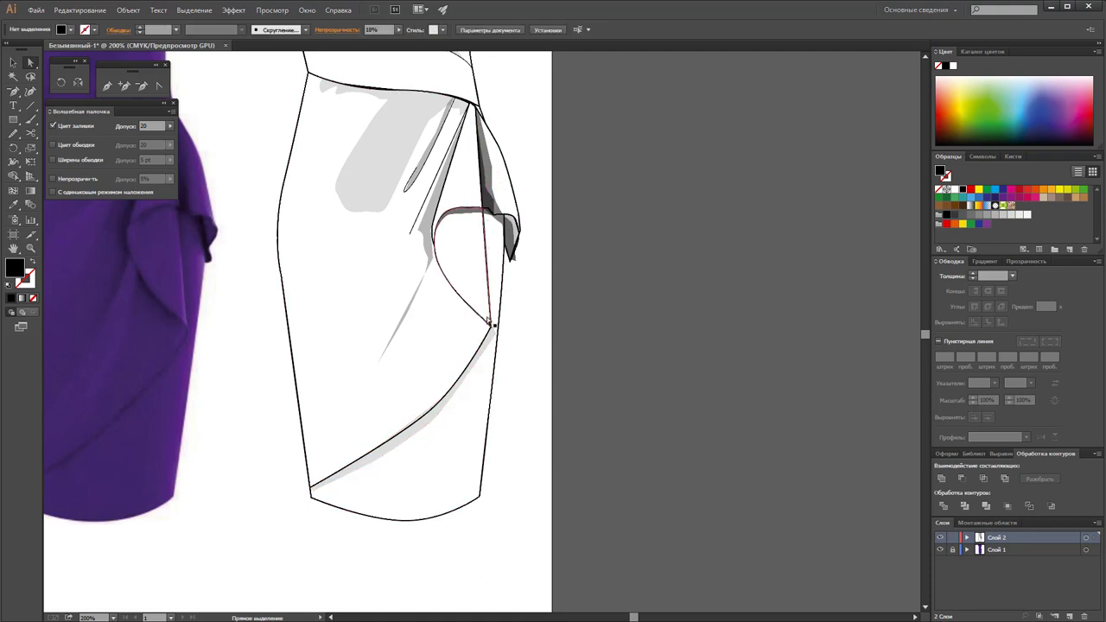
Draw a thin shadow shape along the pocket edge and lower its opacity to 65%
left_click(106, 85)
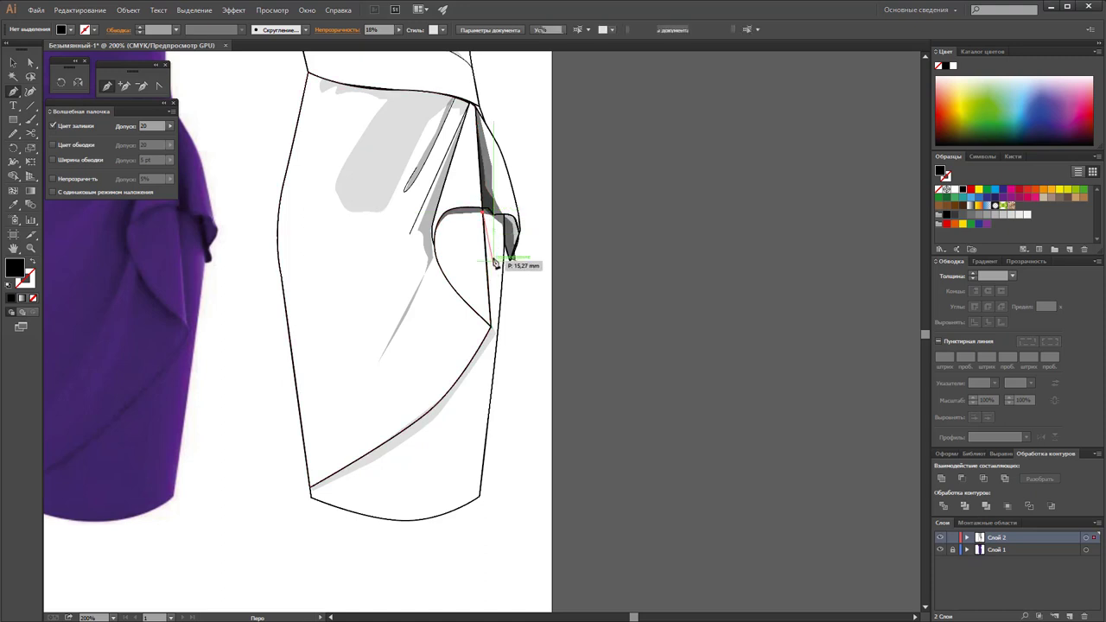
left_click(484, 211)
left_click(492, 322)
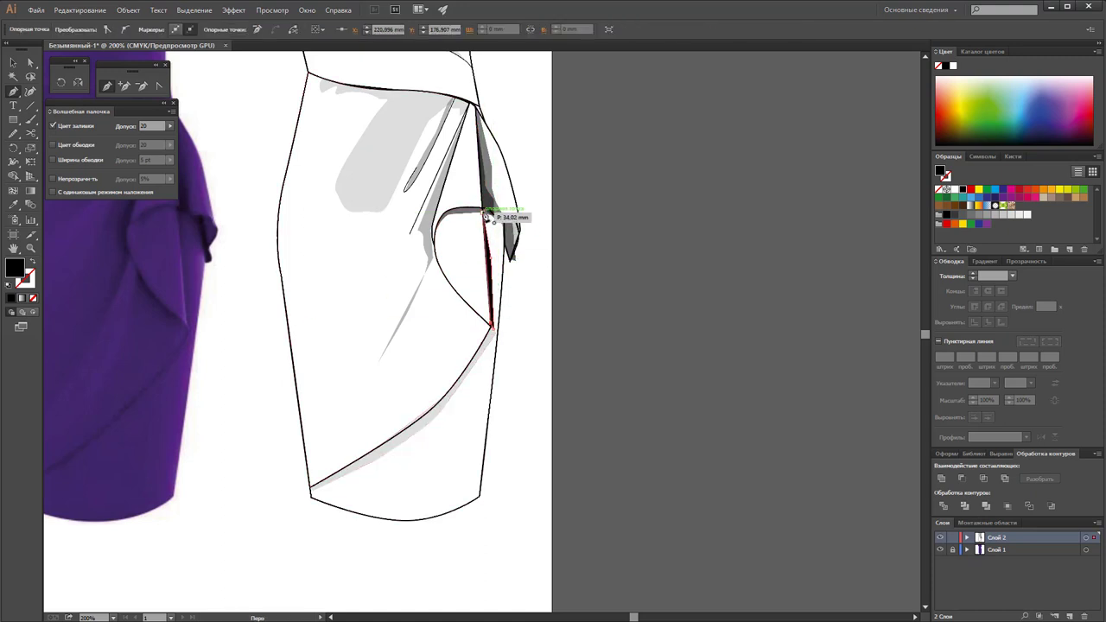
left_click(484, 212)
left_click(11, 64)
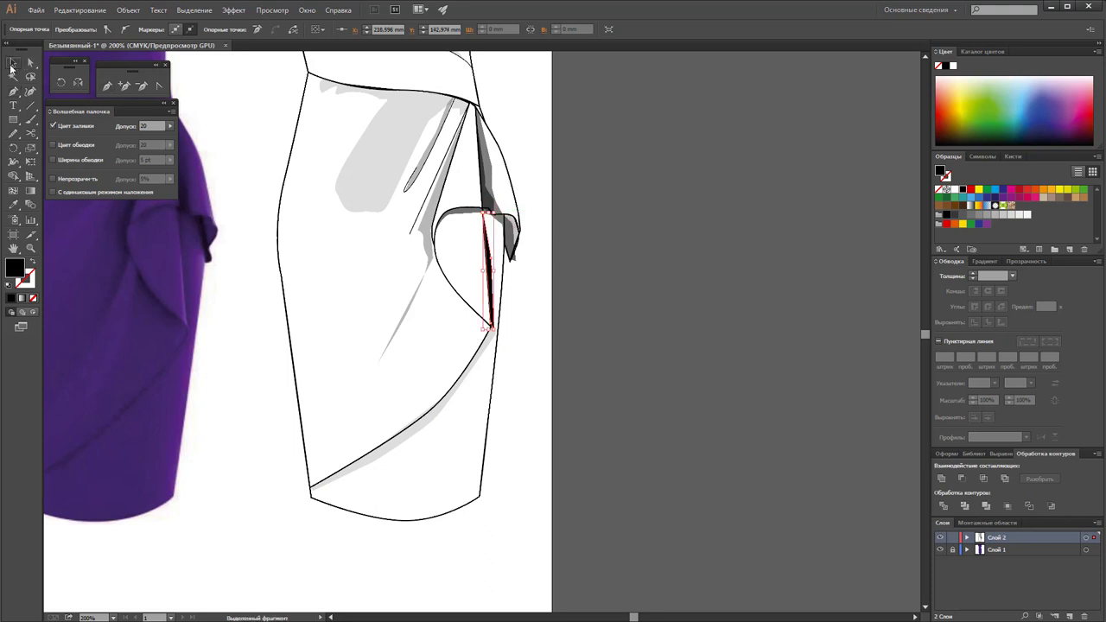
left_click(678, 331)
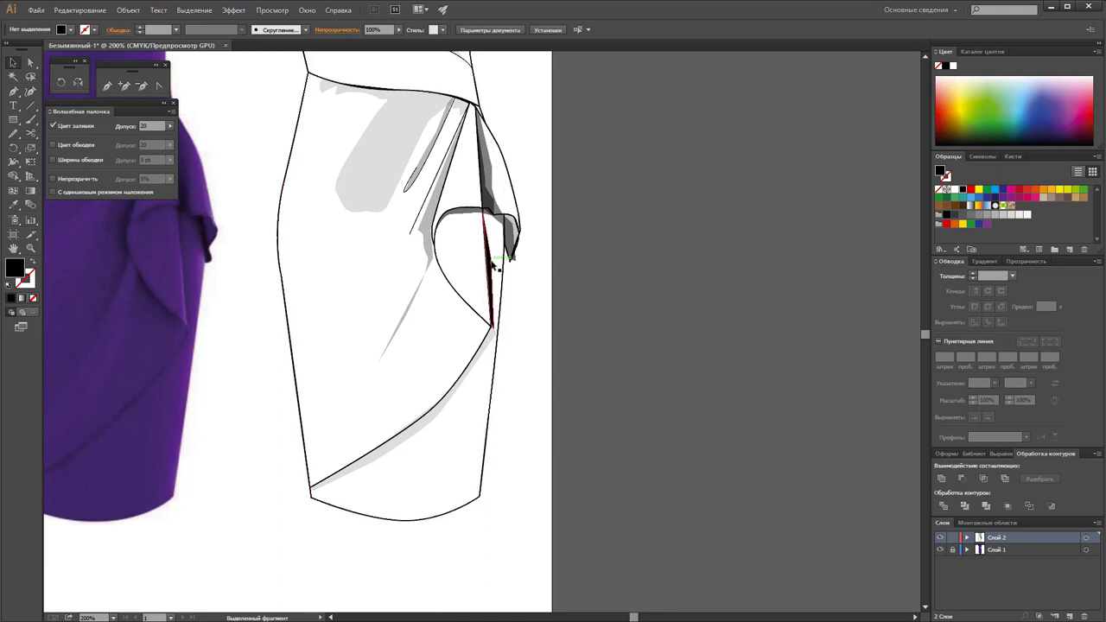
left_click(467, 212)
left_click(398, 29)
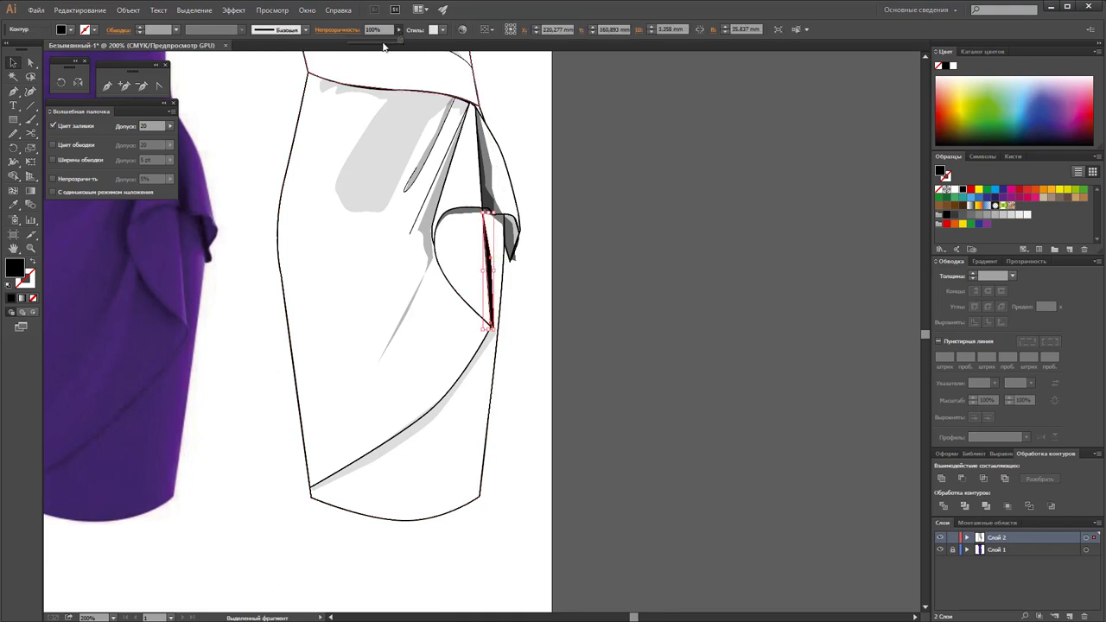
left_click(384, 47)
left_click(592, 209)
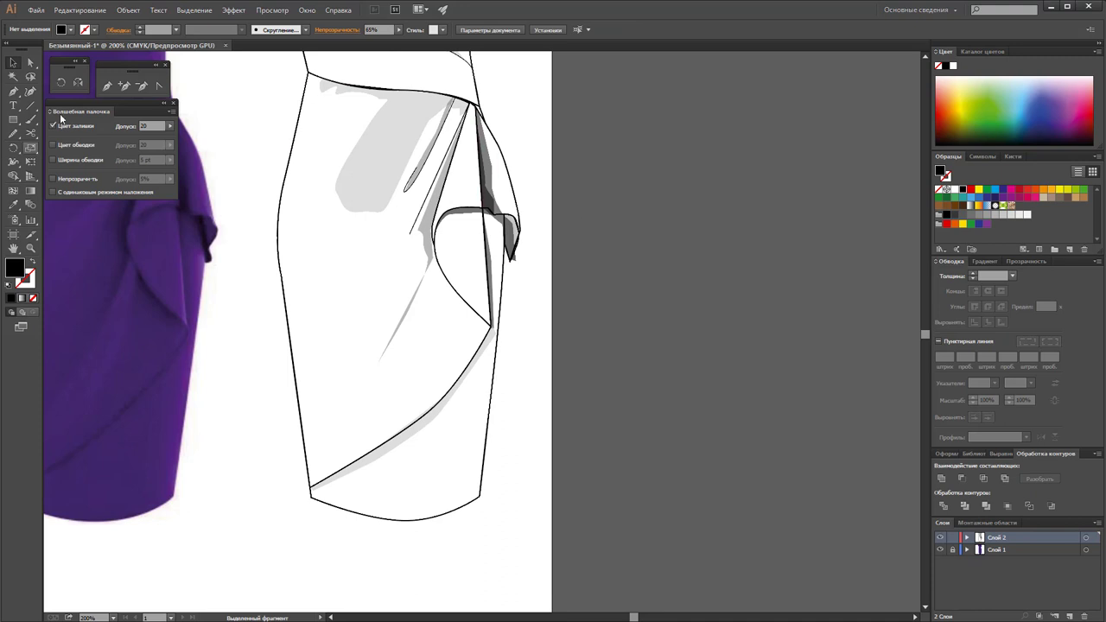
Draw another closed shape along the pocket fold with the Pen tool
left_click(105, 86)
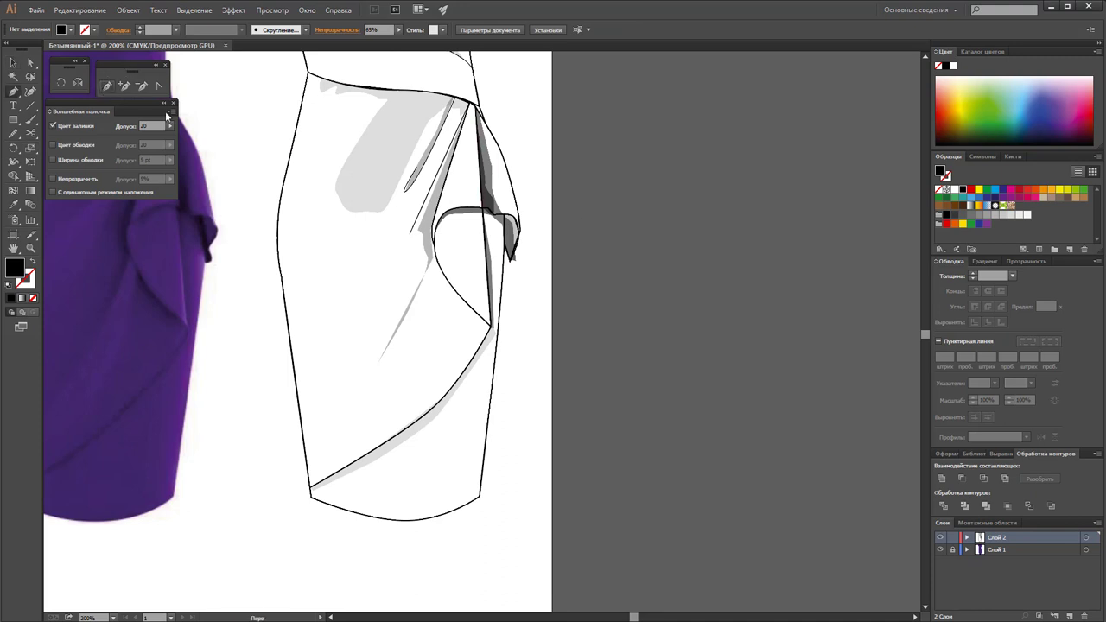
left_click(482, 216)
left_click(511, 259)
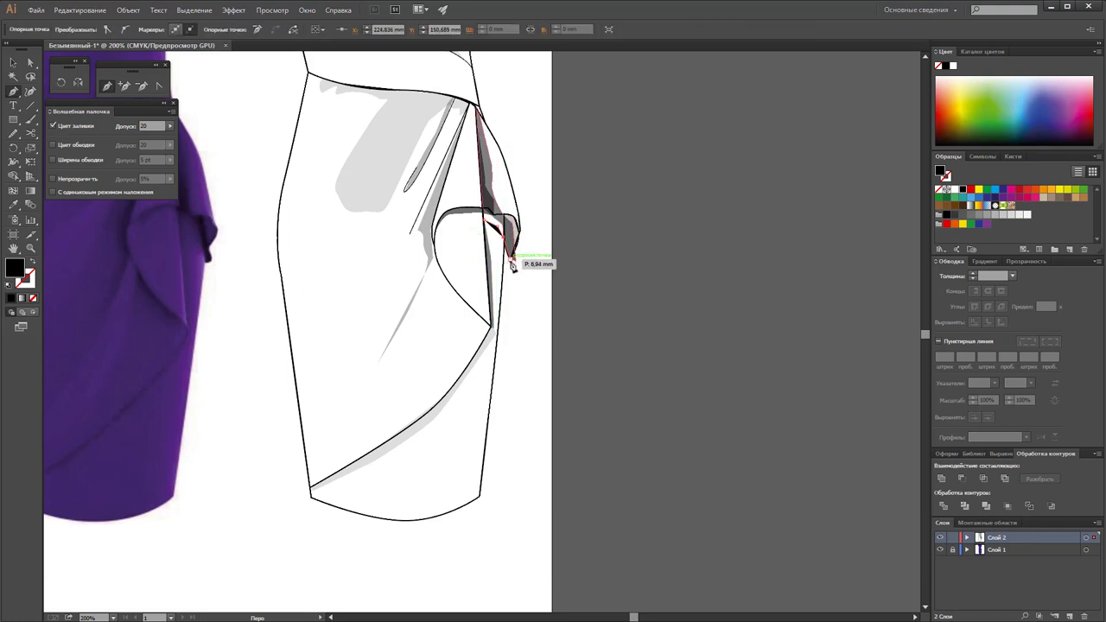
left_click(495, 218)
left_click(483, 215)
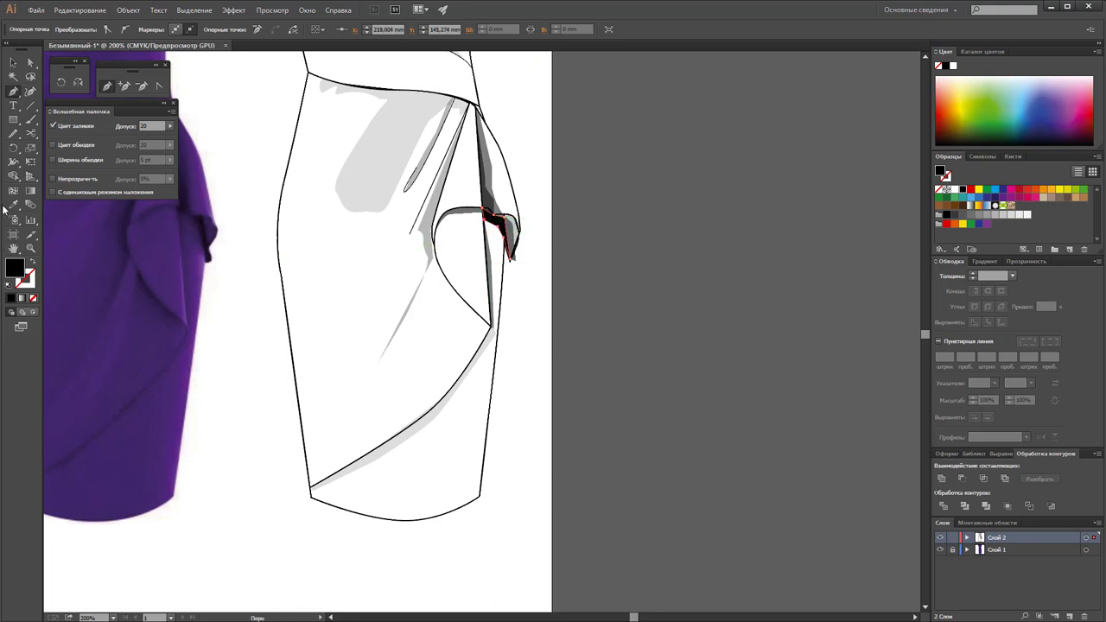
Try Eyedropper fills on the fold piece, undo back to dark grey, and reselect it for opacity
left_click(14, 206)
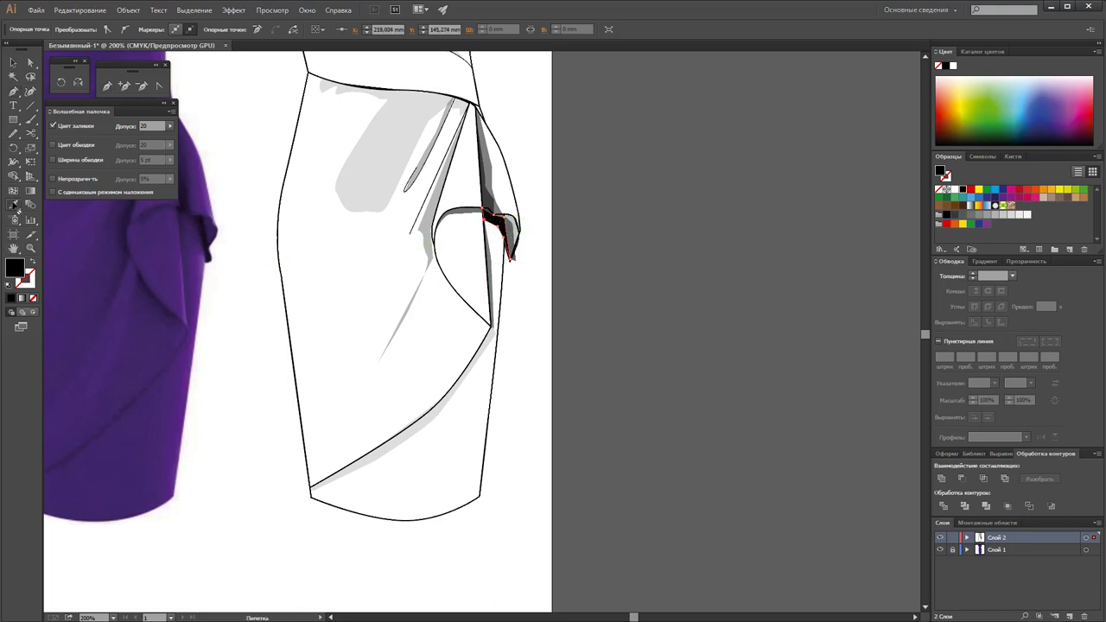
left_click(516, 238)
left_click(495, 200)
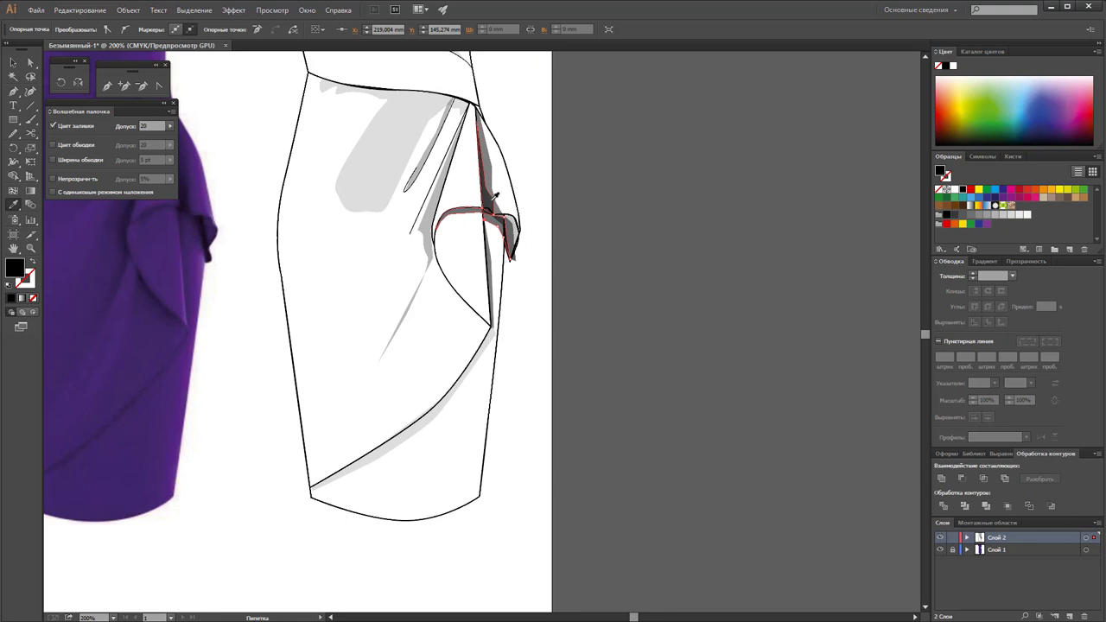
key("ctrl+z")
key("v")
left_click(765, 307)
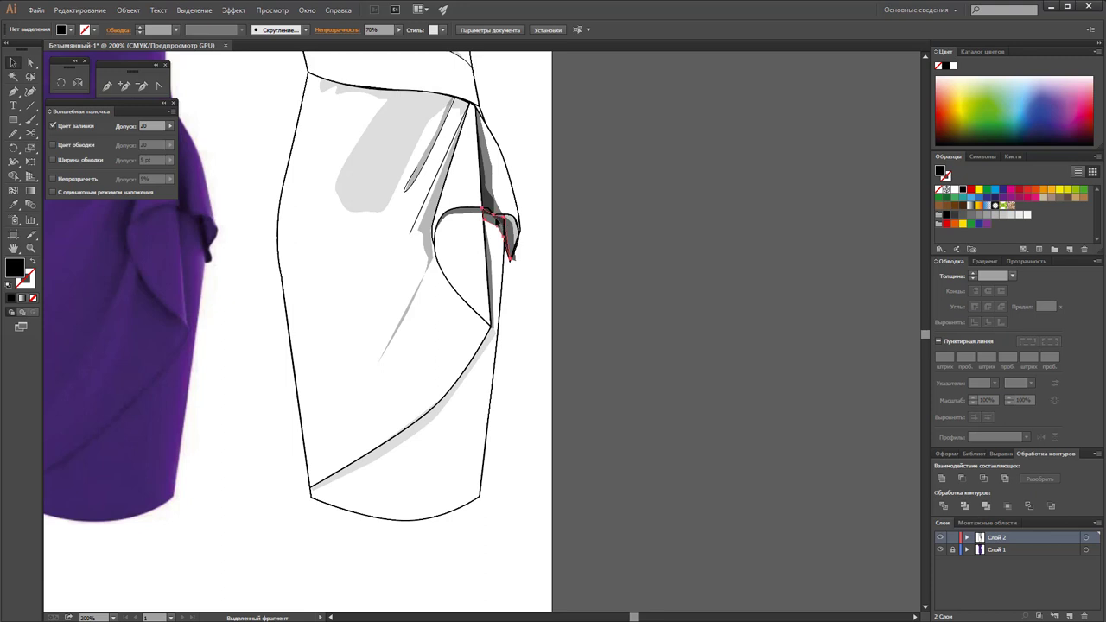
left_click(497, 221)
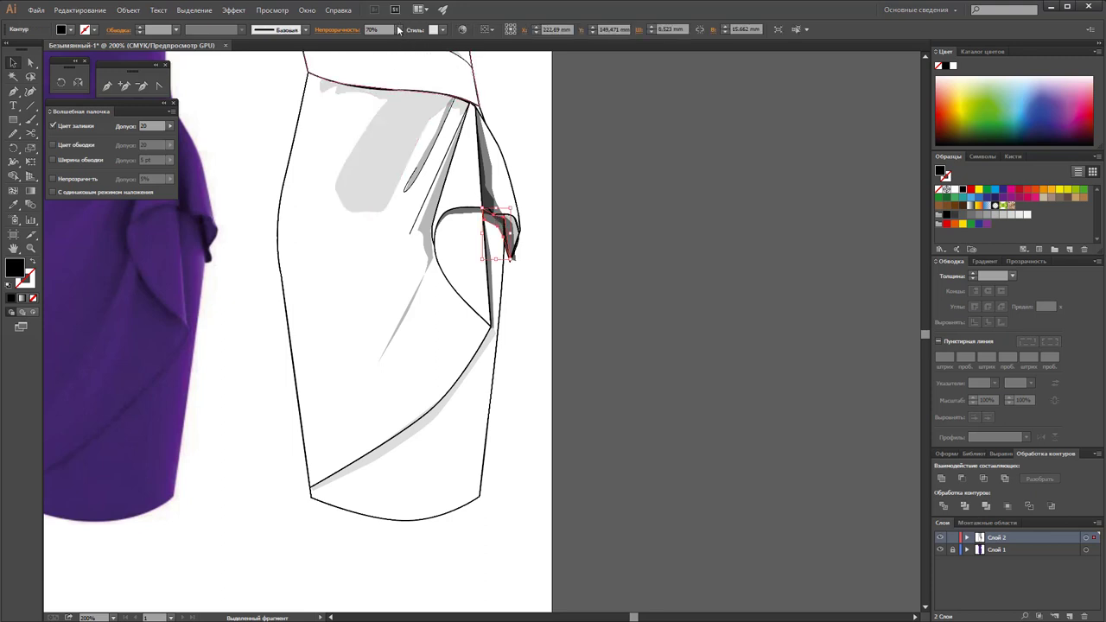
left_click(398, 30)
Deselect the fold piece, scroll the view, and select then deselect the grey shading shapes
left_click(627, 216)
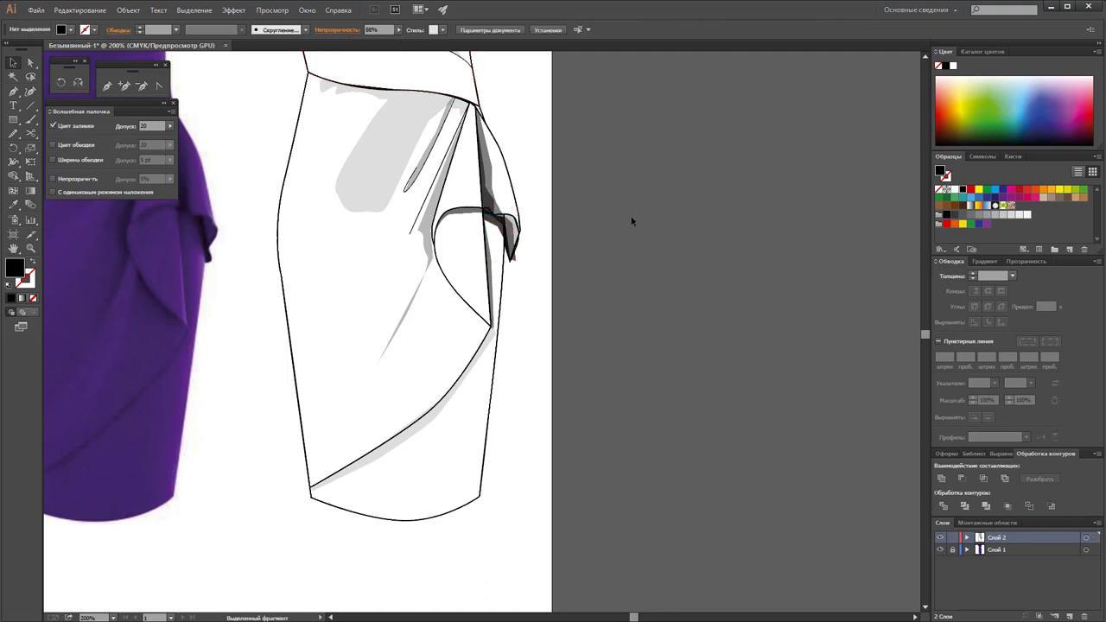
scroll(635, 223, "up", 1)
scroll(636, 223, "up", 3)
scroll(636, 223, "up", 2)
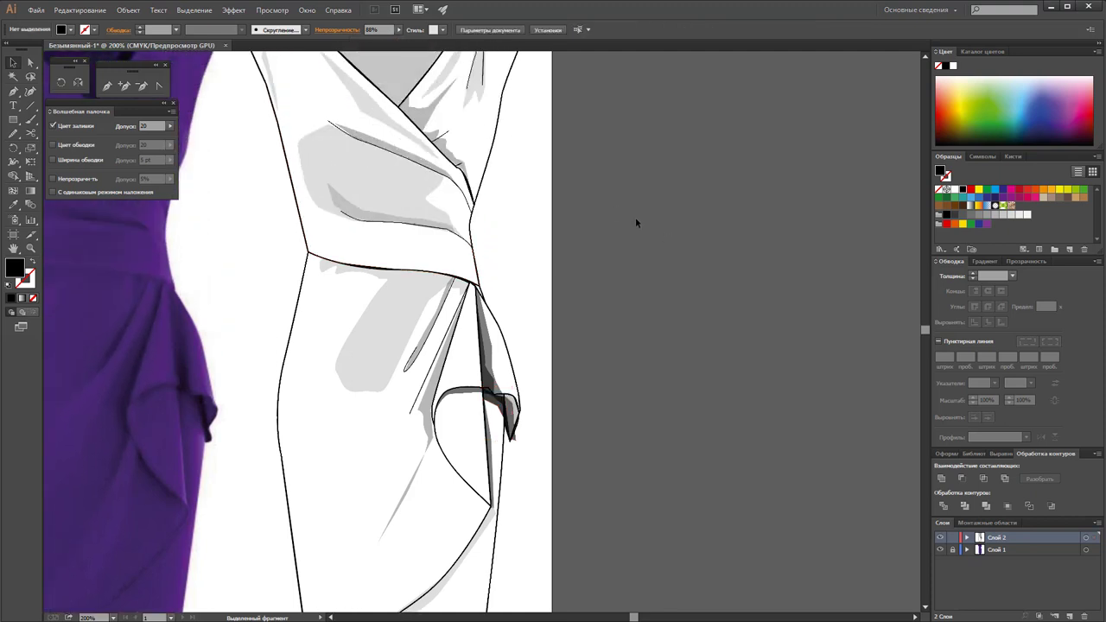
scroll(636, 223, "down", 2)
scroll(636, 223, "down", 1)
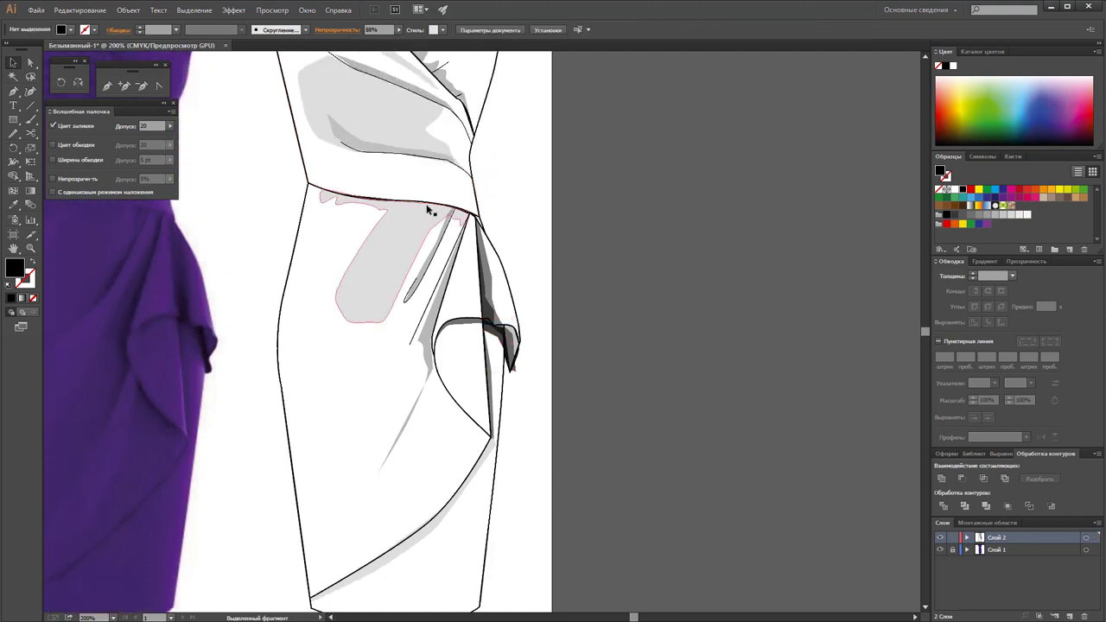
left_click(426, 210)
left_click(567, 247)
scroll(567, 246, "down", 2)
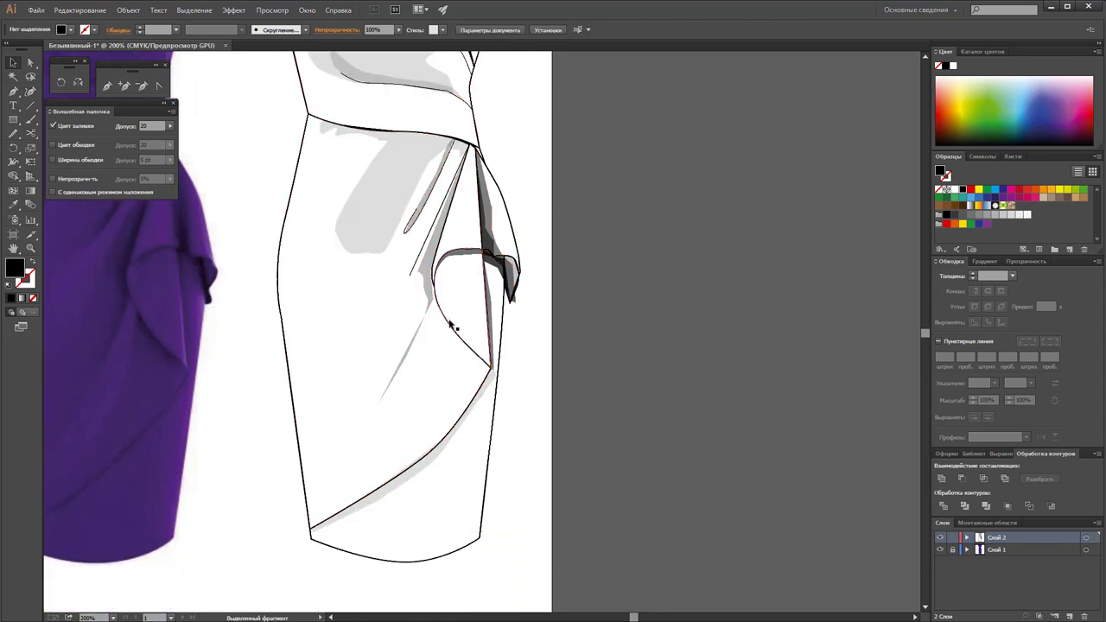
Extend the pocket curve path with a new curved segment and deepen its lower bend
left_click(106, 84)
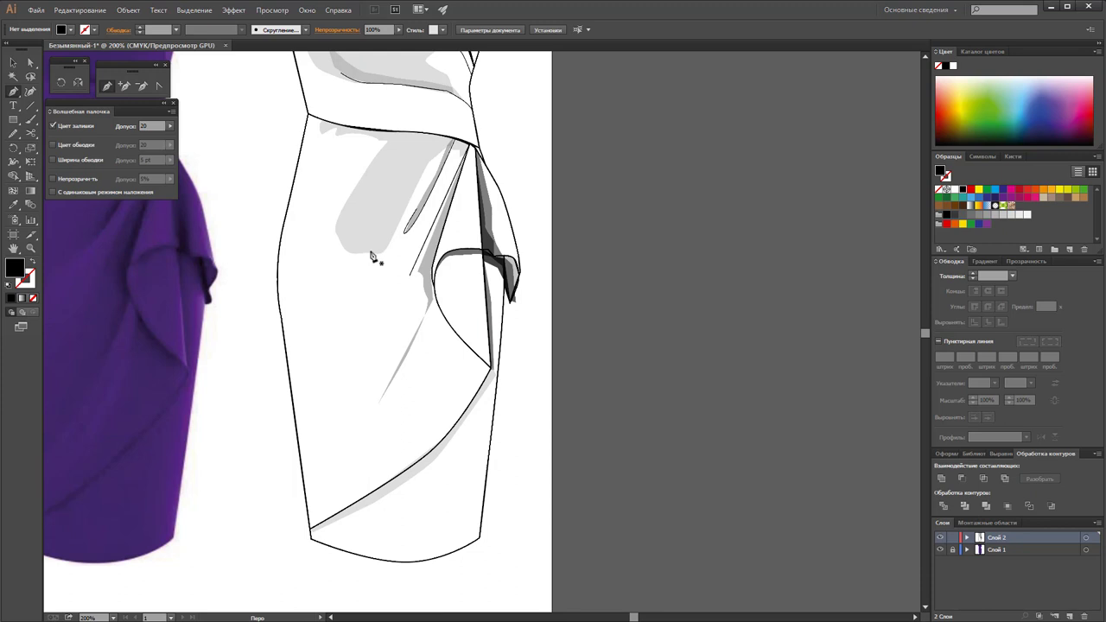
left_click(440, 307)
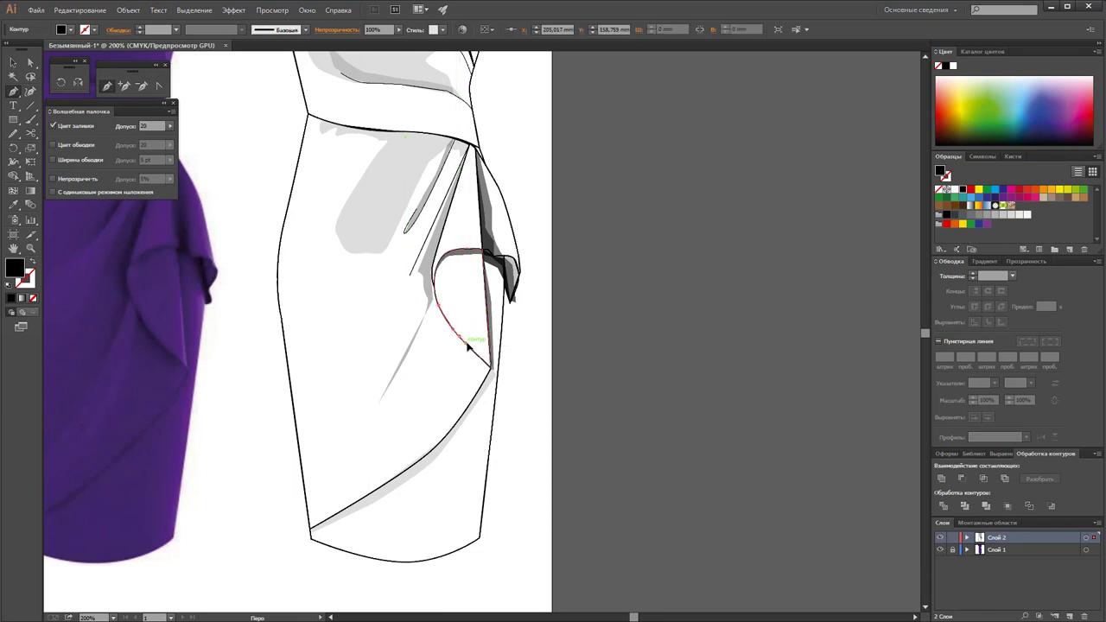
left_click(490, 370)
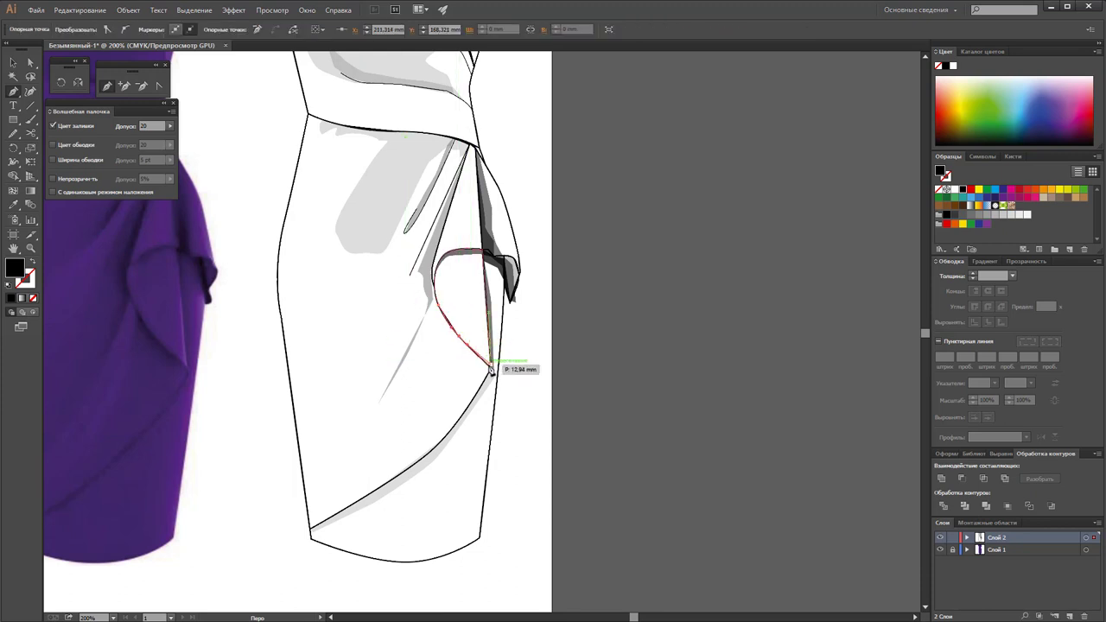
left_click(437, 321)
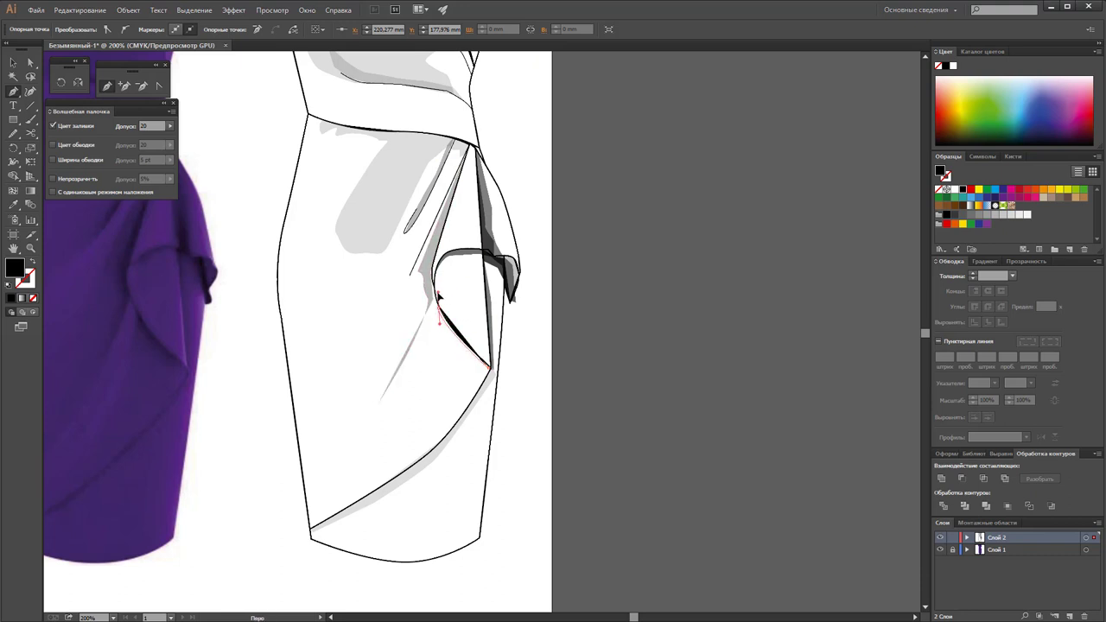
left_click_drag(440, 296, 458, 299)
left_click(30, 61)
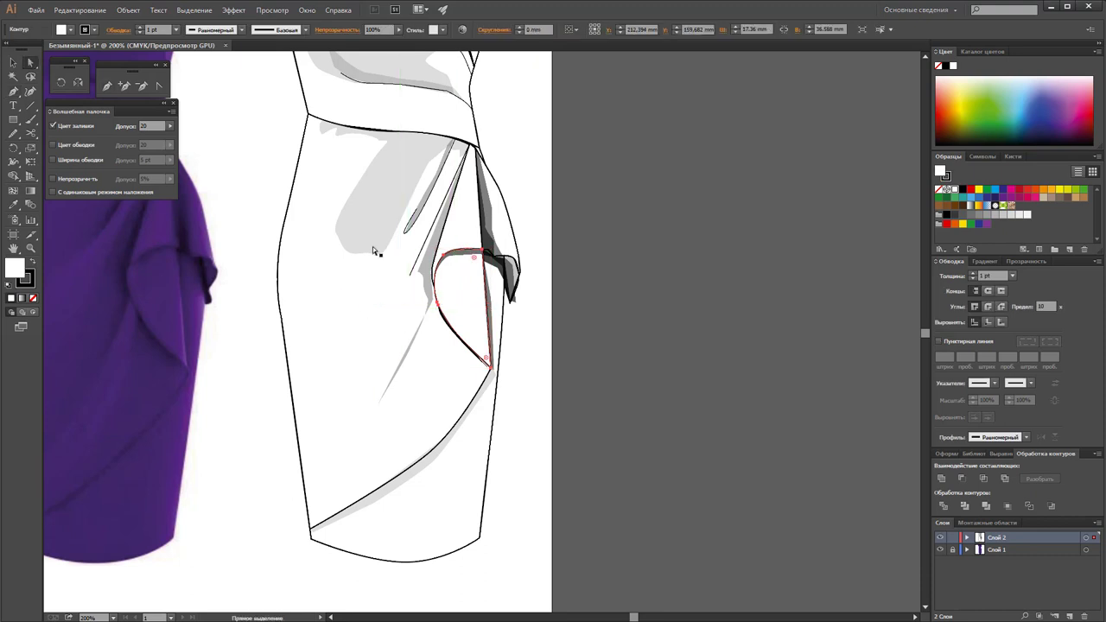
left_click(443, 325)
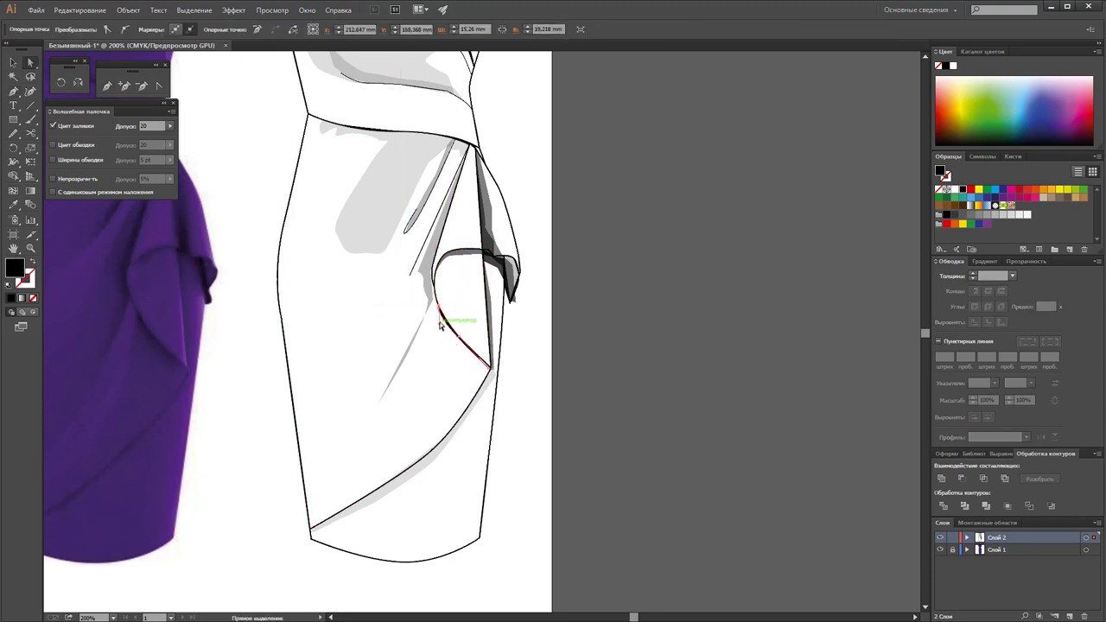
left_click_drag(439, 327, 443, 337)
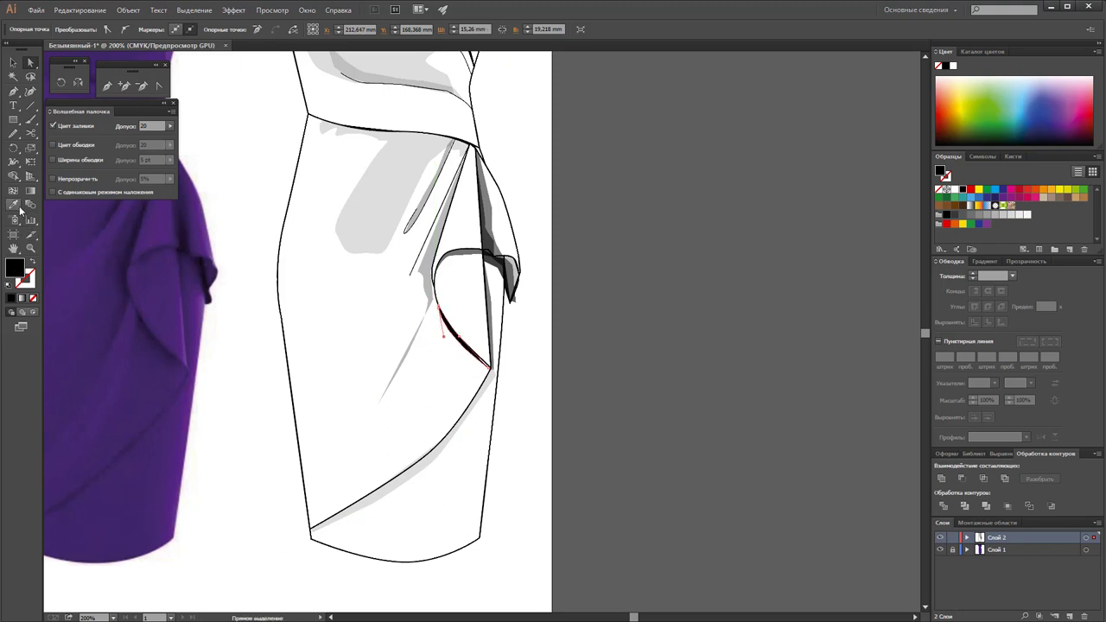
Apply a sampled stroke style to the pocket curve, then zoom out to show both dresses
left_click(13, 204)
left_click(492, 373)
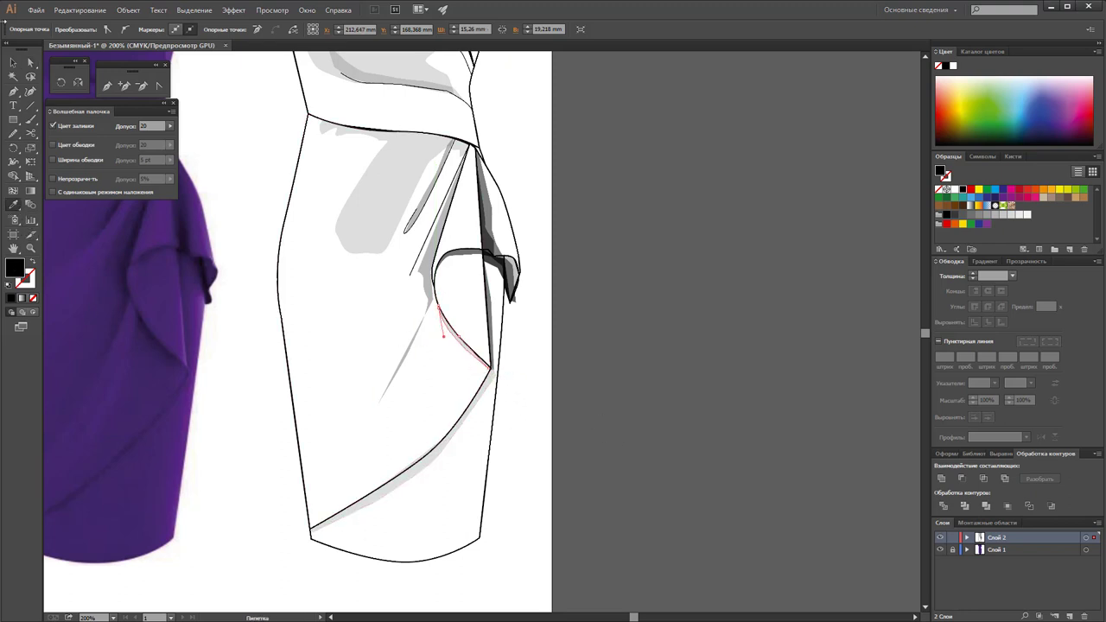
left_click(13, 62)
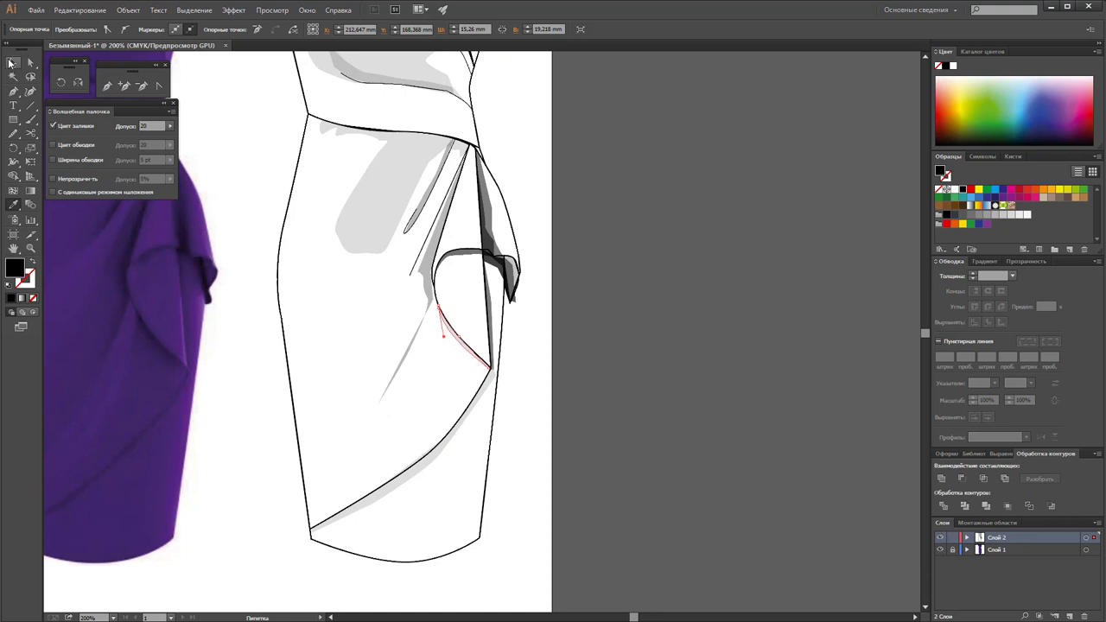
left_click(574, 307)
key("z")
left_click(490, 284, "alt")
left_click(477, 391, "alt")
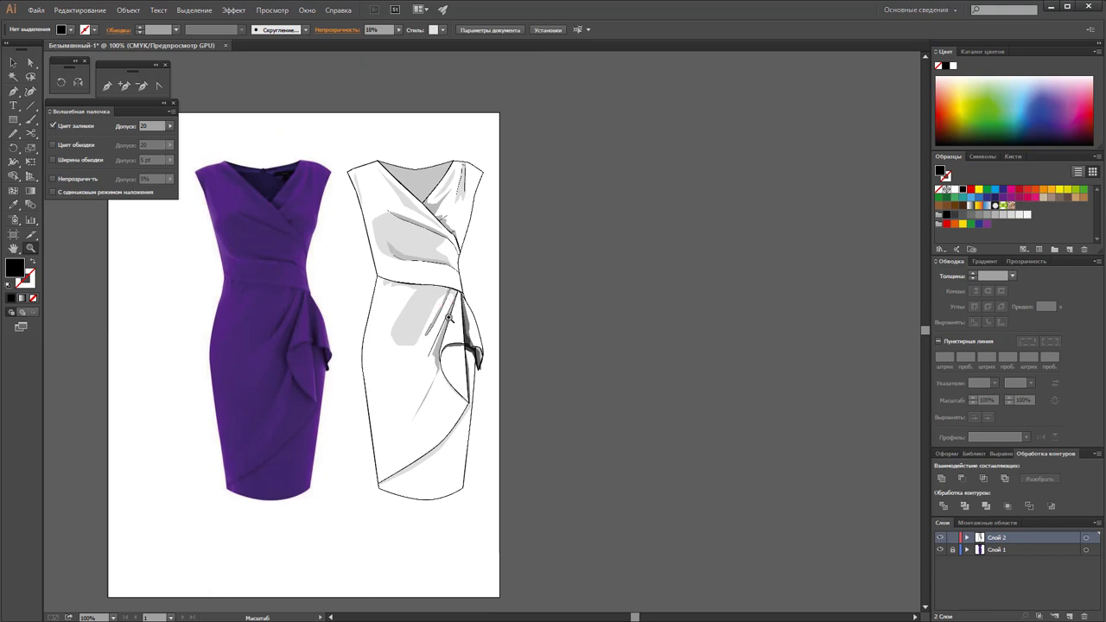
Zoom to 150% on the dresses and select the thin grey fold shadow below the waist
left_click(383, 315)
scroll(420, 325, "down", 1)
key("v")
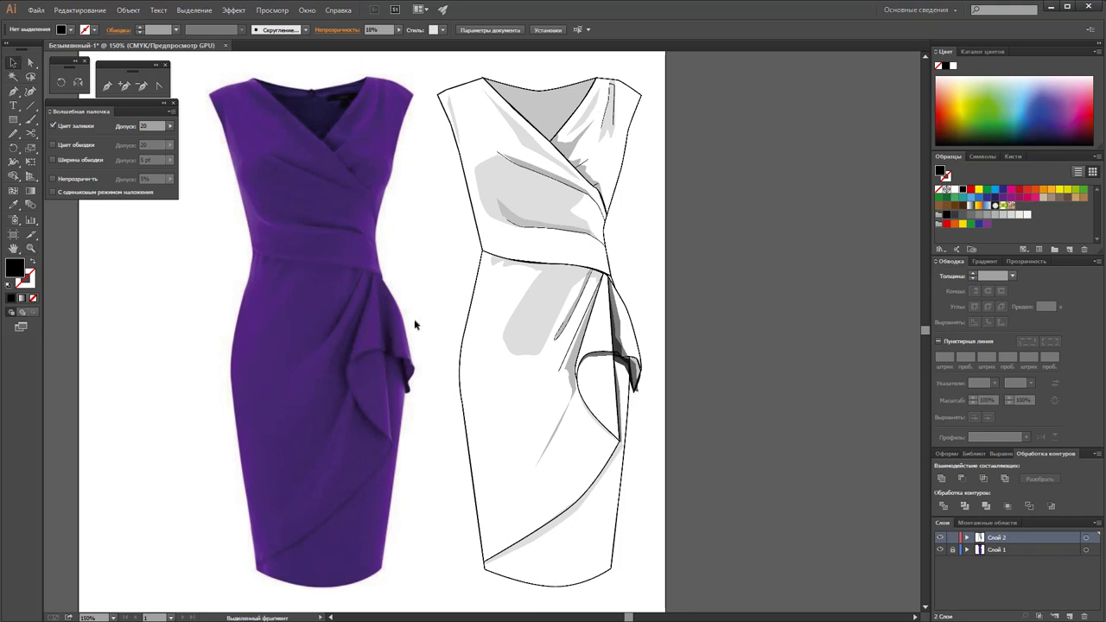
left_click(573, 364)
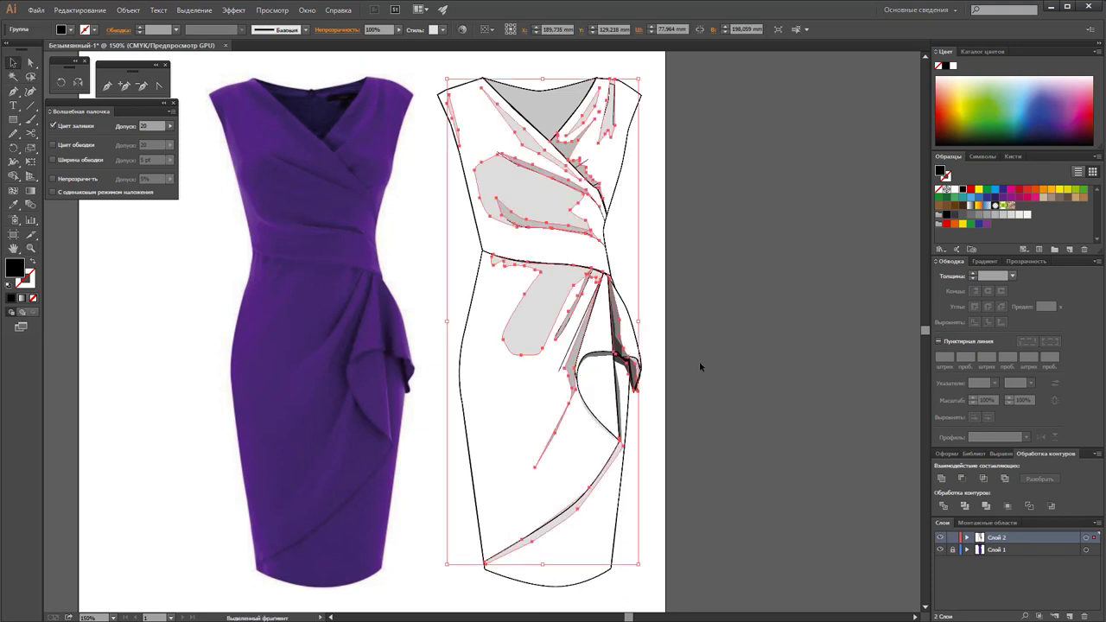
left_click(699, 366)
left_click(30, 62)
left_click(569, 364)
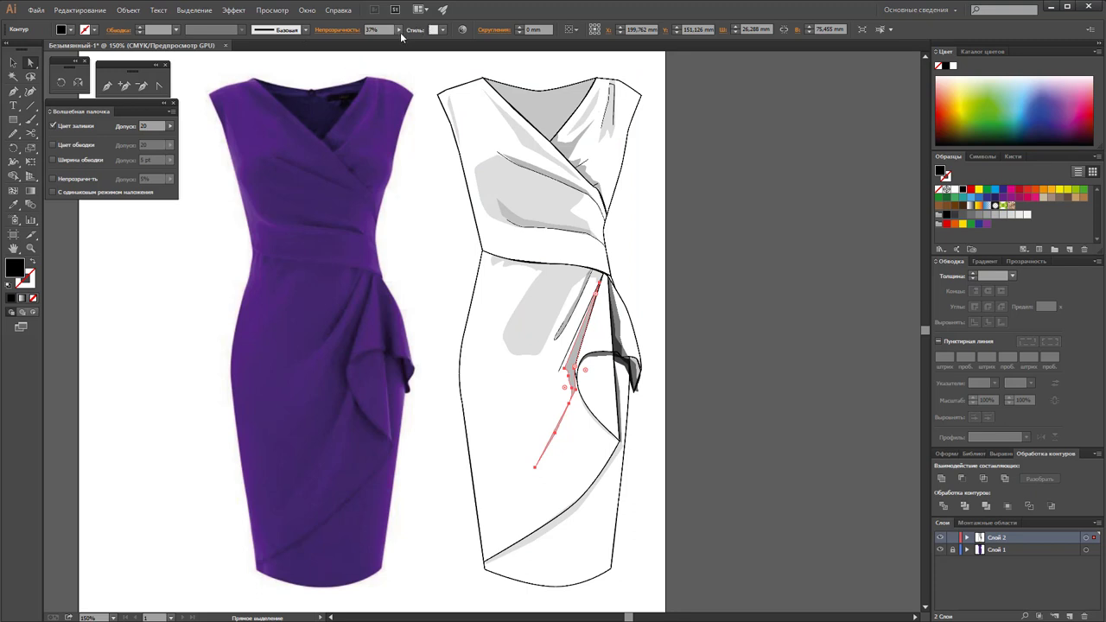
Try Opacity values around 54% and 61% on the fold shadow path
left_click(399, 31)
left_click_drag(375, 47, 385, 50)
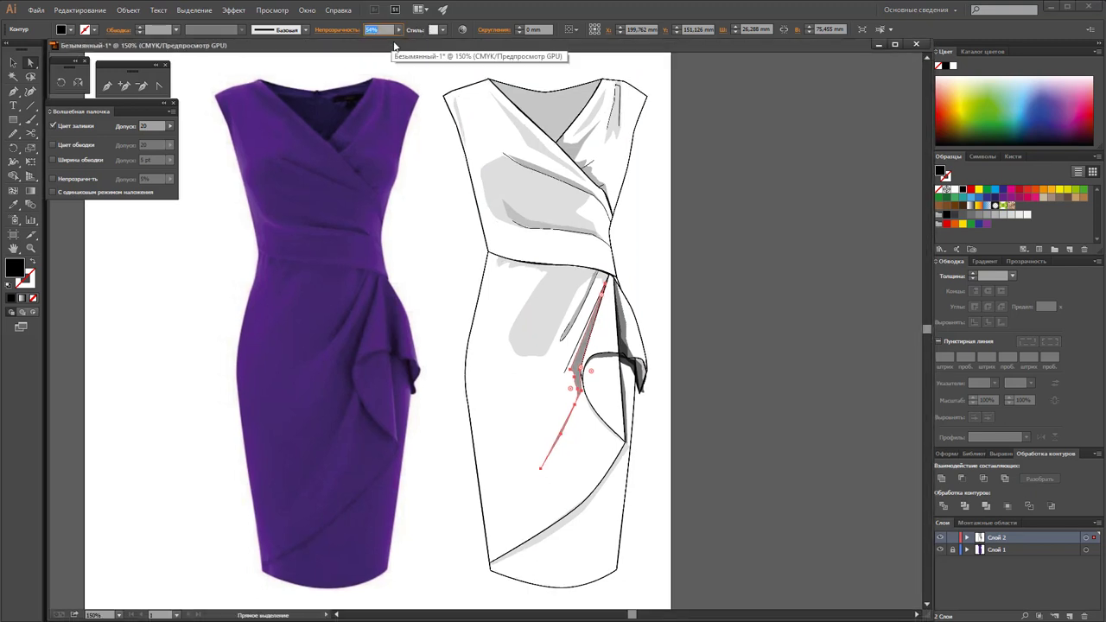
left_click_drag(372, 50, 401, 39)
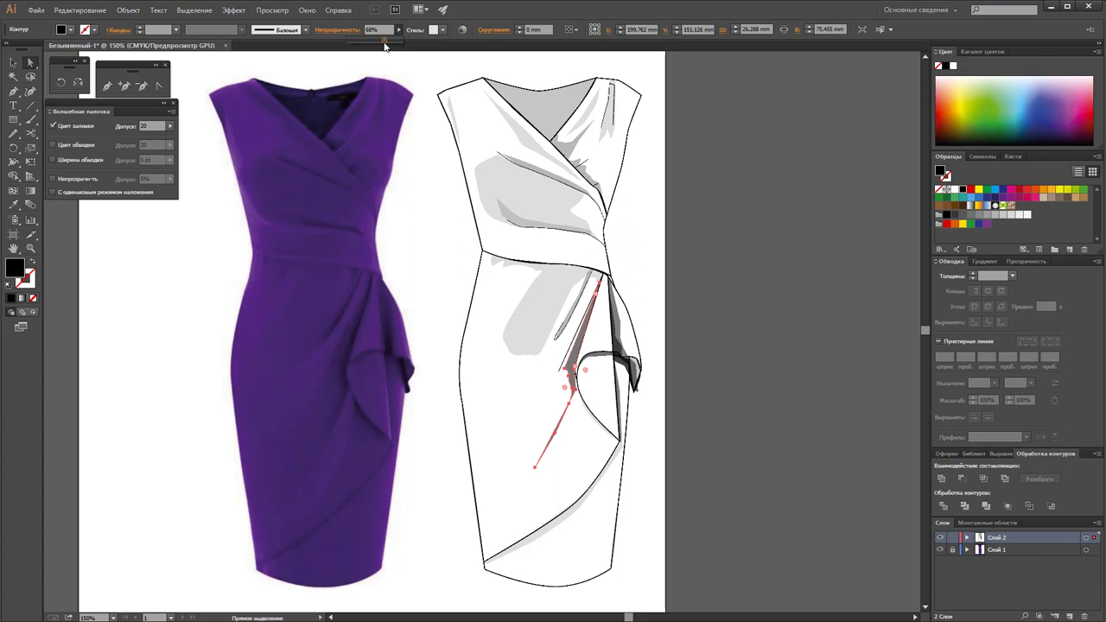
left_click_drag(385, 46, 377, 45)
left_click(610, 263)
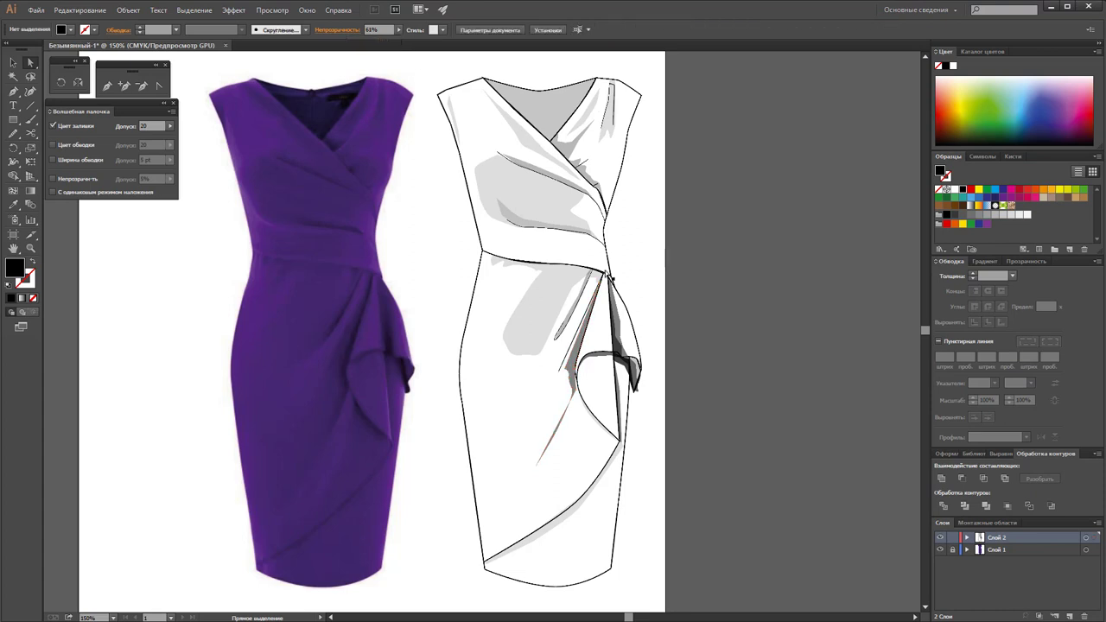
left_click(565, 332)
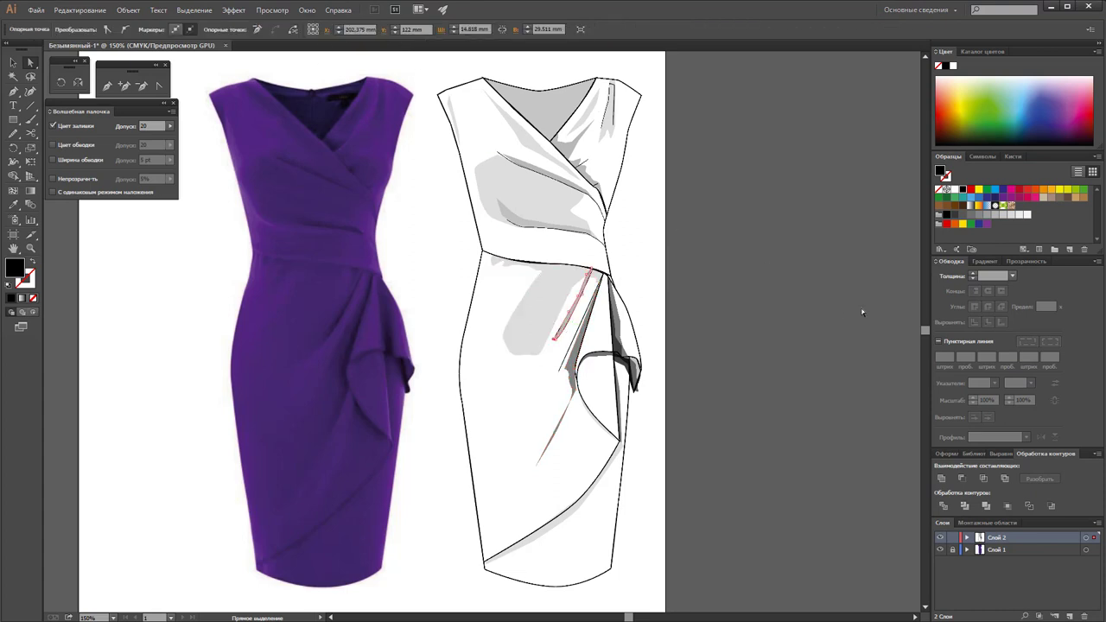
left_click(592, 279)
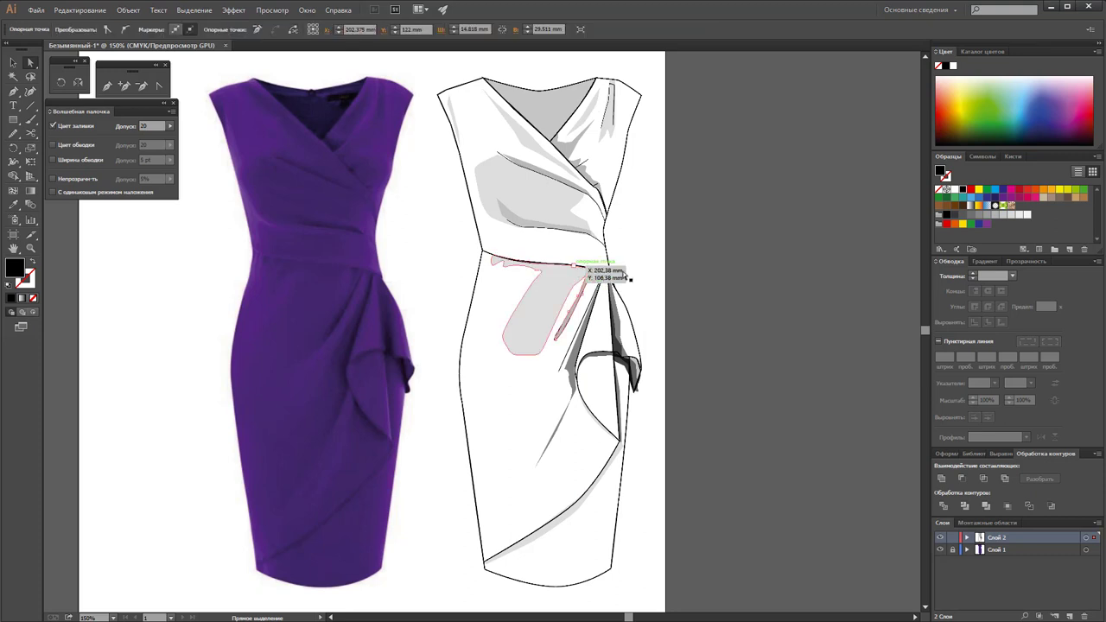
Zoom in to 300% and set the thin fold shape to 50% opacity
left_click(30, 248)
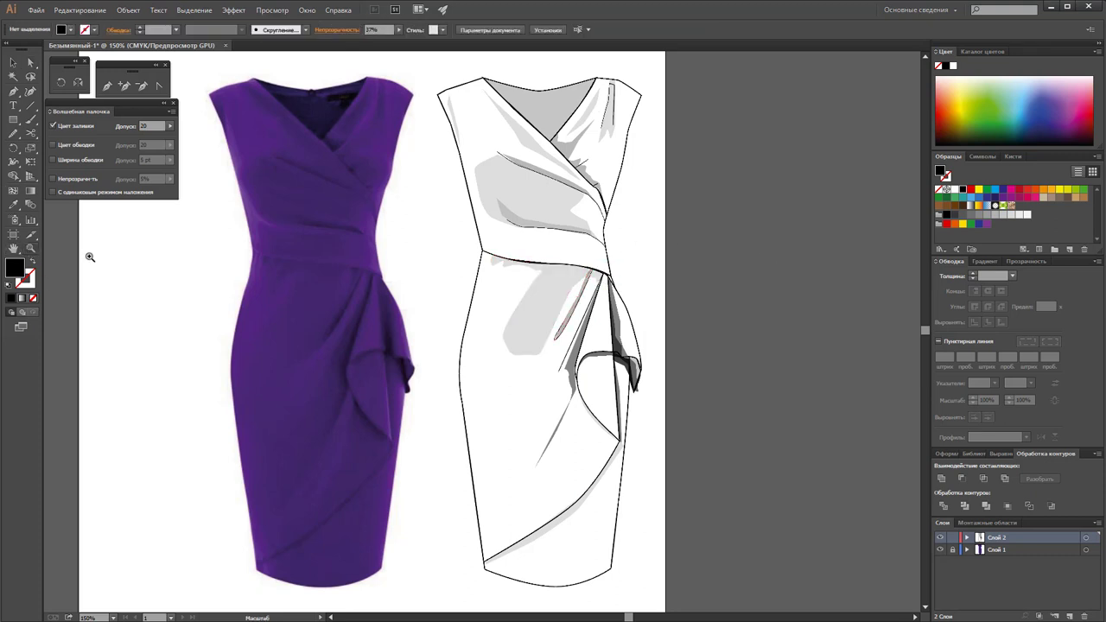
left_click(600, 311)
left_click(418, 321)
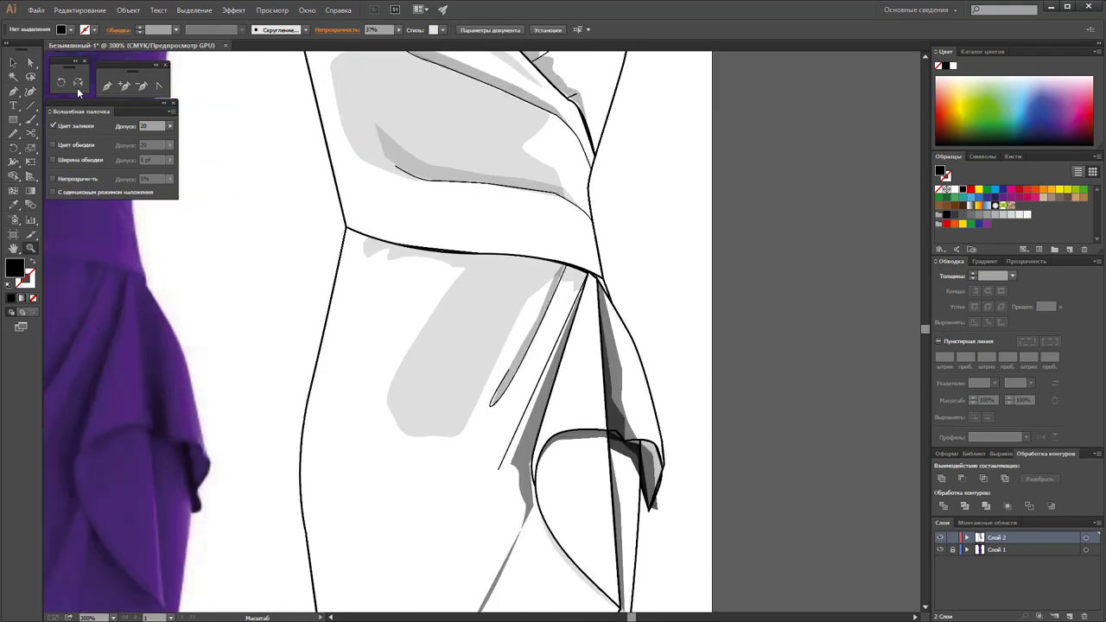
left_click(30, 62)
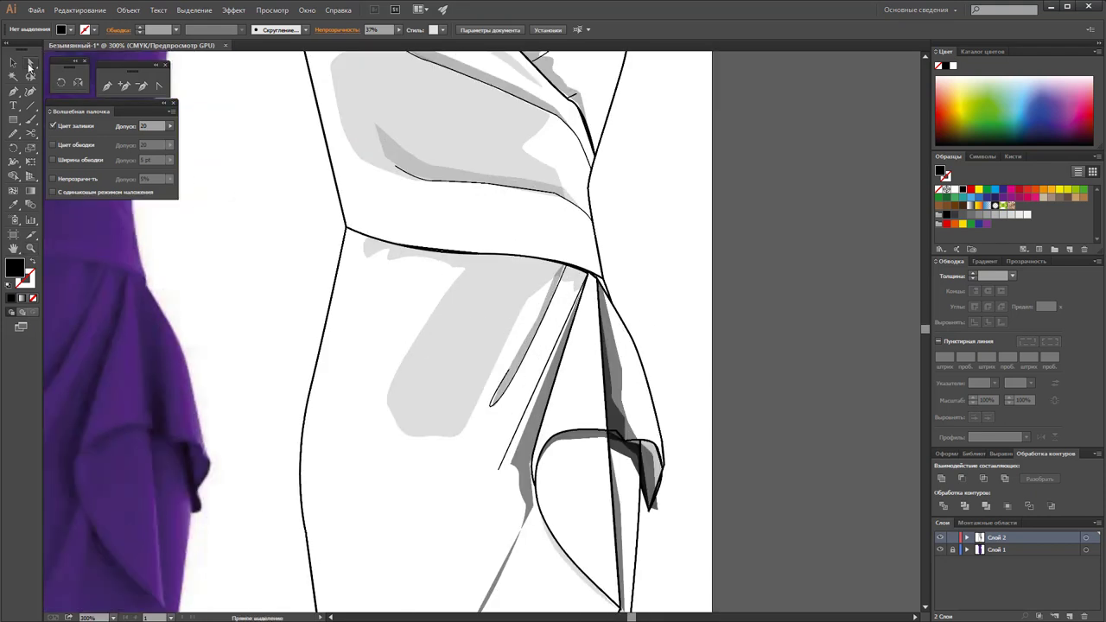
left_click(512, 371)
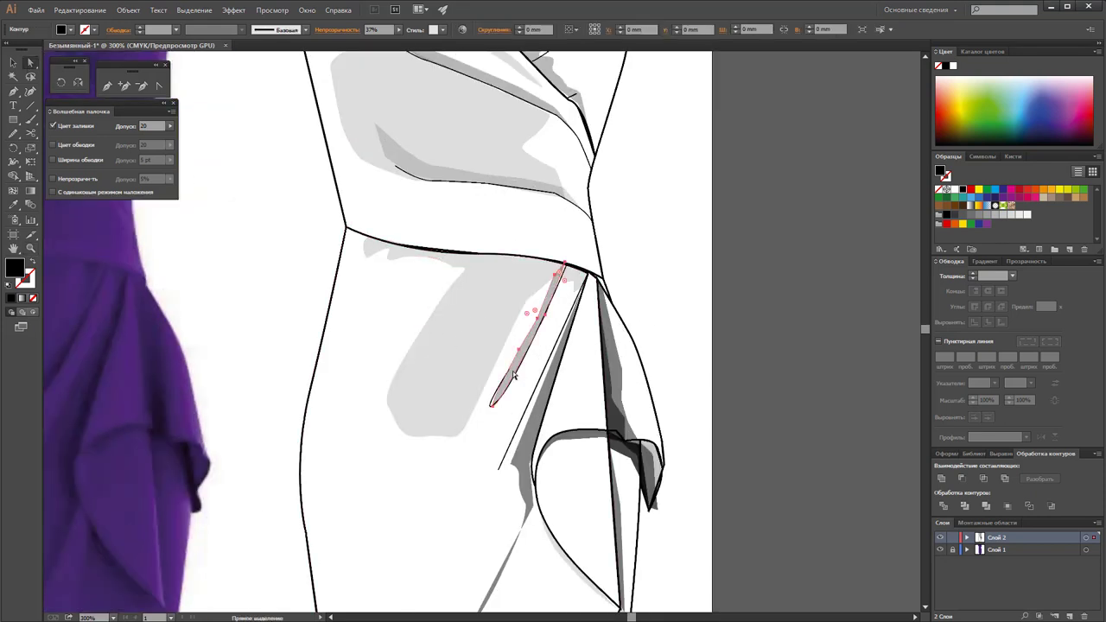
left_click(399, 31)
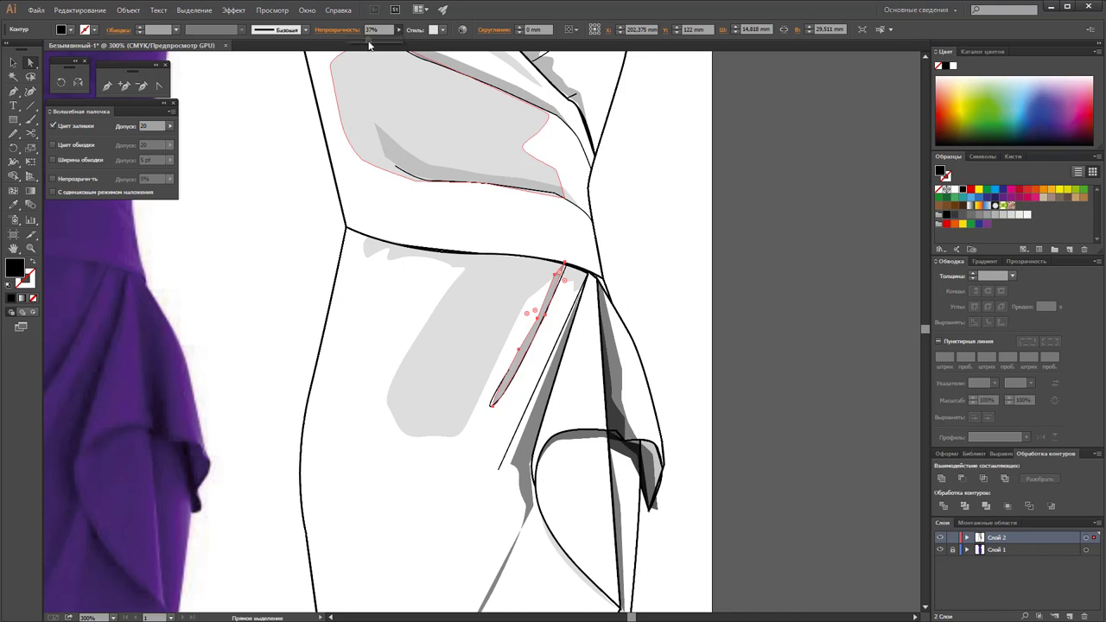
Deselect the shadow and zoom back out to see the whole dress
left_click(523, 278)
key("v")
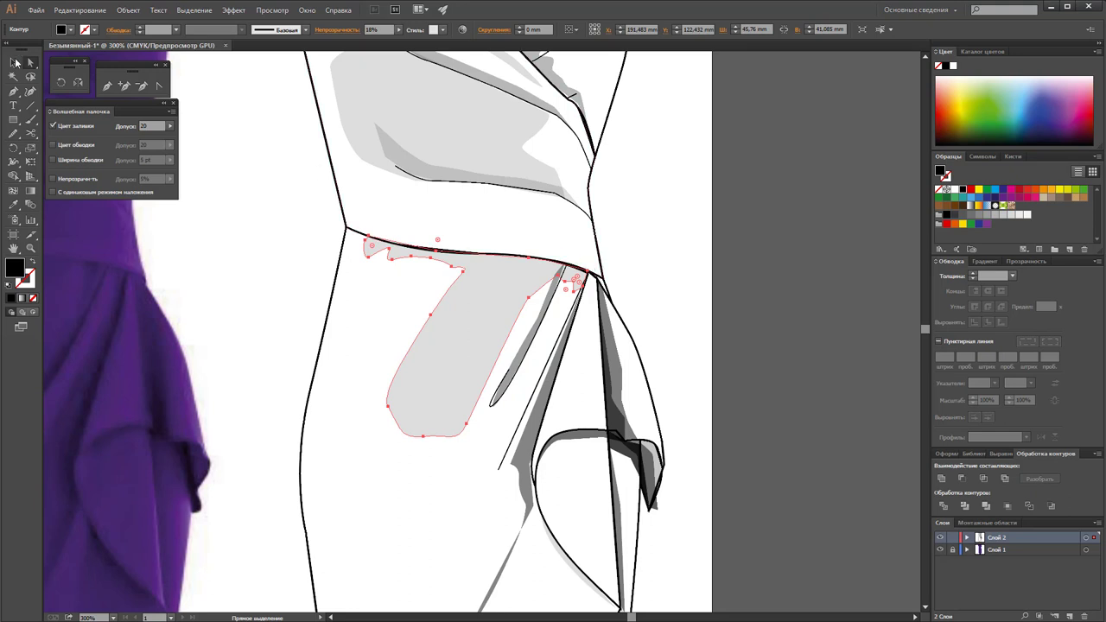
left_click(730, 234)
key("ctrl+minus")
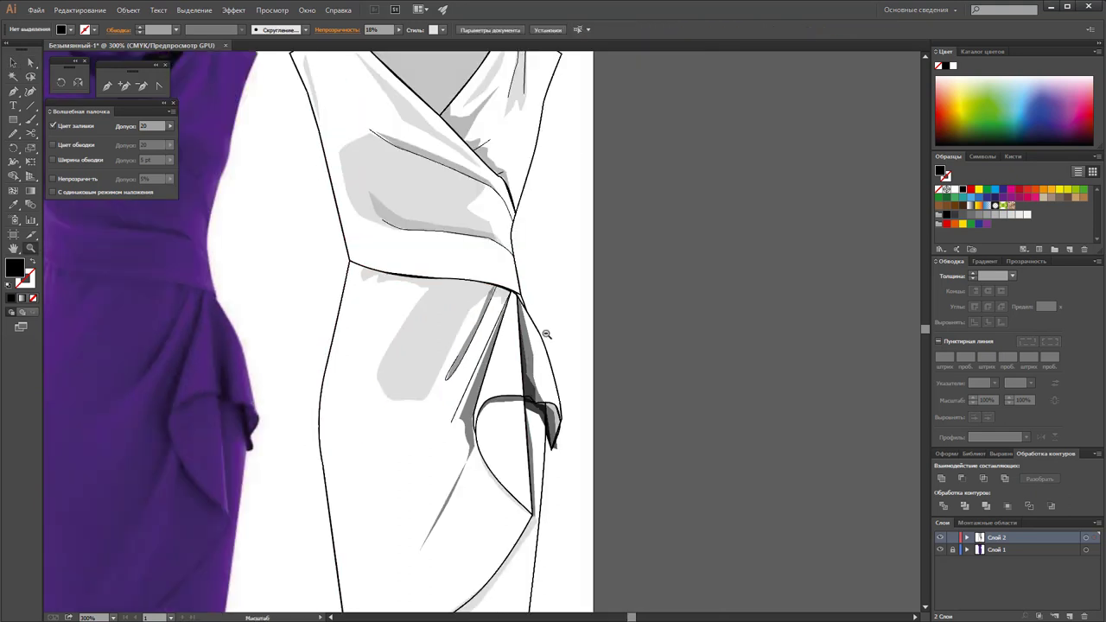
key("ctrl+minus")
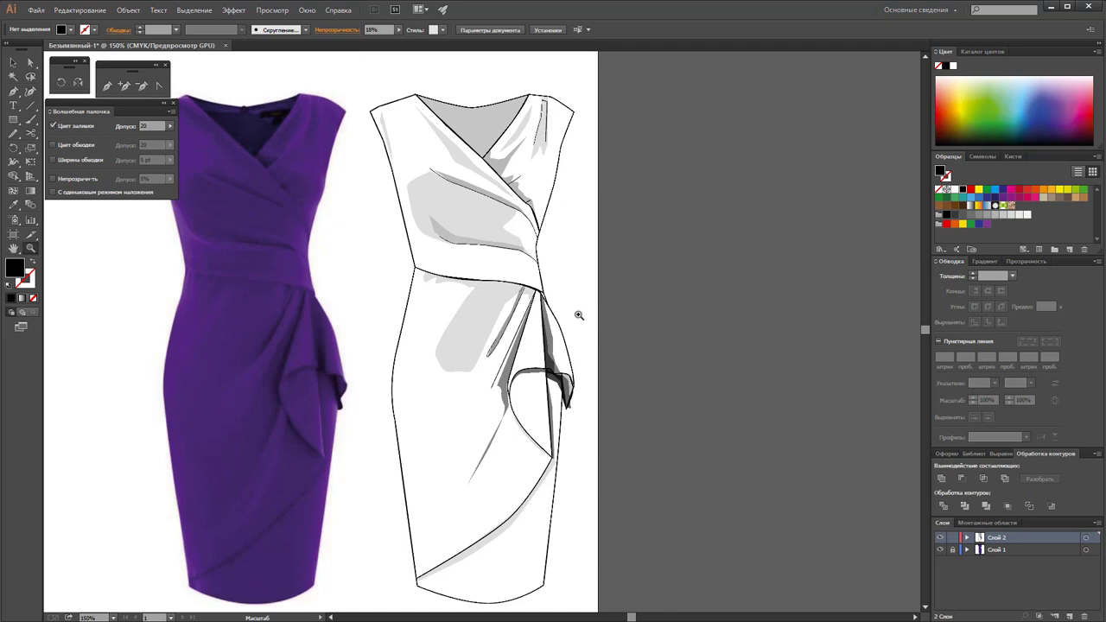
Draw a closed four-point shadow shape under the waistband with the Pen tool
left_click(528, 316)
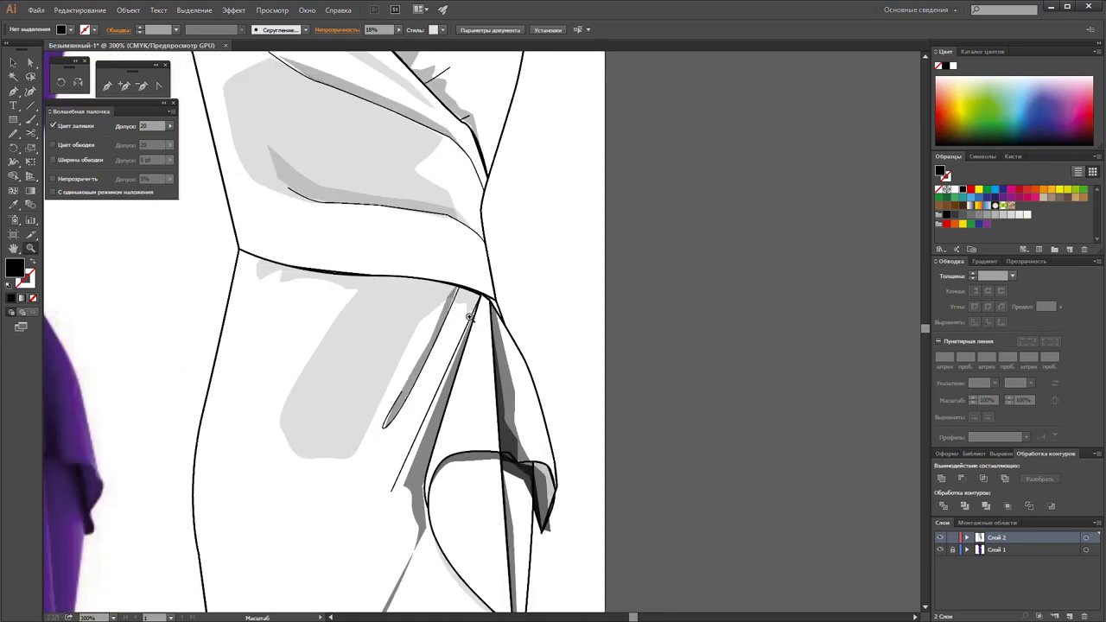
left_click(469, 318)
left_click(106, 86)
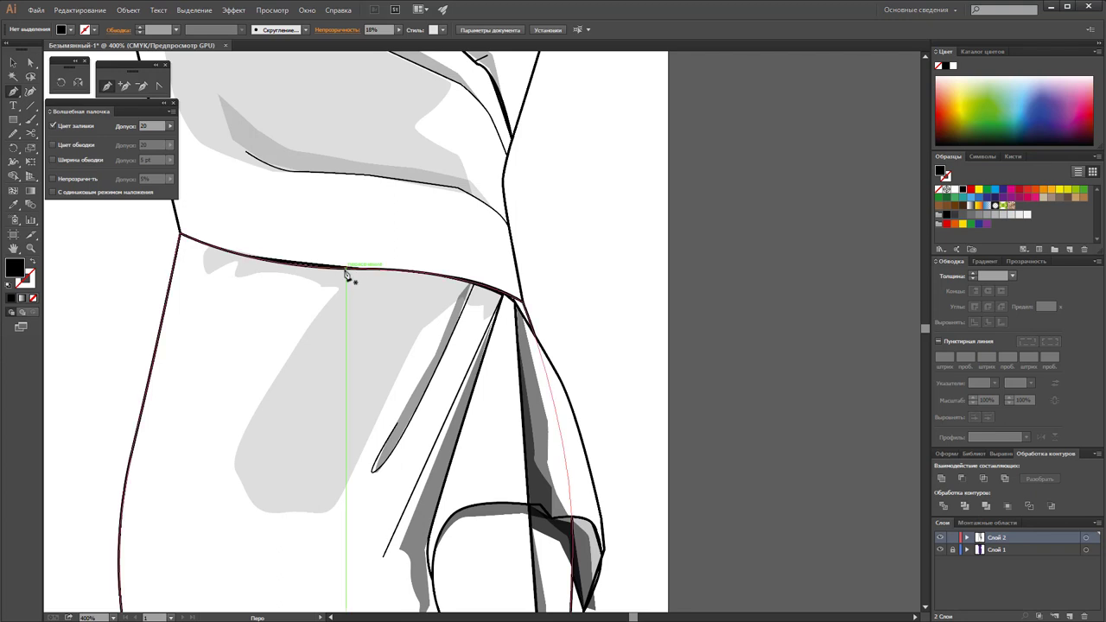
left_click_drag(347, 275, 477, 296)
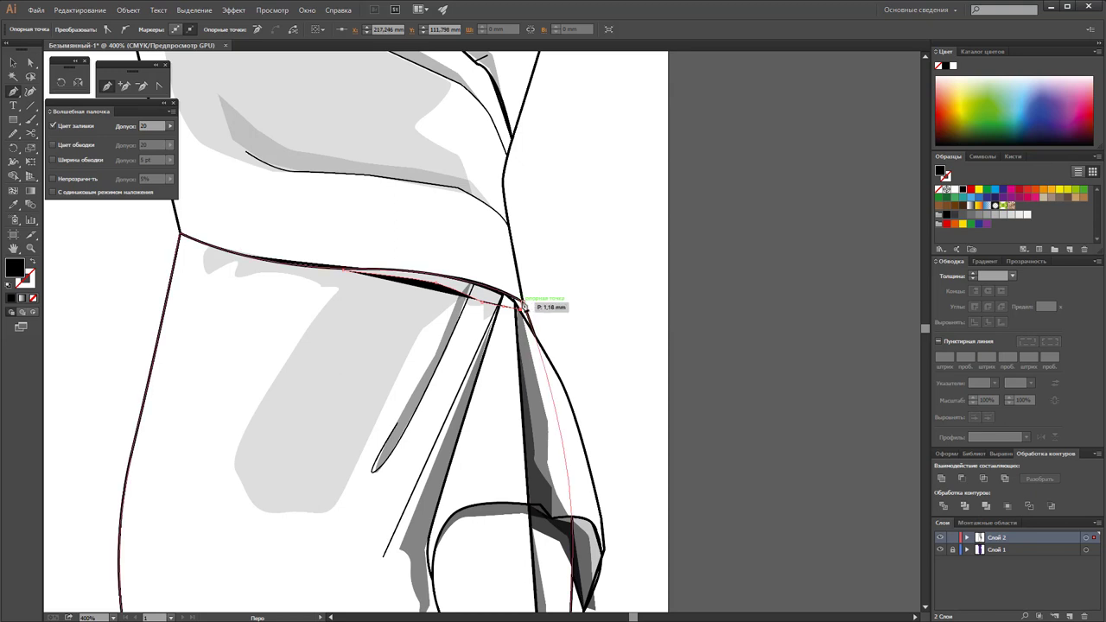
left_click(523, 304)
left_click(484, 275)
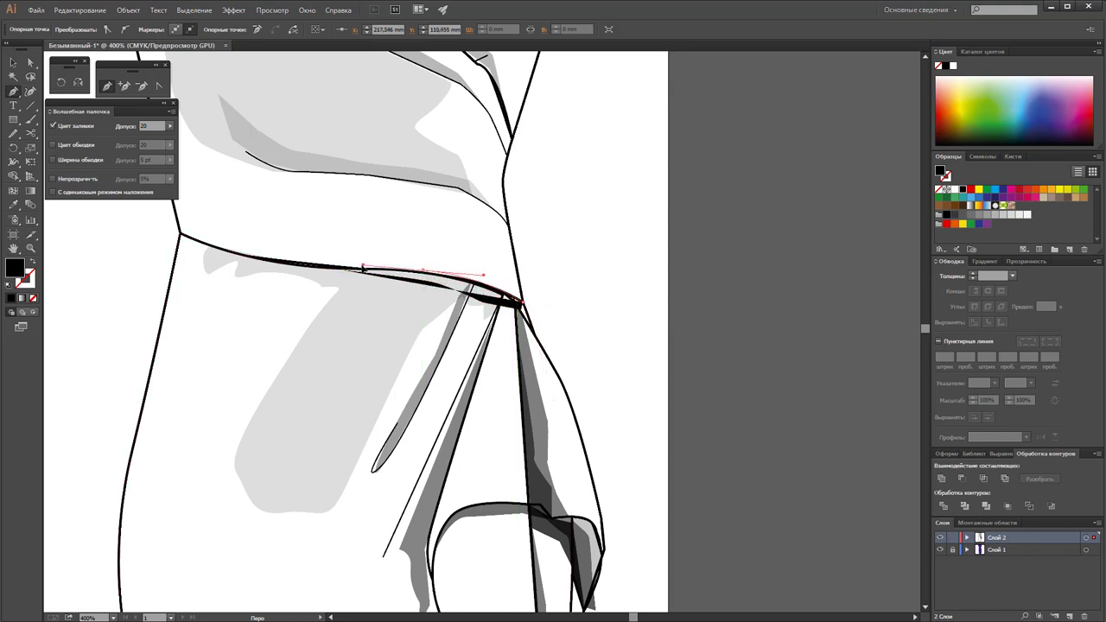
left_click(348, 269)
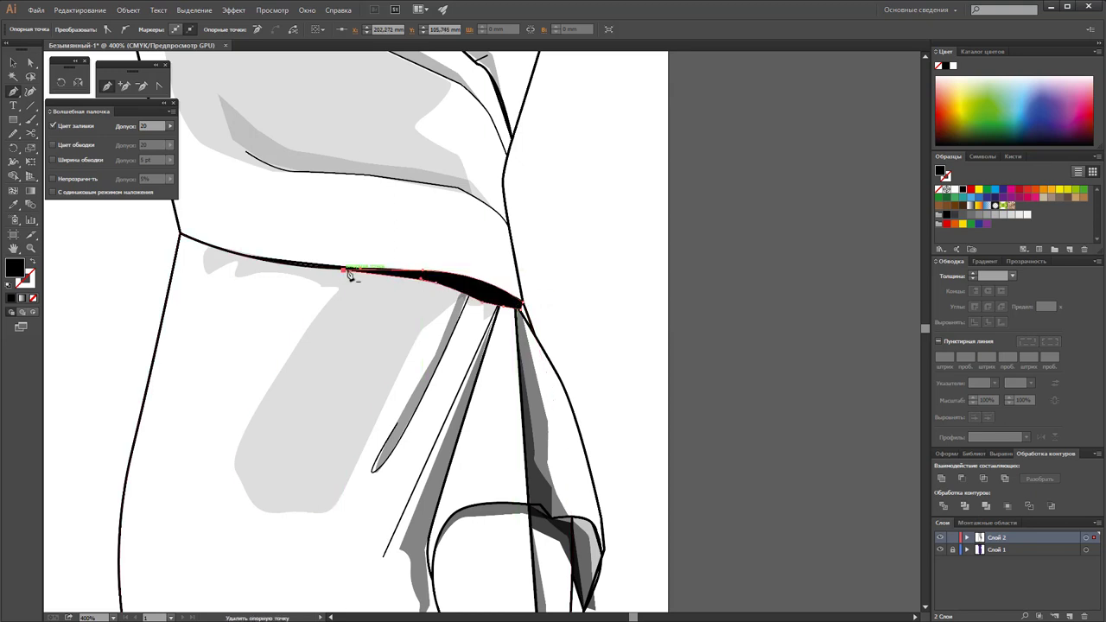
Set the waist shadow to 78% opacity and reshape one of its edges
left_click(13, 62)
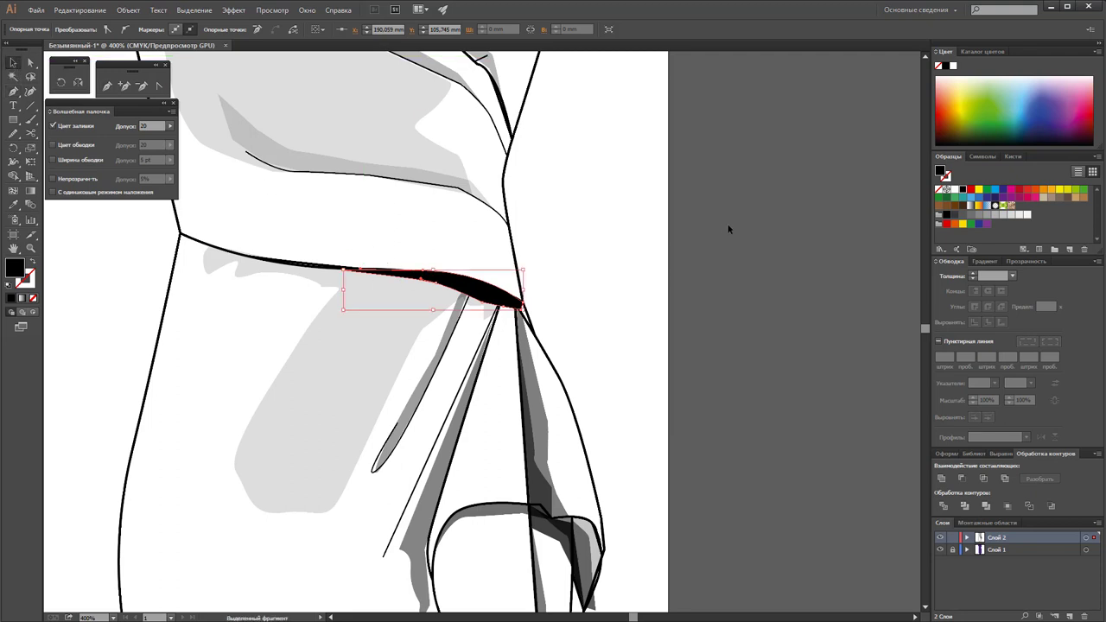
left_click(471, 296)
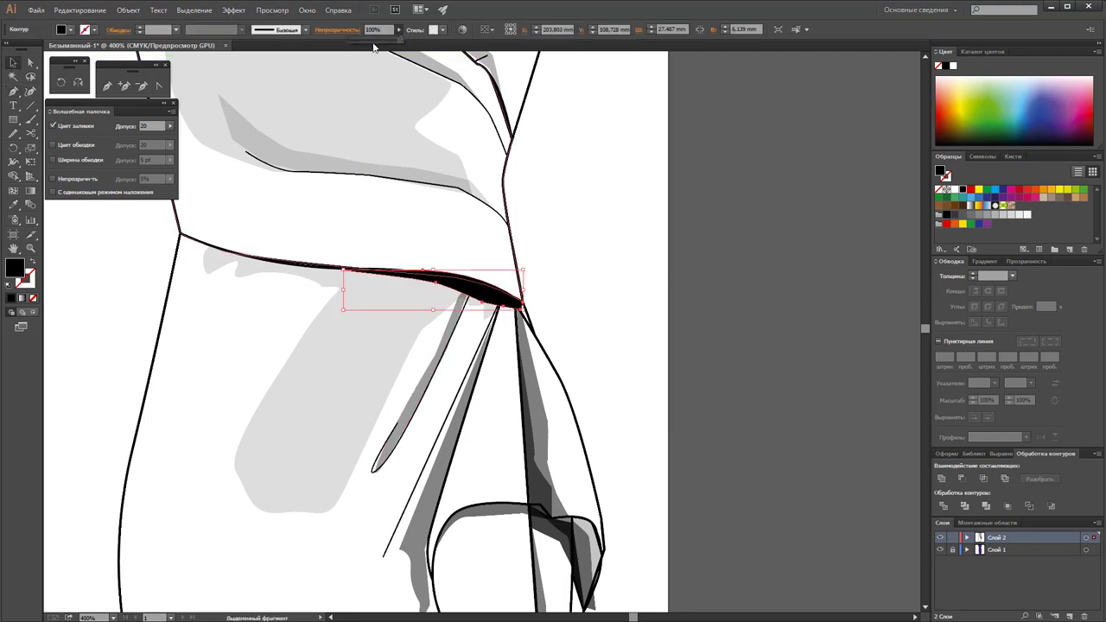
left_click_drag(373, 48, 392, 46)
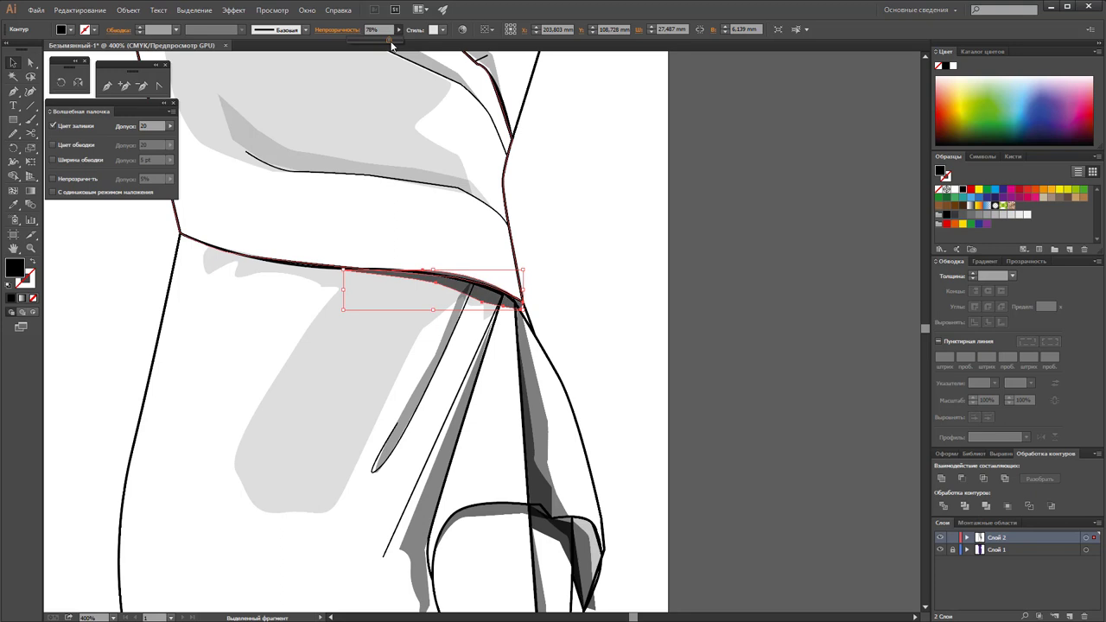
left_click(30, 63)
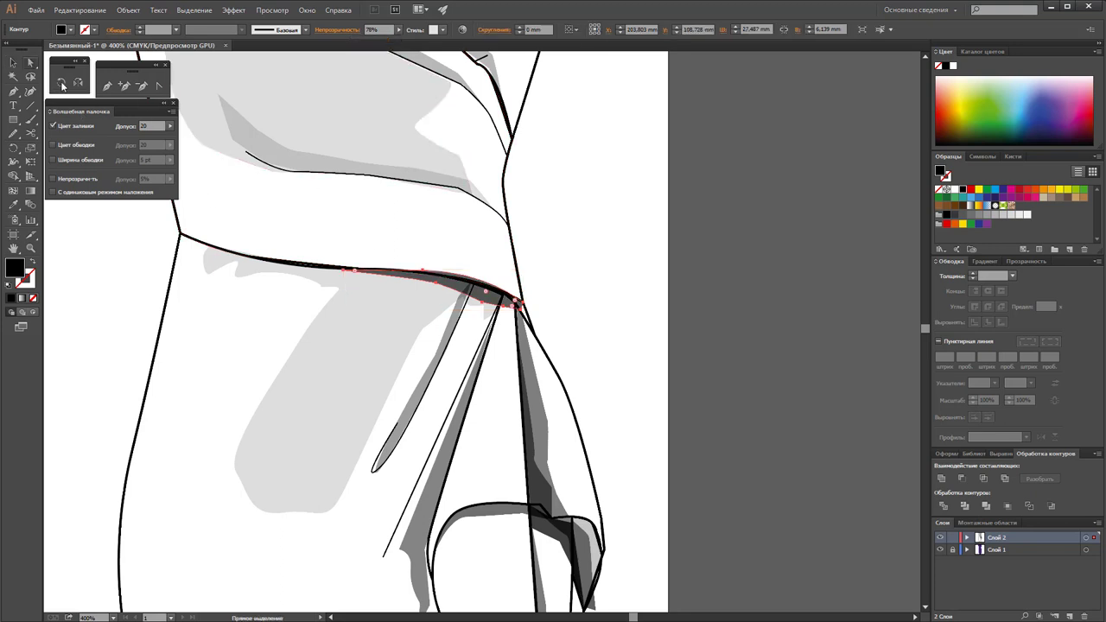
left_click_drag(427, 271, 448, 282)
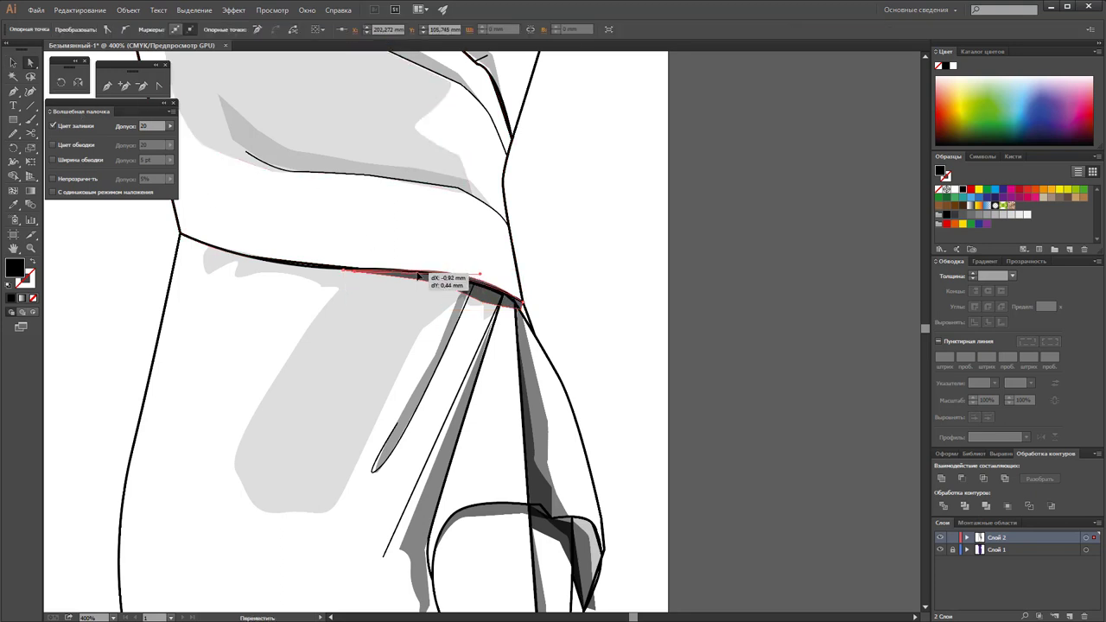
left_click(630, 316)
Pull two waist shadow anchors left so it tapers along the seam
key("z")
left_click(469, 357, "alt")
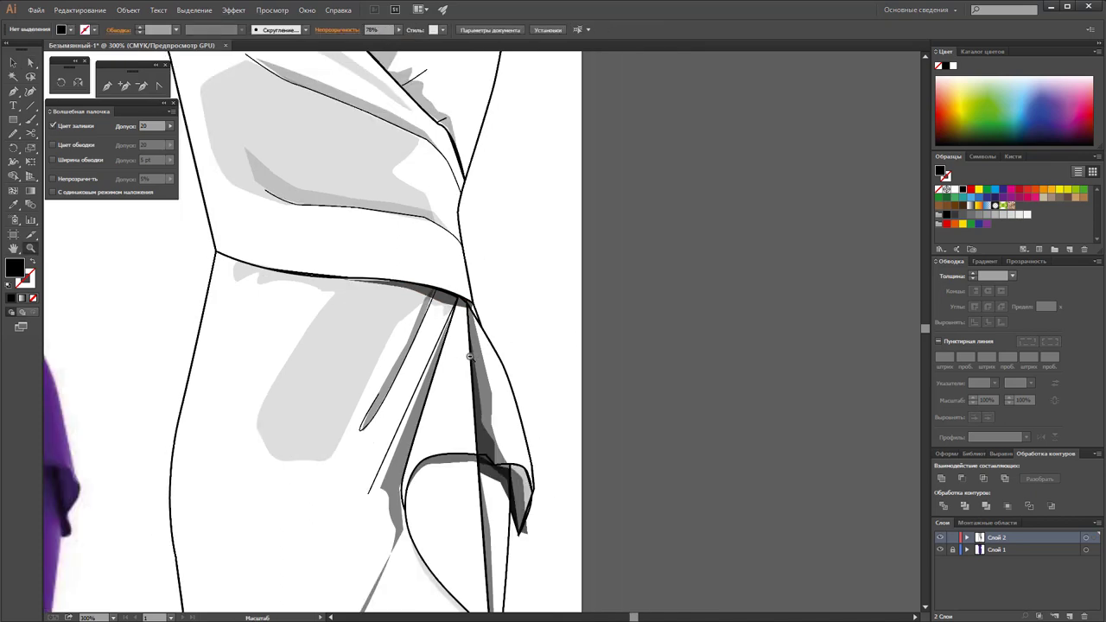
left_click(374, 274)
left_click(592, 384)
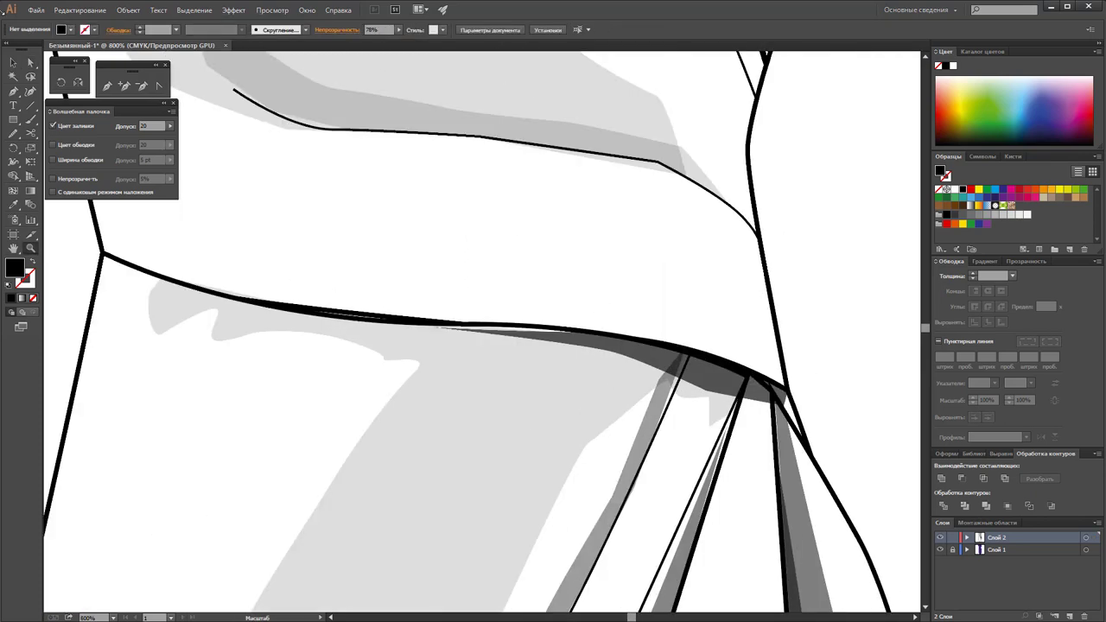
key("a")
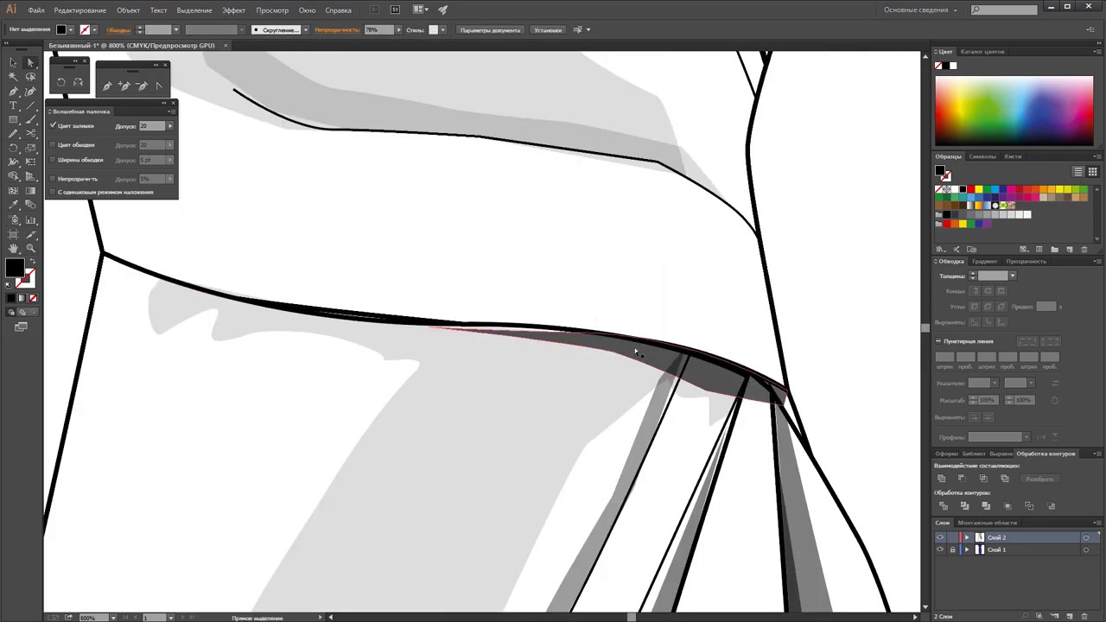
left_click(394, 330)
left_click_drag(432, 329, 388, 320)
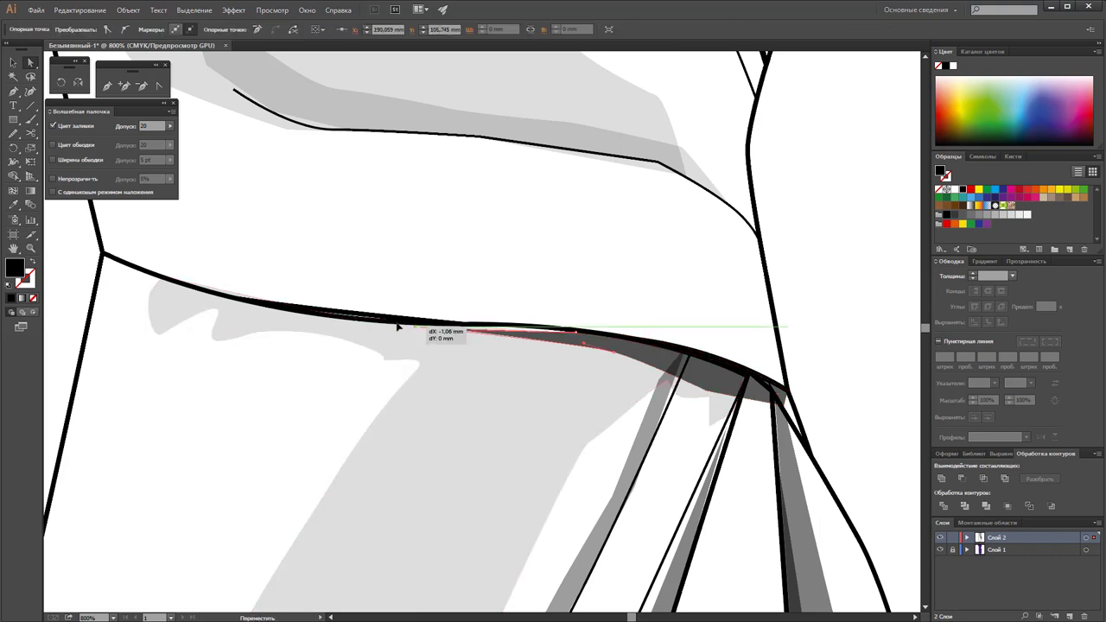
left_click_drag(575, 335, 517, 336)
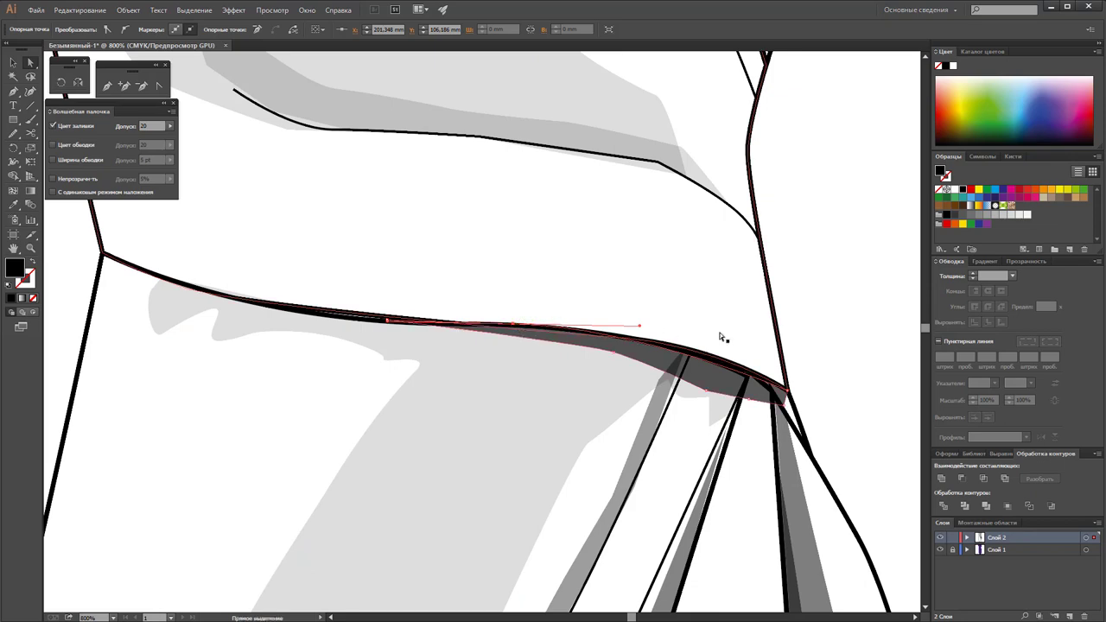
left_click(825, 320)
Zoom out from the waist to view the whole dress
key("z")
left_click(544, 360, "alt")
left_click(341, 319, "alt")
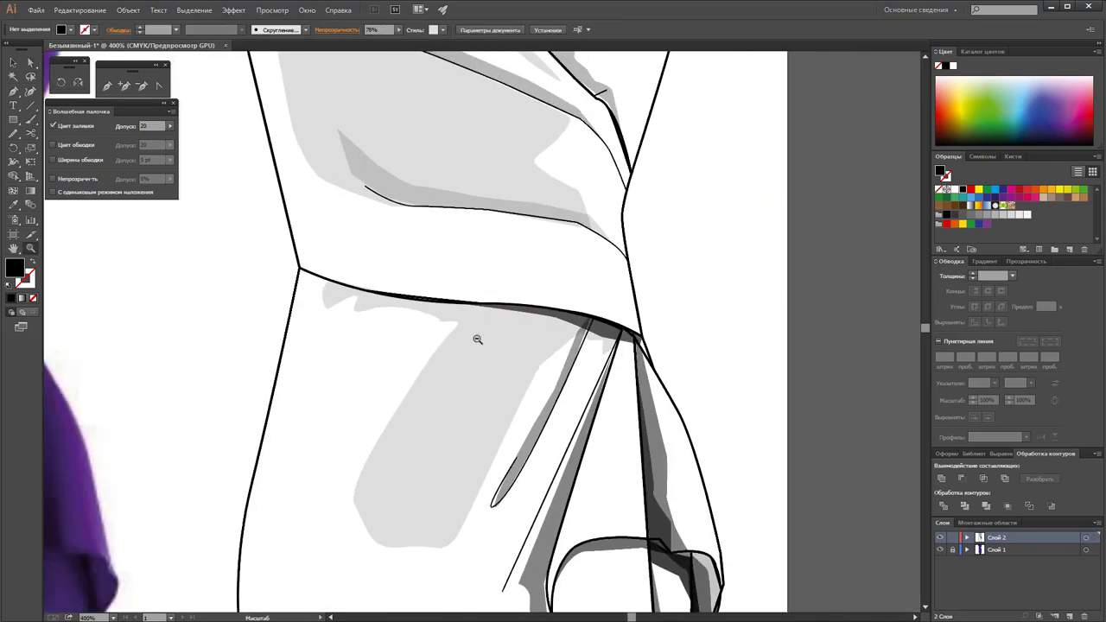
left_click(474, 356, "alt")
Reframe the dress and inspect the grey shading paths on the bodice
left_click(460, 348, "alt")
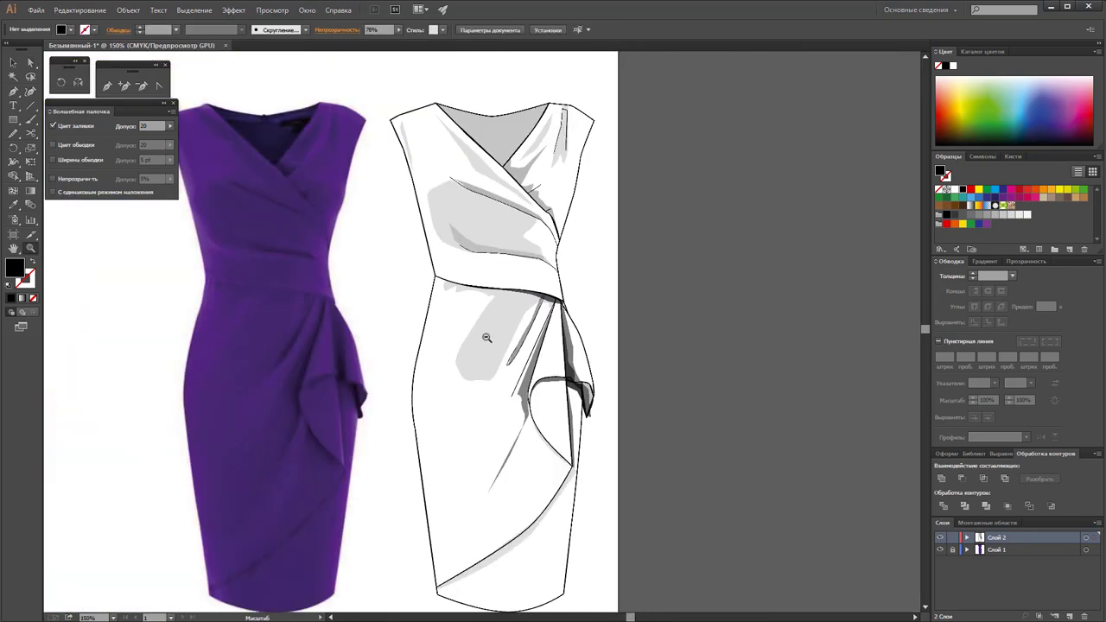
left_click_drag(498, 332, 498, 304)
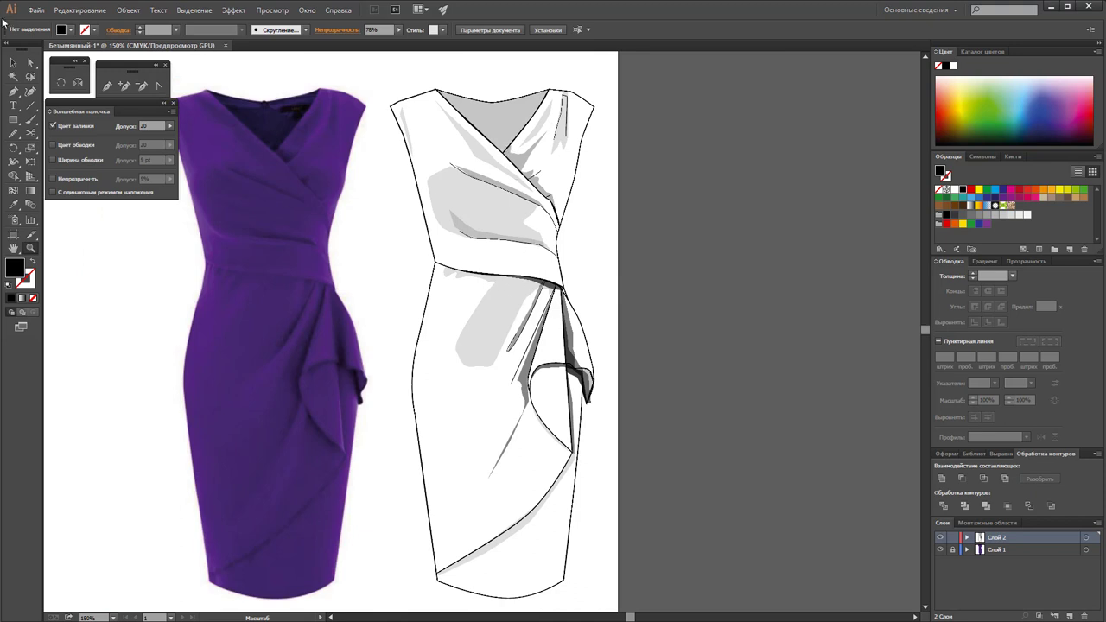
left_click(30, 62)
left_click(488, 235)
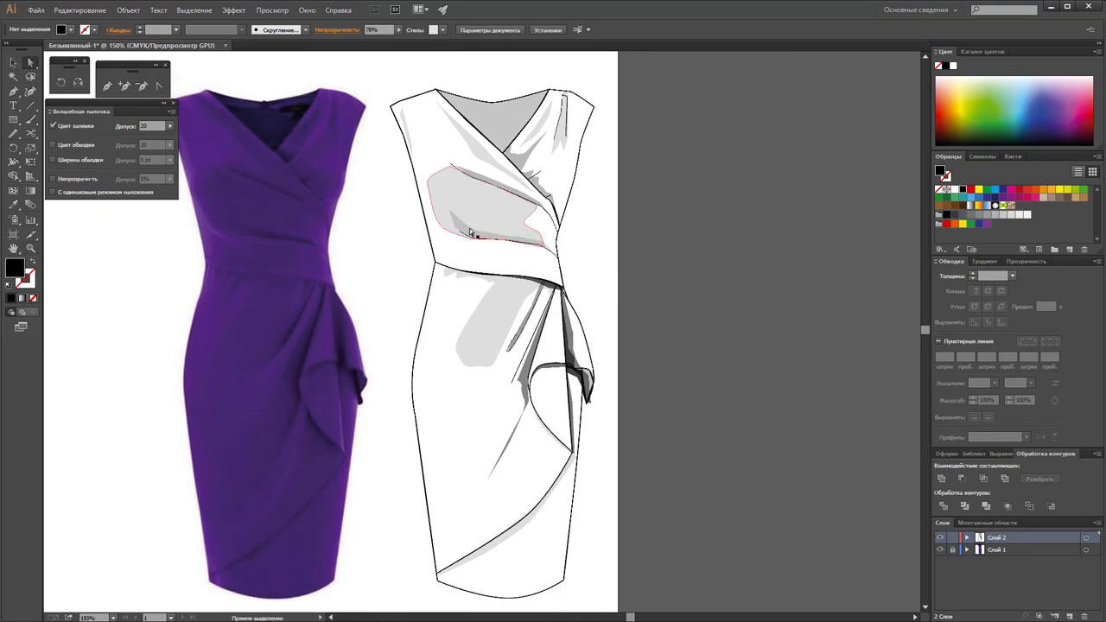
left_click(458, 230)
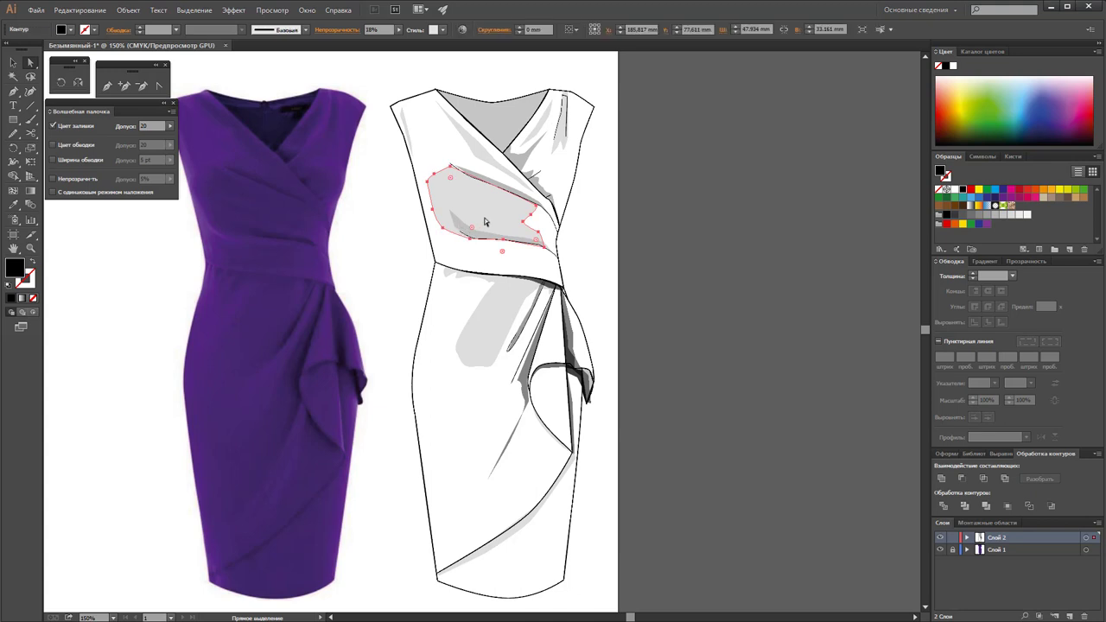
left_click(547, 247)
left_click(634, 264)
Zoom in on the upper bodice and set the crossover fold shadow to about 48% opacity
left_click(29, 249)
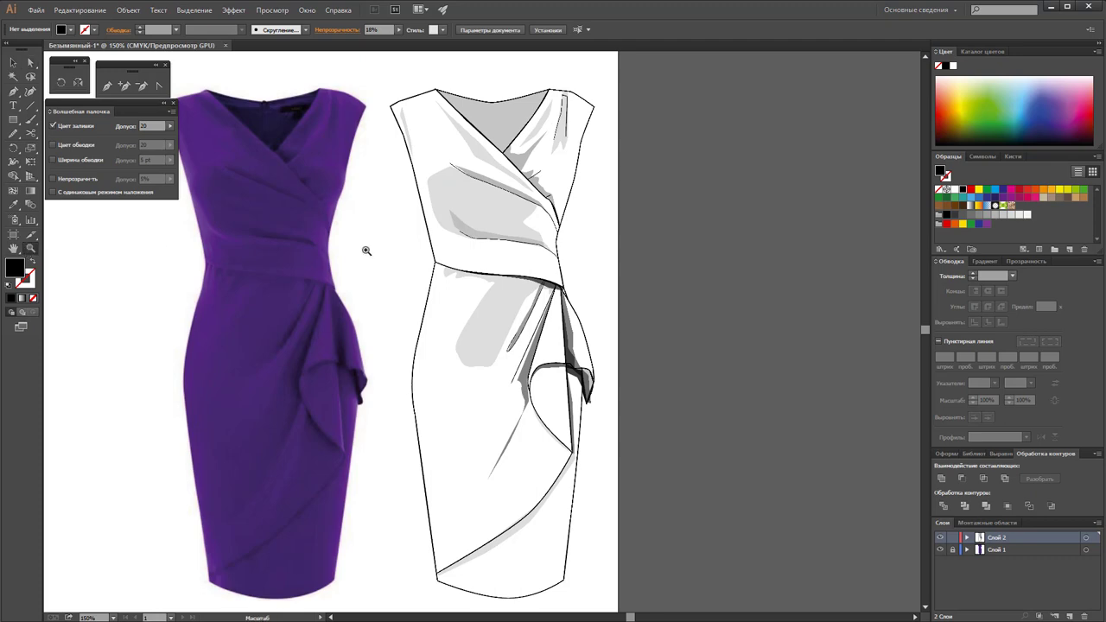
left_click(506, 236)
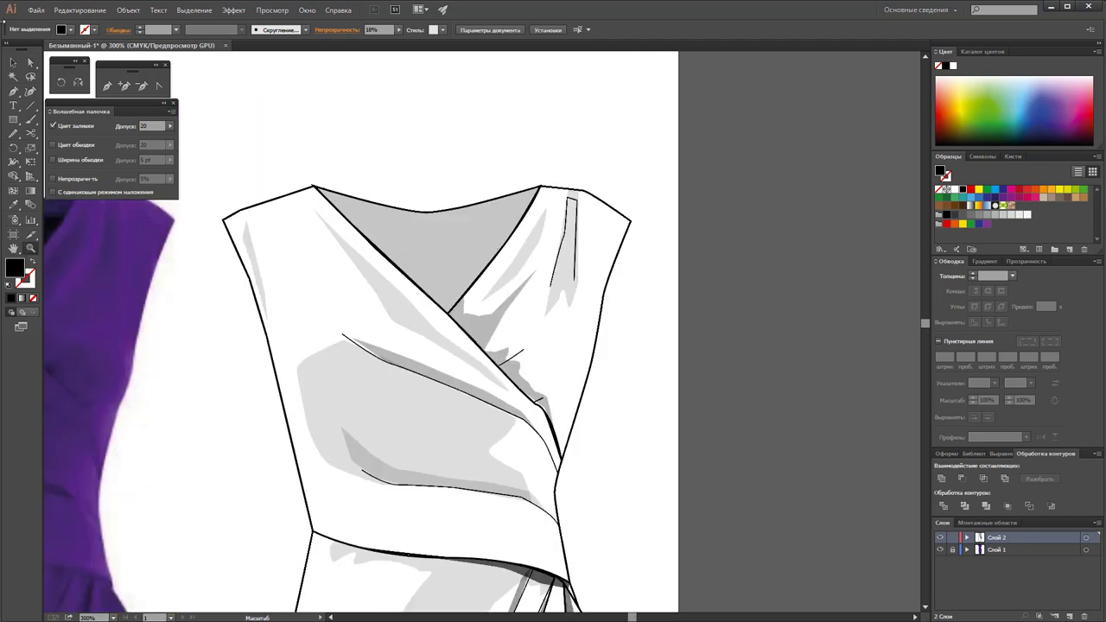
left_click(31, 62)
left_click(395, 362)
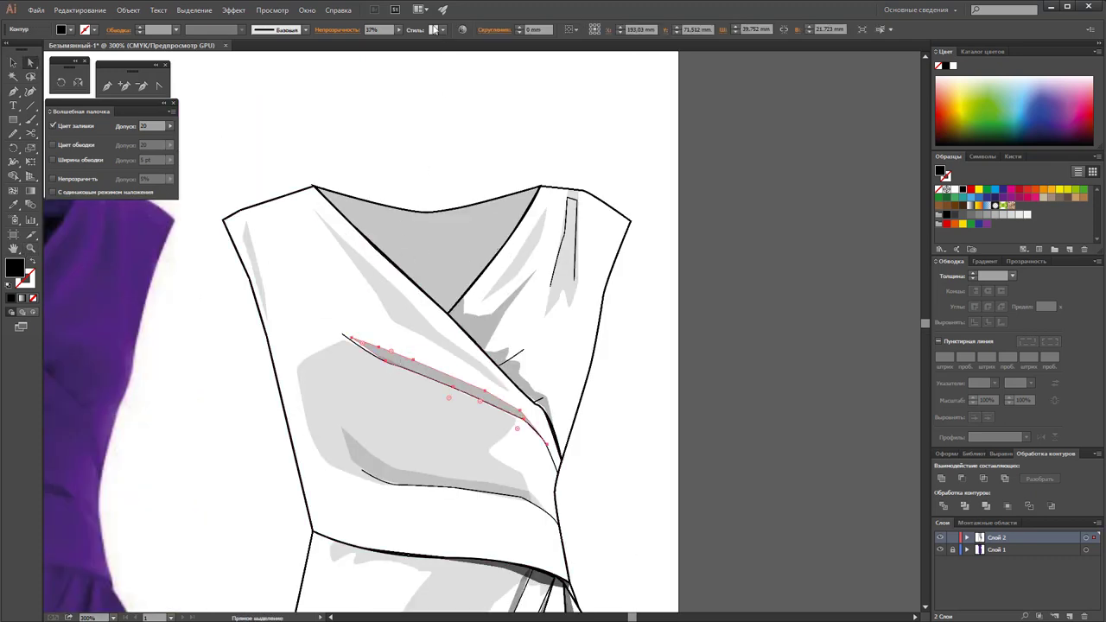
left_click(398, 30)
left_click_drag(370, 40, 374, 40)
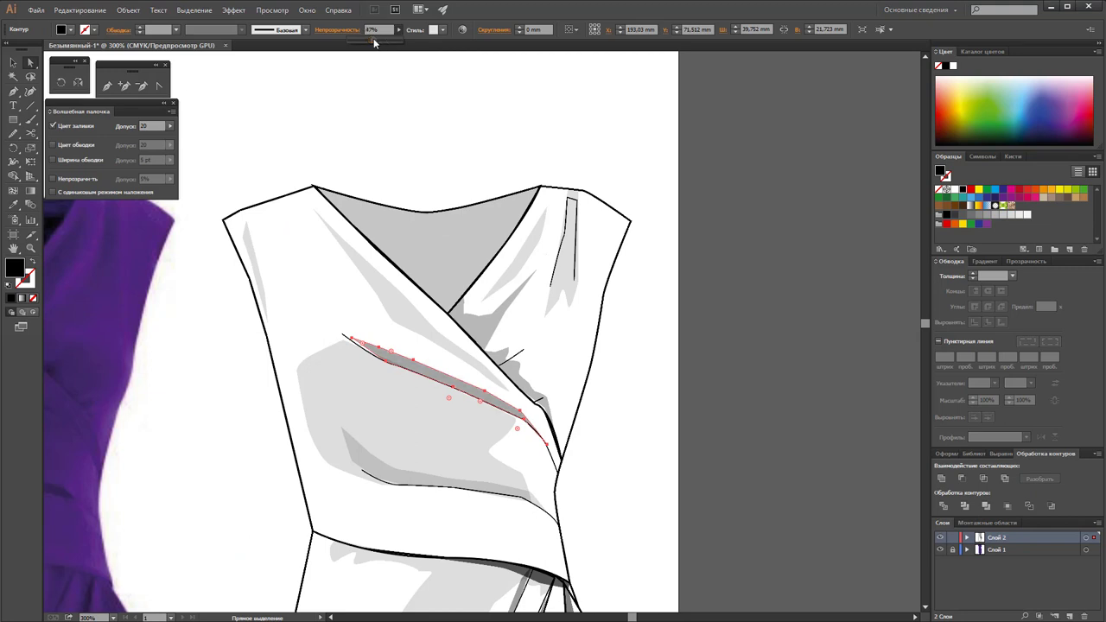
Set the lower chest shadow to 41% and the neckline shadow to about 50% opacity
left_click(534, 504)
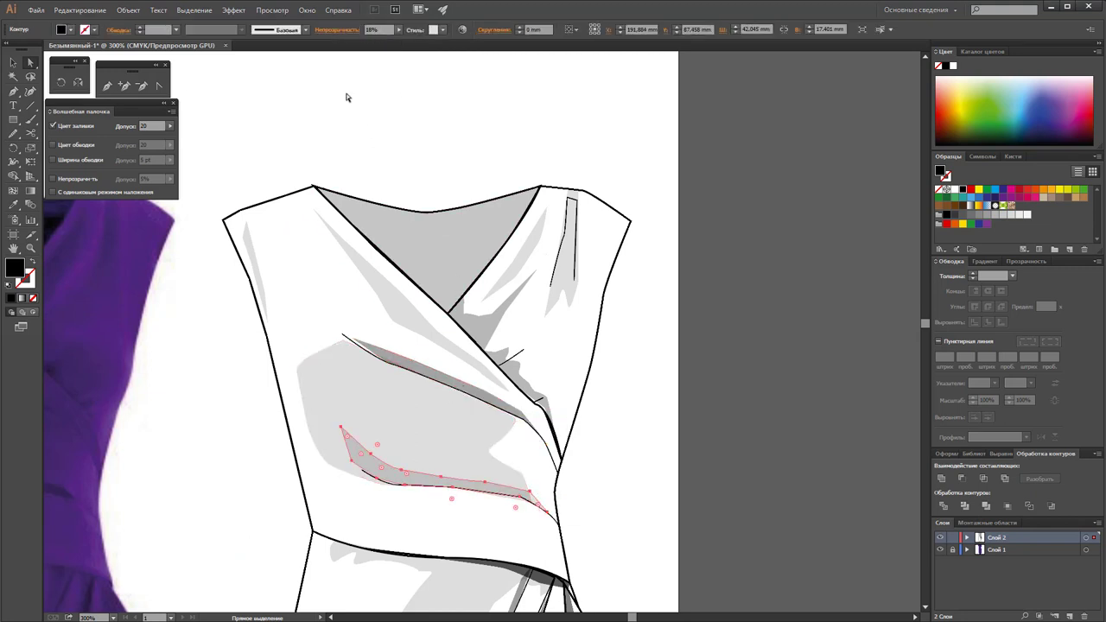
left_click(400, 30)
left_click(371, 41)
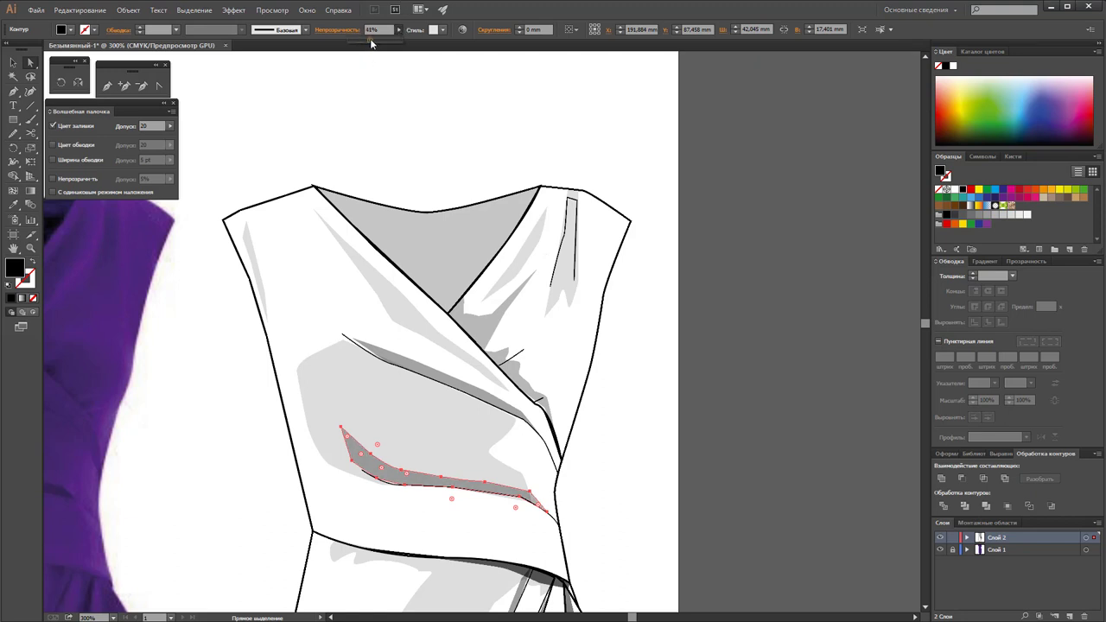
left_click(476, 337)
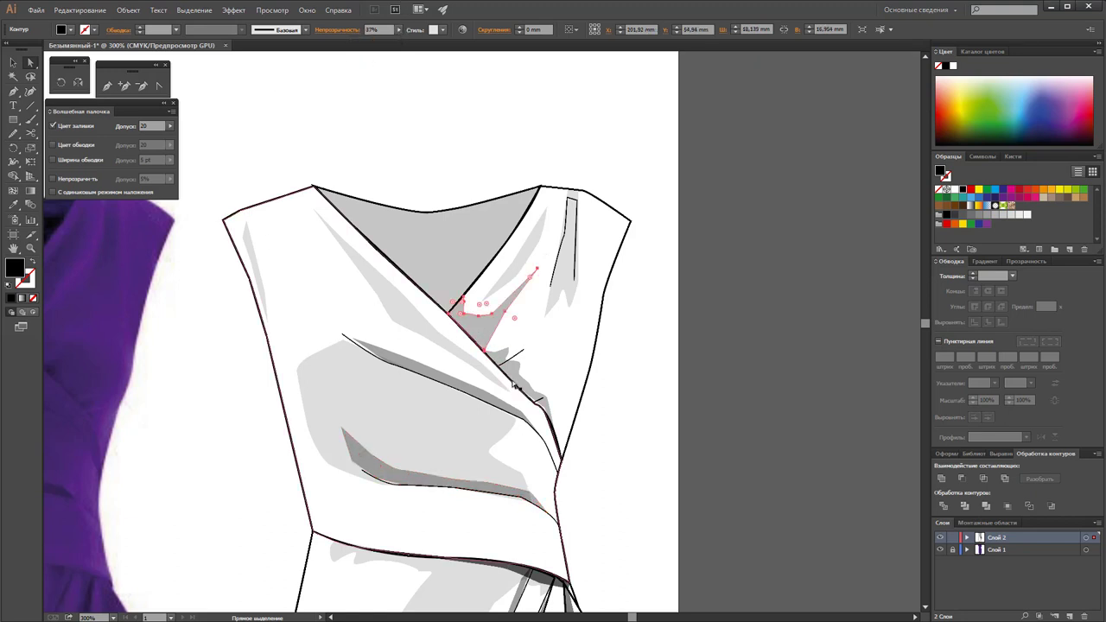
left_click(400, 32)
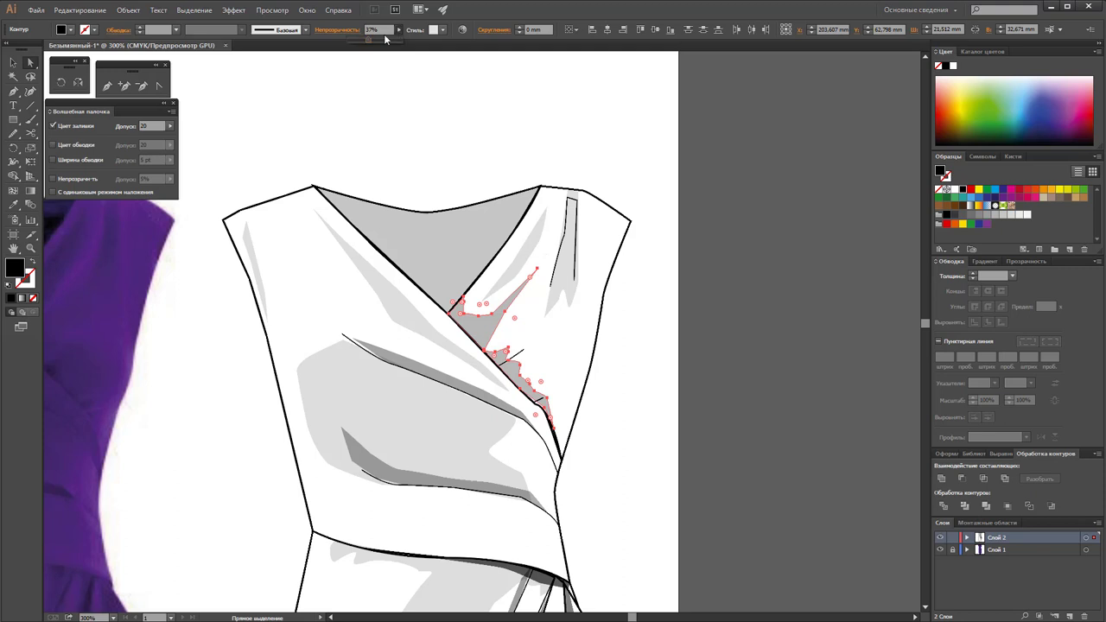
left_click(376, 43)
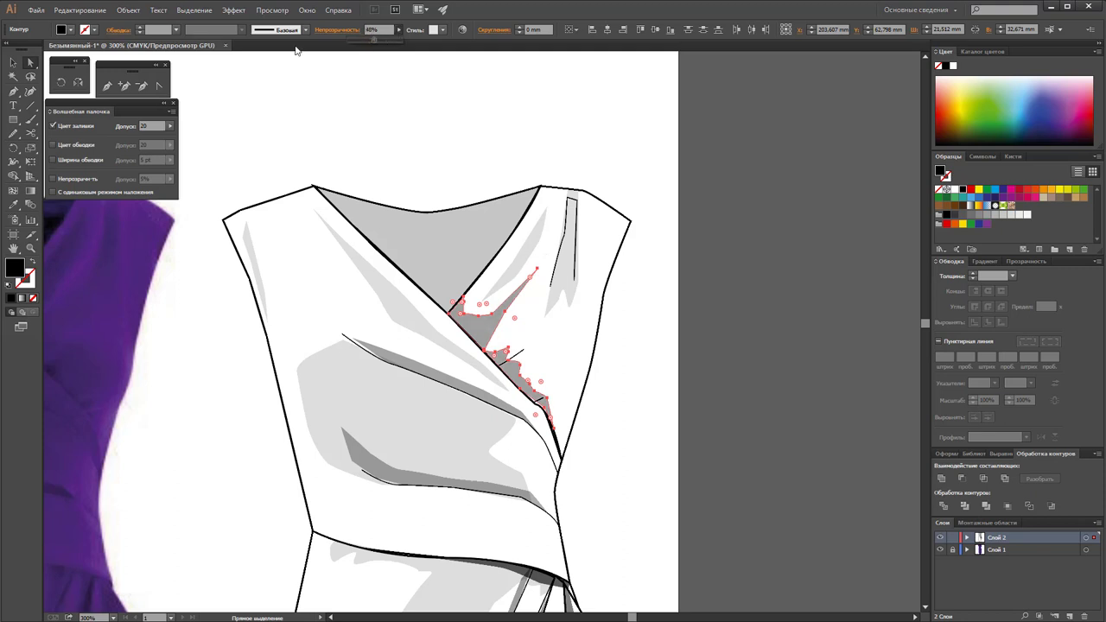
Clear the selection and zoom out to see the photo and whole sketch
left_click(13, 62)
left_click(334, 178)
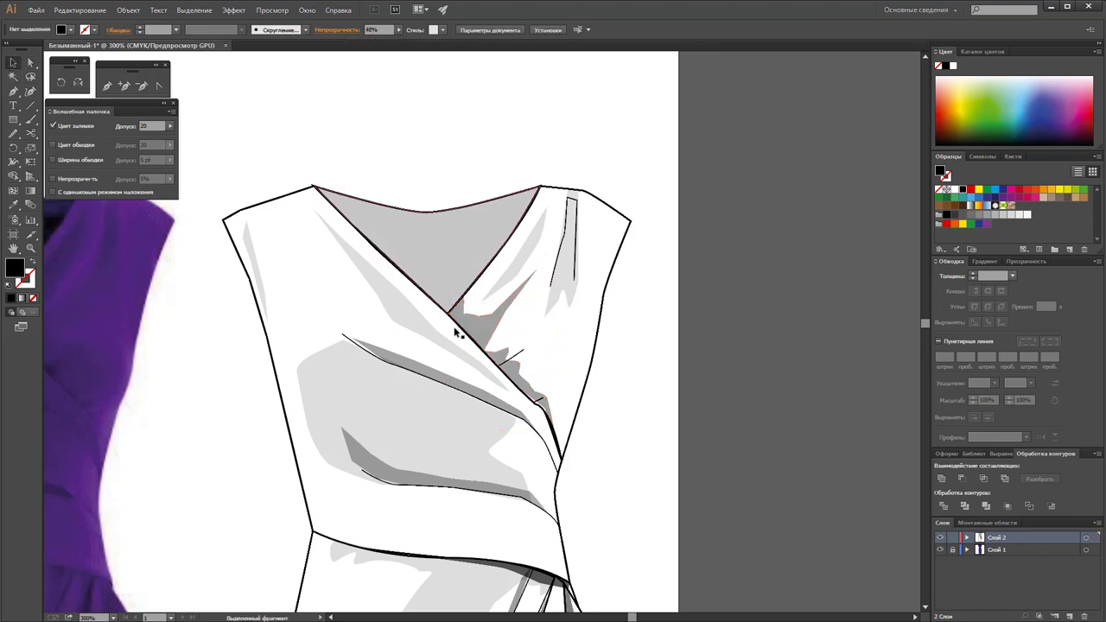
key("z")
left_click(482, 426, "alt")
left_click(440, 417, "alt")
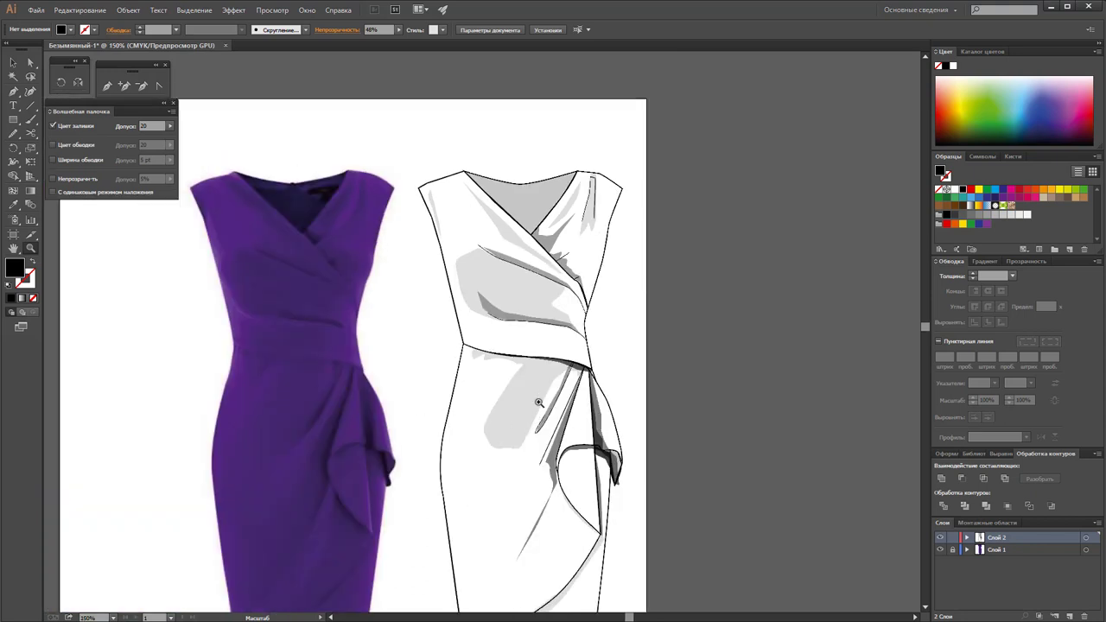
Give the inner neckline V an 80% black fill, then deselect and zoom toward it
left_click(30, 62)
left_click(529, 213)
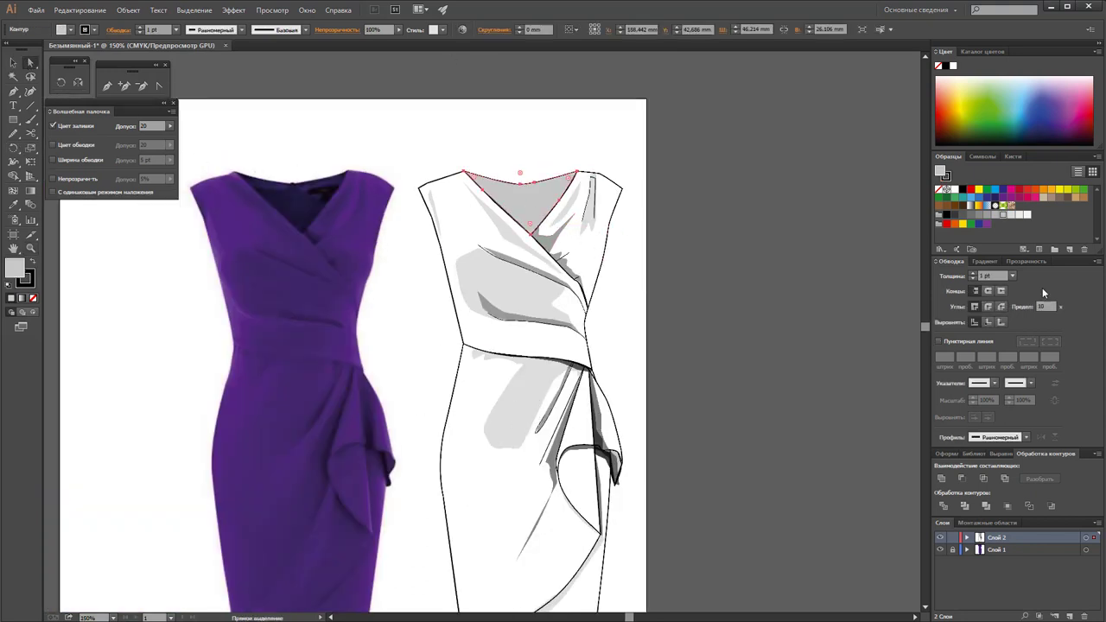
left_click(971, 214)
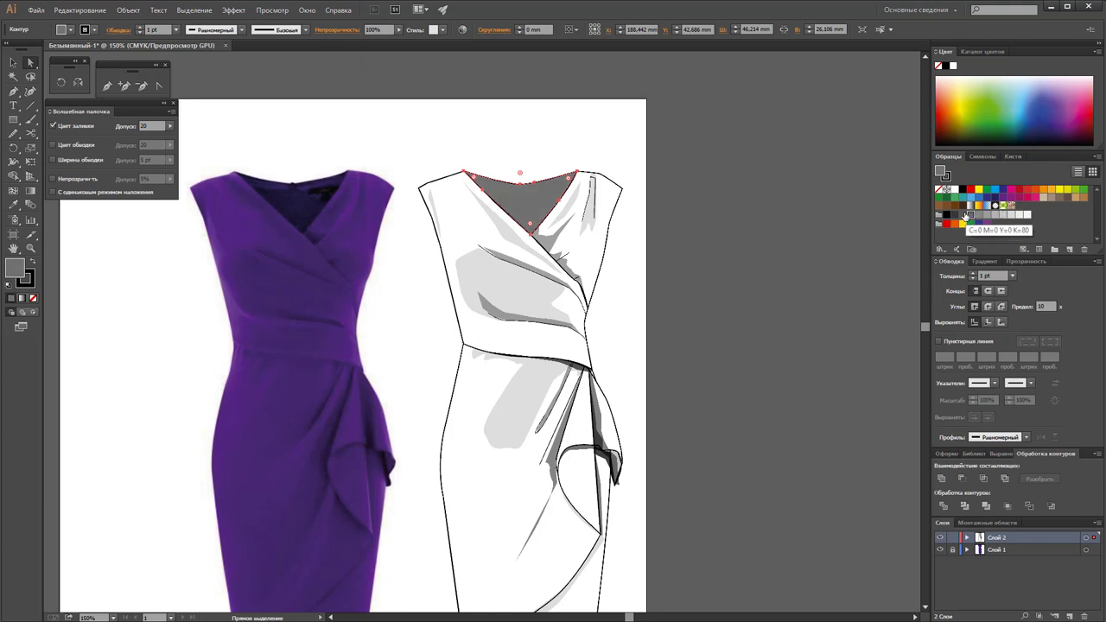
left_click(965, 215)
key("v")
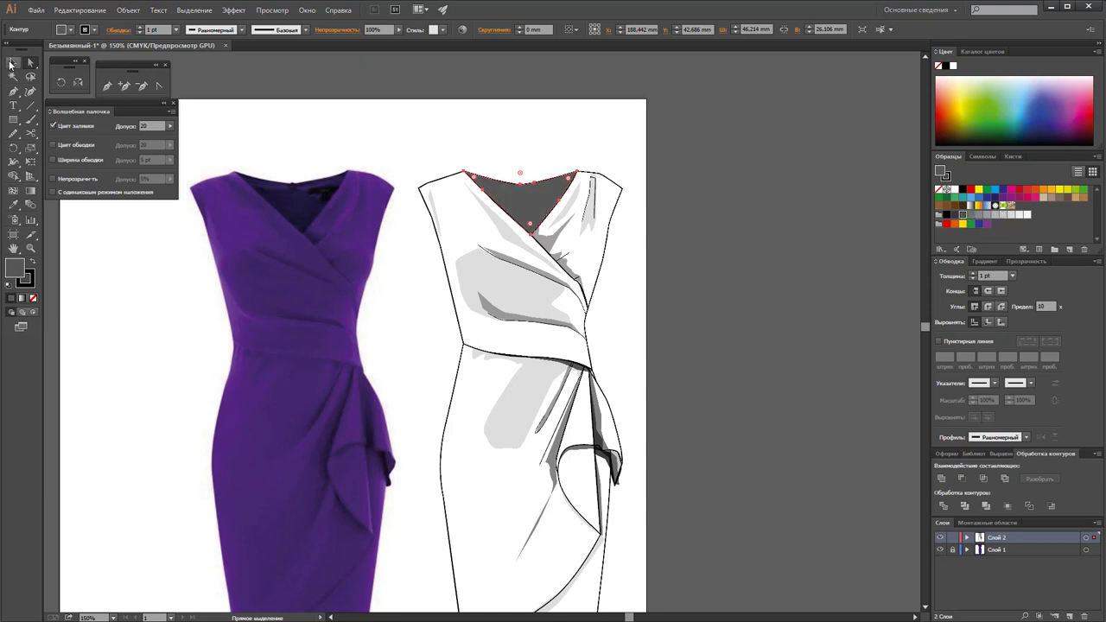
left_click(679, 185)
scroll(680, 186, "down", 2)
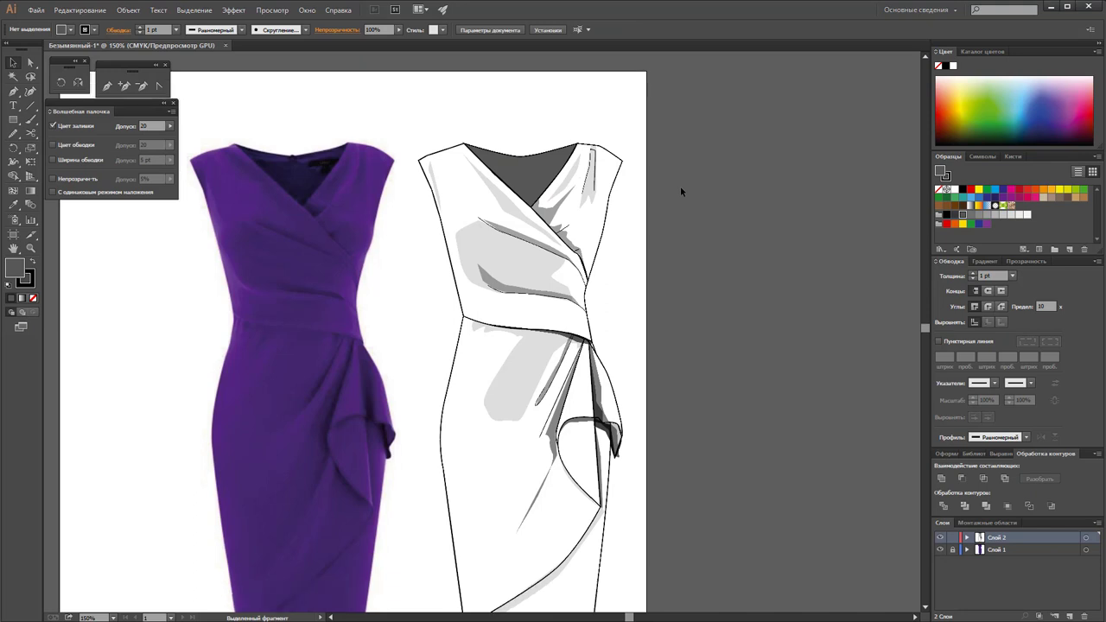
left_click(30, 248)
left_click(515, 197)
Draw a curved Pen path across the neckline from its left to right corner
left_click(486, 289)
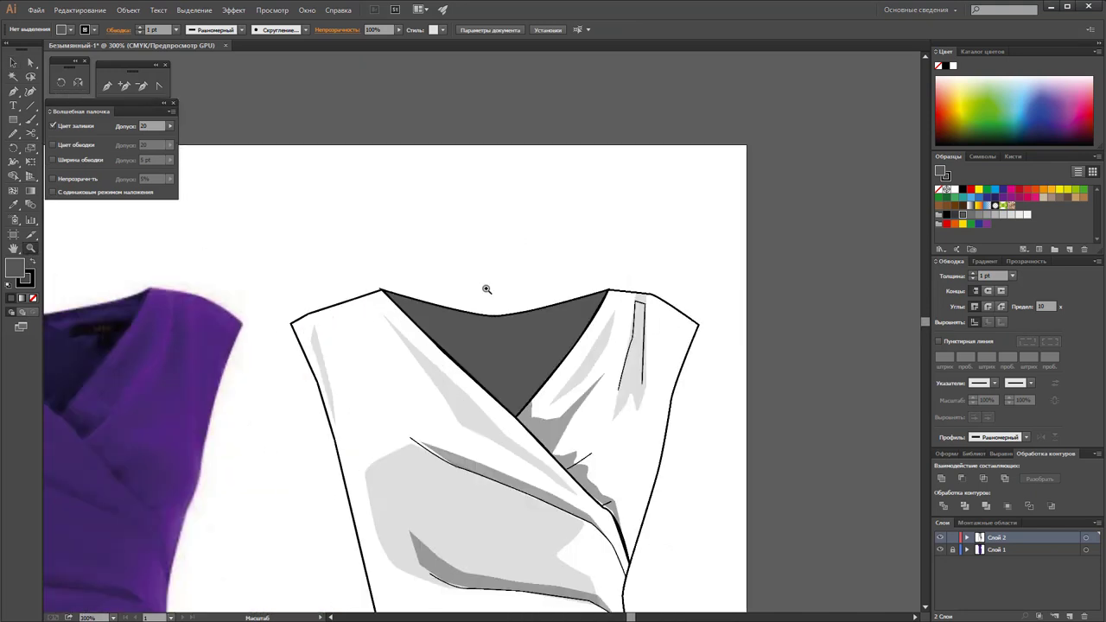
left_click(107, 85)
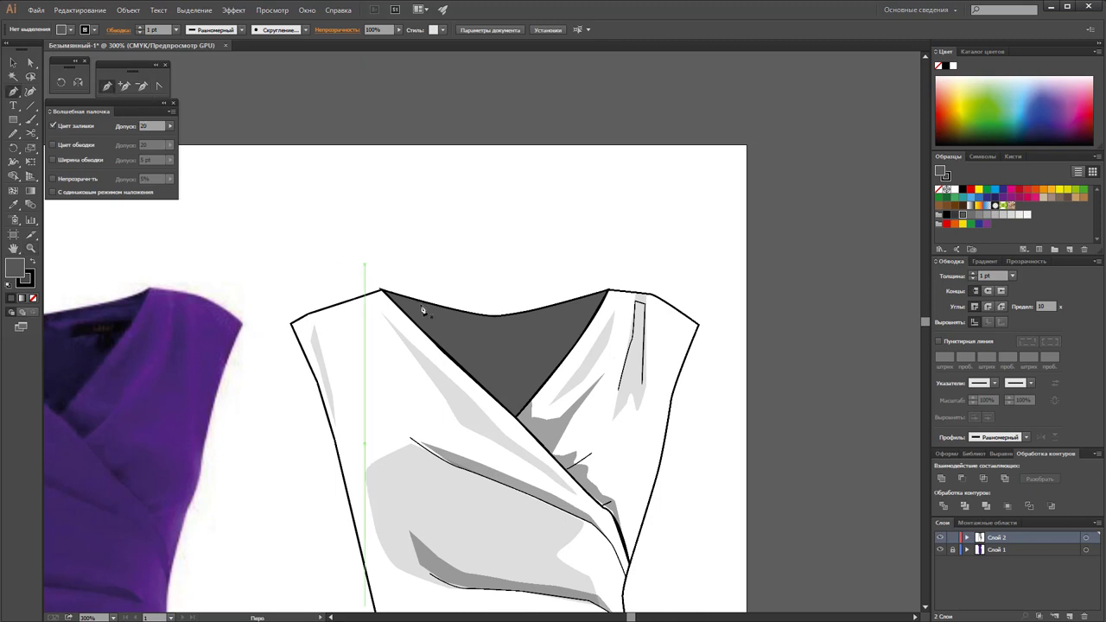
left_click(394, 302)
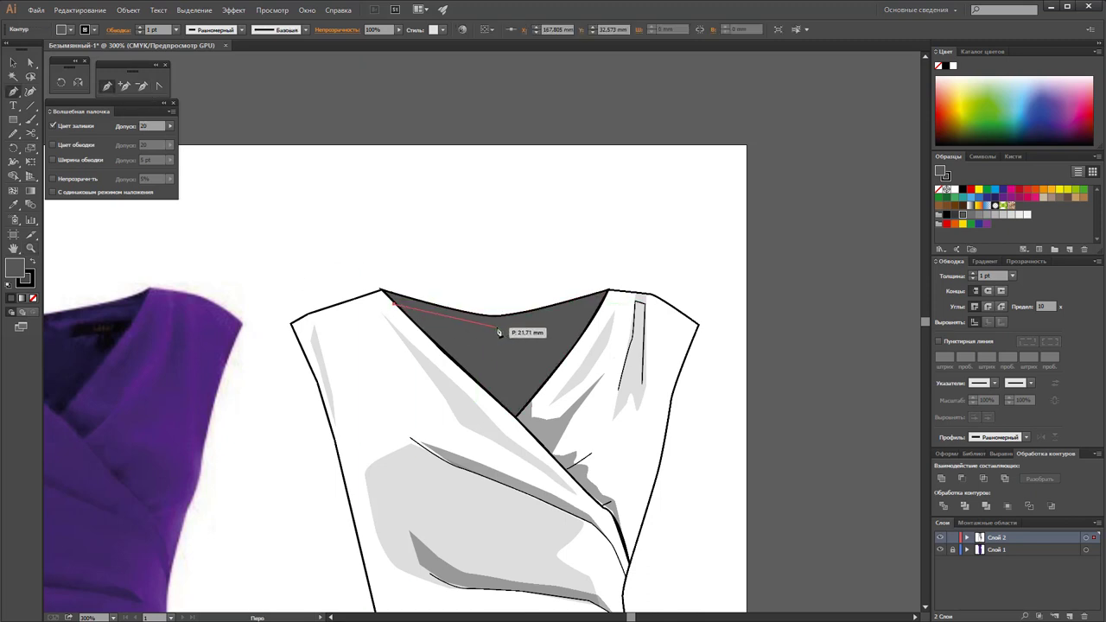
left_click_drag(490, 330, 516, 329)
left_click(601, 312)
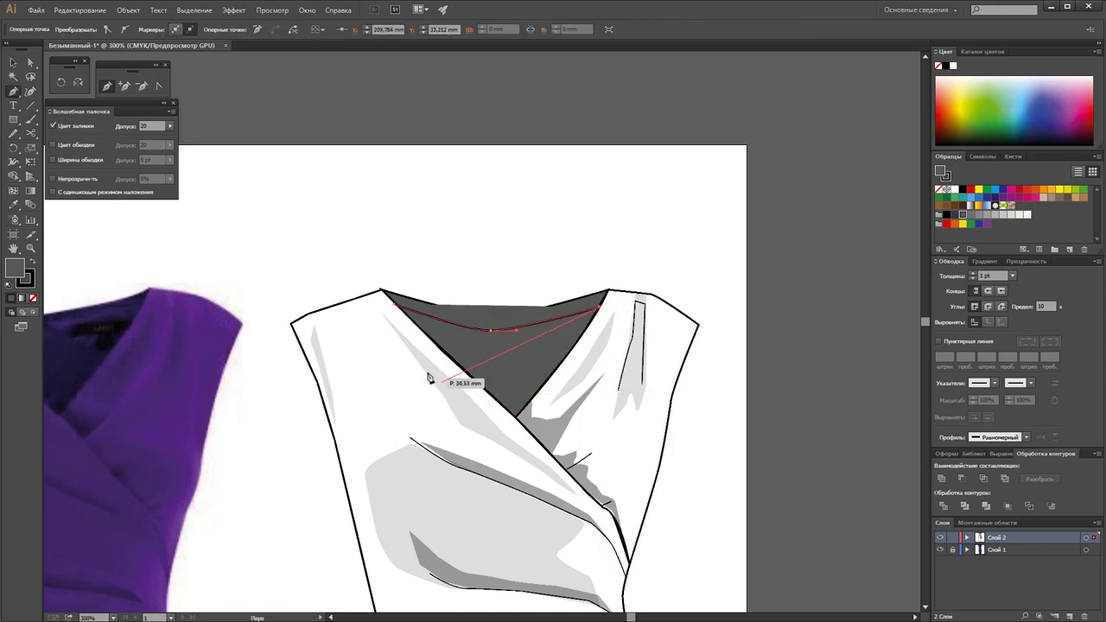
Set the curved neckline path's fill to None, undoing an accidental fill change
left_click(13, 62)
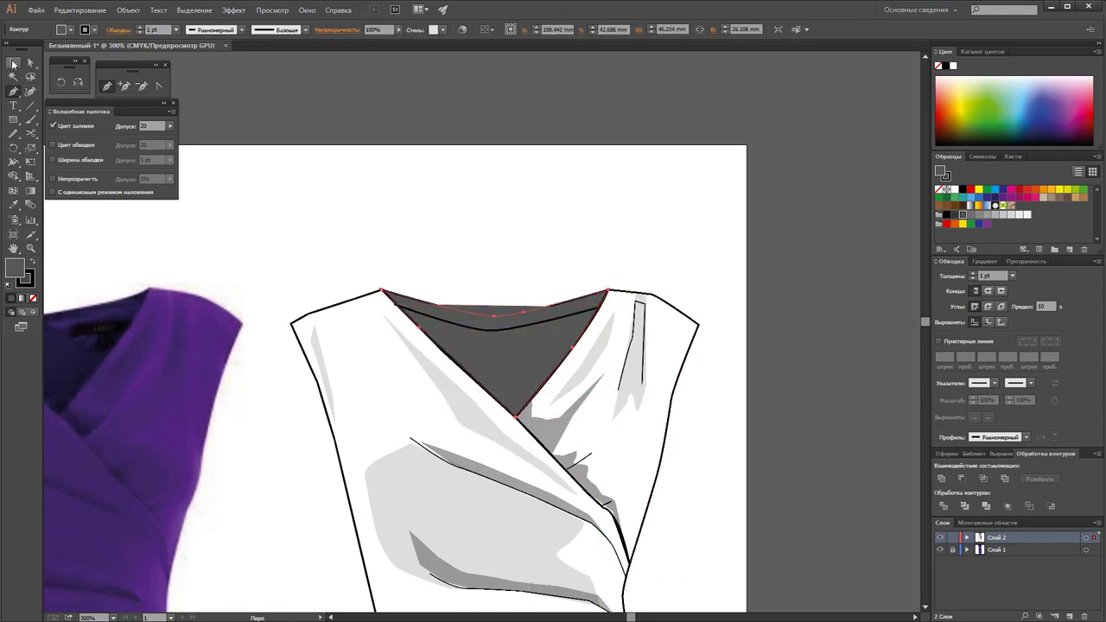
left_click(35, 302)
left_click(426, 254)
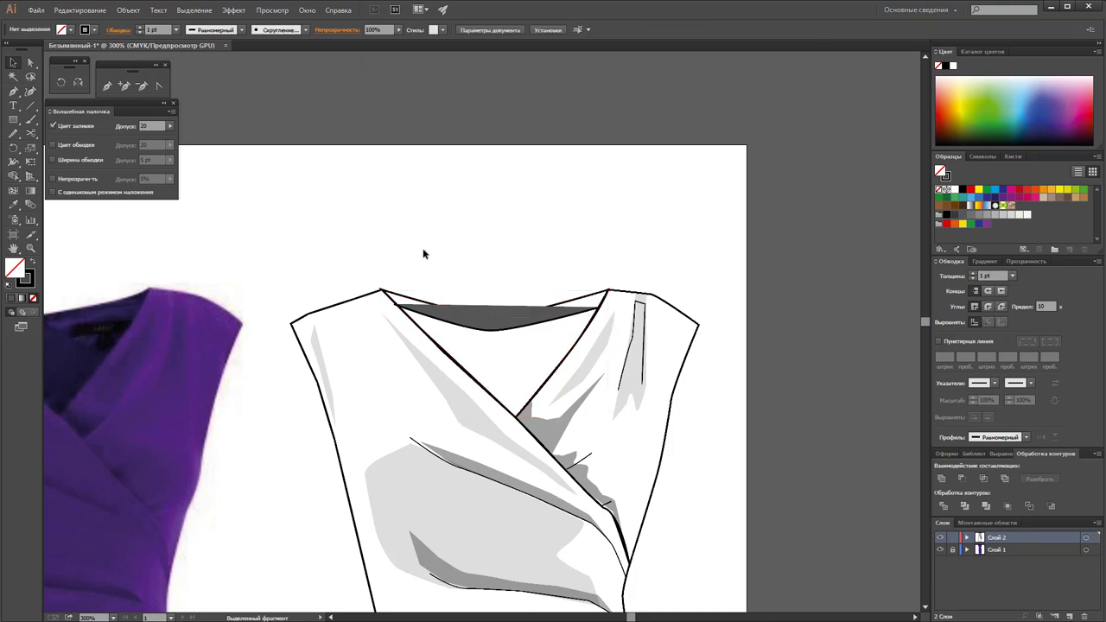
left_click(496, 331)
key("ctrl+z")
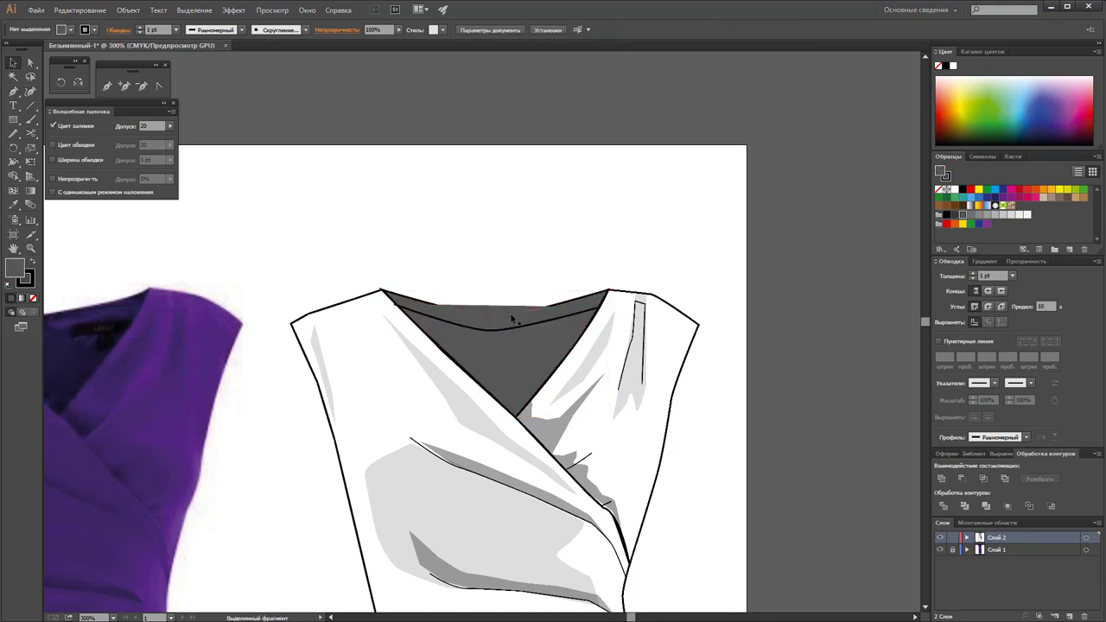
left_click(33, 300)
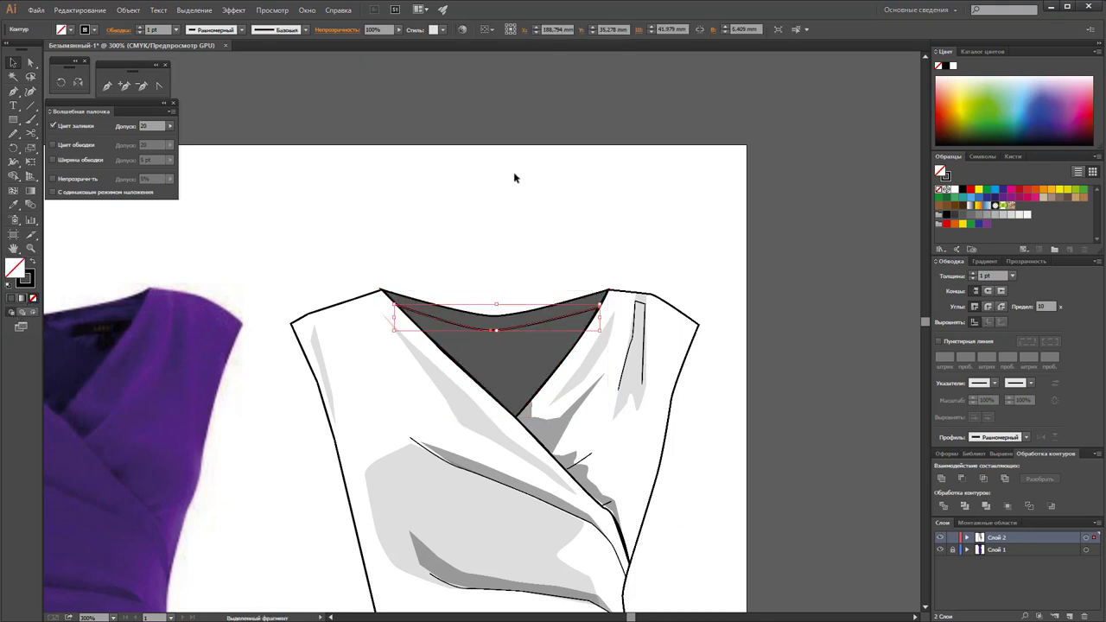
left_click(532, 249)
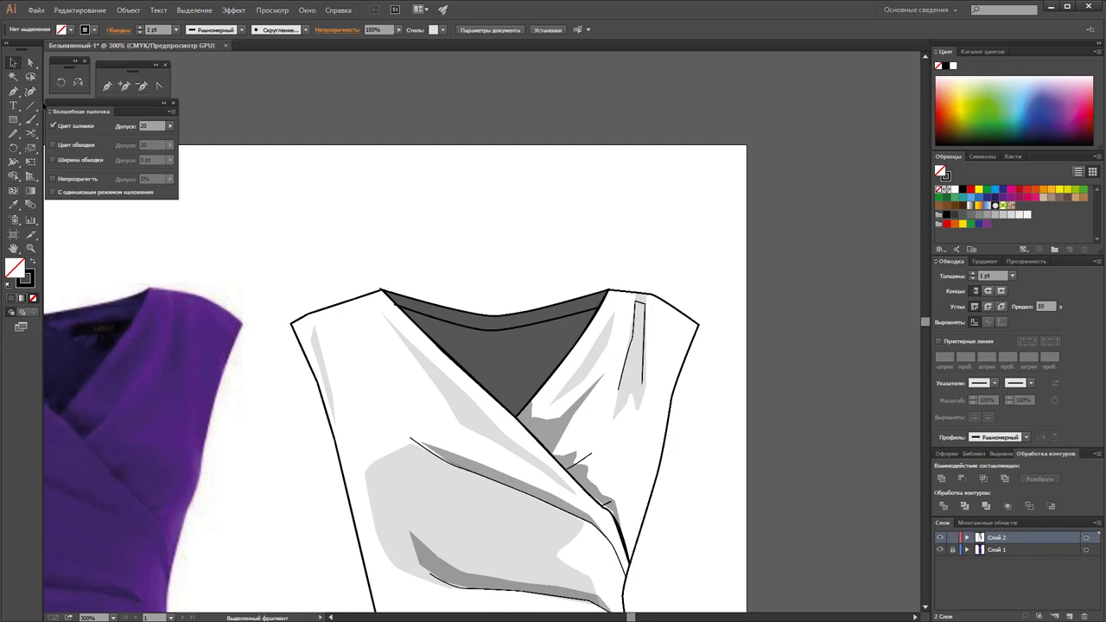
Draw a thin vertical rectangle strip down the centre of the neckline
left_click(13, 119)
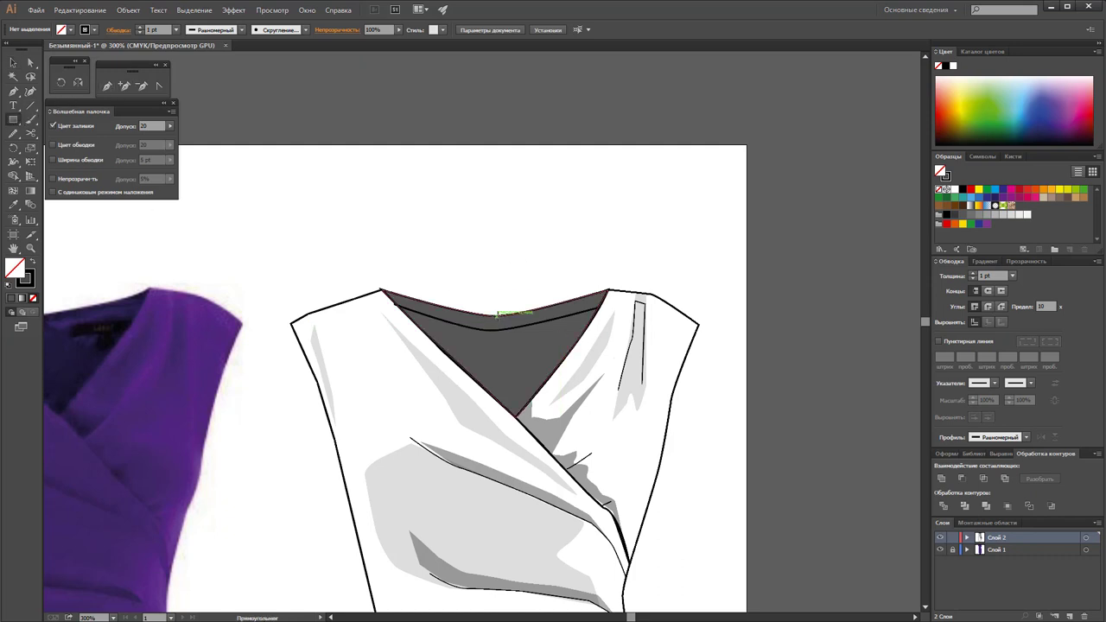
left_click_drag(497, 314, 501, 399)
left_click(13, 62)
left_click(566, 253)
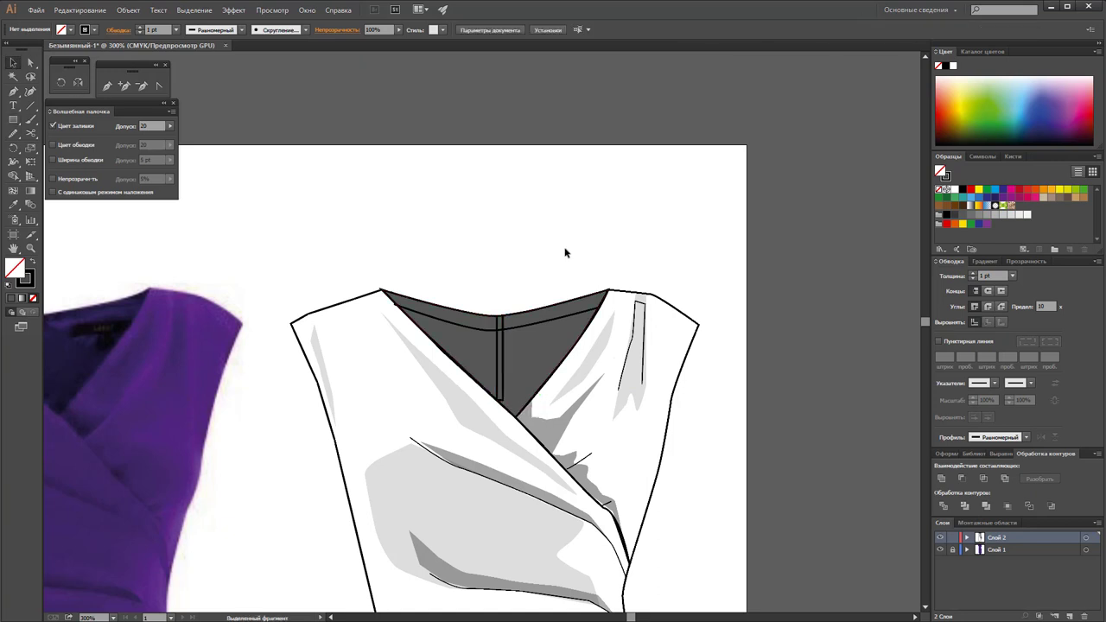
Extend the strip's bottom anchor down to the V point, then zoom out to 200%
left_click(30, 62)
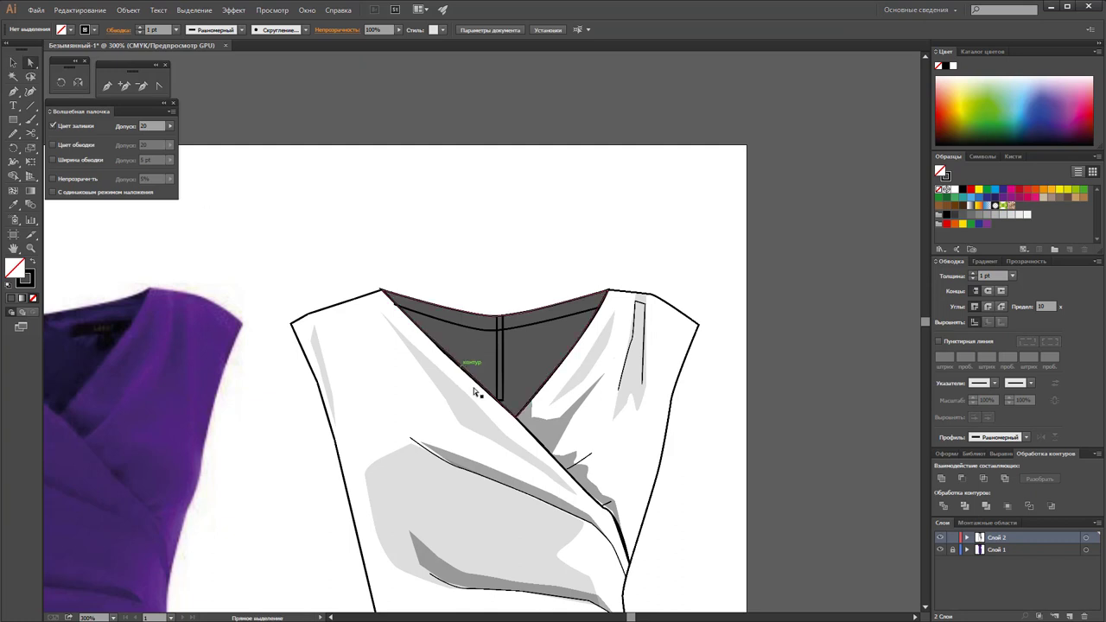
left_click(500, 400)
left_click_drag(500, 399, 500, 405)
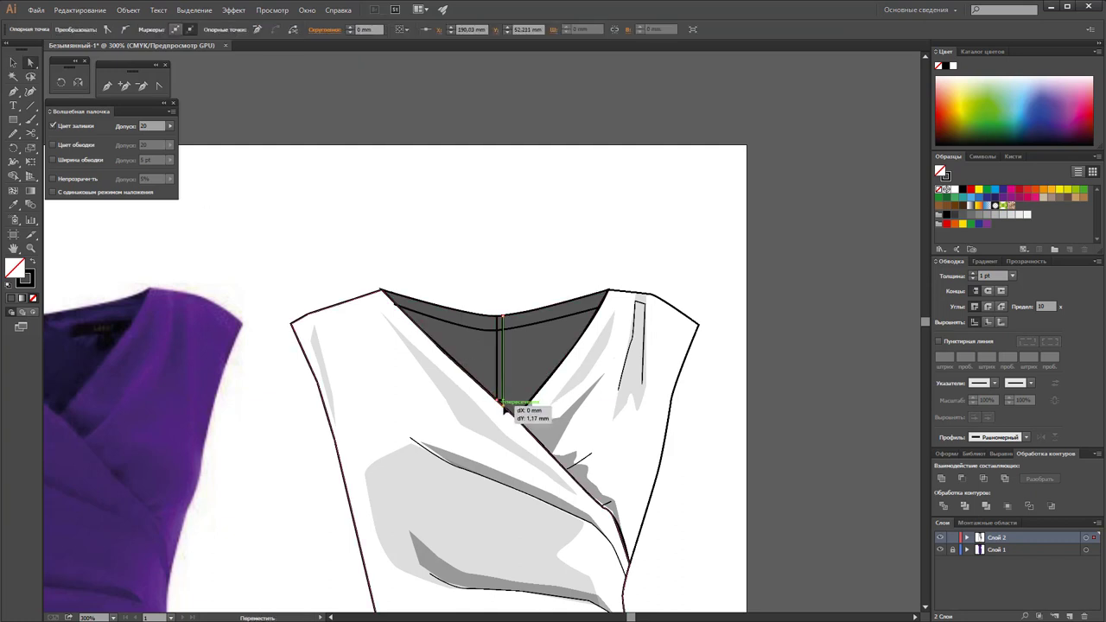
left_click(534, 231)
key("z")
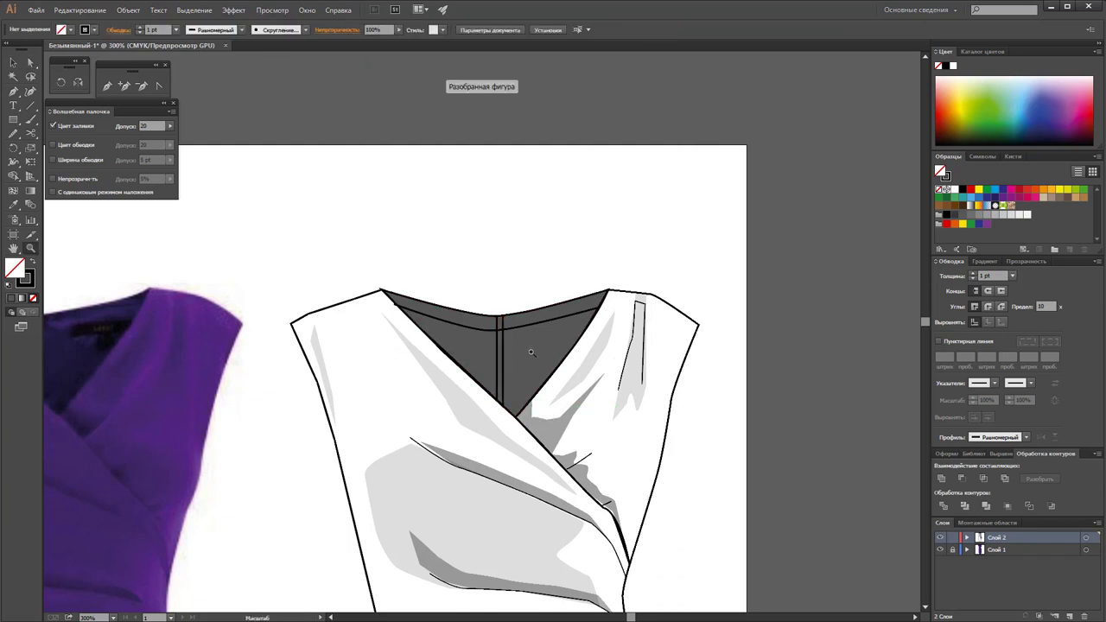
left_click(531, 353, "alt")
scroll(526, 322, "down", 1)
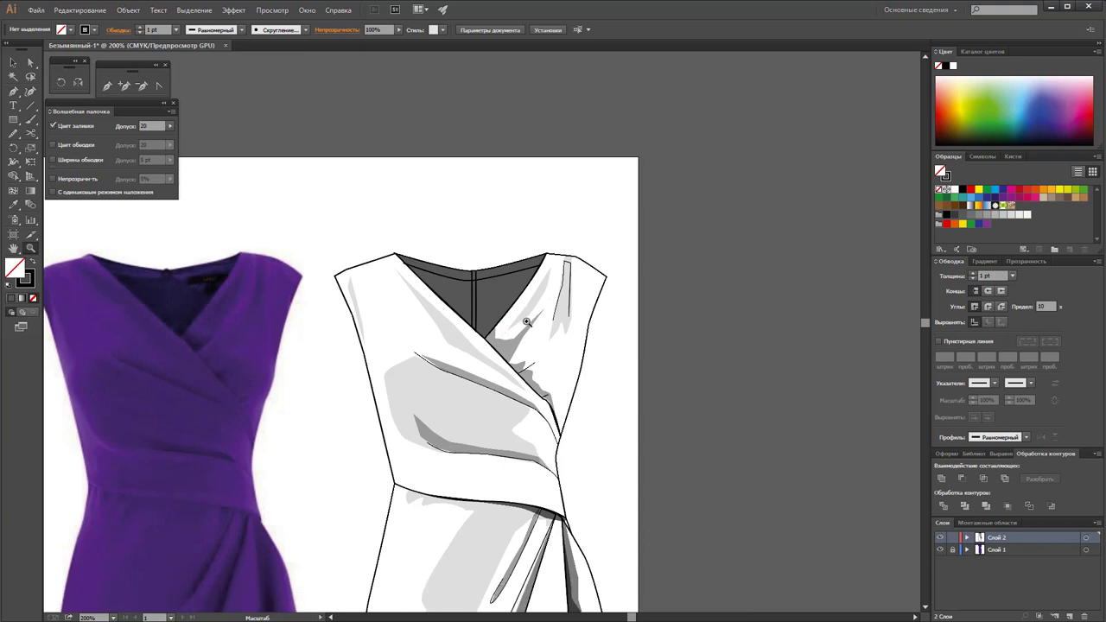
scroll(526, 322, "down", 1)
left_click(515, 412, "alt")
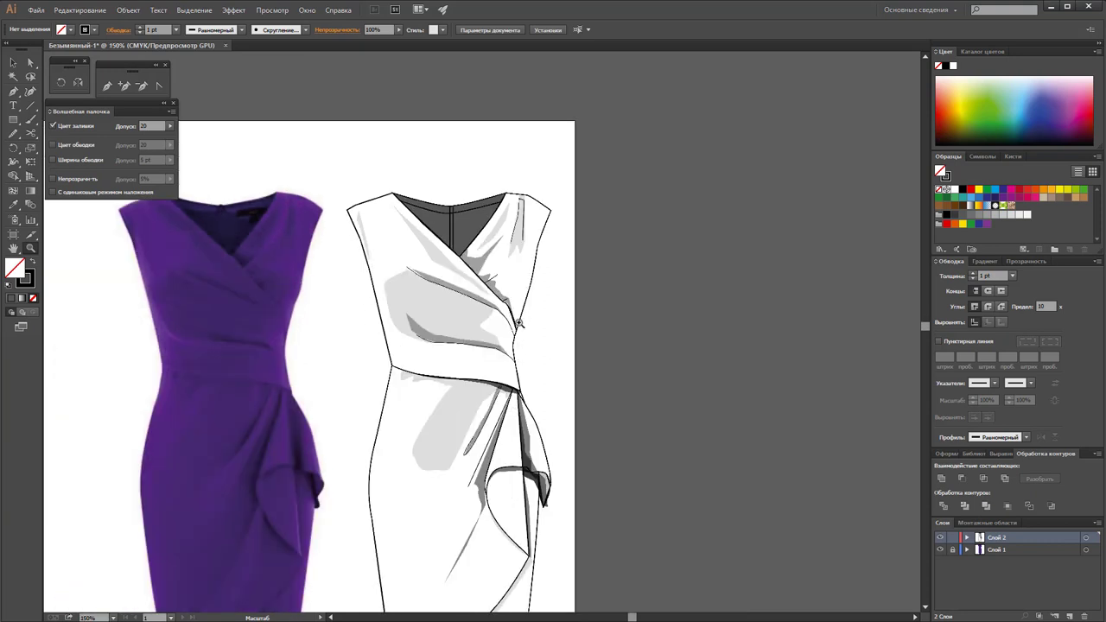
scroll(509, 292, "down", 1)
scroll(509, 292, "up", 2)
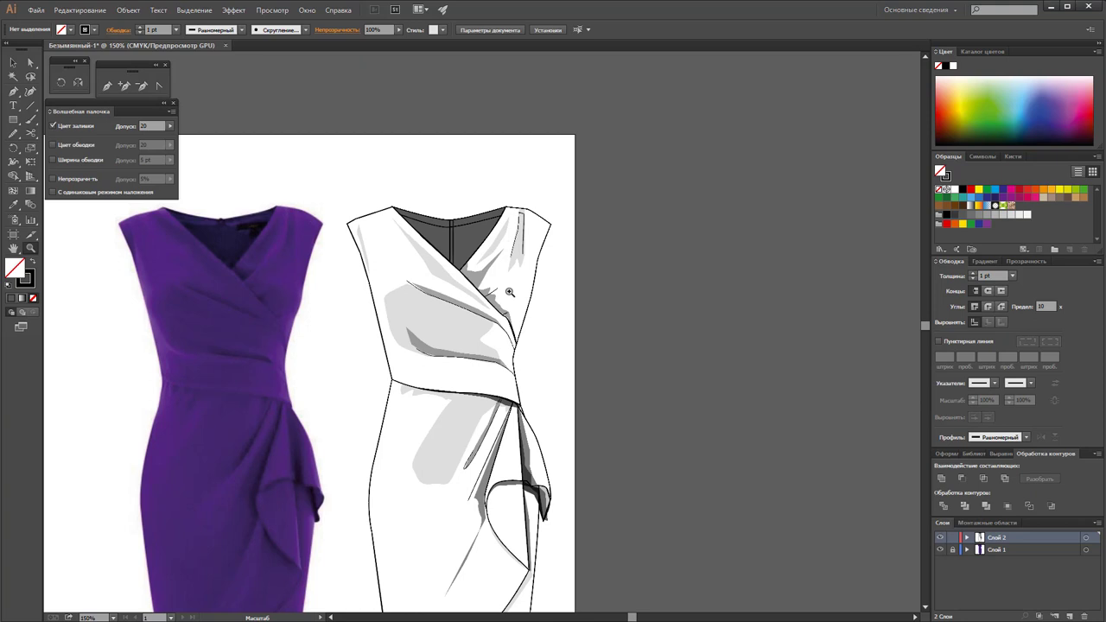
Nudge the neckline shading shape's anchor down-left and give it a darker sampled fill
left_click(30, 62)
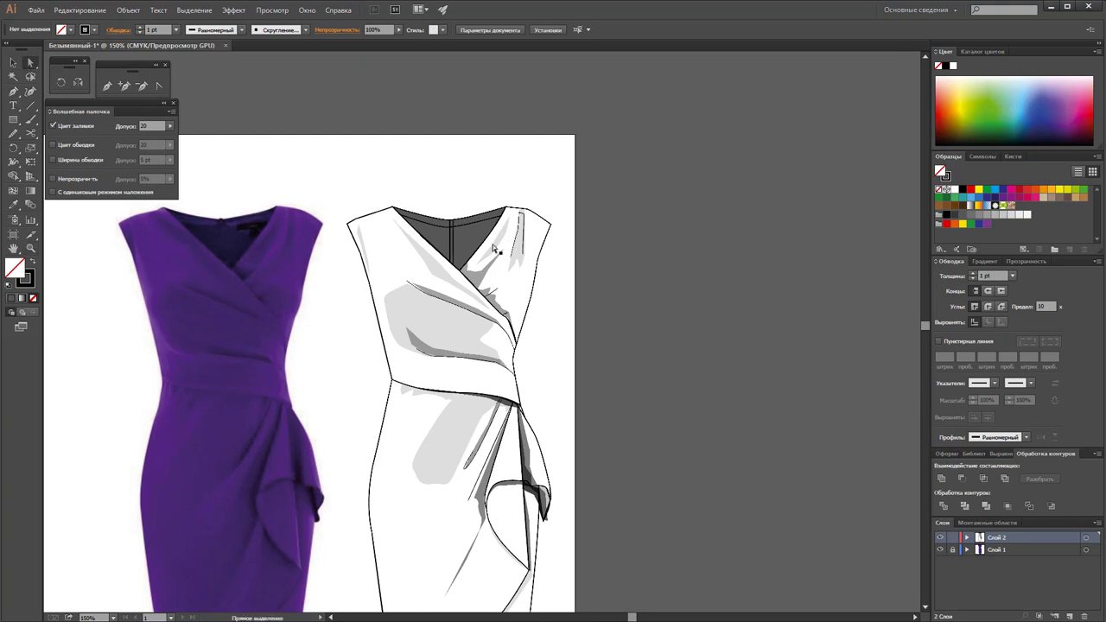
left_click(476, 234)
left_click(476, 265)
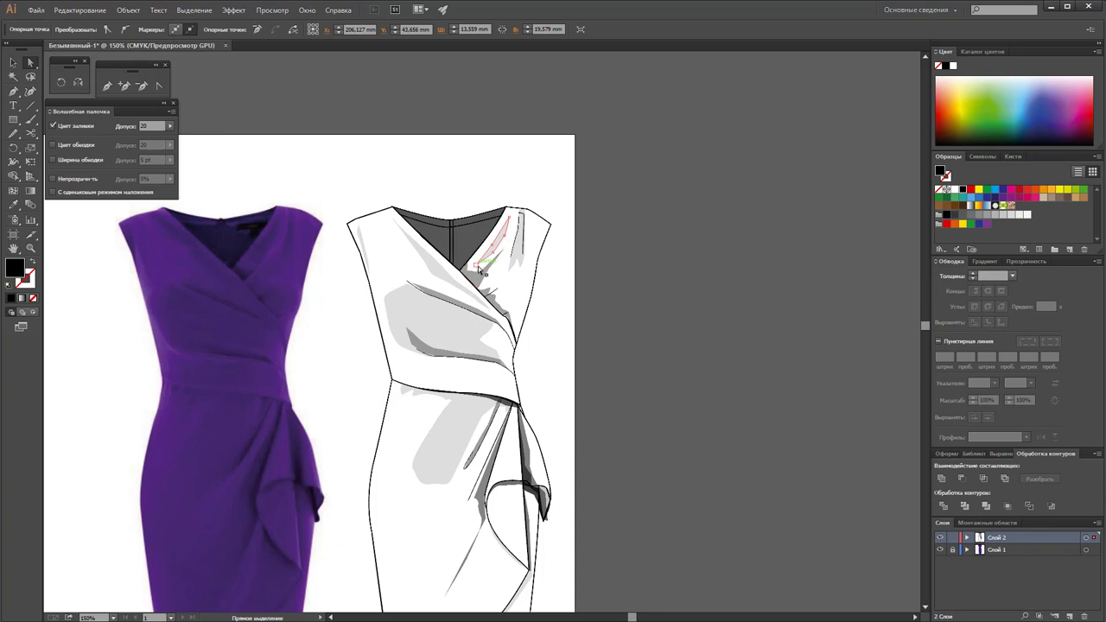
left_click_drag(476, 267, 469, 274)
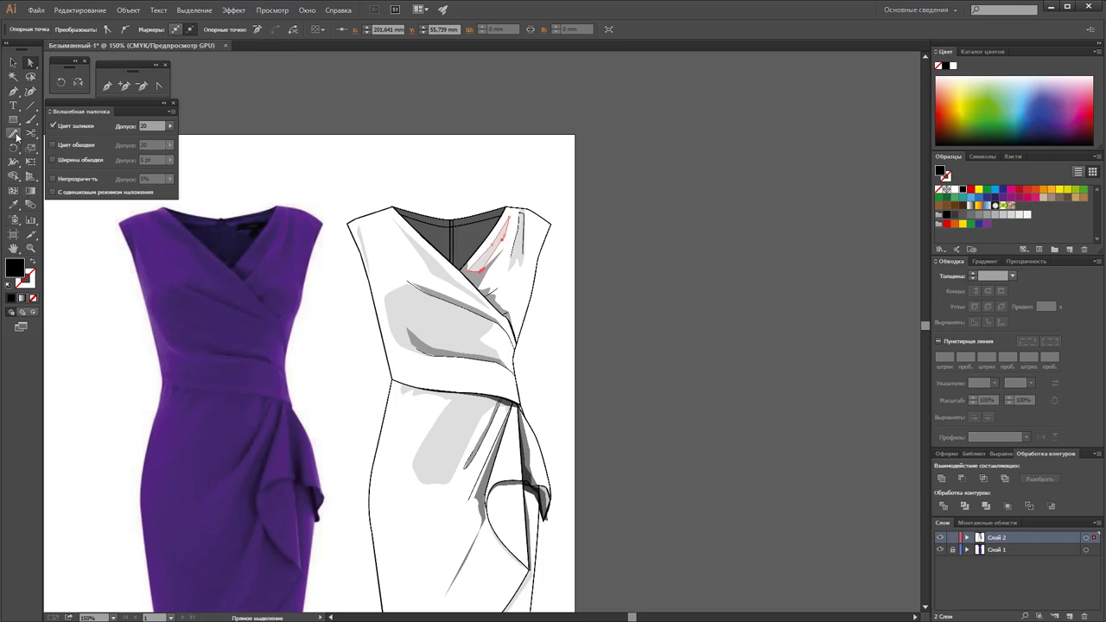
left_click(13, 134)
left_click(15, 207)
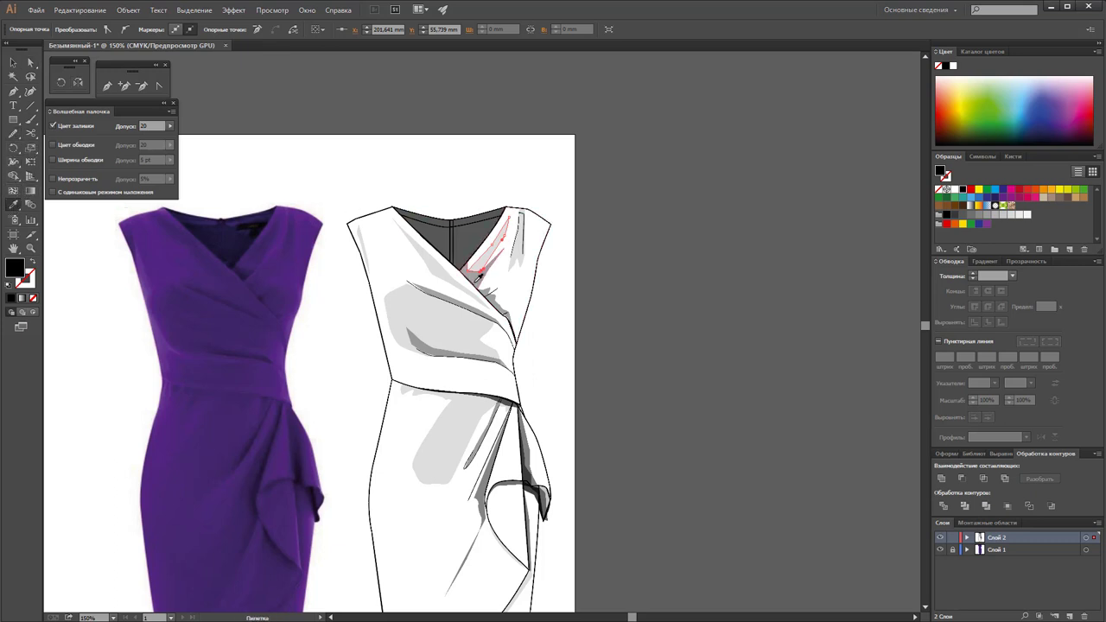
left_click(510, 251)
key("v")
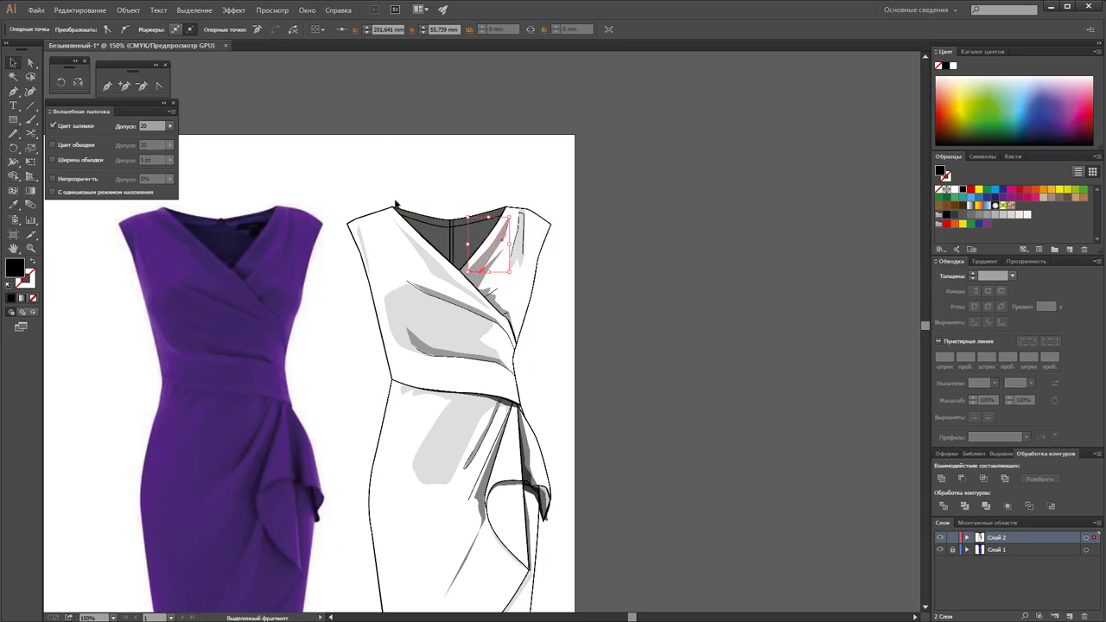
left_click(758, 286)
Select the skirt path and zoom out to review the whole artboard
scroll(650, 228, "down", 2)
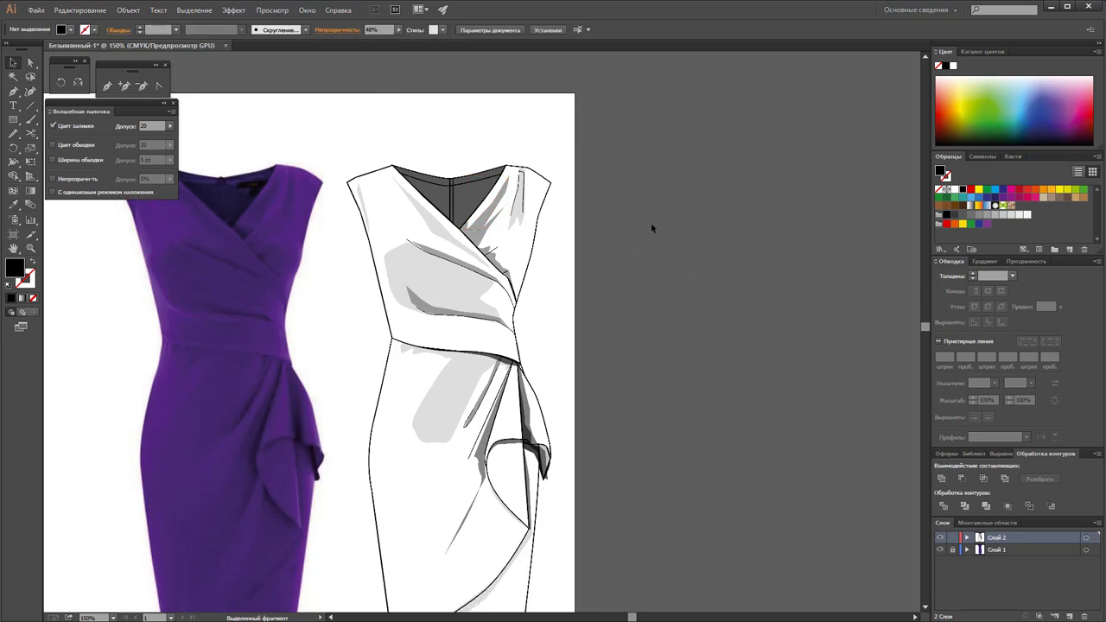
scroll(651, 227, "down", 2)
scroll(651, 227, "down", 1)
scroll(650, 227, "down", 1)
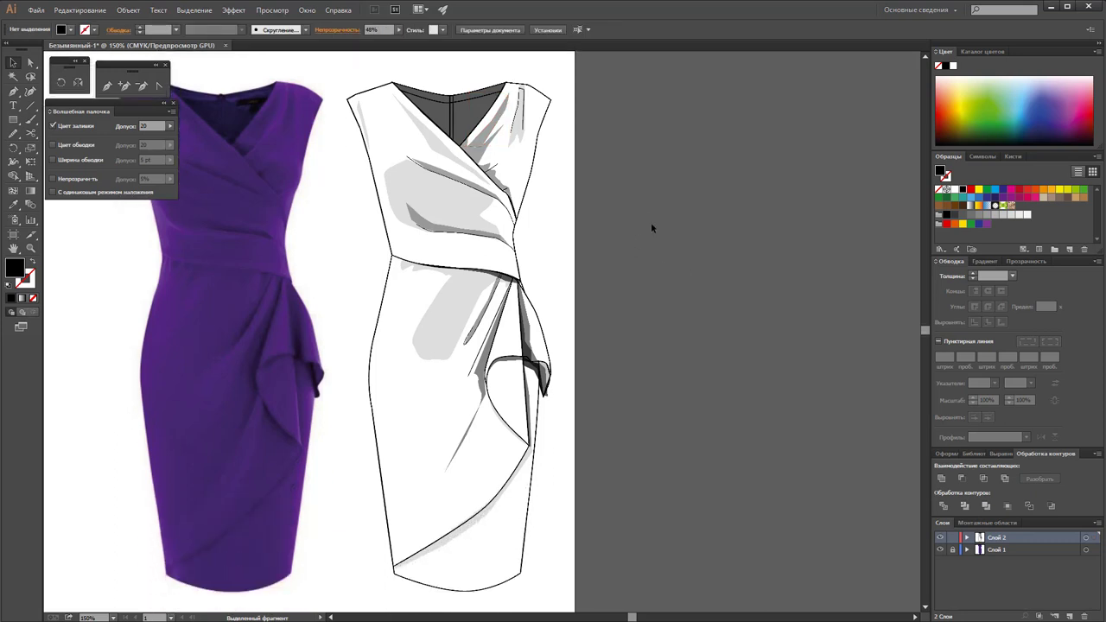
left_click(519, 528)
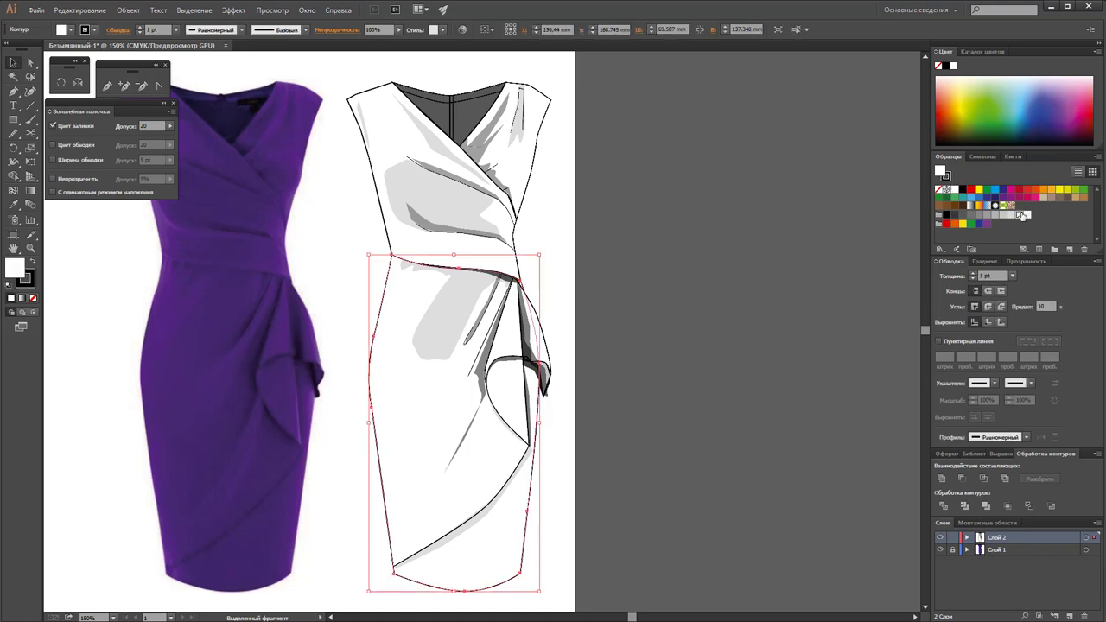
left_click(818, 342)
key("z")
left_click(477, 280, "alt")
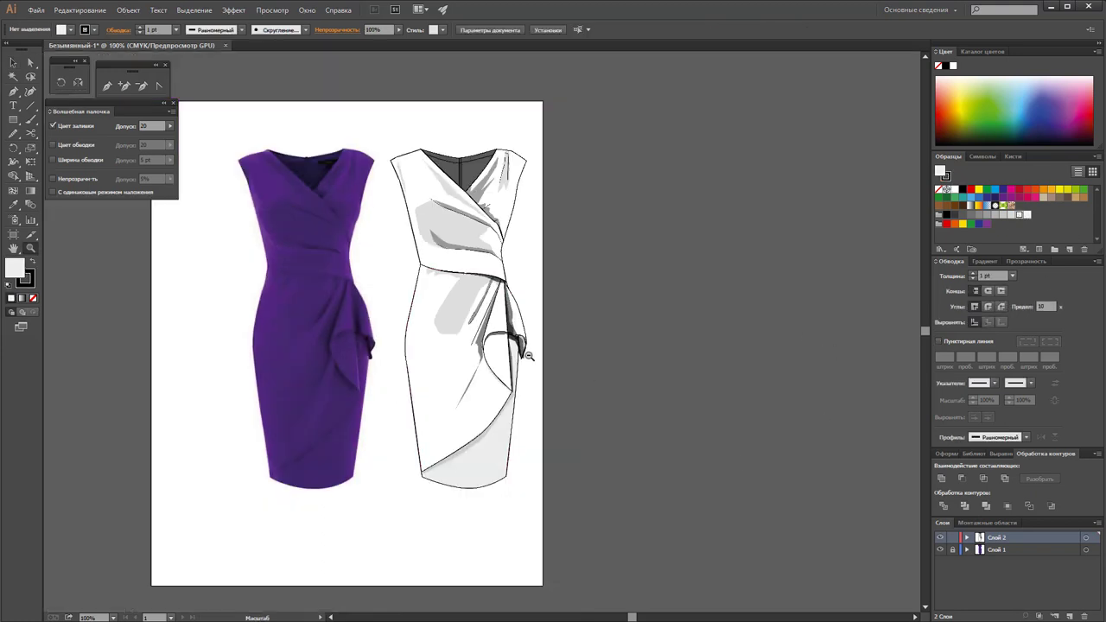
left_click(529, 355, "alt")
scroll(475, 340, "up", 1)
left_click(447, 402)
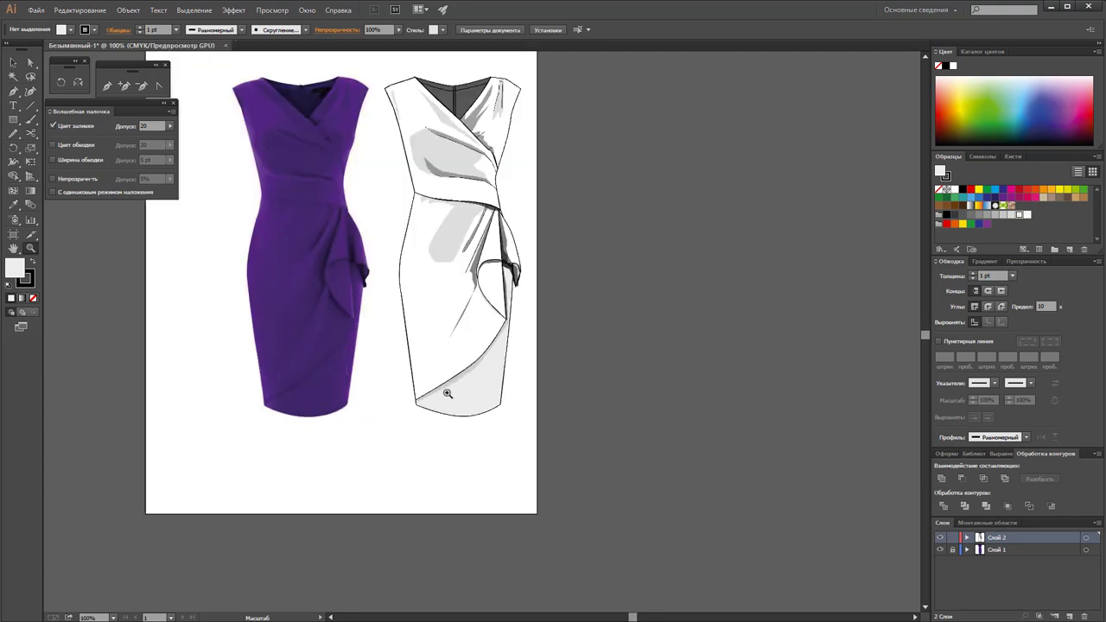
scroll(448, 402, "up", 2)
scroll(468, 361, "up", 1)
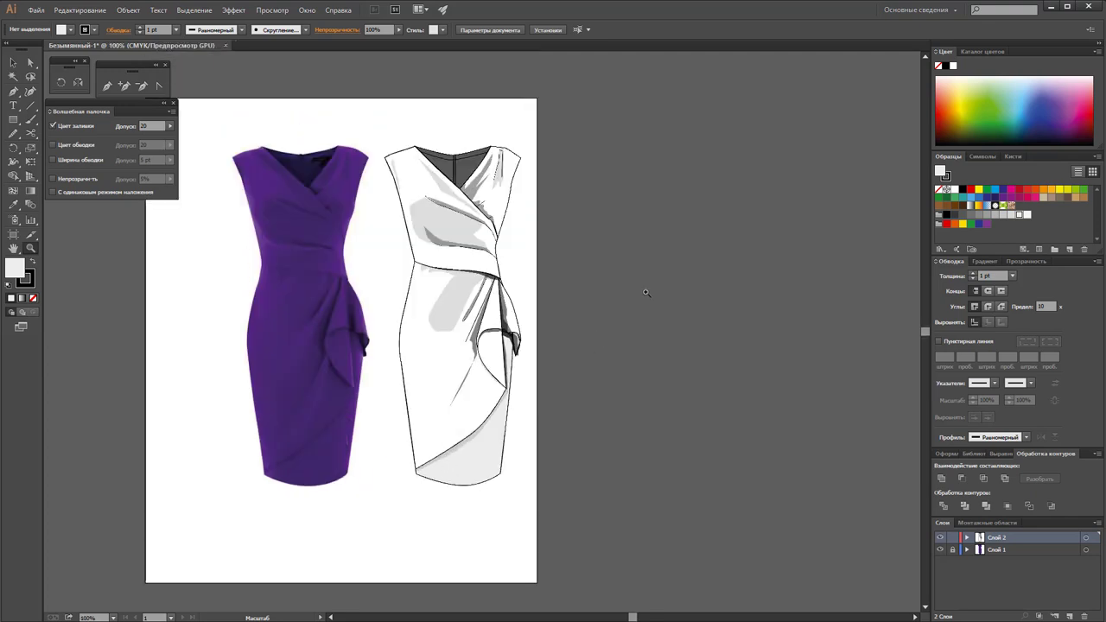
Fill the sketch's right shoulder shape with a light grey swatch
left_click(31, 62)
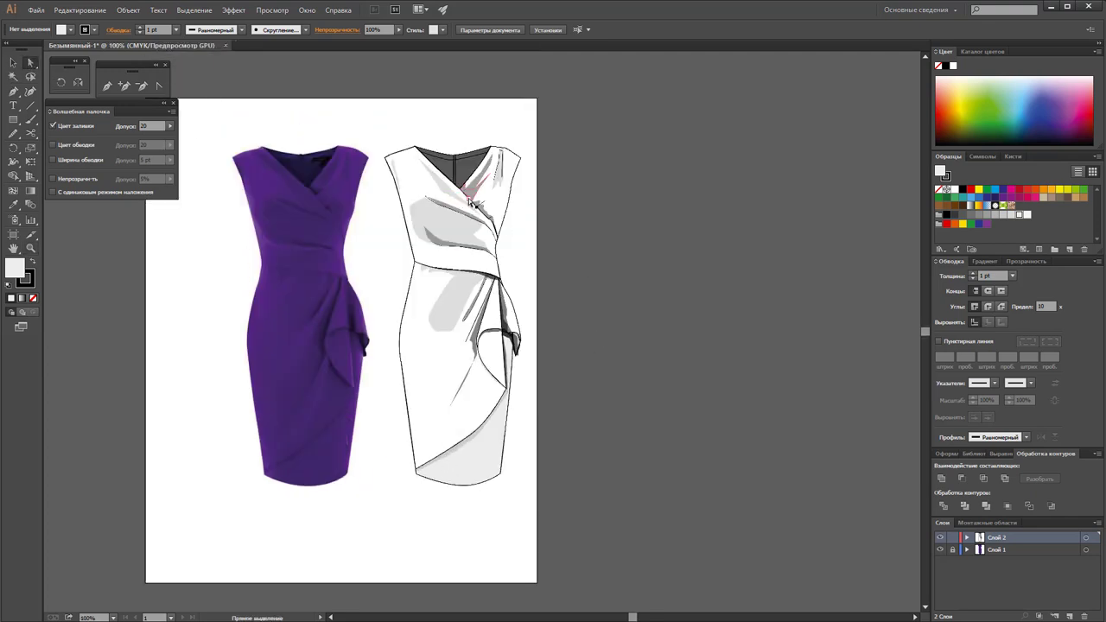
left_click(506, 204)
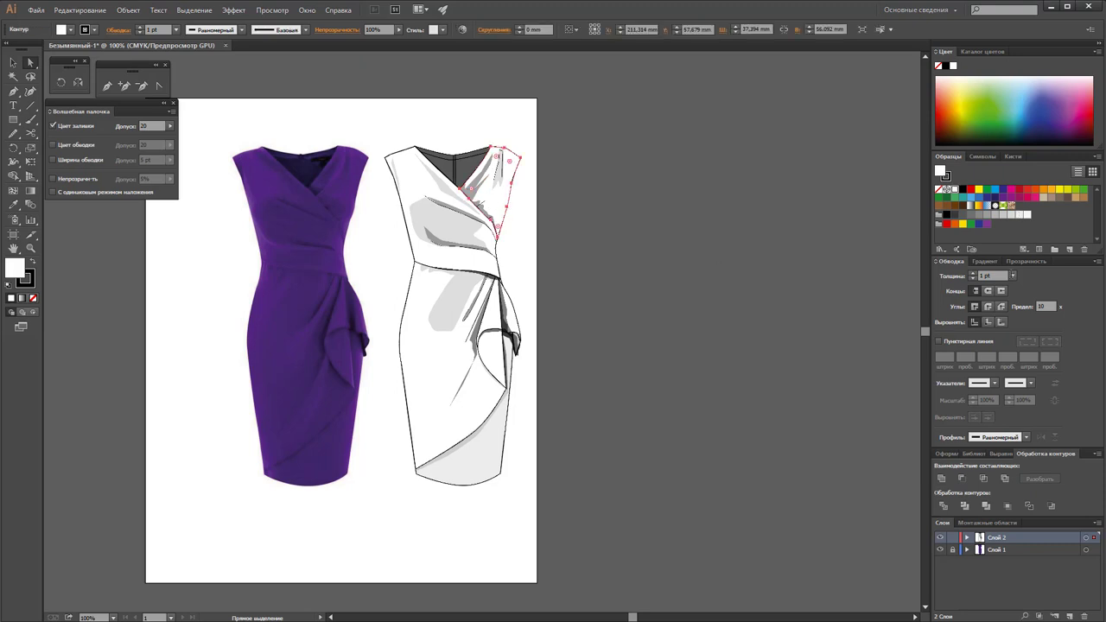
left_click(1023, 216)
left_click(822, 227)
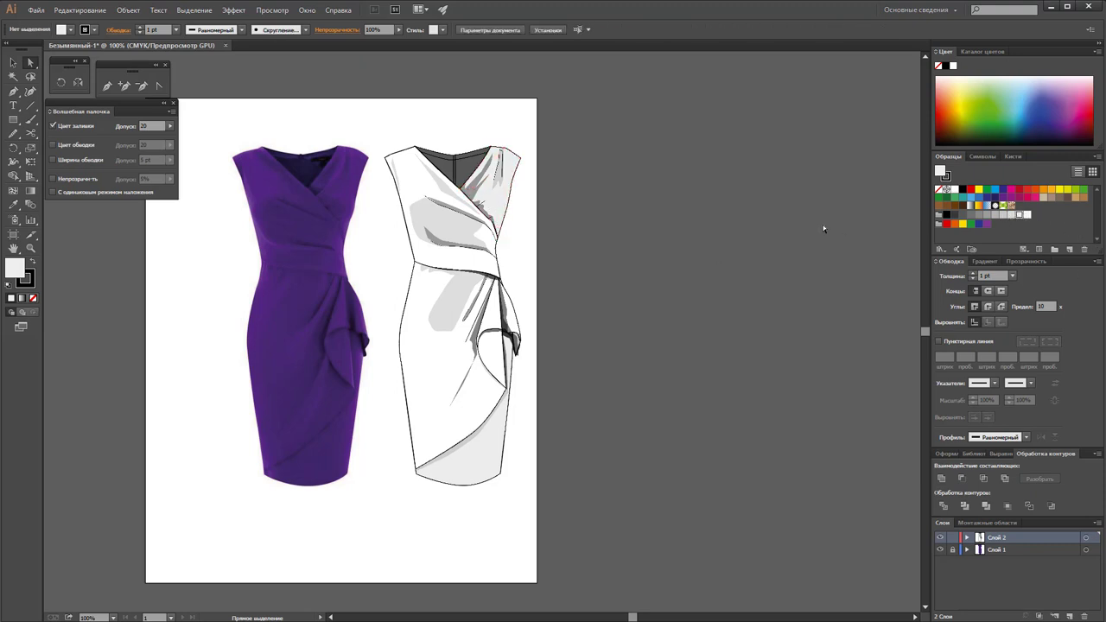
key("ctrl+z")
left_click(781, 242)
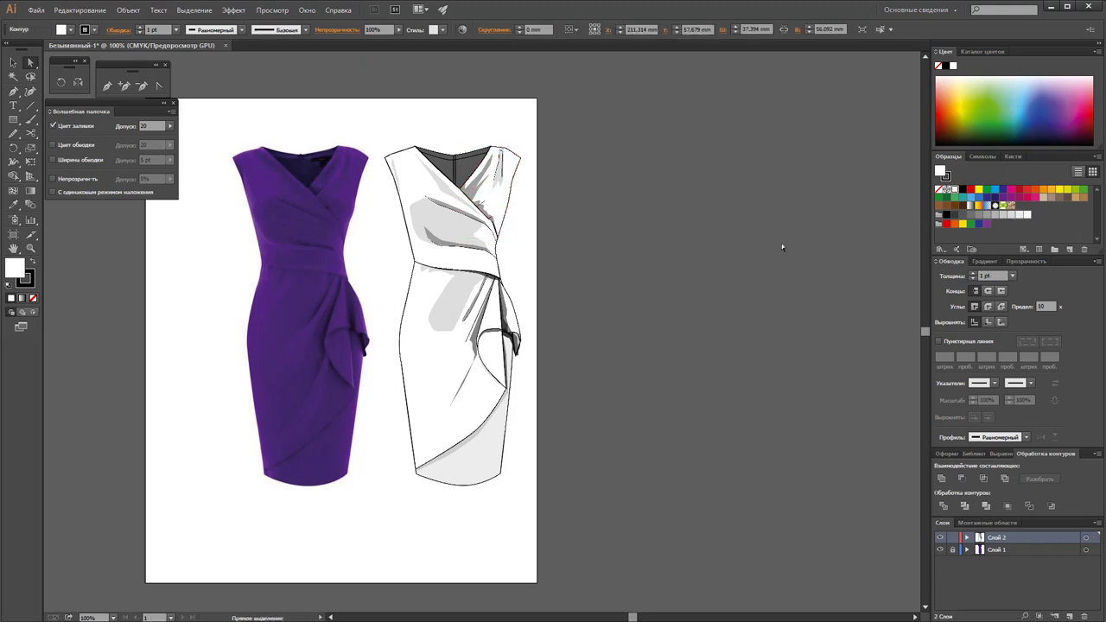
Duplicate the whole dress sketch to the right and merge the copy into one compound path
left_click(13, 63)
left_click_drag(538, 111, 385, 500)
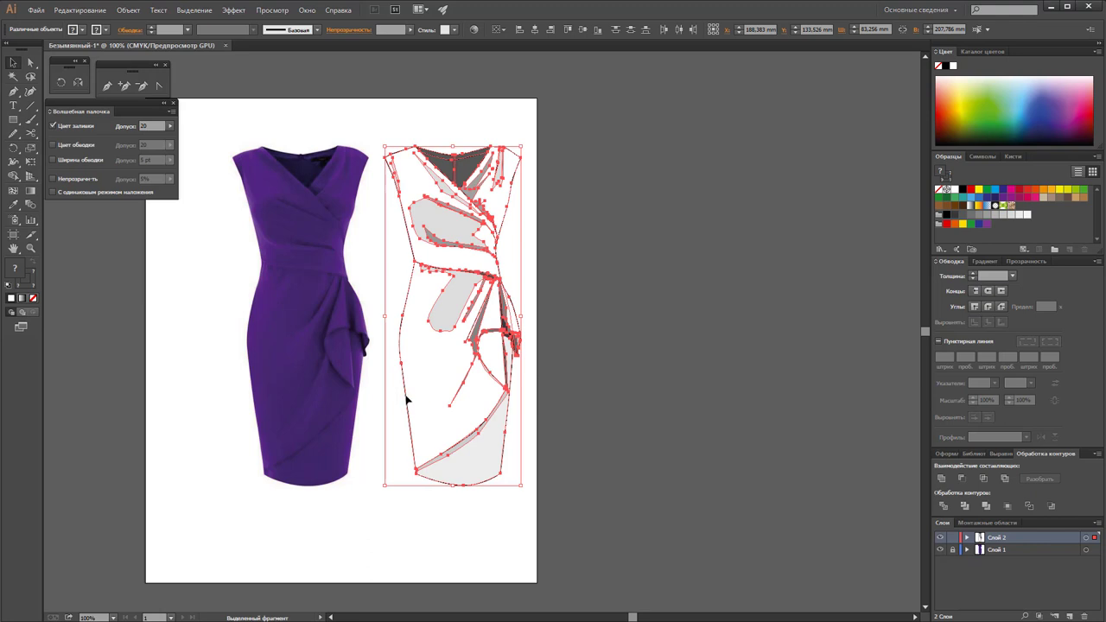
left_click_drag(407, 399, 588, 401, "alt")
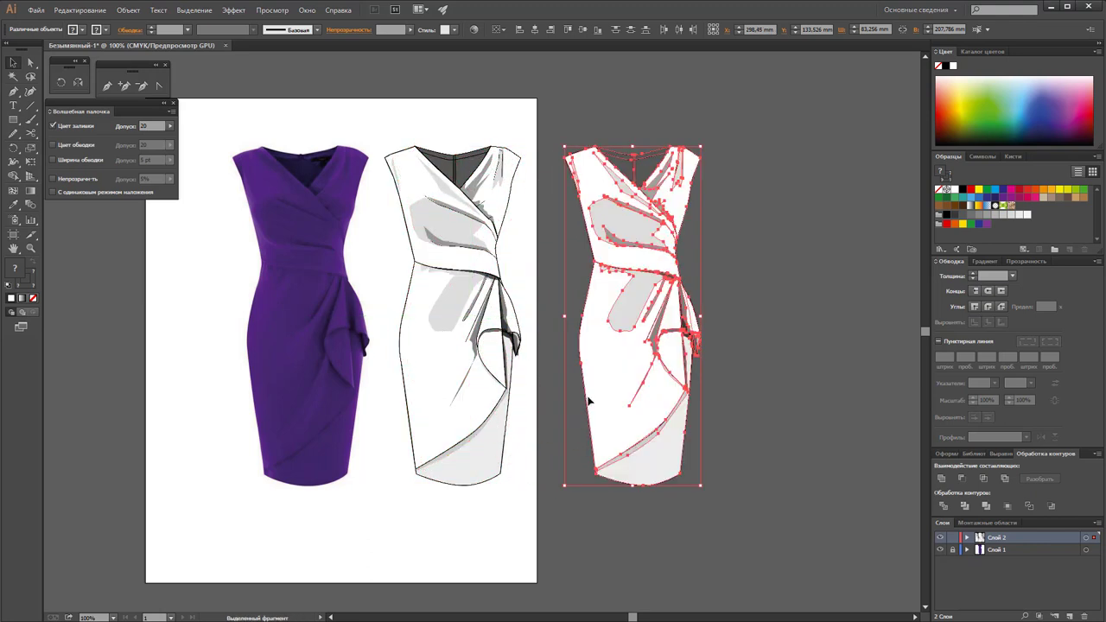
left_click(941, 478)
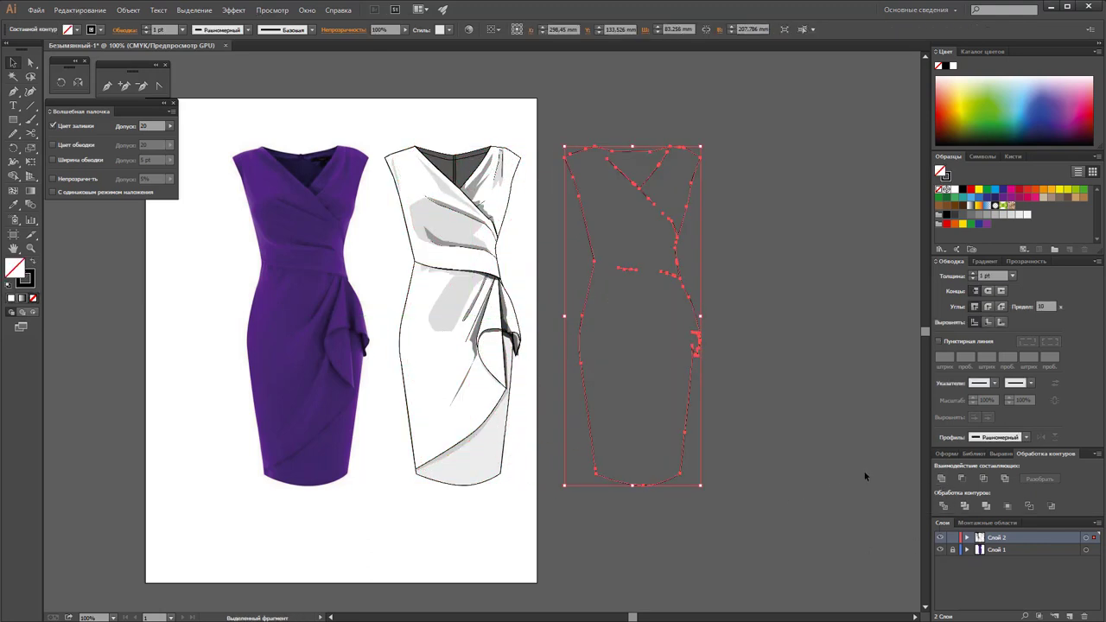
left_click(807, 411)
Lasso and delete the copy's inner neckline and waist points, leaving the outer silhouette
left_click(30, 62)
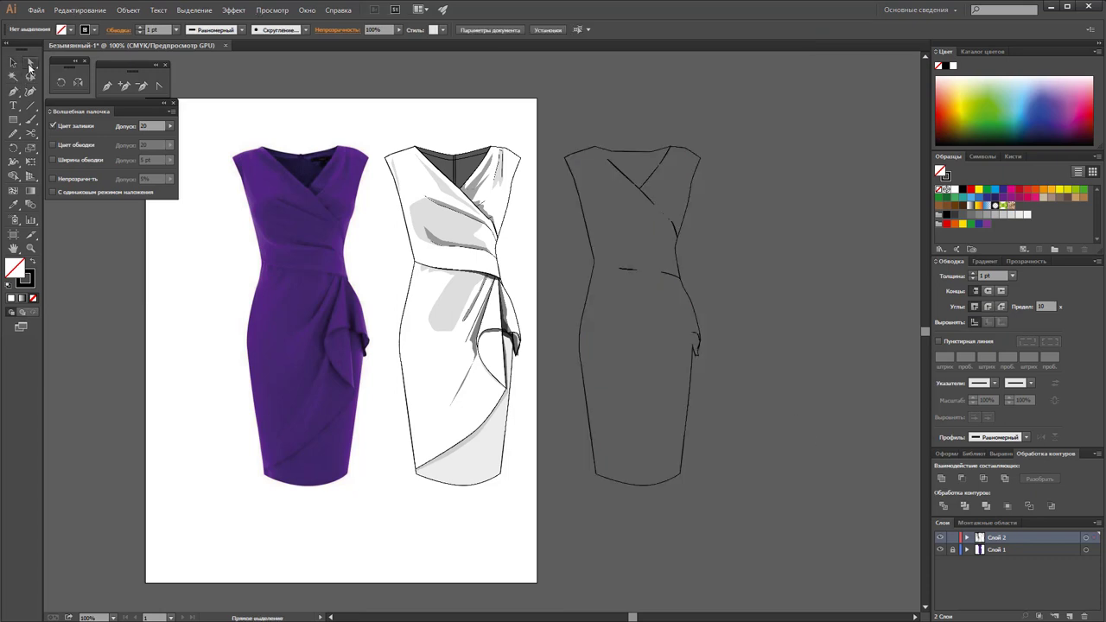
left_click(31, 77)
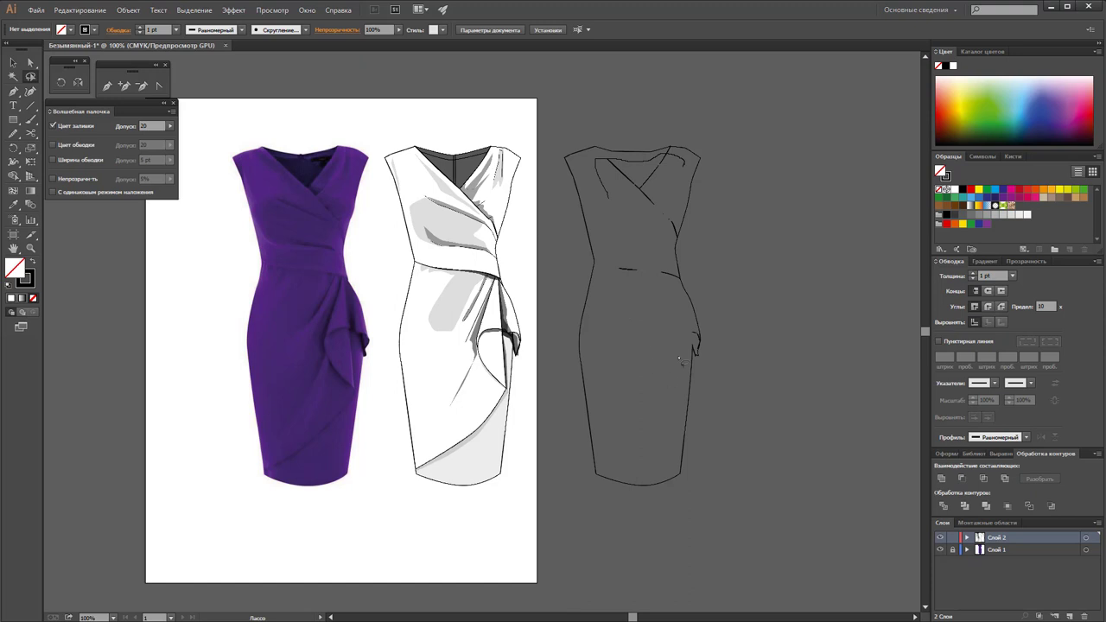
left_click_drag(683, 291, 667, 243)
left_click_drag(690, 184, 692, 180)
key("Delete")
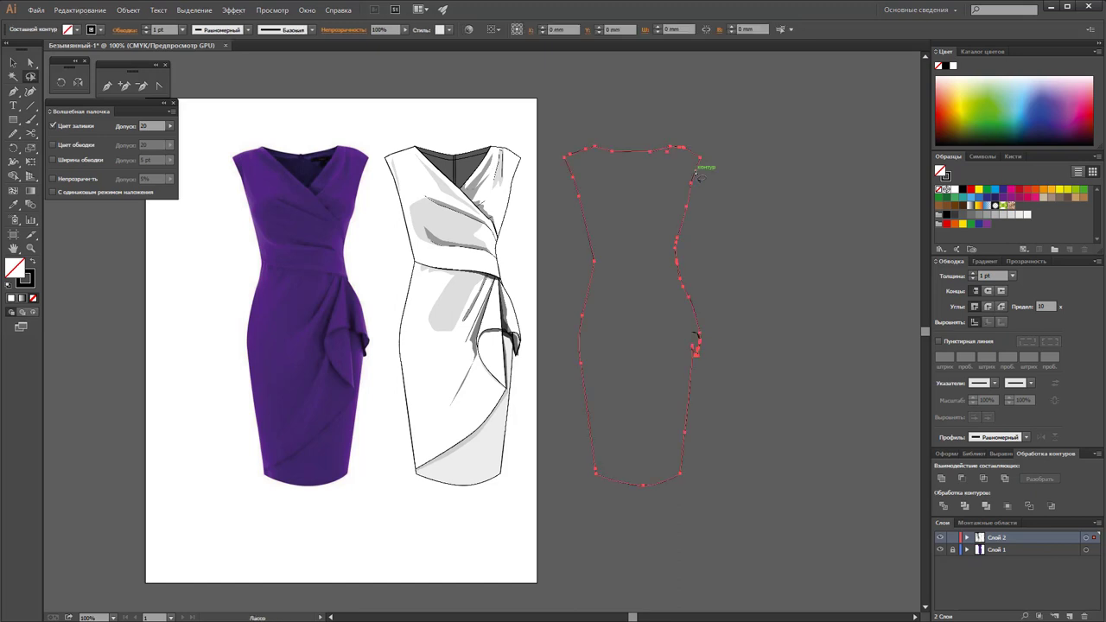
left_click(12, 62)
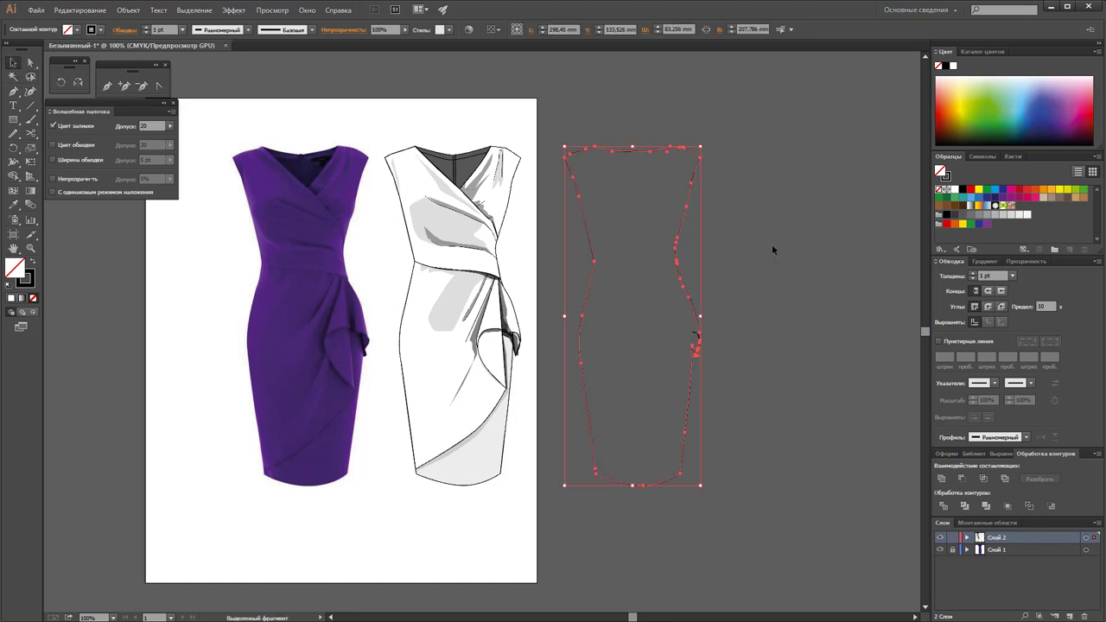
left_click(739, 306)
left_click(697, 339)
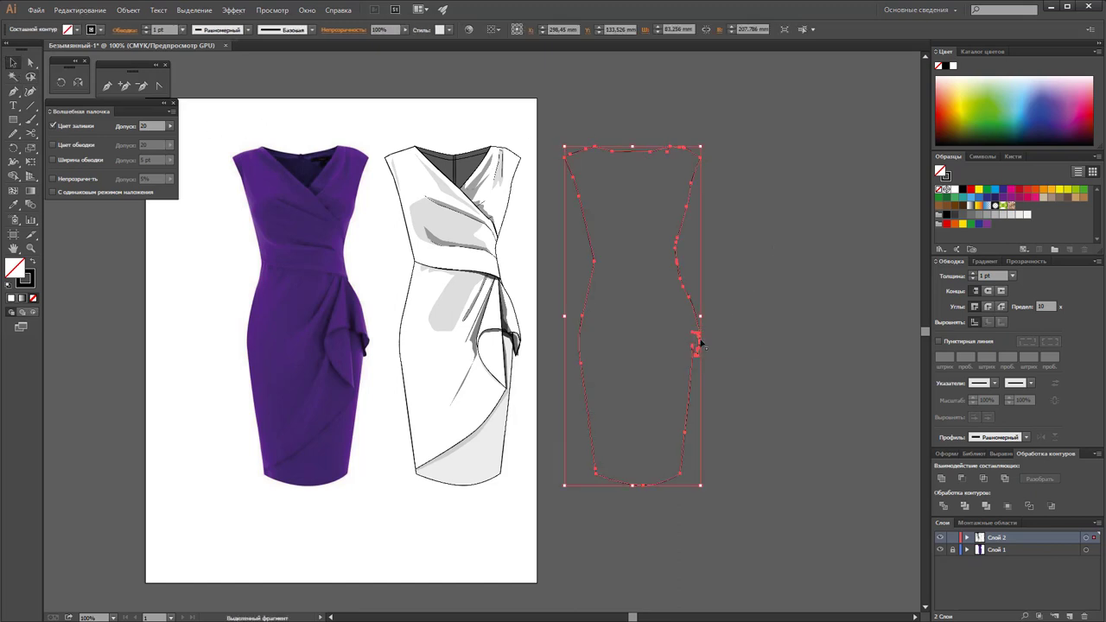
left_click(759, 313)
Zoom to 800% on the ruffle and delete the stray short curve and thick leftover segment
left_click(31, 248)
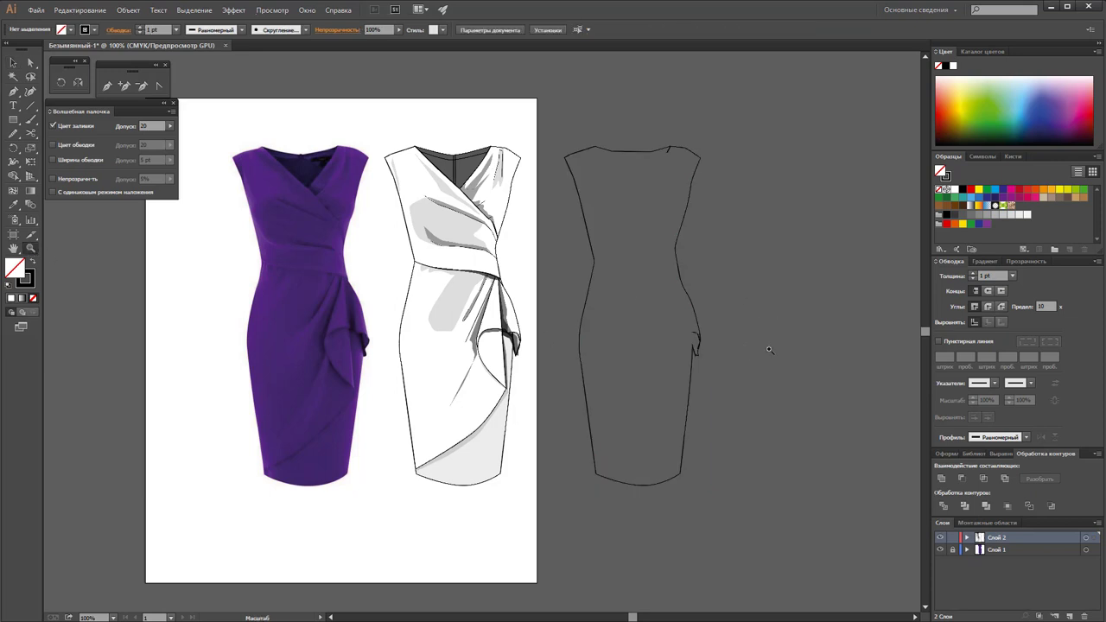
left_click(683, 343)
left_click(494, 361)
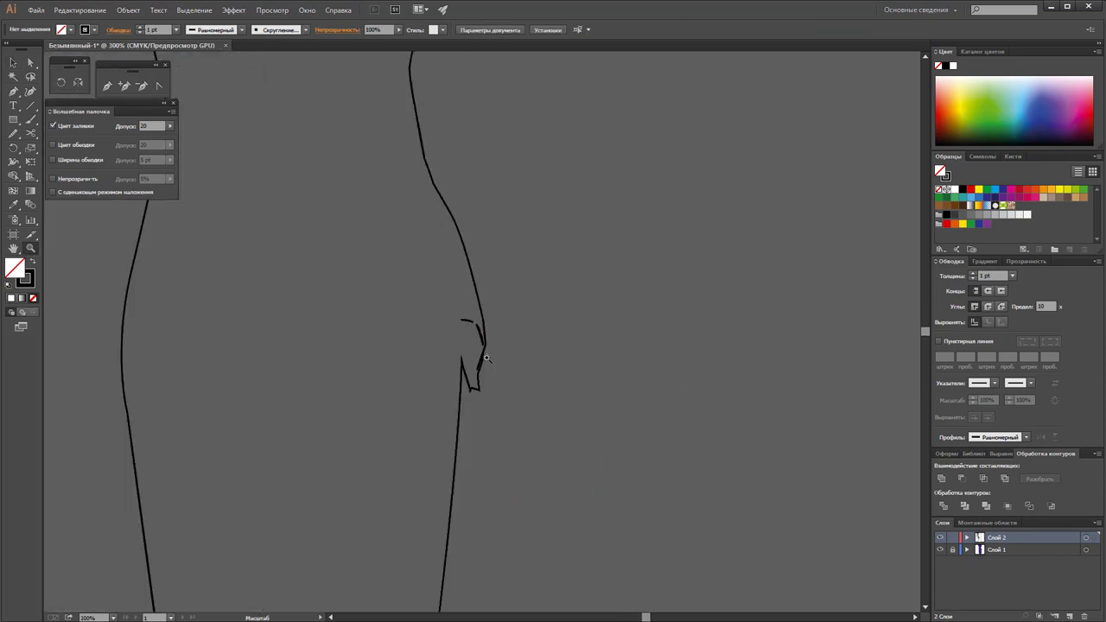
left_click(456, 331)
left_click(31, 62)
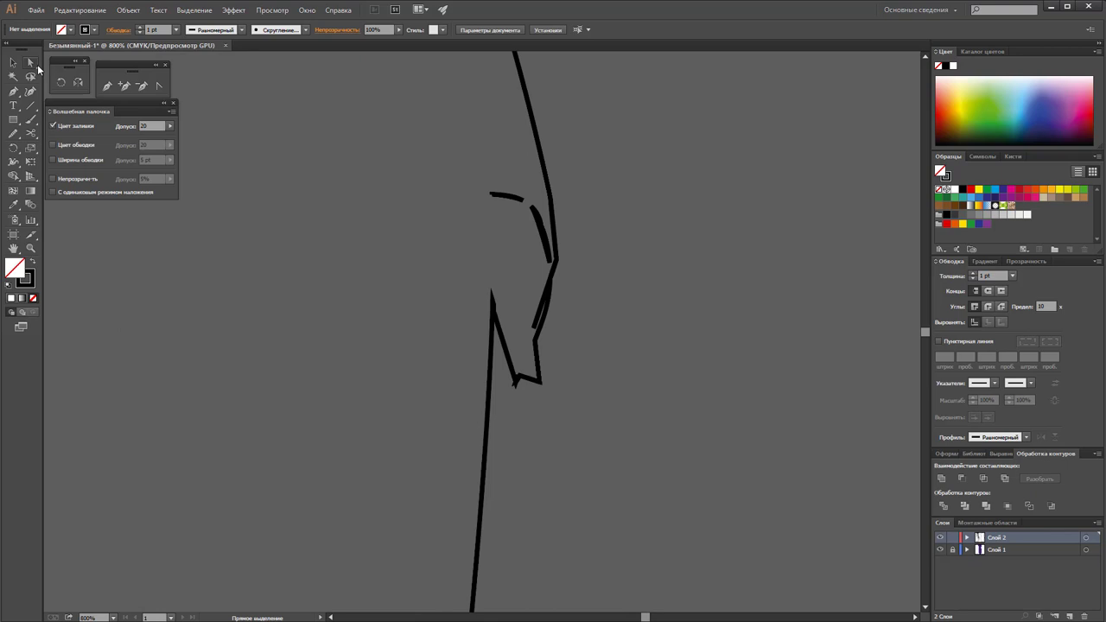
left_click(507, 199)
key("Delete")
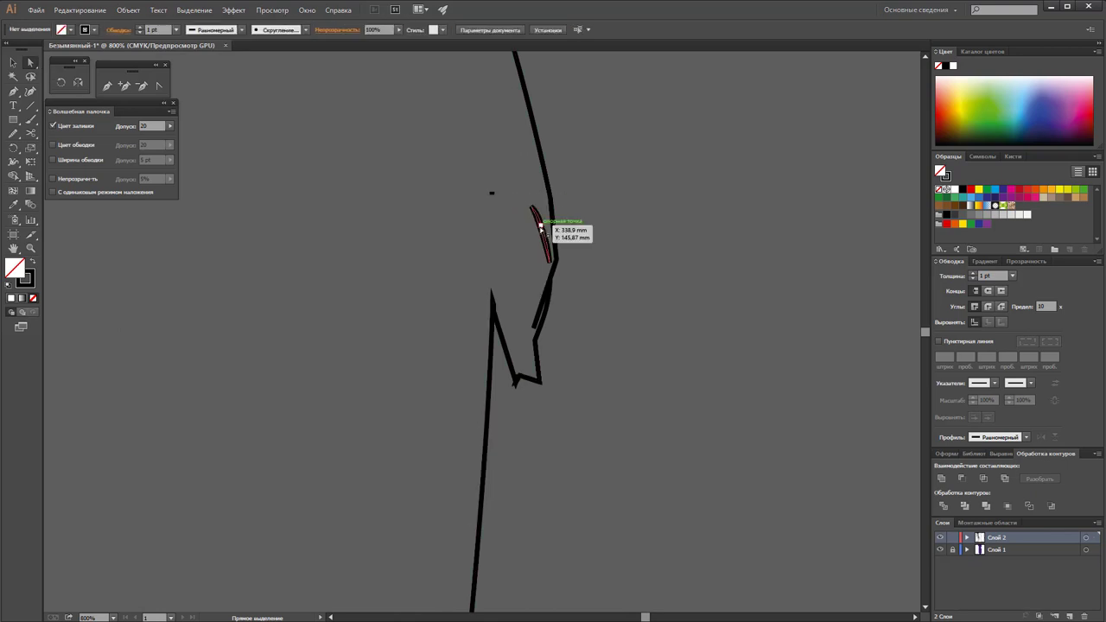
left_click(539, 227)
key("Delete")
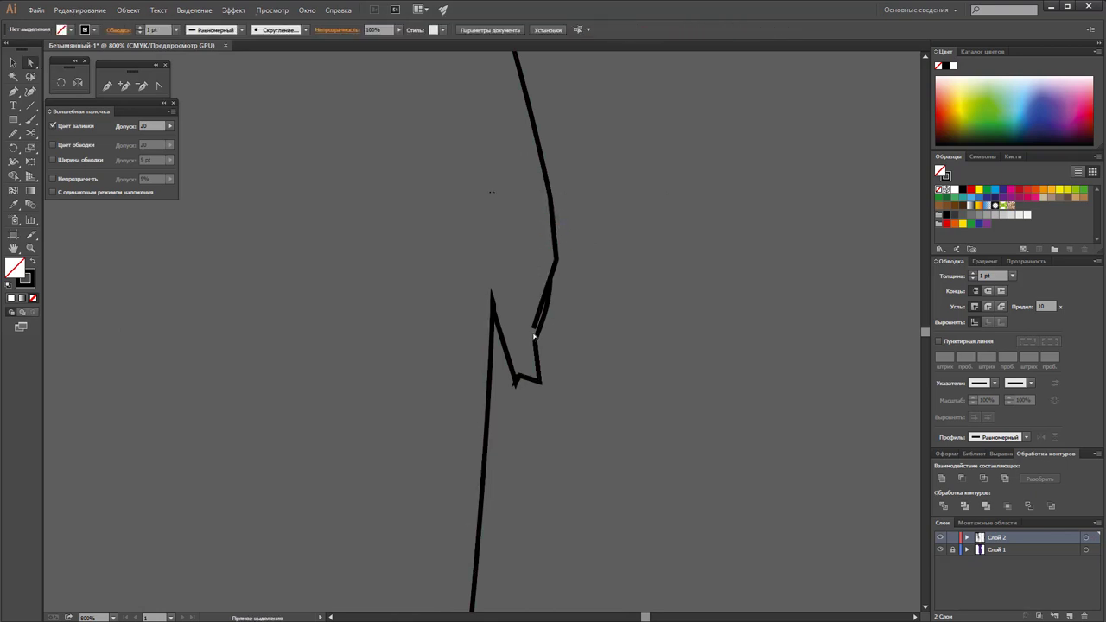
Select the outline around the ruffle and delete its stray spur segment
left_click_drag(535, 330, 533, 331)
left_click(533, 331)
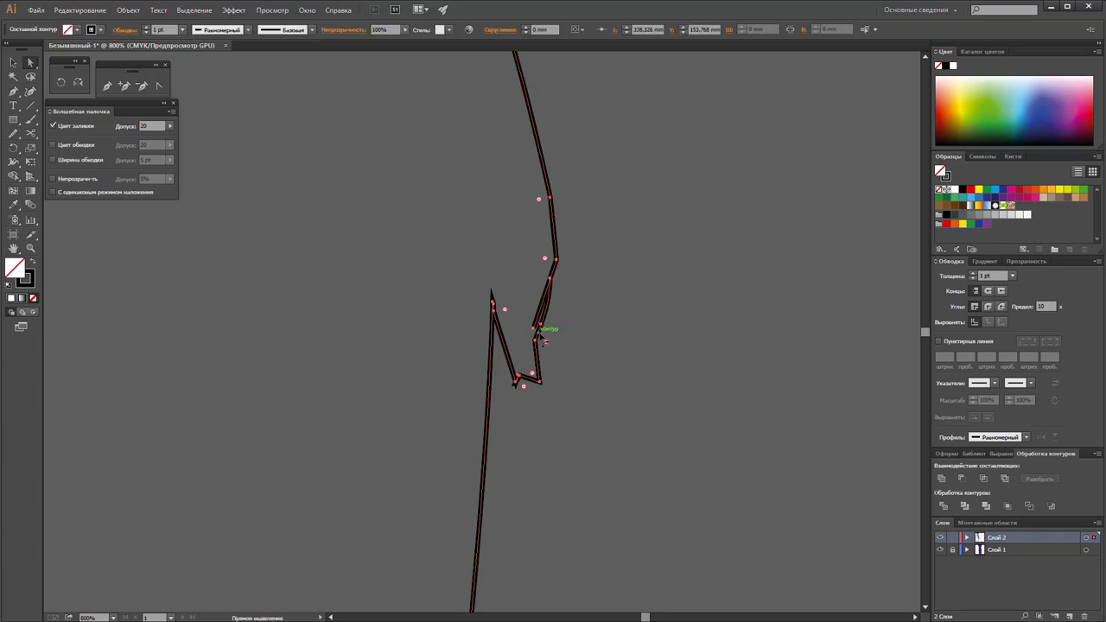
left_click(535, 331)
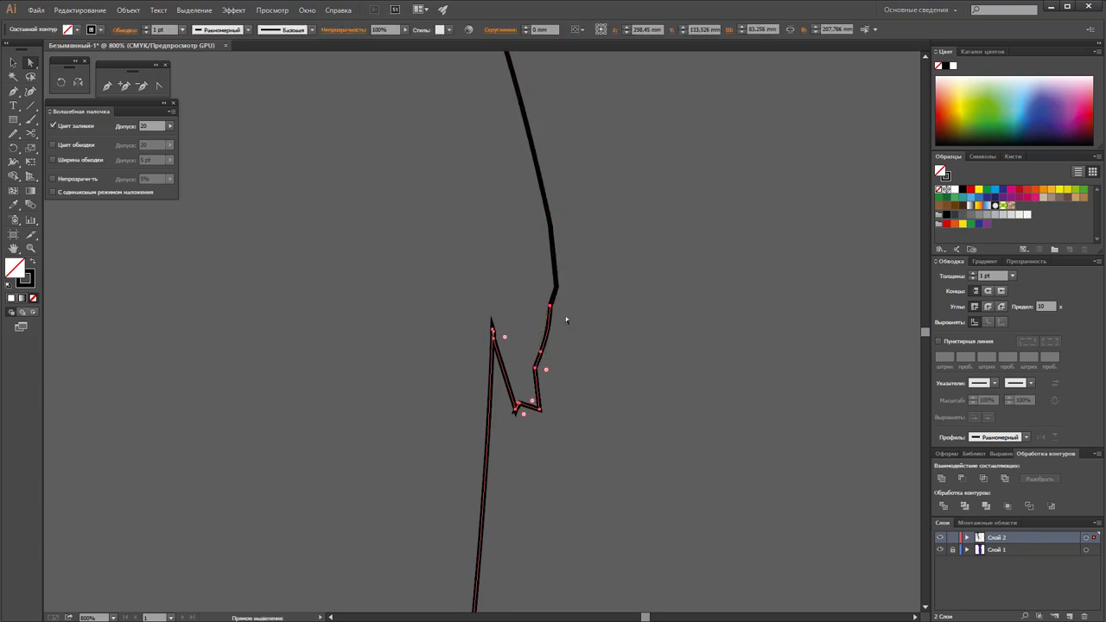
scroll(565, 315, "up", 5)
scroll(603, 322, "up", 3)
scroll(622, 327, "up", 3)
scroll(639, 329, "up", 3)
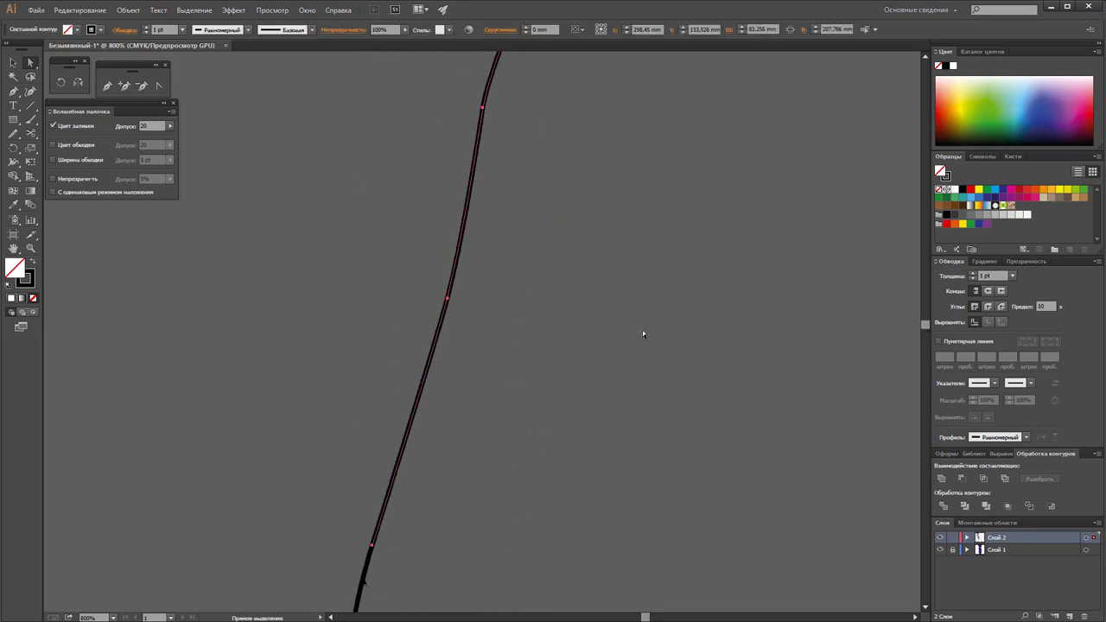
scroll(644, 331, "up", 3)
scroll(648, 337, "up", 1)
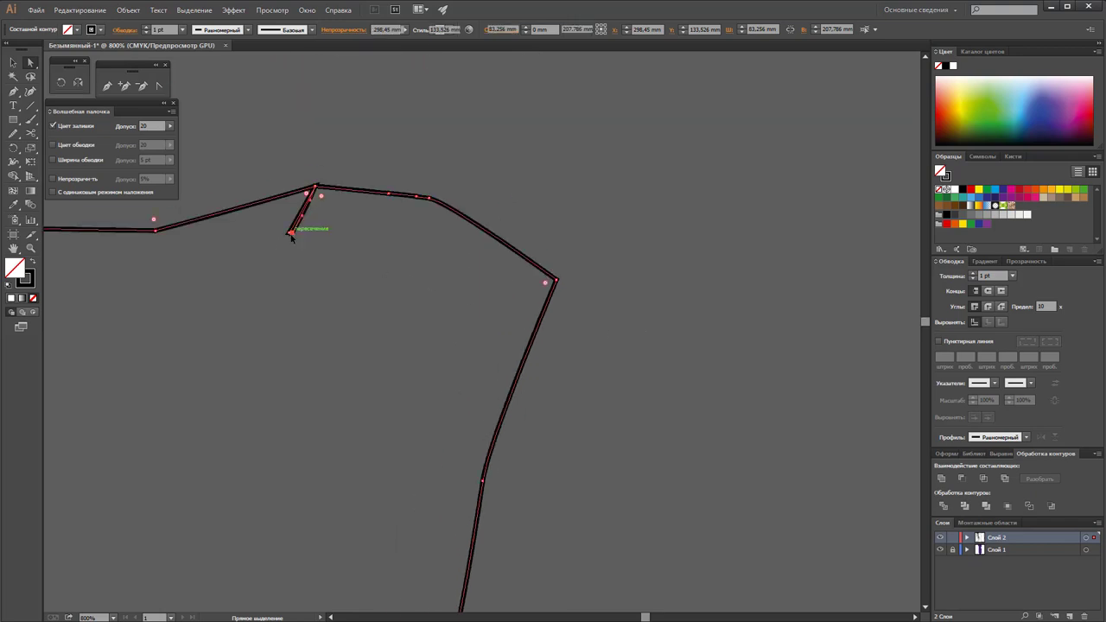
key("Delete")
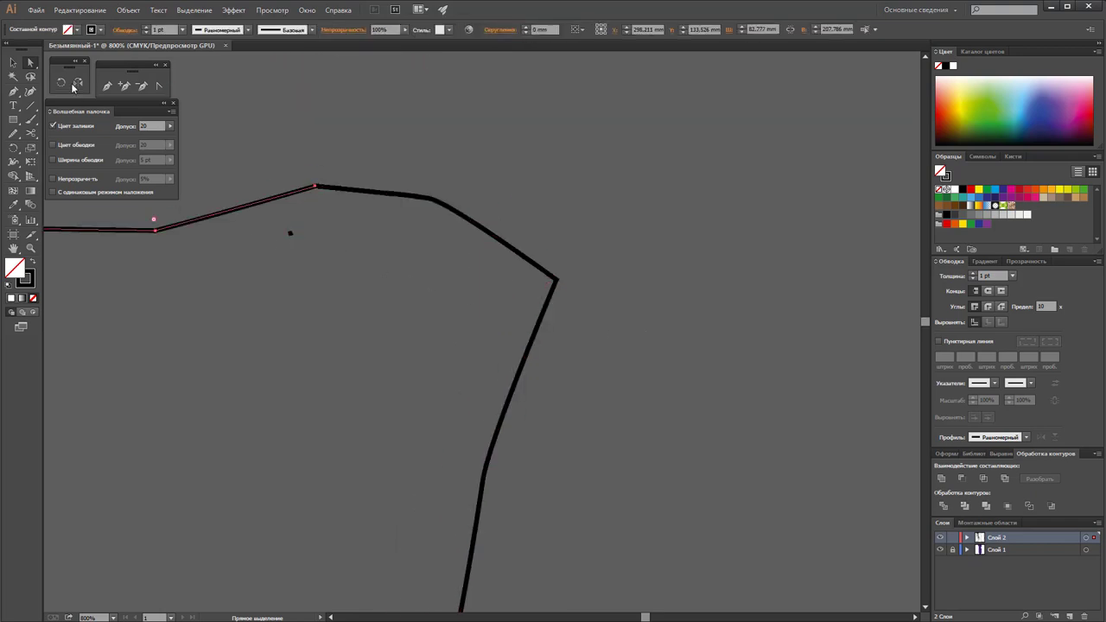
key("v")
left_click(288, 229)
Delete the leftover stray dot and zoom out to show the photo and sketches
key("z")
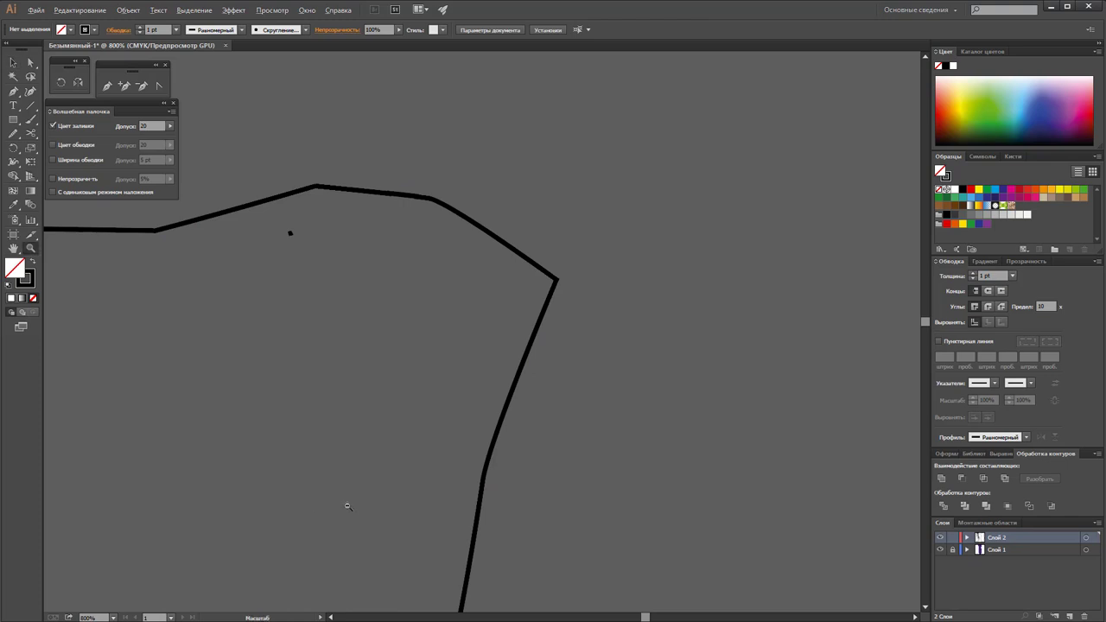
left_click(353, 479, "alt")
left_click(30, 62)
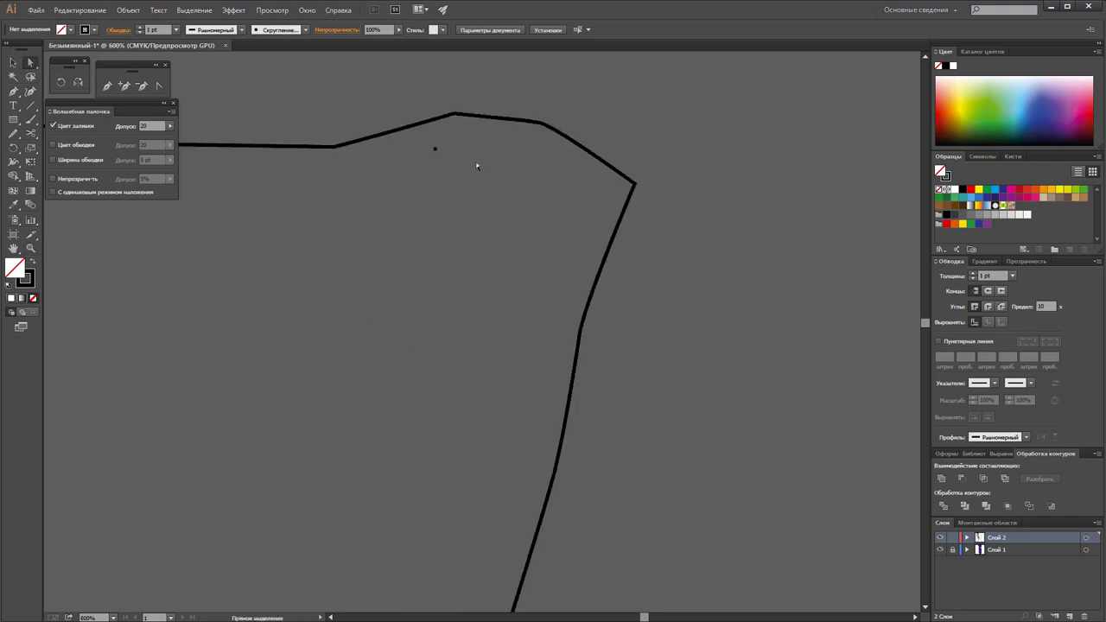
left_click_drag(424, 144, 424, 145)
key("Delete")
left_click(13, 62)
key("z")
left_click(351, 279, "alt")
left_click(366, 394, "alt")
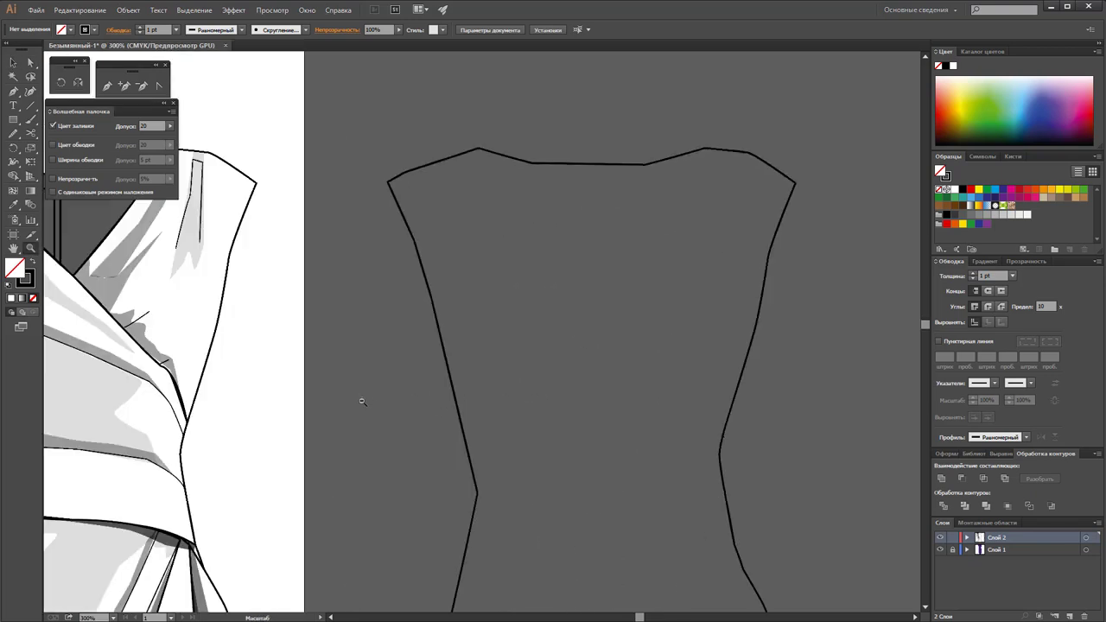
left_click(421, 412, "alt")
Give the silhouette outline a 3 pt stroke
left_click(558, 378, "alt")
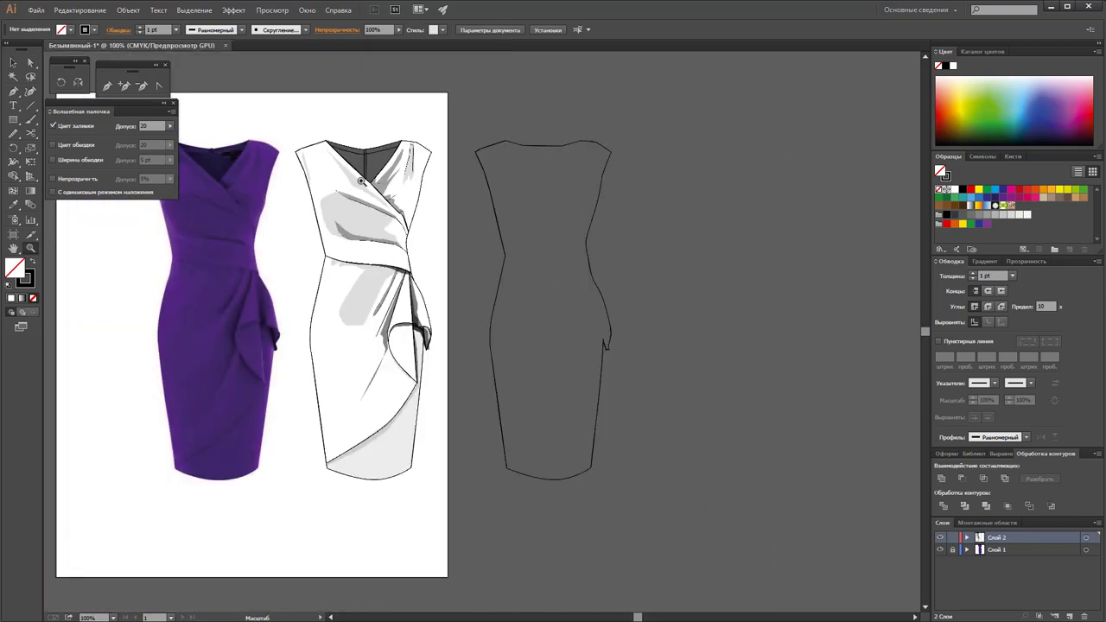
left_click(13, 62)
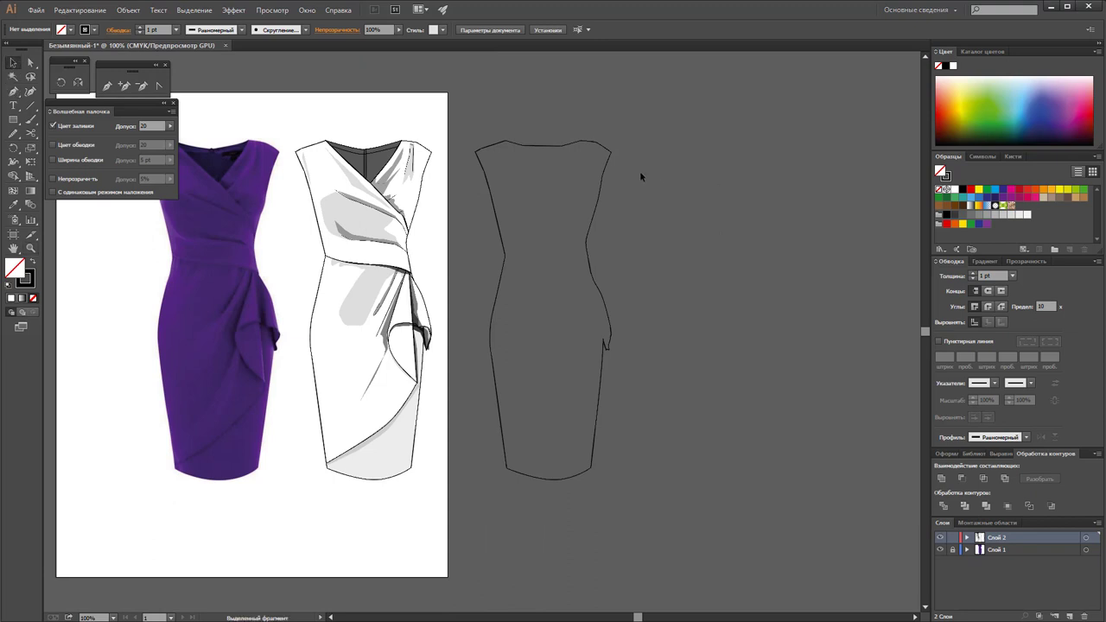
left_click(603, 179)
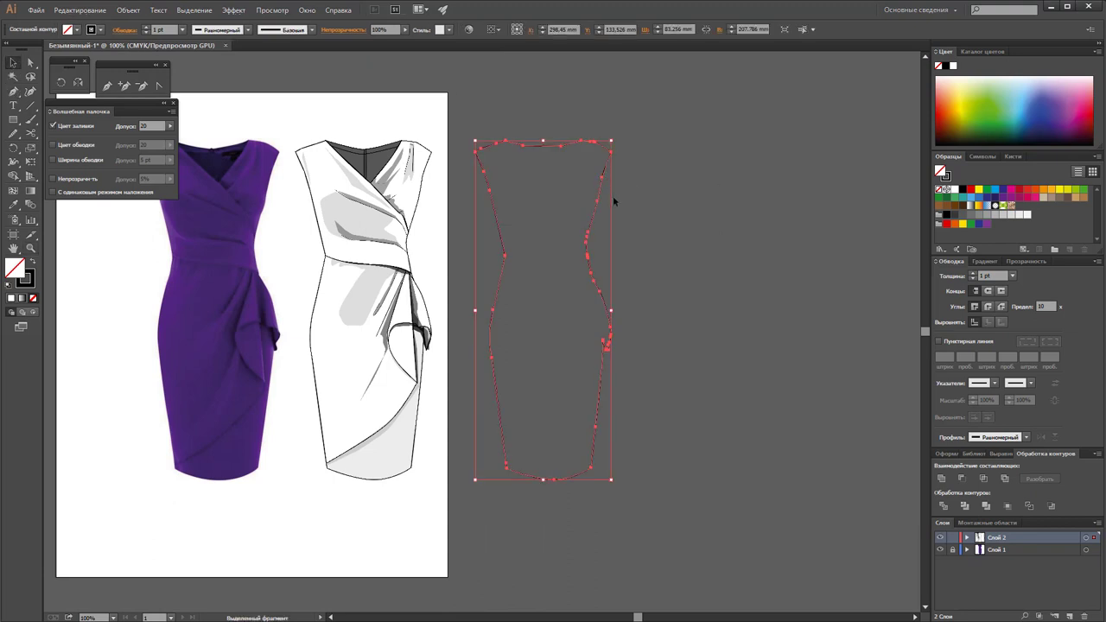
right_click(613, 196)
left_click(652, 152)
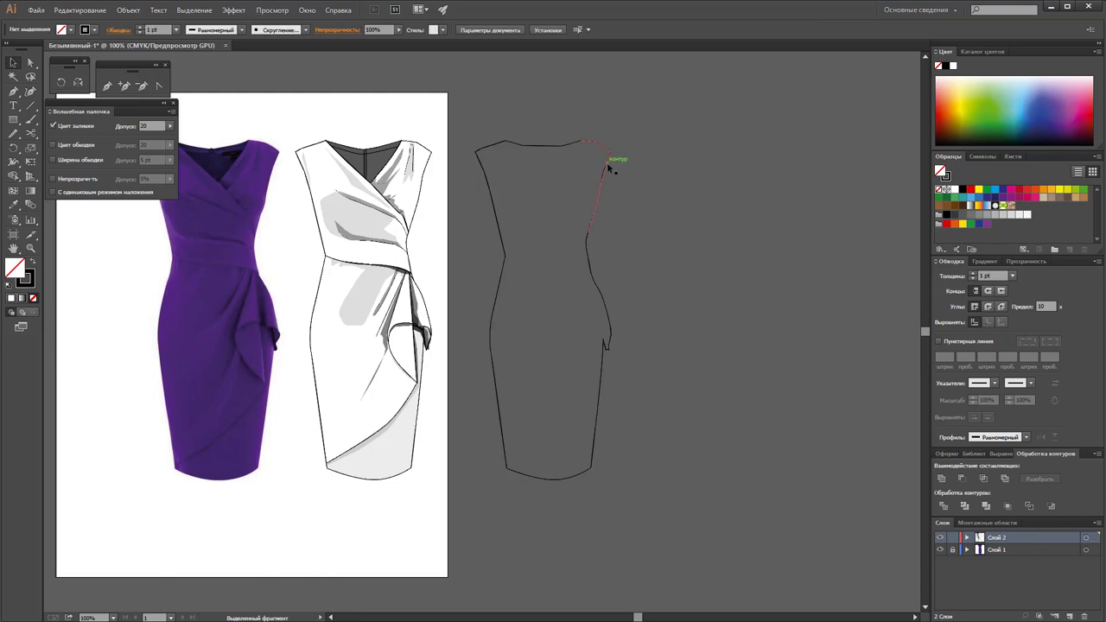
left_click(540, 145)
left_click(182, 30)
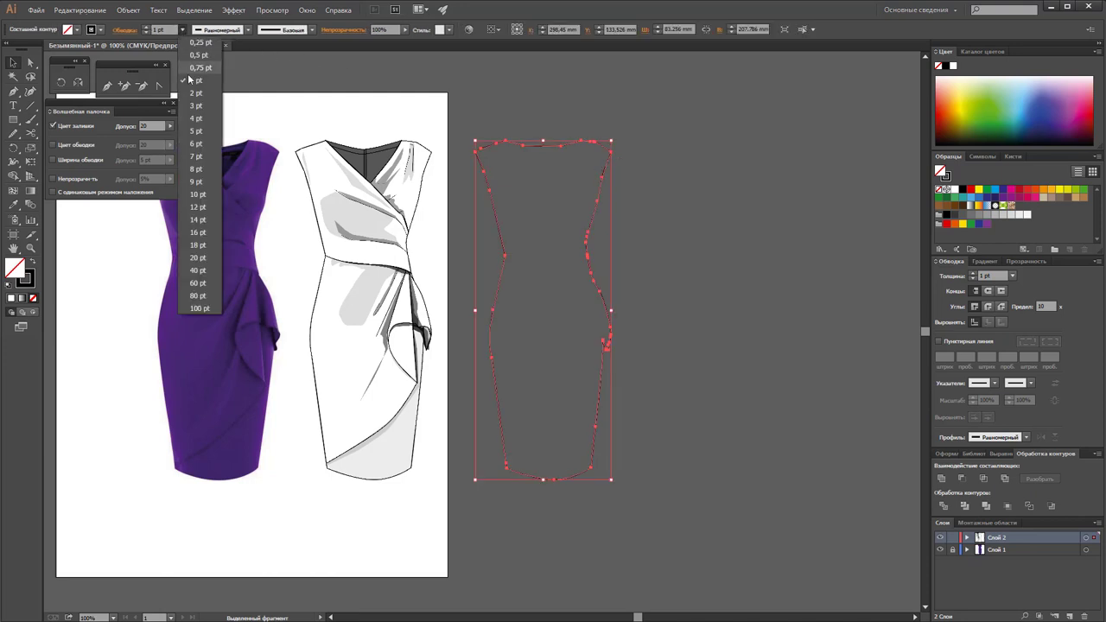
left_click(196, 102)
left_click(640, 182)
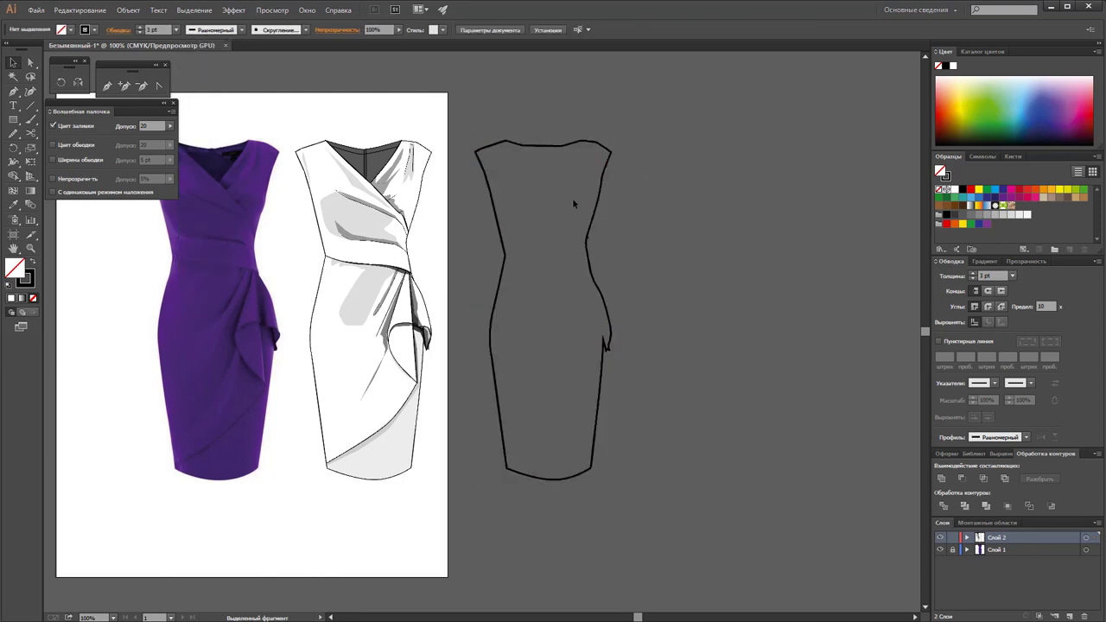
Move the outline on top of the flat sketch and reduce its stroke to 2 pt
left_click_drag(602, 198, 422, 211)
left_click(477, 226)
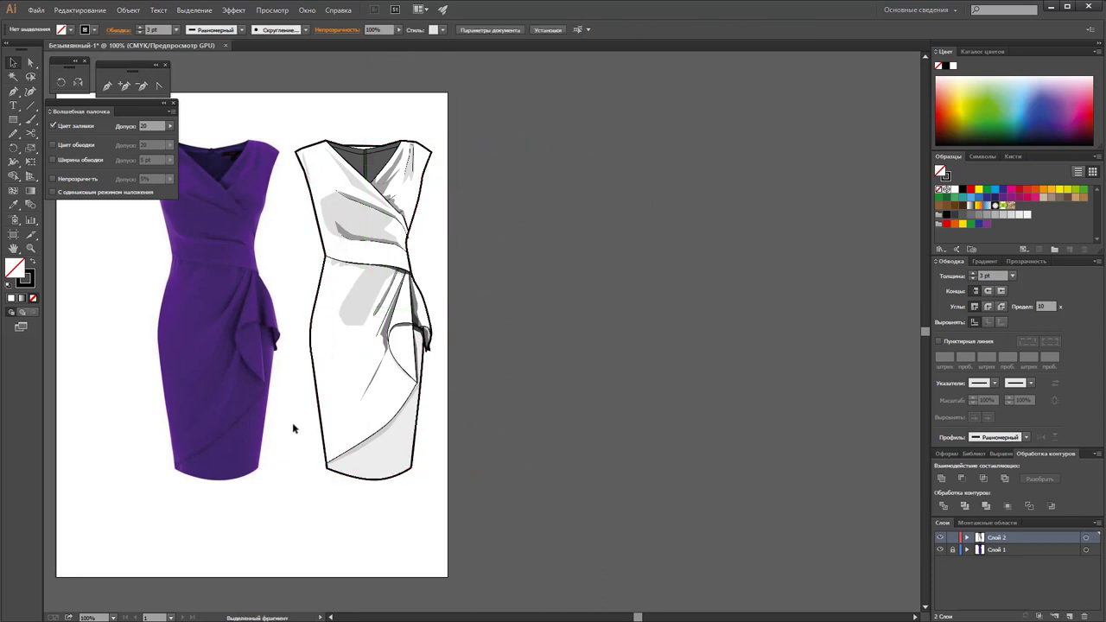
left_click(313, 328)
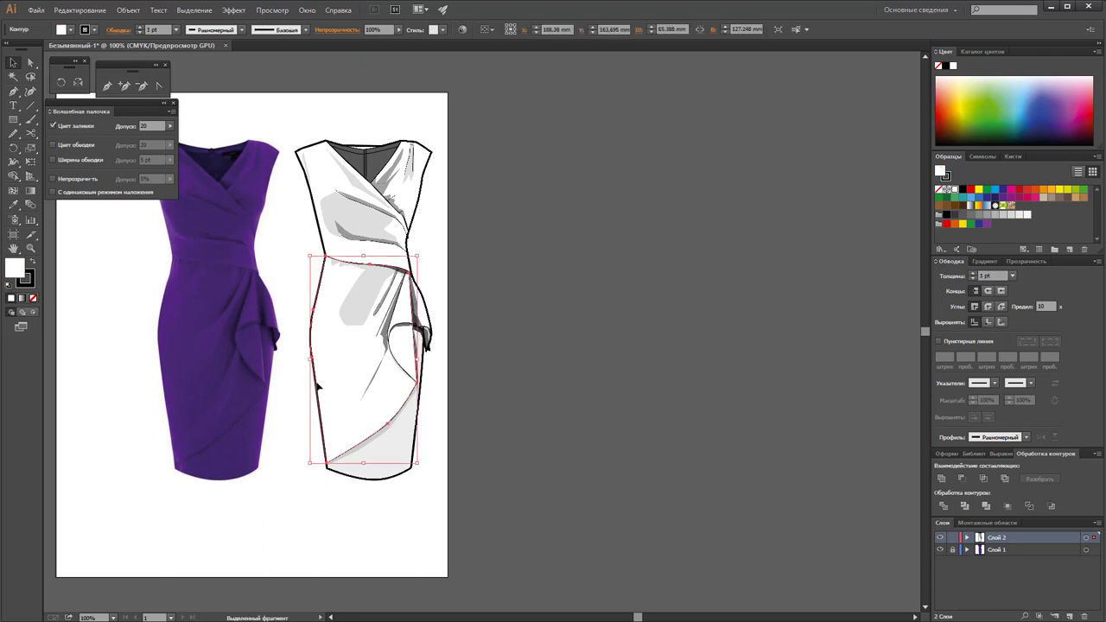
left_click(320, 229)
left_click(182, 29)
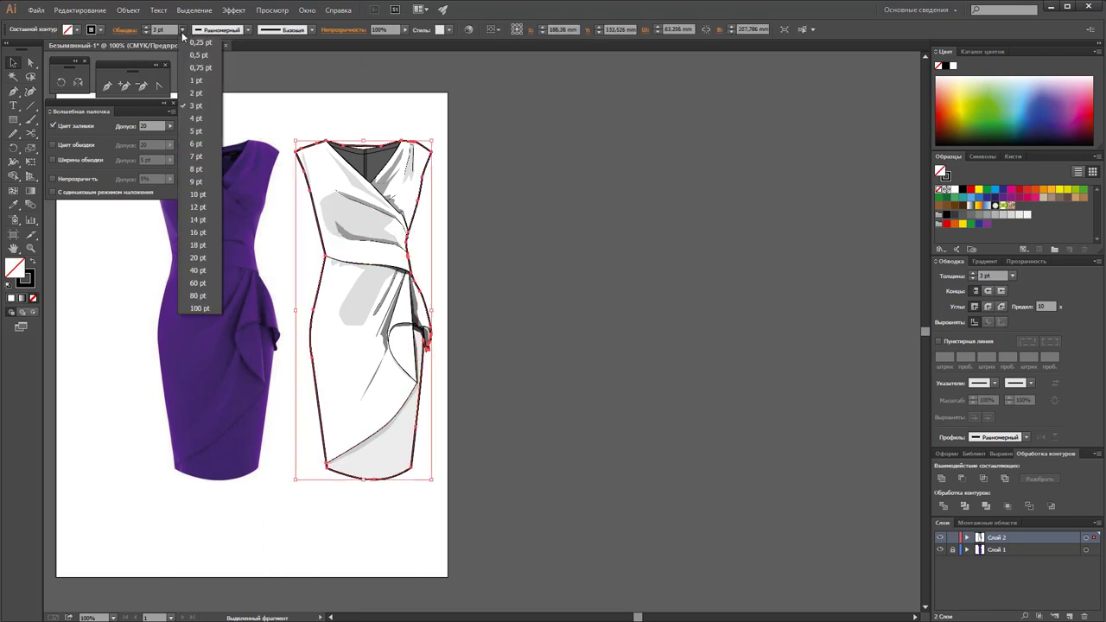
left_click(195, 92)
left_click(576, 168)
scroll(579, 267, "up", 1)
scroll(588, 329, "up", 1)
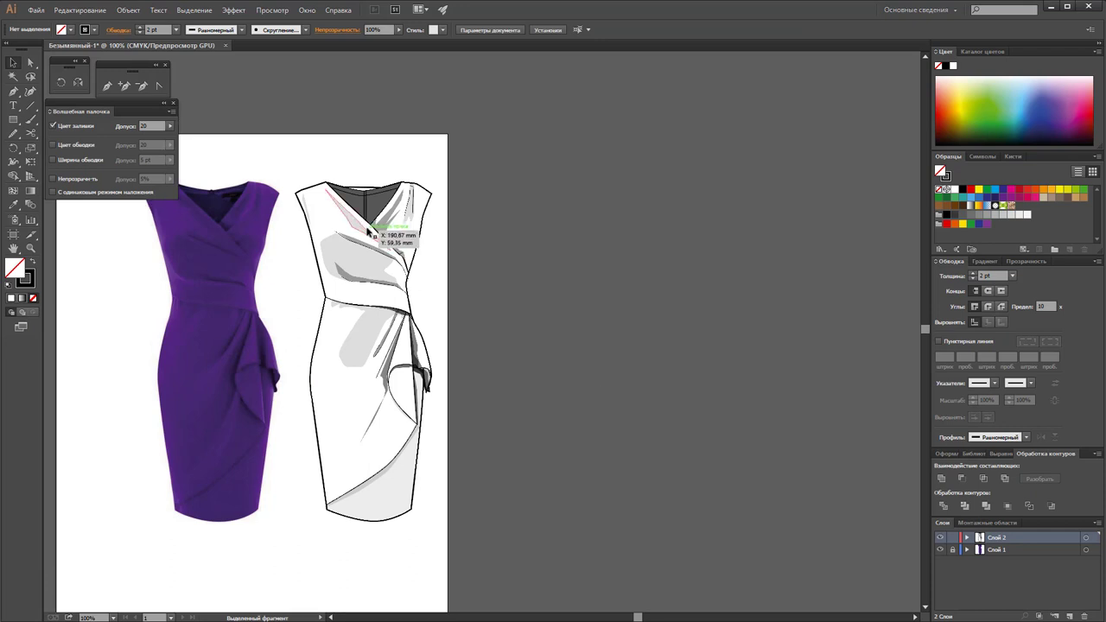
left_click(406, 259)
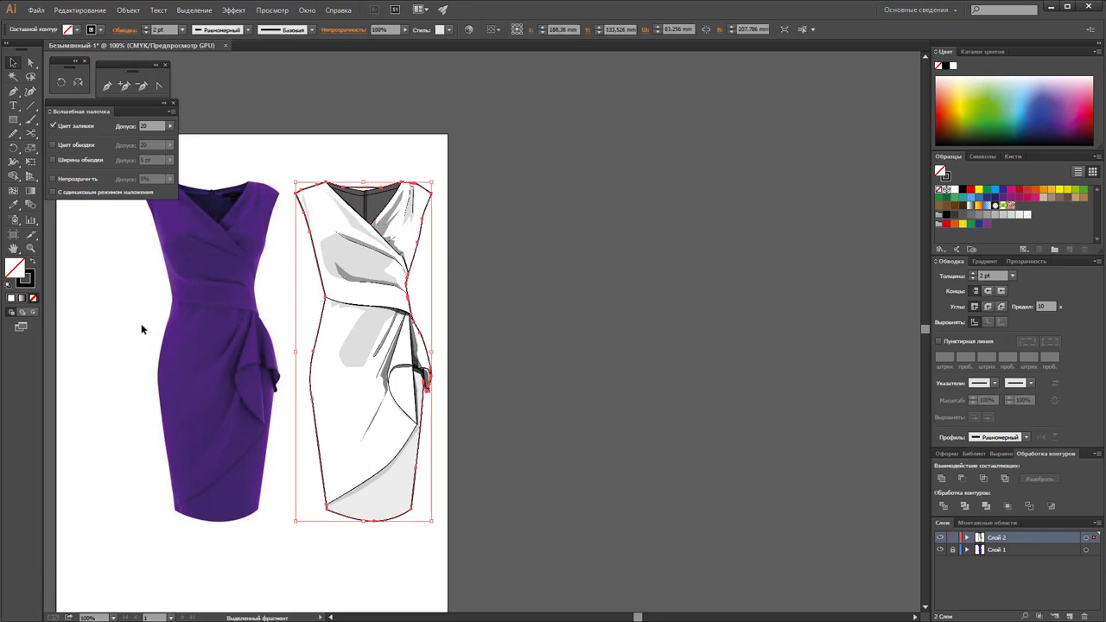
left_click(30, 248)
Zoom in and add an anchor point at the centre of the neckline
left_click(401, 224)
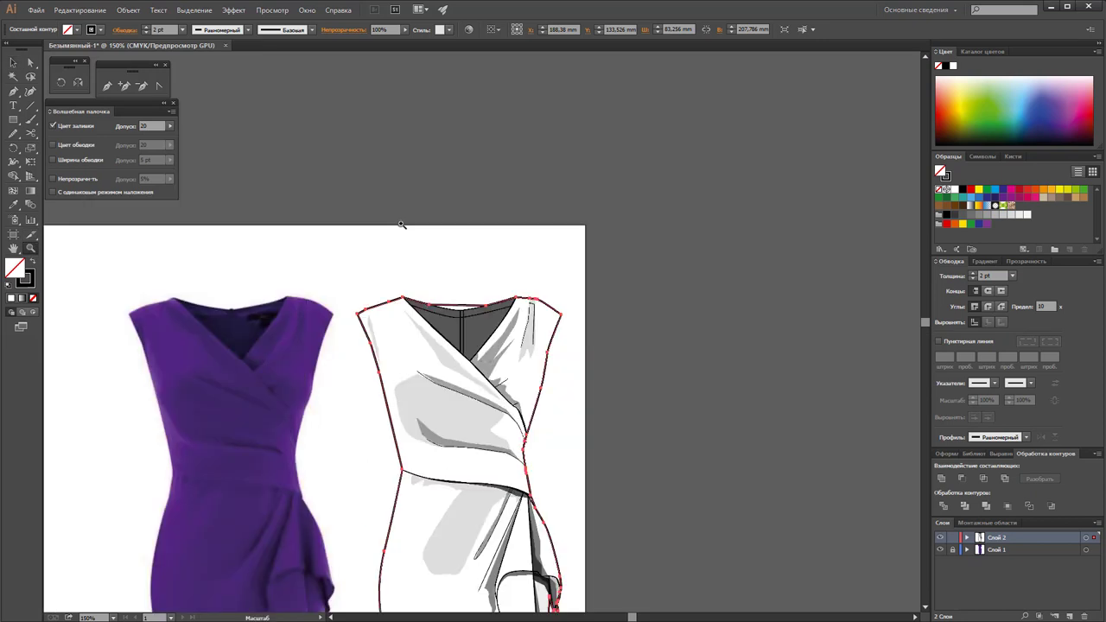
left_click(471, 333)
left_click(486, 314)
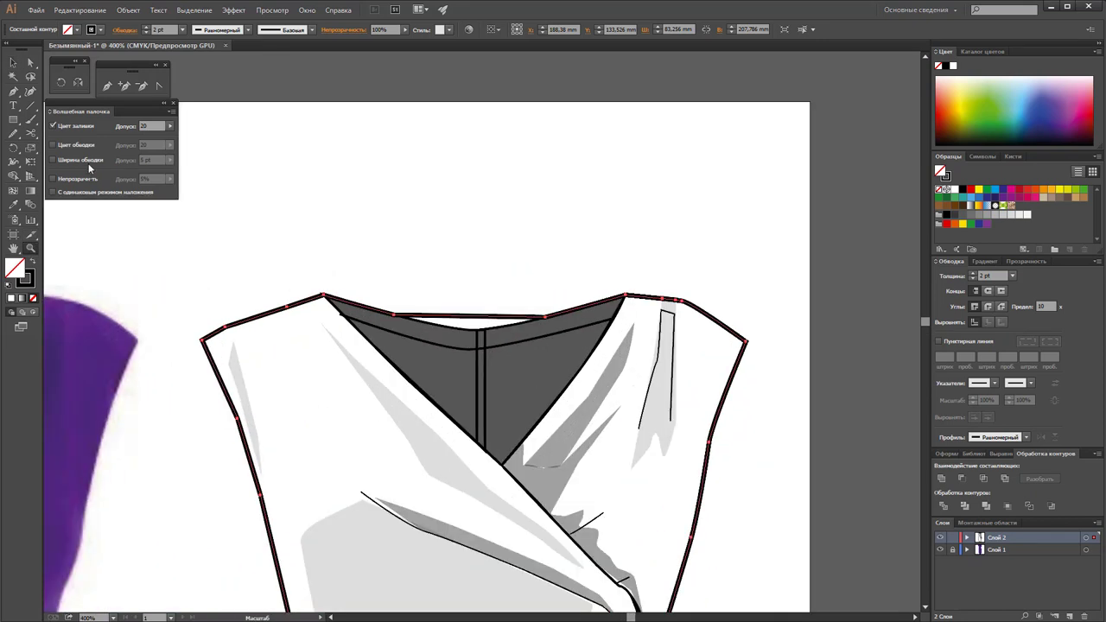
left_click(123, 86)
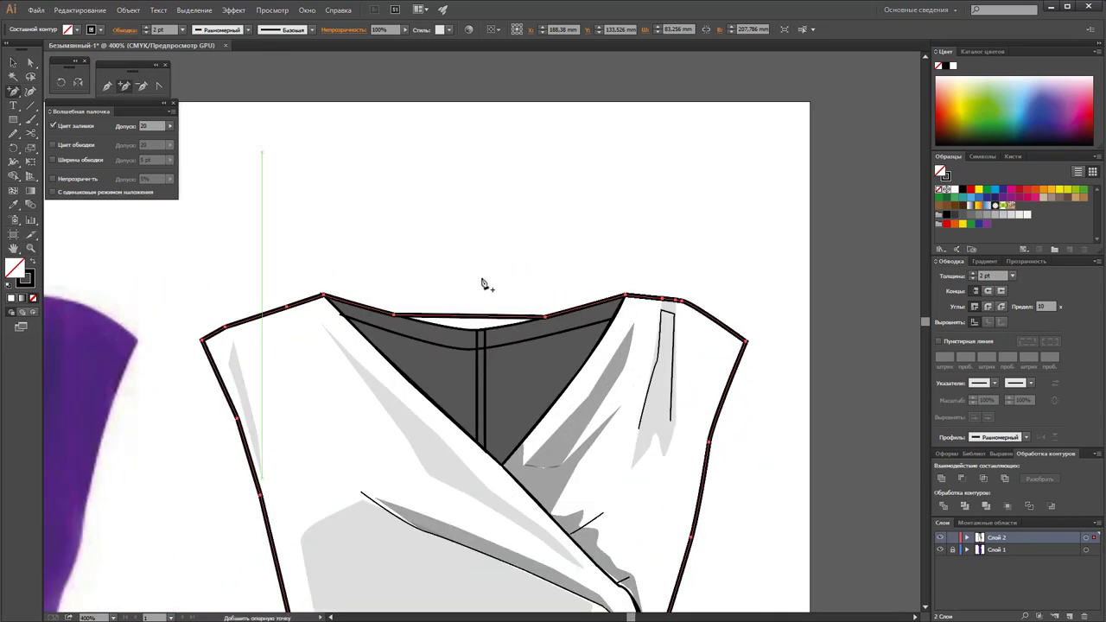
left_click(477, 321)
left_click(668, 337)
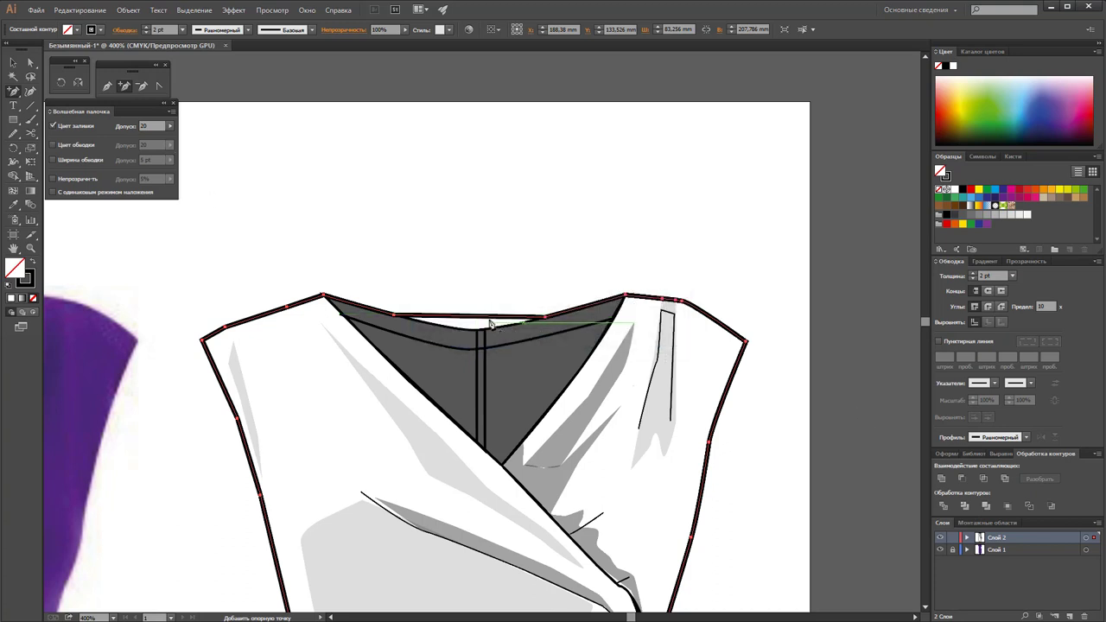
left_click(482, 321)
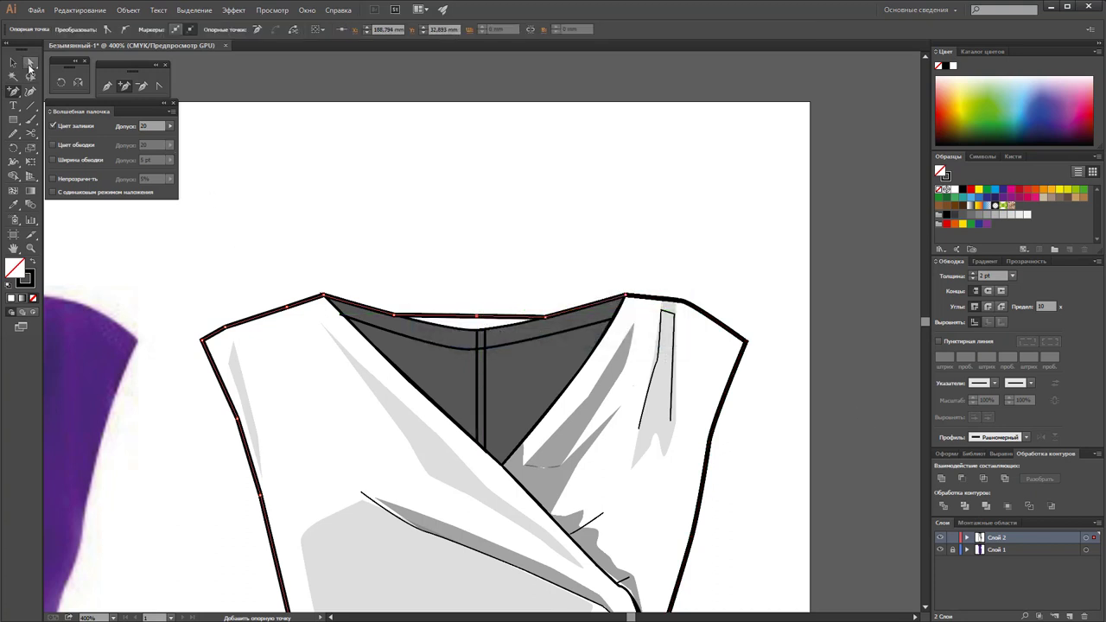
Drag the new neckline centre point down about 2 mm, then zoom back out
left_click(30, 63)
left_click(474, 320)
left_click_drag(476, 322, 477, 330)
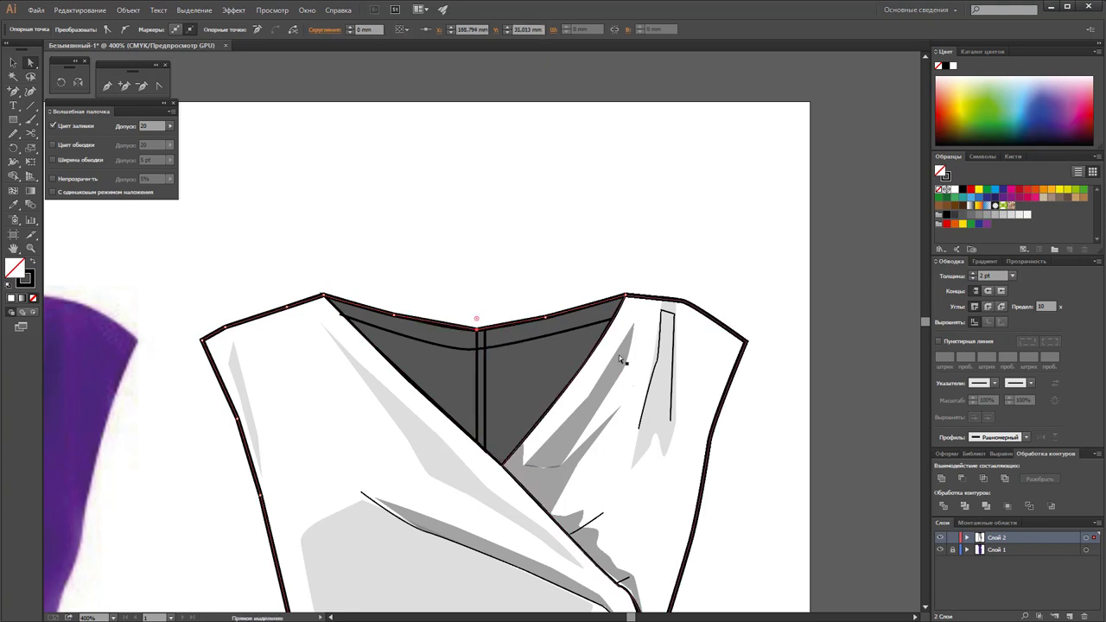
left_click(417, 245)
scroll(533, 286, "down", 2)
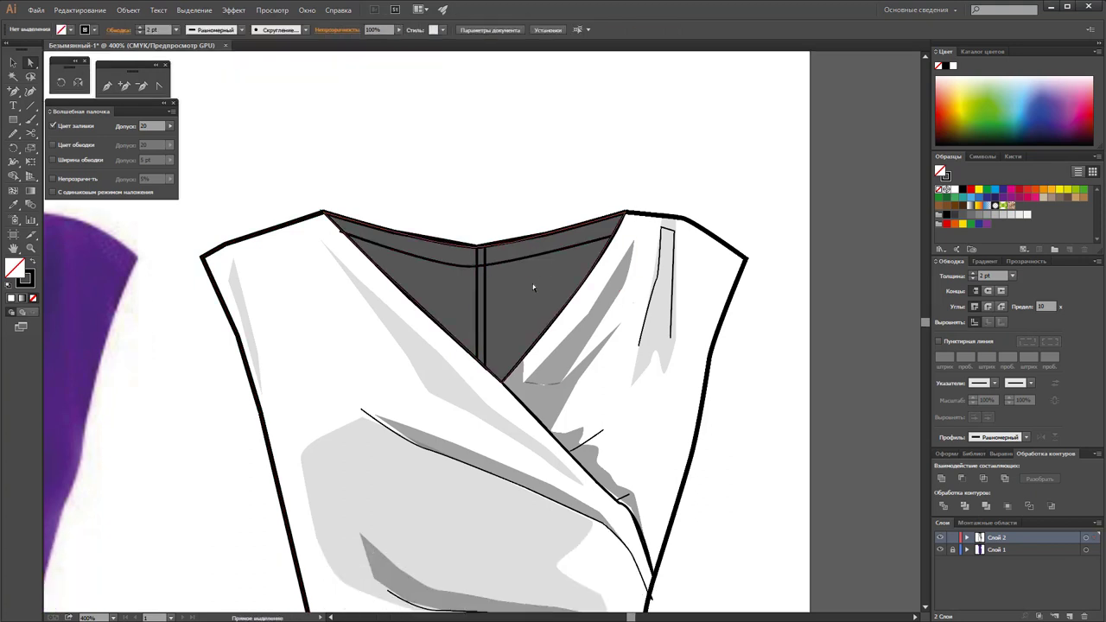
scroll(533, 286, "down", 1)
key("z")
left_click(527, 475, "alt")
Marquee every path of the front flat sketch and group them via the context menu
left_click(415, 402, "alt")
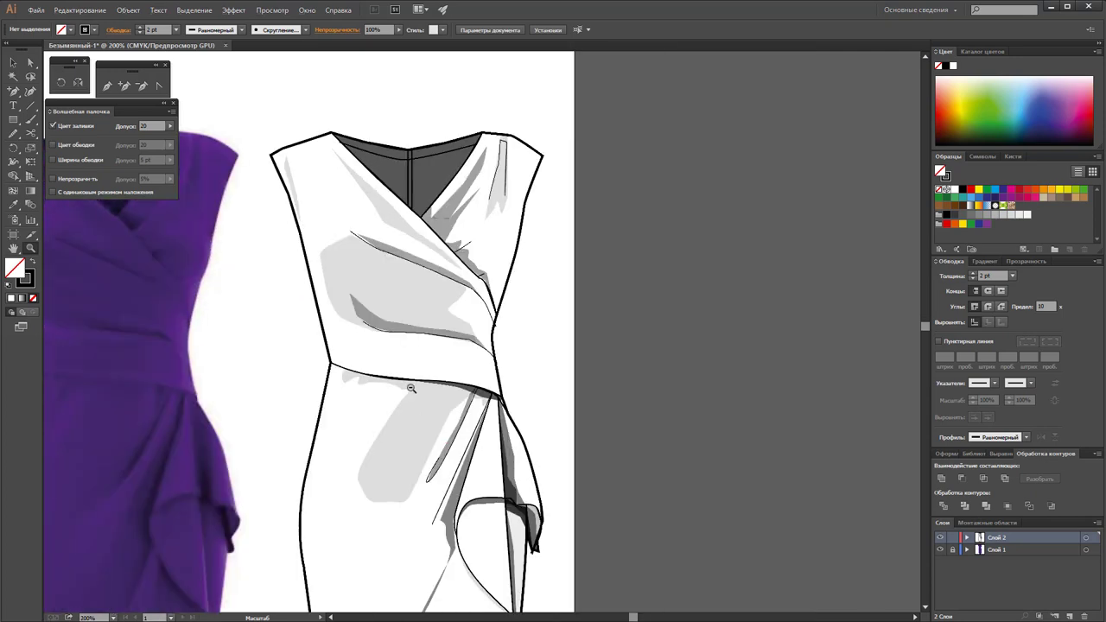
left_click(467, 462, "alt")
left_click(486, 445, "alt")
scroll(483, 443, "up", 1)
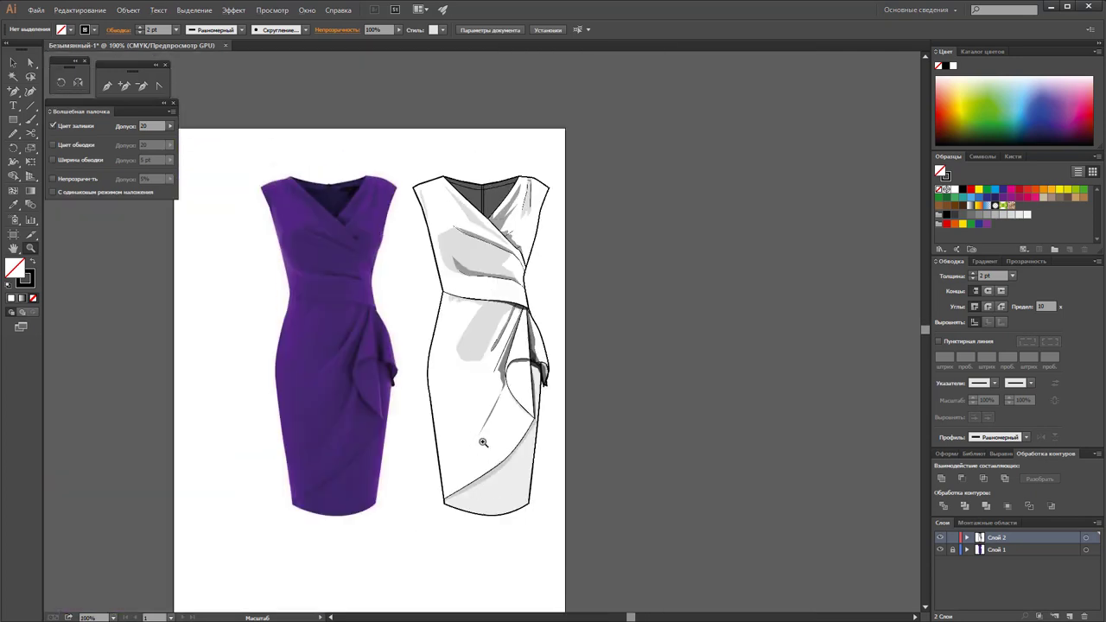
left_click(13, 62)
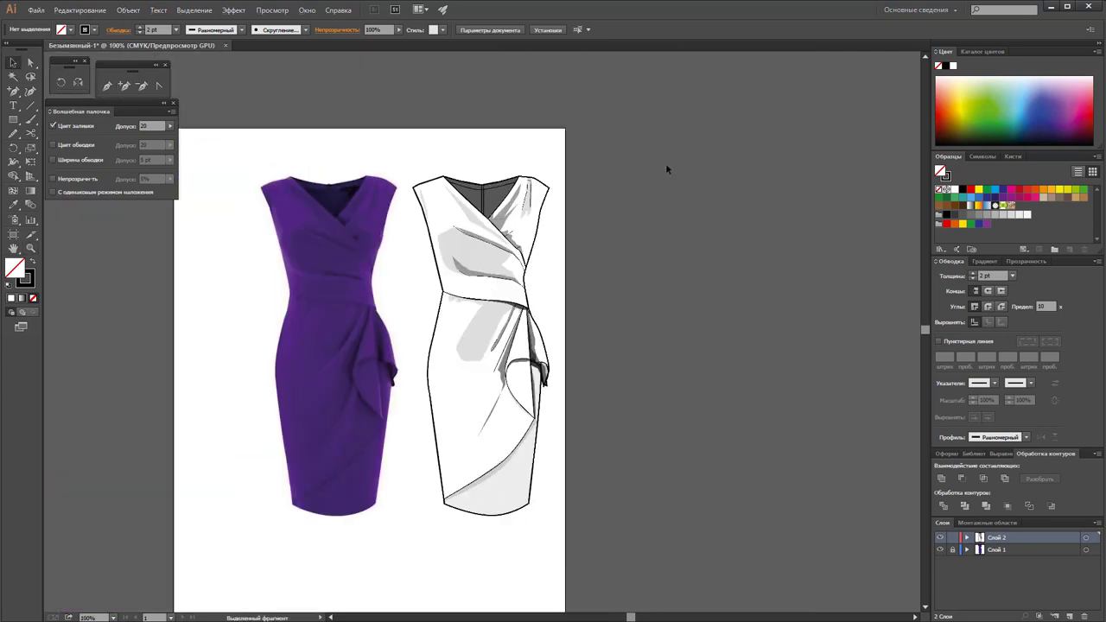
left_click_drag(603, 150, 411, 566)
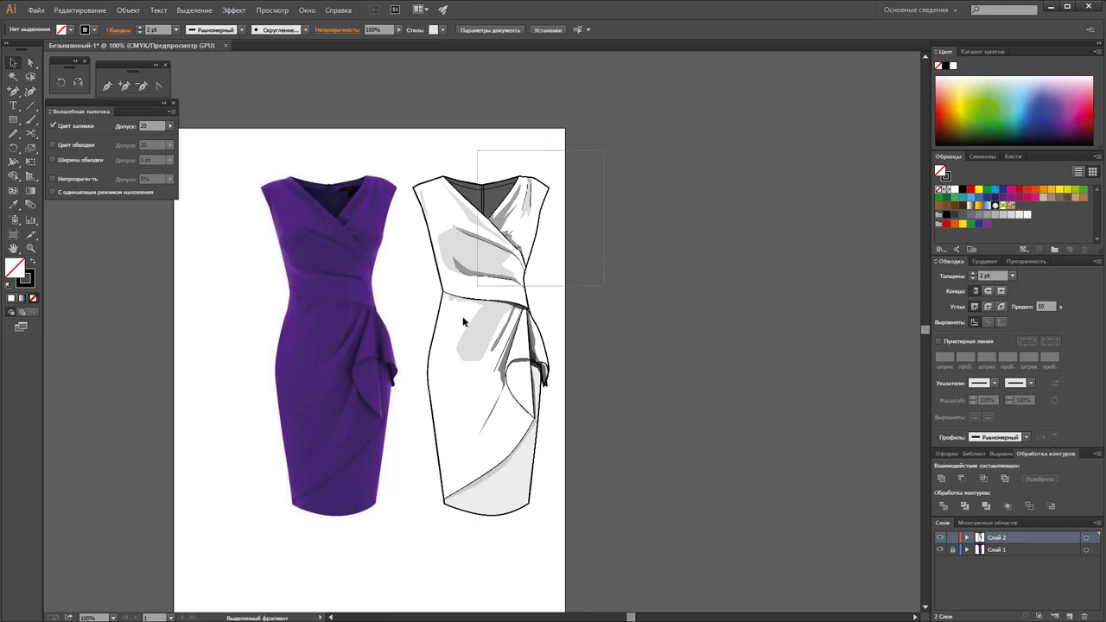
right_click(501, 395)
left_click(612, 446)
left_click(546, 341)
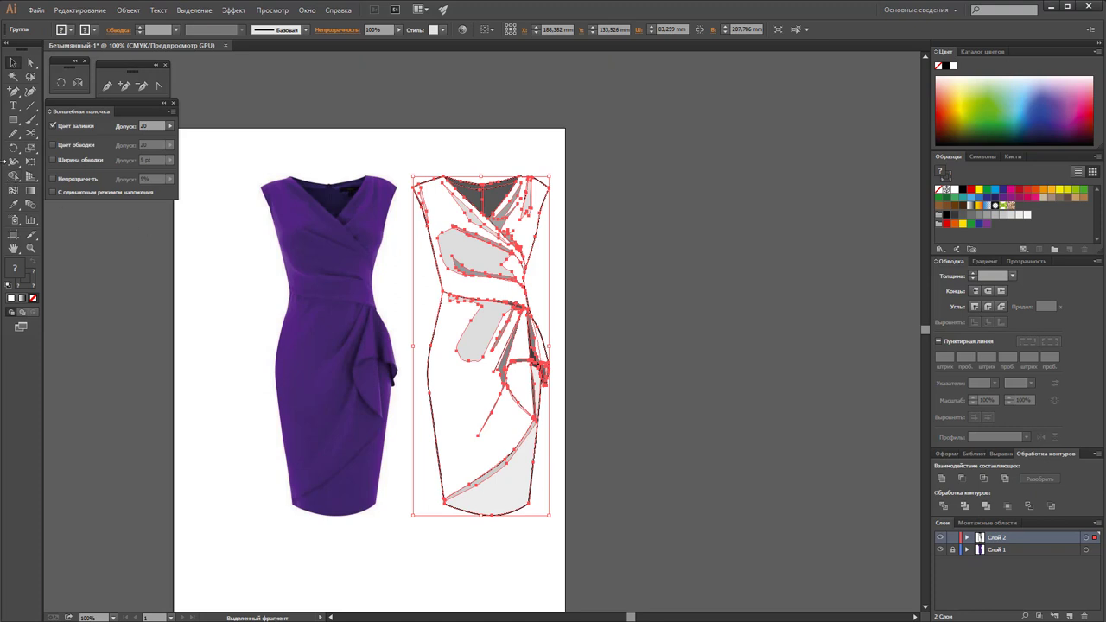
Place a mirrored copy of the sketch on the right and ungroup it
left_click(78, 82)
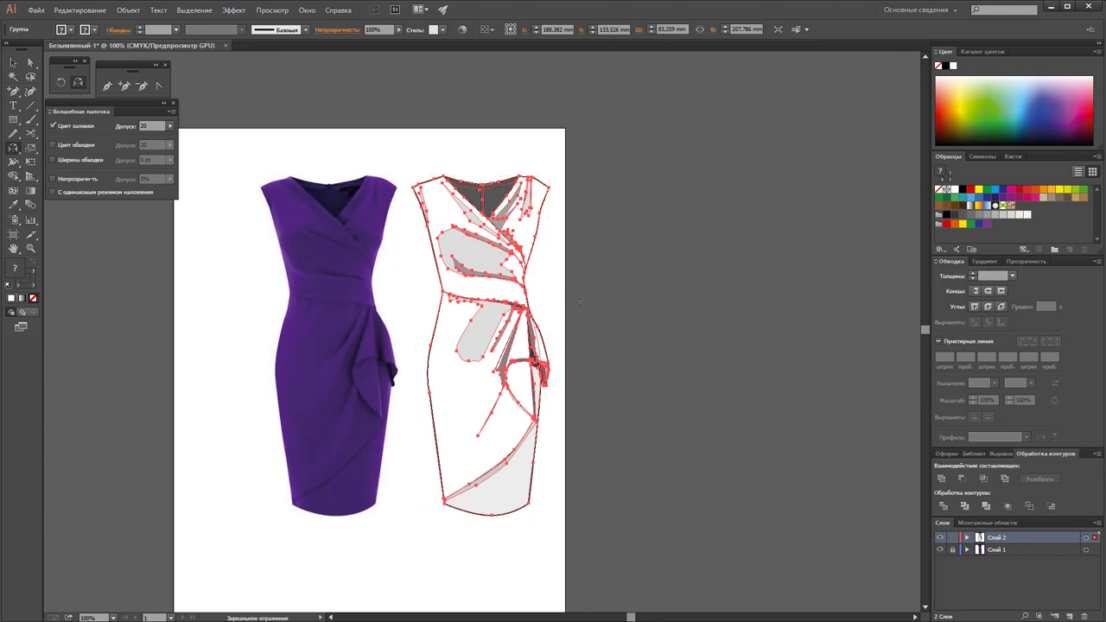
mouse_move(495, 313)
left_mouse_down()
mouse_move(735, 296)
mouse_move(749, 334)
left_mouse_up()
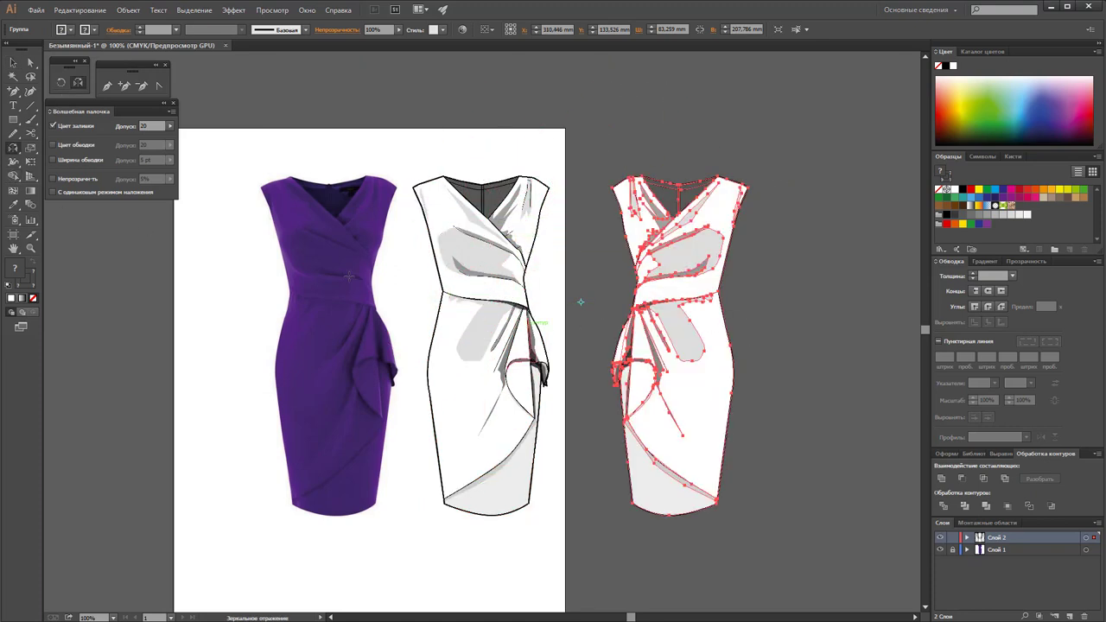
left_click(13, 62)
left_click(793, 309)
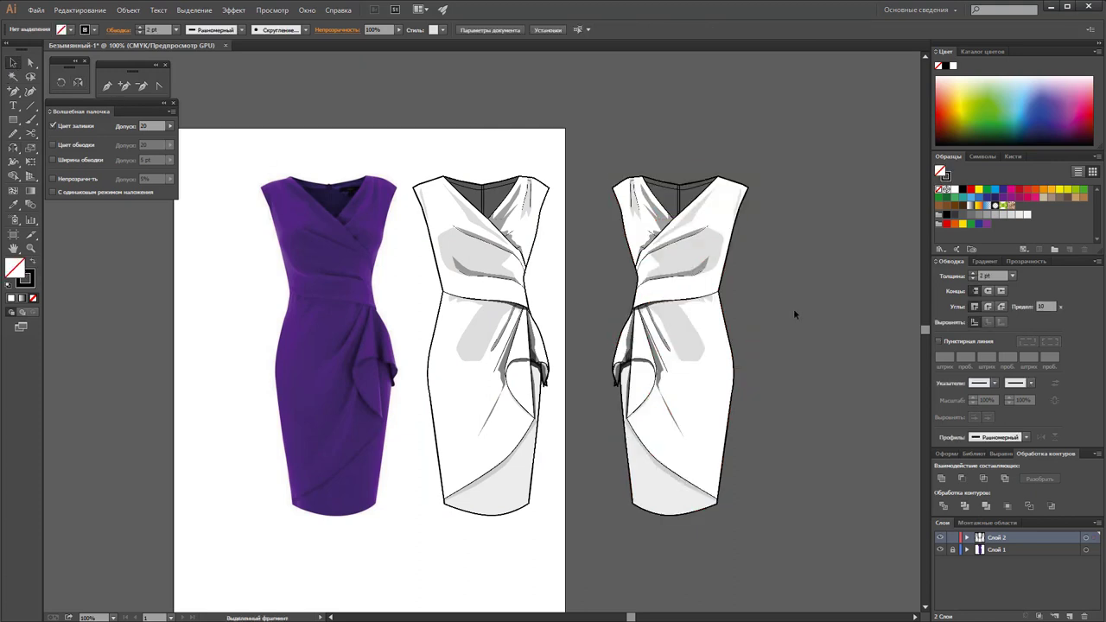
left_click(657, 363)
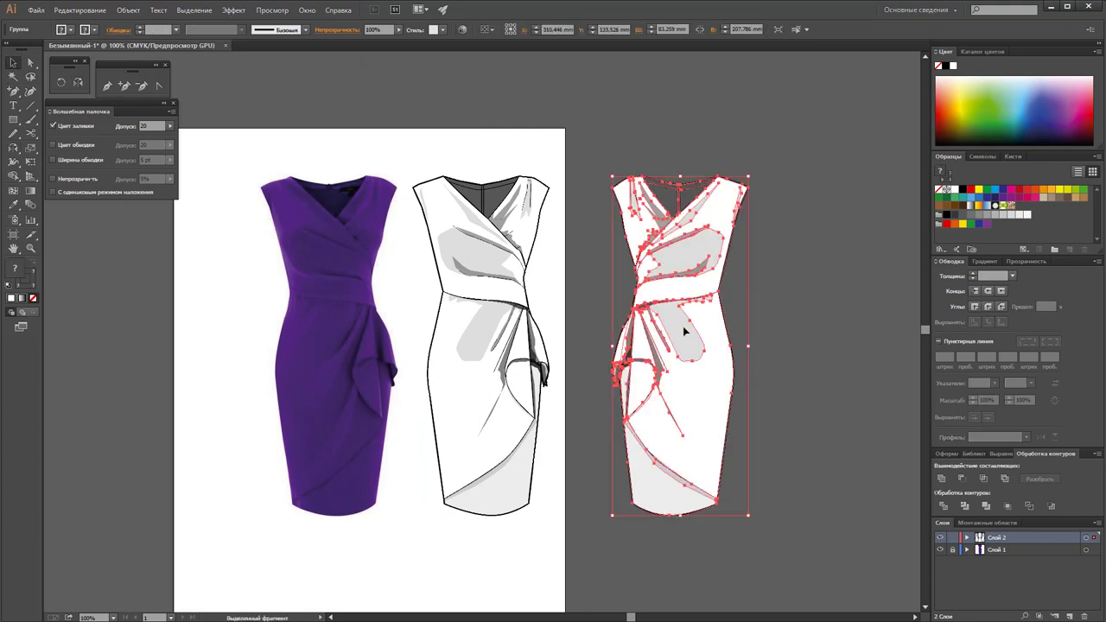
right_click(690, 335)
left_click(785, 389)
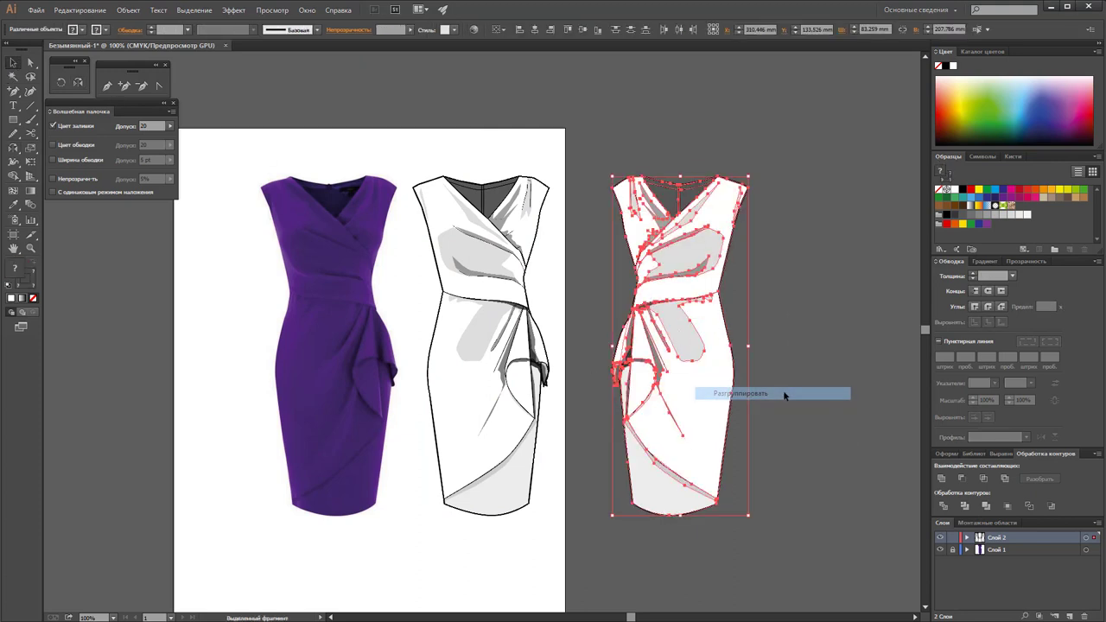
Widen the artboard's right edge past the third dress
left_click(13, 233)
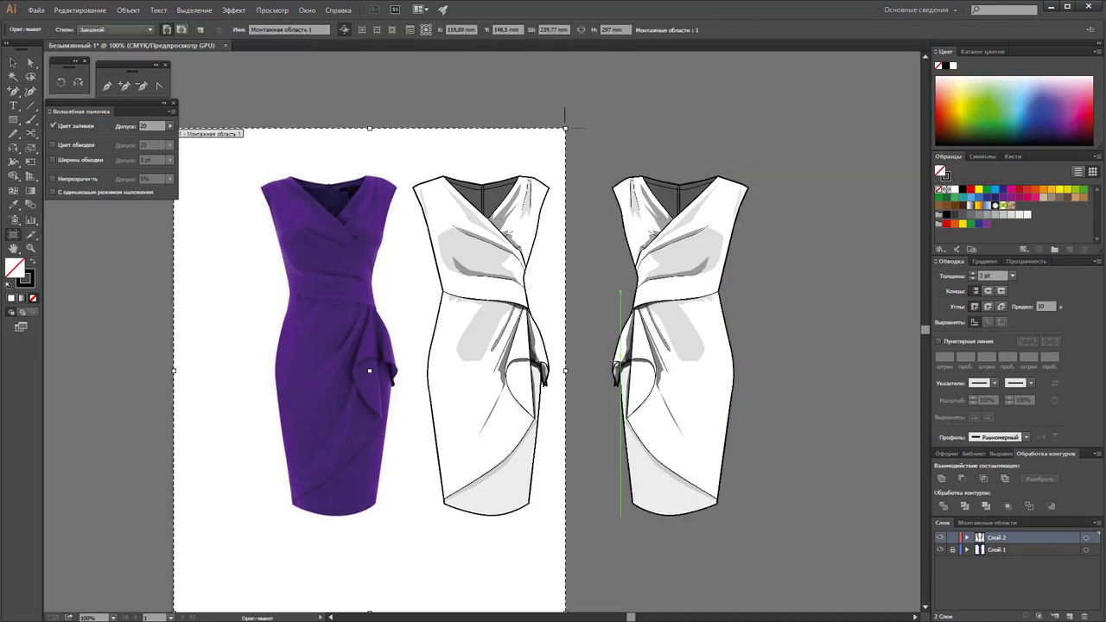
left_click_drag(570, 374, 667, 371)
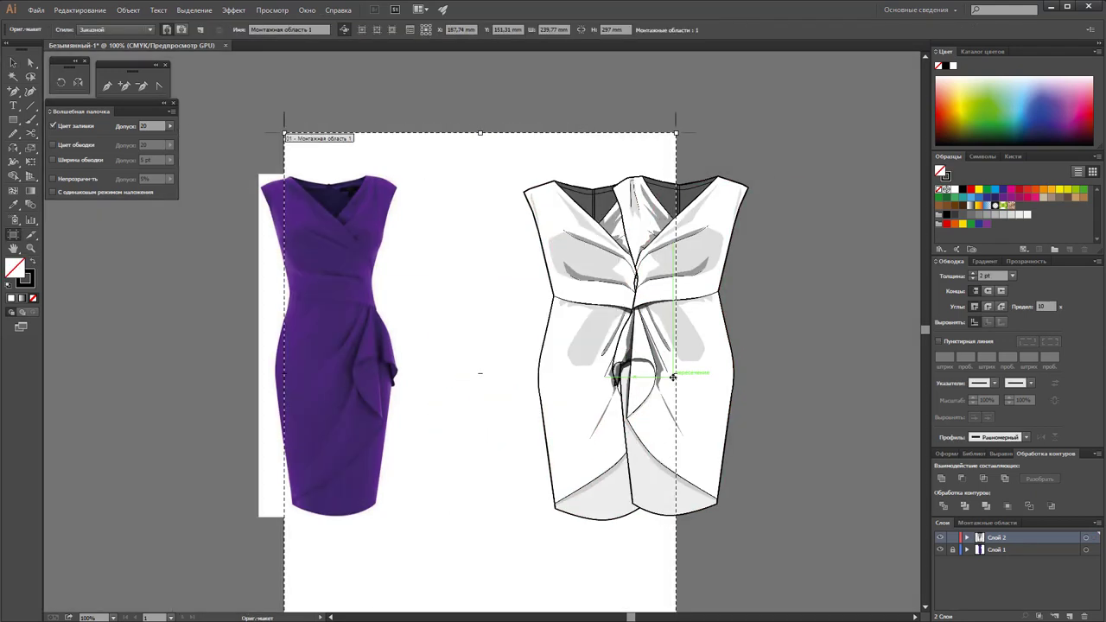
key("ctrl+z")
left_click_drag(566, 371, 769, 370)
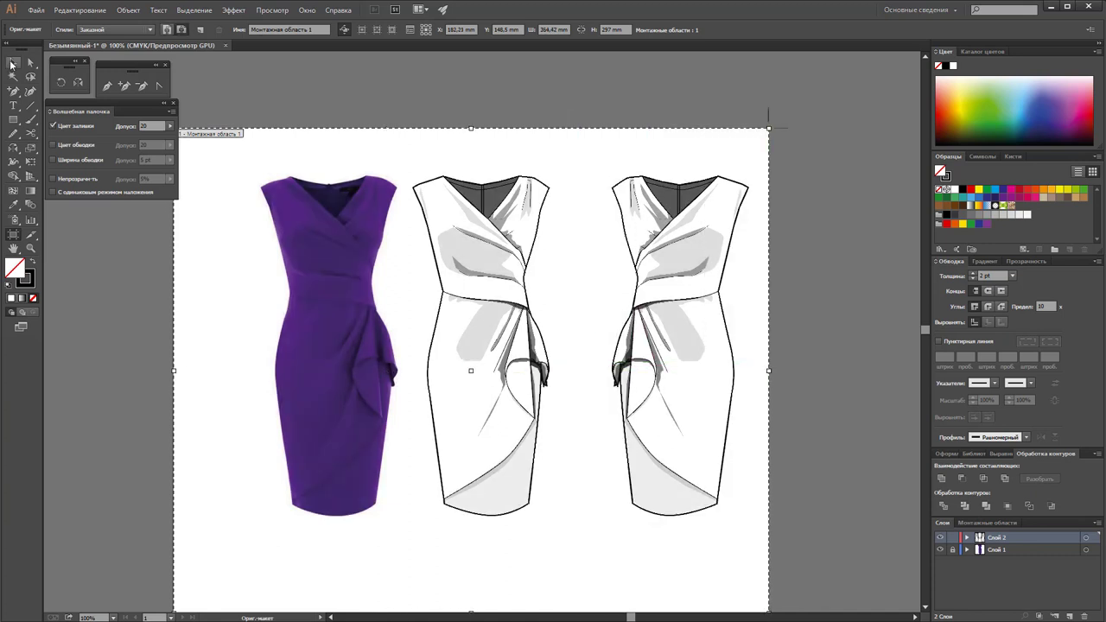
left_click(11, 63)
left_click(730, 214)
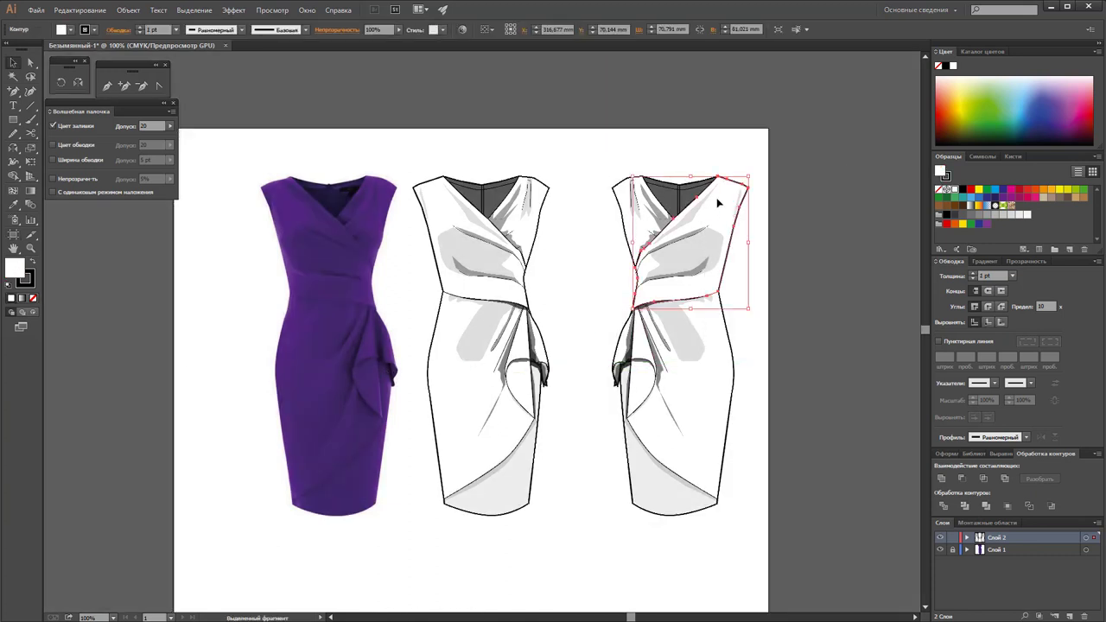
Unite the right dress's bodice shapes, ungroup the dress, and delete the dark bodice shading piece
left_click(639, 235, "shift")
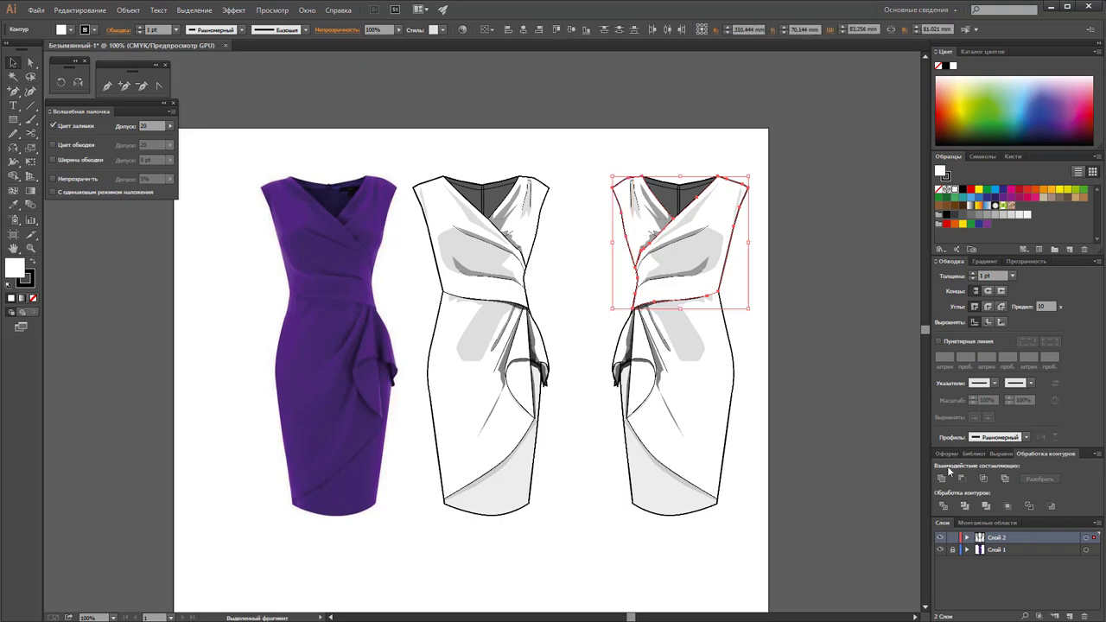
left_click(941, 478)
left_click(828, 343)
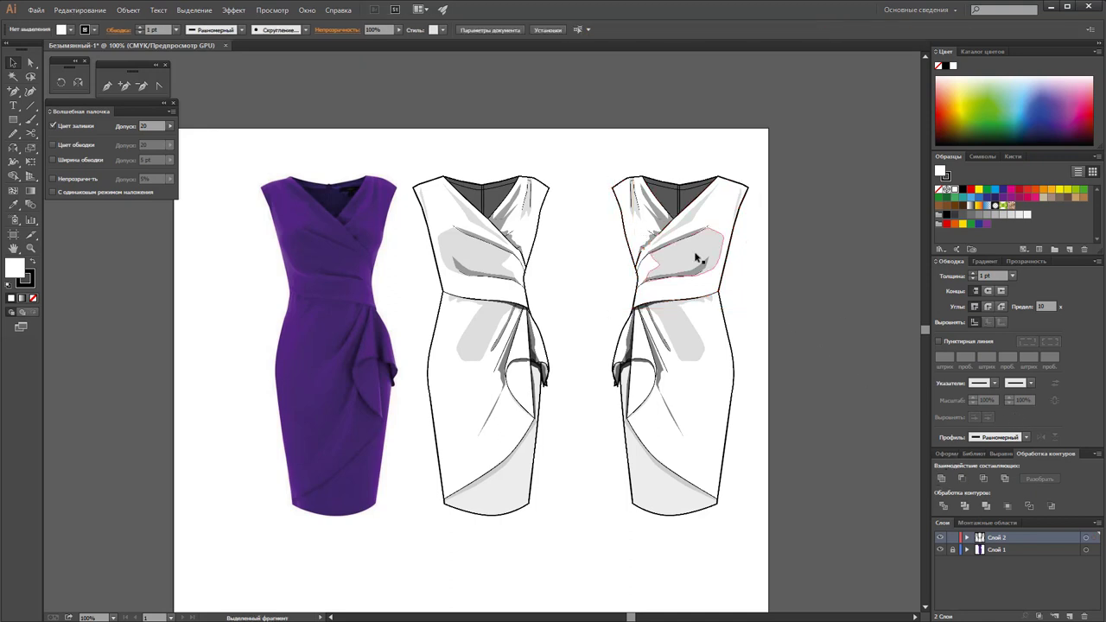
left_click(700, 254)
right_click(699, 251)
left_click(797, 317)
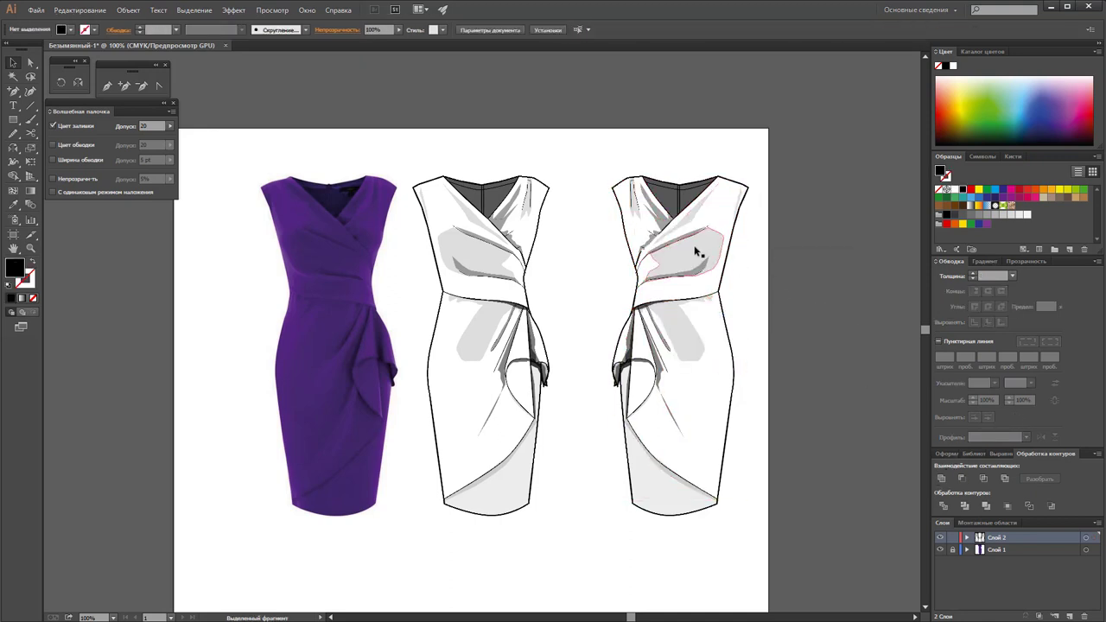
left_click_drag(709, 247, 821, 275)
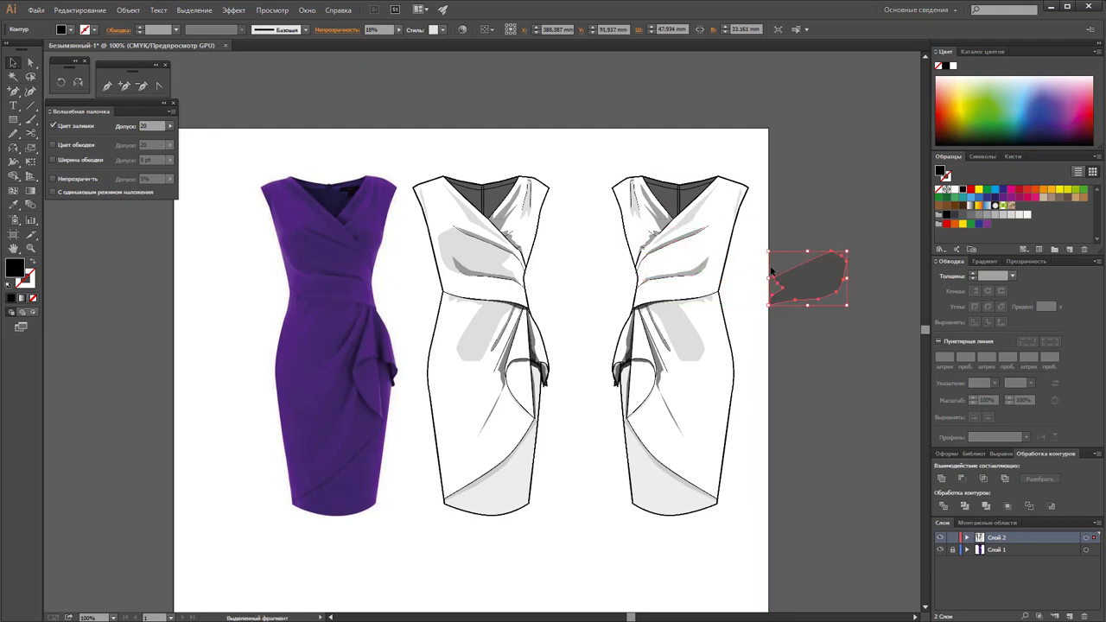
key("Delete")
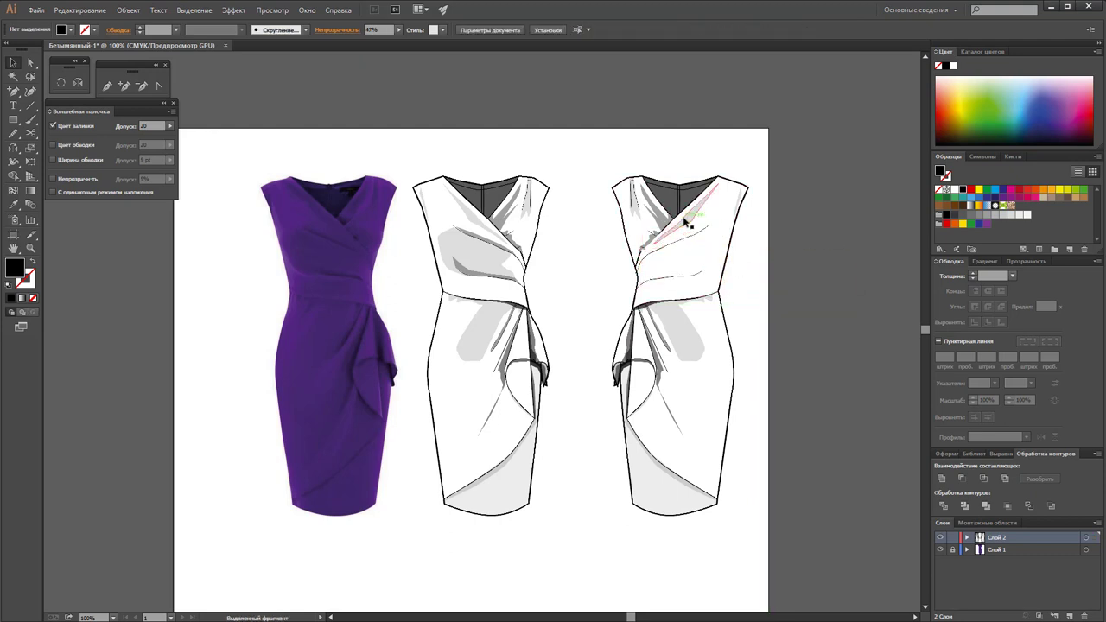
Delete the bodice wrinkle lines and grey detail strokes from the right dress
left_click(684, 276)
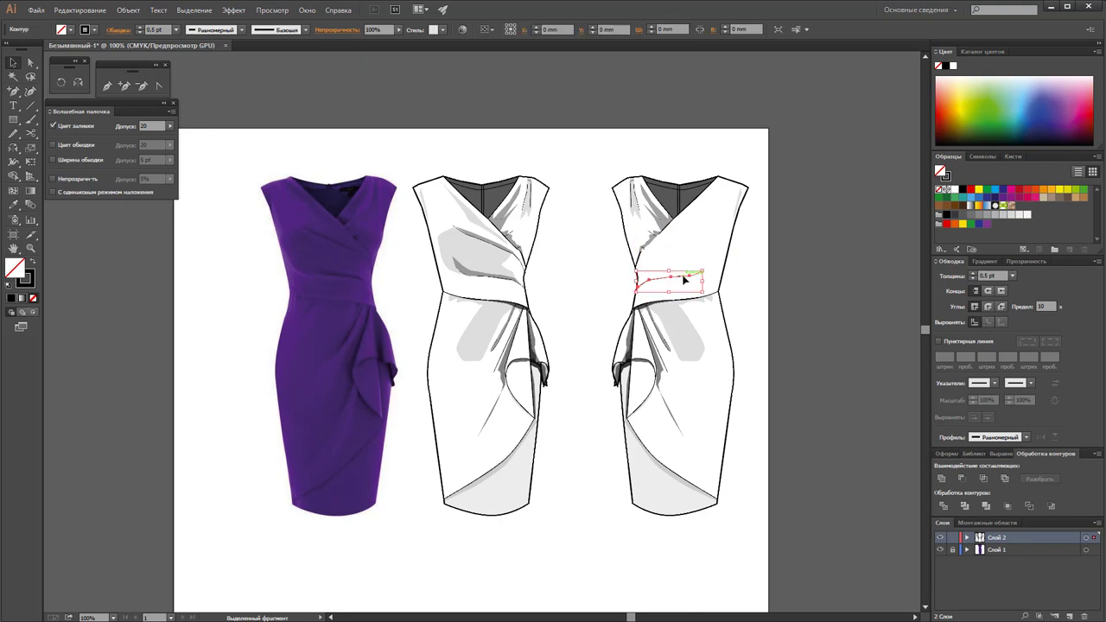
key("Delete")
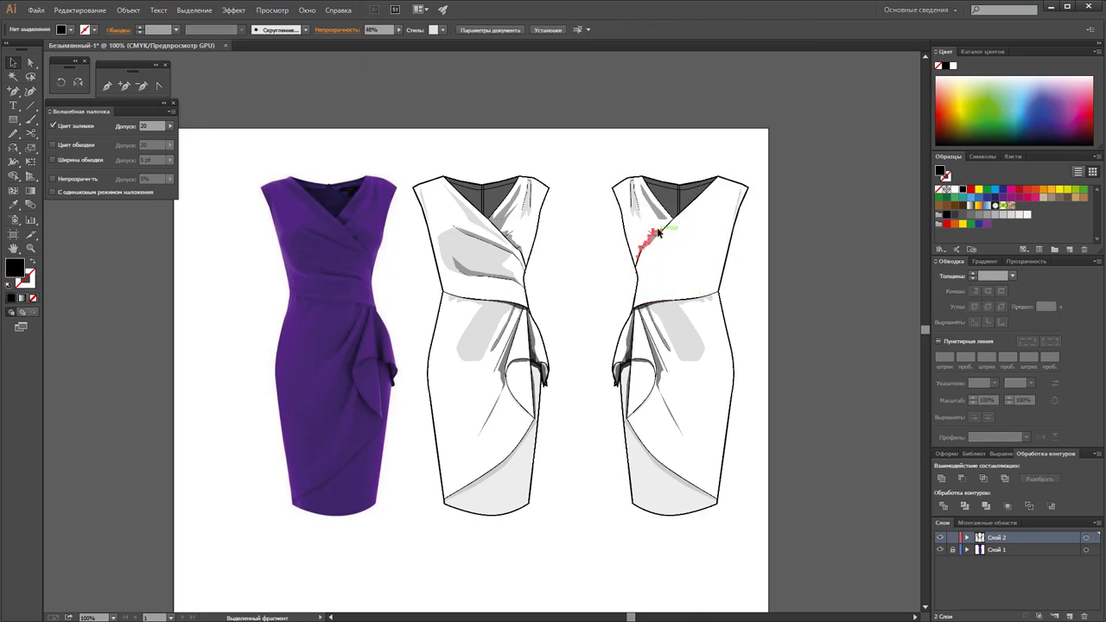
key("shift+x")
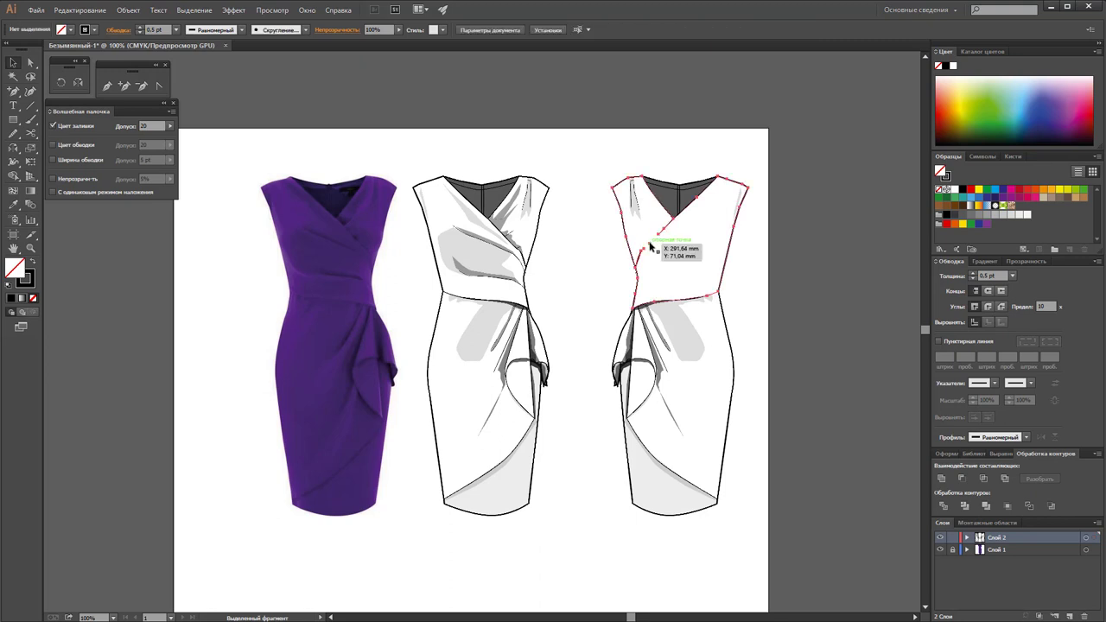
left_click(655, 248)
key("Delete")
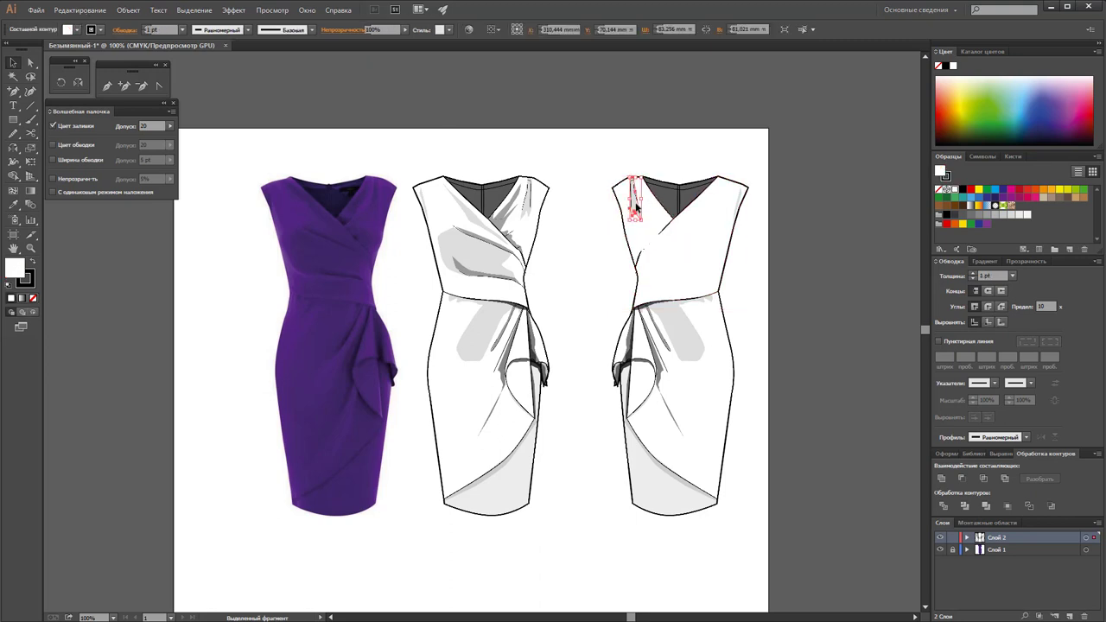
Unite the dark neckline with the bodice outline and fill the merged shape white
left_click(670, 203)
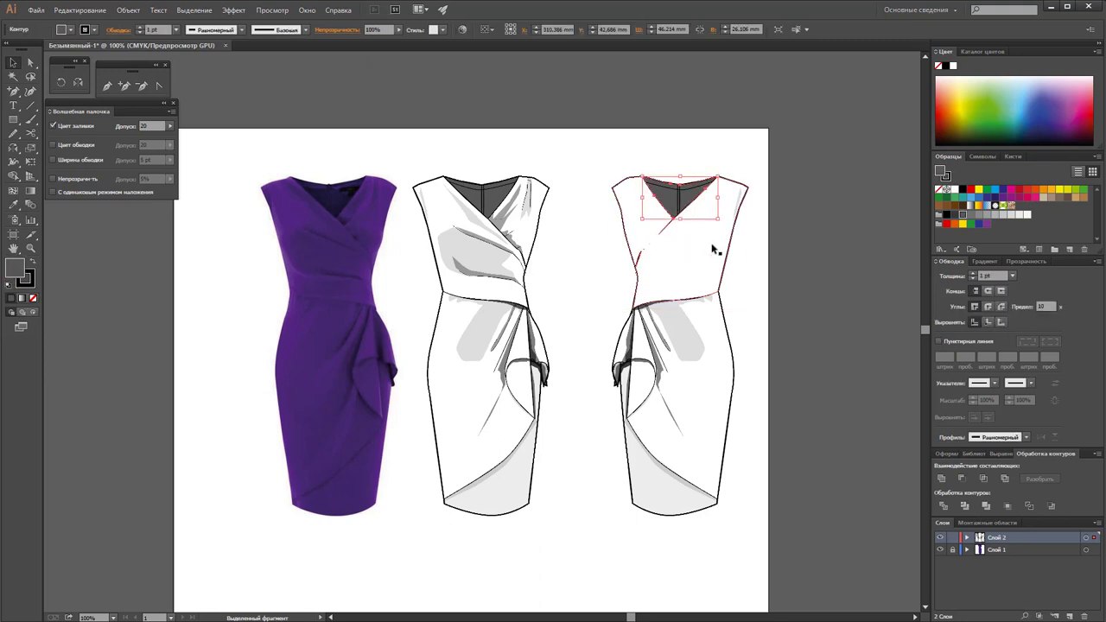
left_click(713, 257, "shift")
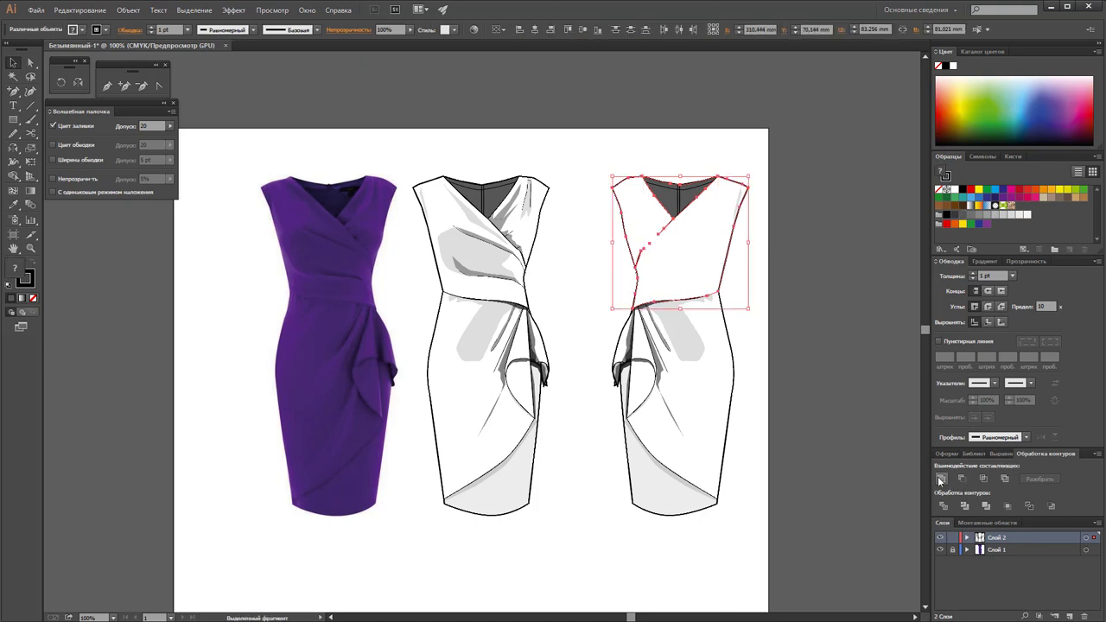
left_click(941, 479)
left_click(803, 343)
left_click(726, 277)
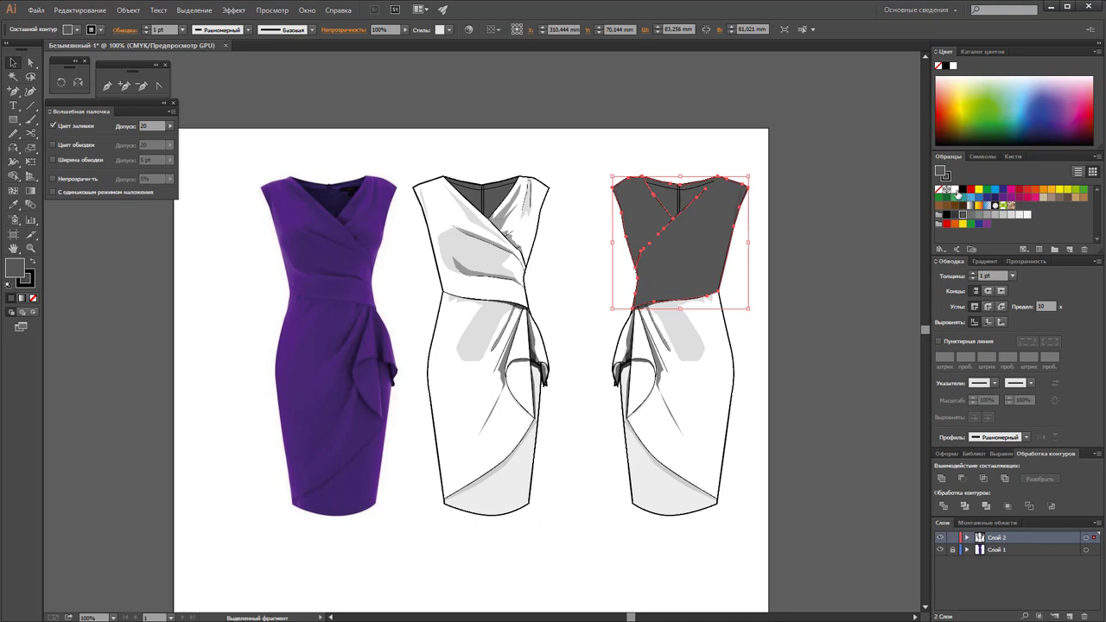
left_click(954, 190)
left_click(798, 252)
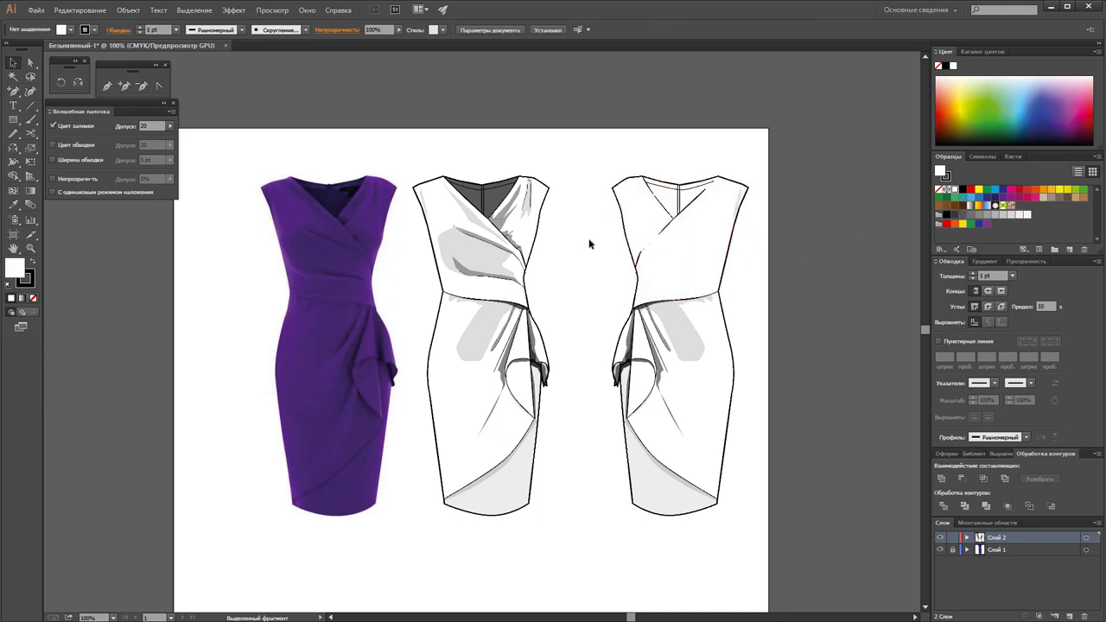
Lasso and delete the V-neck anchor points, then remove the leftover neckline segment
left_click(60, 82)
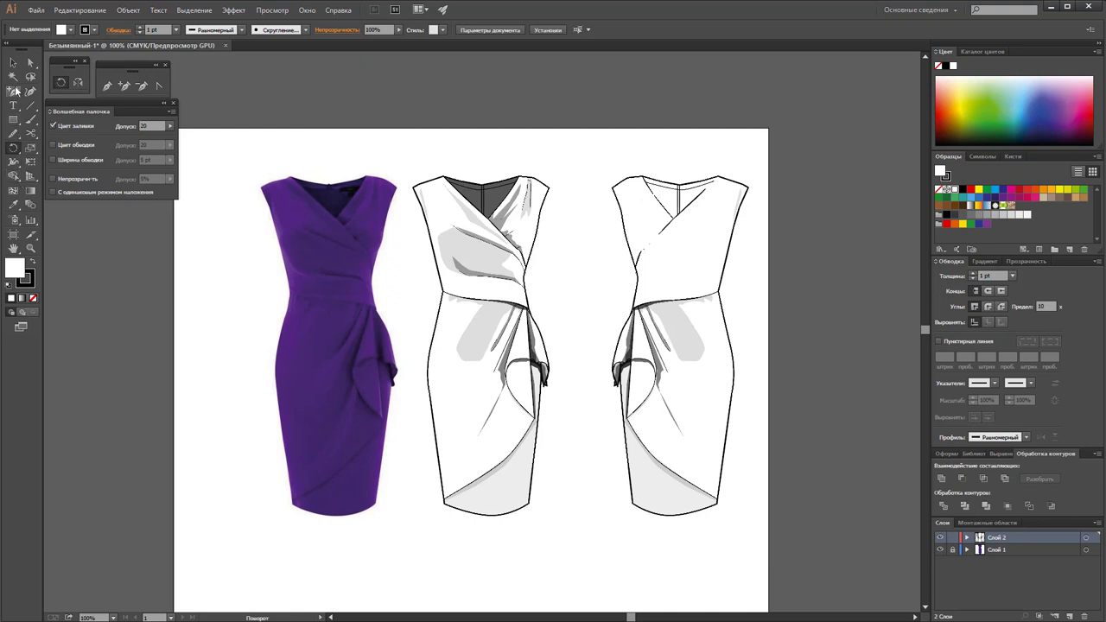
left_click(31, 79)
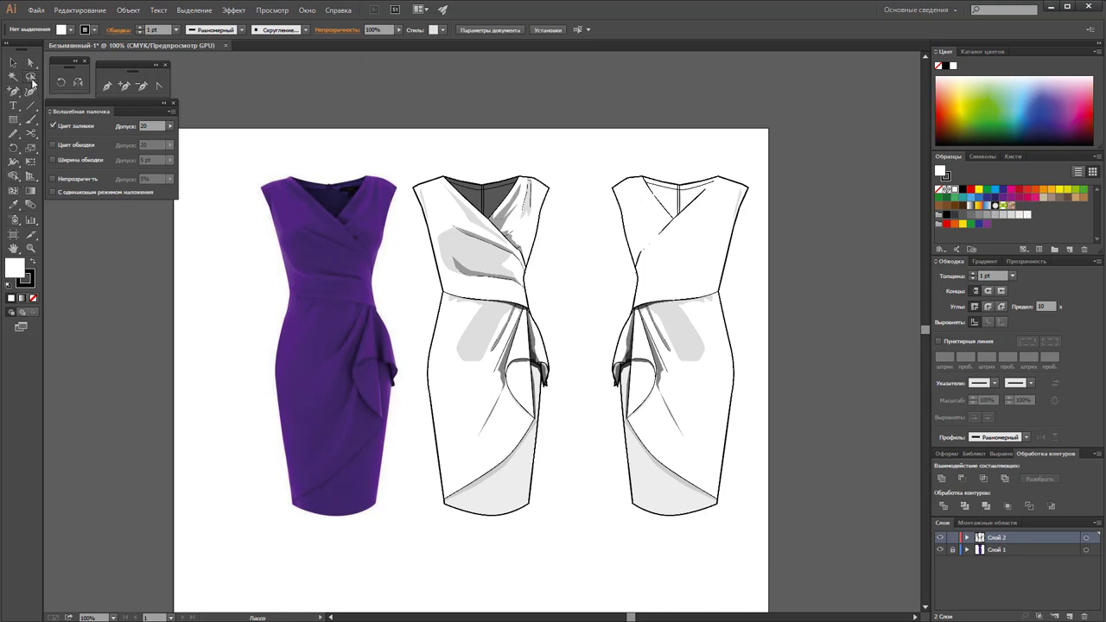
mouse_move(714, 200)
left_mouse_down()
mouse_move(720, 186)
mouse_move(679, 256)
mouse_move(681, 234)
left_mouse_up()
key("Delete")
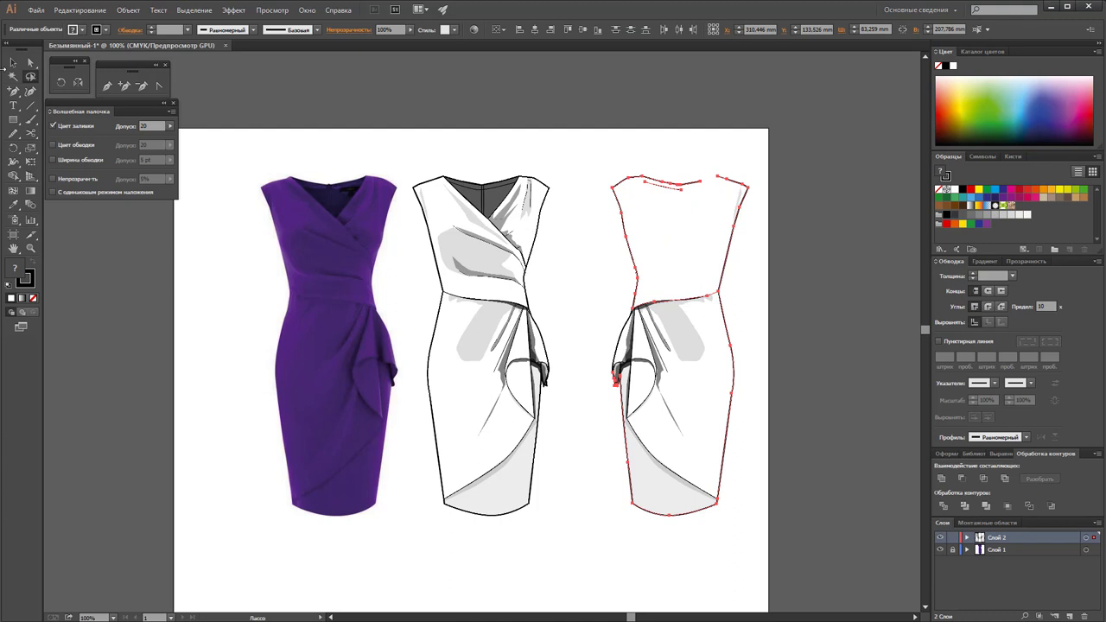
left_click(31, 62)
left_click(566, 134)
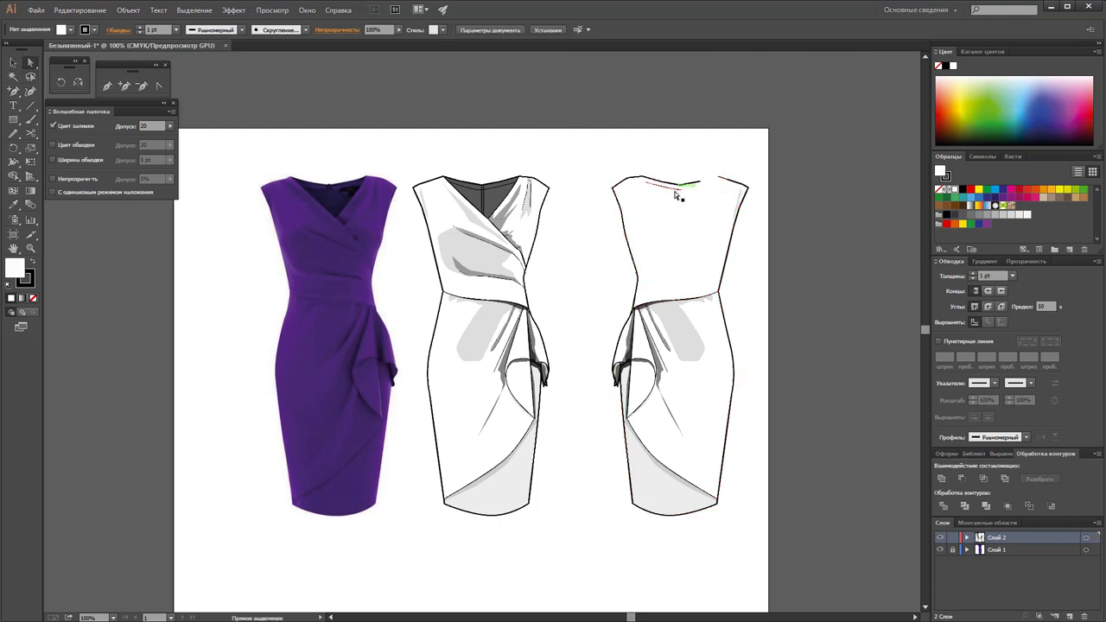
left_click(676, 192)
key("Delete")
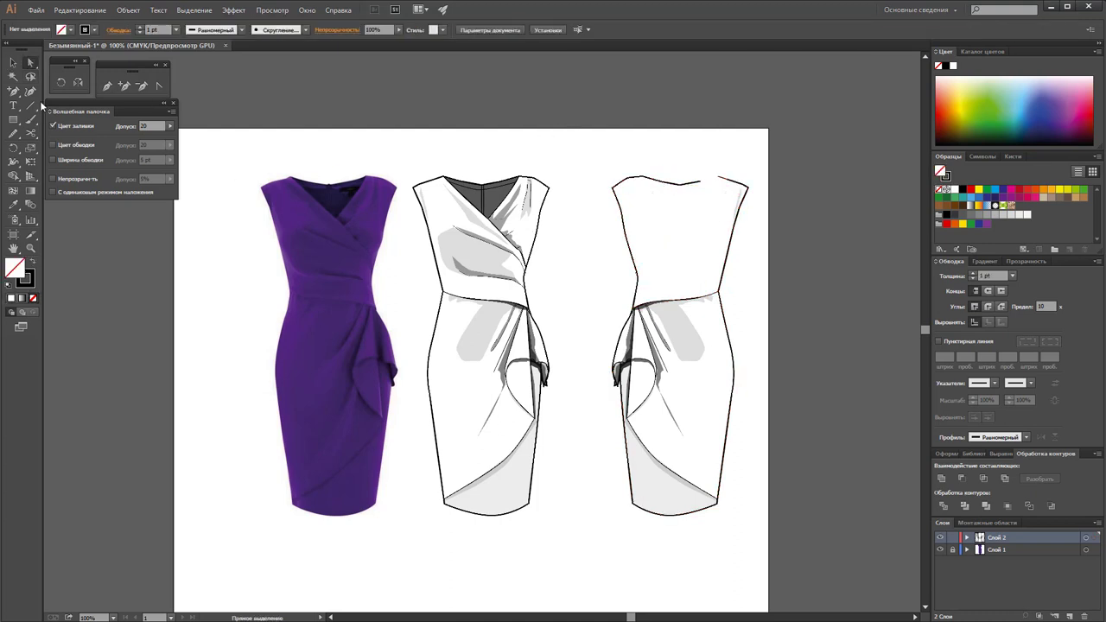
Draw a shallow back neckline with the Pen tool across the shoulders, connecting it to the bodice outline
left_click(107, 86)
left_click(641, 177)
left_click(682, 184)
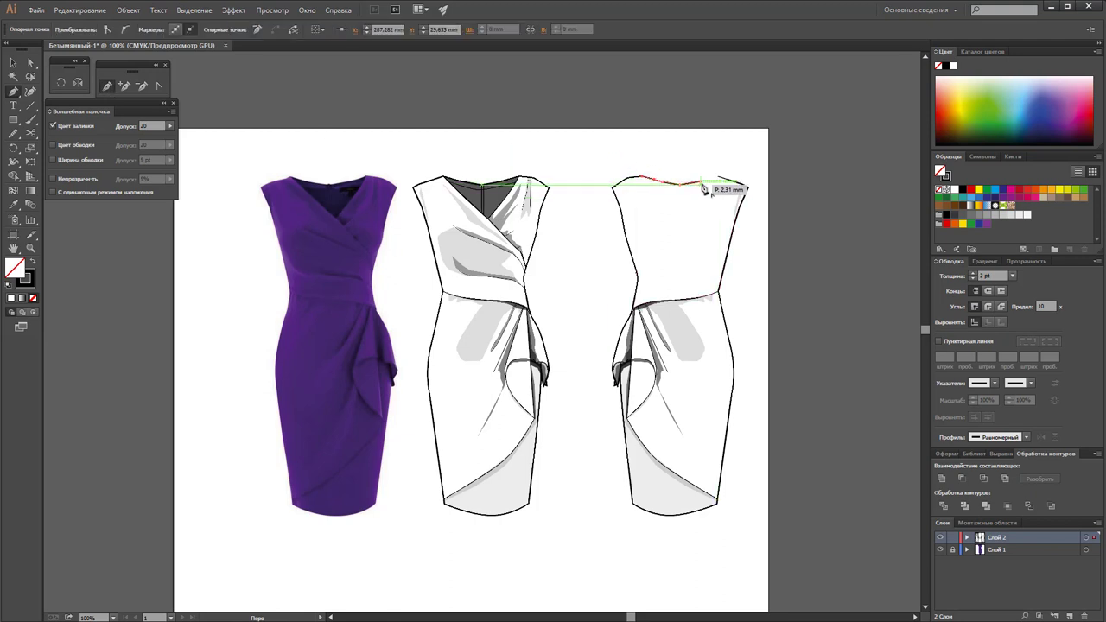
left_click(702, 184)
left_click(718, 178)
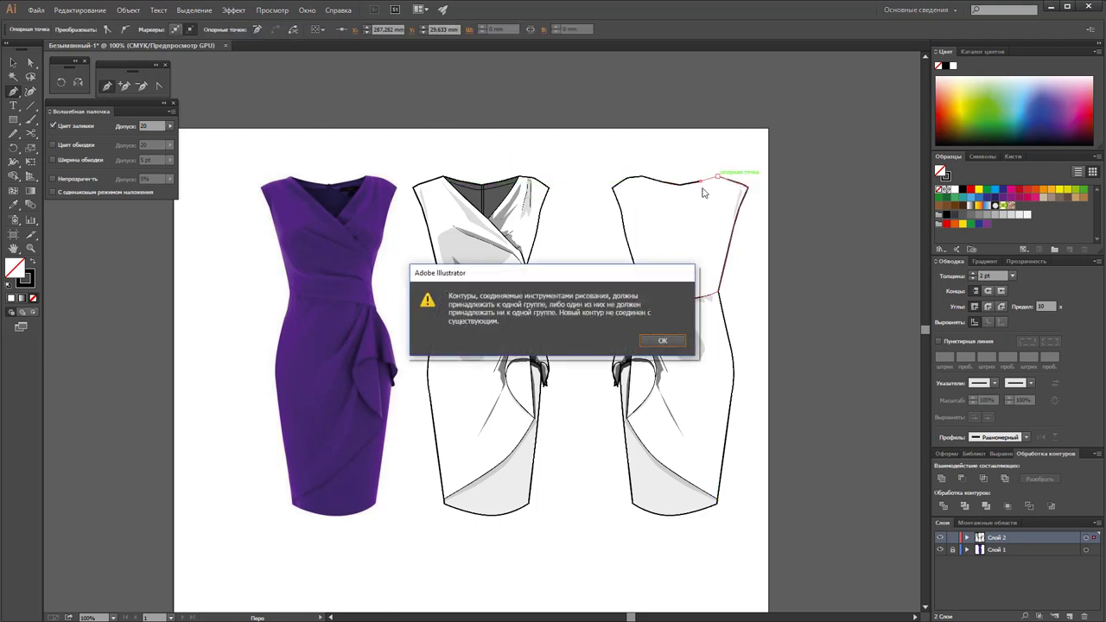
left_click(656, 340)
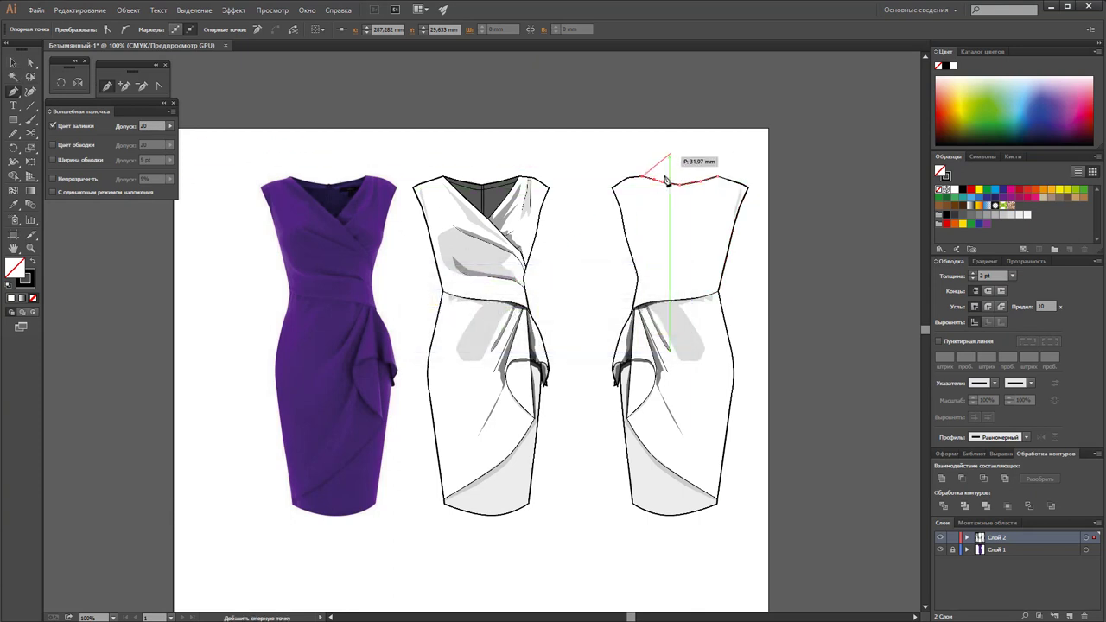
left_click(636, 199)
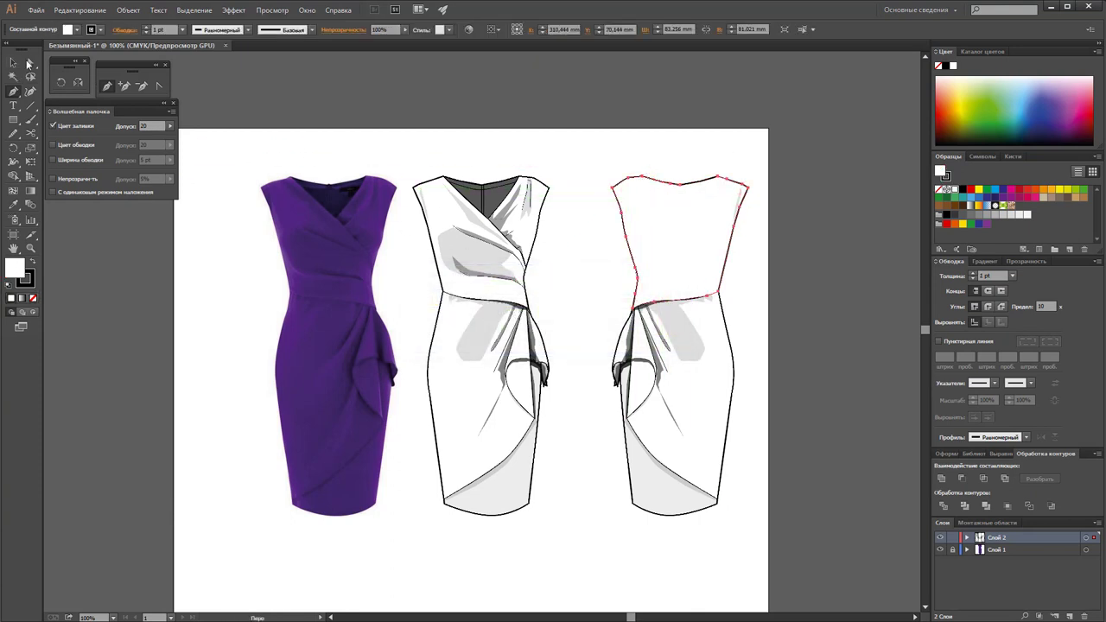
Drag the stray dress outline copy off the artboard and delete it
left_click(13, 62)
left_click(777, 166)
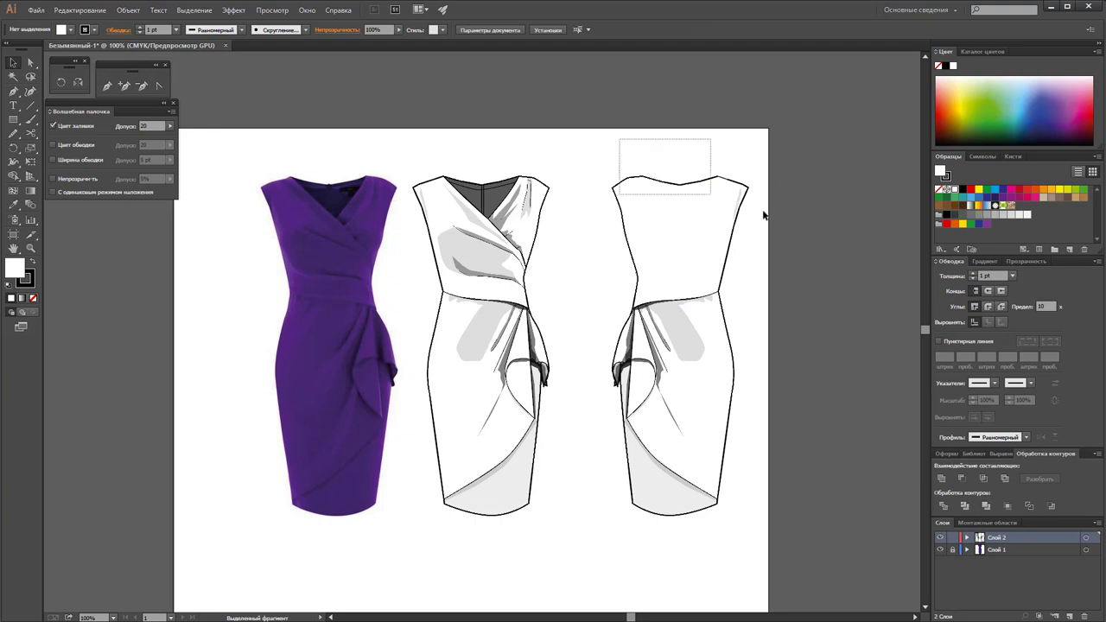
right_click(710, 184)
left_click(751, 247)
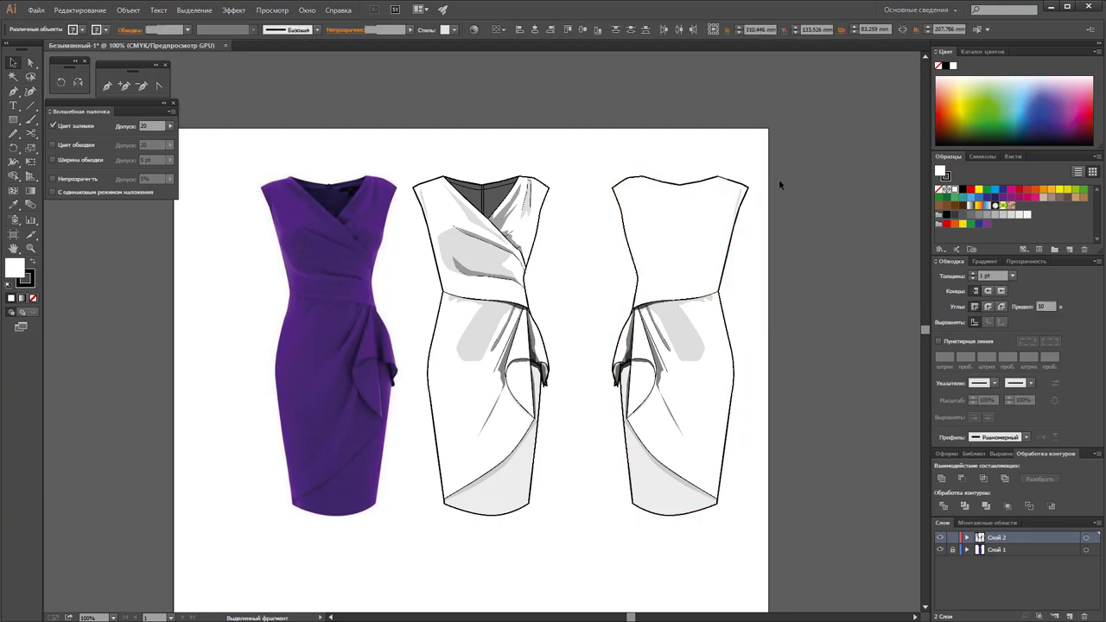
left_click(730, 181)
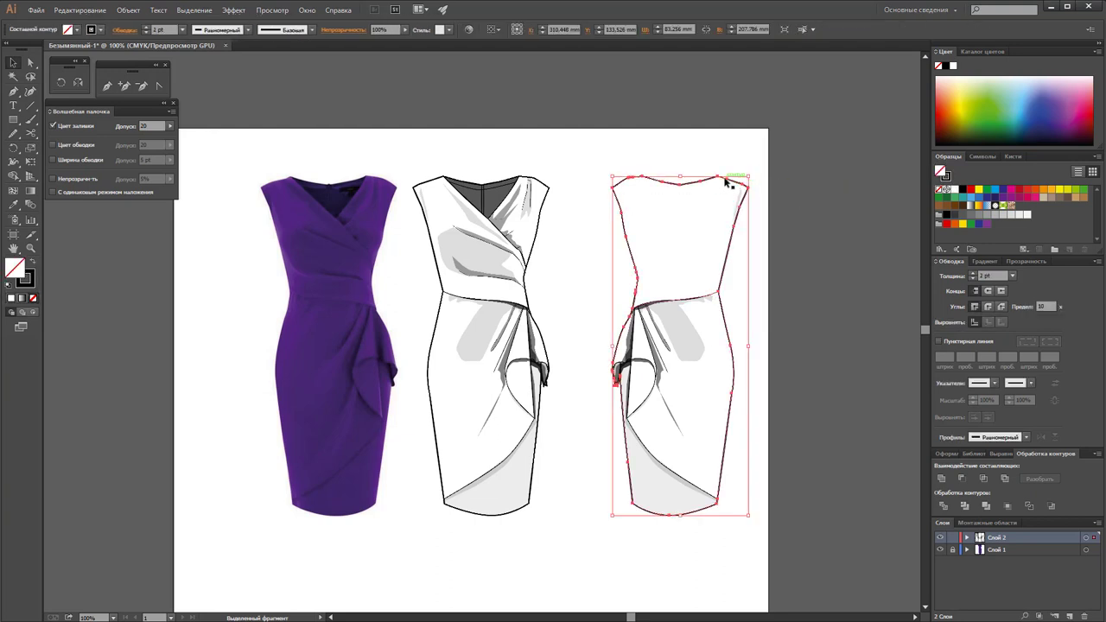
left_click_drag(726, 182, 863, 179)
key("ctrl+z")
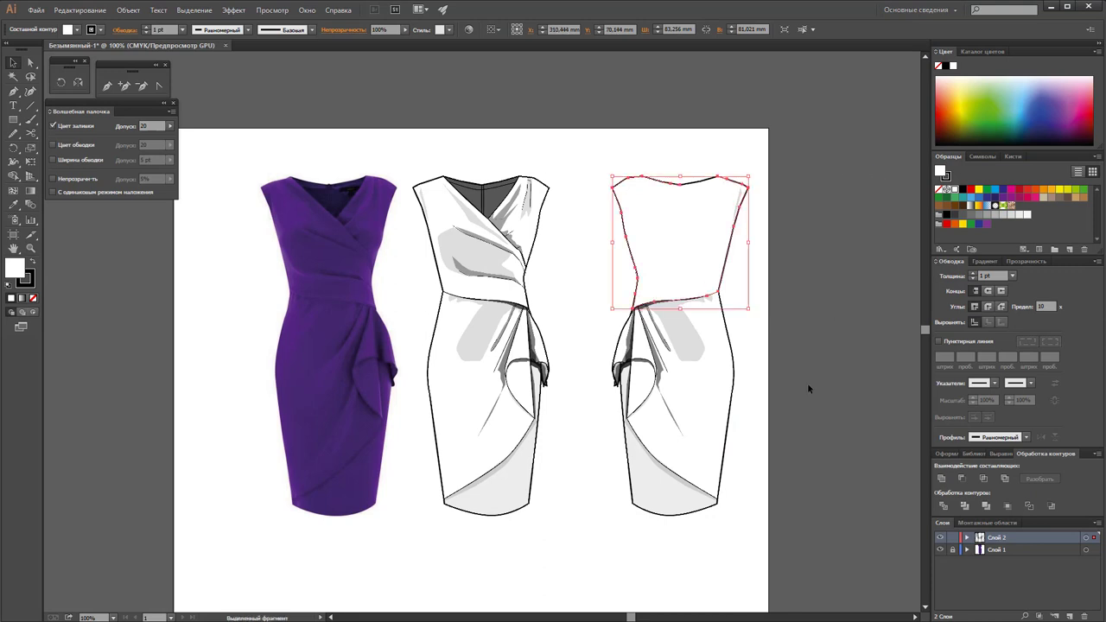
left_click(809, 389)
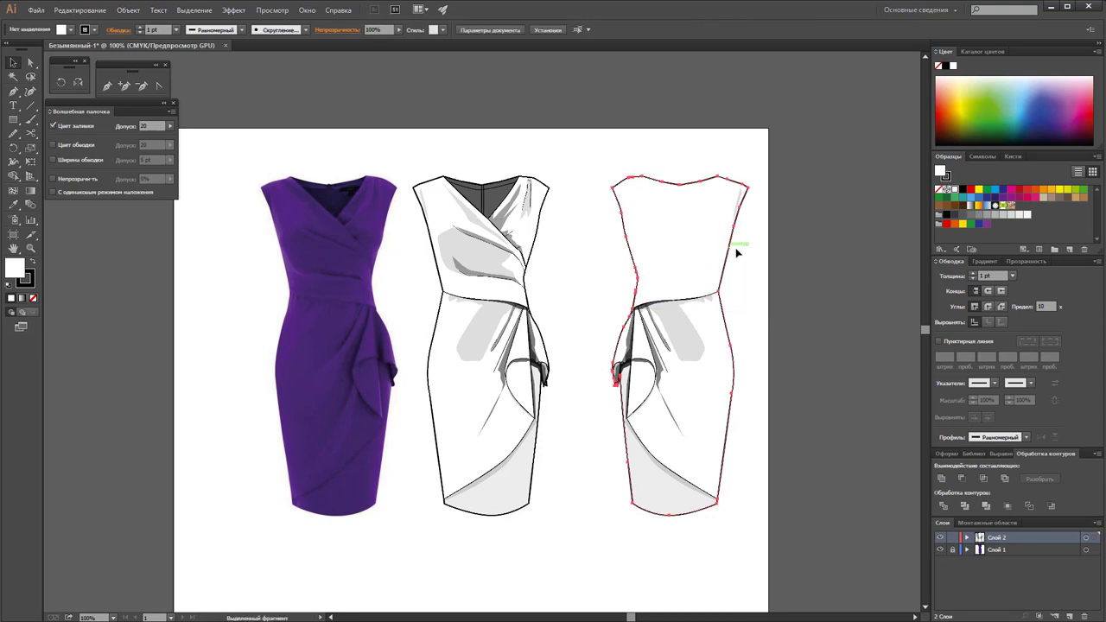
left_click_drag(737, 253, 881, 258)
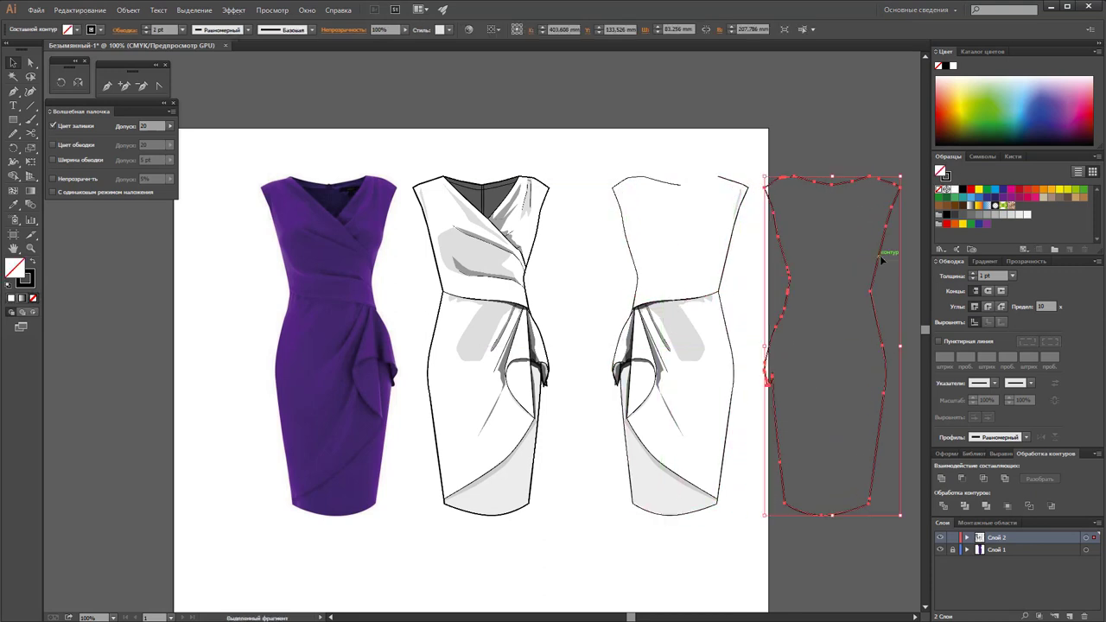
key("Delete")
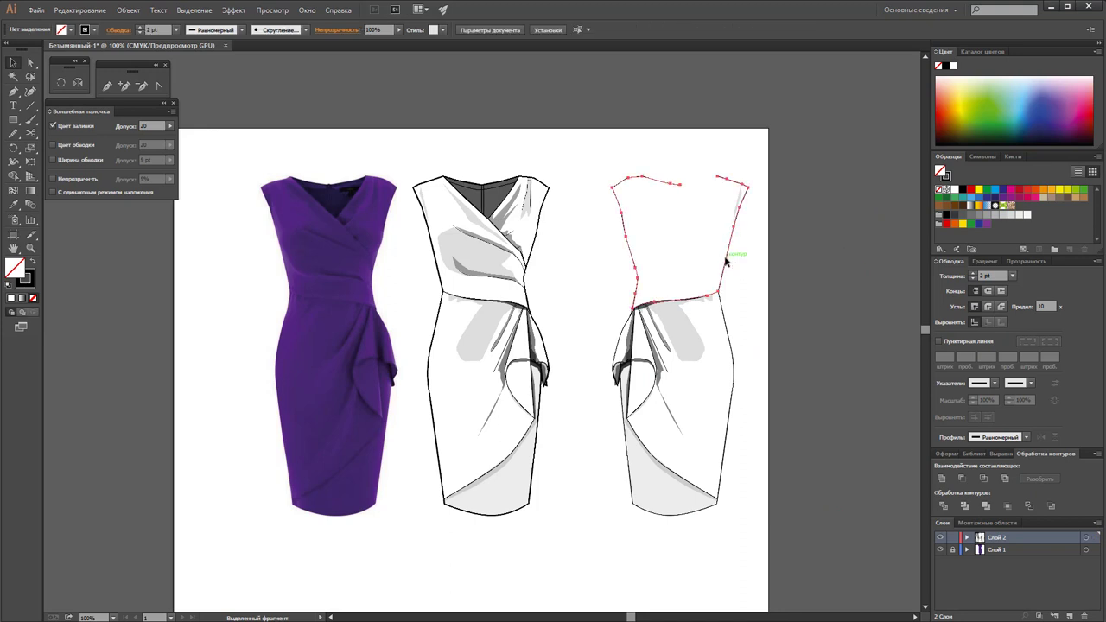
Release the bodice compound path and join its left and right edges into one path
right_click(724, 258)
left_click(769, 325)
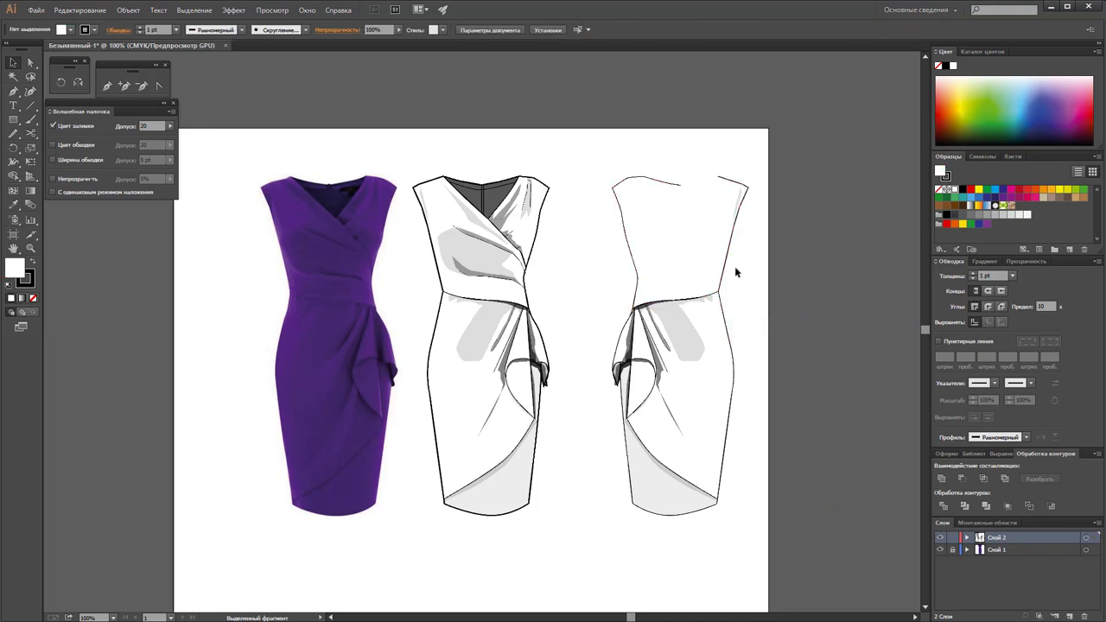
left_click(724, 272)
right_click(724, 272)
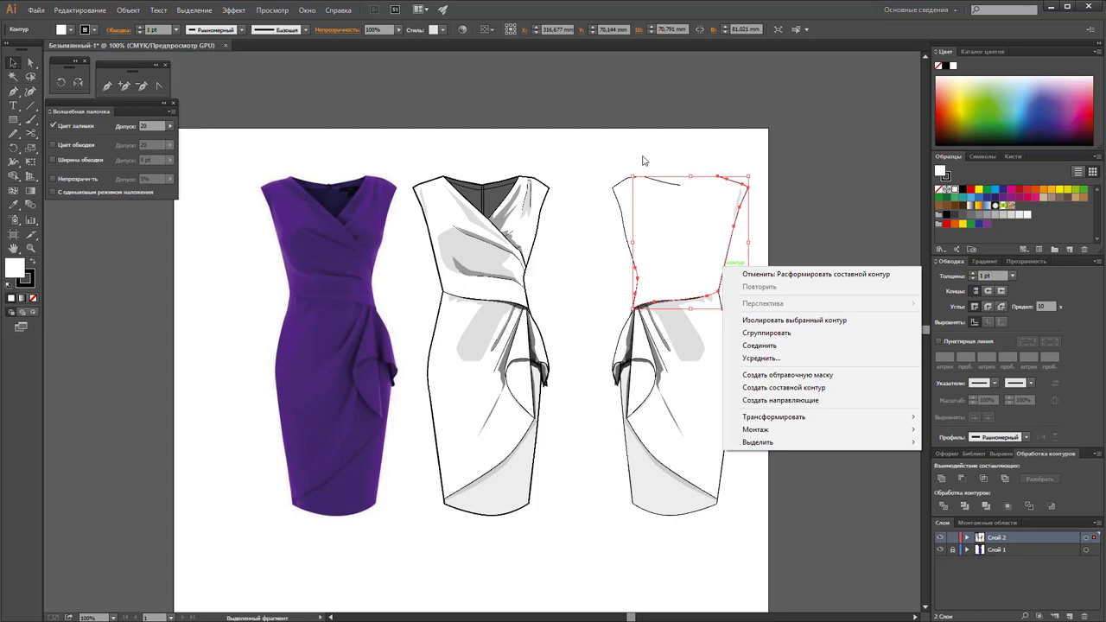
left_click(660, 179)
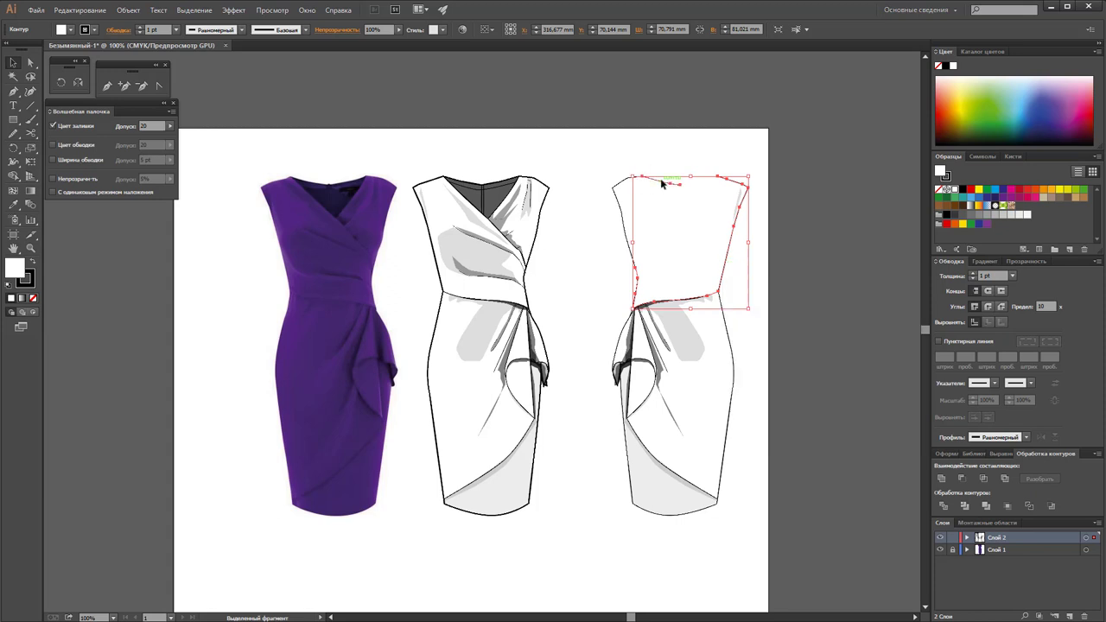
left_click(620, 207, "shift")
right_click(619, 208)
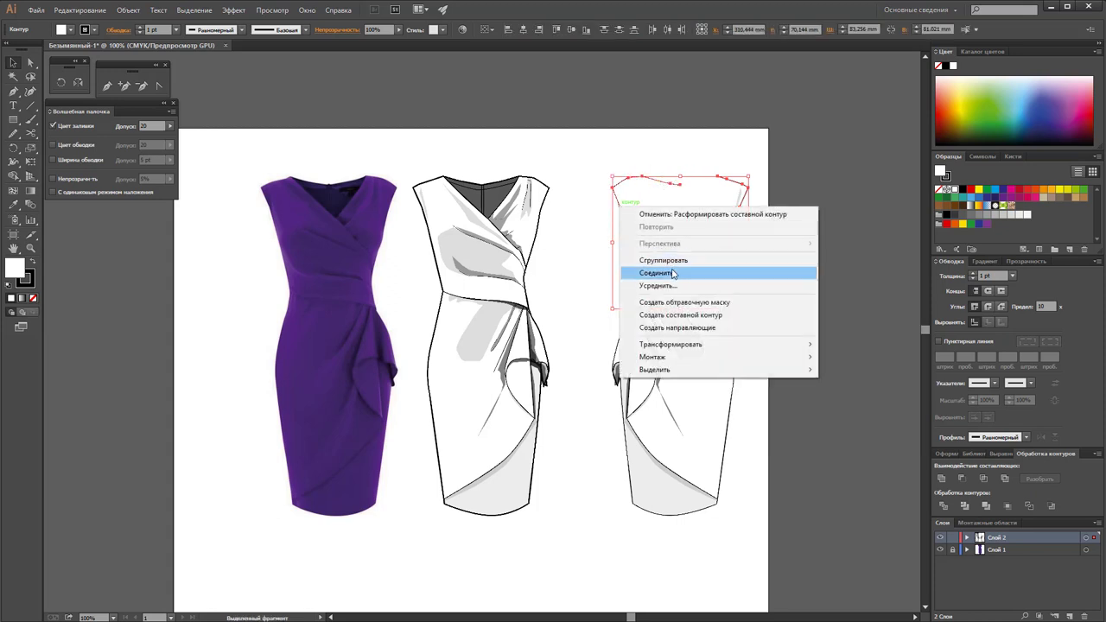
left_click(670, 271)
right_click(714, 260)
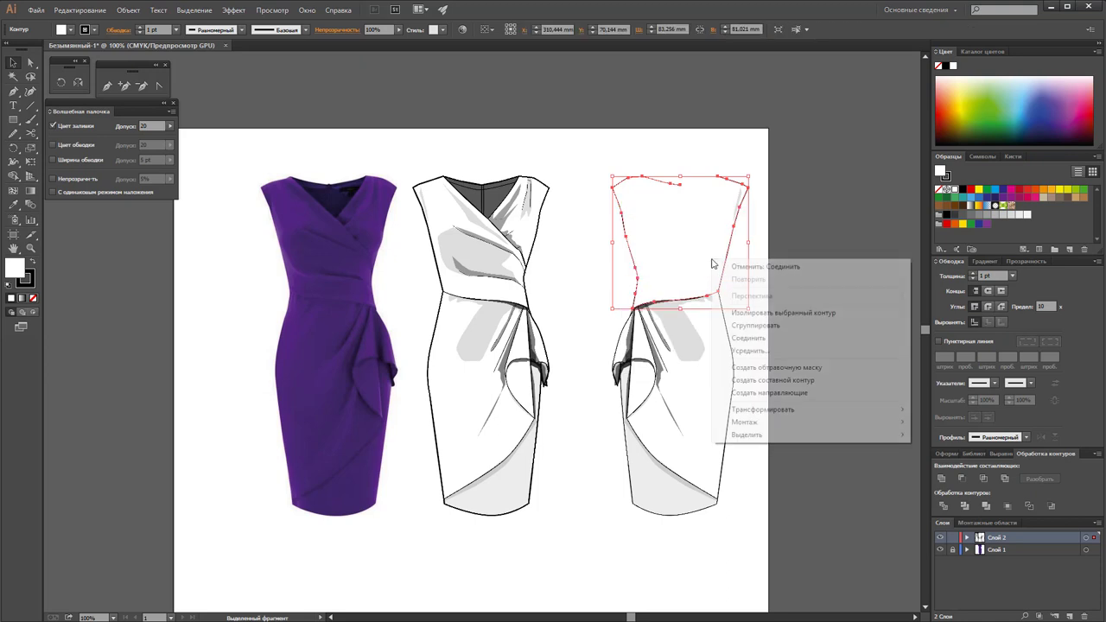
left_click(750, 338)
left_click(773, 302)
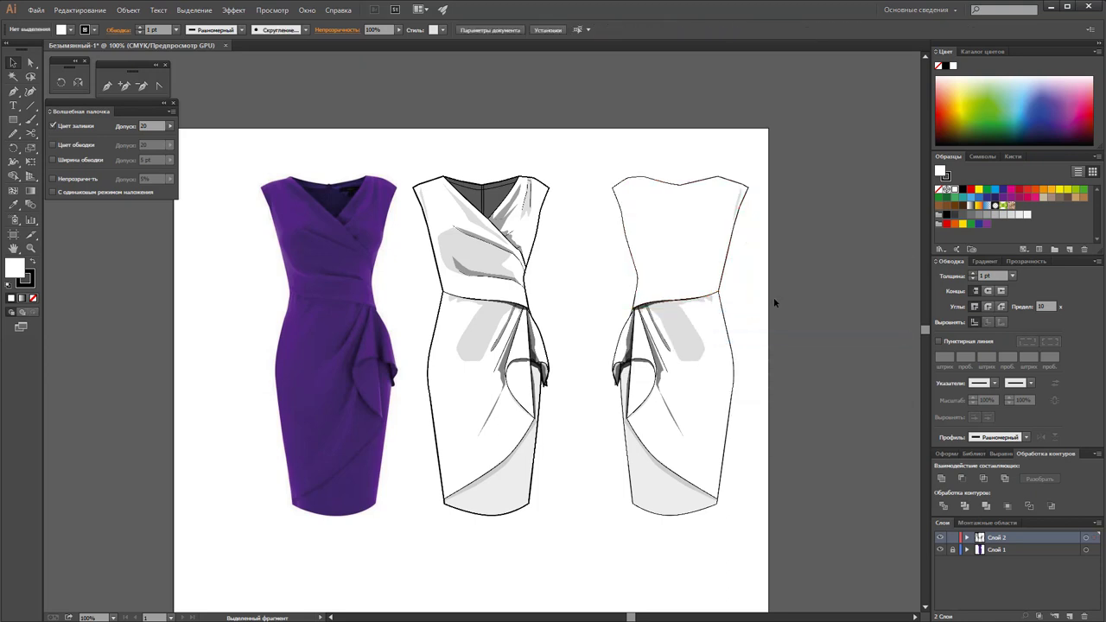
Delete the grey and dark fold shading shapes from the back dress, then inspect the remaining pieces
scroll(814, 247, "down", 1)
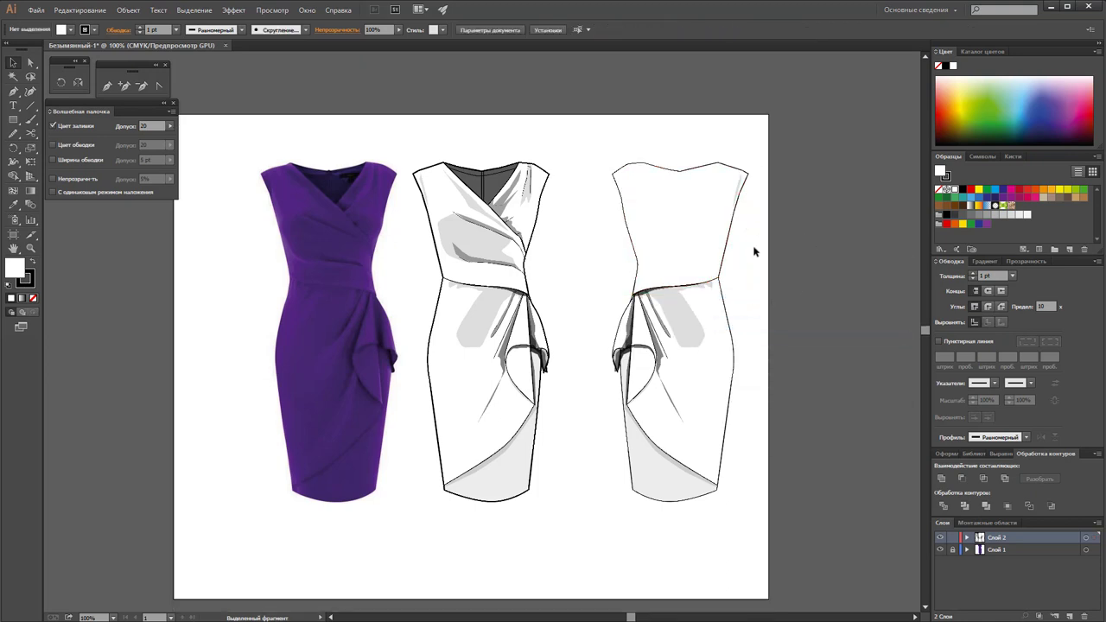
scroll(753, 250, "down", 1)
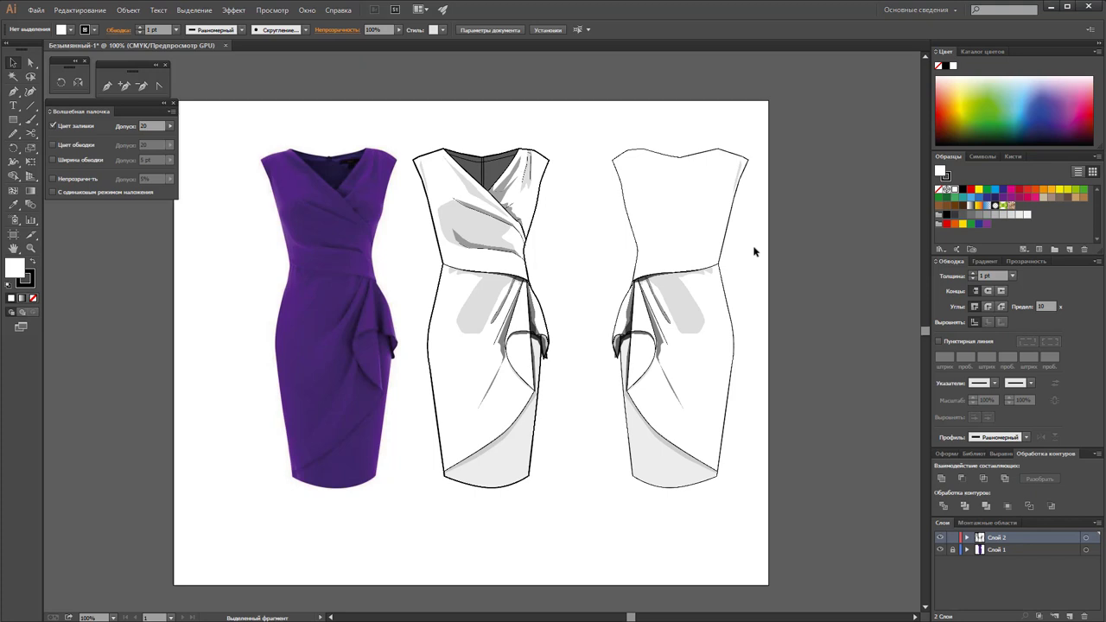
left_click(681, 302)
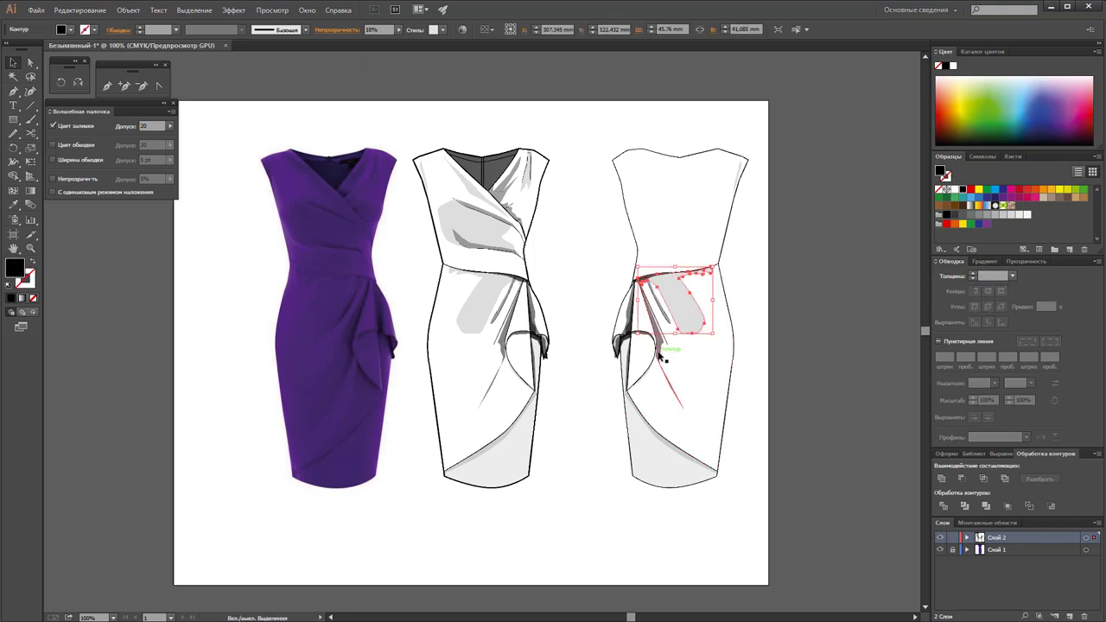
left_click(663, 347, "shift")
key("Delete")
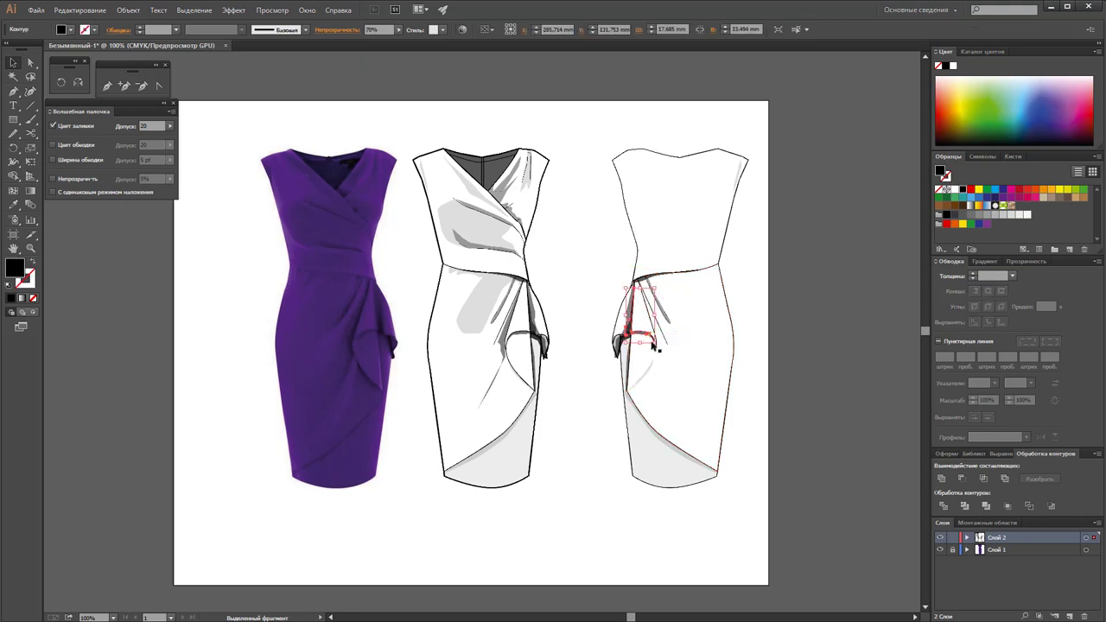
left_click(661, 320)
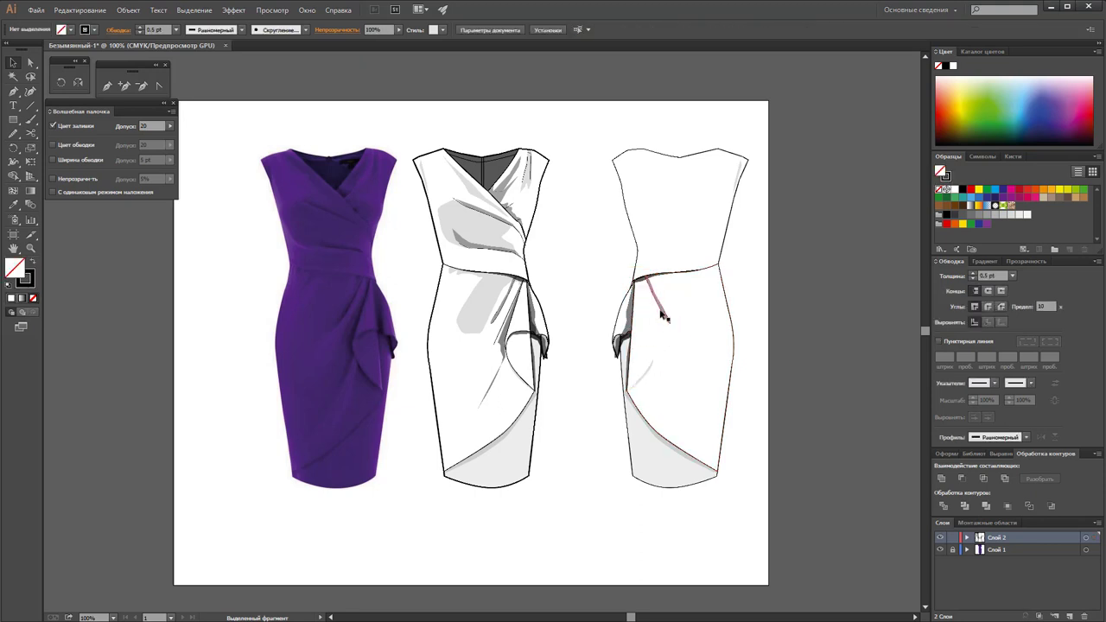
left_click(662, 281)
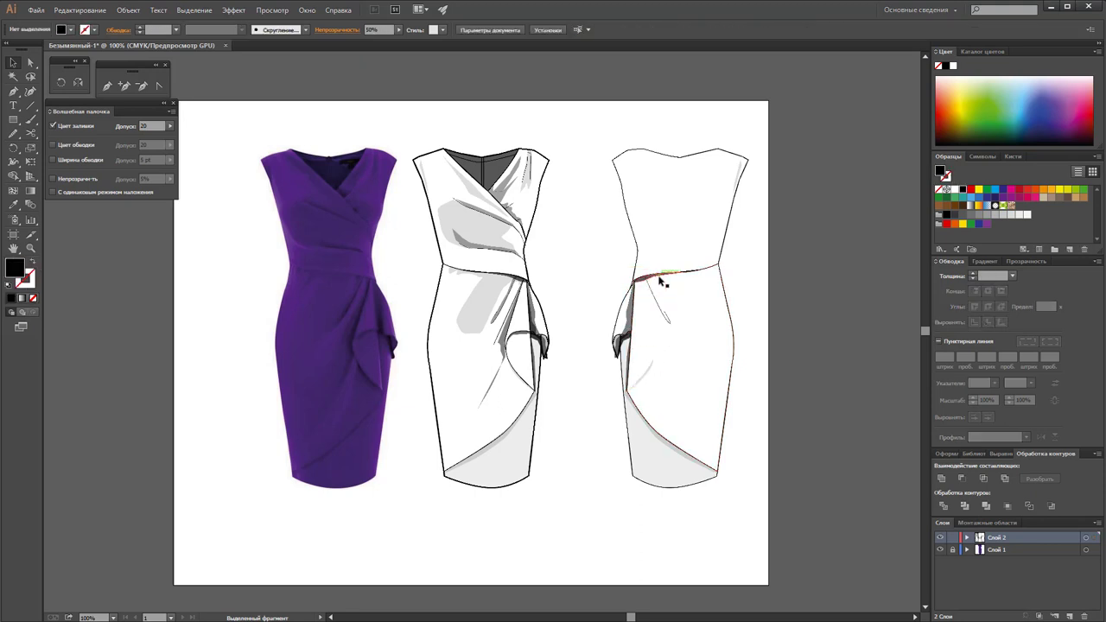
left_click(665, 324)
left_click(652, 385)
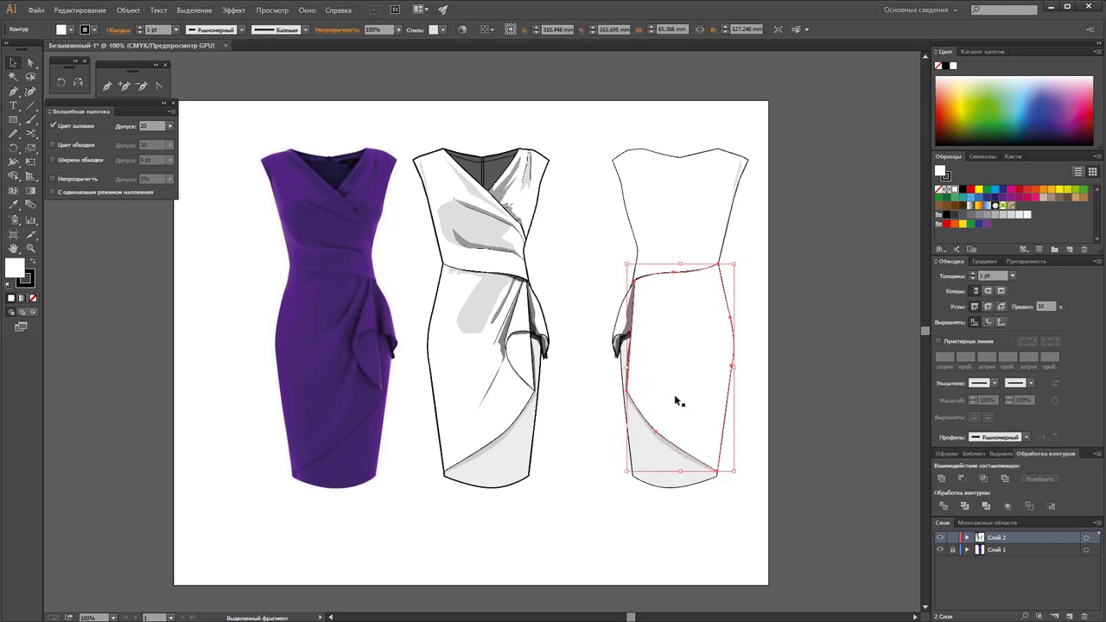
left_click(661, 401)
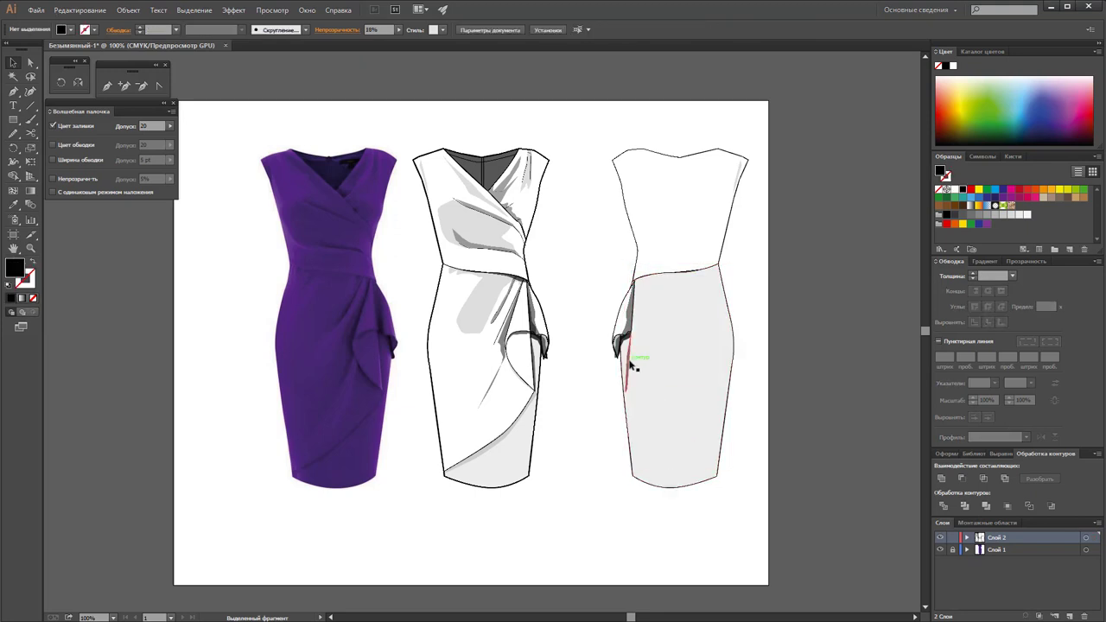
left_click(636, 366)
left_click(569, 430)
Unite the grey lower body and the upper dress outline into one silhouette
left_click(705, 287)
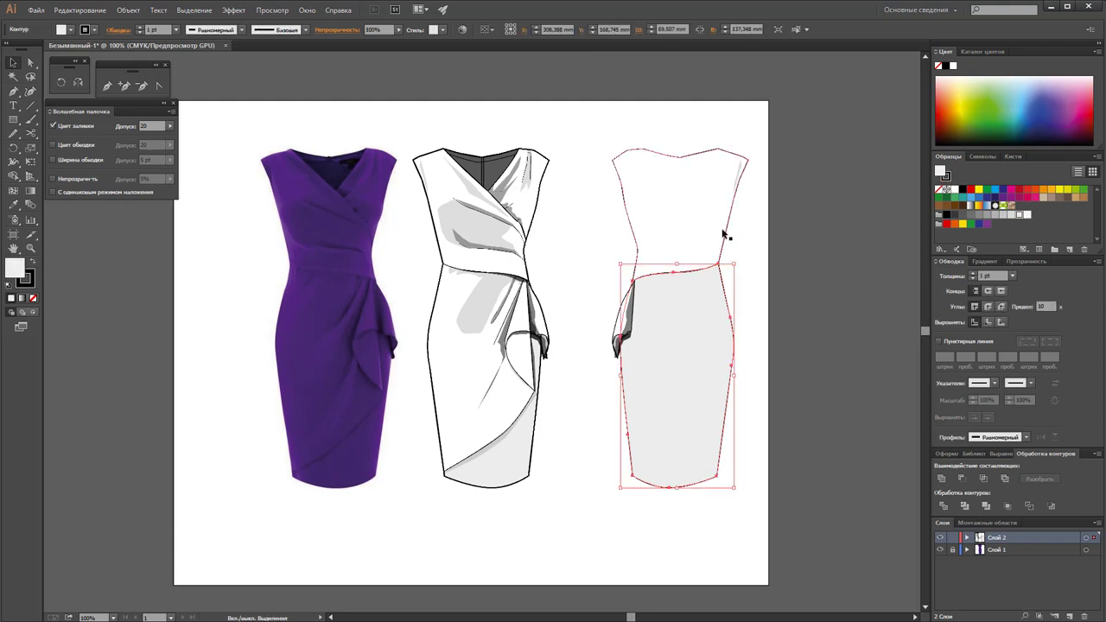
left_click(729, 234, "shift")
left_click(943, 481)
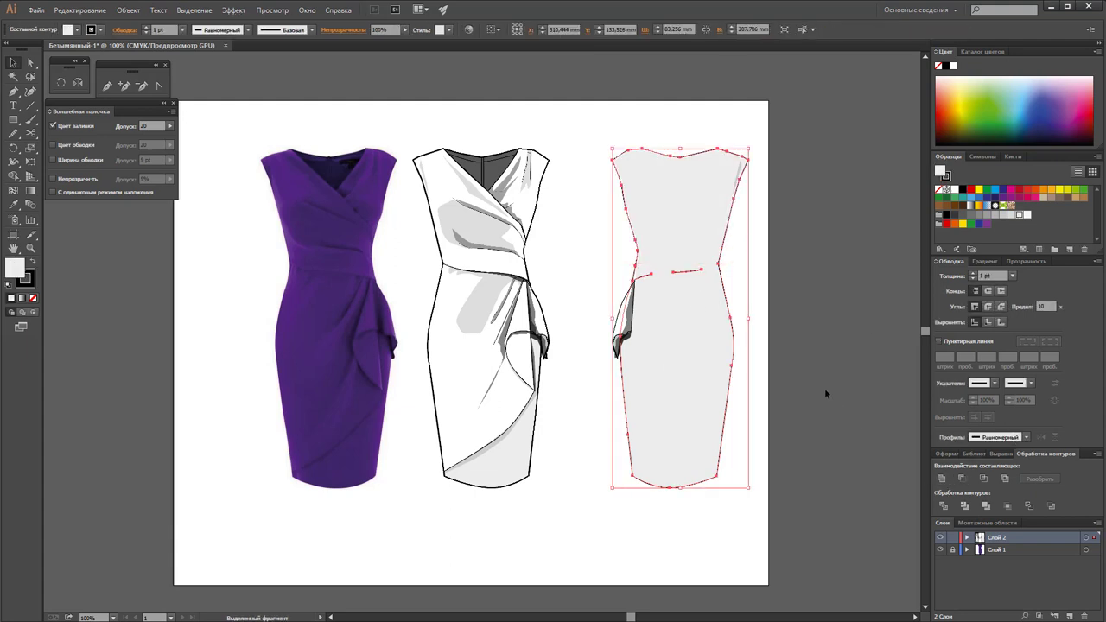
left_click(812, 374)
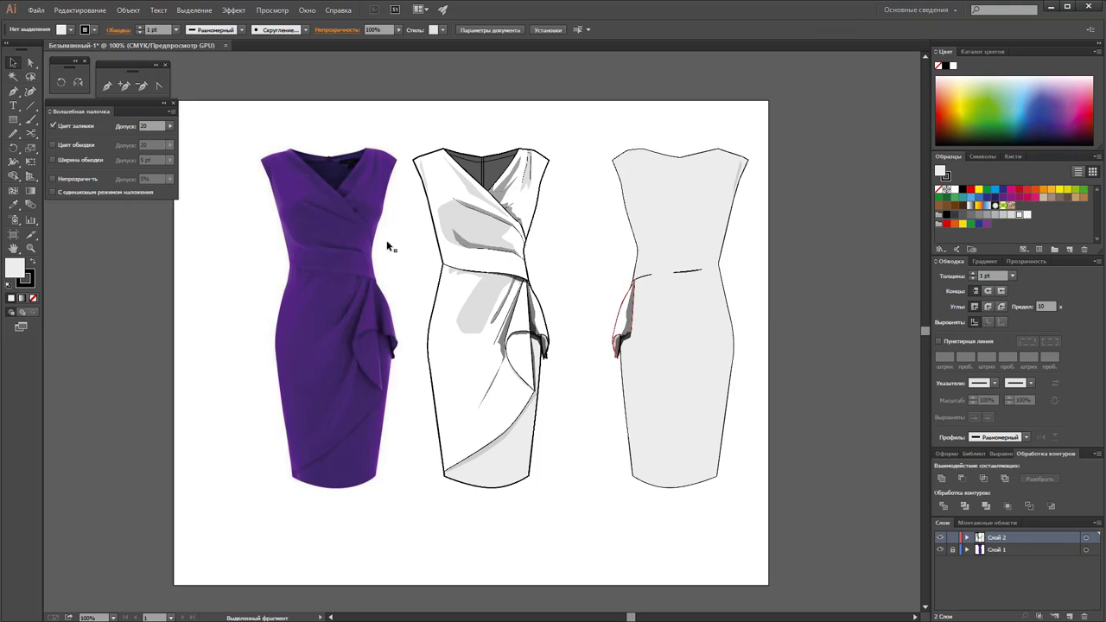
Move the merged dress's waist anchor into place with Direct Selection
left_click(30, 63)
left_click(701, 275)
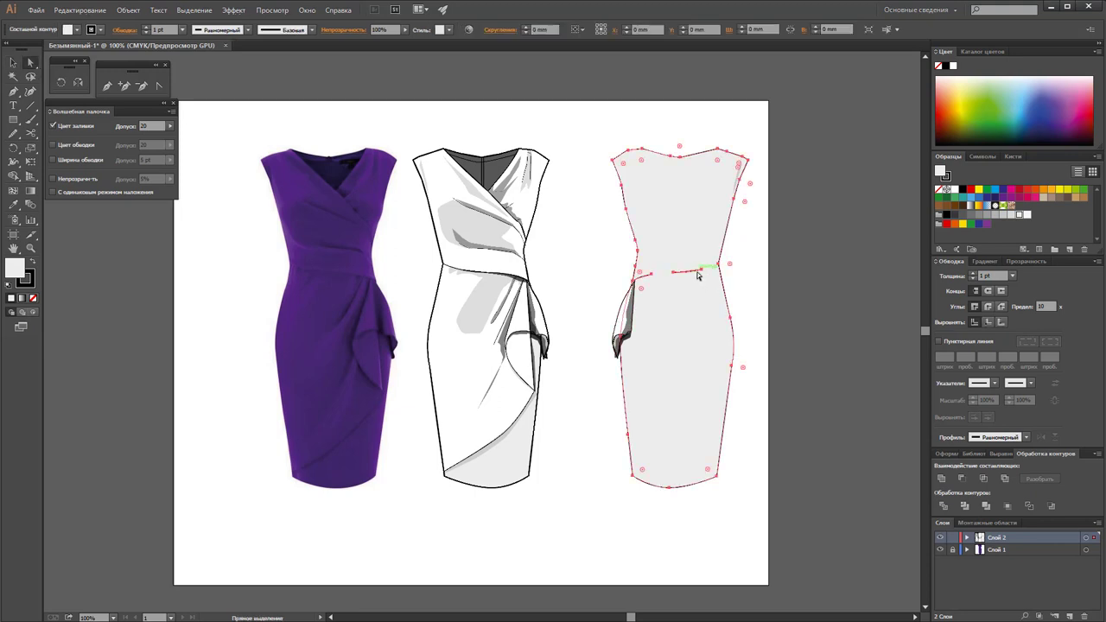
left_click(697, 274)
left_click(691, 272)
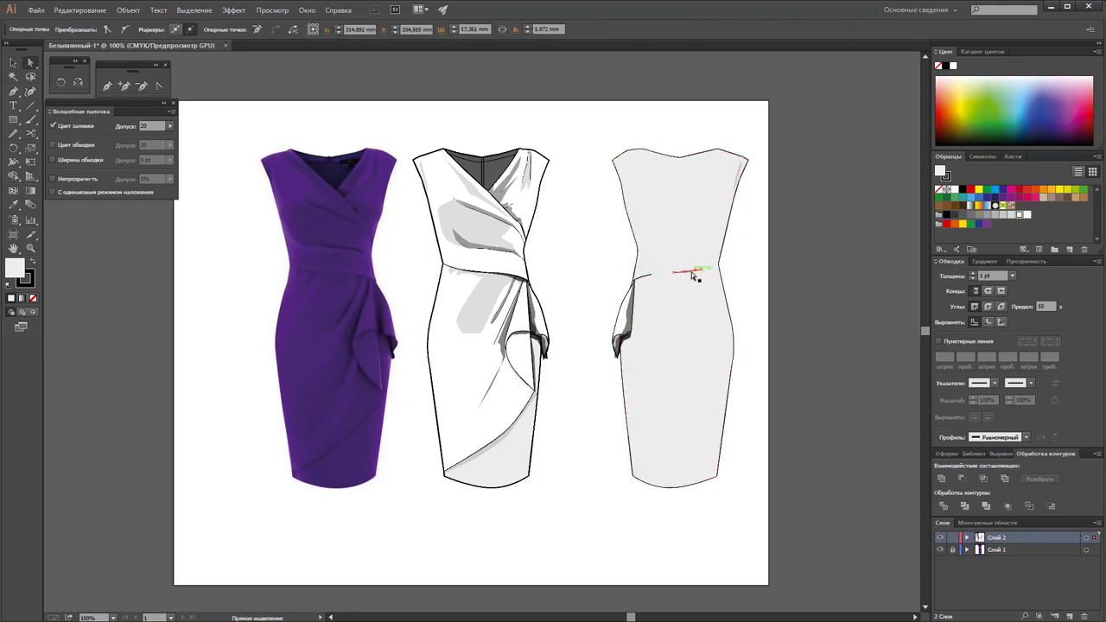
left_click(694, 277)
left_click_drag(647, 279, 655, 281)
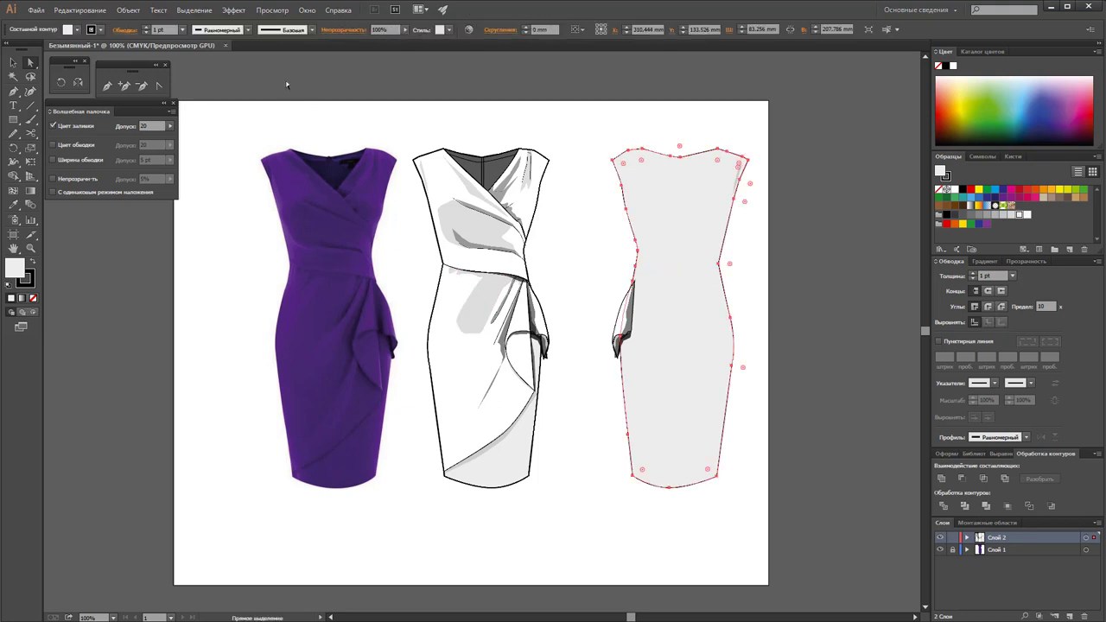
left_click(13, 62)
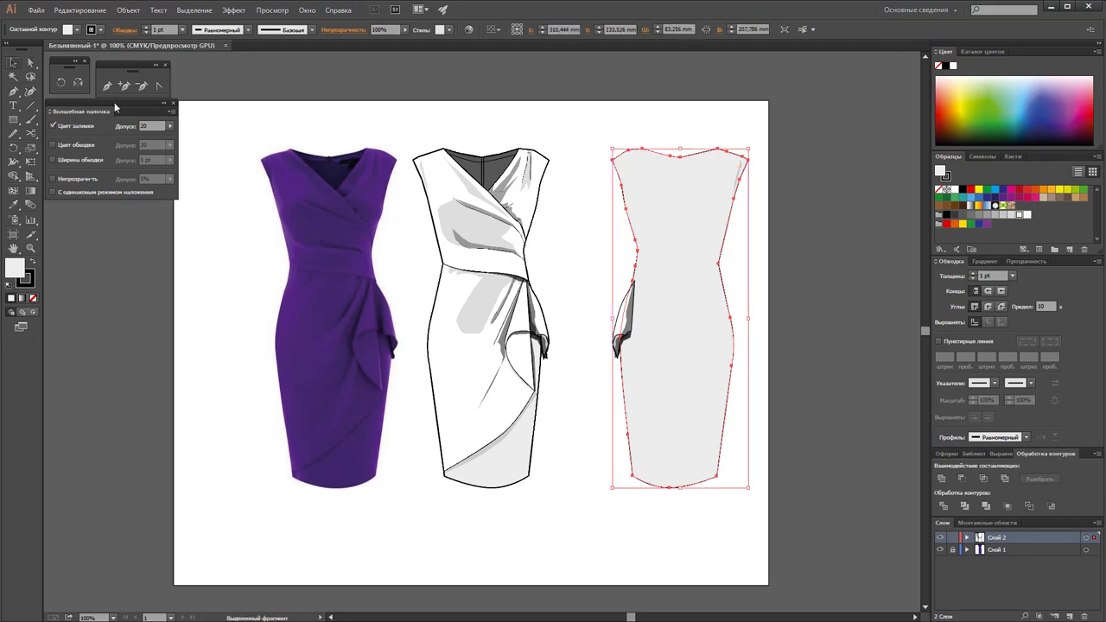
left_click(779, 285)
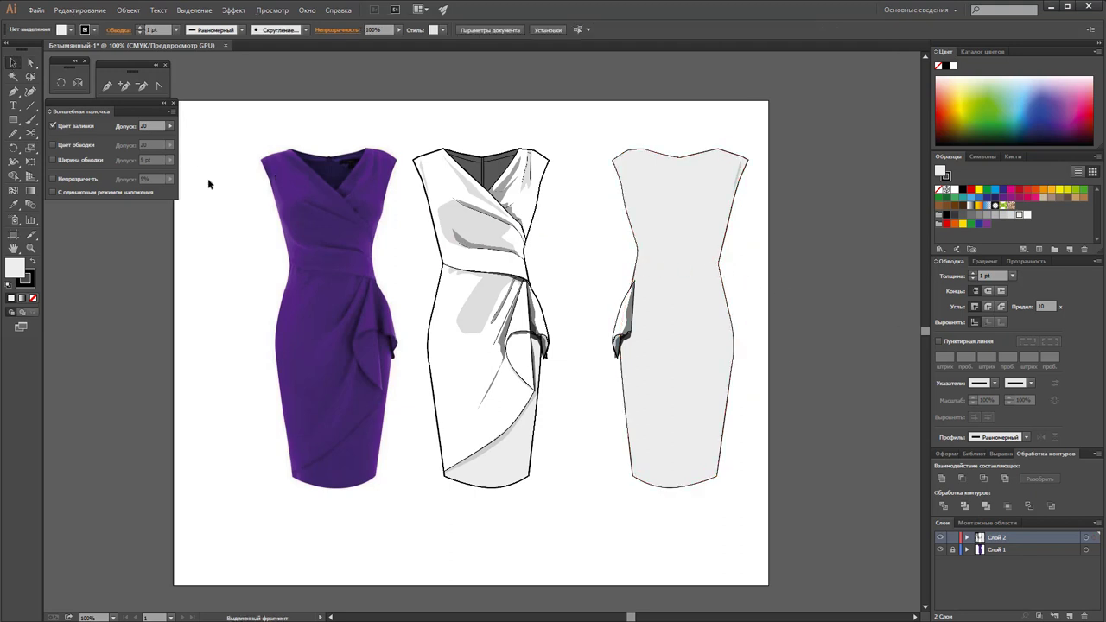
Draw a no-fill rectangle over the back bodice and fill the dress shape white
left_click(13, 119)
mouse_move(590, 132)
left_mouse_down()
mouse_move(754, 229)
mouse_move(768, 263)
left_mouse_up()
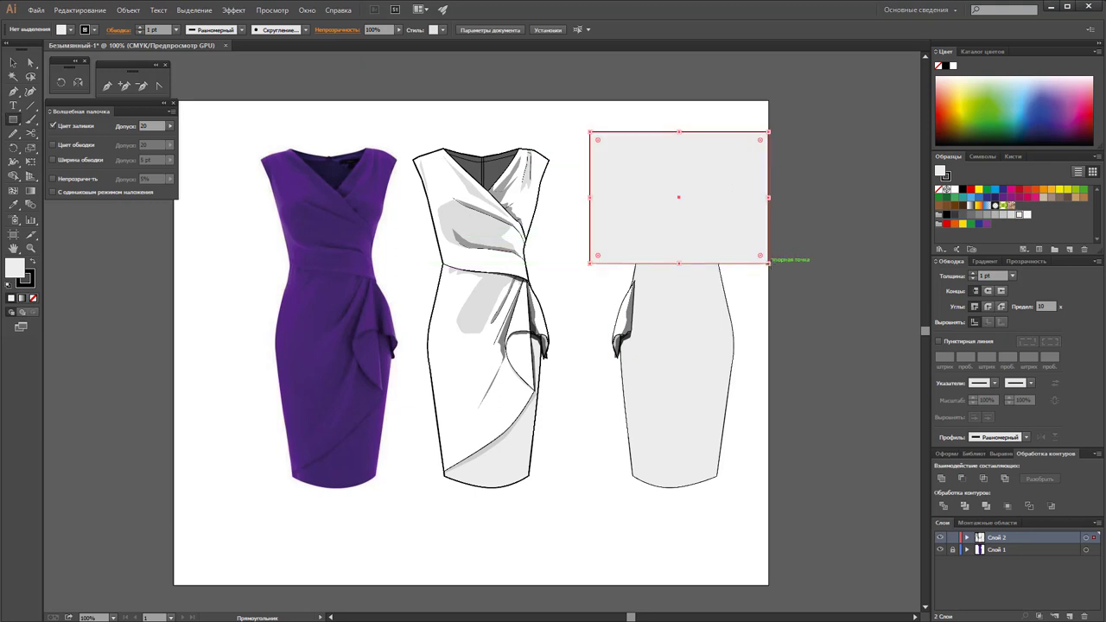
left_click(11, 63)
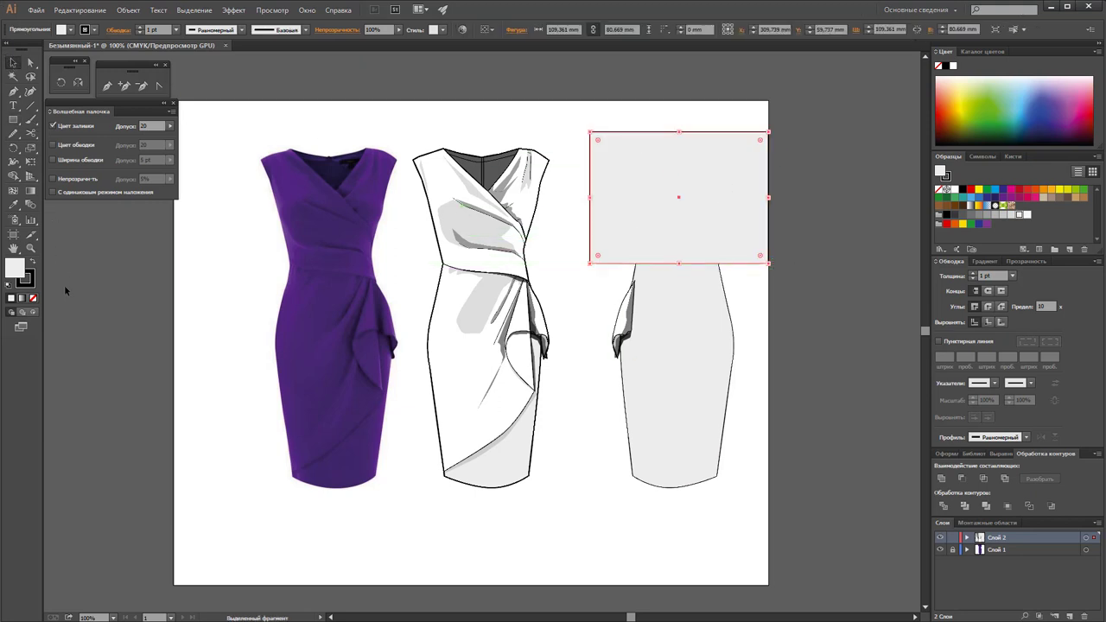
left_click(34, 299)
left_click(642, 333)
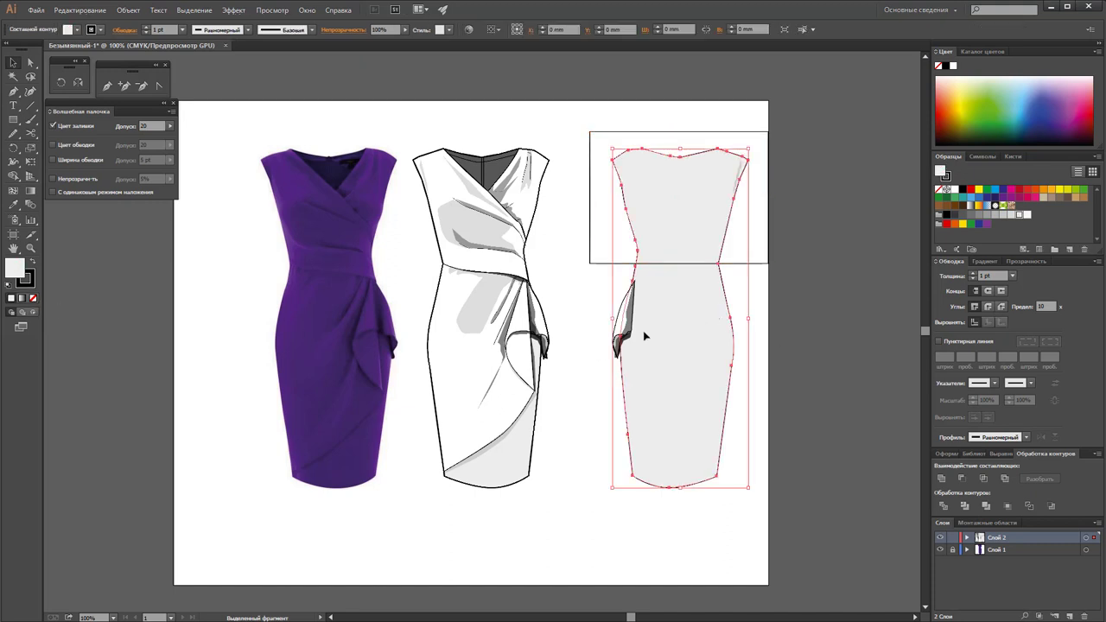
left_click(956, 190)
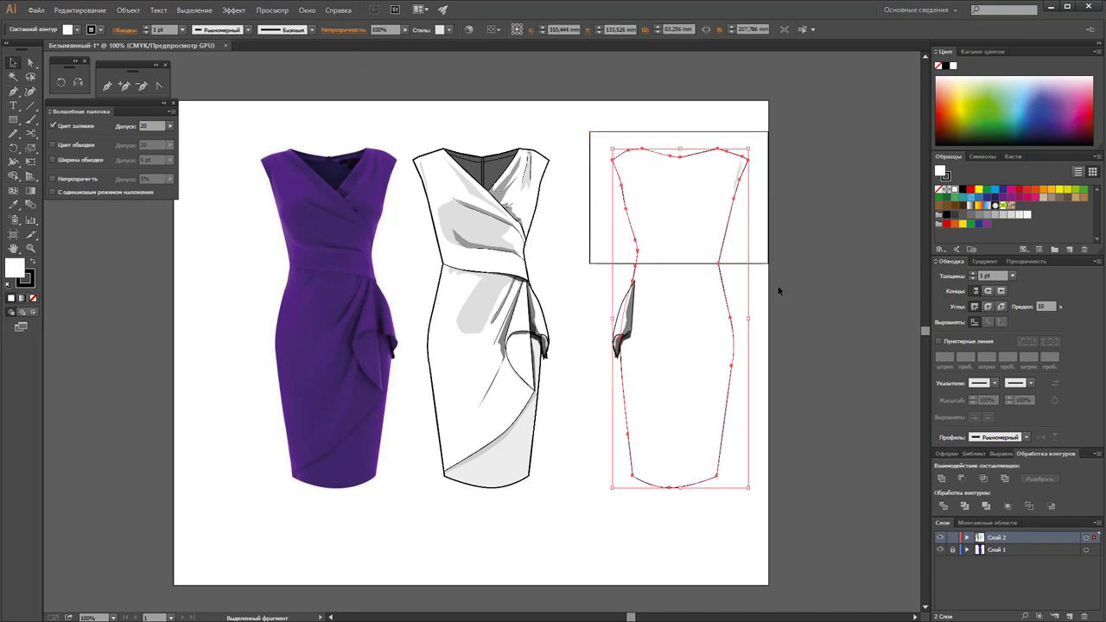
left_click(833, 262)
Delete the extra side anchor and settle the waist anchor on the rectangle's edge
left_click(721, 294)
left_click(142, 86)
left_click(638, 255)
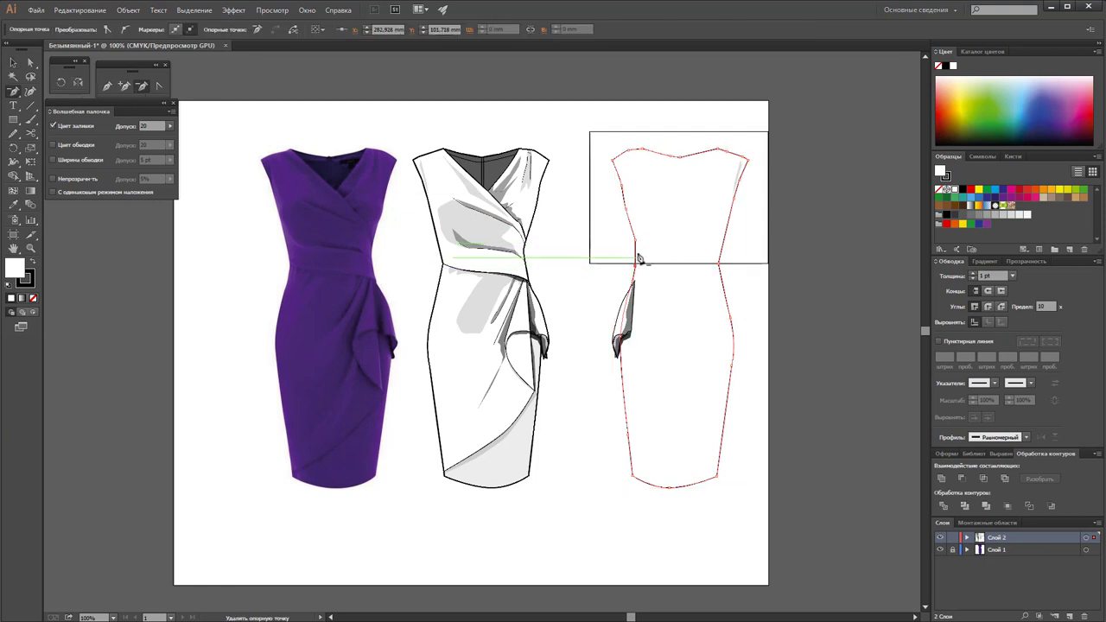
key("a")
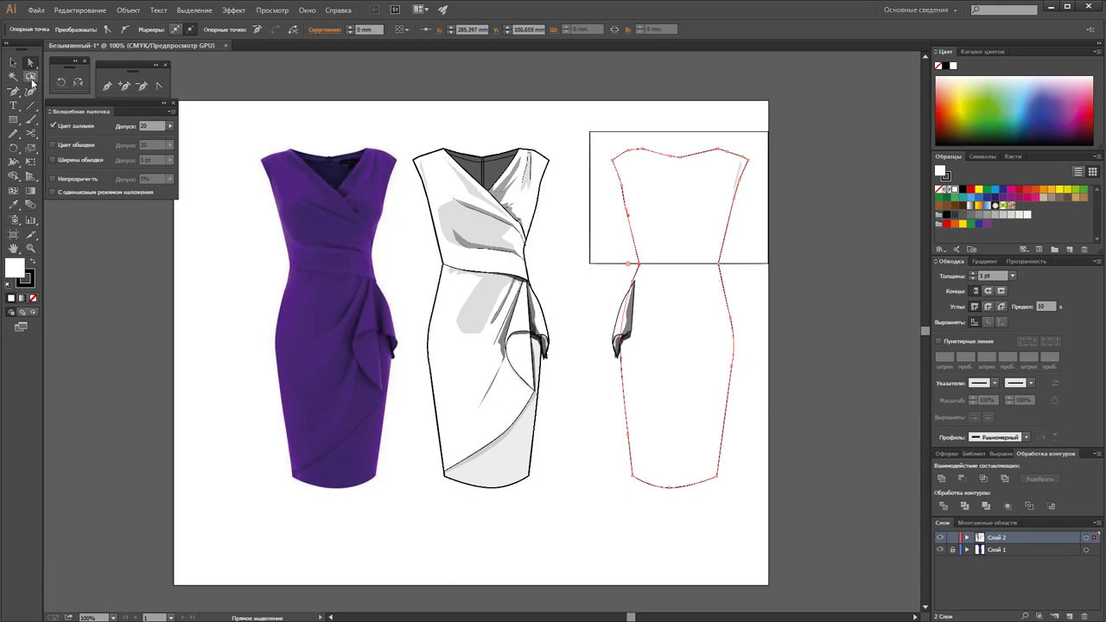
left_click_drag(631, 280, 640, 273)
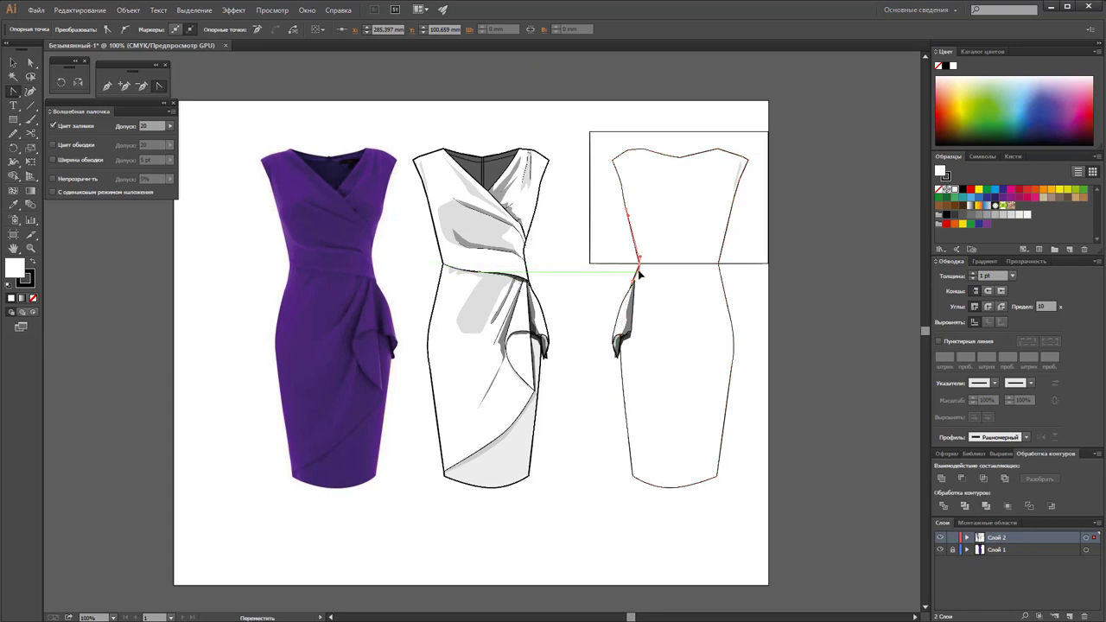
left_click_drag(640, 273, 638, 261)
left_click(13, 64)
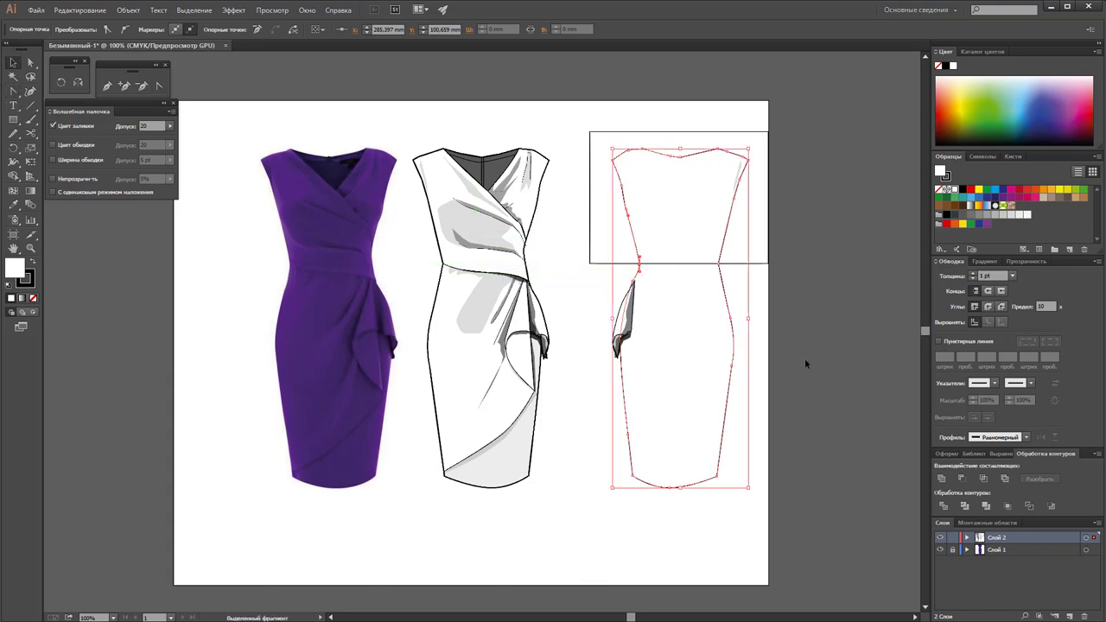
left_click(856, 217)
Unite outline and rectangle, delete the leftover top piece, and send the outline behind the shading
mouse_move(713, 271)
left_mouse_down()
mouse_move(740, 264)
mouse_move(712, 259)
left_mouse_up()
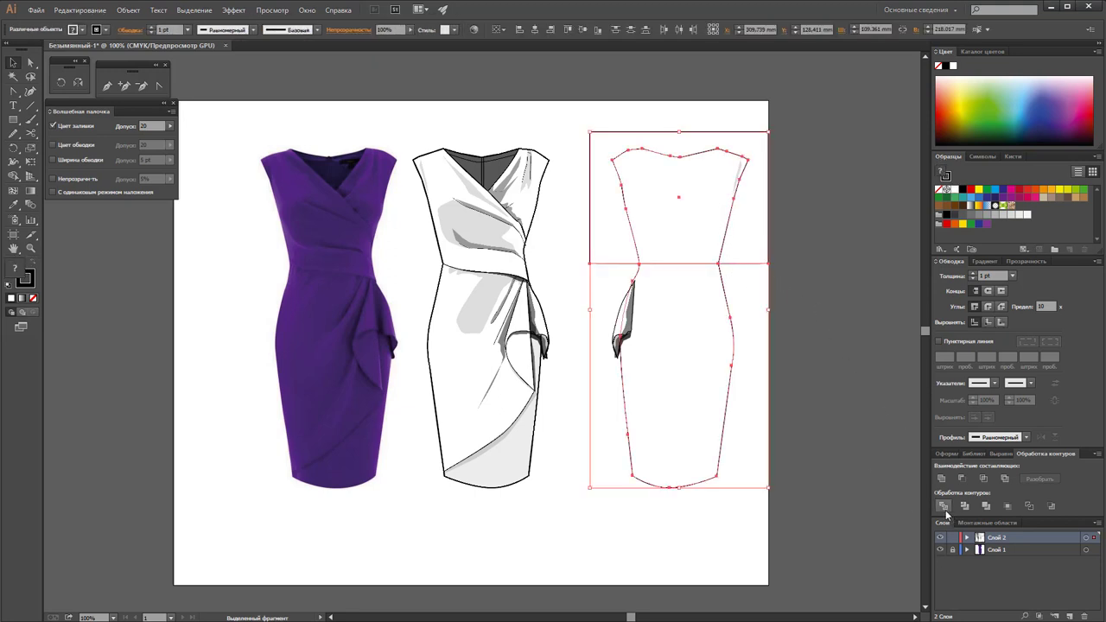
left_click(945, 508)
right_click(688, 298)
left_click(797, 363)
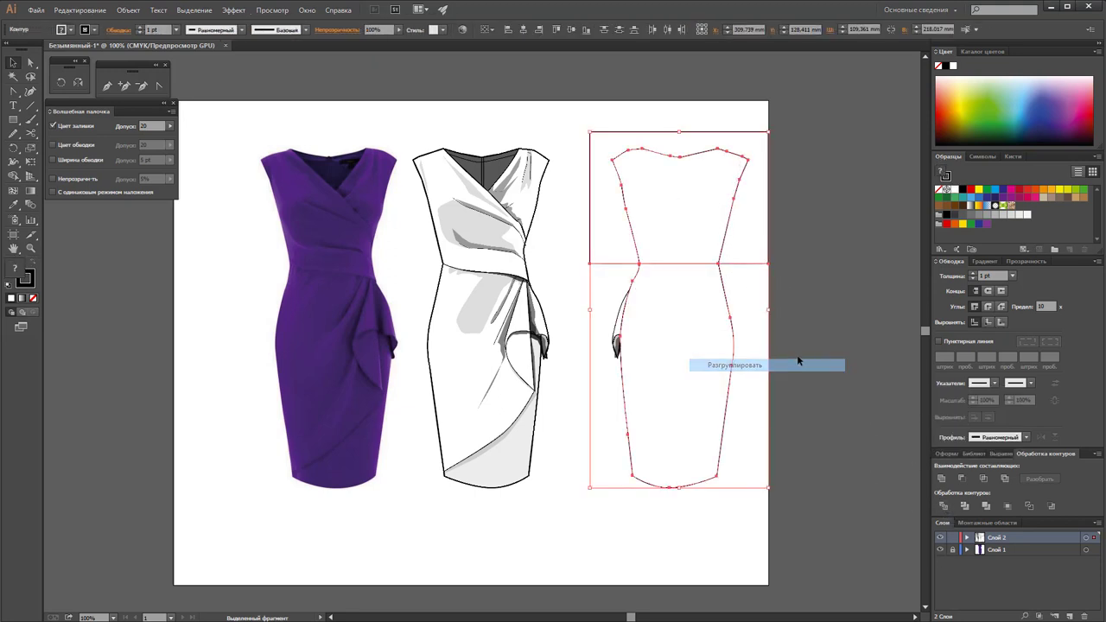
left_click(752, 249)
key("Delete")
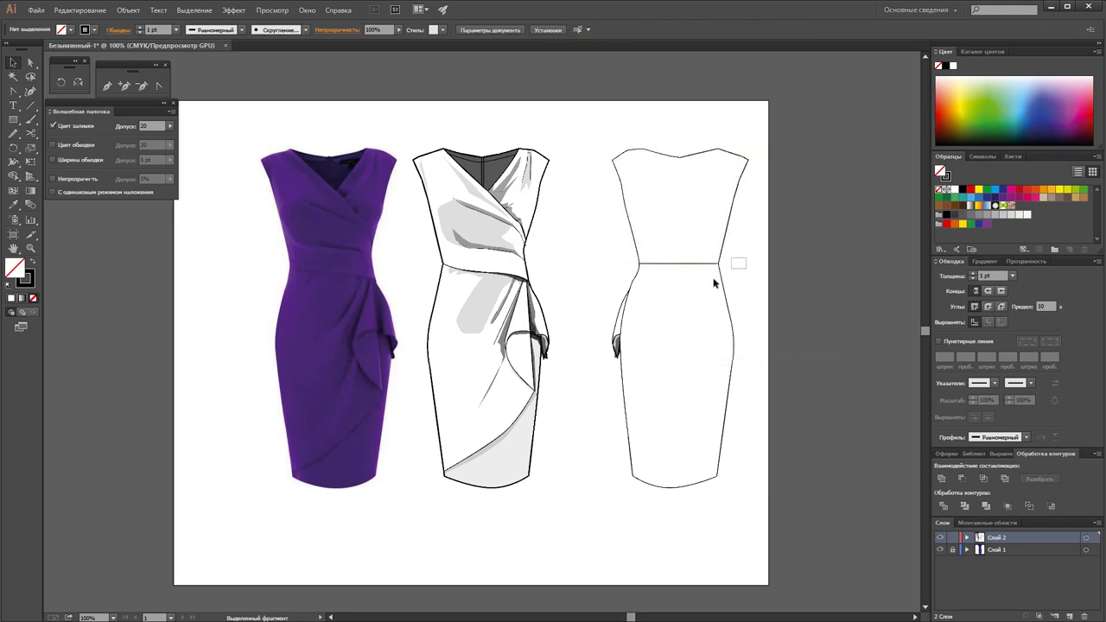
left_click(710, 284)
right_click(708, 282)
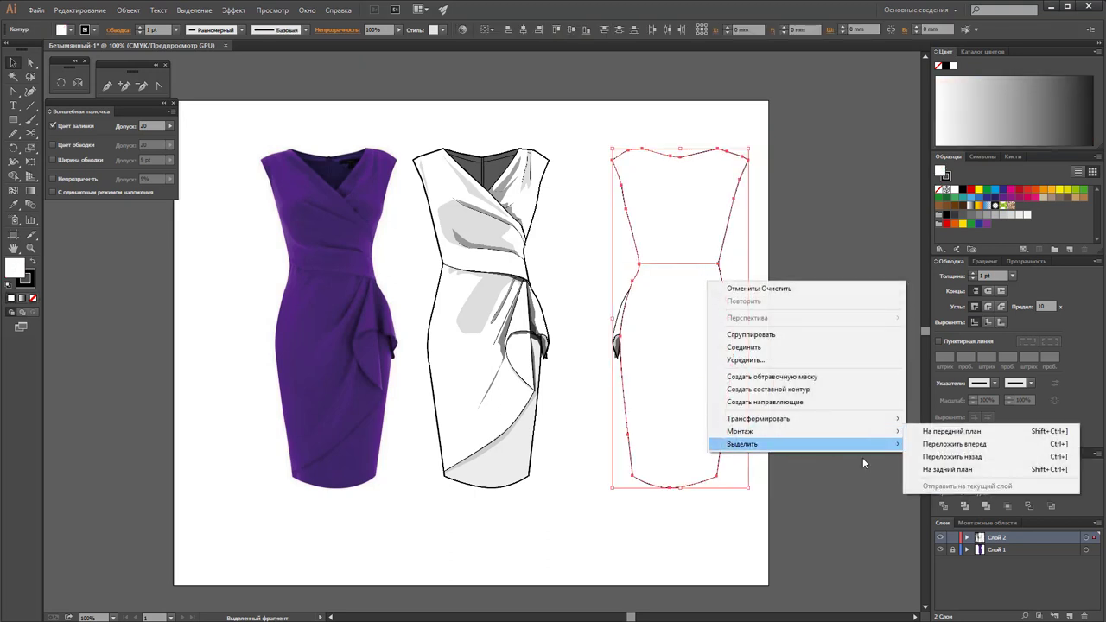
left_click(948, 469)
left_click(839, 423)
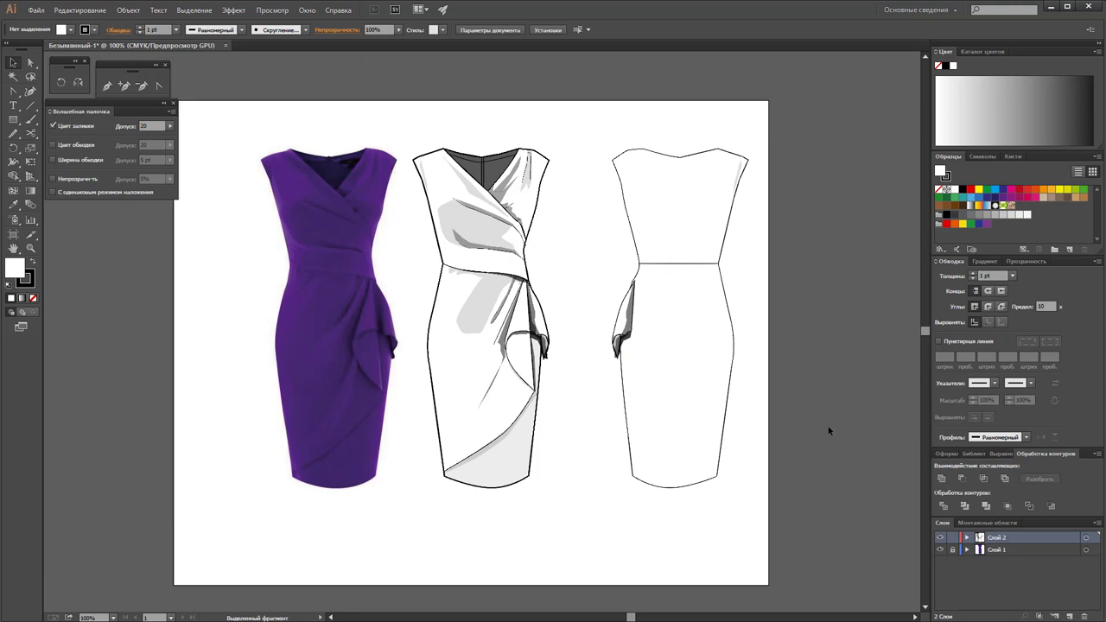
left_click(32, 108)
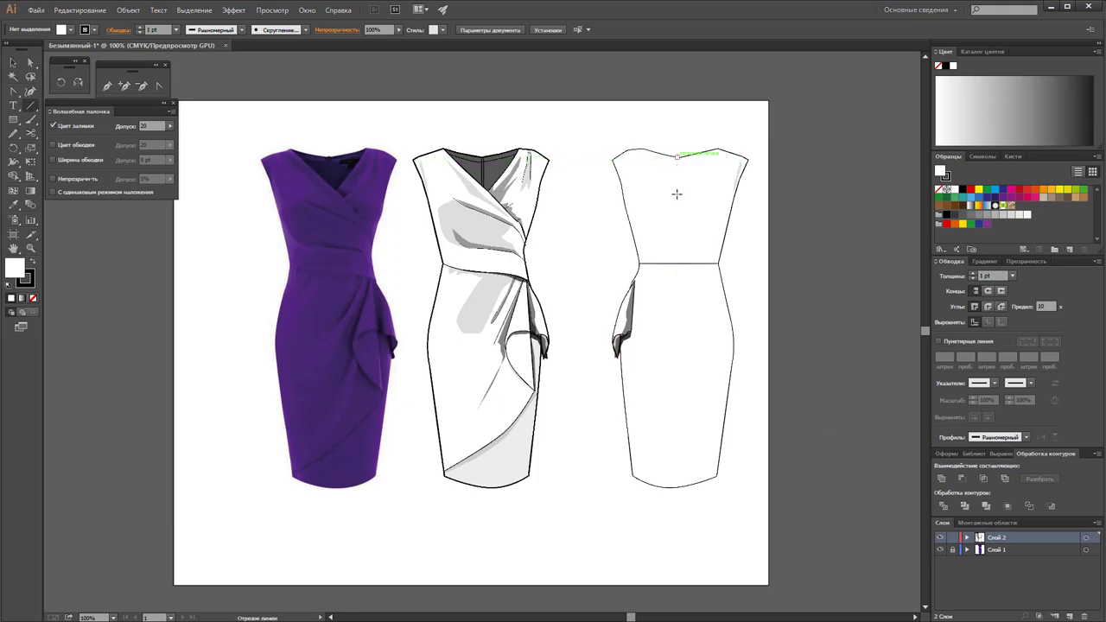
Draw a vertical centre seam from neckline to hem, snapping its bottom end to the hem
left_click_drag(678, 156, 675, 489)
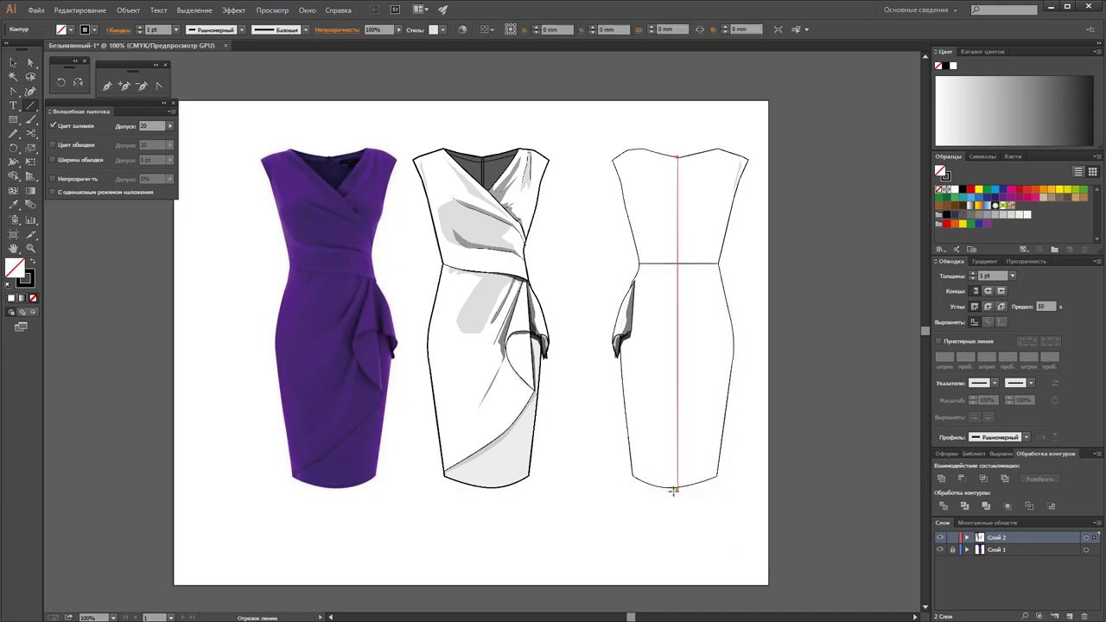
left_click(30, 62)
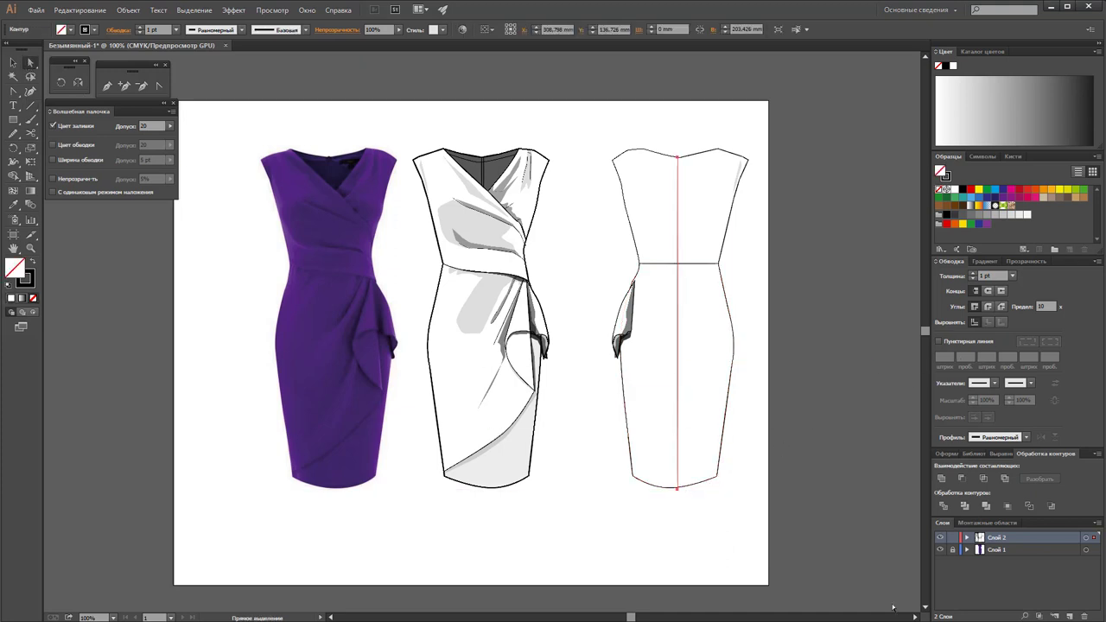
left_click(764, 558)
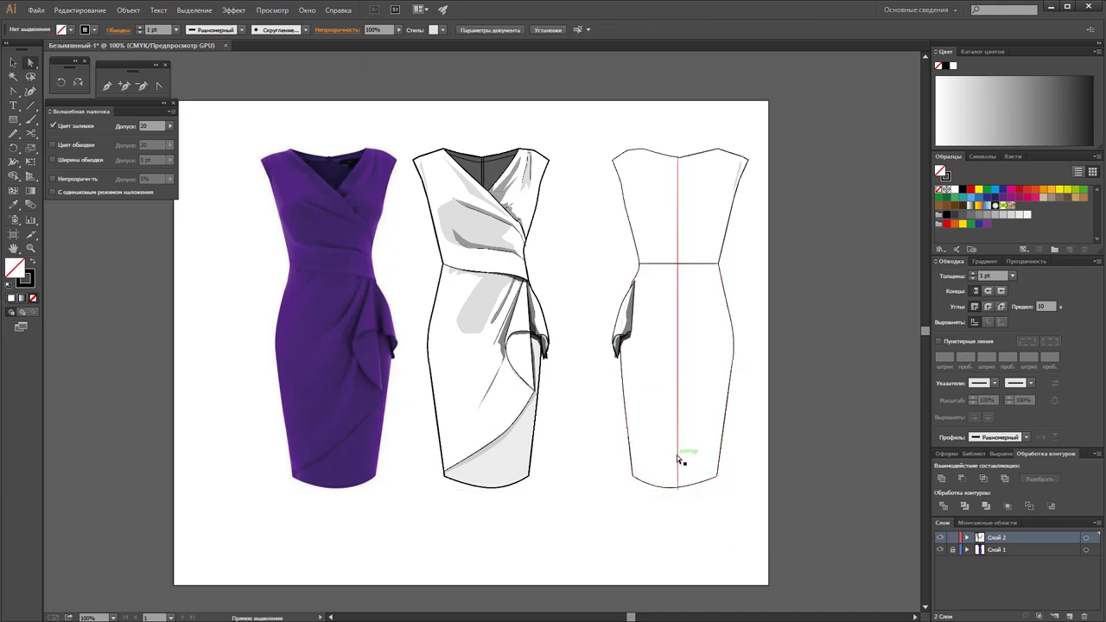
left_click_drag(678, 489, 679, 492)
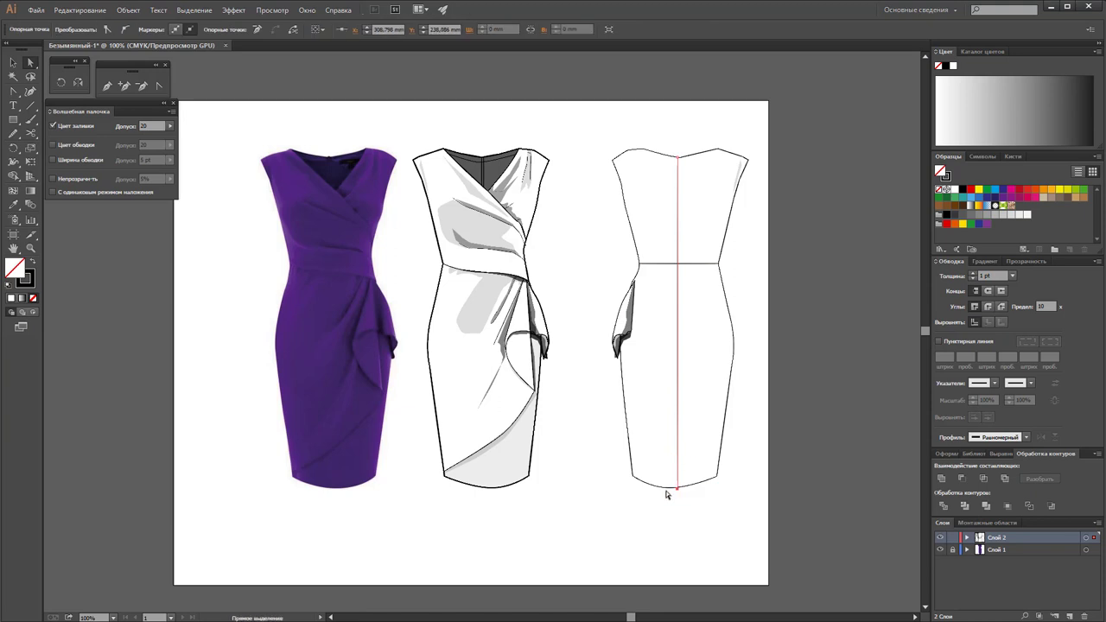
left_click(674, 489)
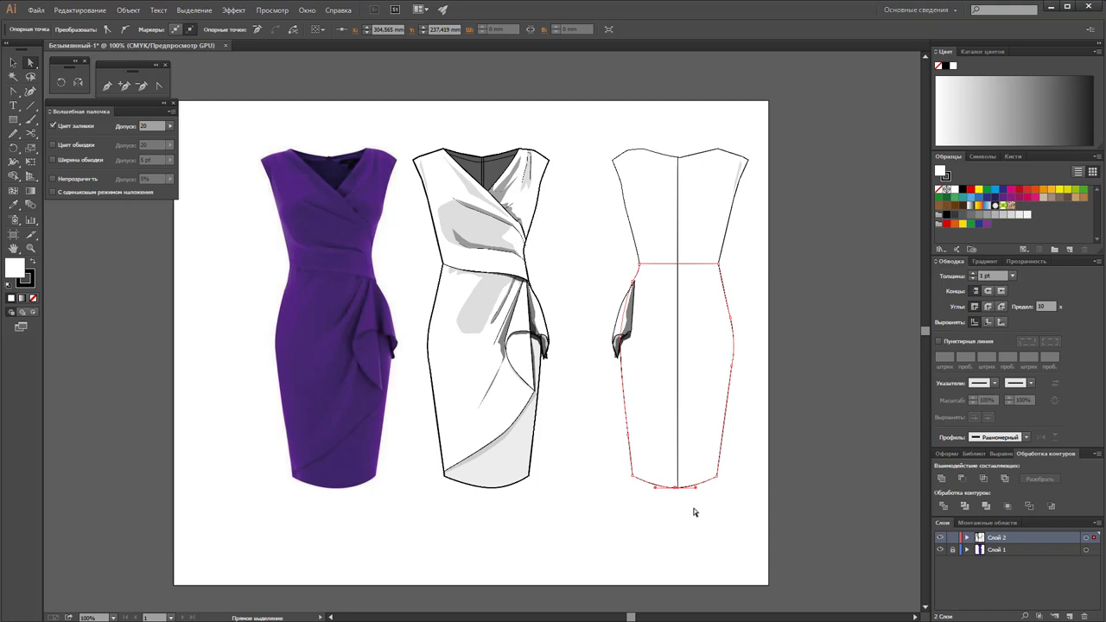
left_click(681, 516)
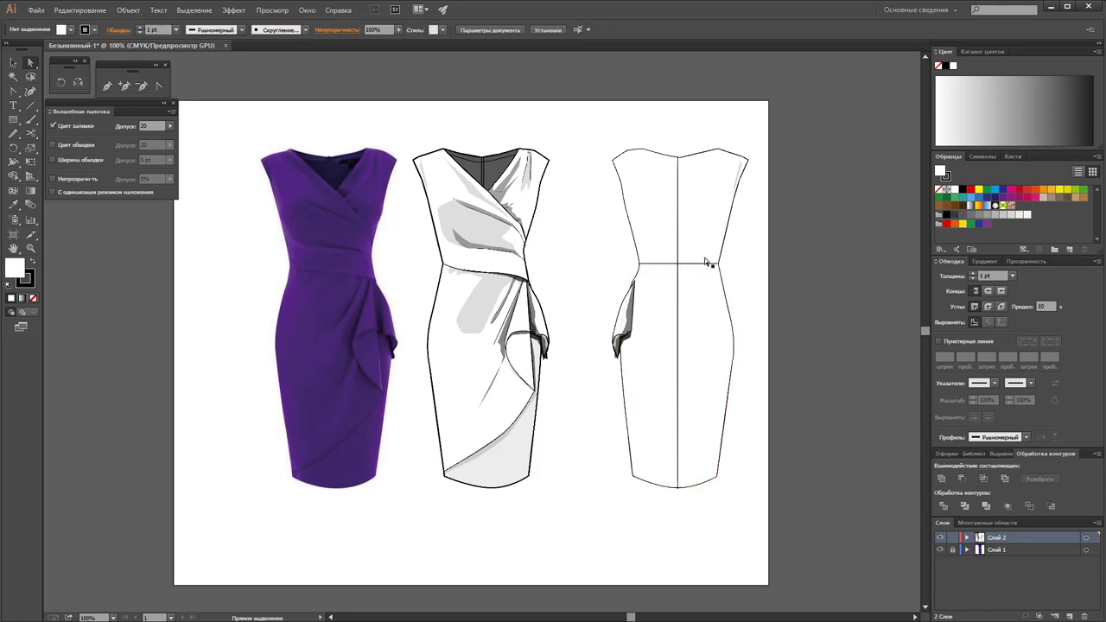
left_click(708, 153)
left_click(681, 159)
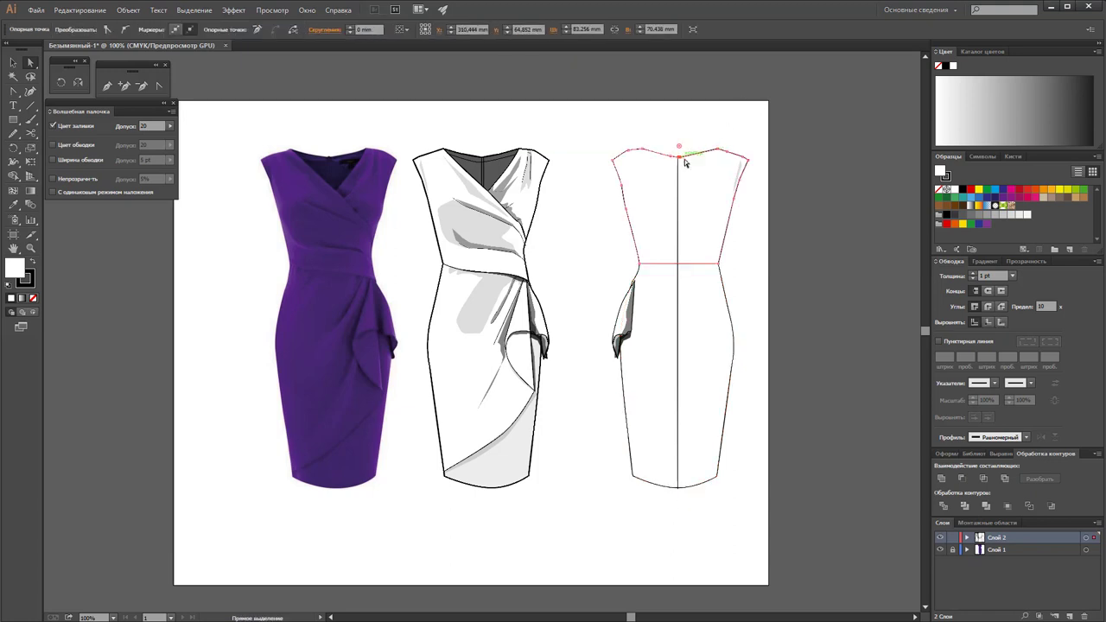
left_click(787, 286)
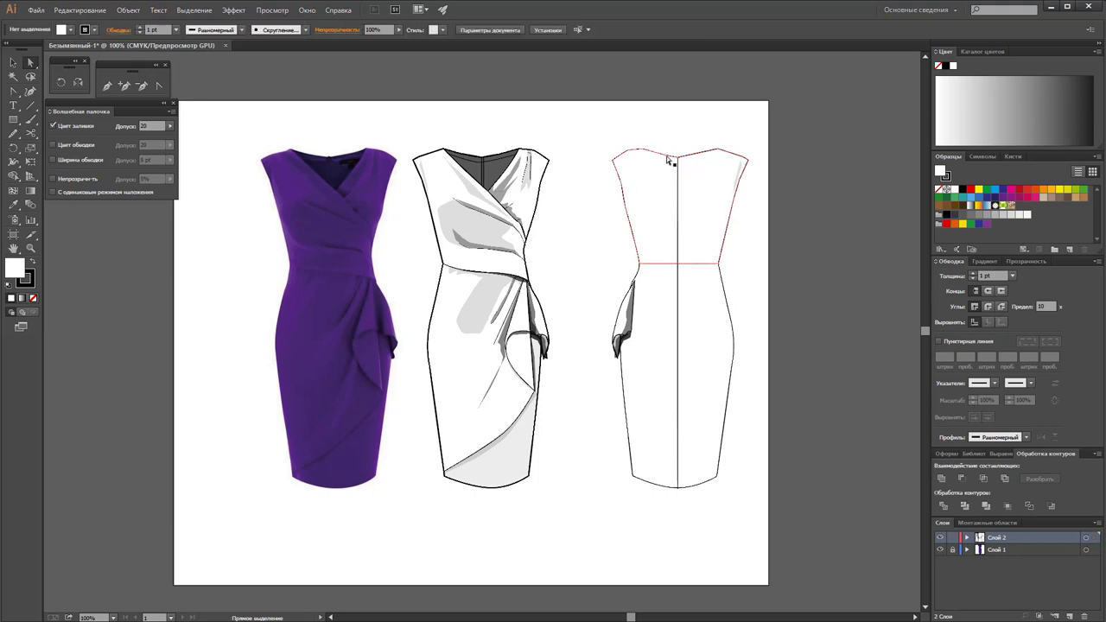
left_click(31, 248)
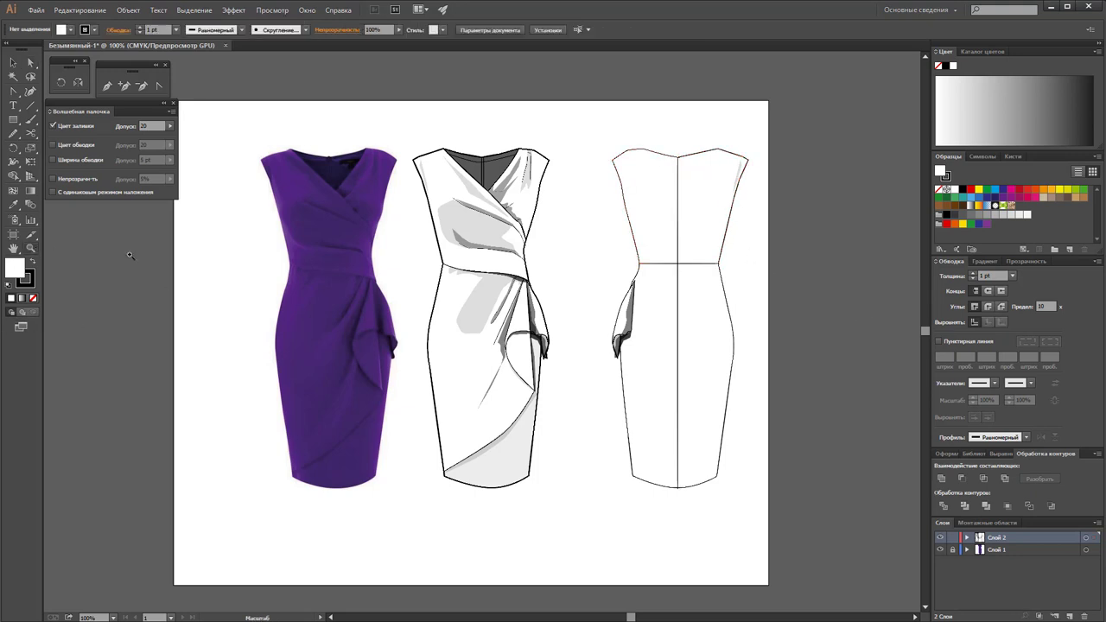
Zoom in on the back neckline at the top of the centre seam
left_click(691, 174)
left_click(462, 343)
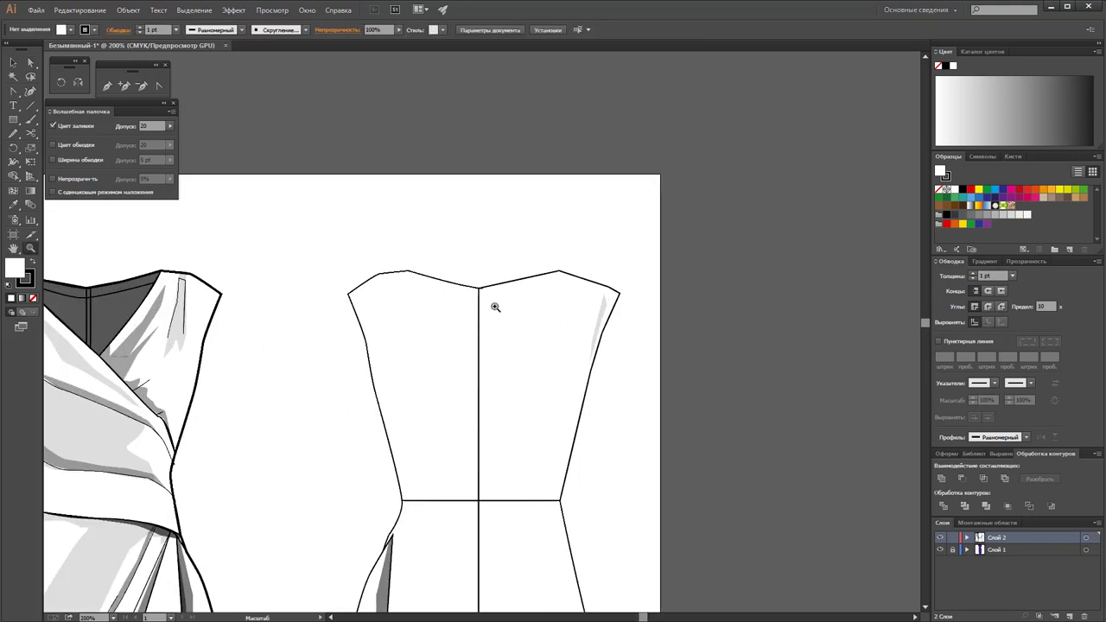
left_click(494, 306)
left_click(461, 320)
left_click(514, 314)
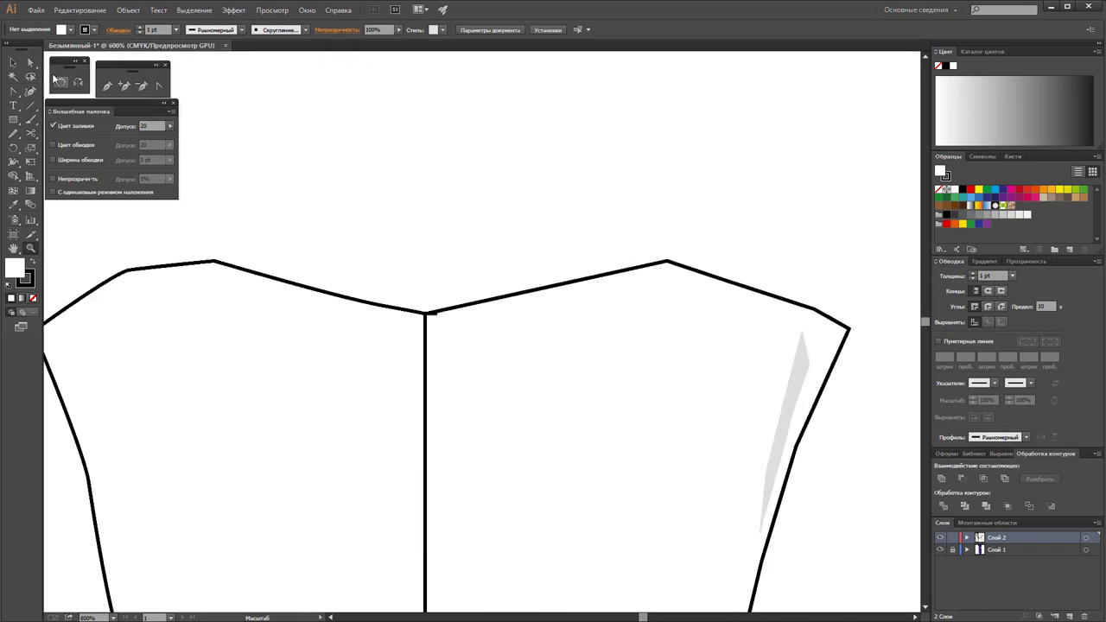
left_click(31, 63)
left_click(431, 313)
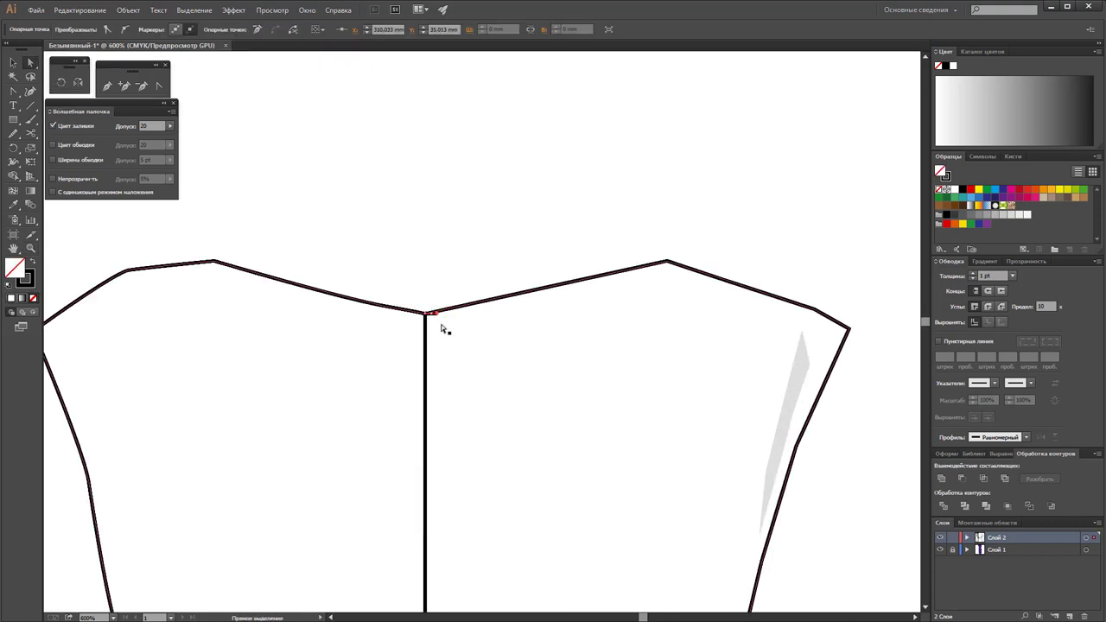
left_click(437, 317)
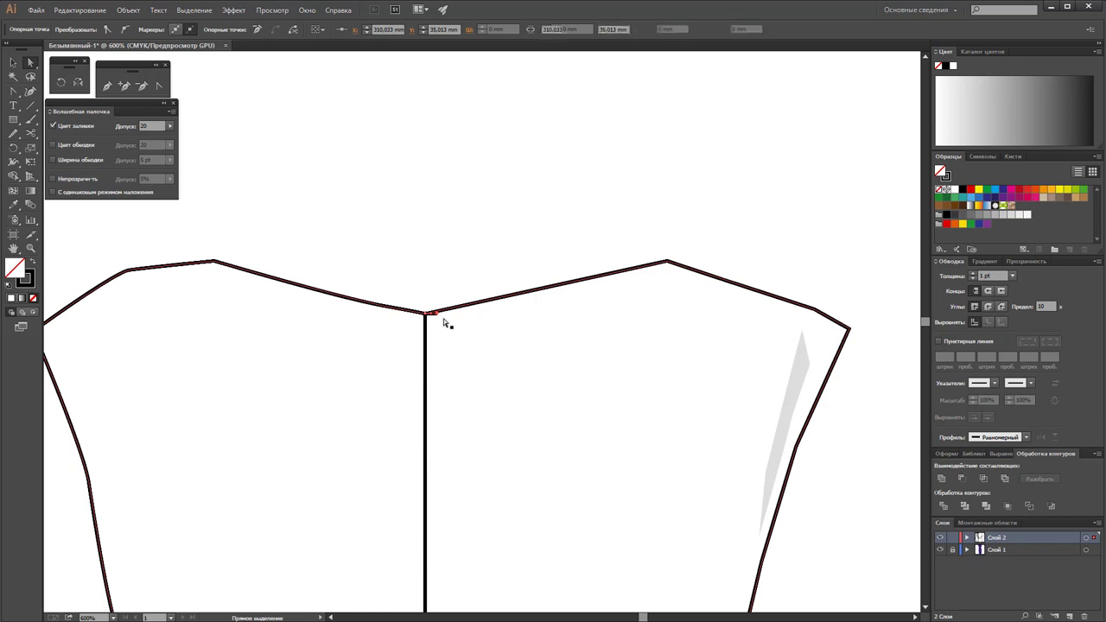
key("ctrl+shift+a")
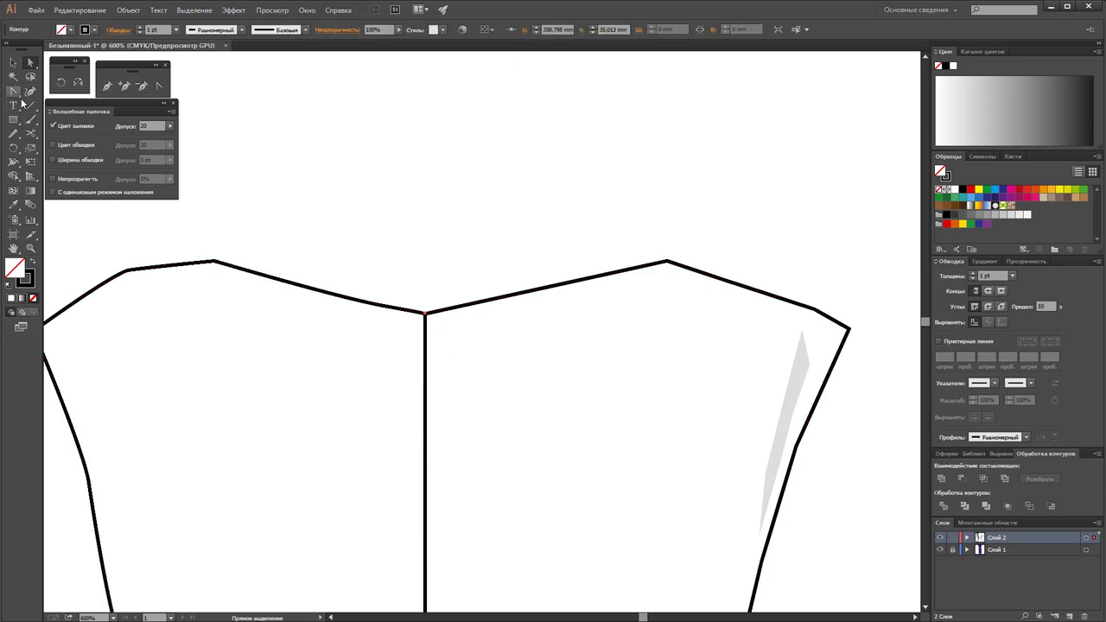
Draw a thin ellipse with a small circle centred on top to form the zipper pull
left_click(15, 124)
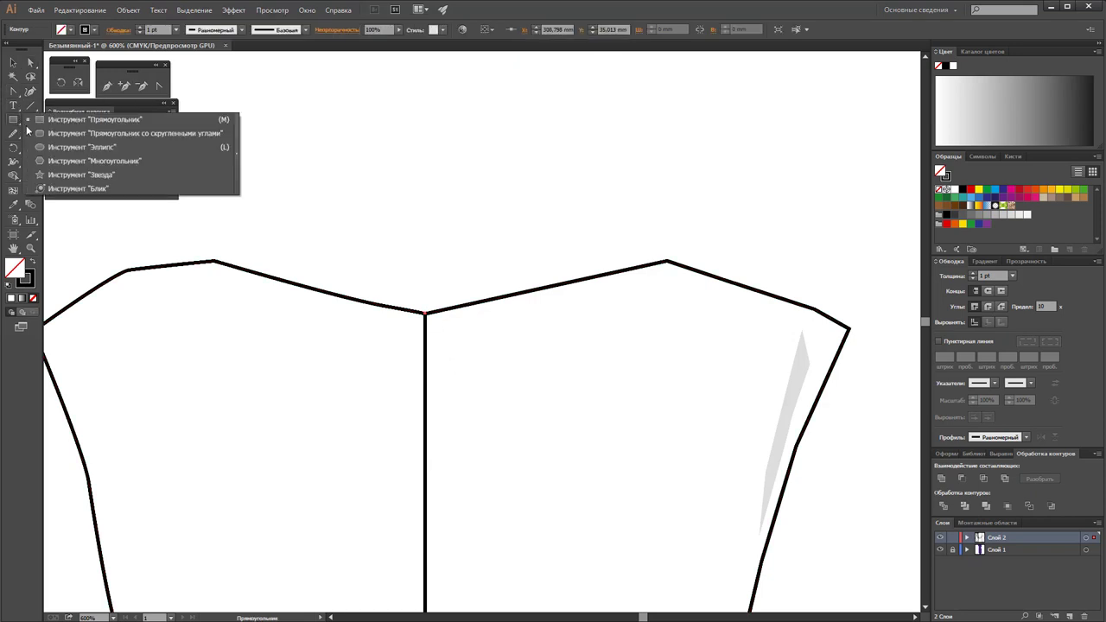
left_click_drag(28, 129, 52, 147)
mouse_move(401, 148)
left_mouse_down()
mouse_move(422, 179)
mouse_move(424, 329)
left_mouse_up()
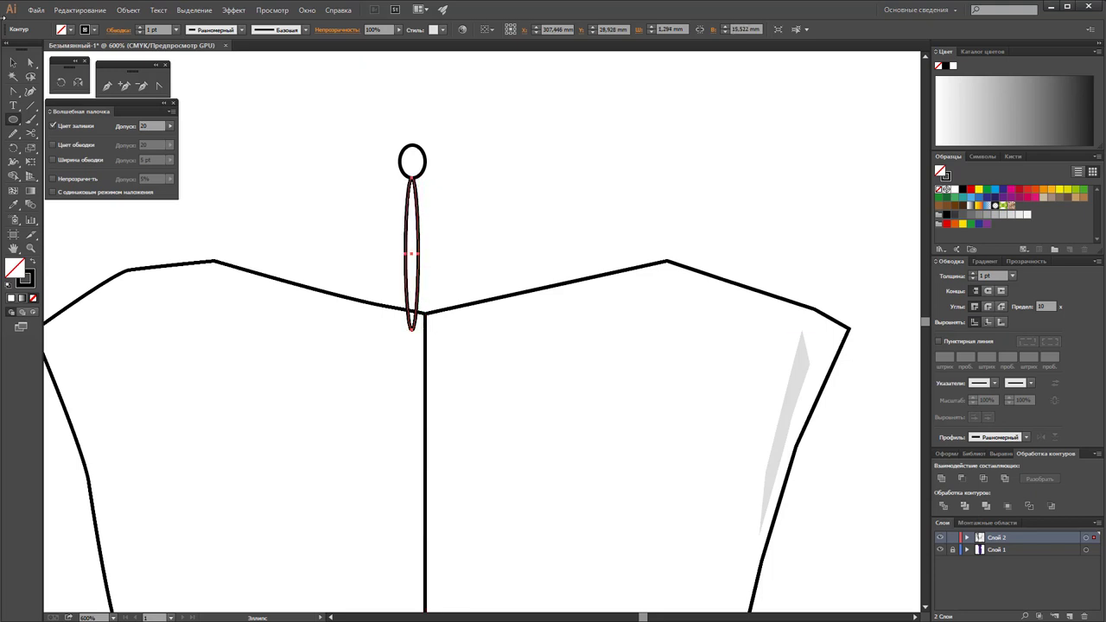
left_click(13, 62)
left_click(527, 204)
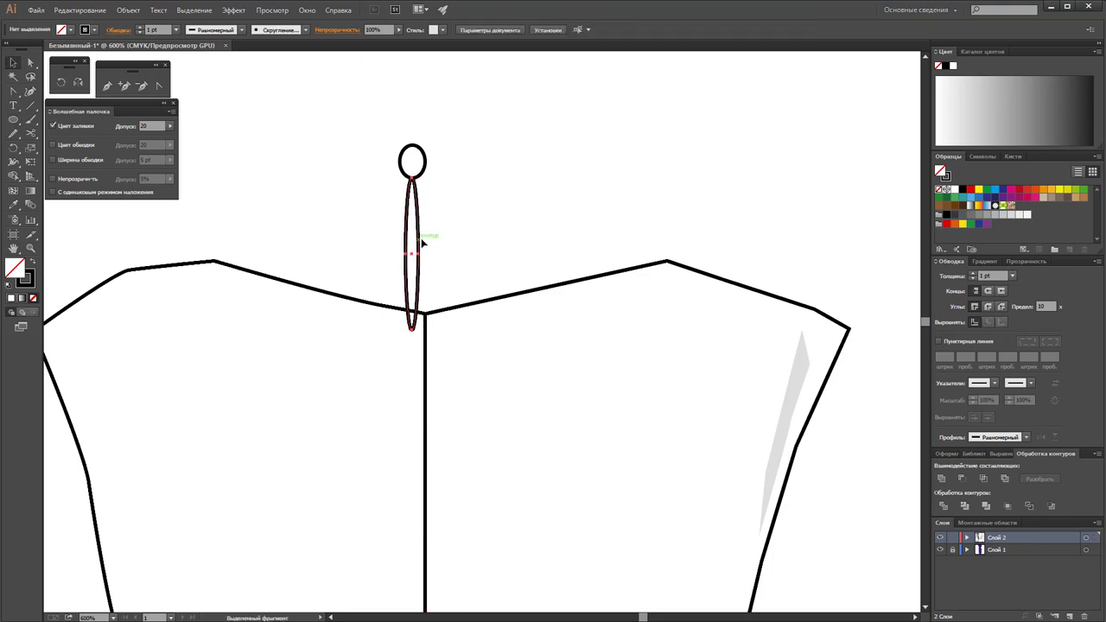
left_click(420, 241)
left_click_drag(439, 157, 393, 206)
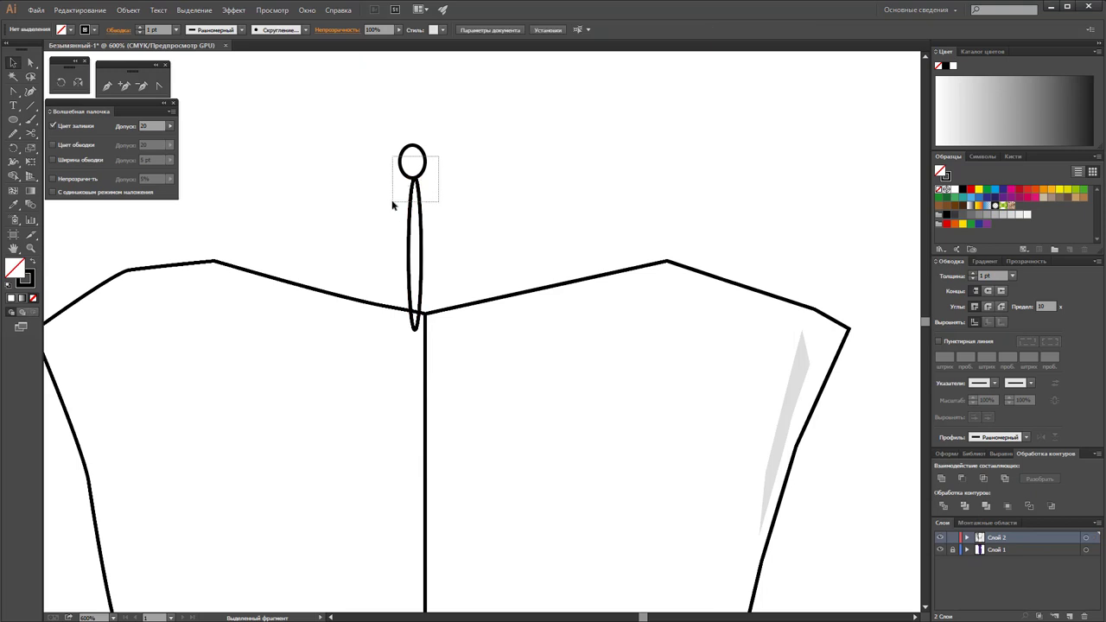
left_click(426, 166)
left_click_drag(425, 162, 427, 162)
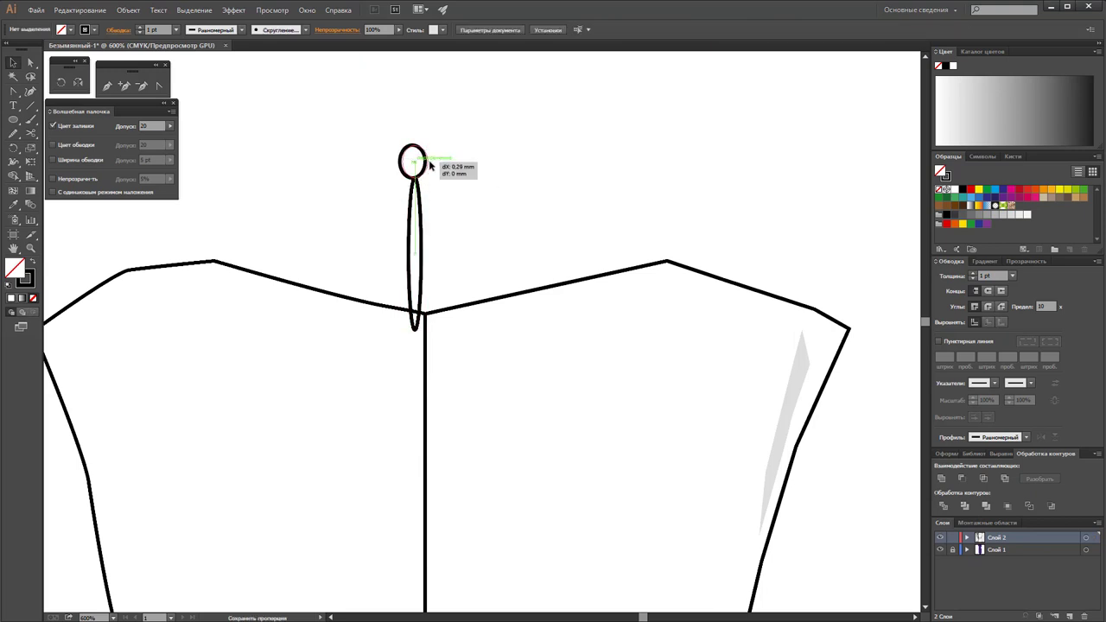
left_click_drag(388, 205, 442, 170)
Fill the pull shapes with a radial grey gradient, thin outlines to 0.25 pt, and group them
left_click(973, 208)
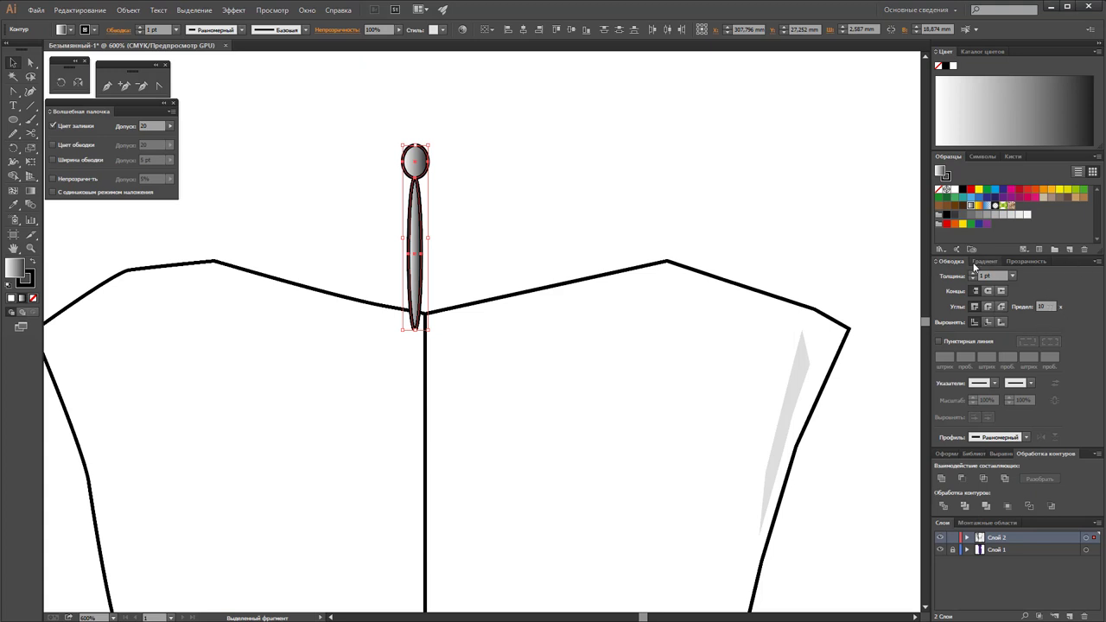
left_click(983, 261)
left_click(1087, 282)
left_click(1065, 300)
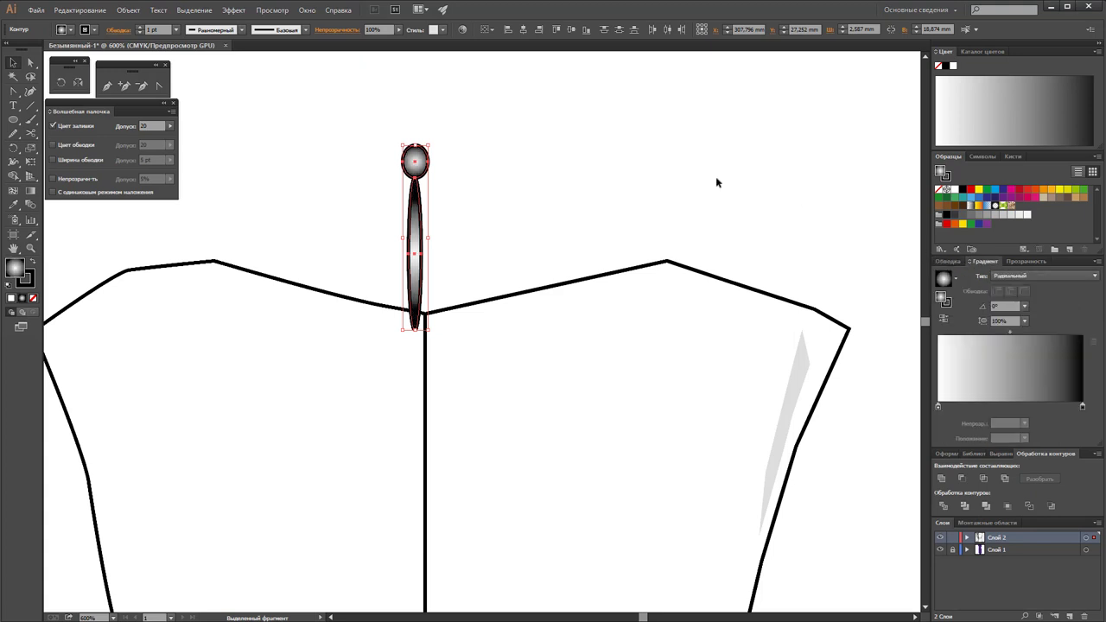
left_click(178, 30)
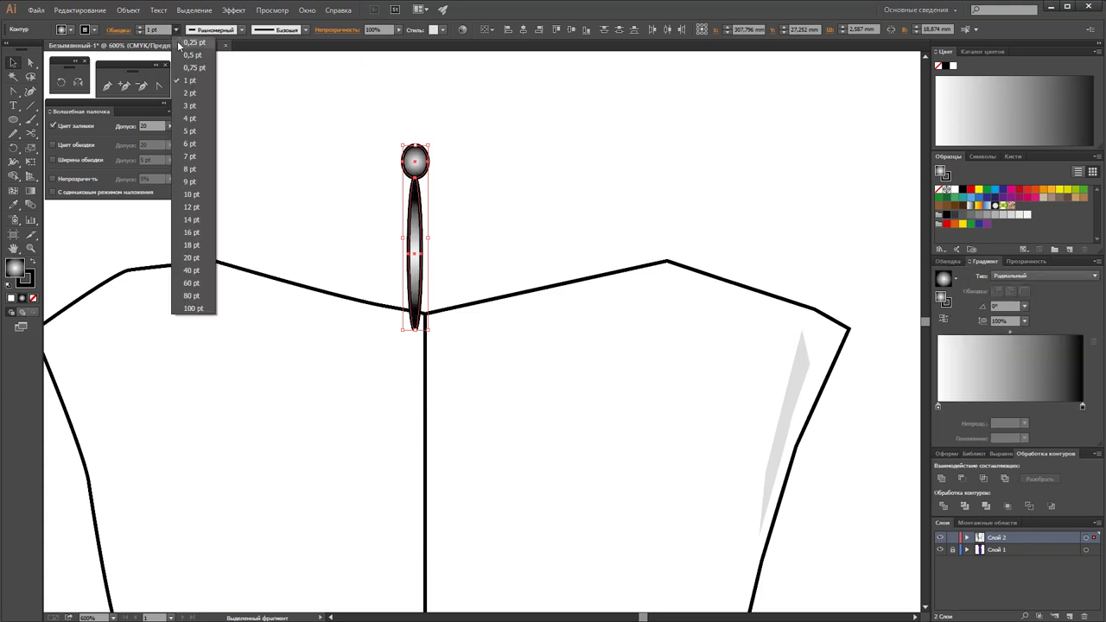
right_click(414, 162)
left_click(489, 217)
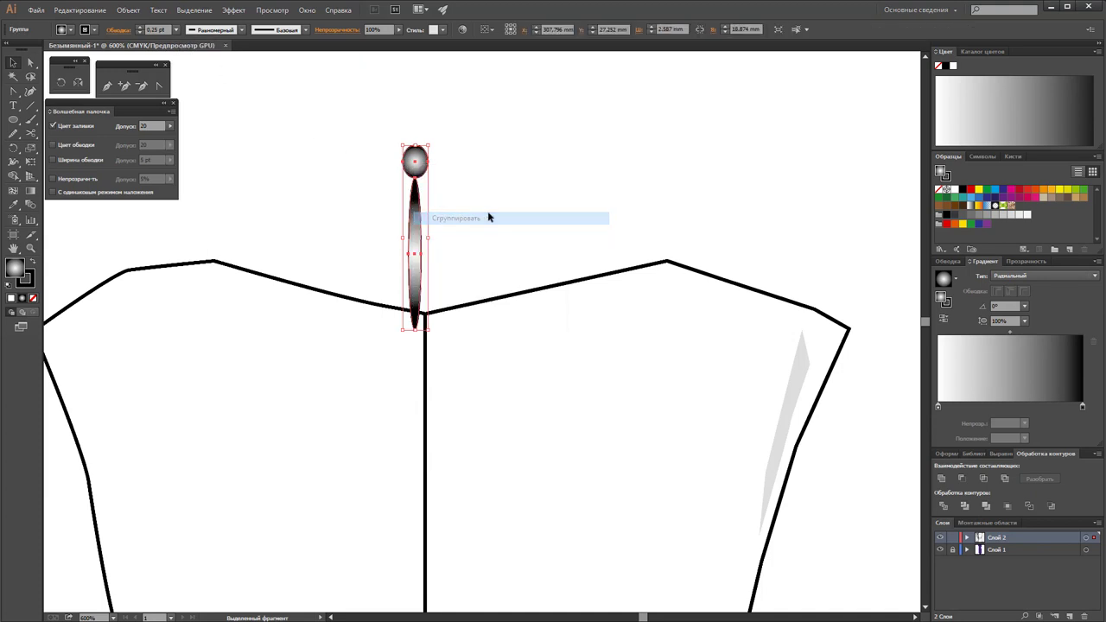
Scale the grouped pull small and place it at the top of the centre-back seam
left_click_drag(429, 147, 412, 275)
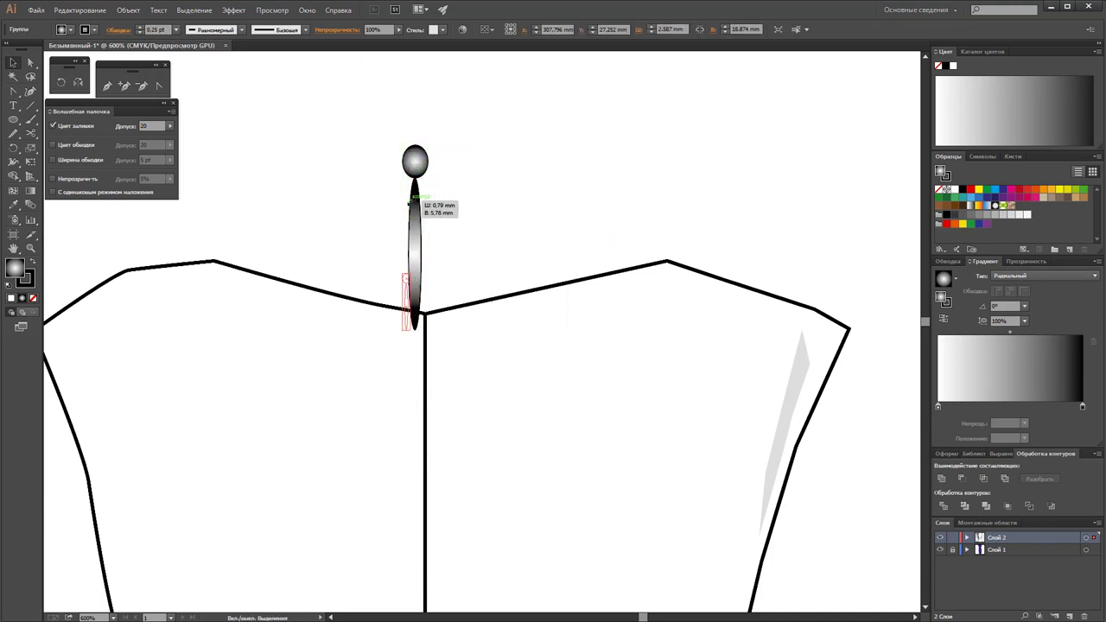
left_click(437, 216)
left_click_drag(424, 313, 426, 344)
left_click(487, 218)
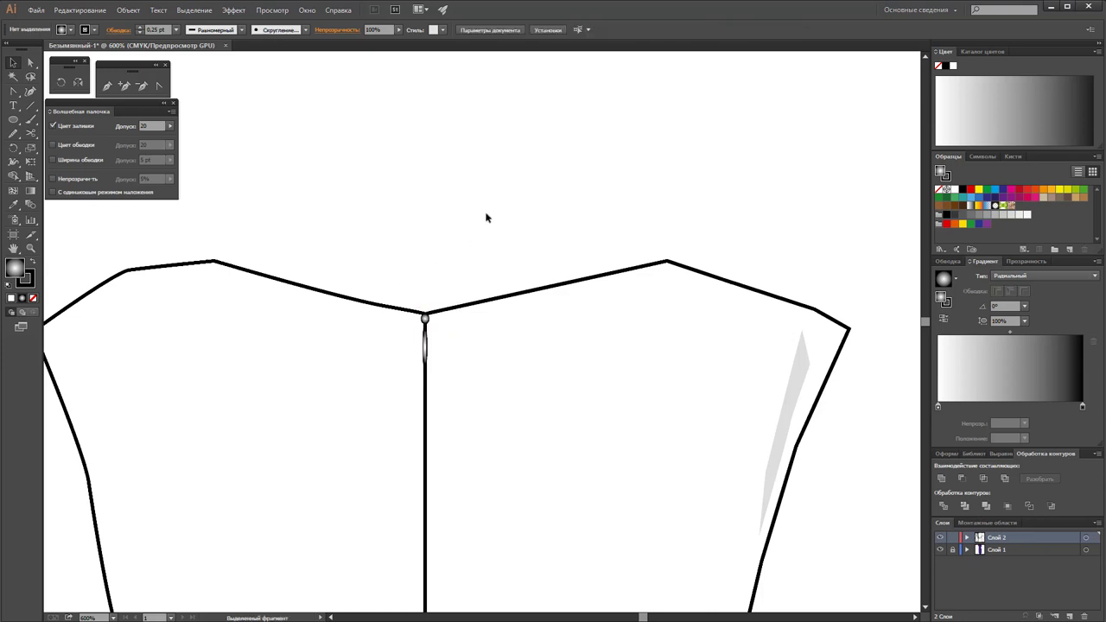
left_click(425, 356)
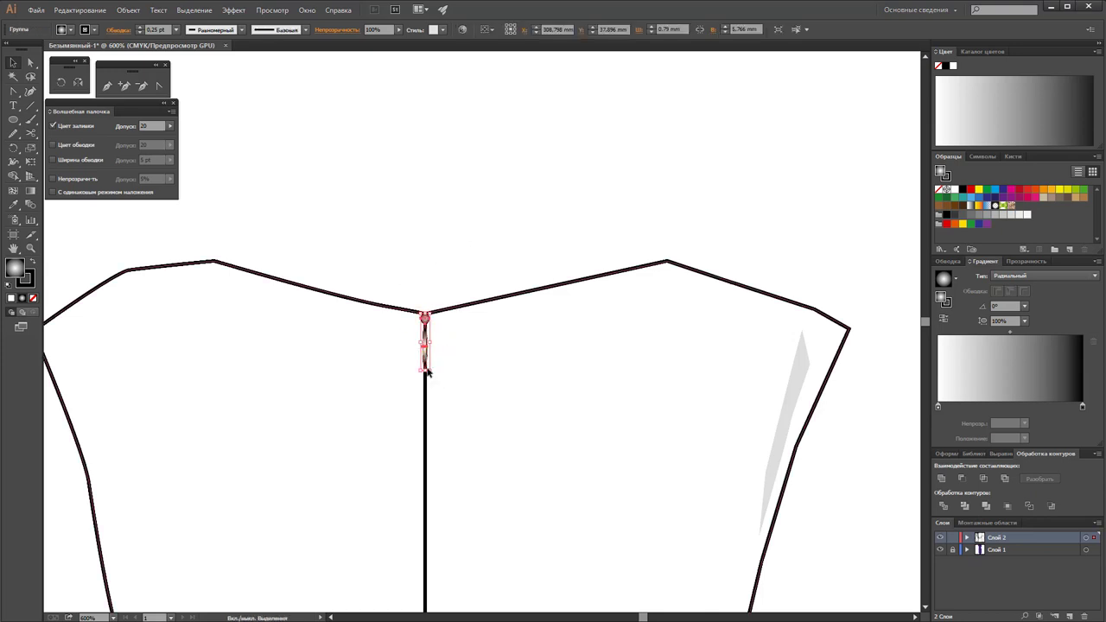
left_click_drag(430, 374, 435, 380)
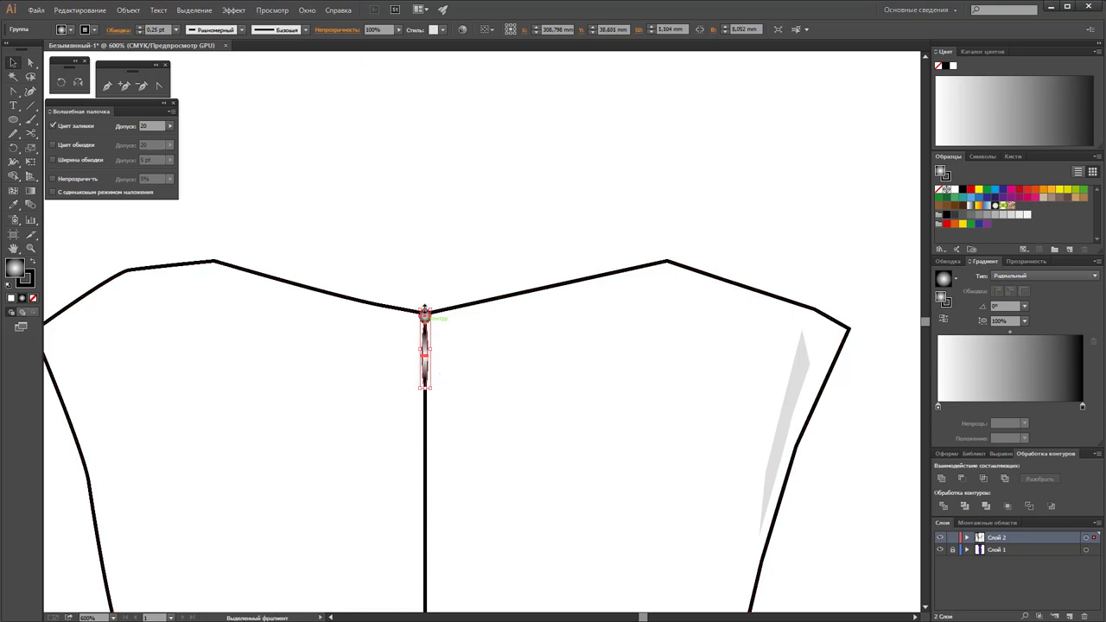
left_click(448, 256)
key("z")
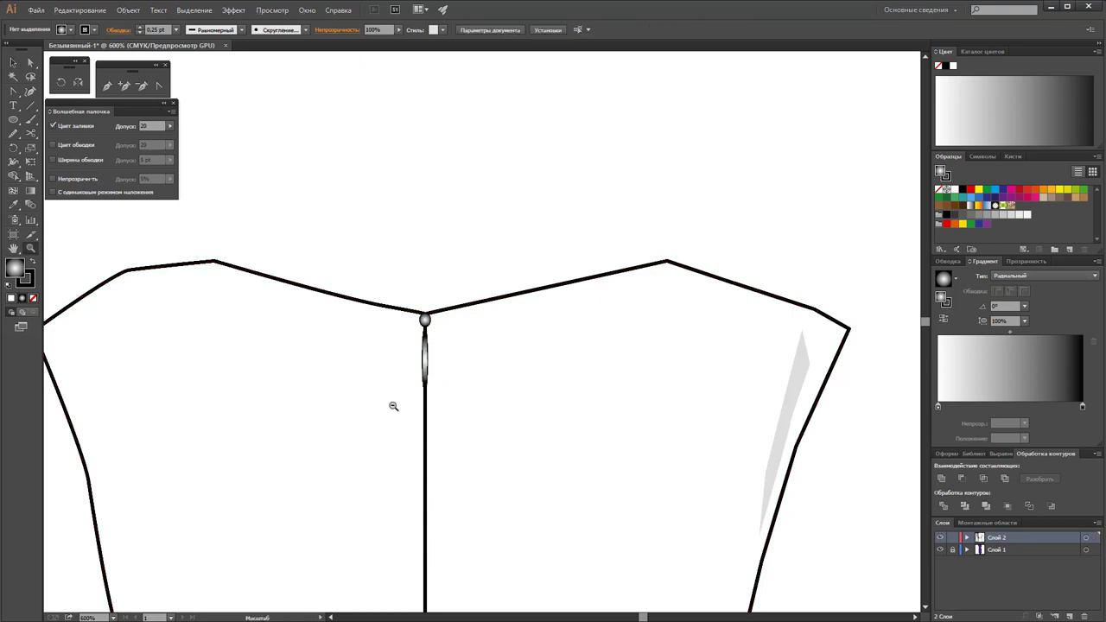
left_click(394, 401, "alt")
left_click(453, 389, "alt")
left_click(486, 406, "alt")
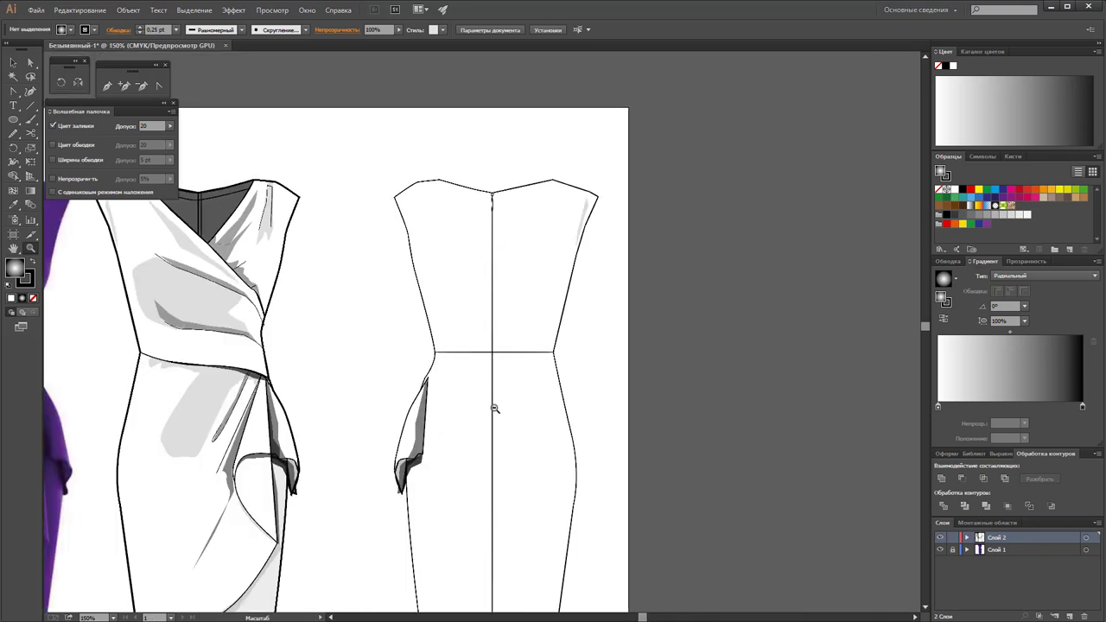
Zoom in on the shading of the back drape flap at the left hip
left_click(495, 408, "alt")
left_click(13, 62)
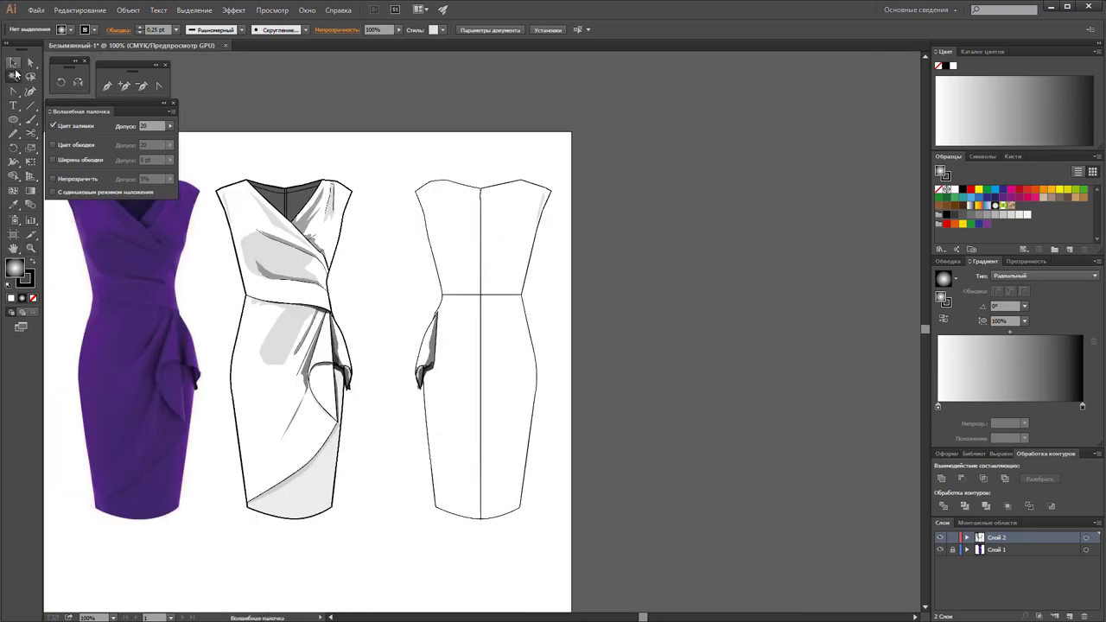
left_click(430, 346)
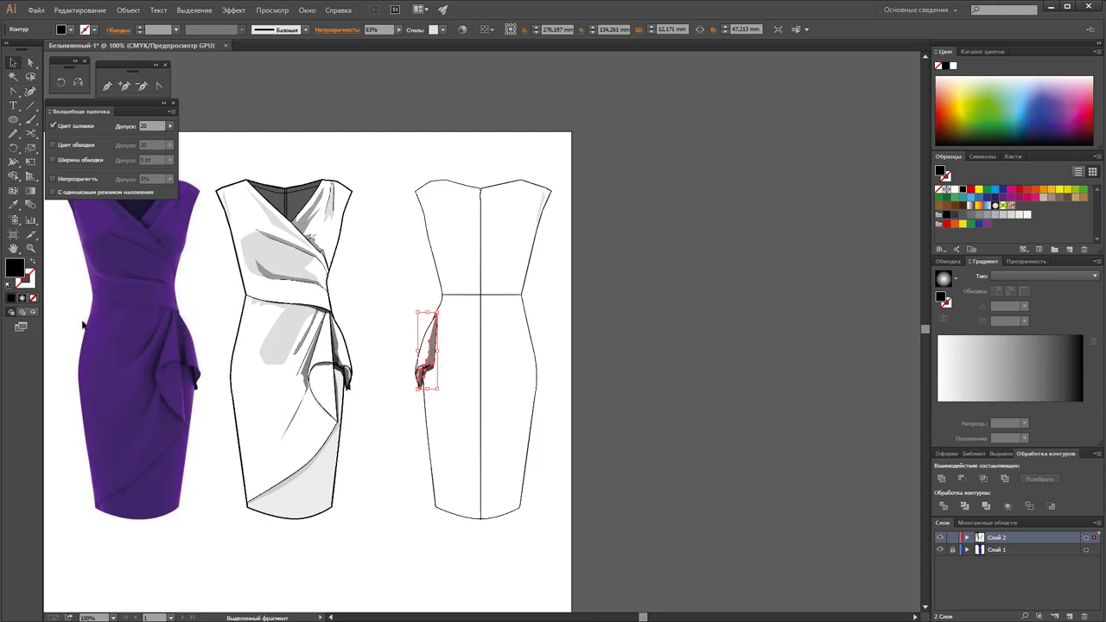
left_click(32, 248)
left_click(454, 363)
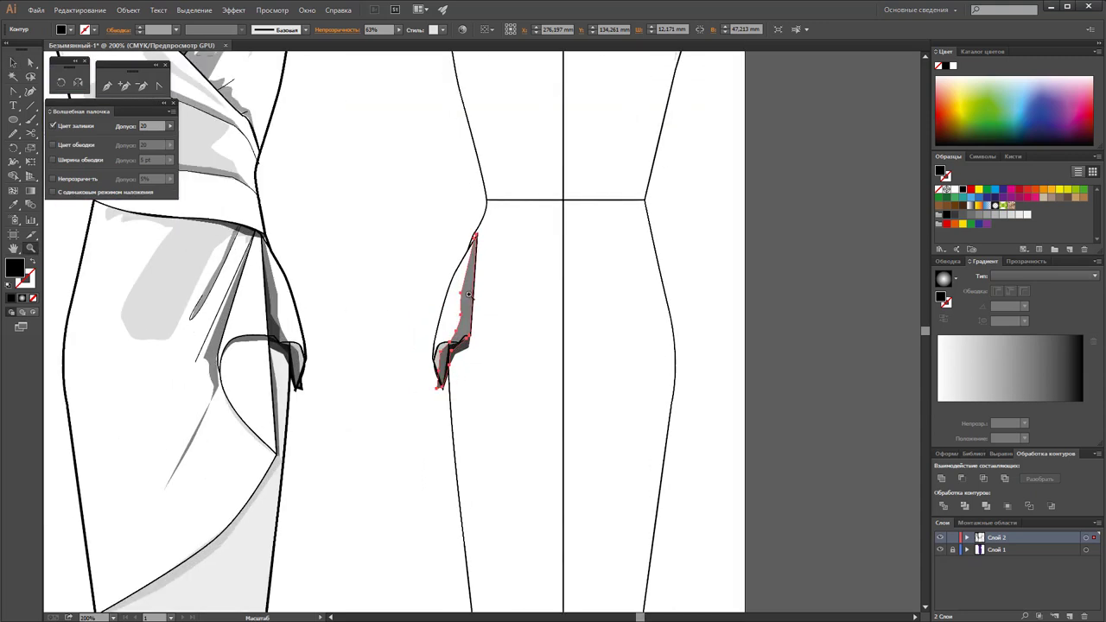
left_click(468, 296)
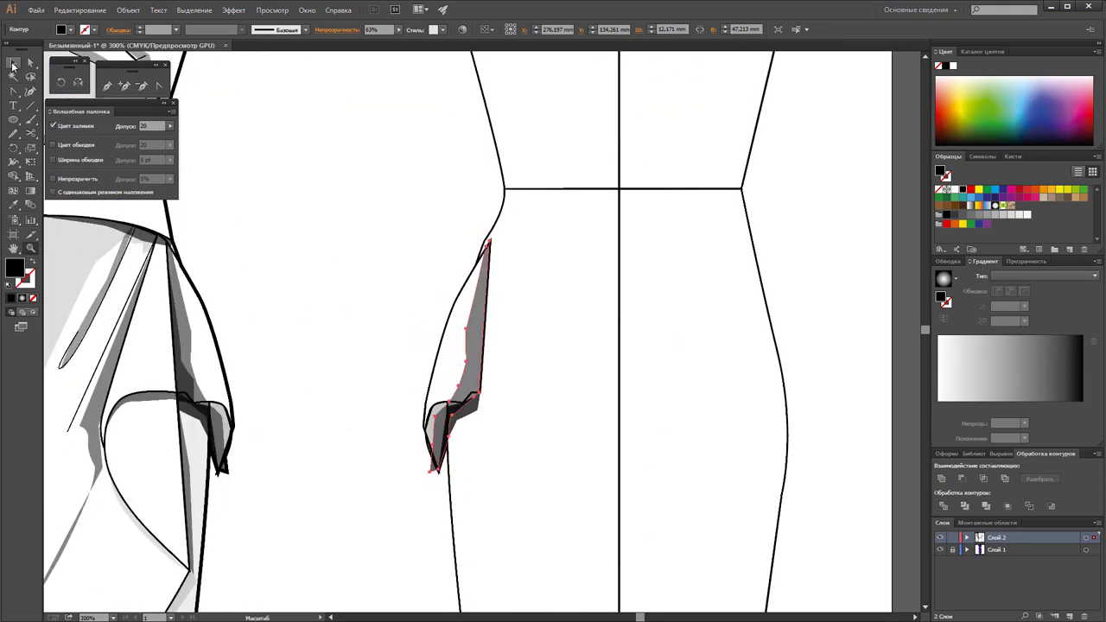
Reposition the grey and dark shading pieces on the drape, undoing a stray move
left_click(13, 62)
mouse_move(464, 321)
left_mouse_down()
mouse_move(446, 316)
mouse_move(464, 342)
left_mouse_up()
left_click(373, 290)
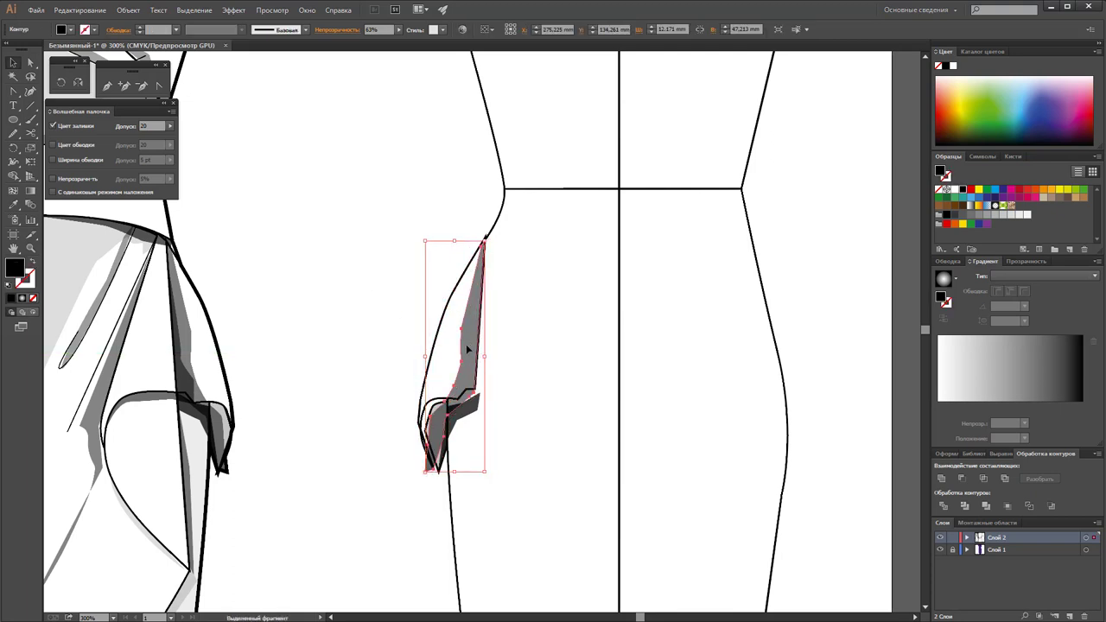
left_click_drag(473, 407, 386, 453)
left_click(407, 461)
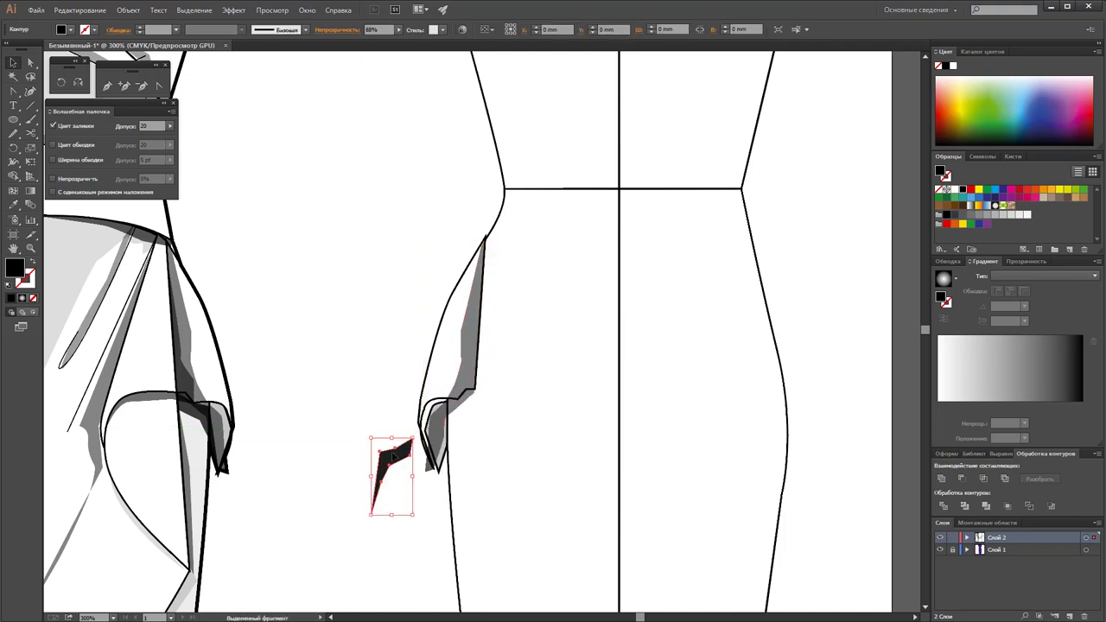
key("ctrl+z")
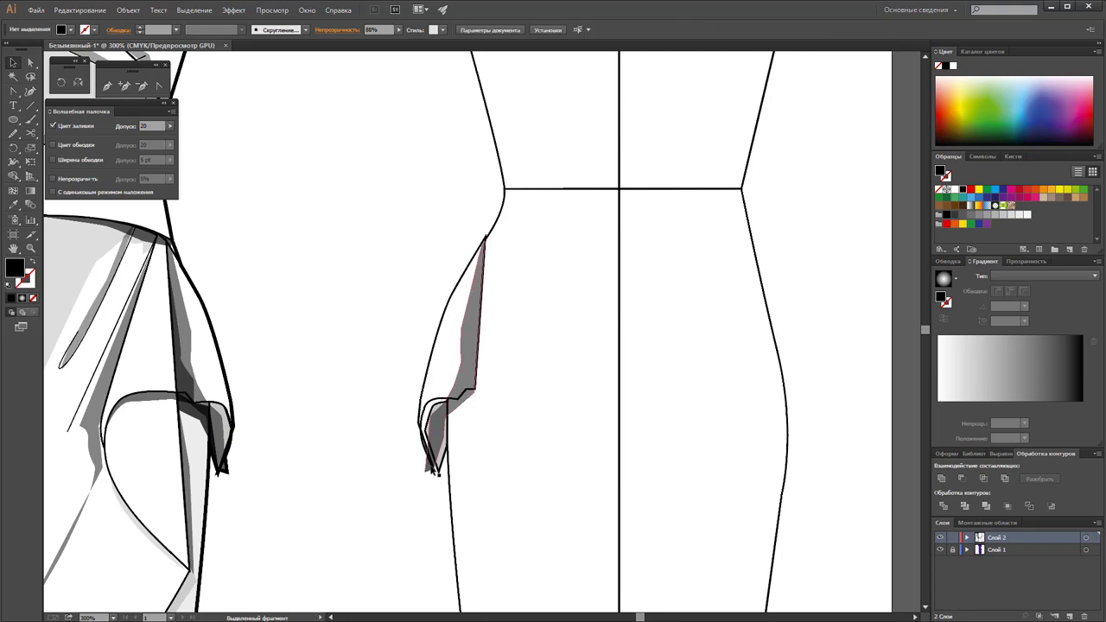
Adjust the grey shard shading's anchor points so it hugs the hip edge
left_click(467, 346)
key("a")
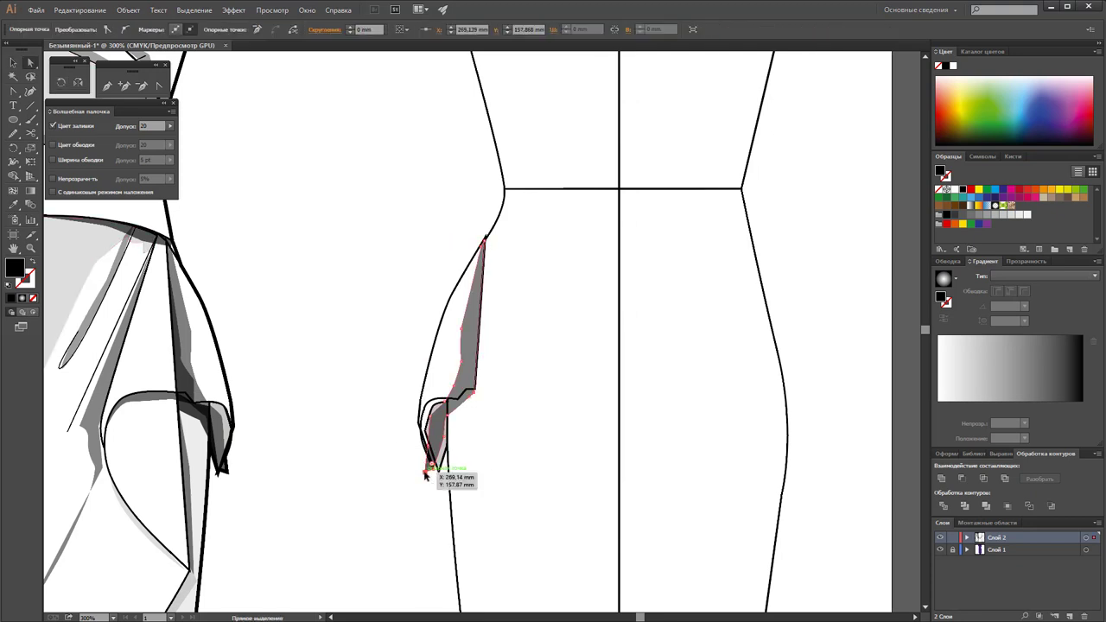
left_click_drag(424, 472, 440, 471)
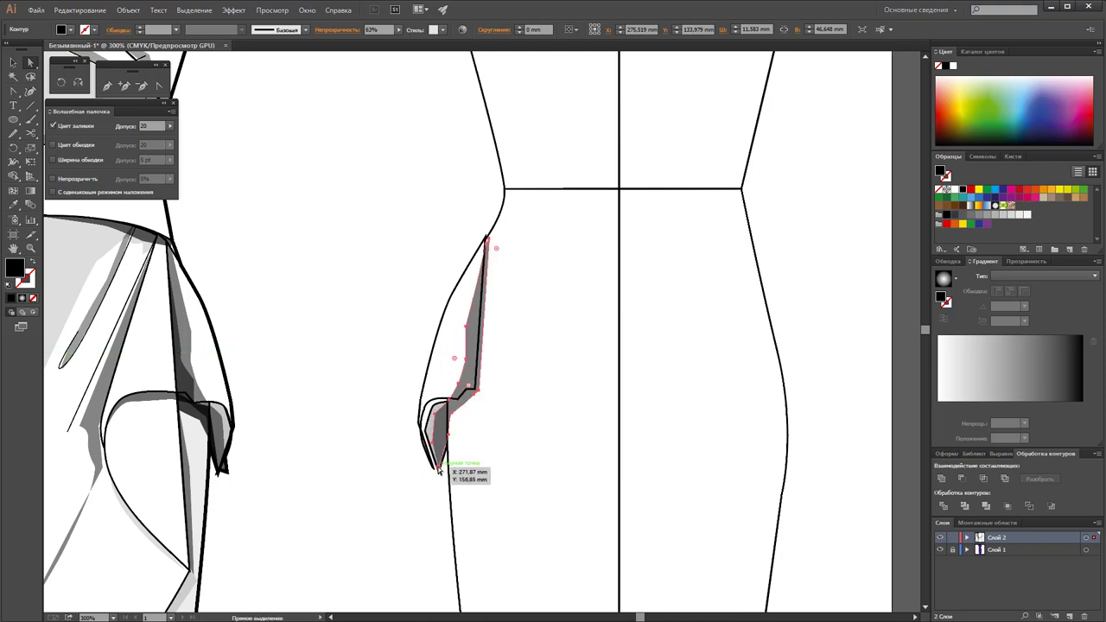
key("ctrl+z")
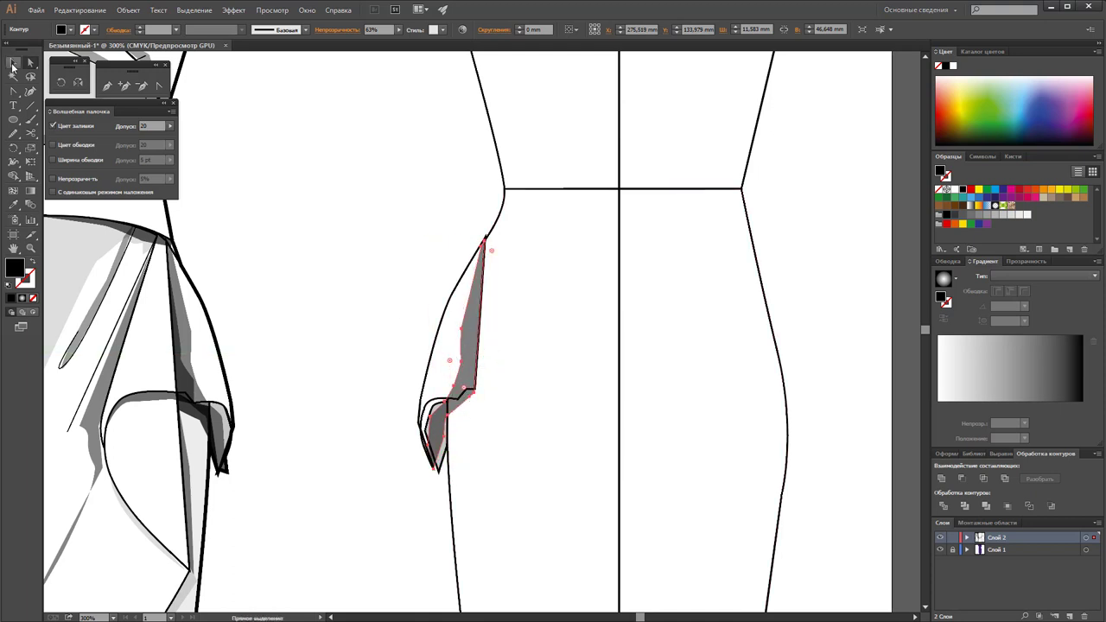
left_click(12, 63)
left_click(338, 165)
left_click(30, 63)
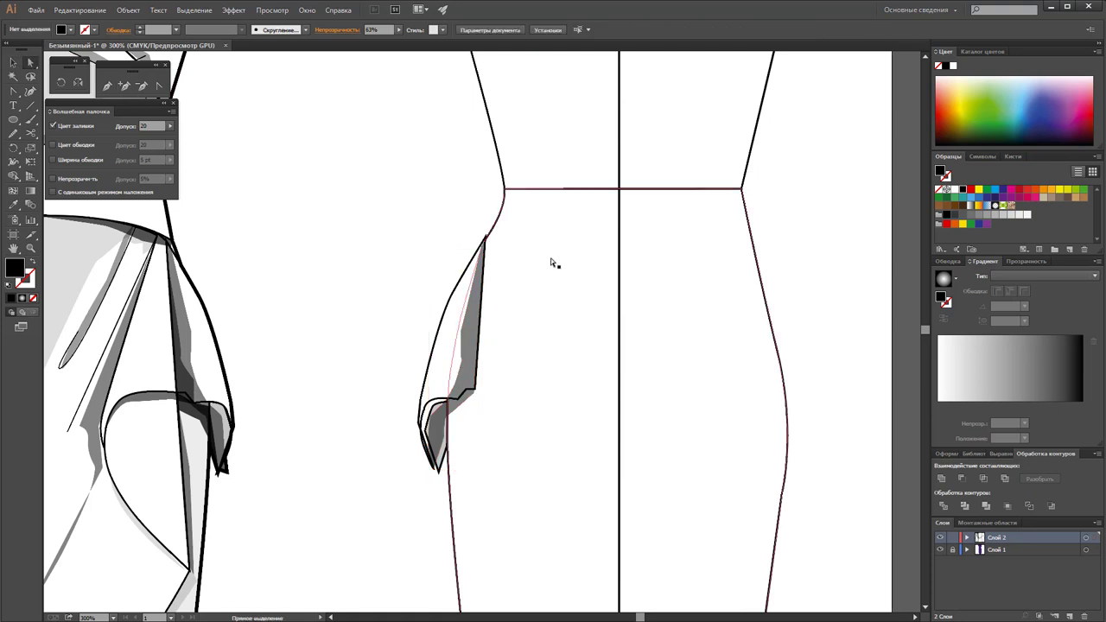
left_click(492, 239)
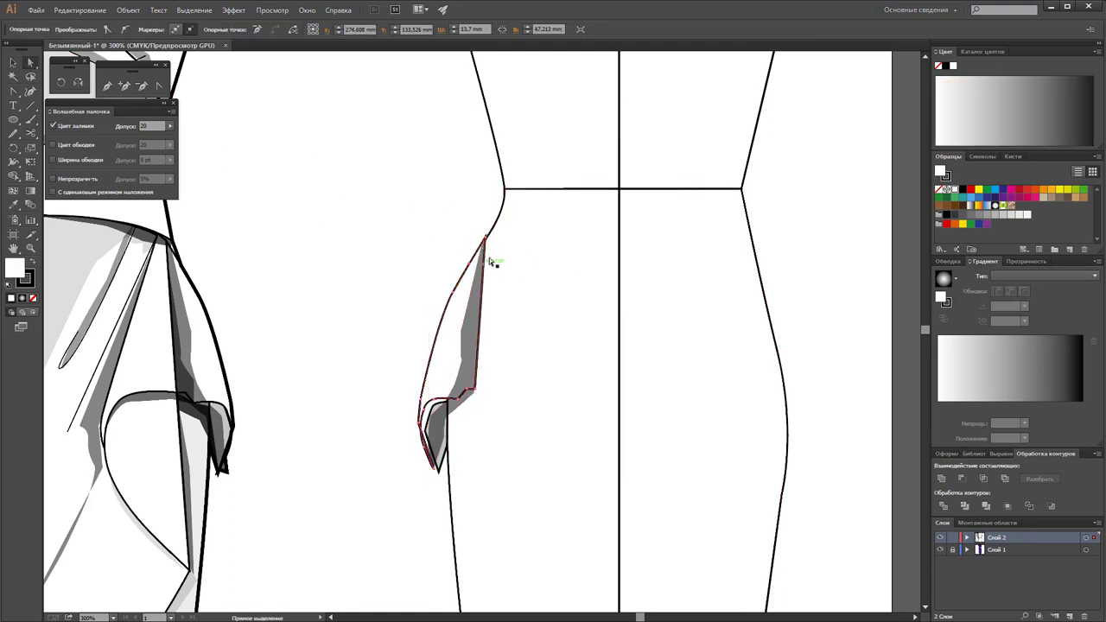
left_click(485, 240)
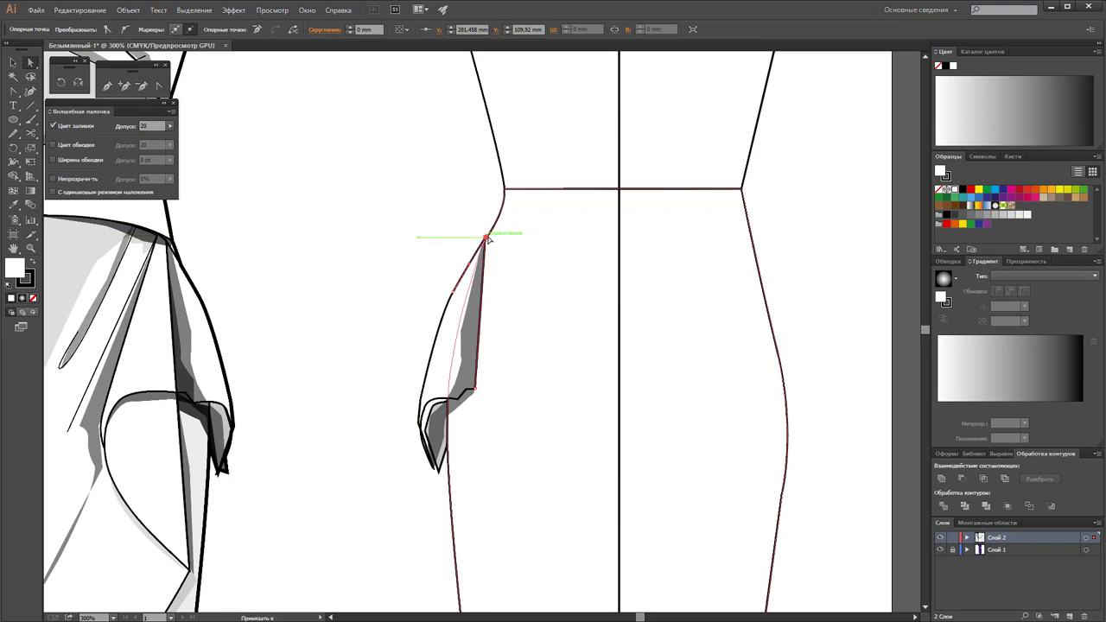
left_click(460, 224)
key("z")
left_click(630, 280, "alt")
Draw a vertical dart line with the Pen tool crossing the back waistline
left_click(582, 333, "alt")
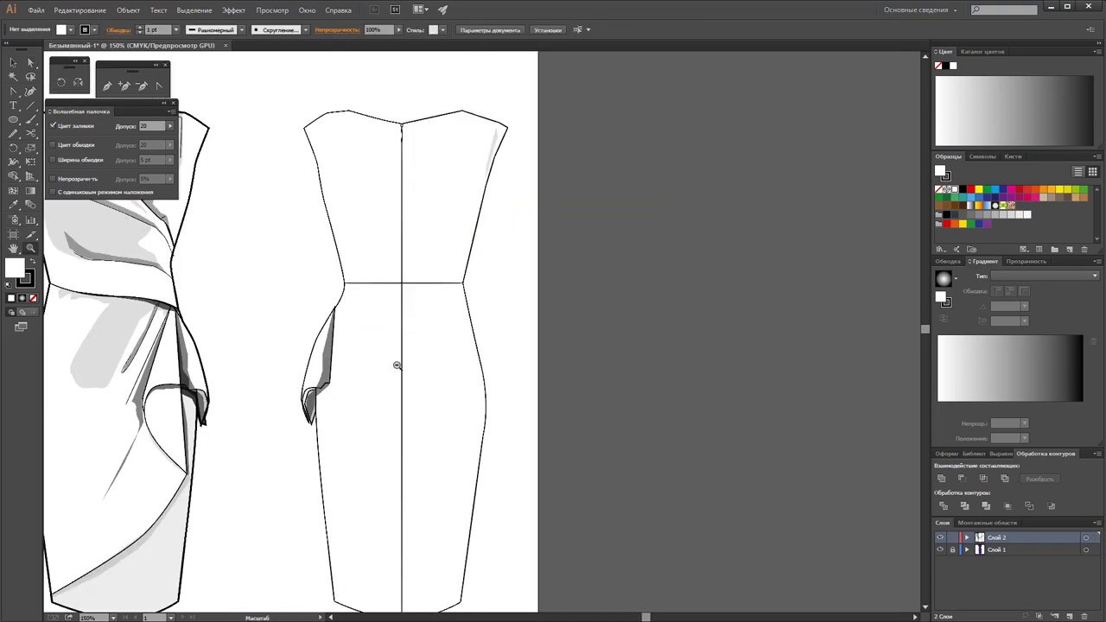
left_click(397, 365, "alt")
scroll(426, 317, "down", 2)
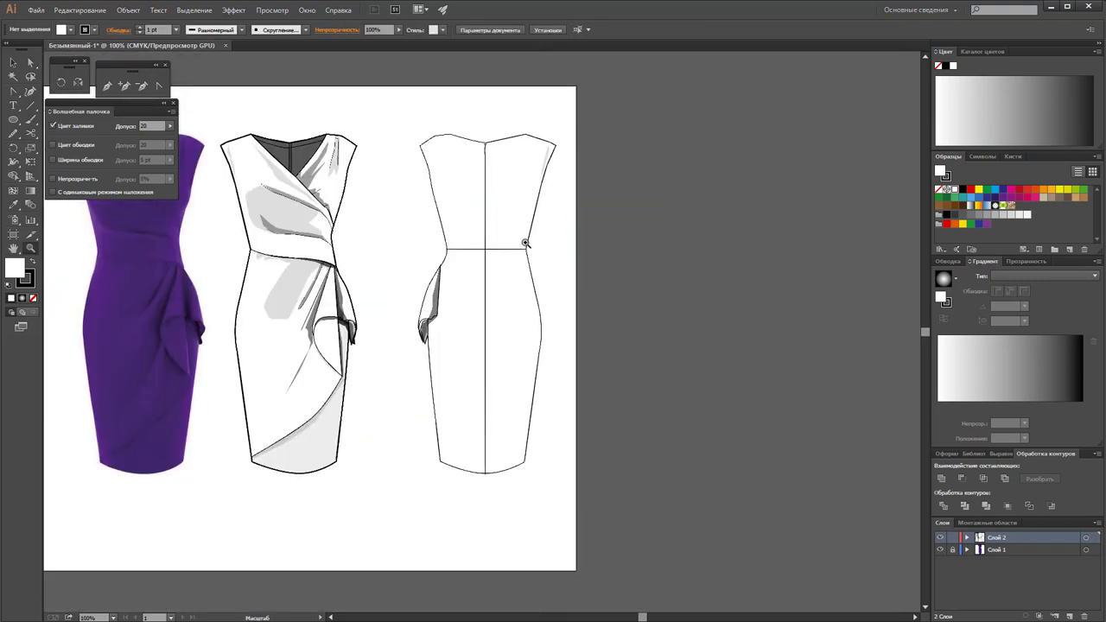
scroll(524, 243, "up", 1)
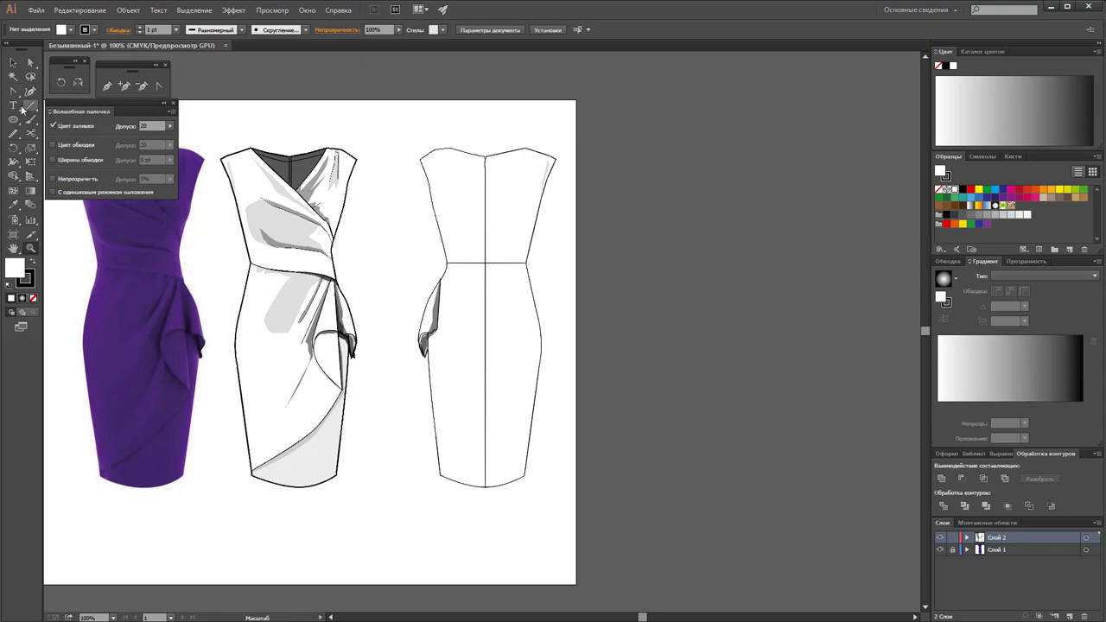
left_click(31, 105)
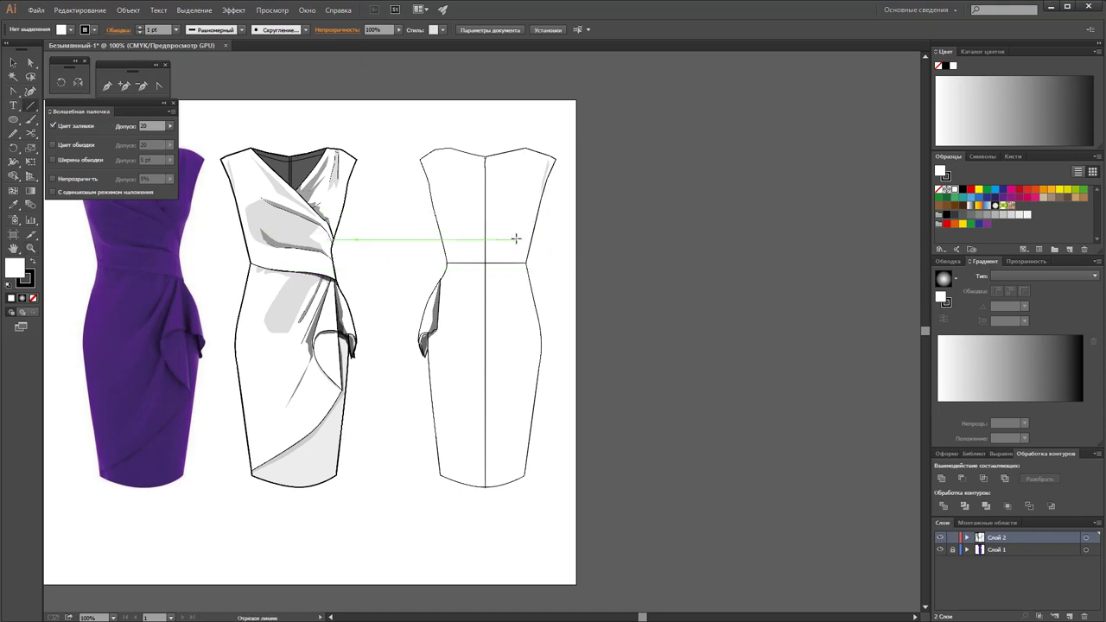
left_click(108, 86)
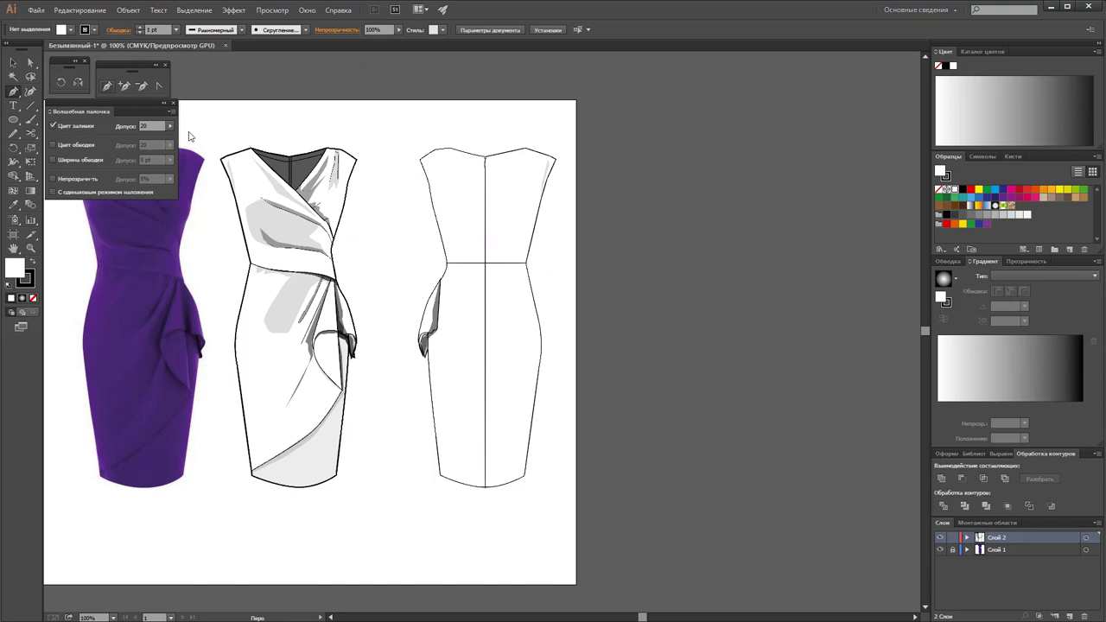
left_click(460, 220)
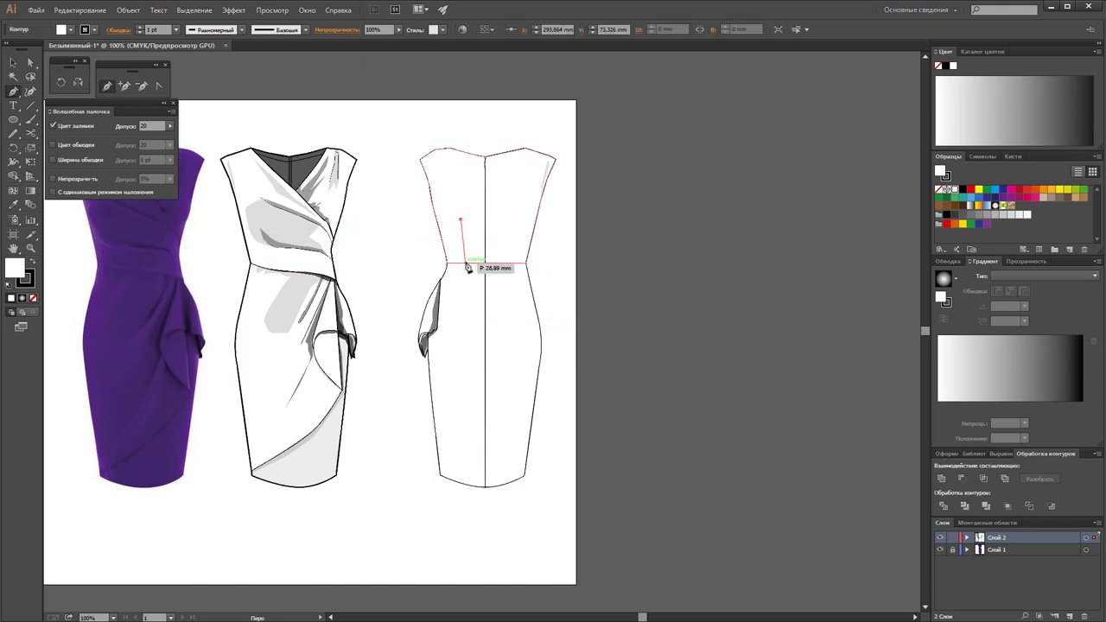
left_click(463, 301)
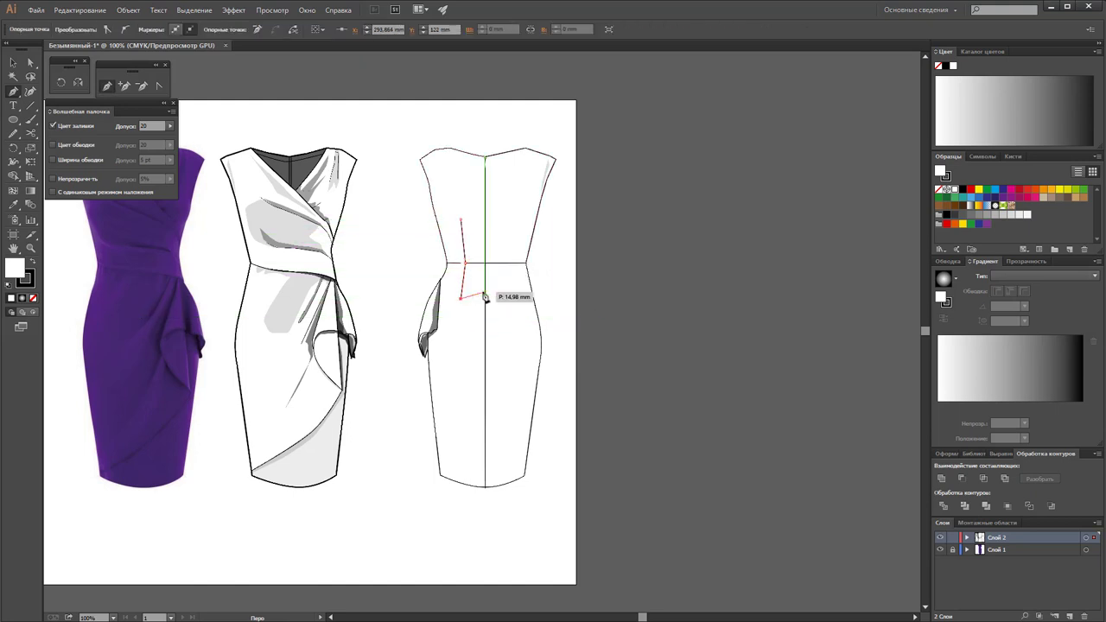
left_click(432, 341, "ctrl")
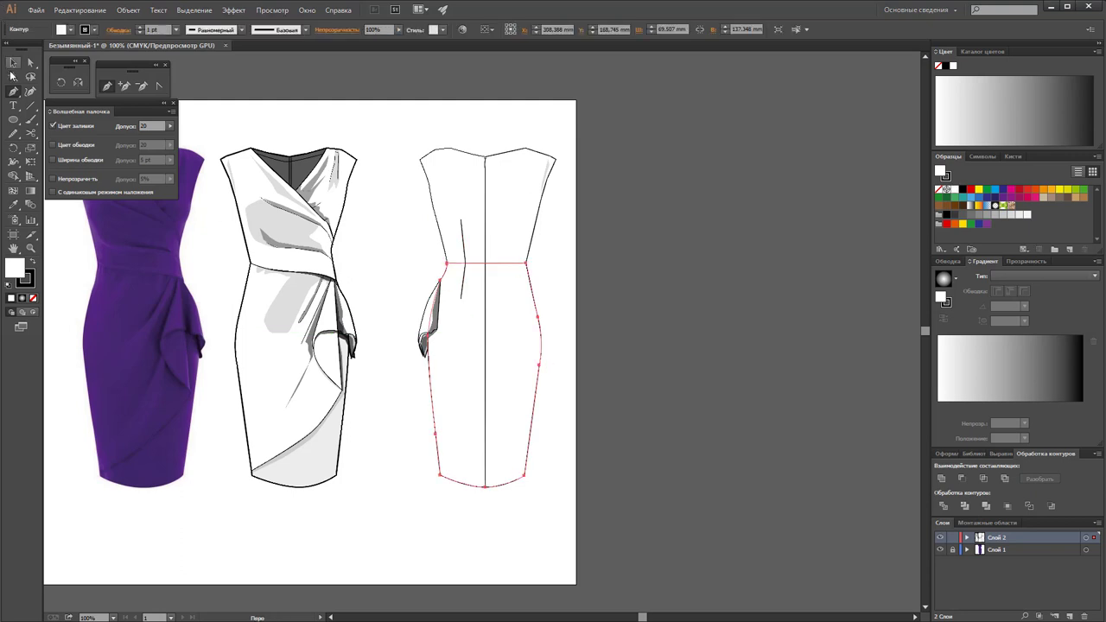
Set the dart's fill to None and mirror a copy across the centre seam
left_click(13, 64)
left_click(464, 259)
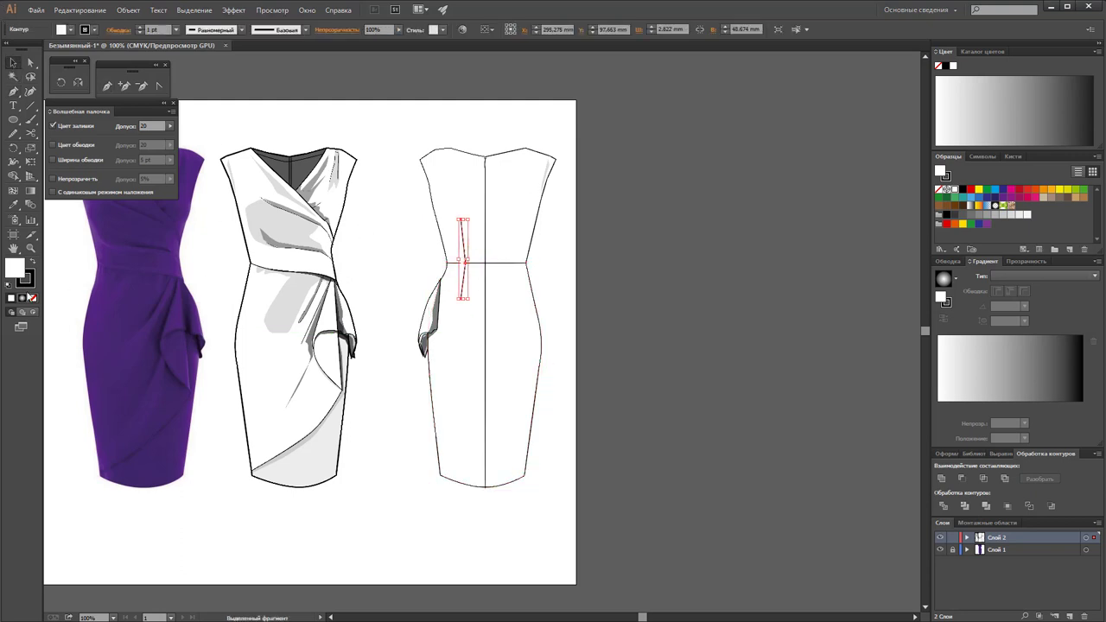
left_click(33, 298)
left_click(395, 173)
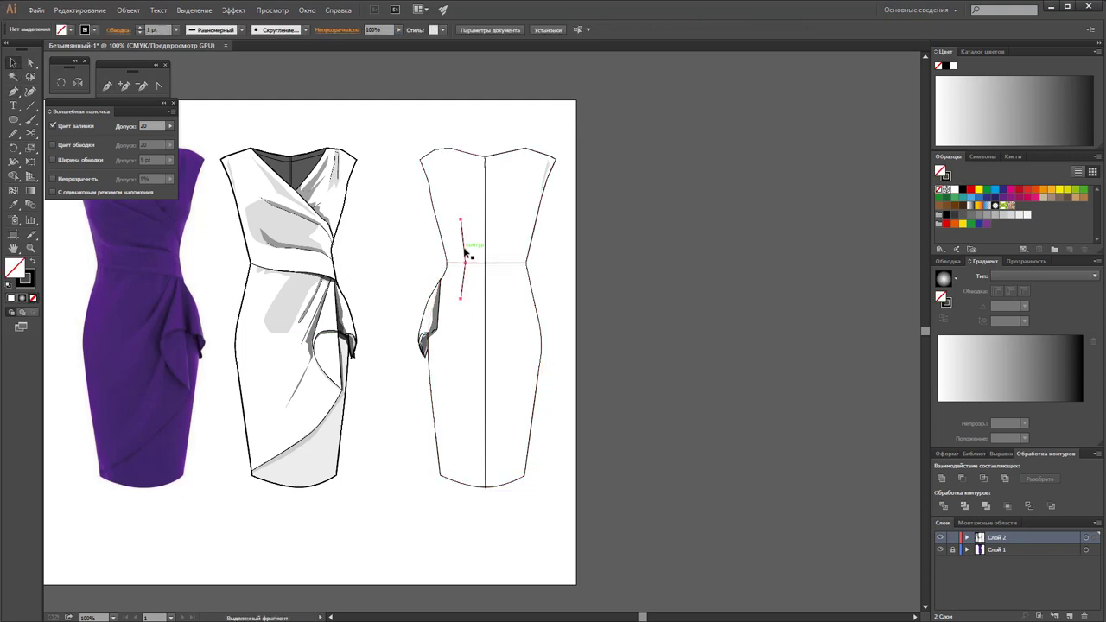
left_click(464, 250)
left_click(78, 83)
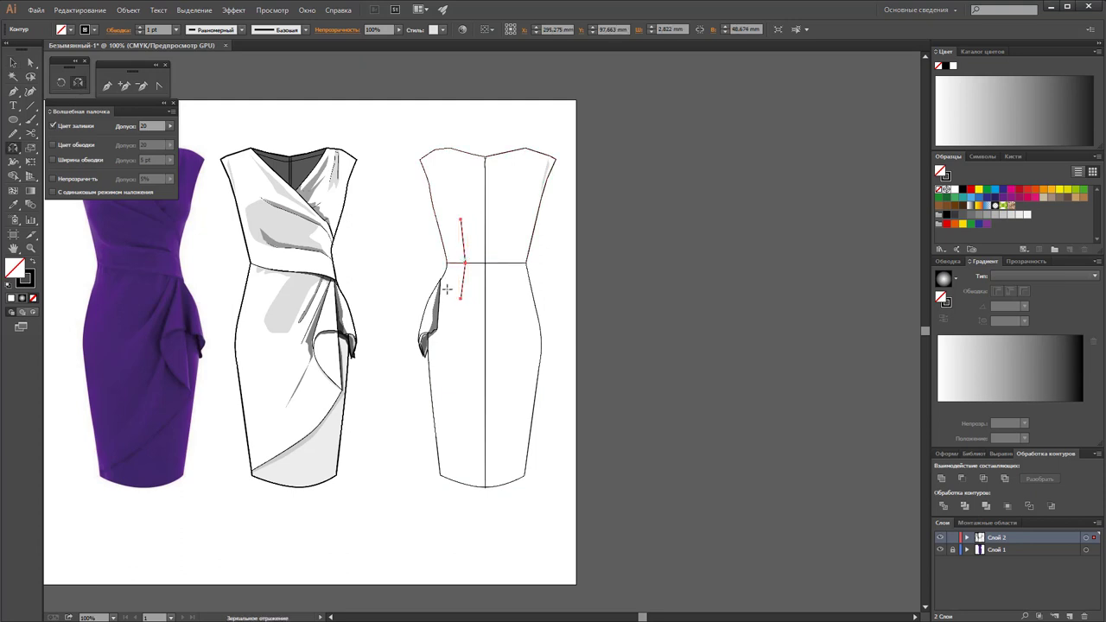
left_click(485, 264)
left_click_drag(469, 260, 507, 269)
left_click(13, 62)
left_click(560, 389)
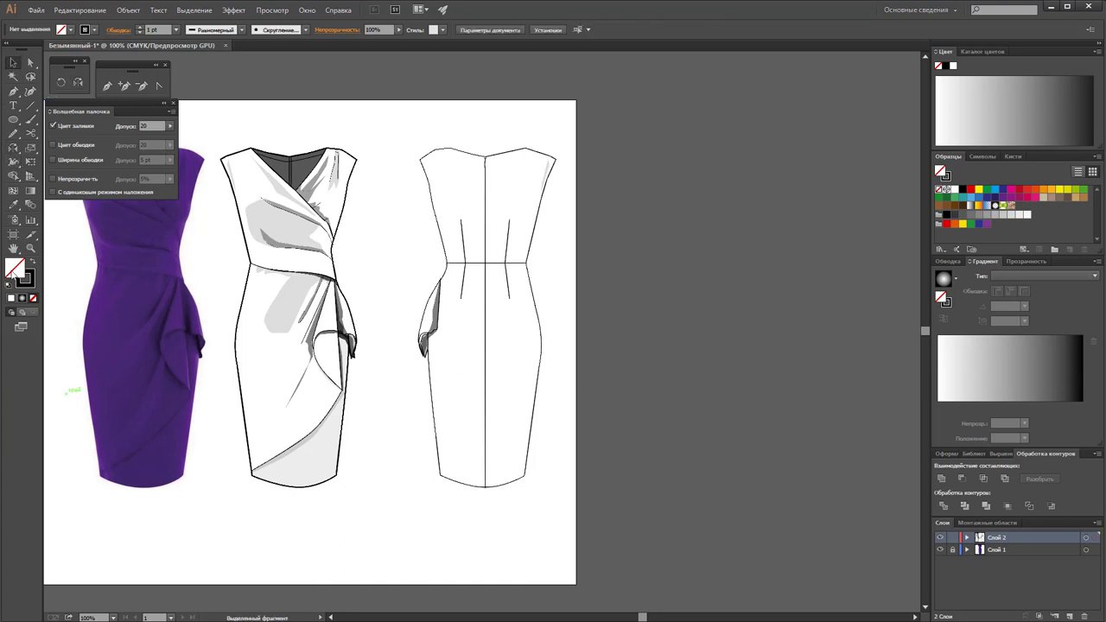
Draw a short stroke beside the centre seam on the back skirt
left_click(30, 248)
left_click(480, 440)
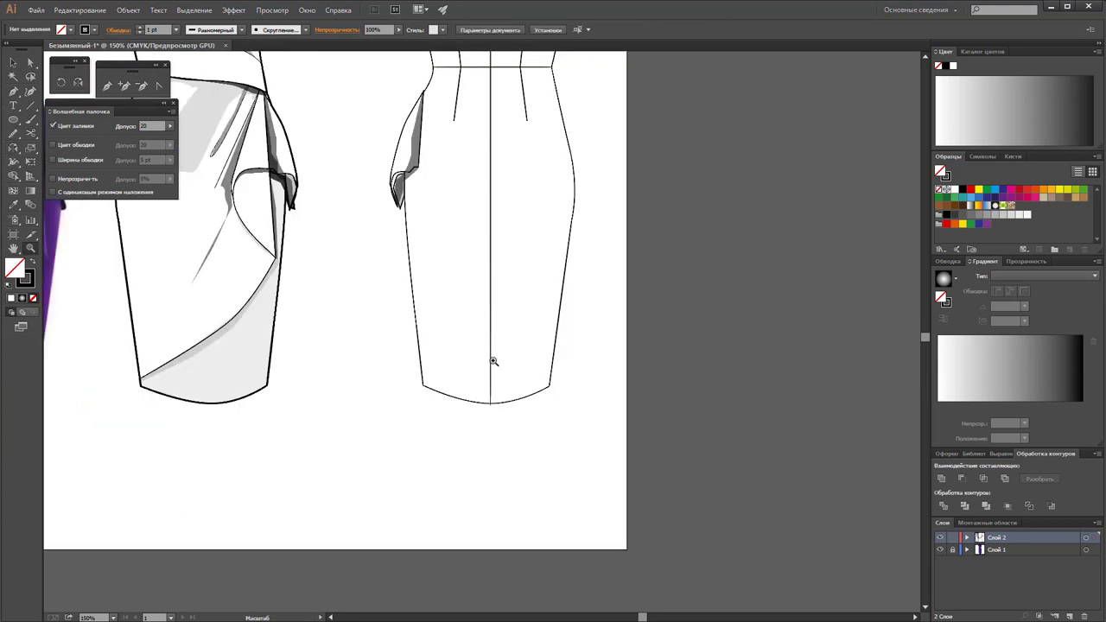
scroll(496, 356, "up", 1)
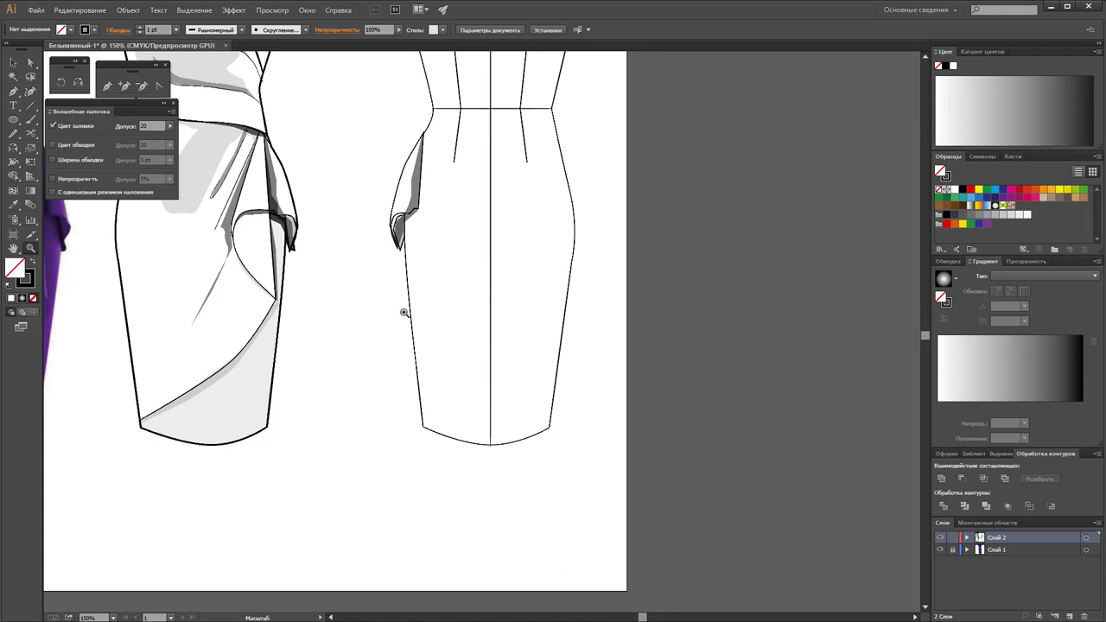
left_click(107, 88)
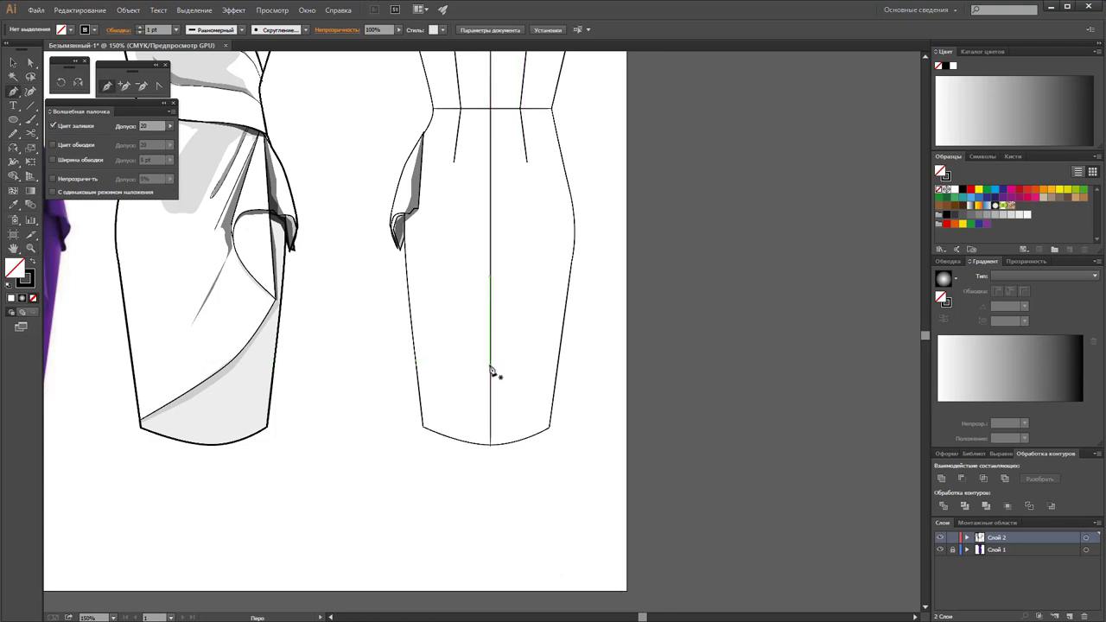
left_click(491, 372)
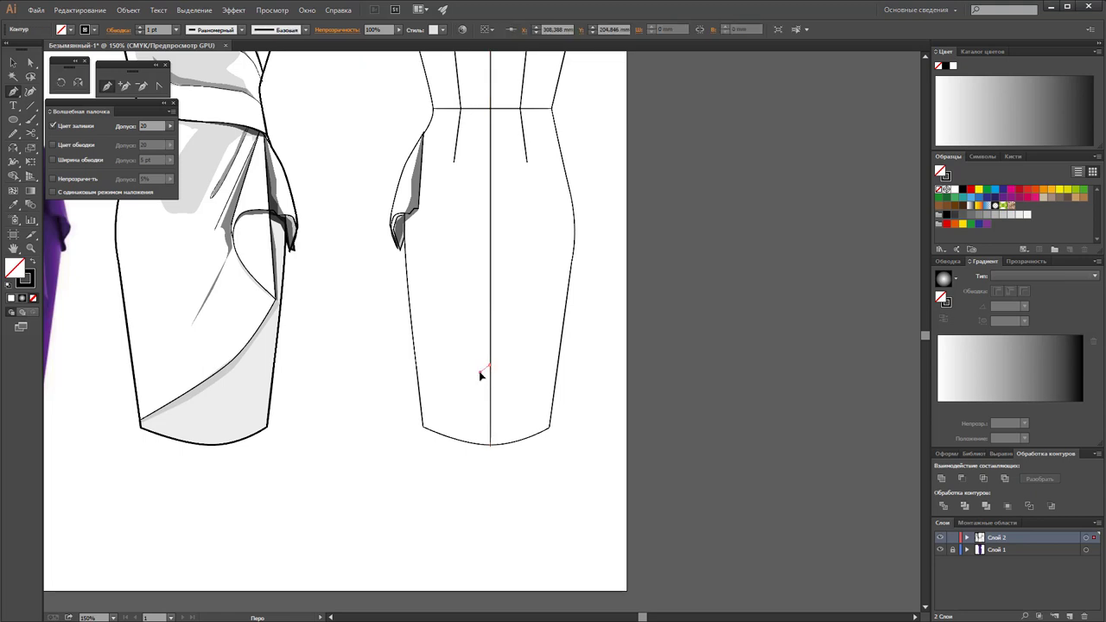
left_click(493, 420)
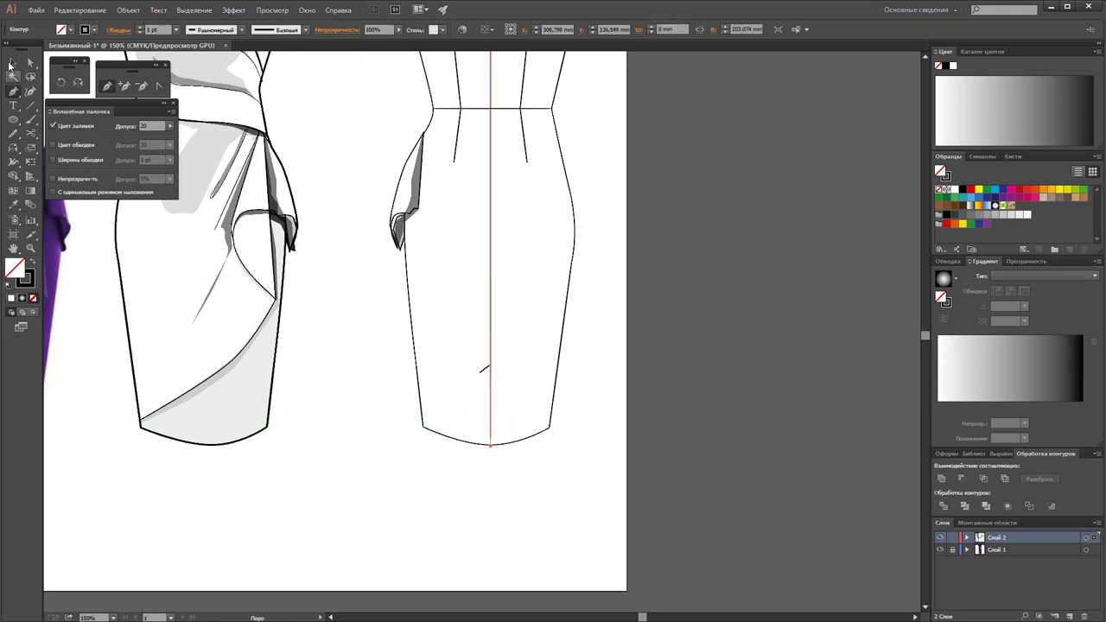
Make the stroke a dashed line with 2 pt dash and 2 pt gap
left_click(444, 506, "ctrl")
left_click(484, 371)
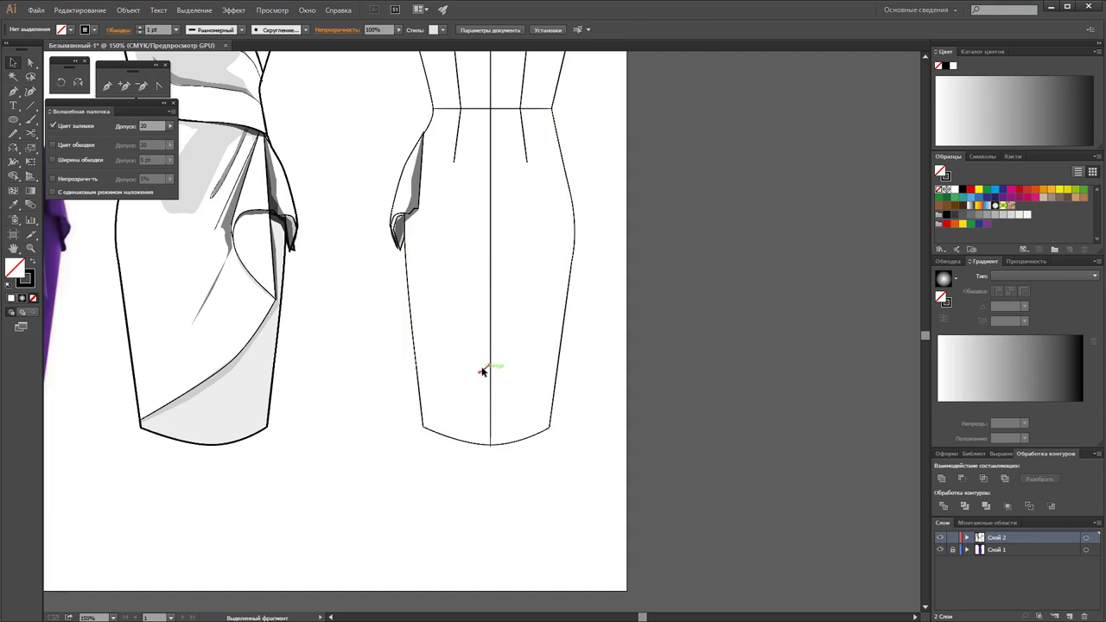
left_click(948, 261)
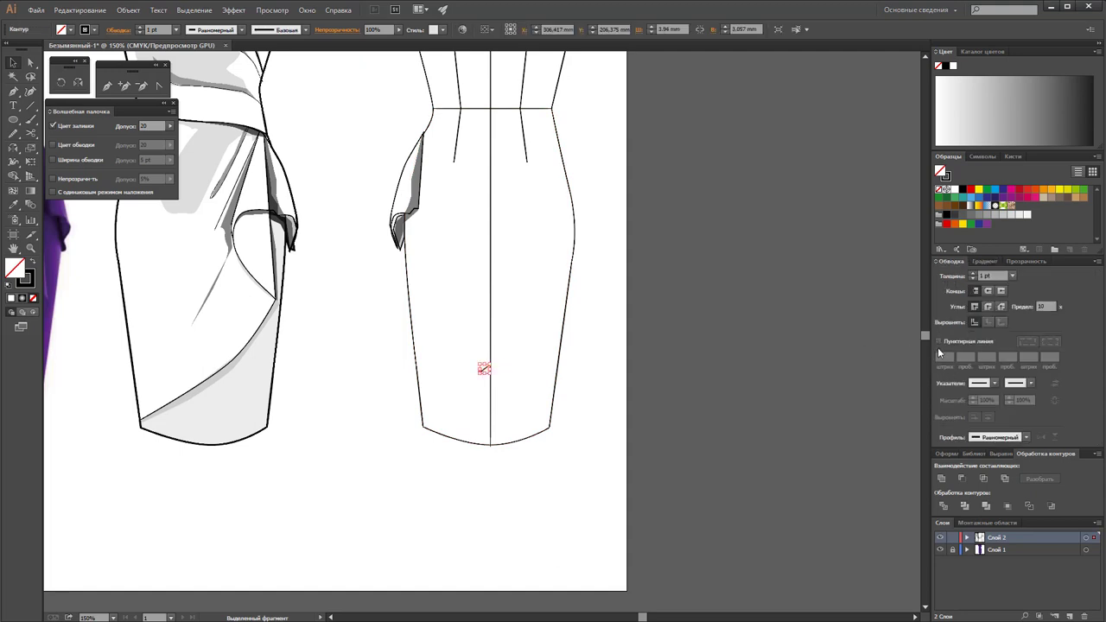
type("2")
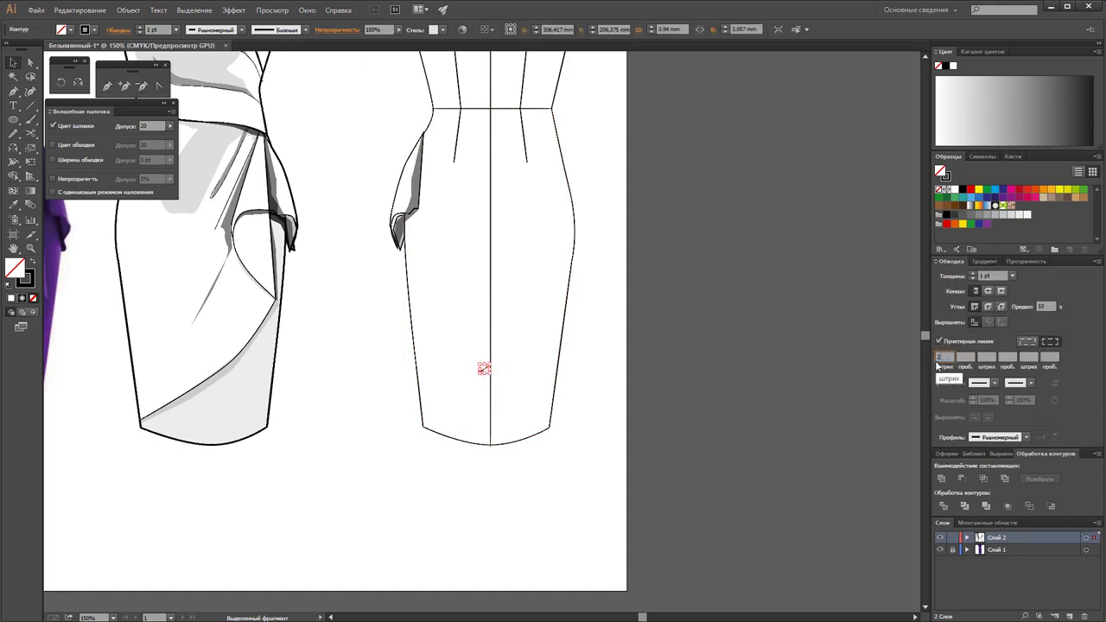
left_click(969, 356)
type("2")
left_click(501, 432)
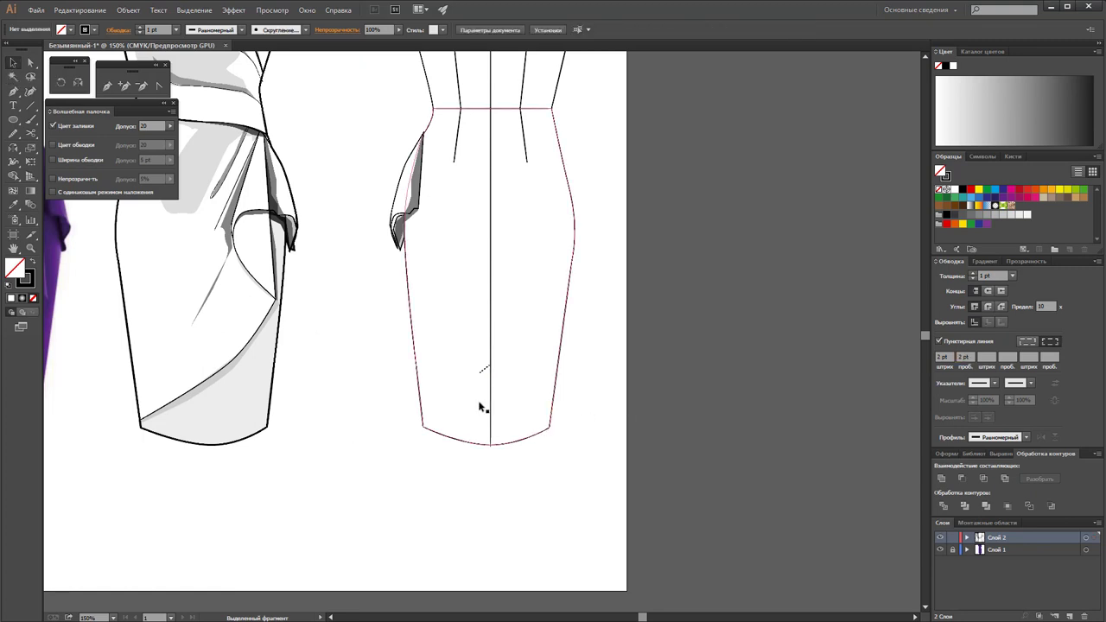
Zoom out and select the whole back-view sketch, then clear the selection
left_click(468, 322, "alt")
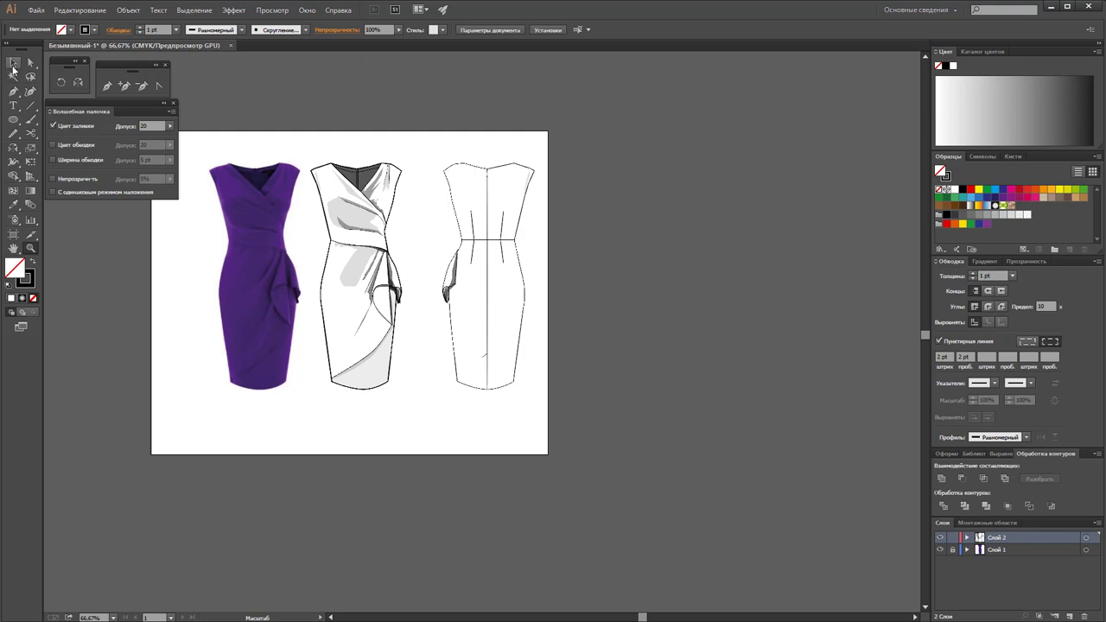
left_click(13, 63)
left_click_drag(543, 161, 429, 419)
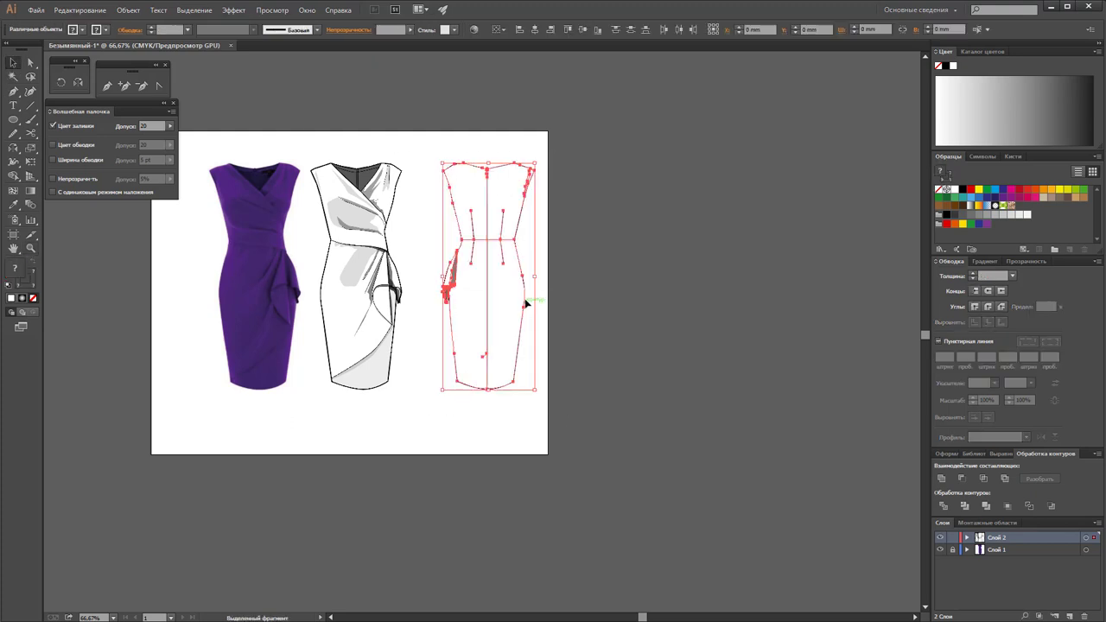
right_click(527, 303)
left_click(652, 256)
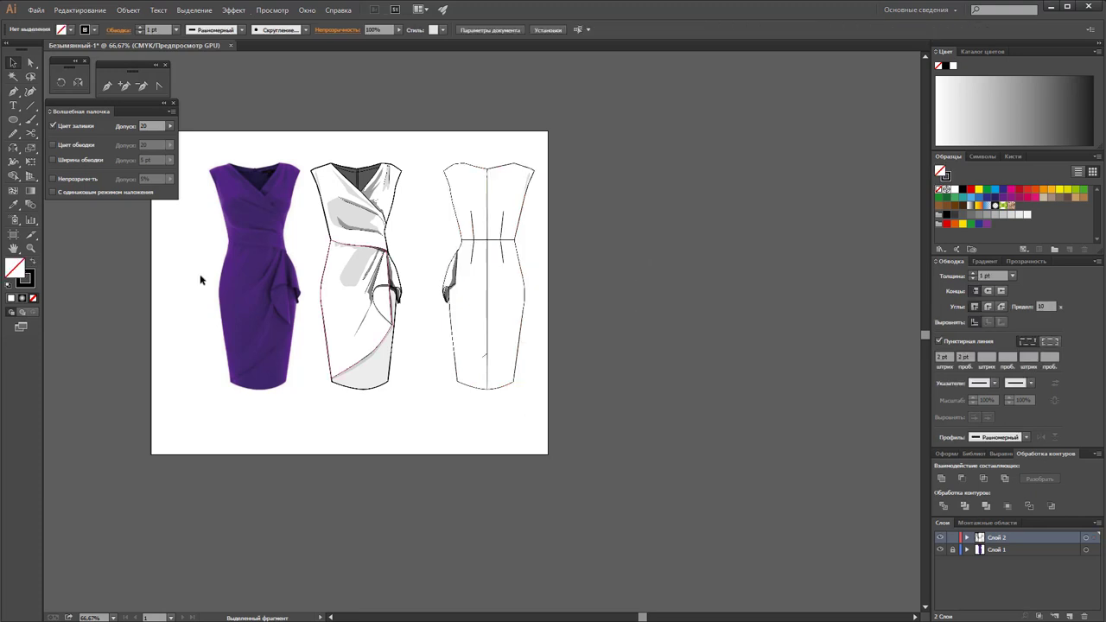
left_click(31, 248)
Draw a closed shading shape down the left side of the back dress, armhole to hem
left_click(477, 261)
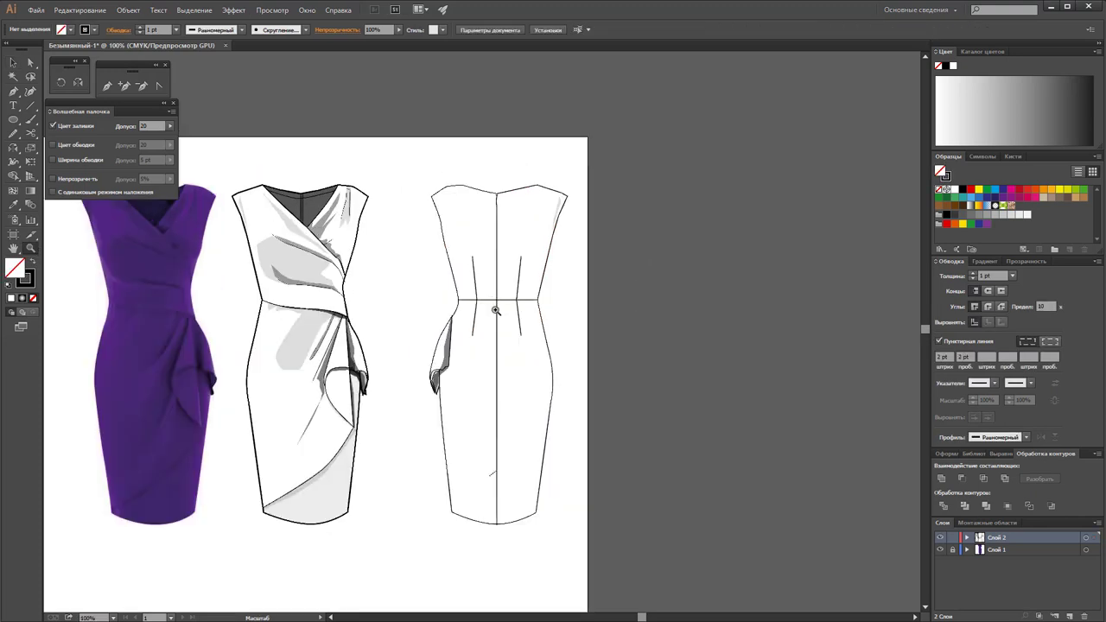
left_click(541, 308)
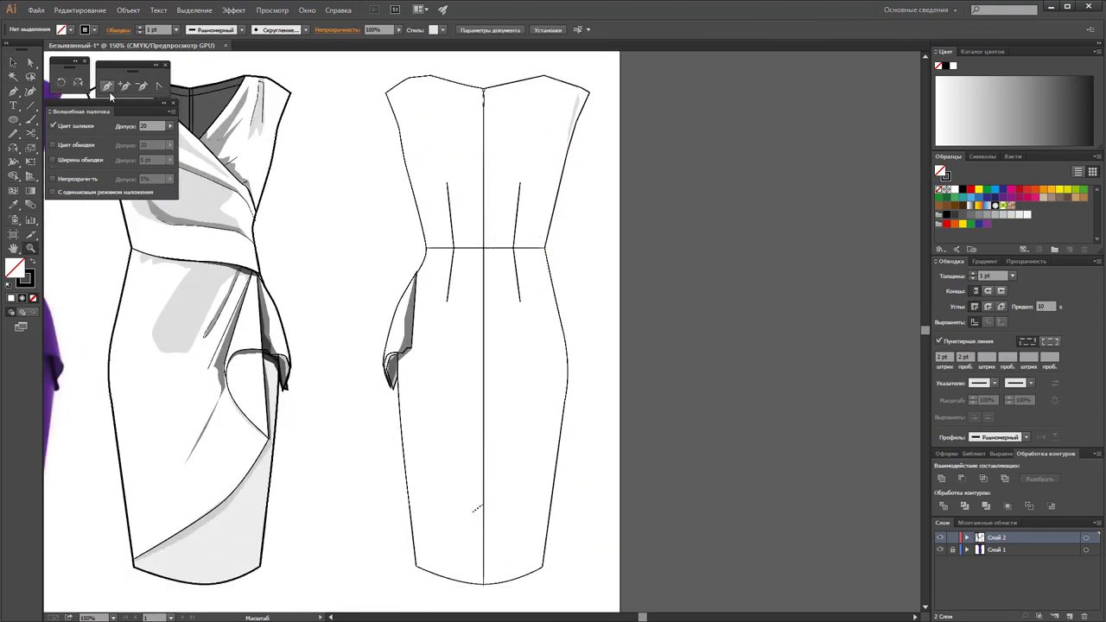
key("p")
left_click(401, 127)
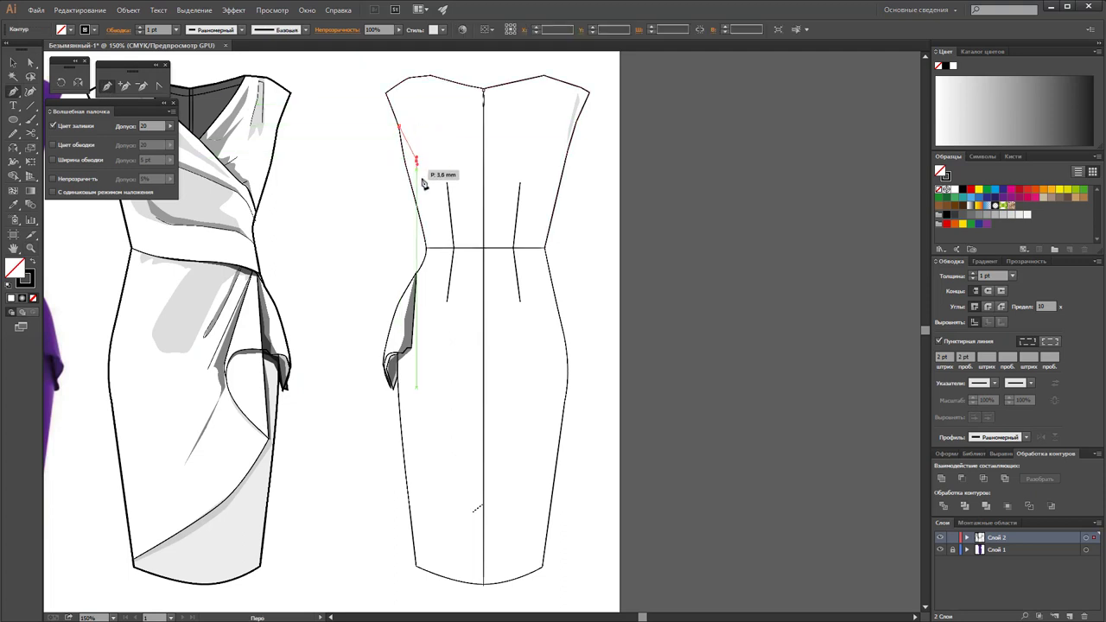
left_click(439, 231)
left_click(435, 270)
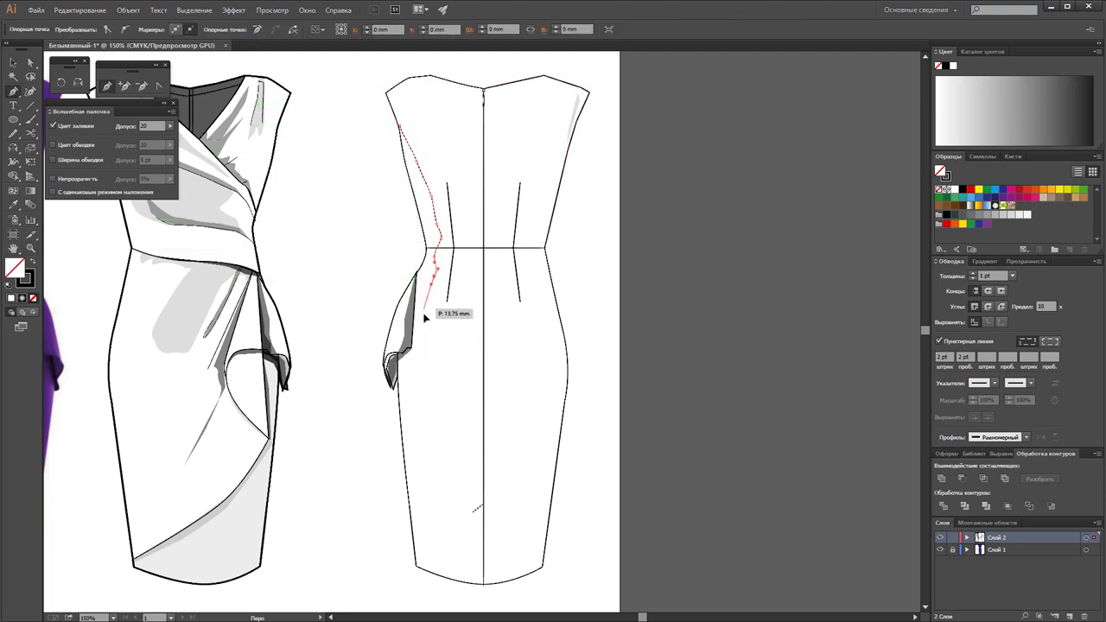
left_click(412, 376)
left_click(411, 442)
left_click(416, 567)
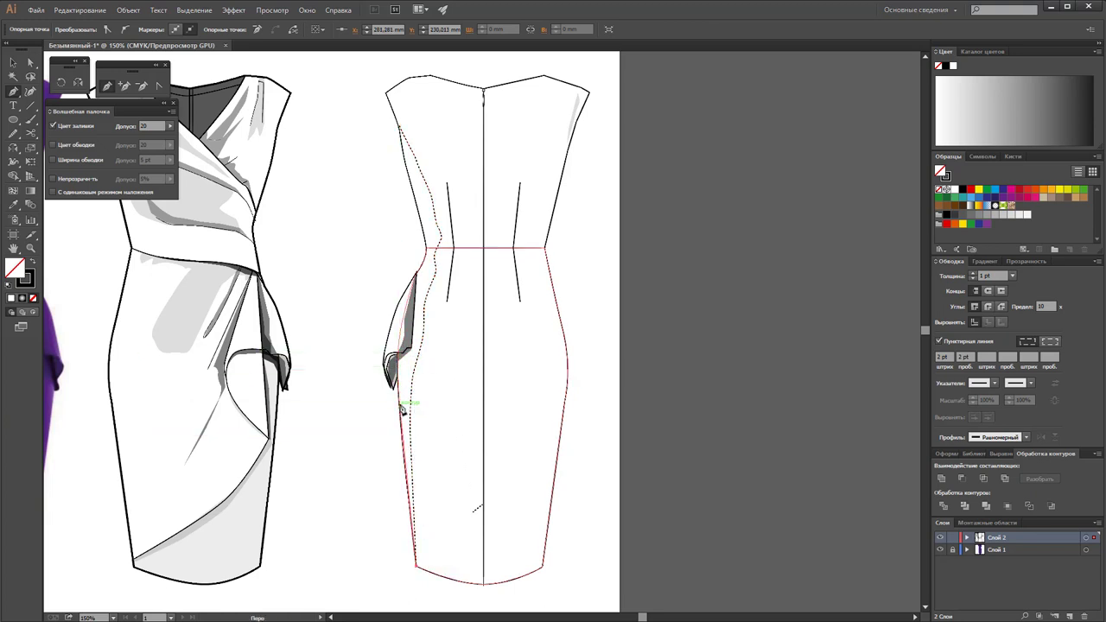
left_click(396, 362)
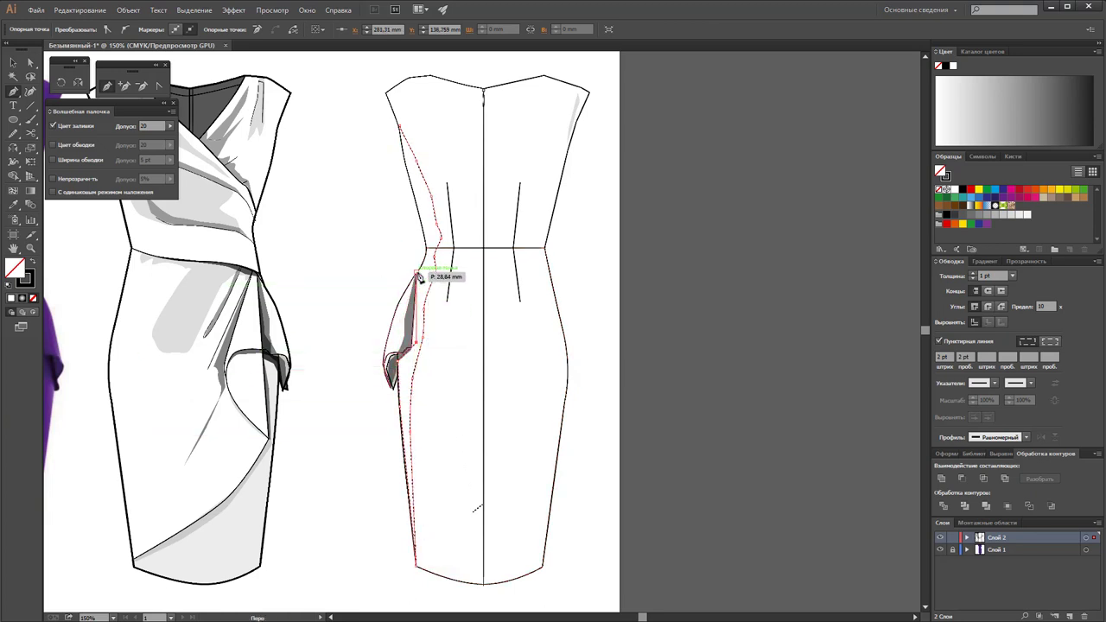
left_click(429, 247)
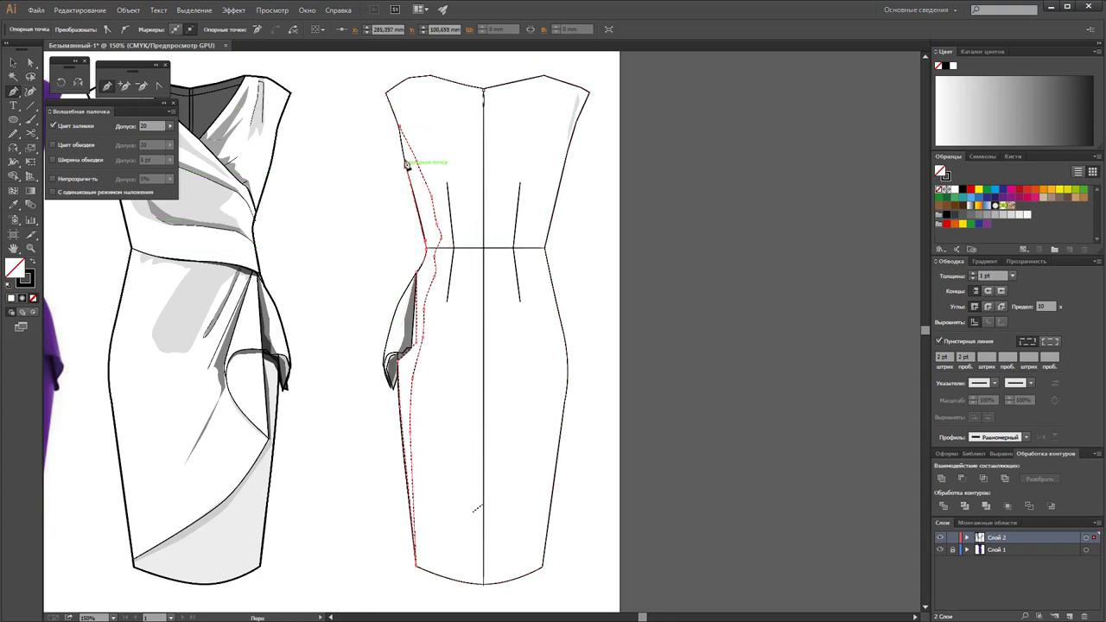
left_click(399, 127)
Copy the front sketch's grey shading onto the left shape and nudge one point
left_click(13, 204)
left_click(205, 271)
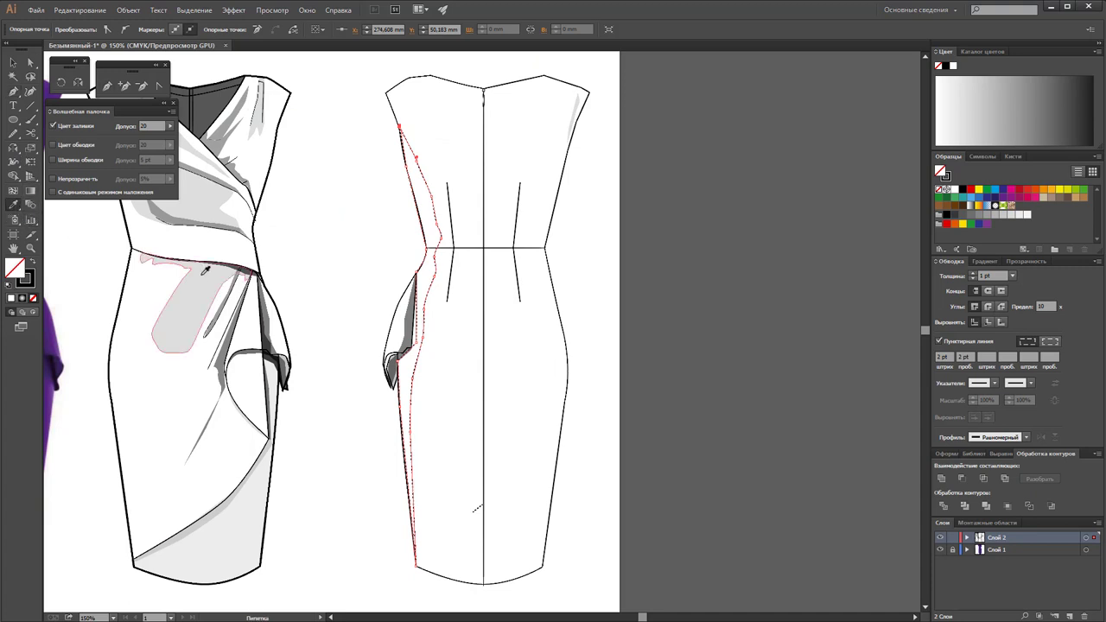
left_click(222, 201)
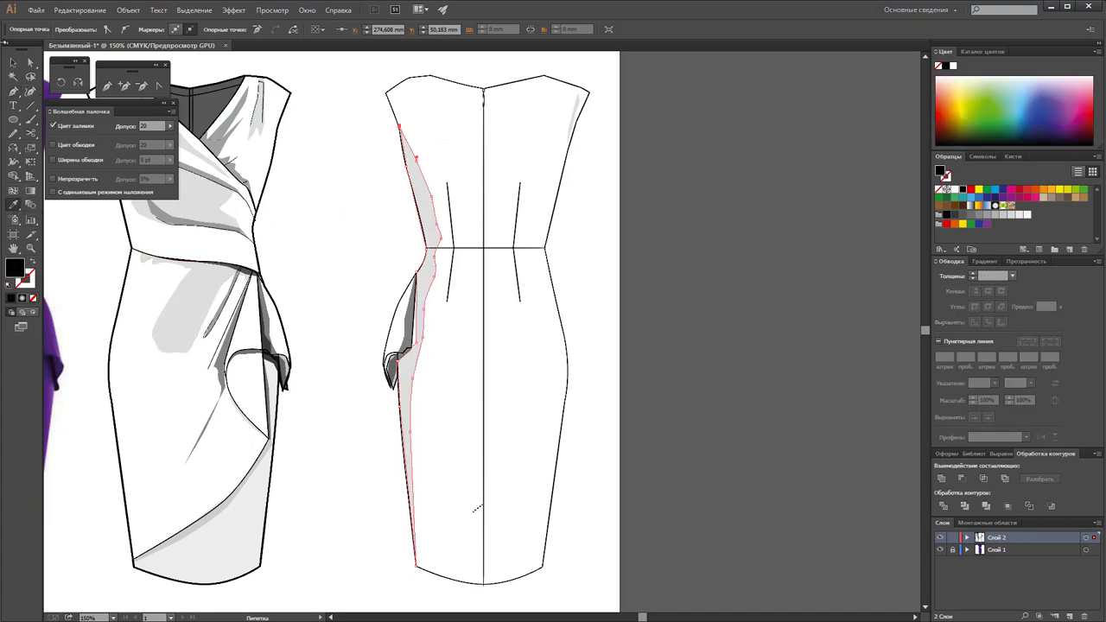
left_click(30, 62)
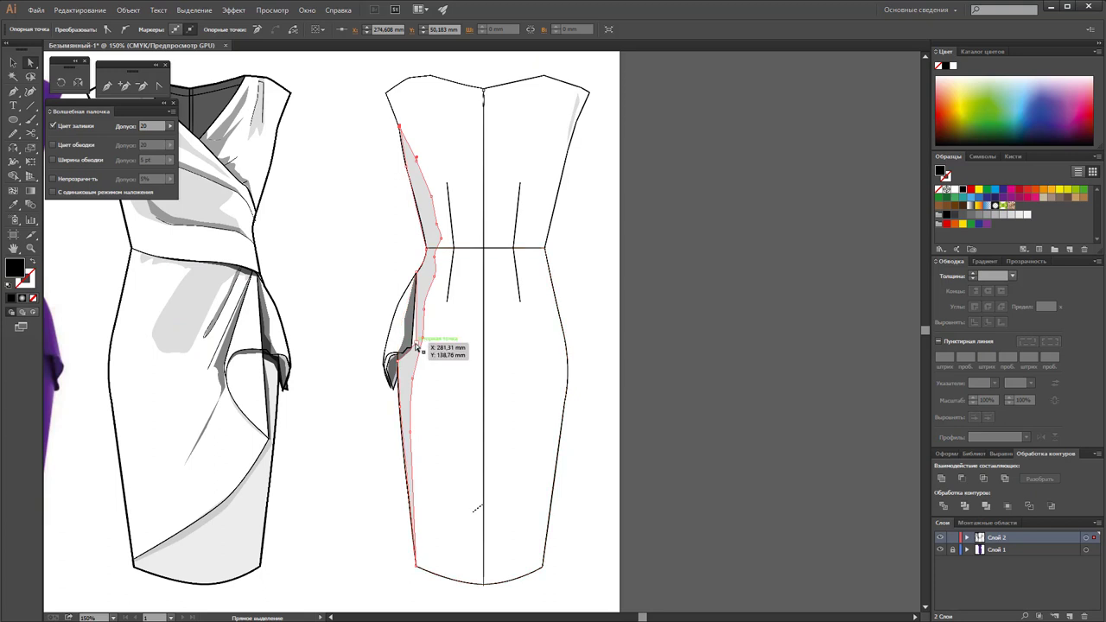
left_click_drag(417, 348, 410, 353)
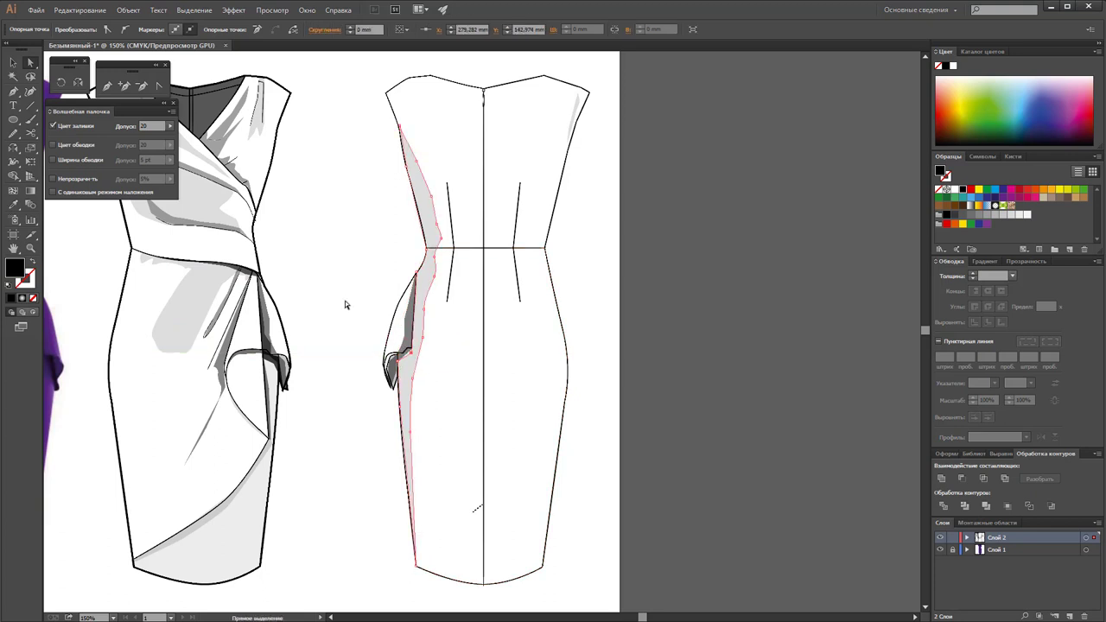
left_click(344, 301)
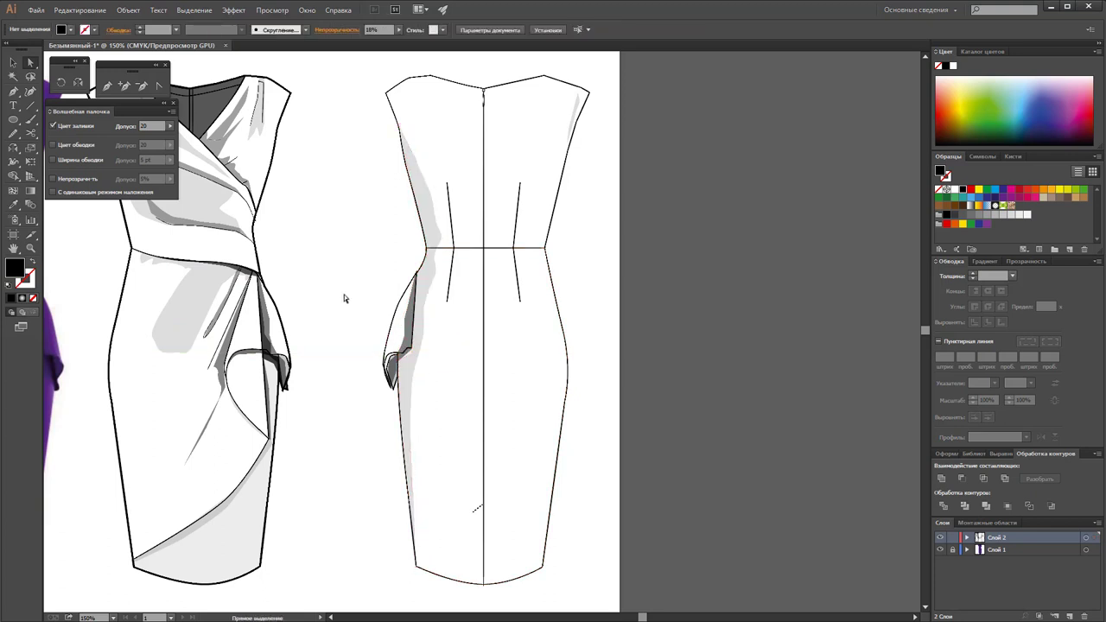
Draw a closed shading shape along the right side down past the waist
left_click(107, 85)
left_click(554, 210)
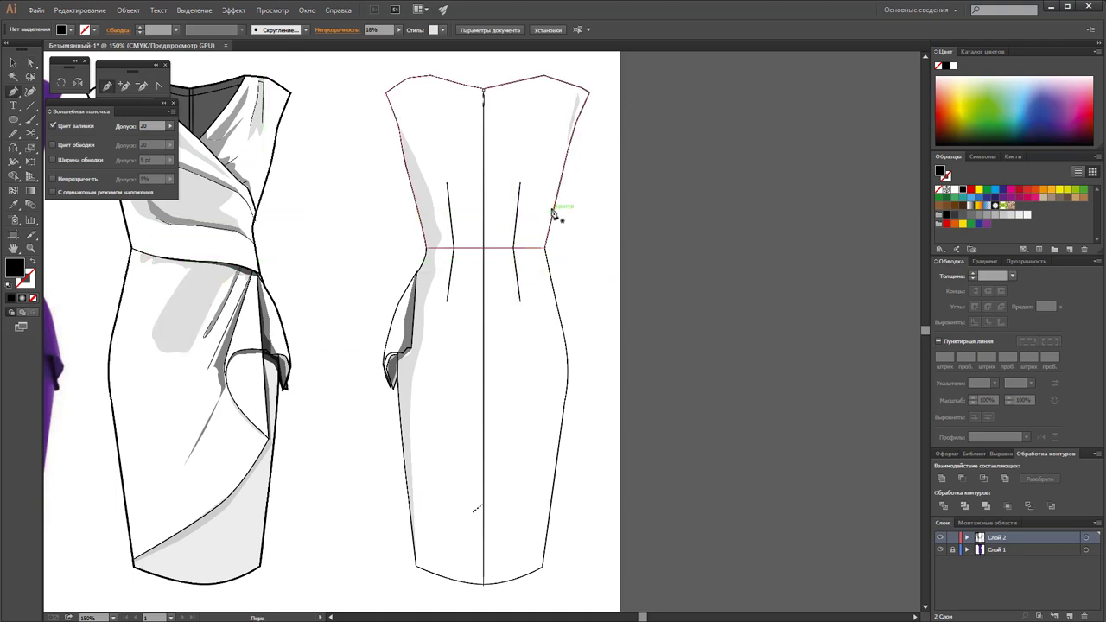
left_click(537, 242)
left_click(538, 275)
left_click(554, 298)
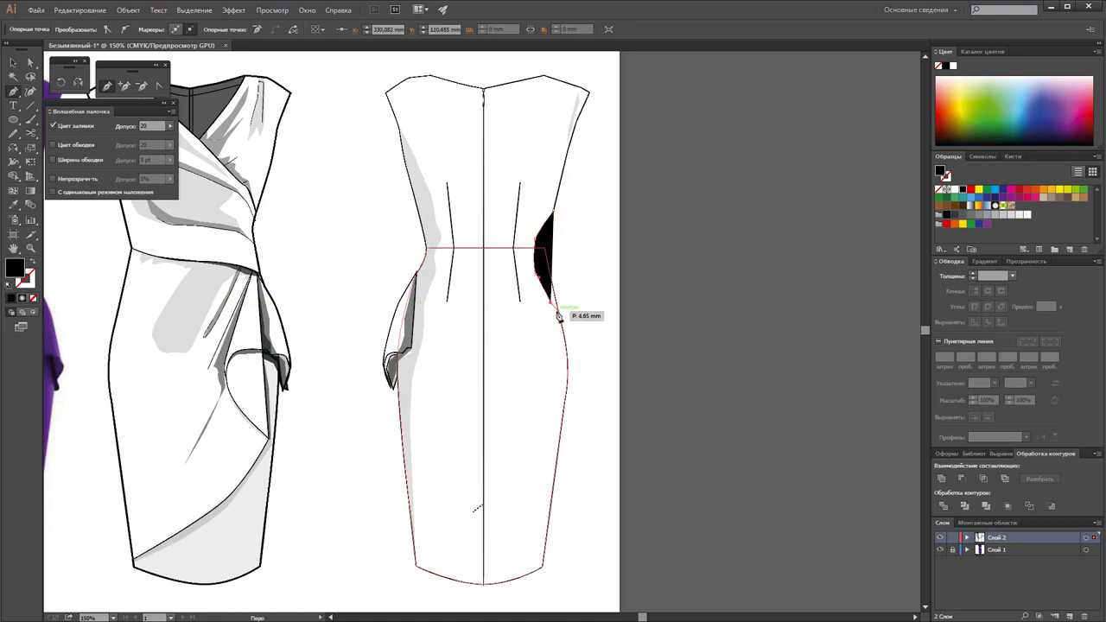
left_click(560, 320)
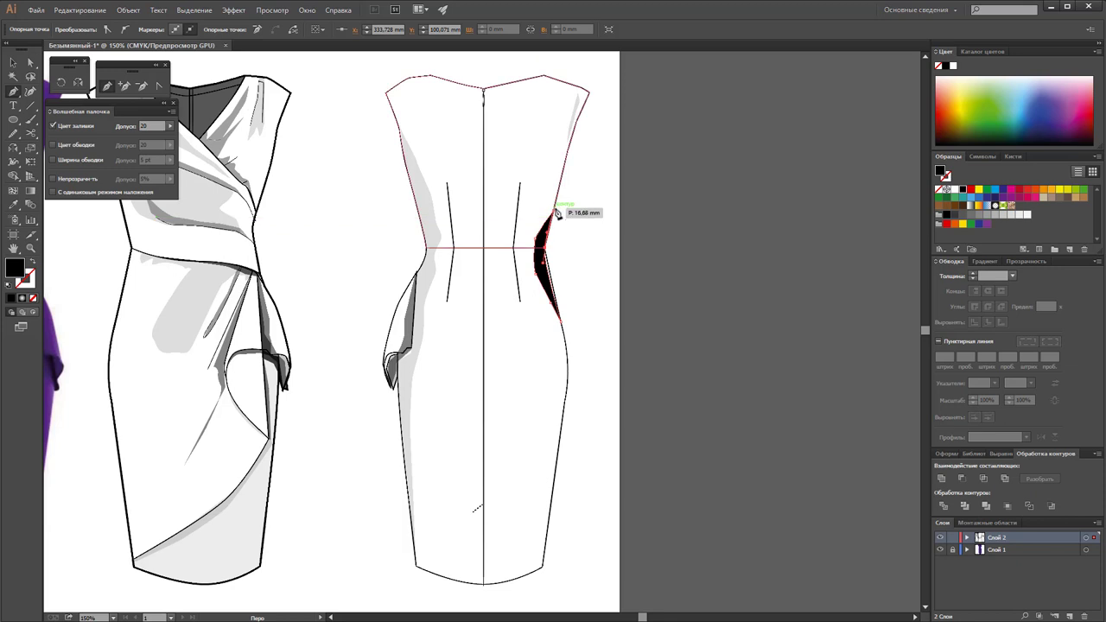
left_click(555, 215)
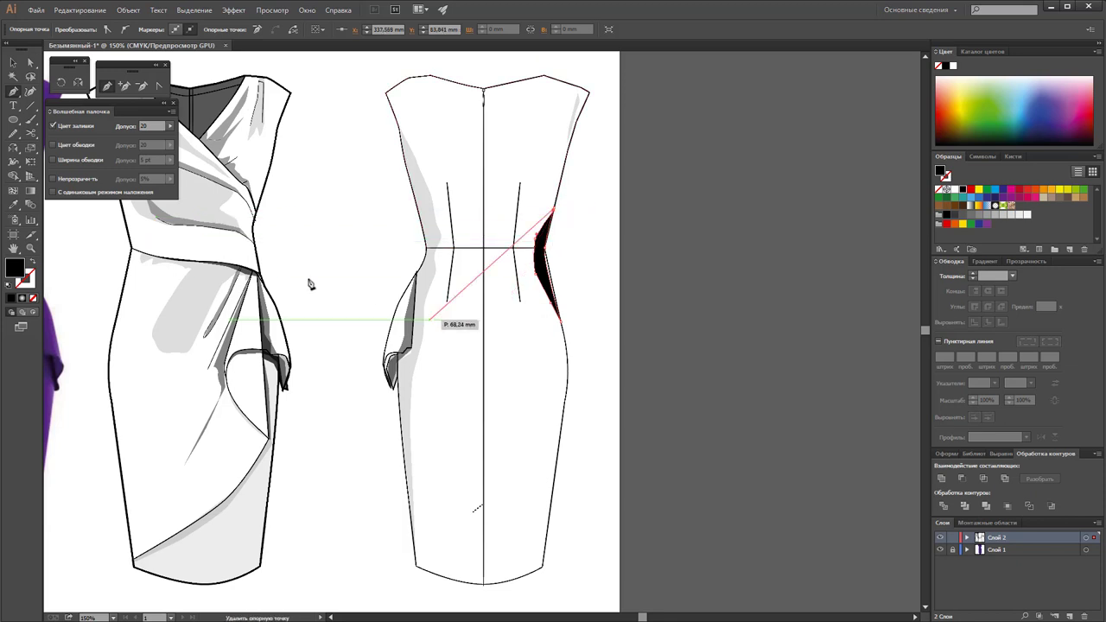
left_click(510, 248, "ctrl")
Match the right-side shading to the left side's 18% grey with the Eyedropper
left_click(13, 63)
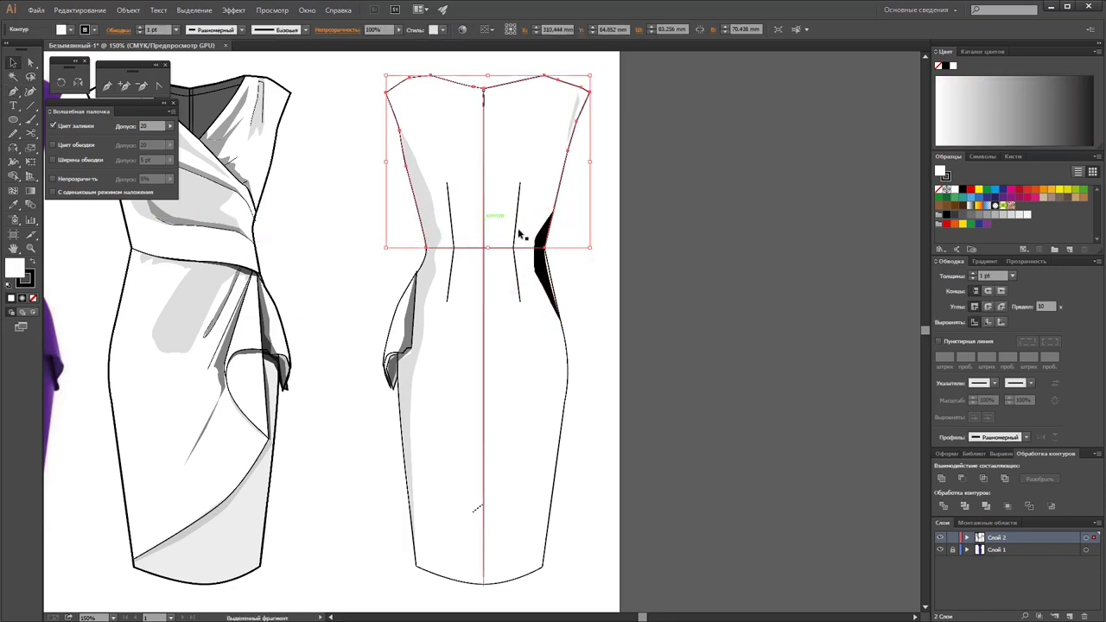
left_click(567, 264)
left_click(545, 259)
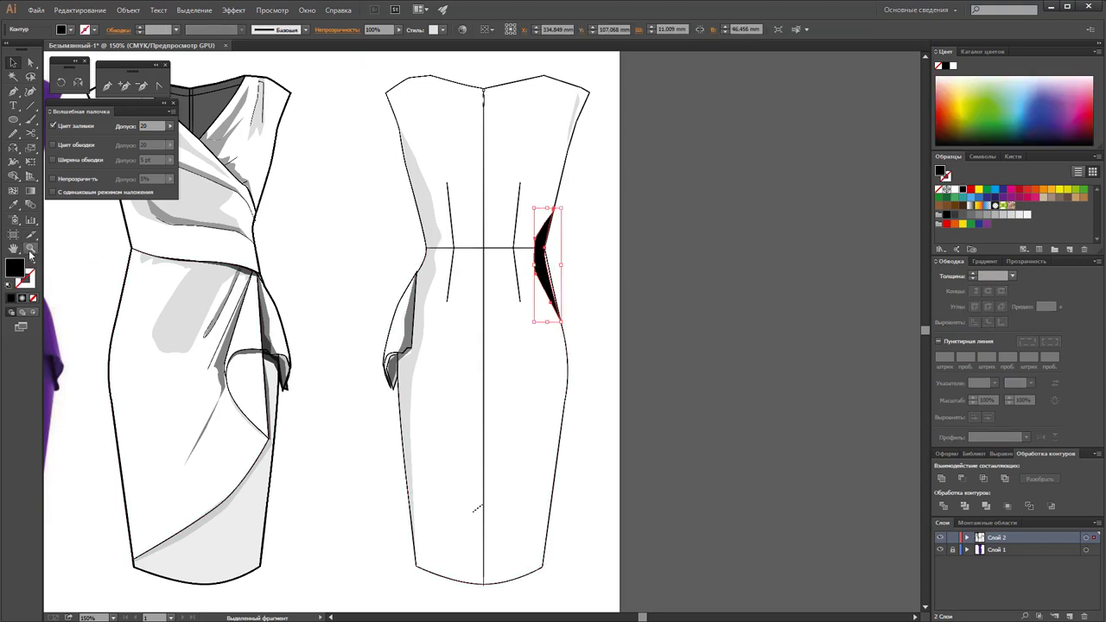
left_click(13, 205)
left_click(427, 182)
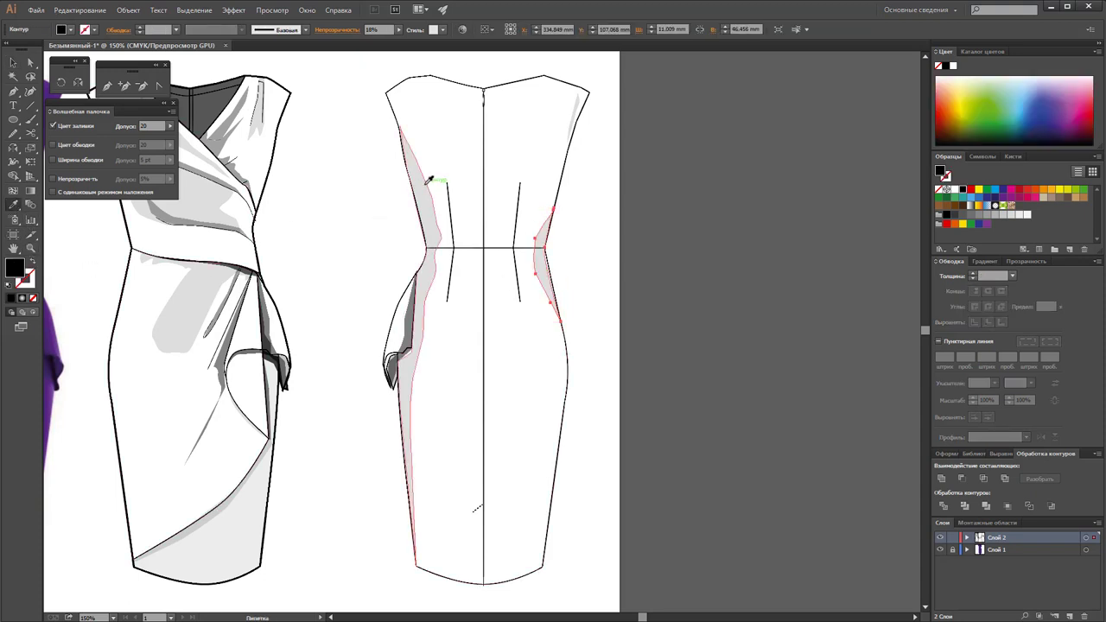
left_click(13, 63)
left_click(347, 191)
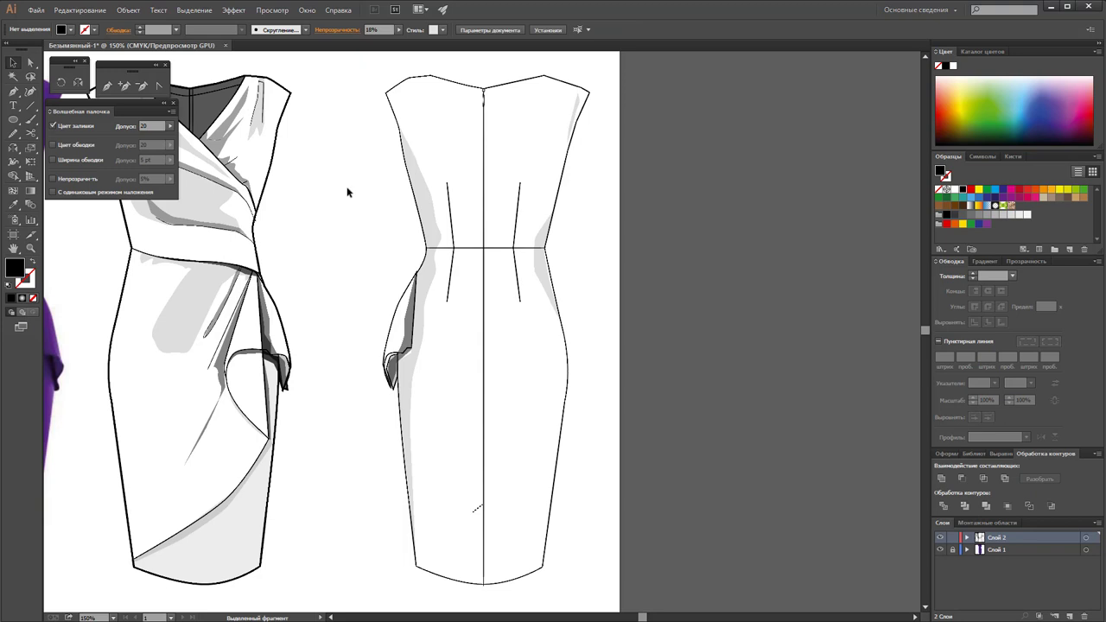
Zoom in on the back dress hem and draw a seam line from the hem centre to the centre line
left_click(30, 249)
left_click(494, 548)
left_click(478, 377)
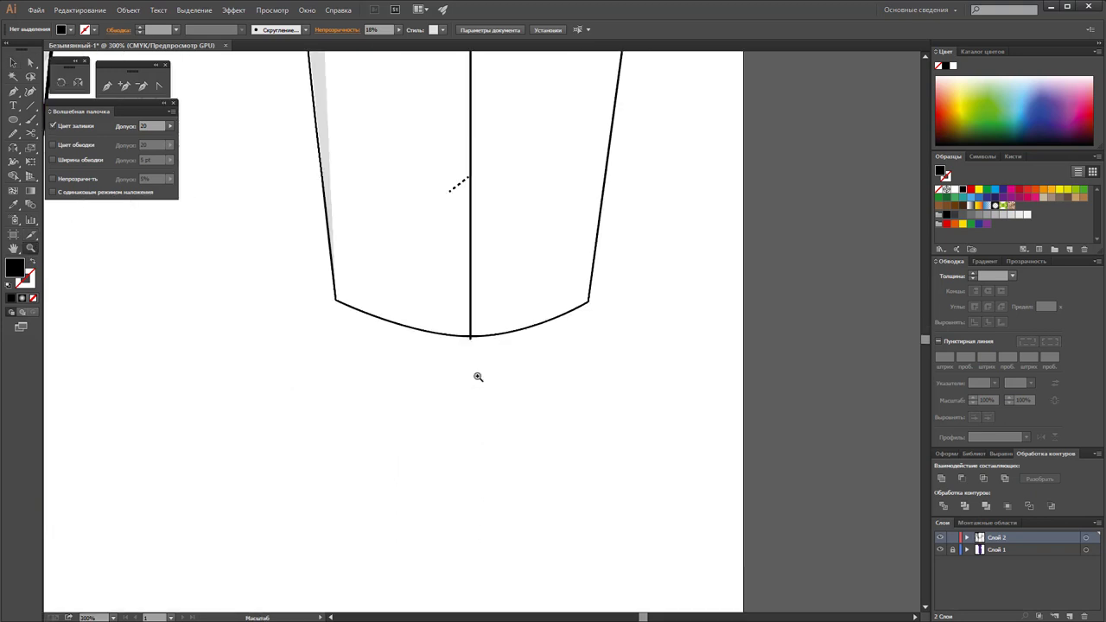
left_click(107, 85)
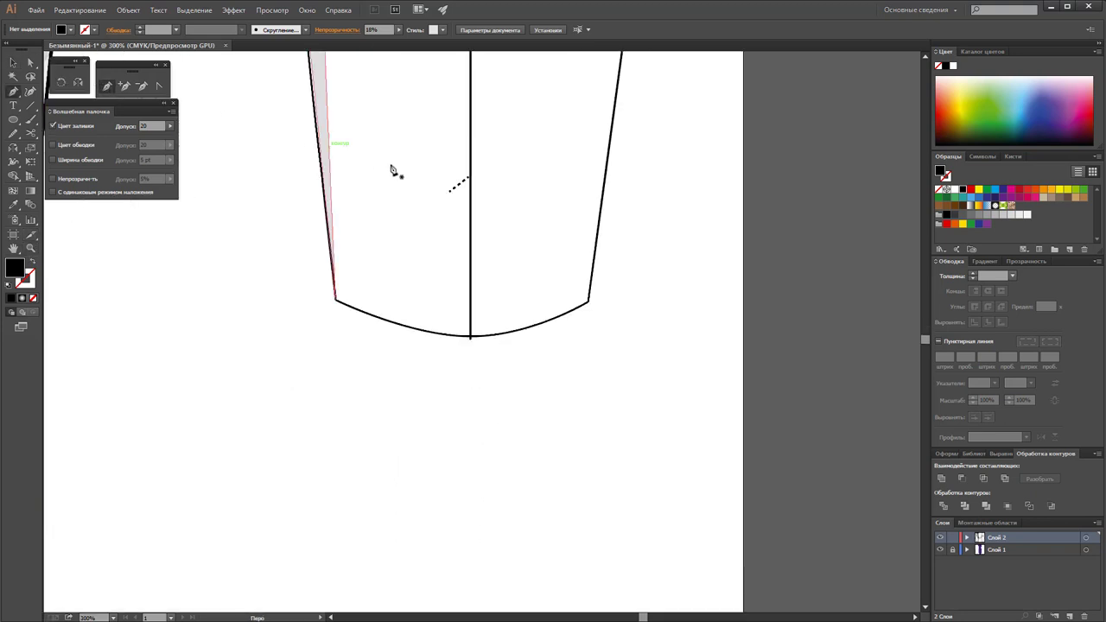
left_click(471, 181)
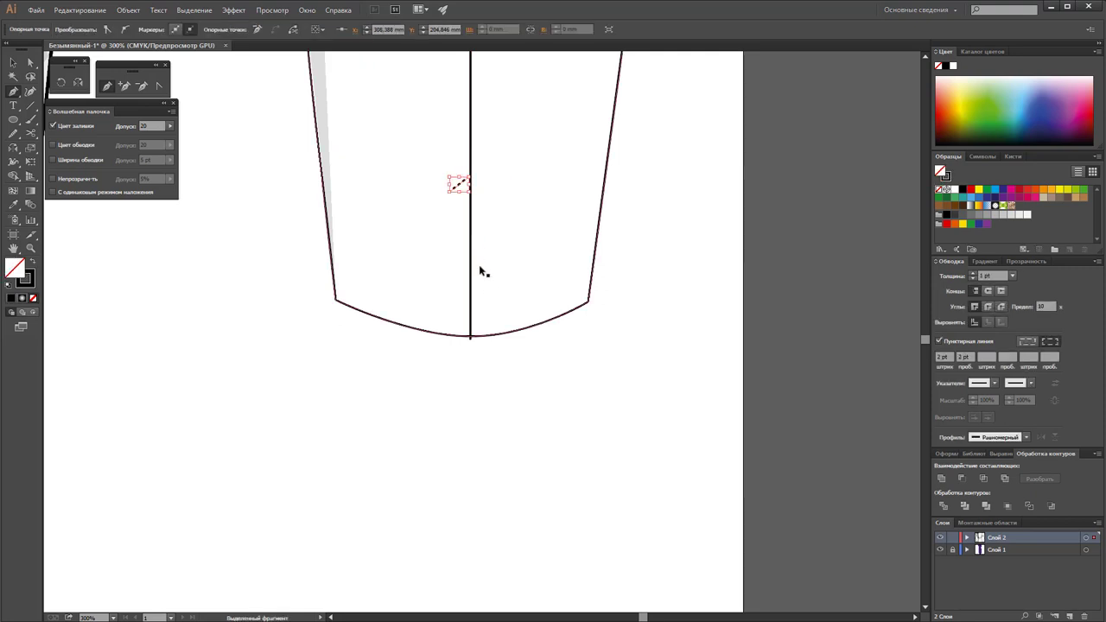
left_click(470, 337)
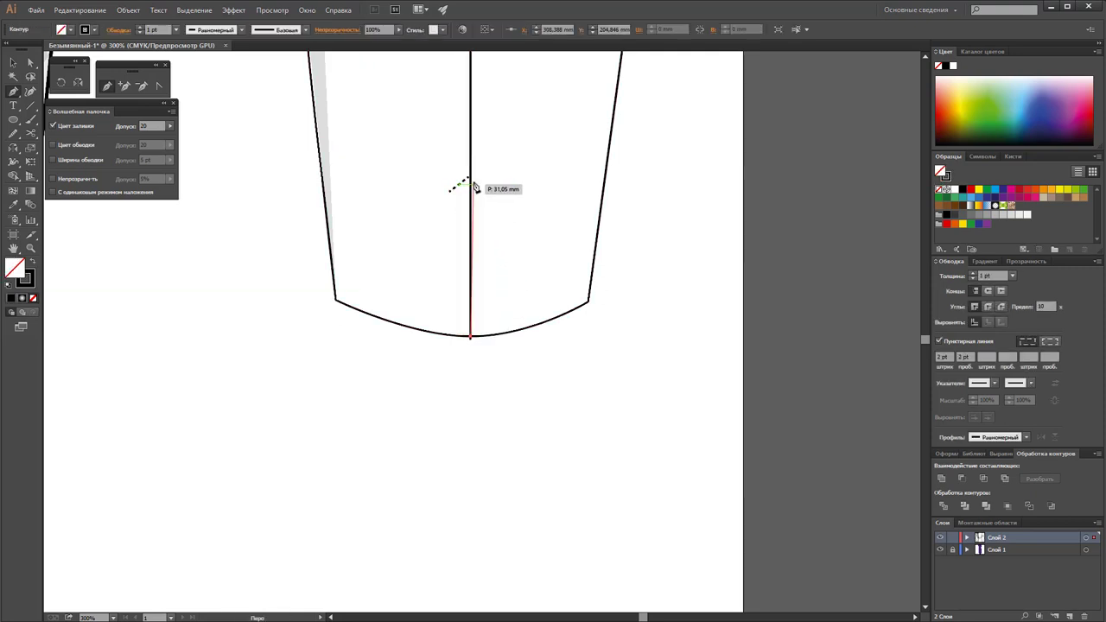
left_click(471, 184)
left_click(470, 337)
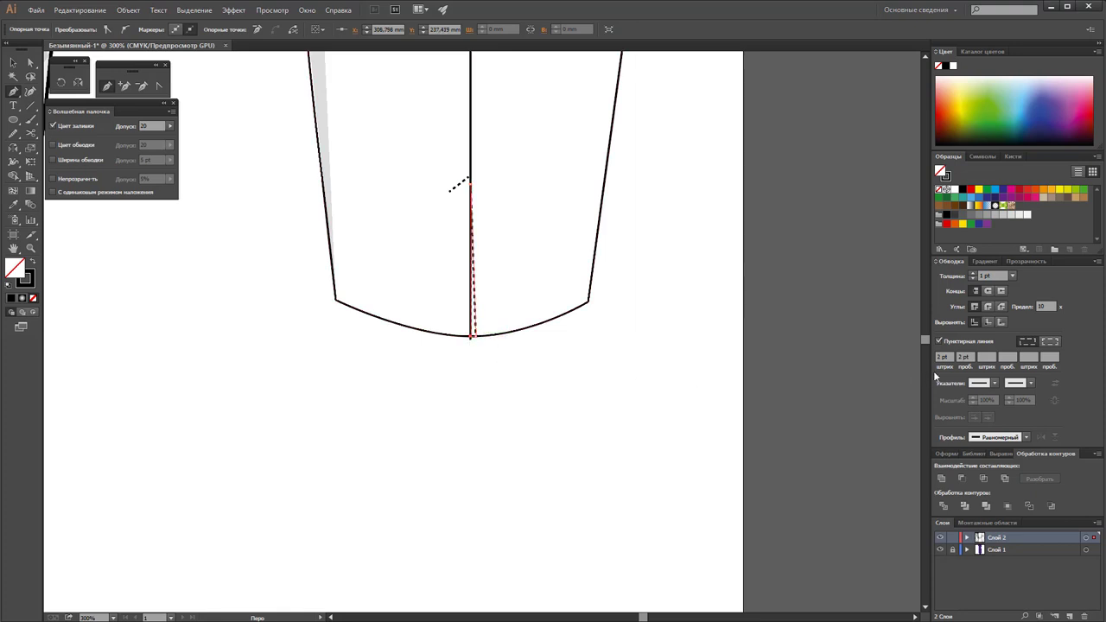
Make the new centre-back seam line solid instead of dashed
left_click(939, 342)
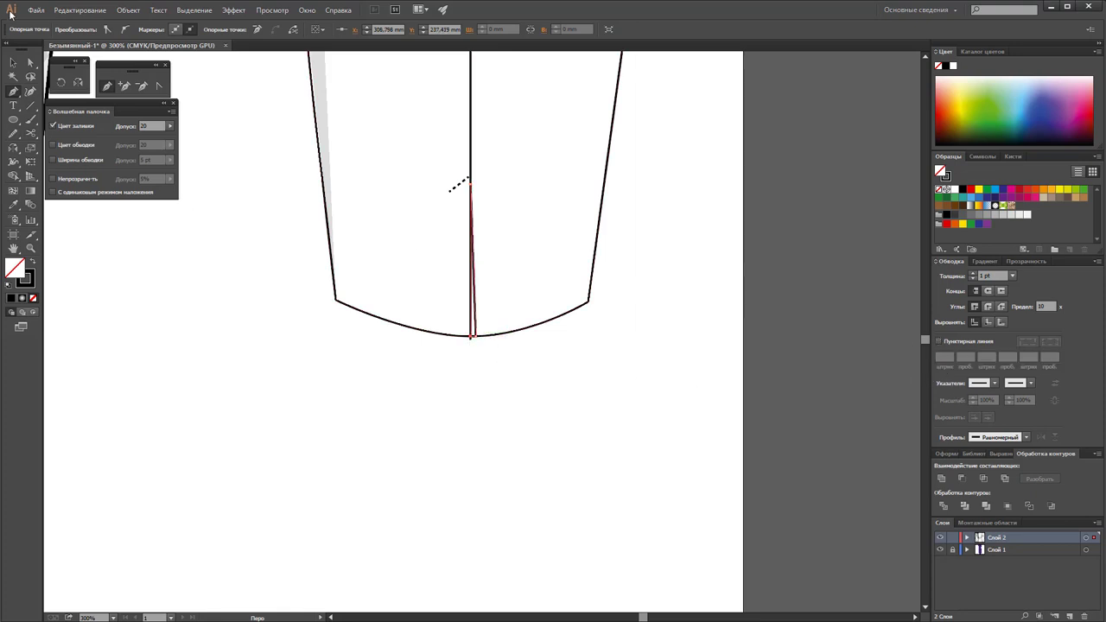
left_click(13, 62)
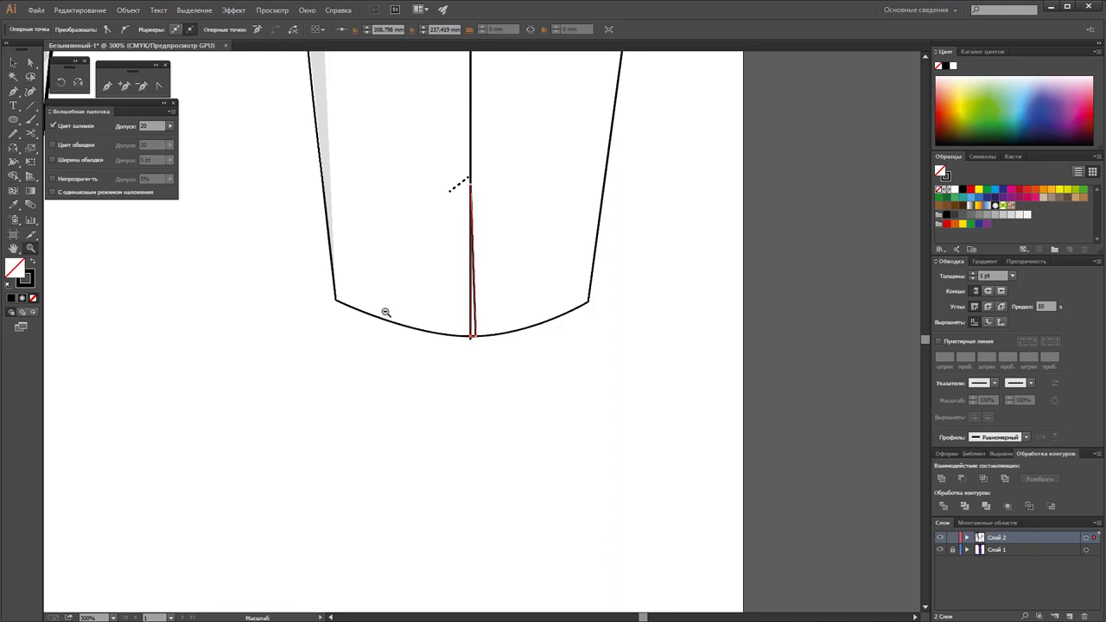
key("ctrl+minus")
key("ctrl+minus")
left_click(13, 204)
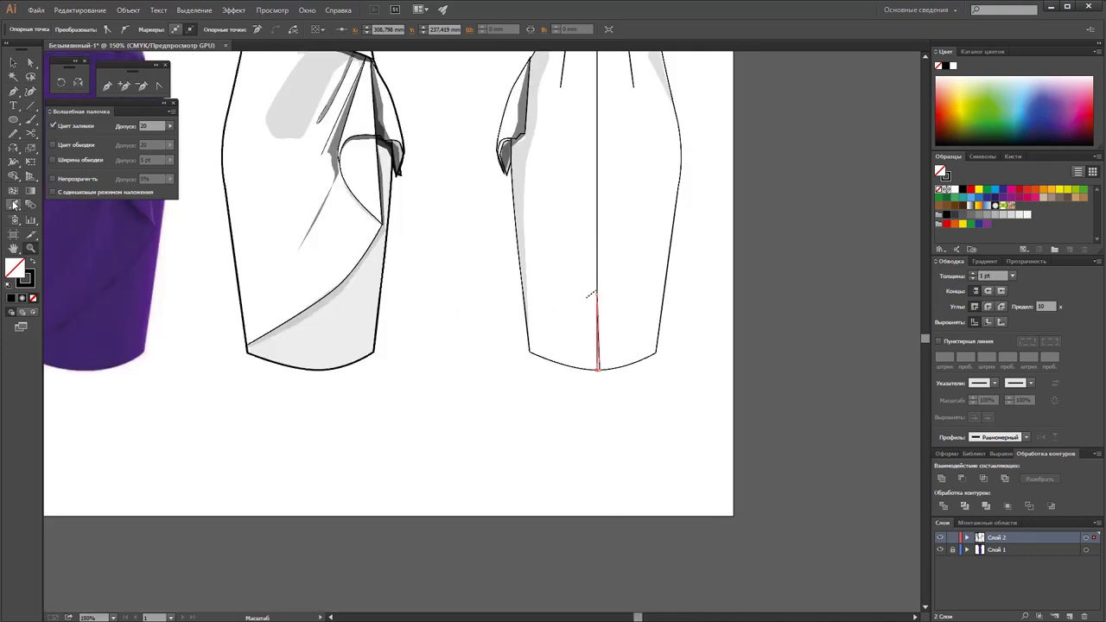
left_click(316, 119)
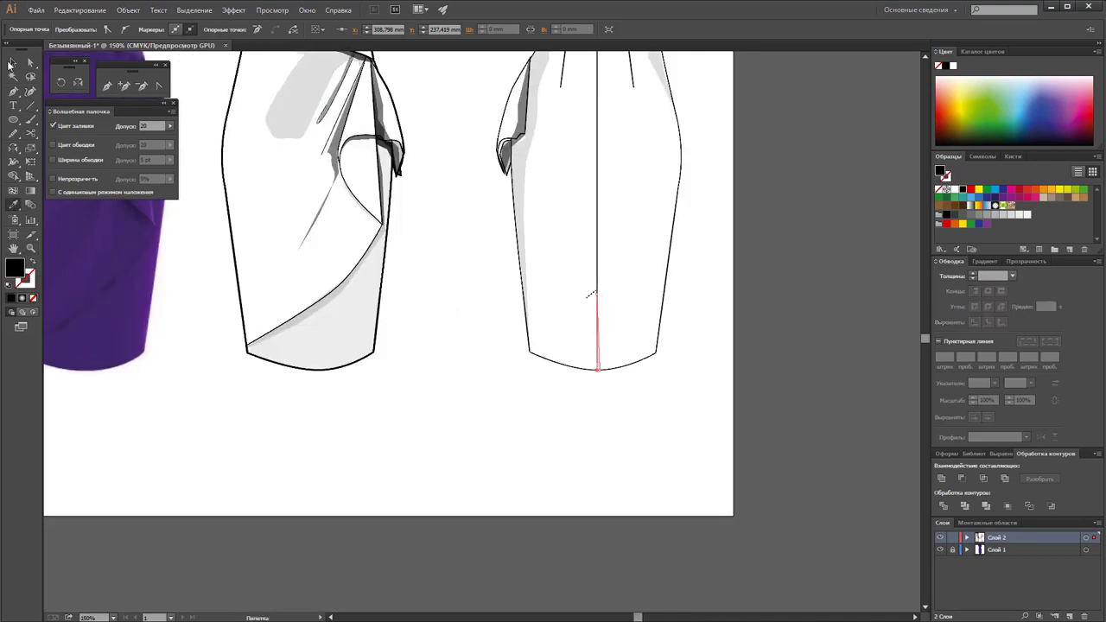
left_click(10, 64)
left_click(670, 407)
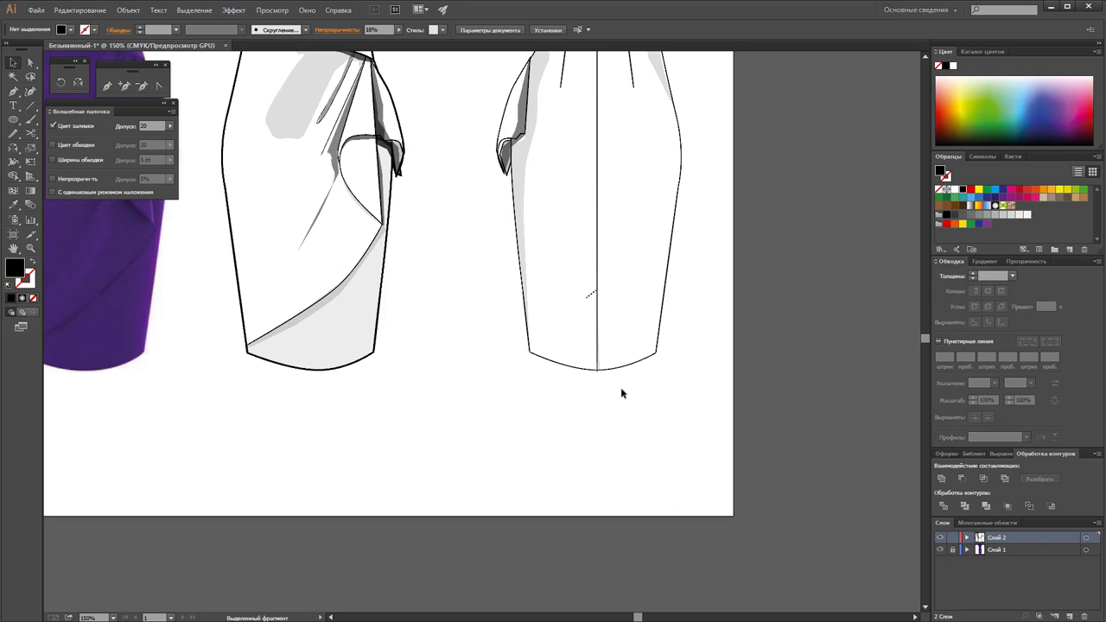
scroll(622, 389, "up", 2)
scroll(635, 387, "up", 3)
Select all parts of the back-view dress and group them
key("ctrl+minus")
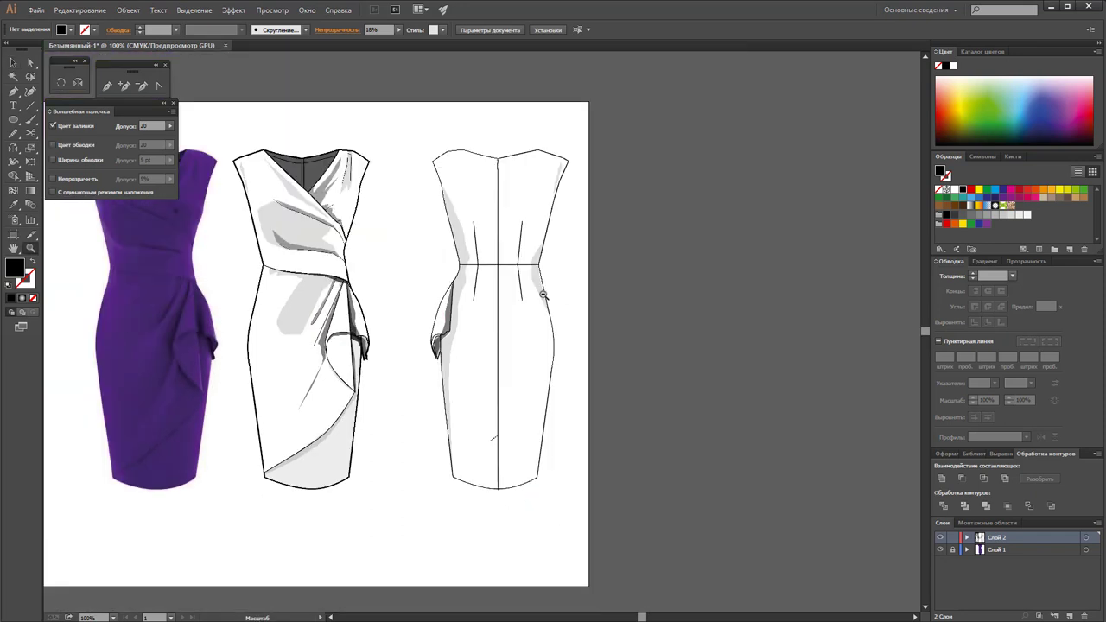
left_click(13, 62)
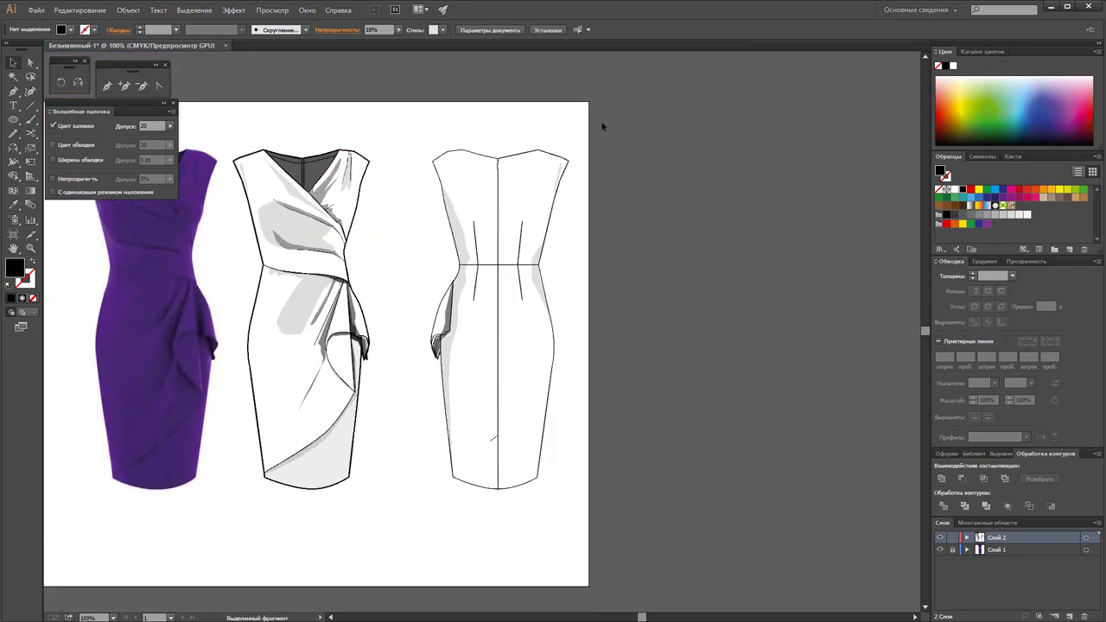
left_click_drag(600, 123, 410, 510)
right_click(525, 374)
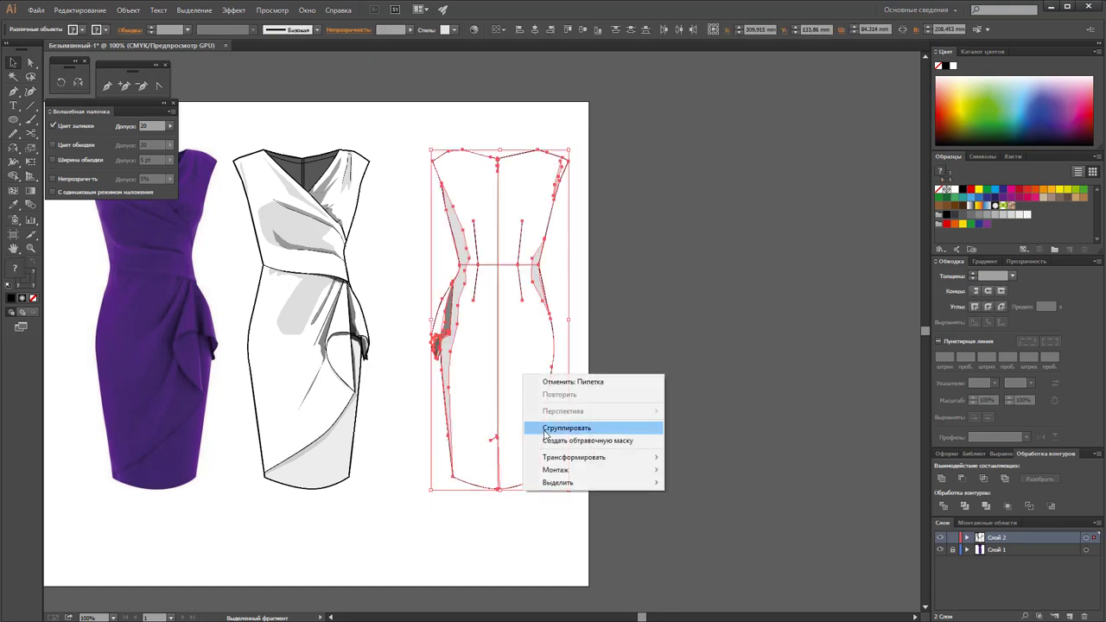
left_click(605, 426)
Nudge the grouped back view left and drag a copy out to its right
left_click_drag(536, 281, 508, 281)
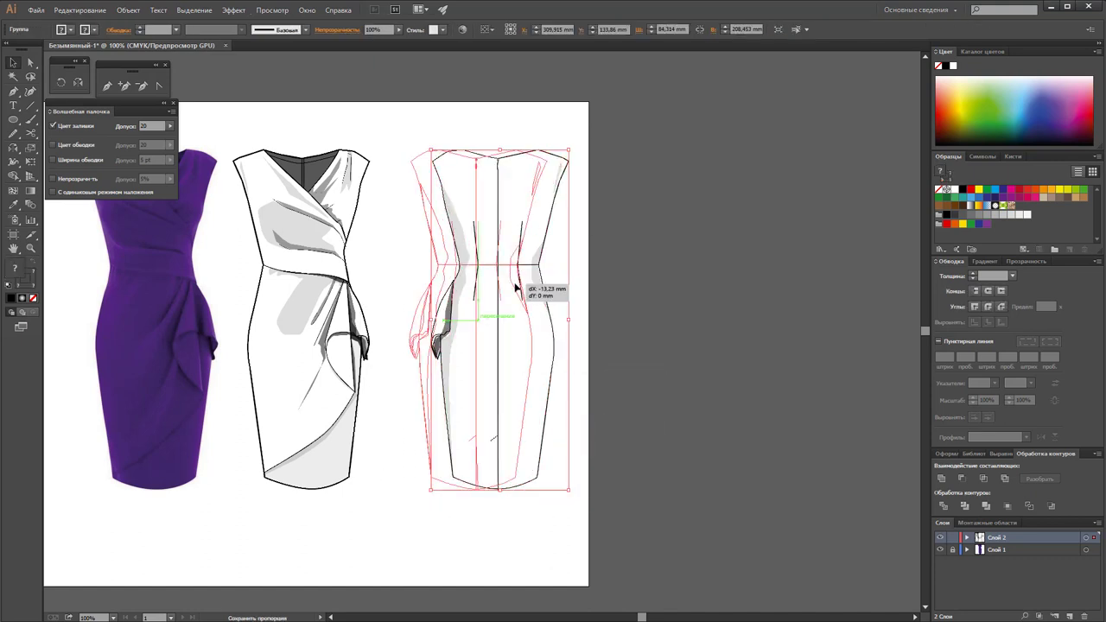
left_click(640, 302)
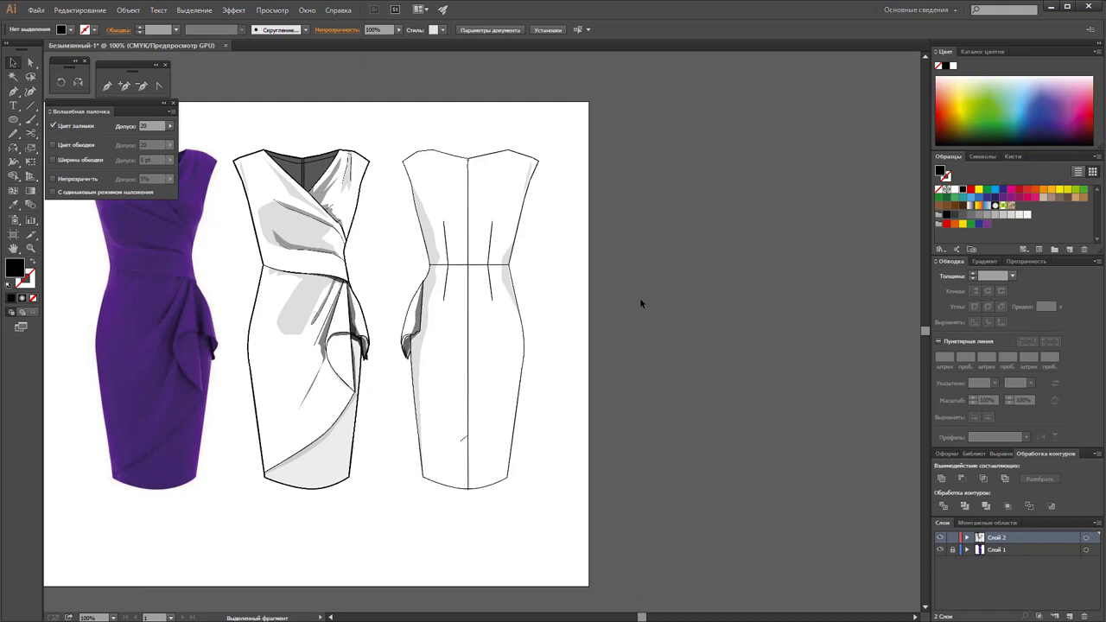
left_click_drag(499, 278, 658, 279)
Unite the copy into one unfilled silhouette at 100% opacity with a 2 pt stroke
left_click(963, 505)
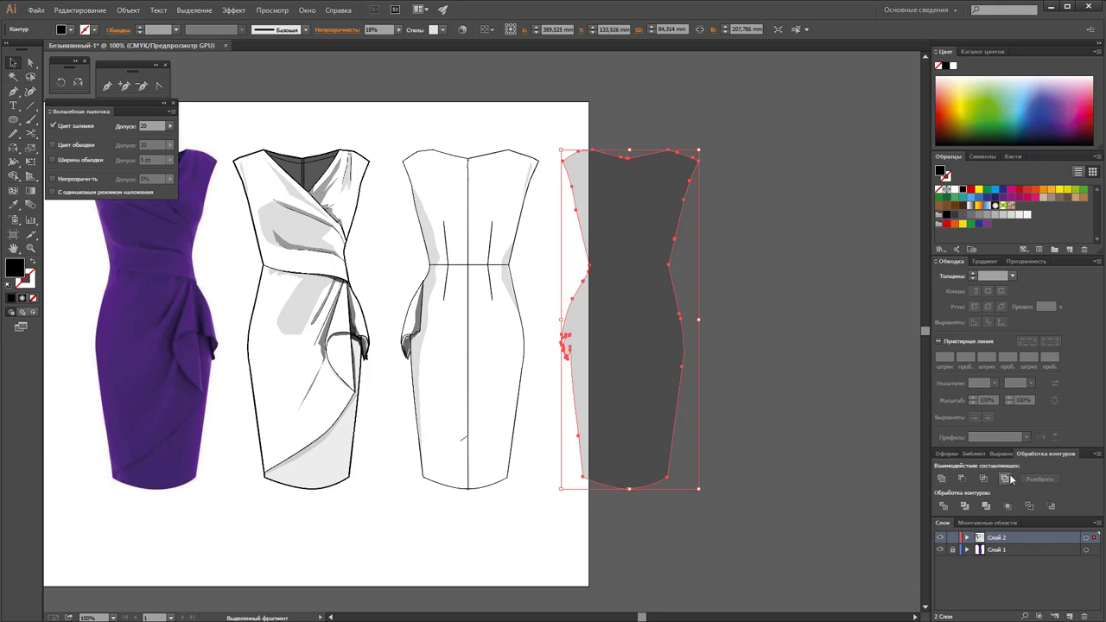
left_click(33, 264)
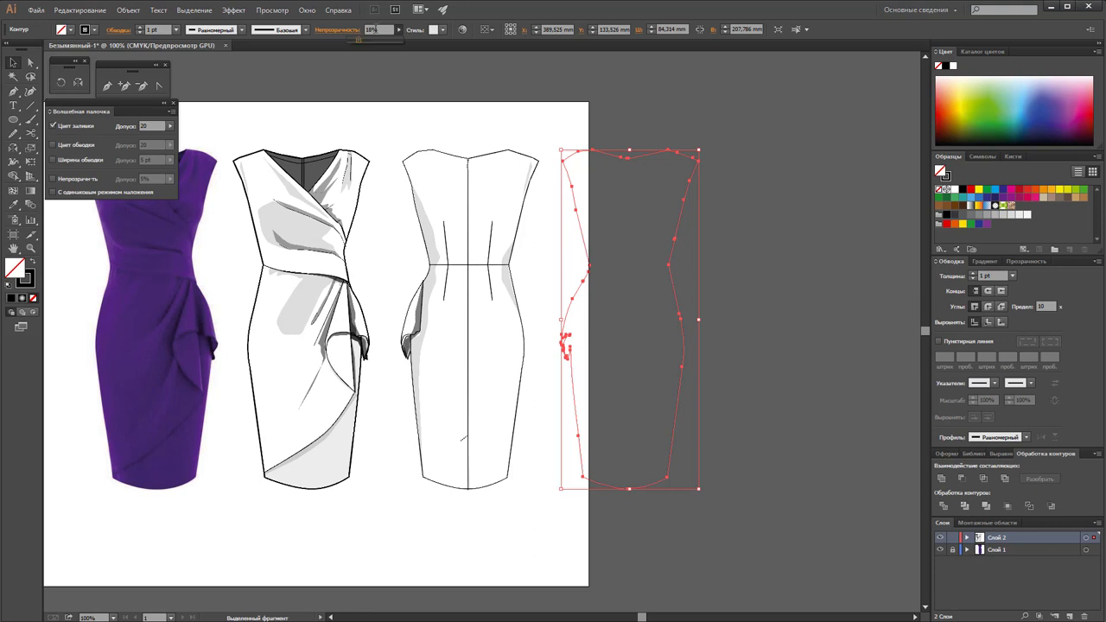
key("ctrl+z")
left_click(176, 29)
left_click(186, 94)
left_click(738, 288)
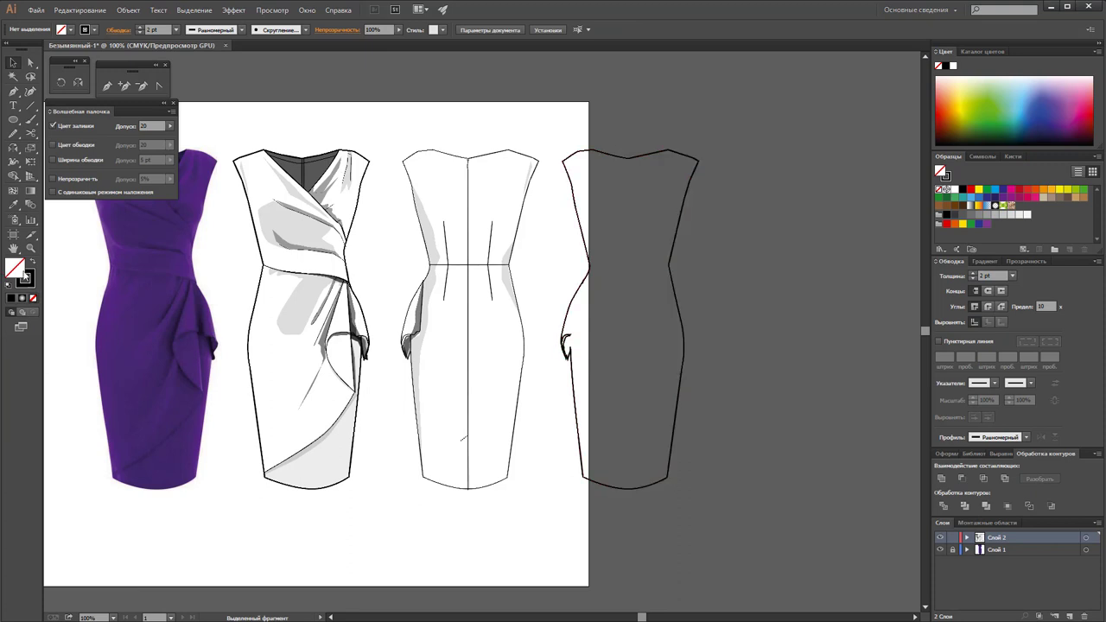
Zoom to 300% on the flounce and delete the anchors at the hook's top
key("z")
left_click(559, 350)
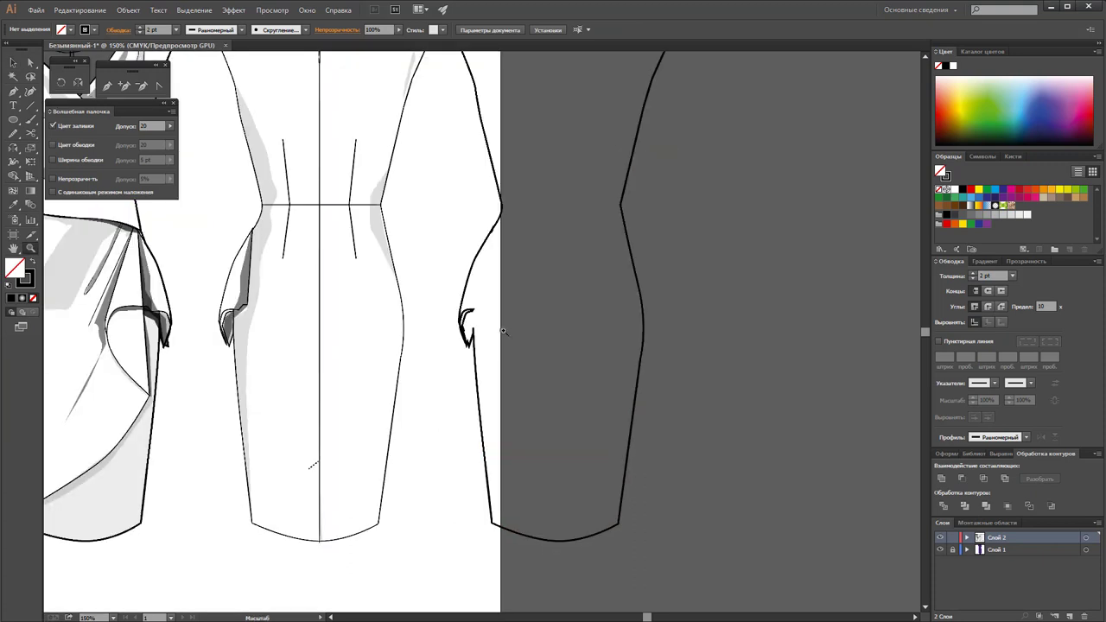
left_click(433, 310)
left_click(31, 62)
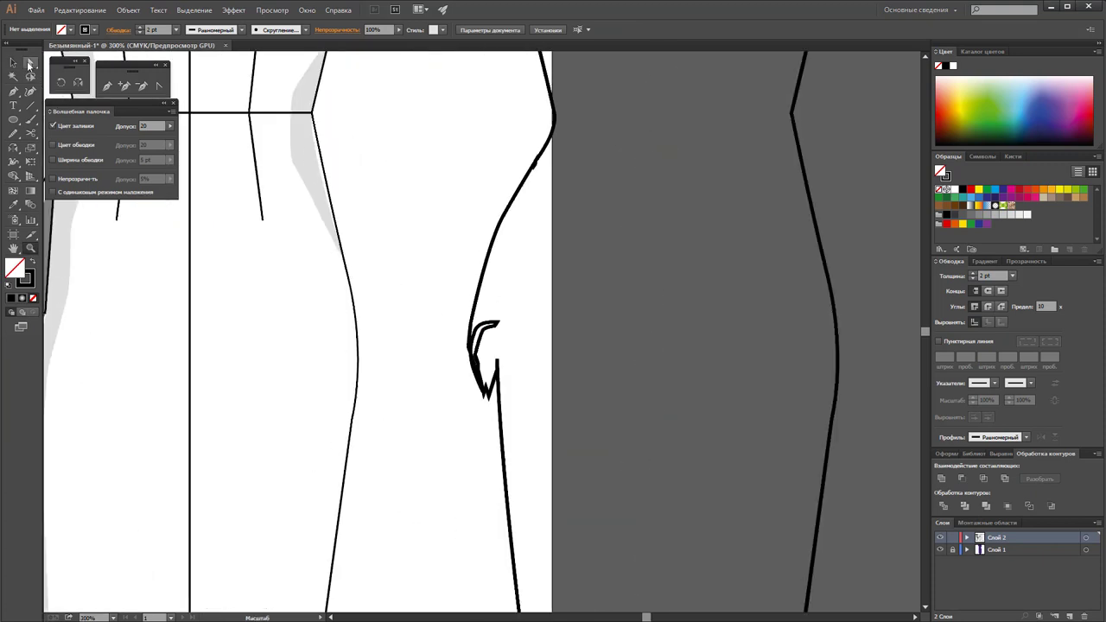
left_click(481, 325)
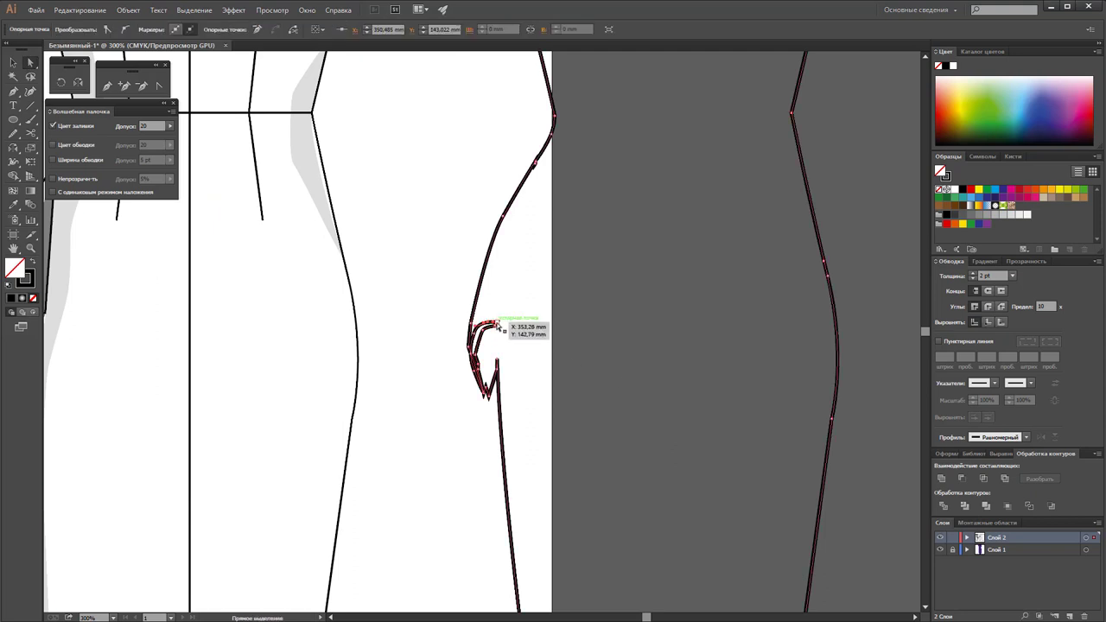
left_click(143, 85)
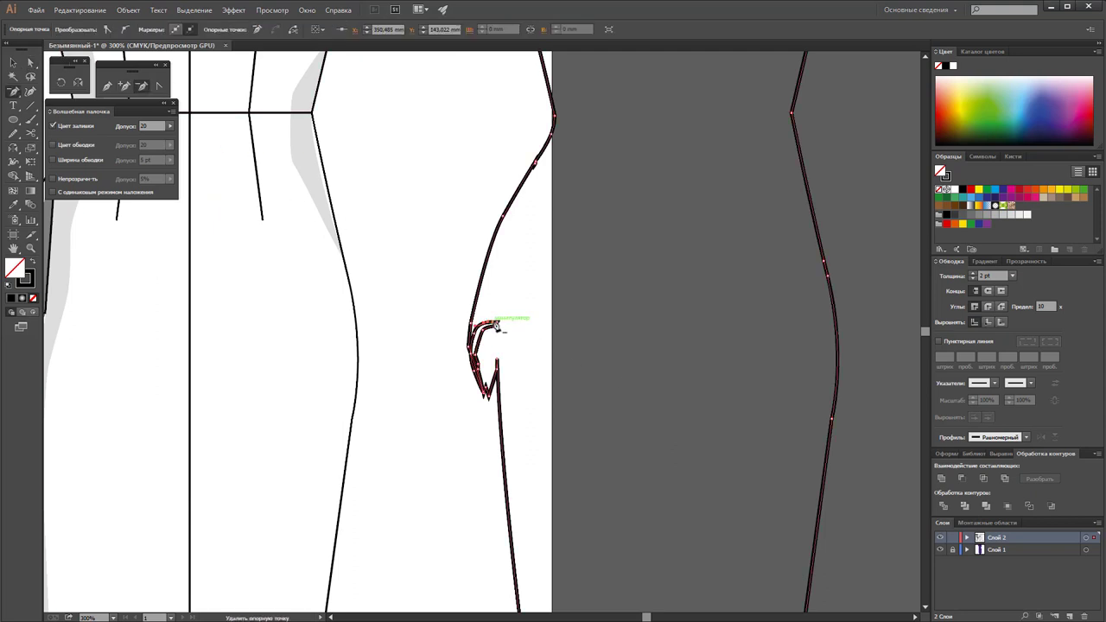
left_click(495, 322)
left_click(490, 325)
left_click(481, 328)
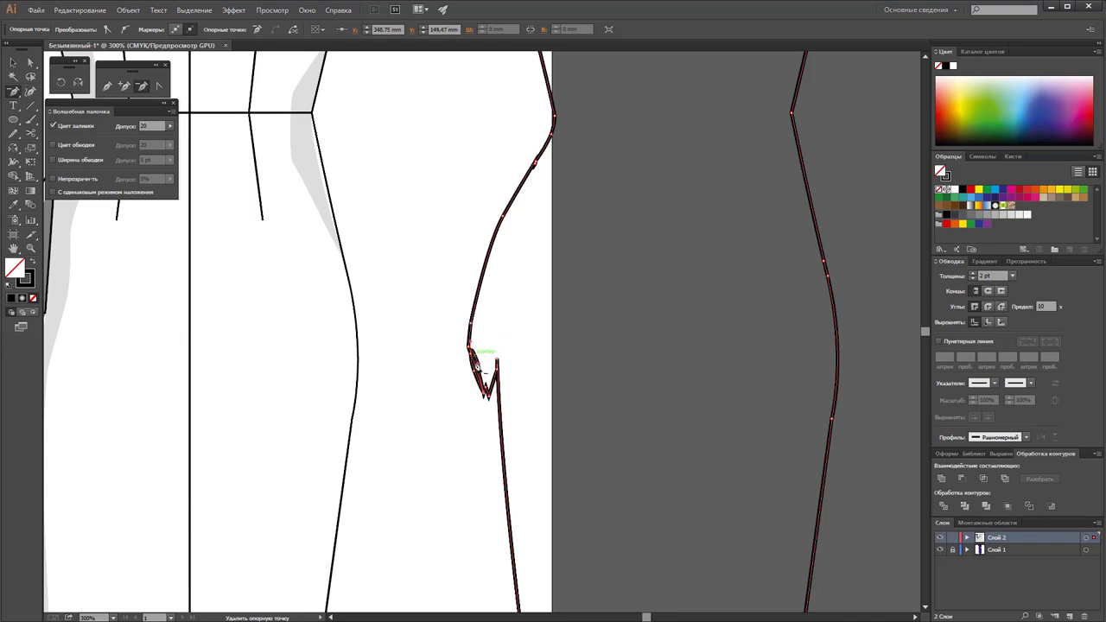
Remove the remaining kink anchors on the hook, leaving a small pointed notch
left_click(496, 363)
left_click(655, 333)
left_click(481, 373)
left_click(473, 361)
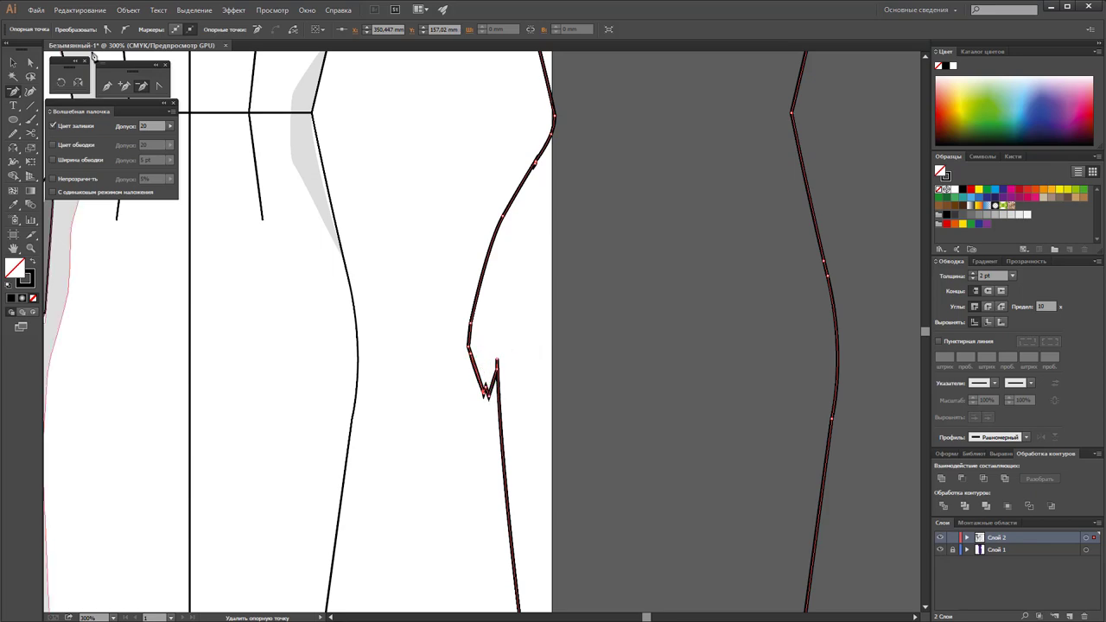
left_click(13, 63)
left_click(371, 175)
key("ctrl+minus")
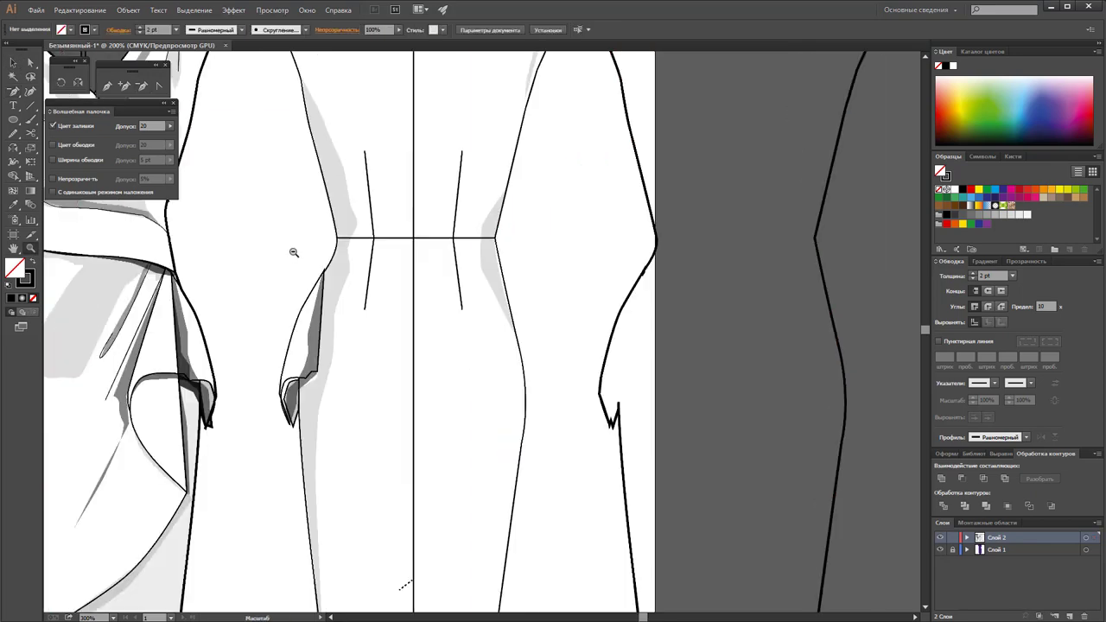
key("ctrl+minus")
scroll(704, 302, "down", 3)
Drag the bold silhouette outline over the back-view sketch
left_click(13, 62)
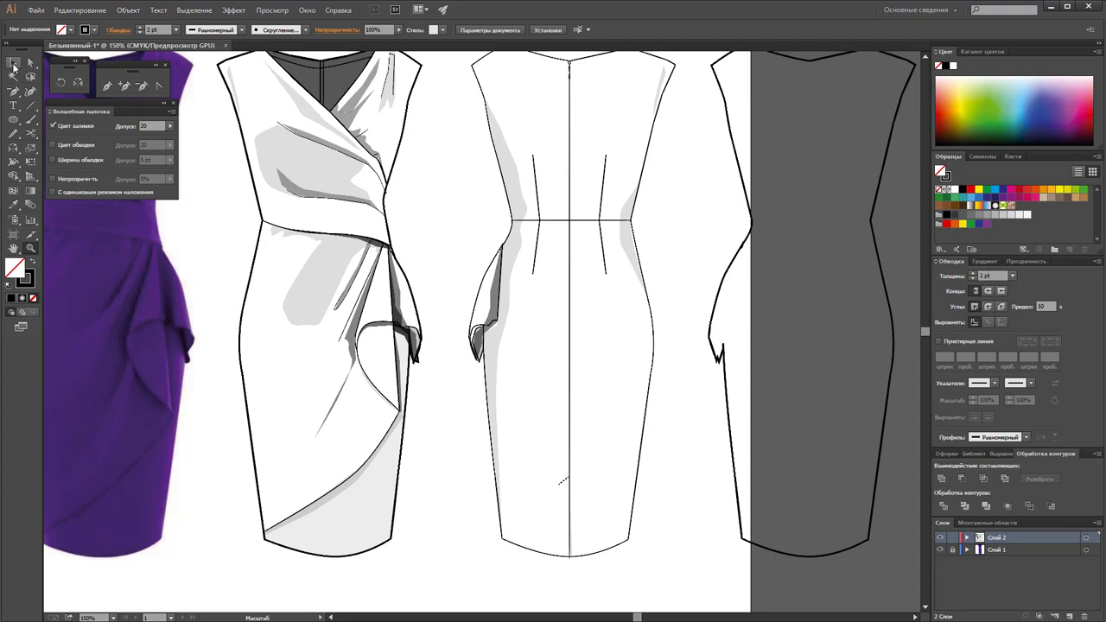
left_click_drag(731, 236, 511, 236)
left_click(672, 228)
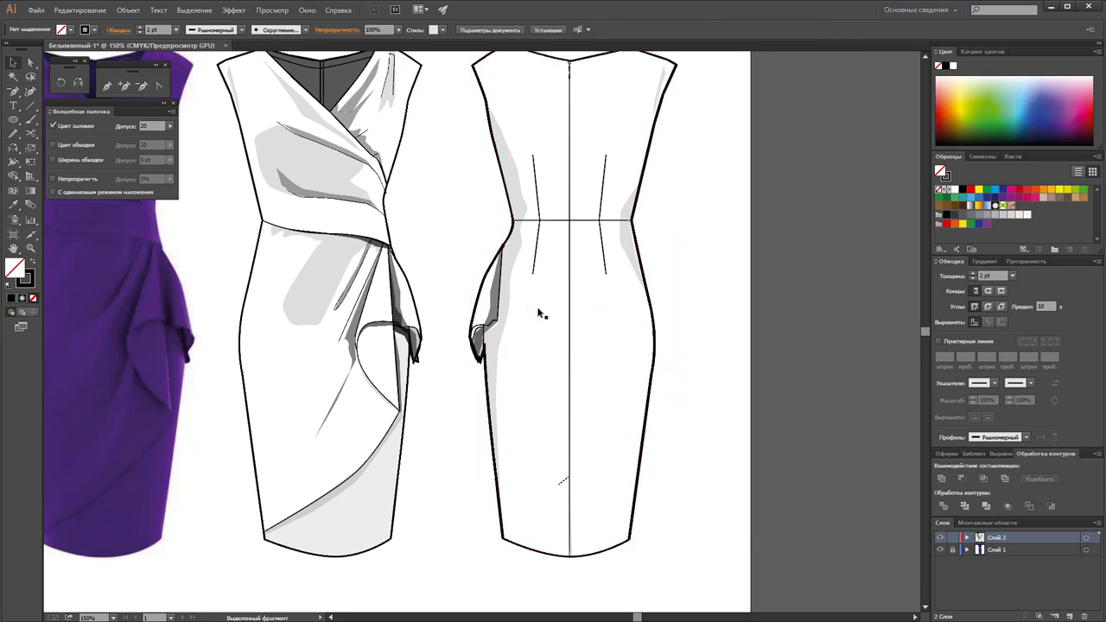
key("z")
key("ctrl+minus")
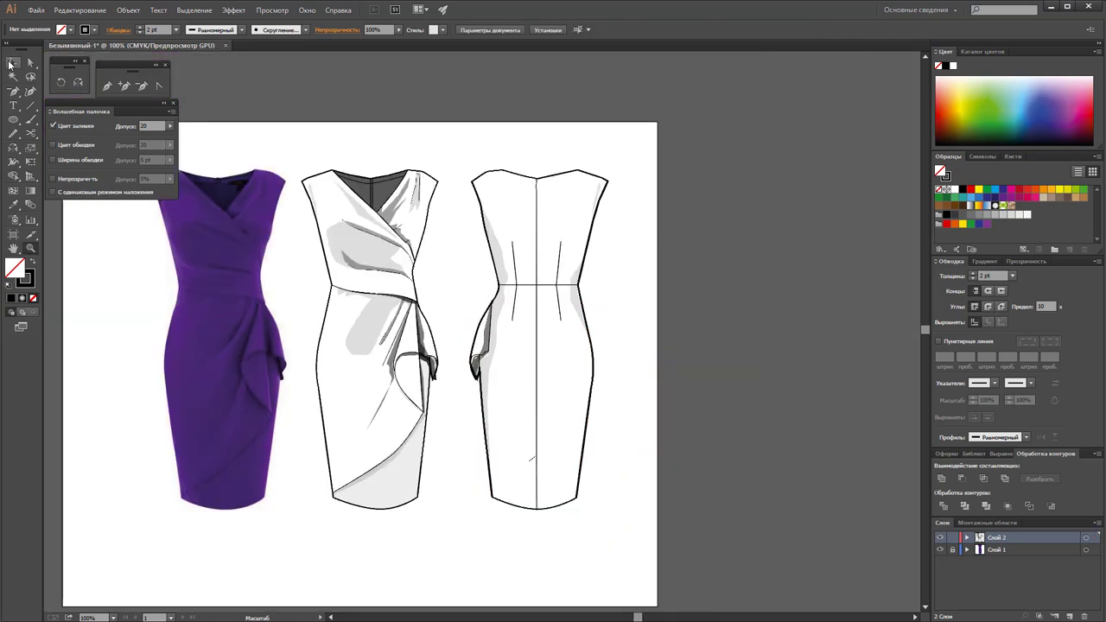
Group the bold outline together with the back-view sketch
left_click(13, 62)
mouse_move(643, 165)
left_mouse_down()
mouse_move(437, 545)
mouse_move(452, 526)
left_mouse_up()
right_click(507, 400)
left_click(528, 454)
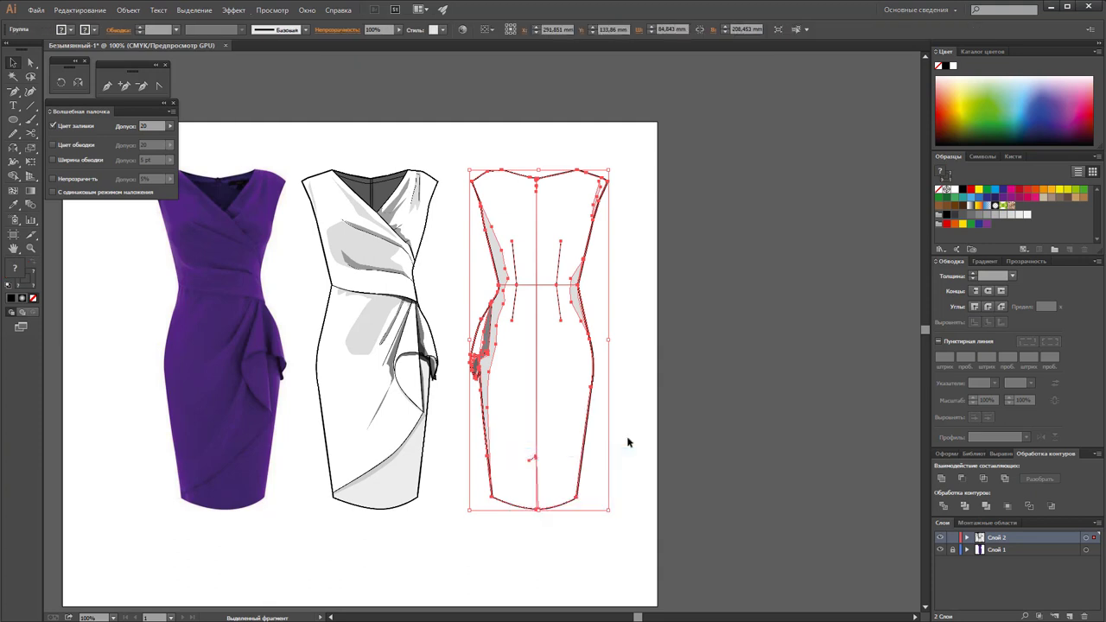
left_click(630, 439)
Shift both dress sketches about 12.6 mm to the right
key("ctrl+minus")
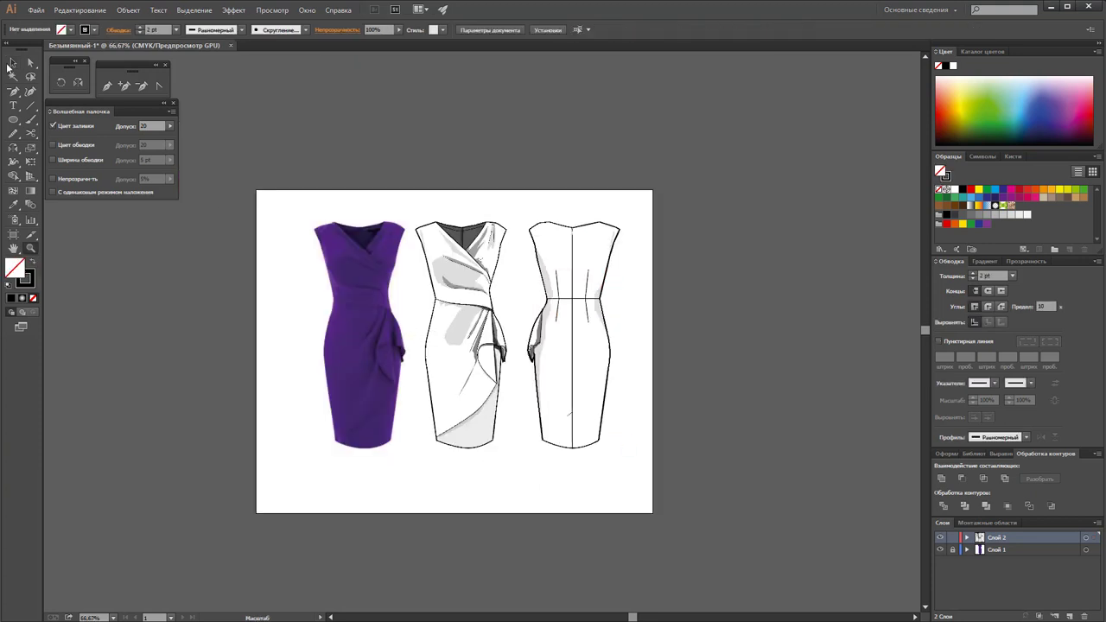
left_click(10, 65)
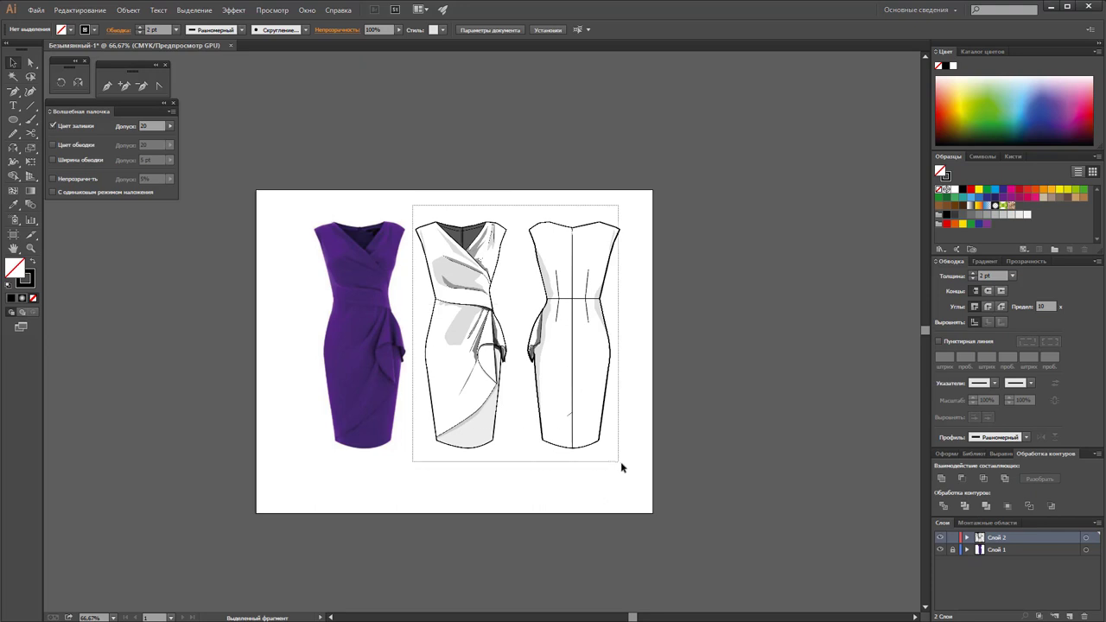
left_click_drag(420, 203, 622, 464)
left_click_drag(489, 399, 503, 399)
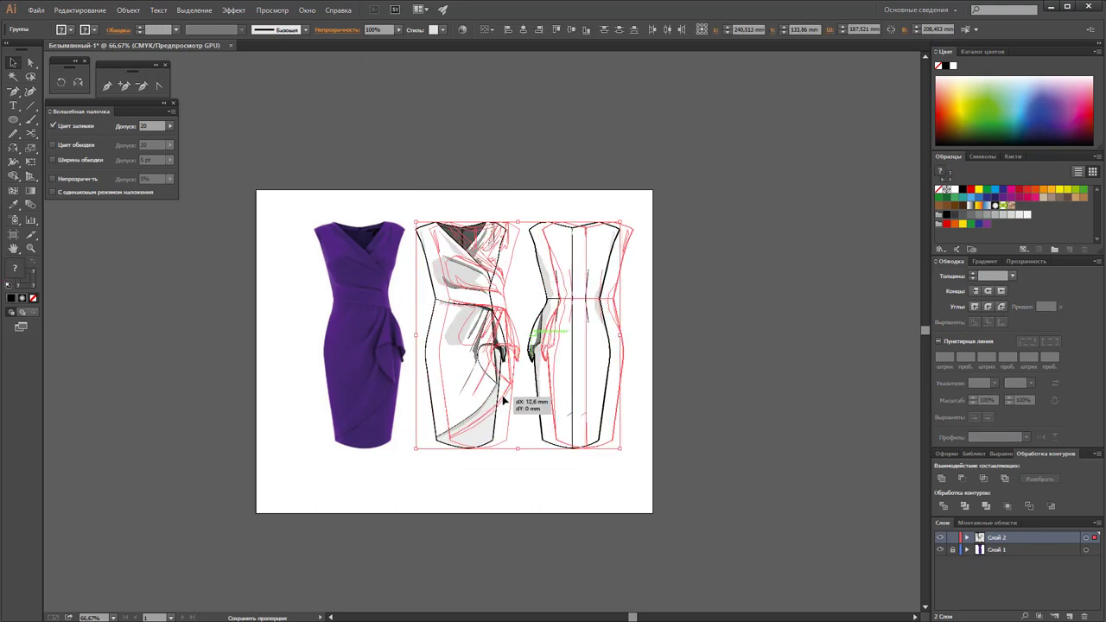
left_click(715, 387)
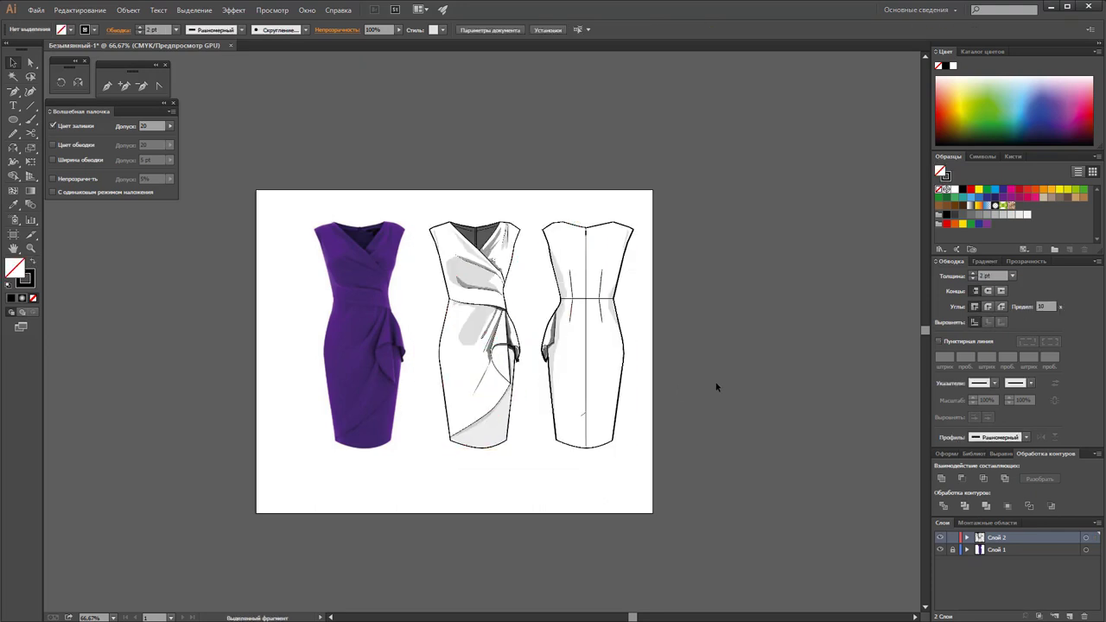